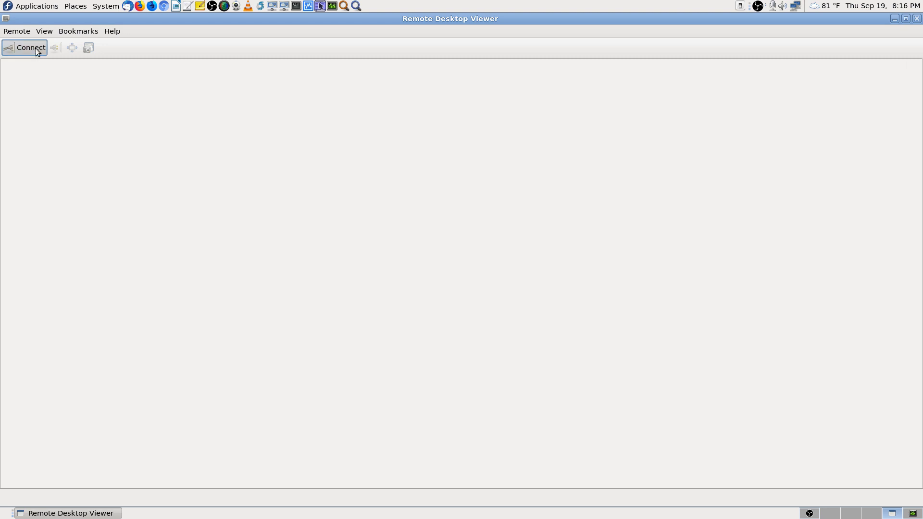
Step: Start a new remote connection to the saved host 192.168.0.184
click(32, 47)
click(568, 210)
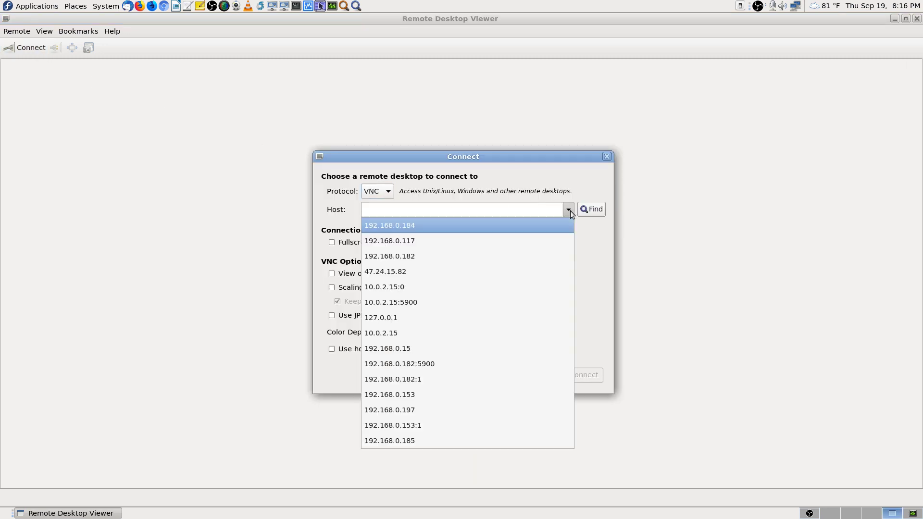
click(517, 227)
click(588, 376)
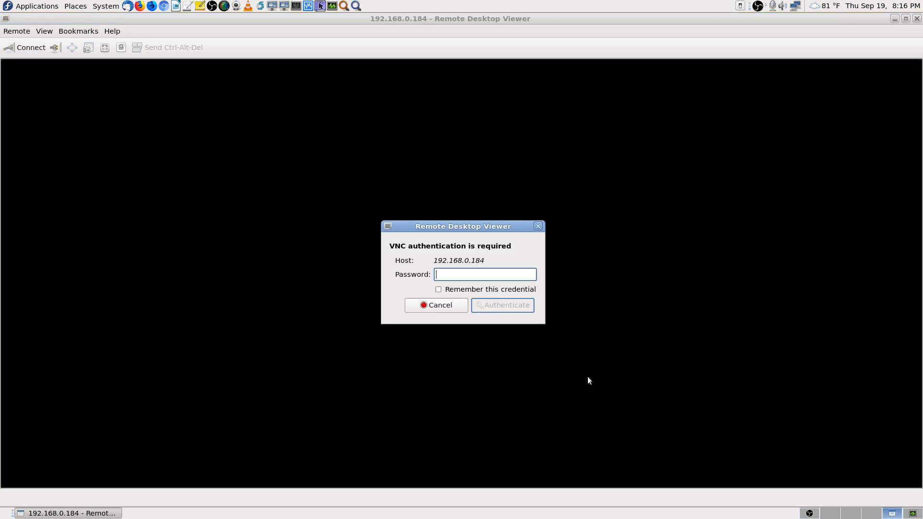
Step: Enter the VNC password, scale the remote view to fit, and move to an empty workspace
text(passwor)
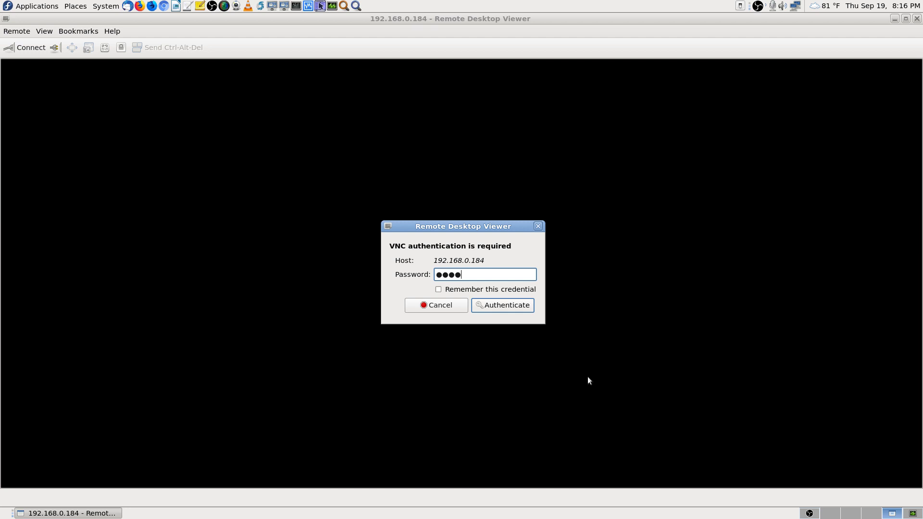
key(Return)
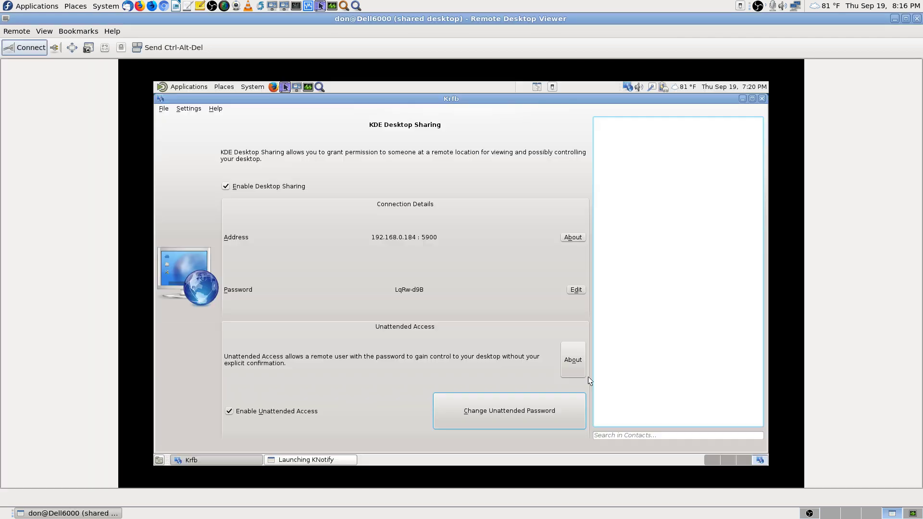
click(103, 50)
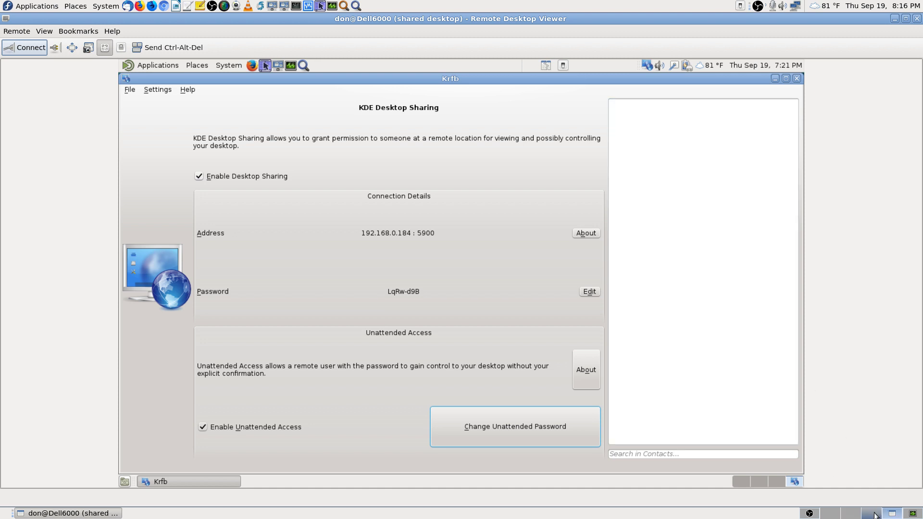
click(839, 515)
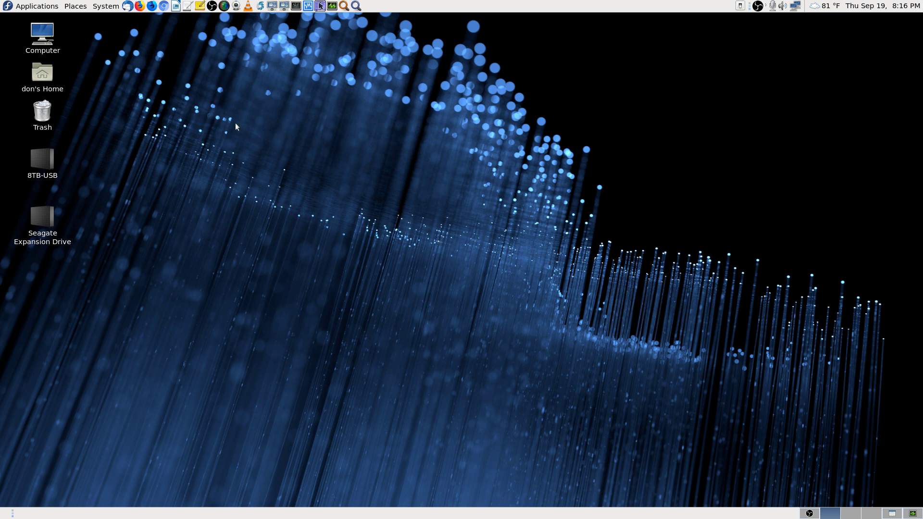
Step: Launch Firefox, close the uStart.org tab, and open the DonSongs page from History
click(138, 6)
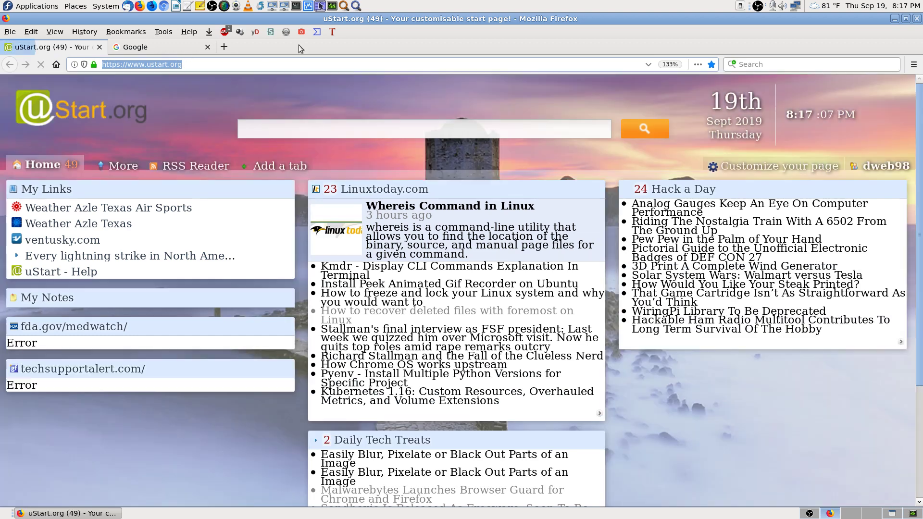
click(100, 47)
click(87, 32)
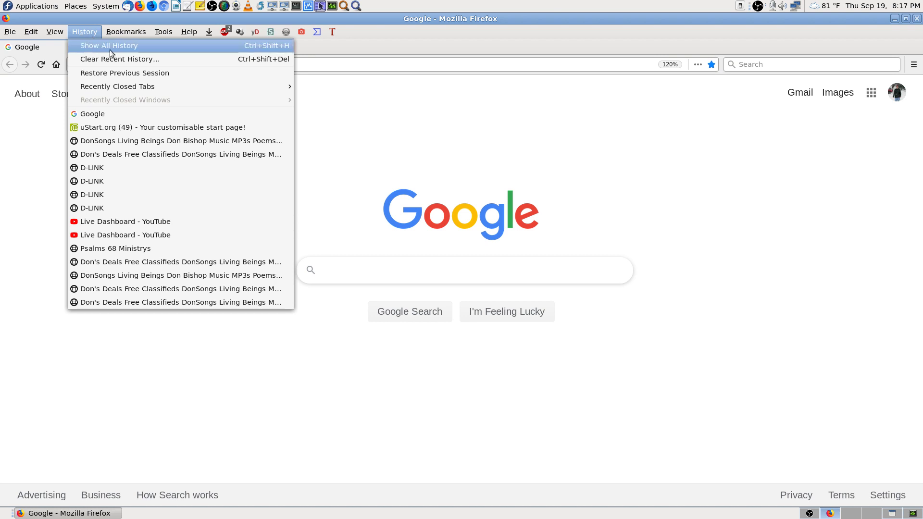
click(151, 140)
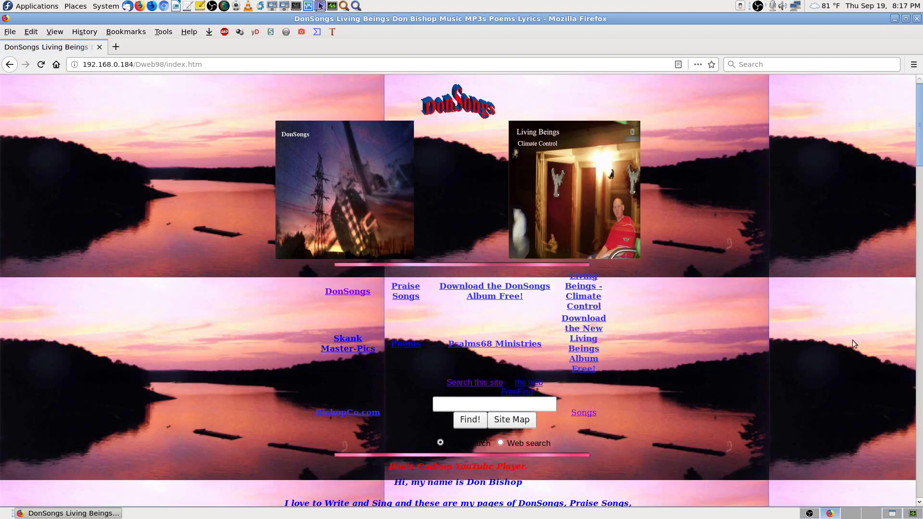
Step: Visit the Living Beings album and DonSongs 002 MP3 pages, returning to the index each time
click(552, 197)
key(alt+Left)
click(367, 198)
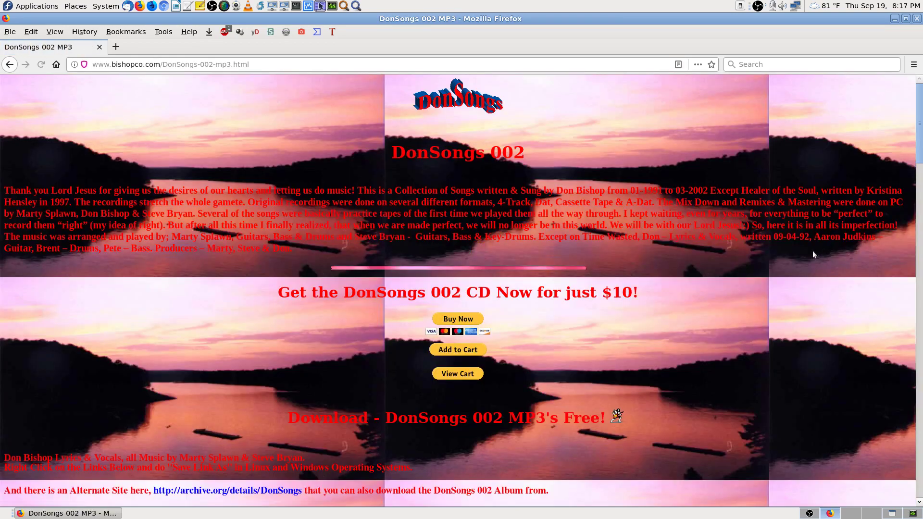
key(alt+Left)
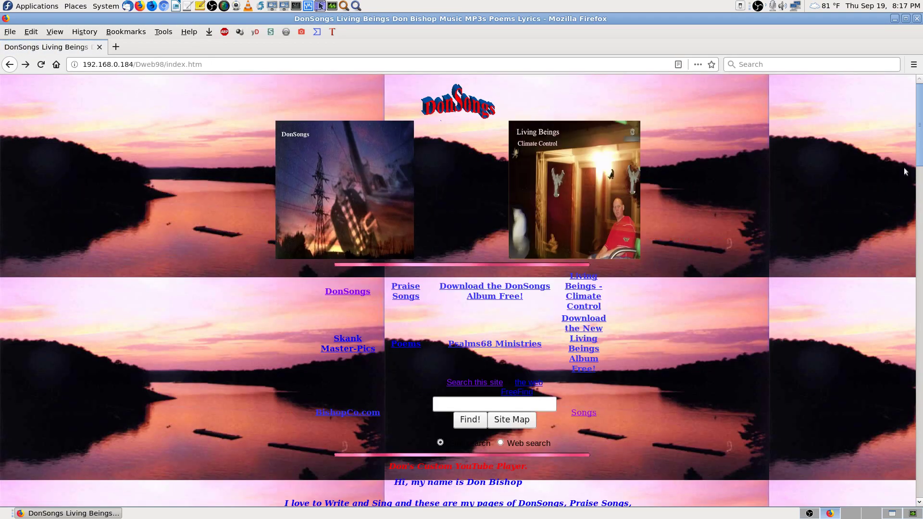
Step: Trim the address down to 192.168.0.184 and load the site root
click(226, 65)
key(BackSpace)
key(BackSpace)
key(BackSpace)
key(BackSpace)
key(BackSpace)
key(BackSpace)
key(BackSpace)
key(BackSpace)
key(BackSpace)
key(BackSpace)
key(BackSpace)
key(BackSpace)
key(BackSpace)
key(BackSpace)
key(BackSpace)
key(BackSpace)
key(BackSpace)
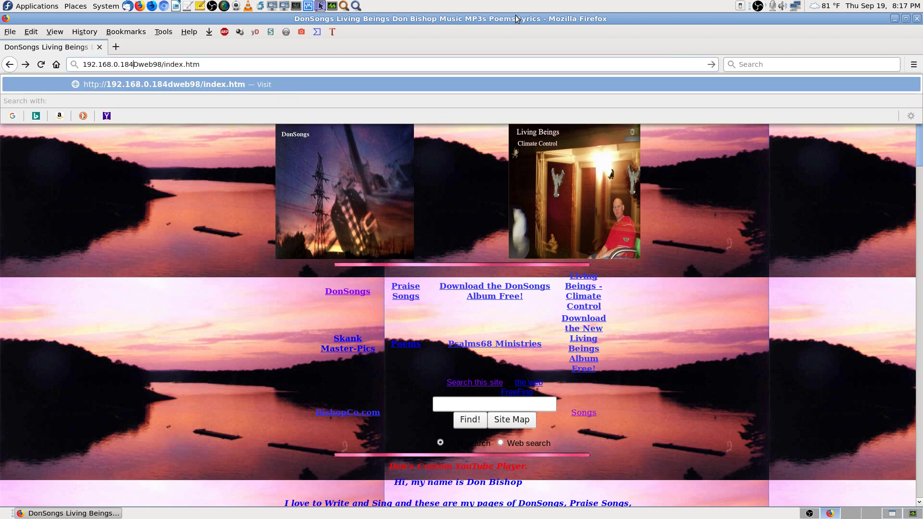
key(Return)
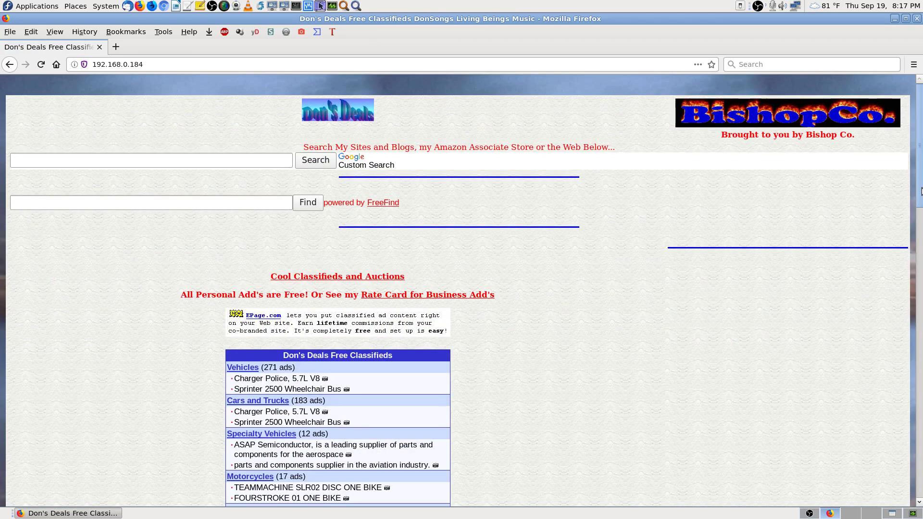
drag(920, 190, 921, 166)
drag(919, 115, 918, 504)
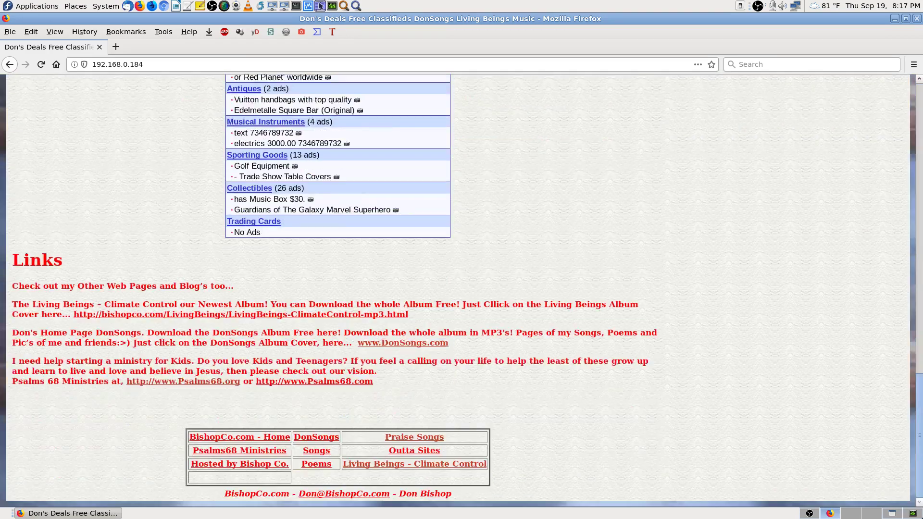
click(416, 438)
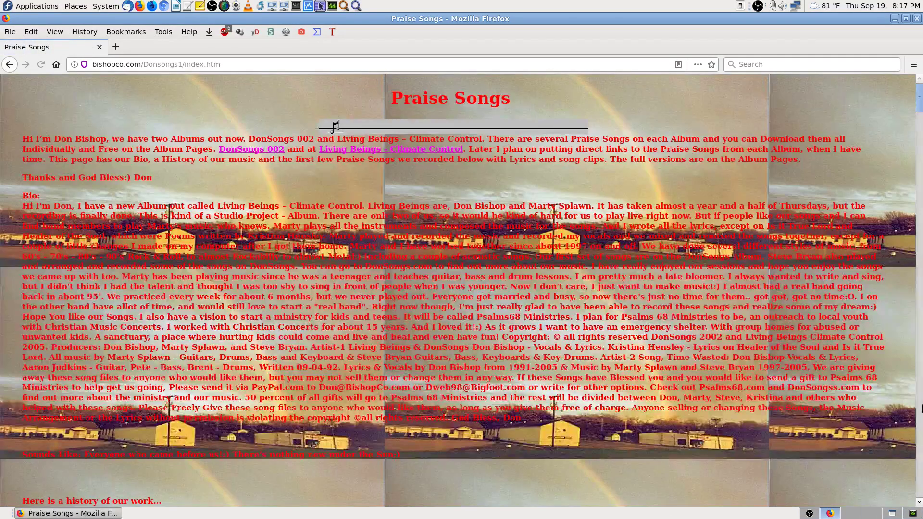
key(alt+Left)
click(390, 452)
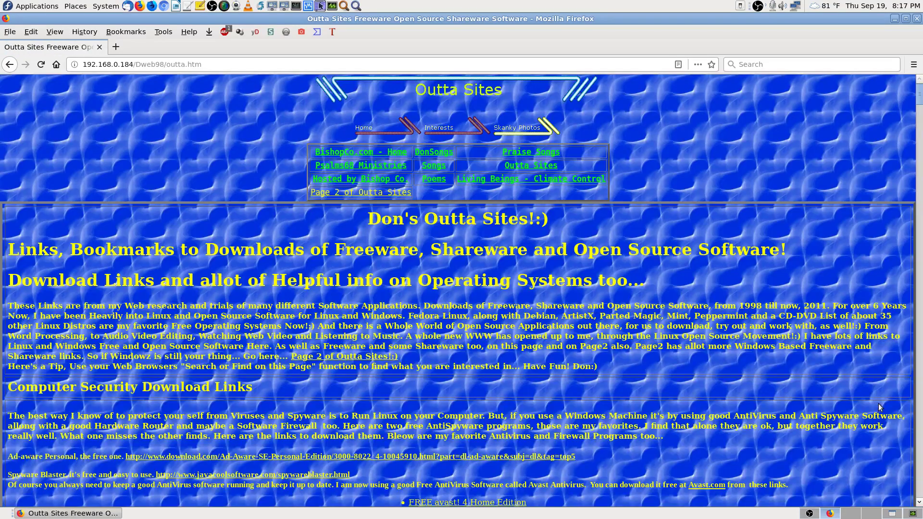
key(alt+Left)
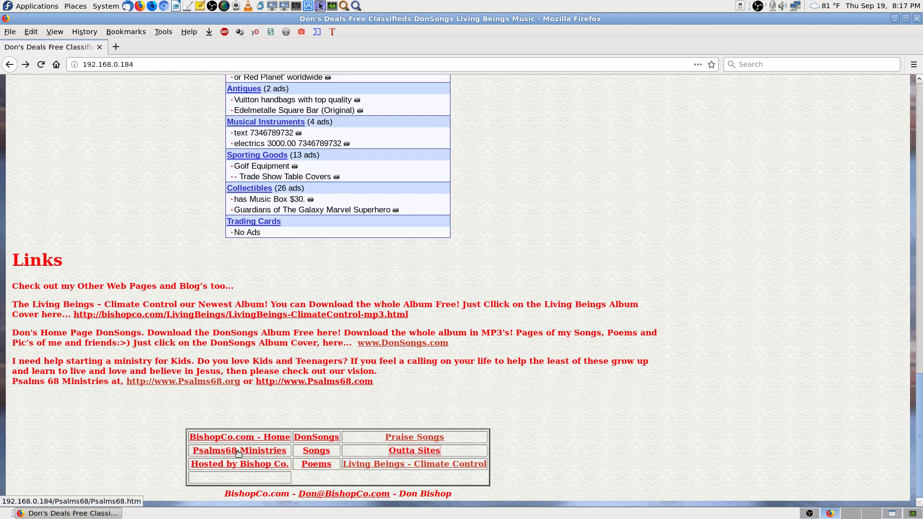
click(239, 450)
key(alt+Left)
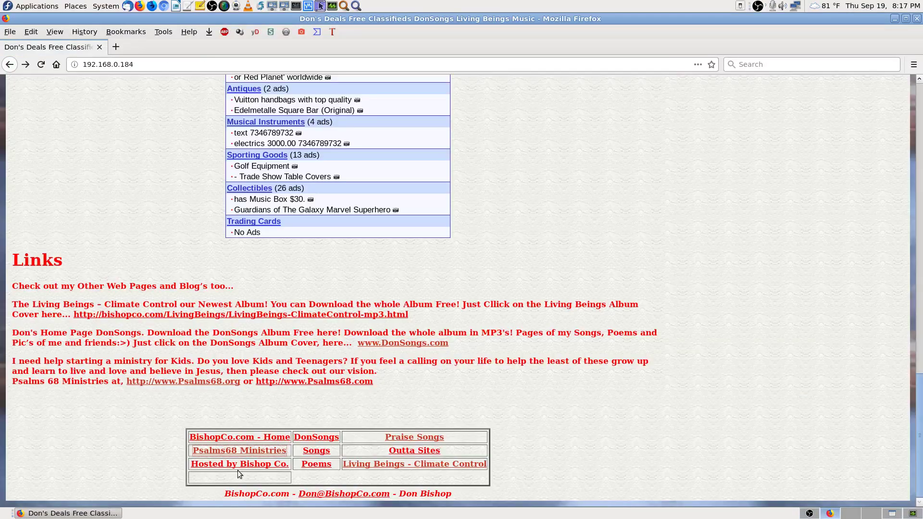
click(236, 464)
key(alt+Left)
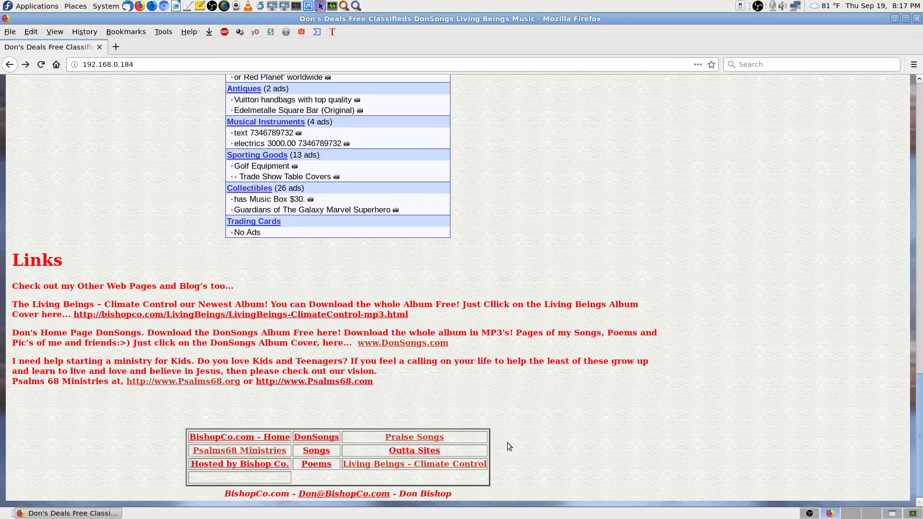
click(314, 450)
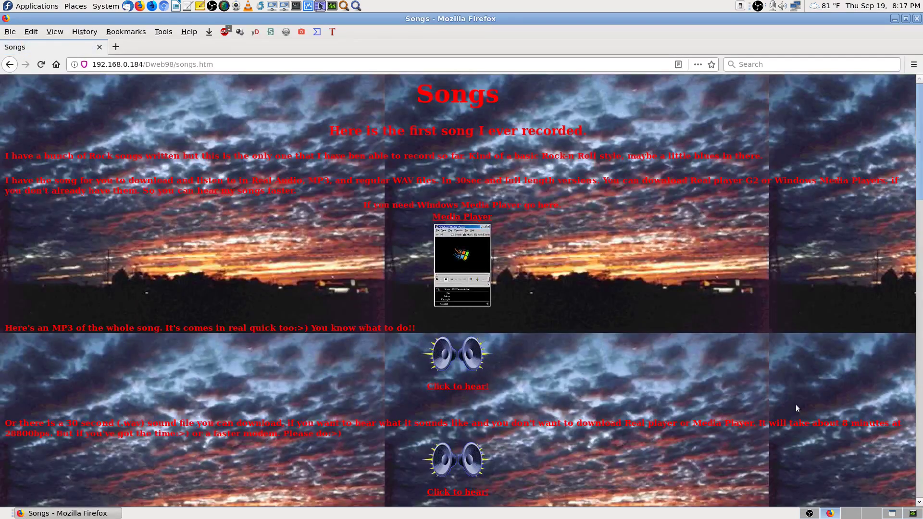
key(alt+Left)
click(317, 465)
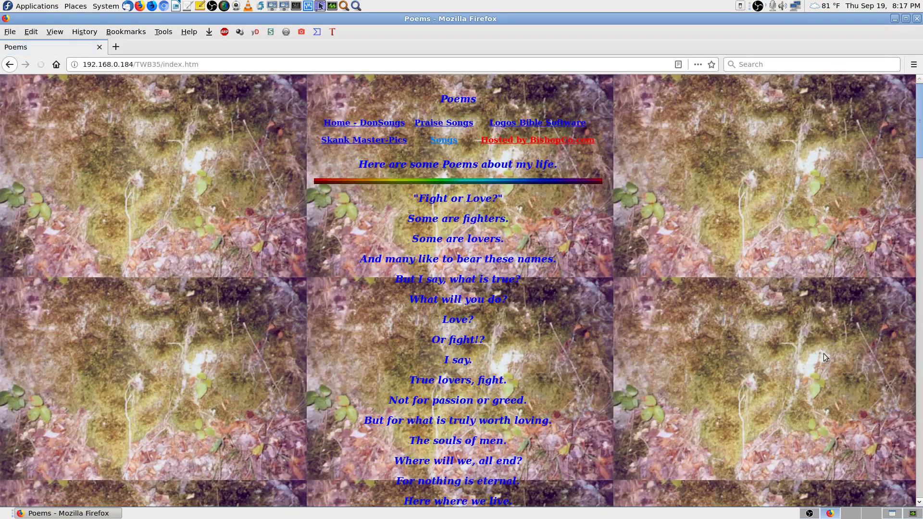
key(alt+Left)
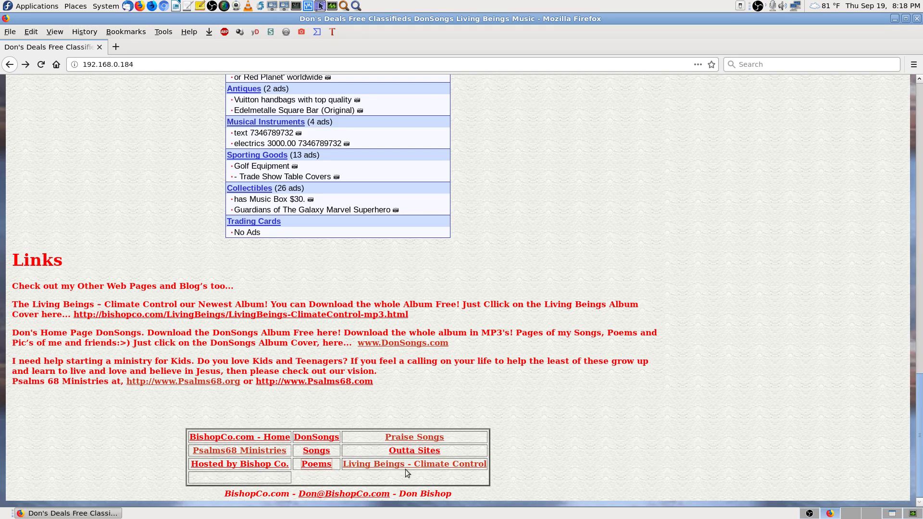
click(423, 437)
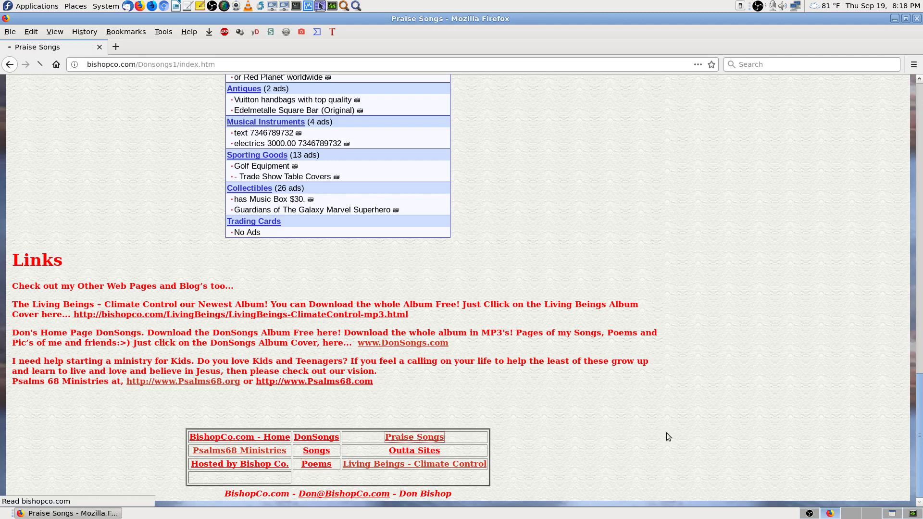
key(alt+Left)
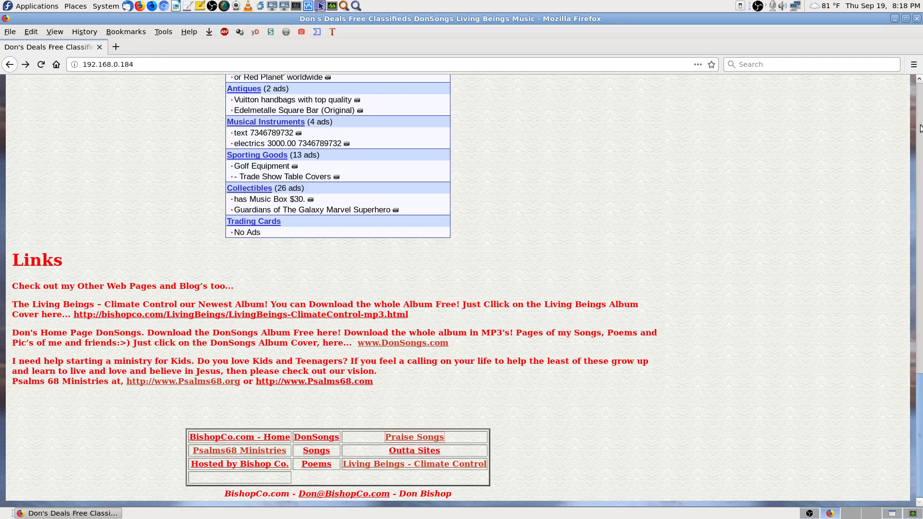
key(Home)
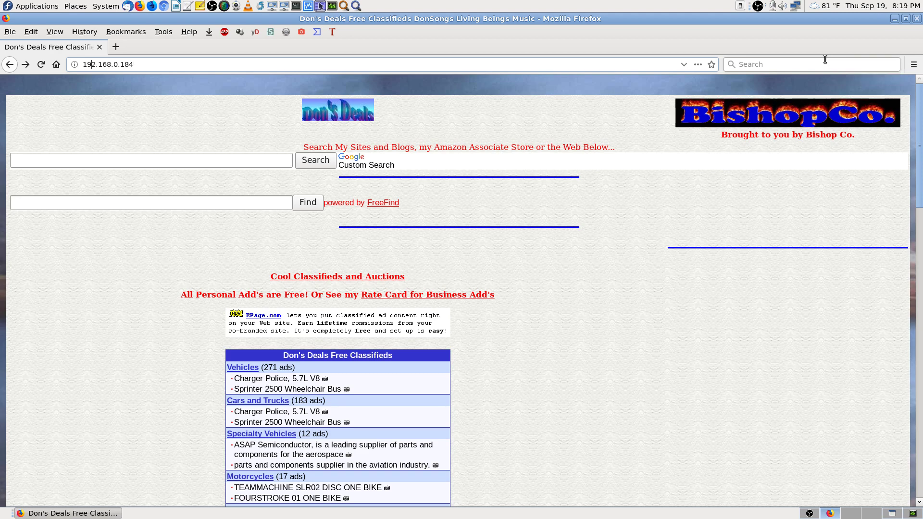
Step: Load ftp://192.168.0.184, retrying after the first attempt lands on search results
text(f)
text(t)
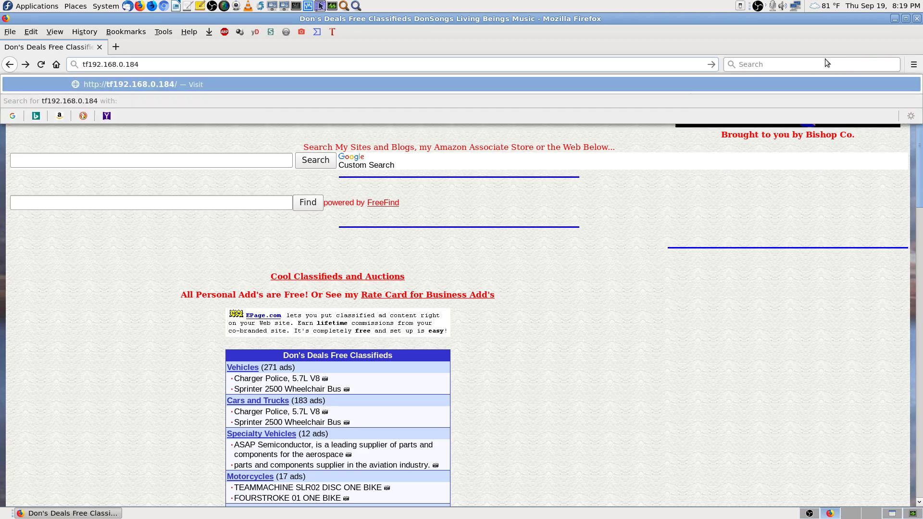
text(p://)
key(Return)
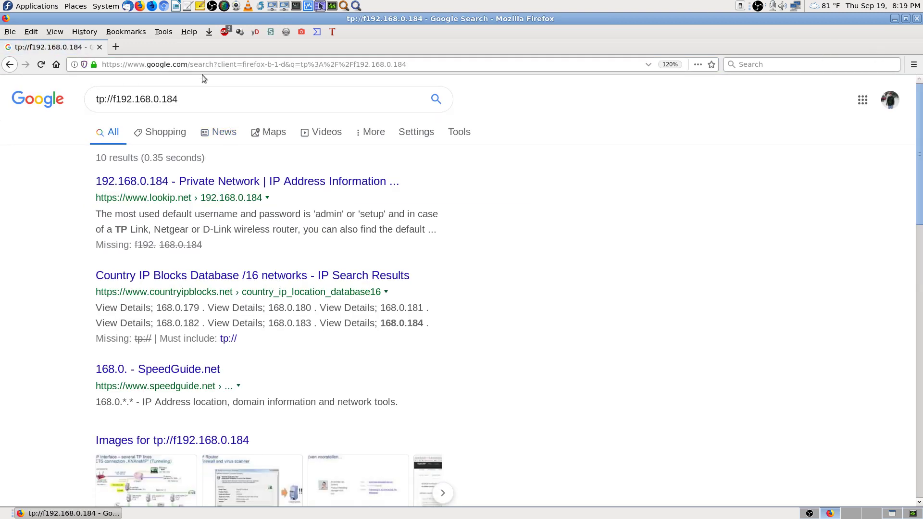
key(alt+Left)
click(172, 64)
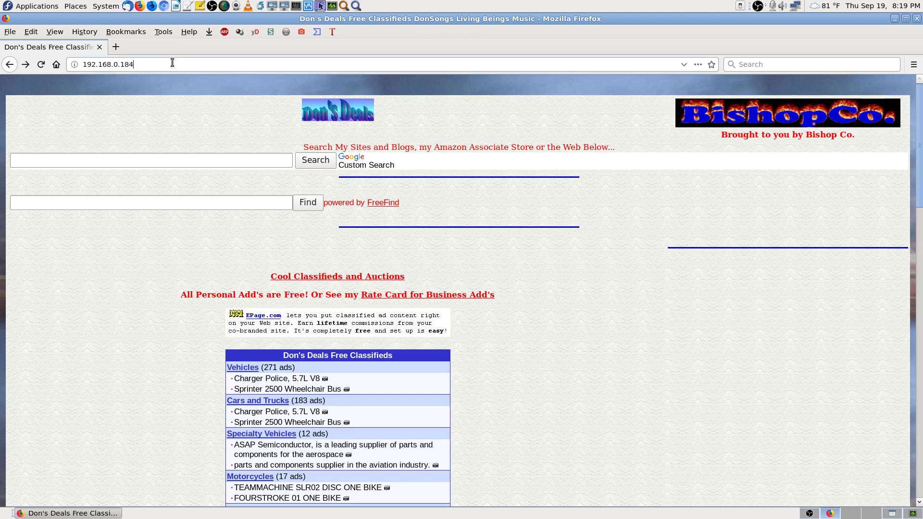
text(ftp:/)
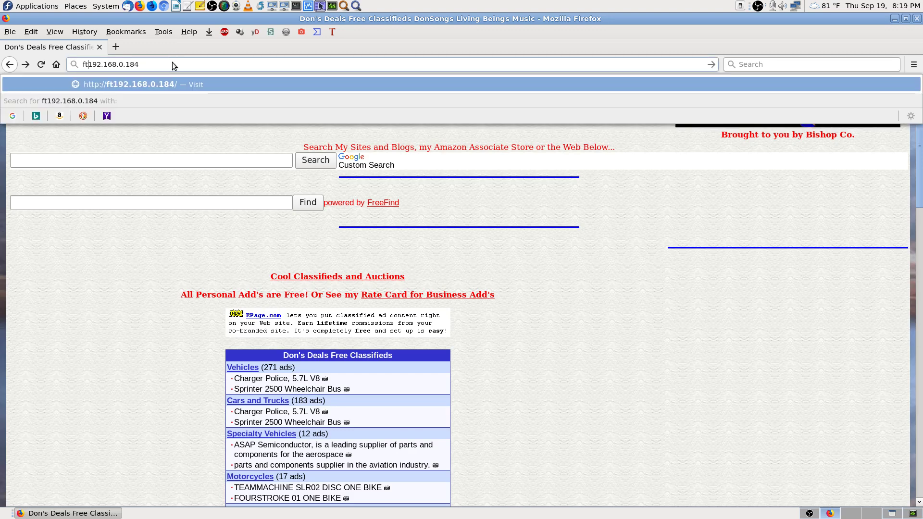
text(/)
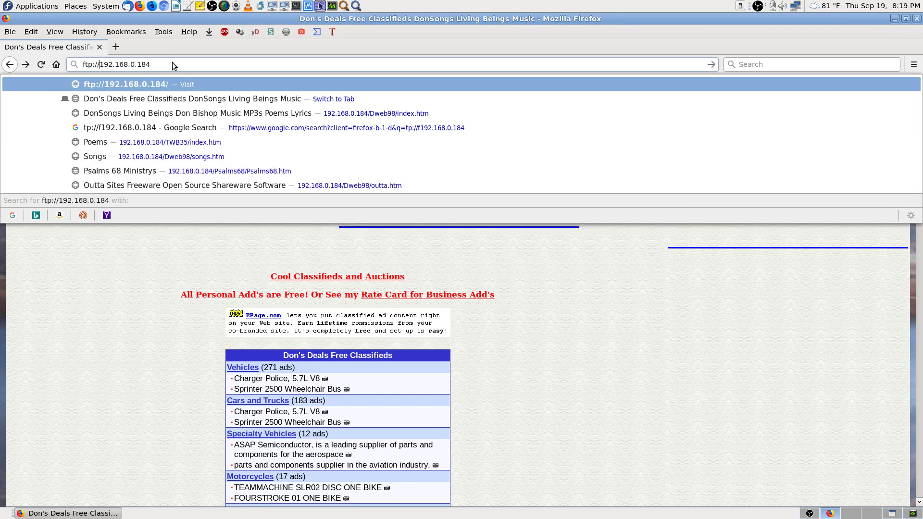
key(Return)
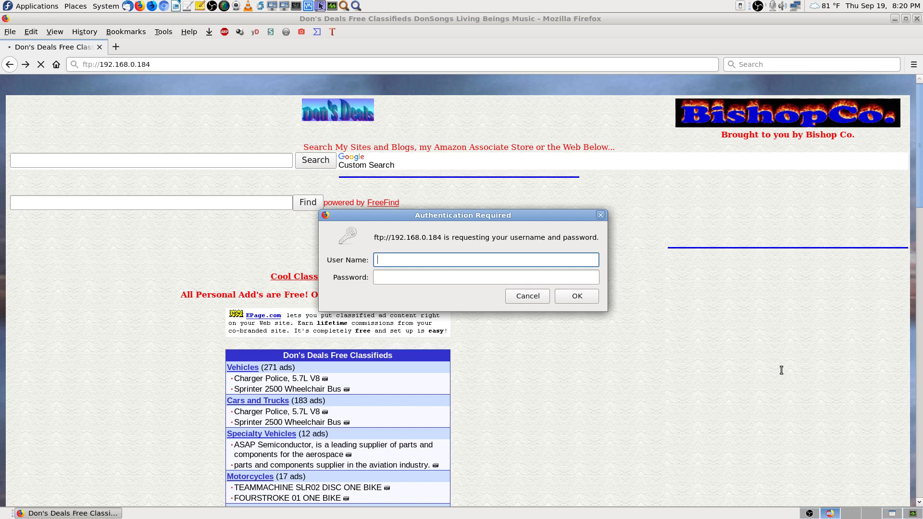
Step: Enter a user name and password in the authentication prompt and submit them
text(root)
key(Tab)
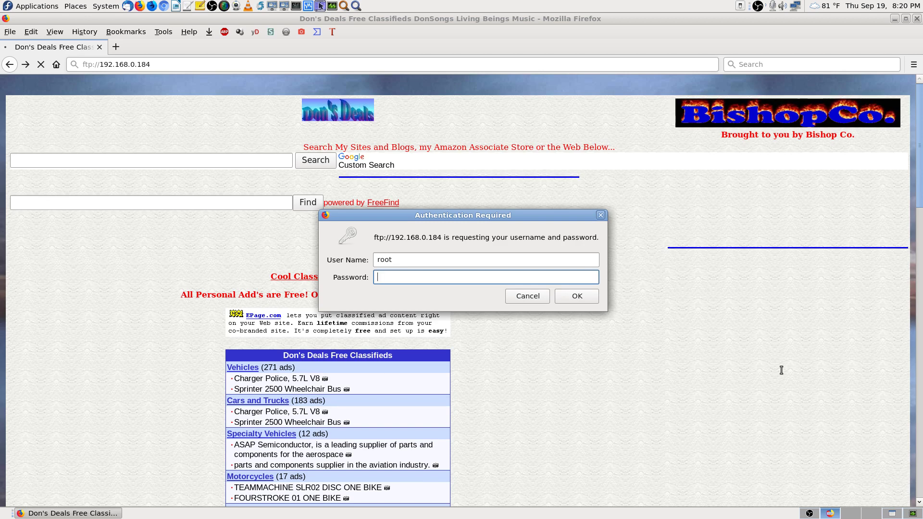
text(*************)
key(Return)
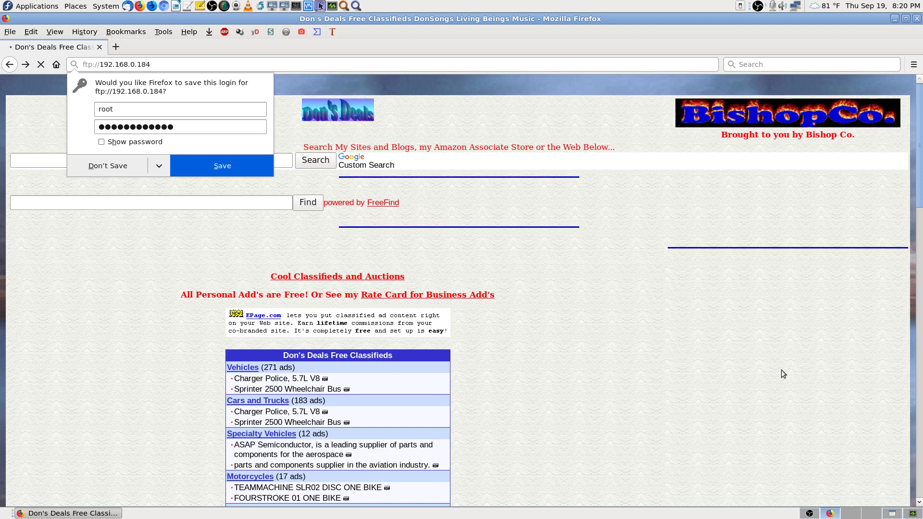
Step: Decline saving the login, then prefix the address with ftp:// and load it again
click(117, 166)
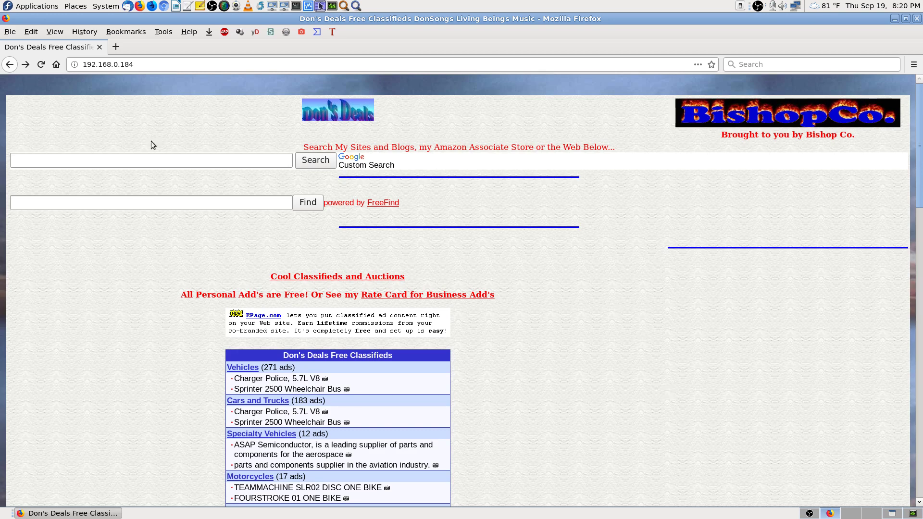
click(133, 64)
key(Left)
key(Home)
text(ftp:)
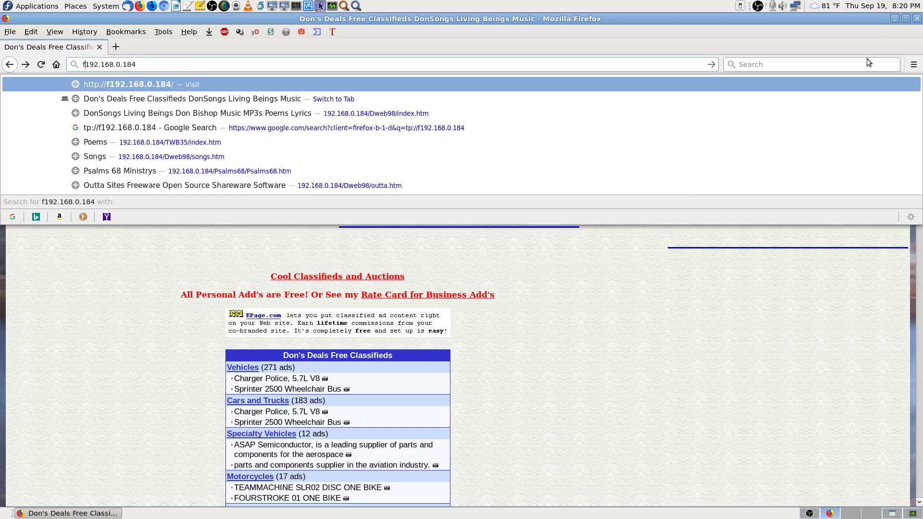
key(BackSpace)
text(://)
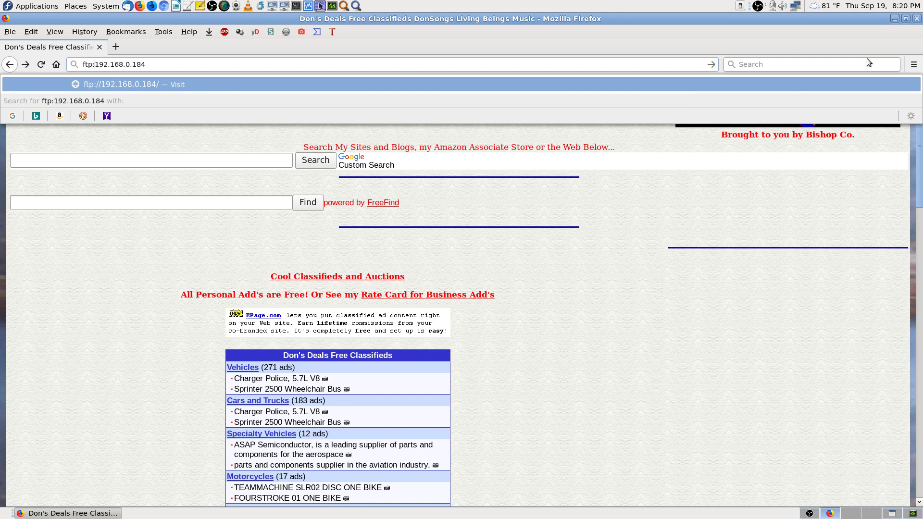
key(Return)
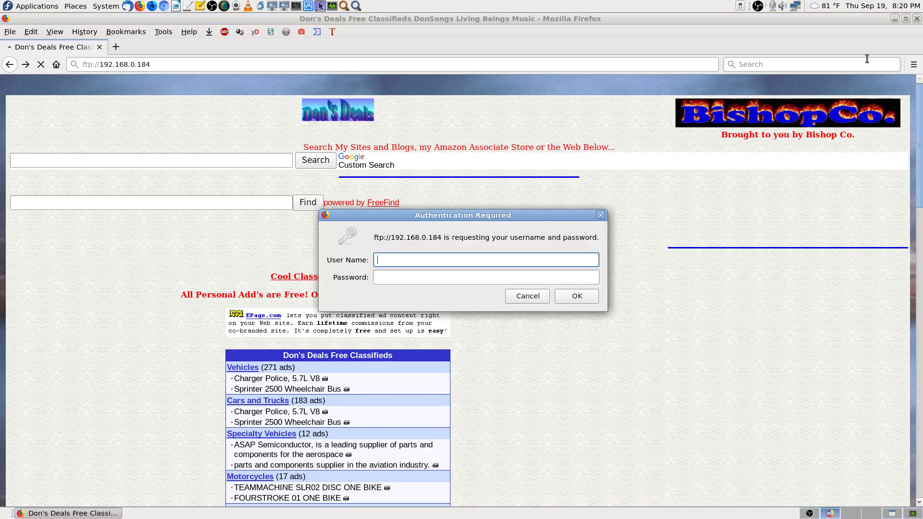
Step: Sign in with the user name and password, and decline saving the login
text(don)
key(Tab)
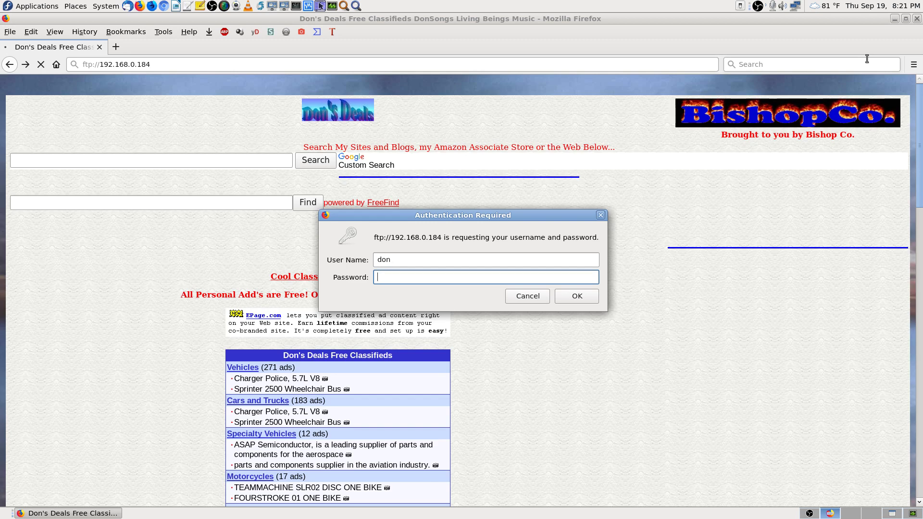
text(•••••••••••••)
key(Return)
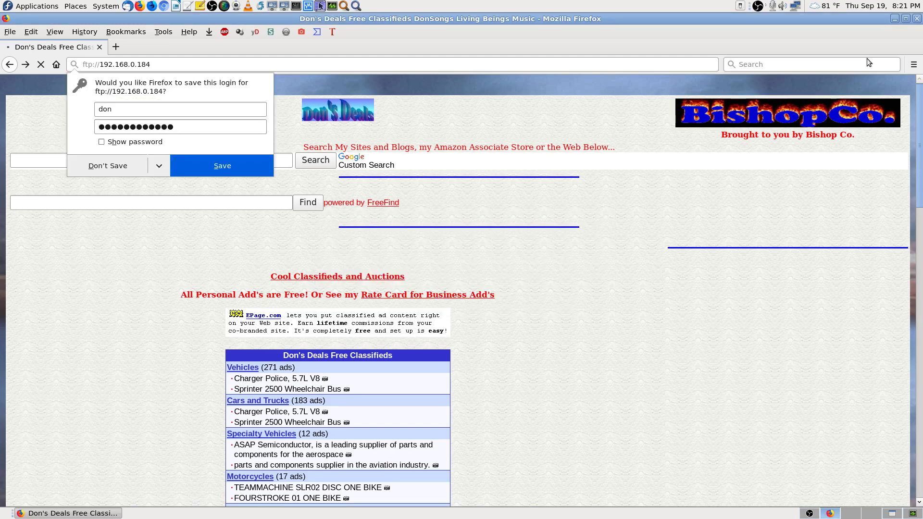
click(101, 164)
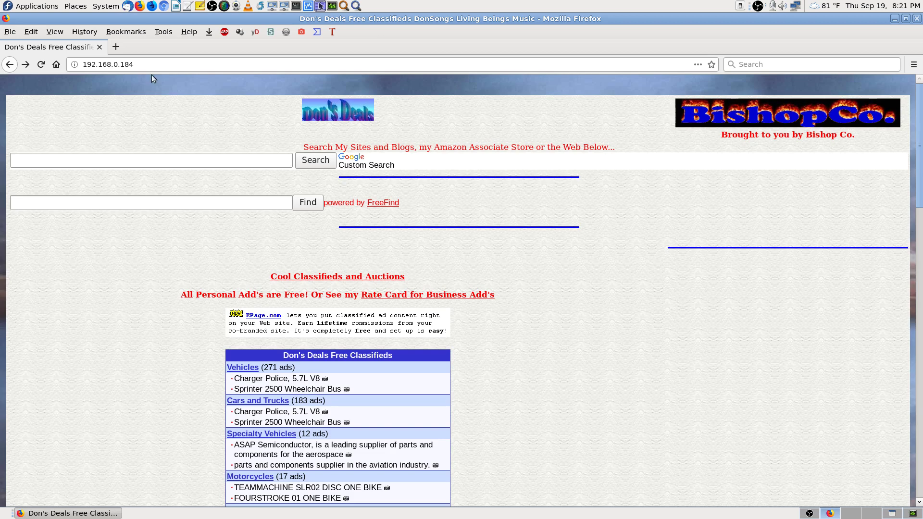
click(159, 64)
key(Home)
text(ft)
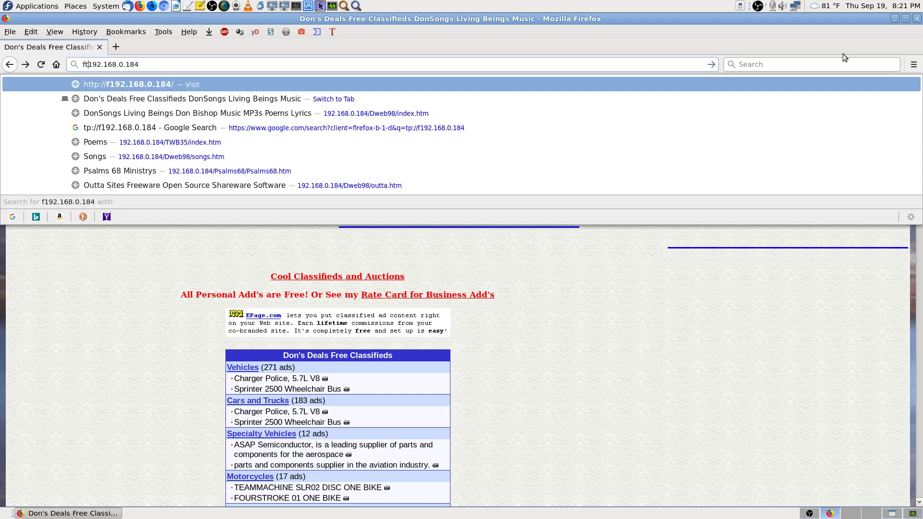
text(p)
key(BackSpace)
key(BackSpace)
key(BackSpace)
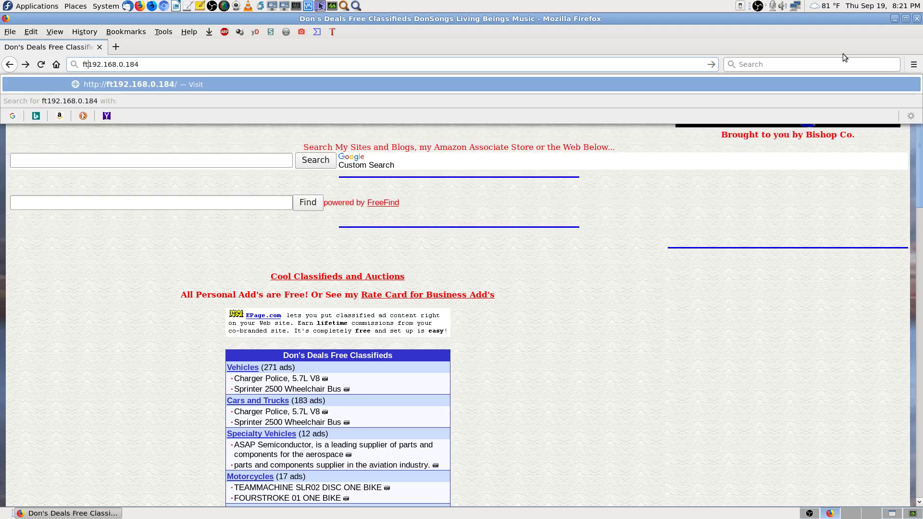
text(sftp)
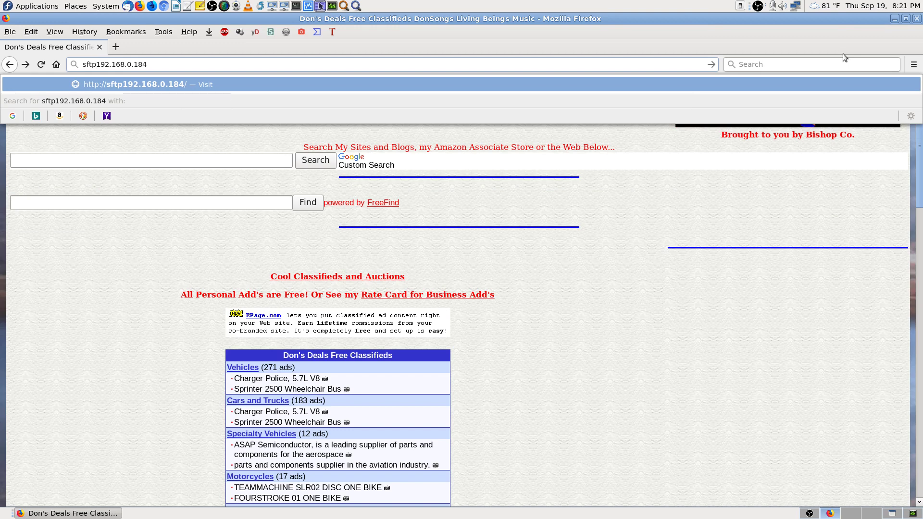
key(BackSpace)
key(BackSpace)
key(BackSpace)
key(BackSpace)
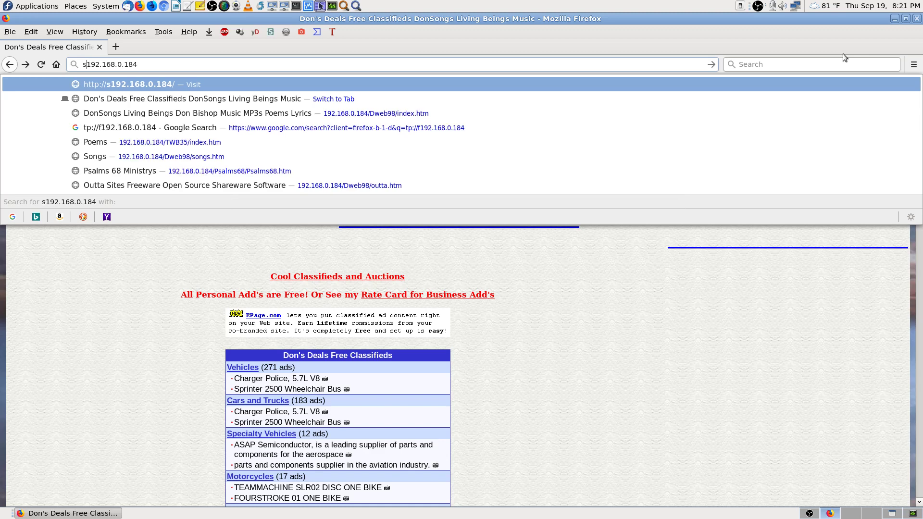
text(sftp:)
text(//)
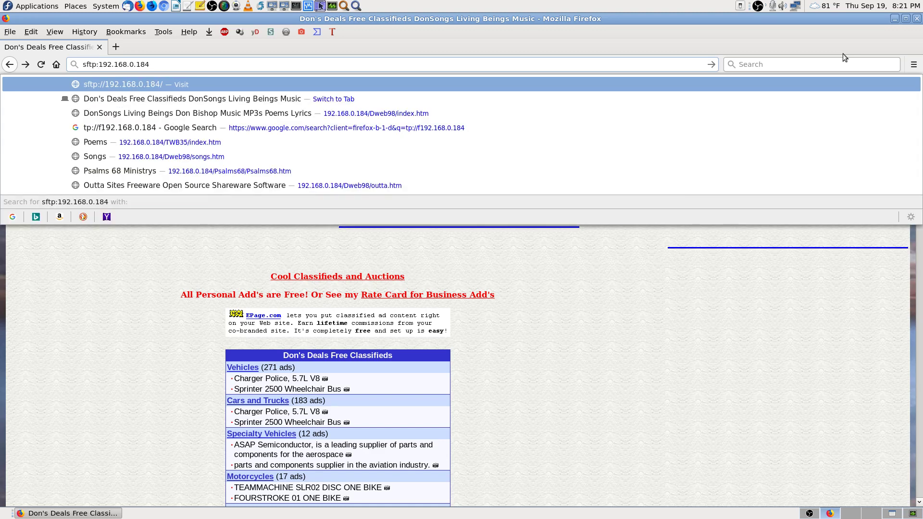
key(Return)
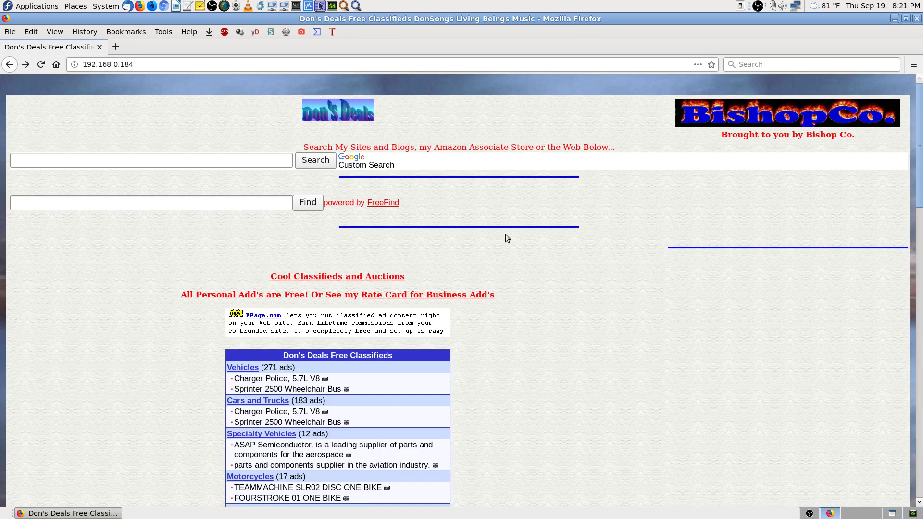
click(192, 63)
text(sft)
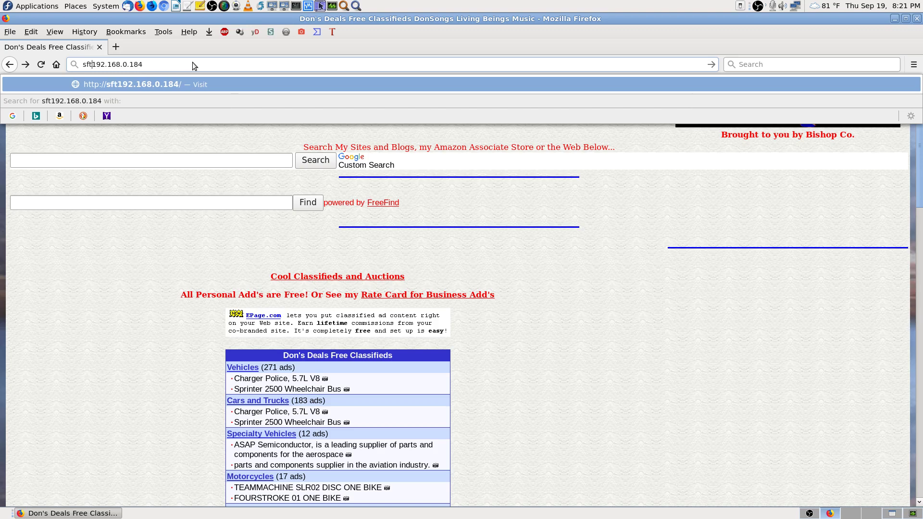
text(p://)
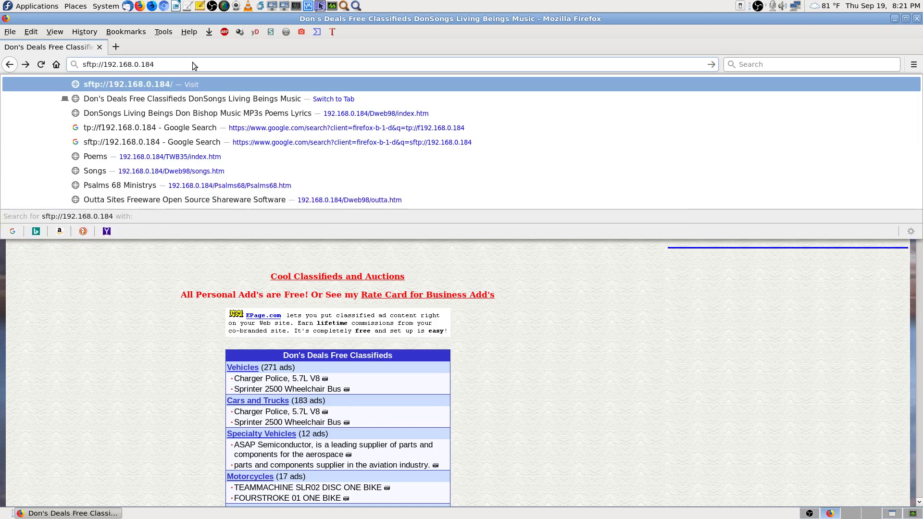
key(Return)
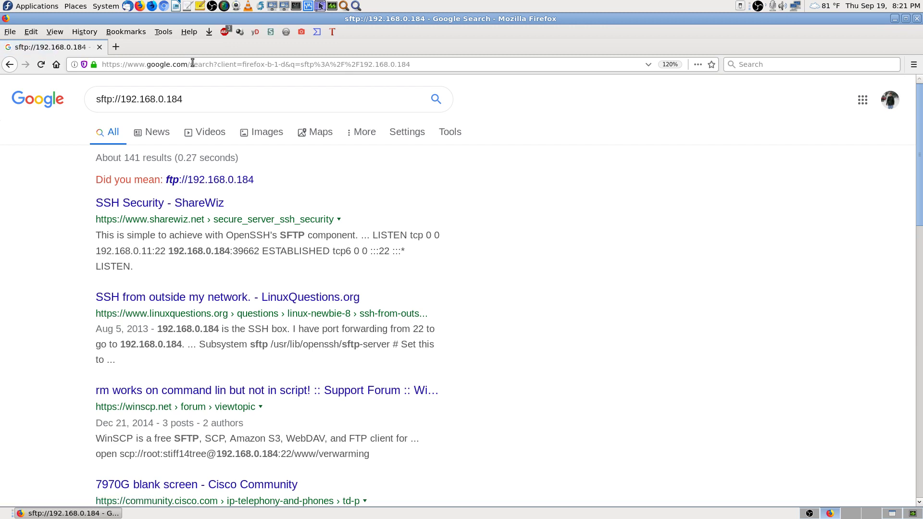
key(alt+Left)
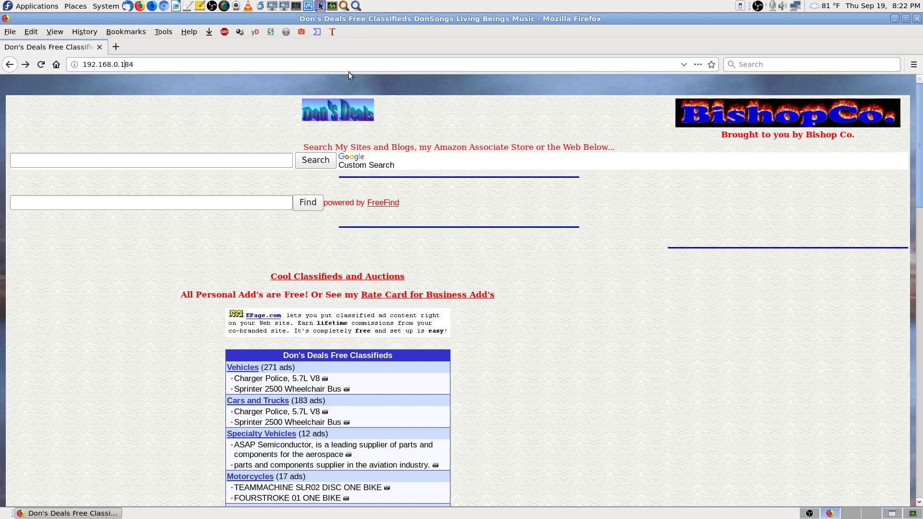
Step: Prefix the address with ftp:// to load ftp://192.168.0.184
key(Home)
text(ftp)
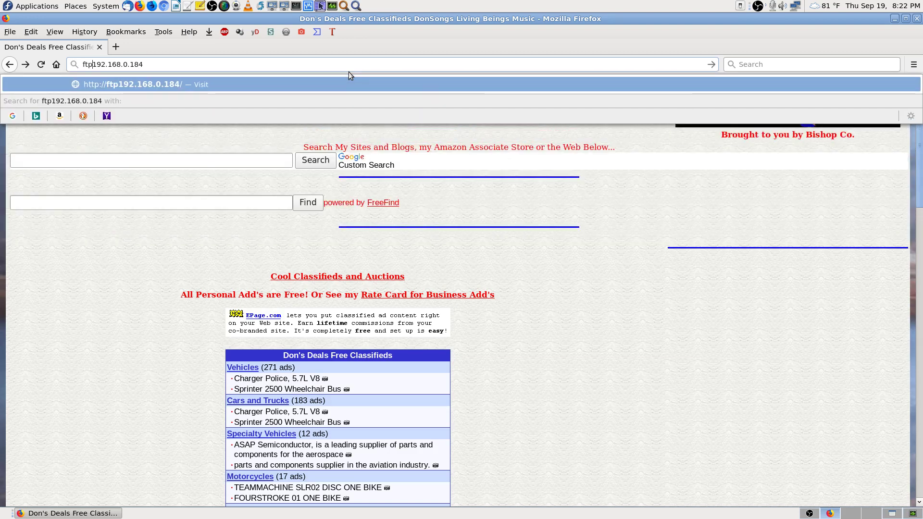
text(://)
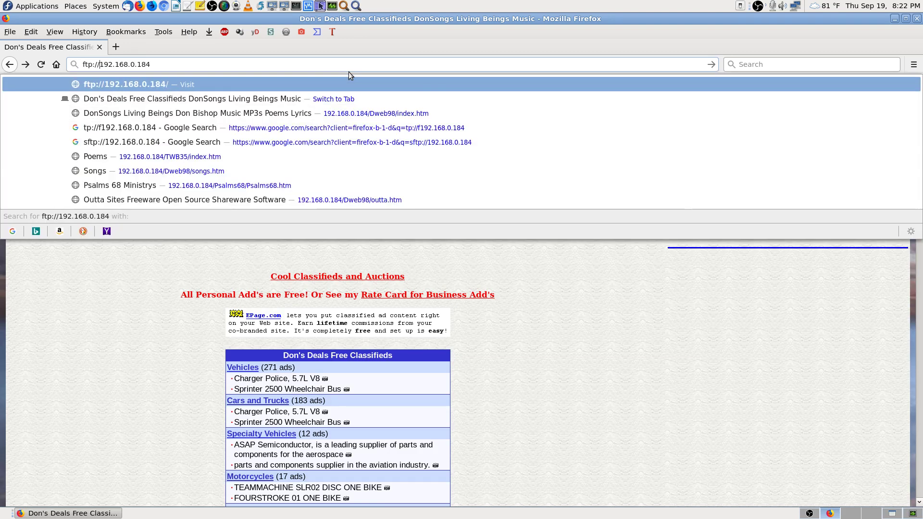
key(Return)
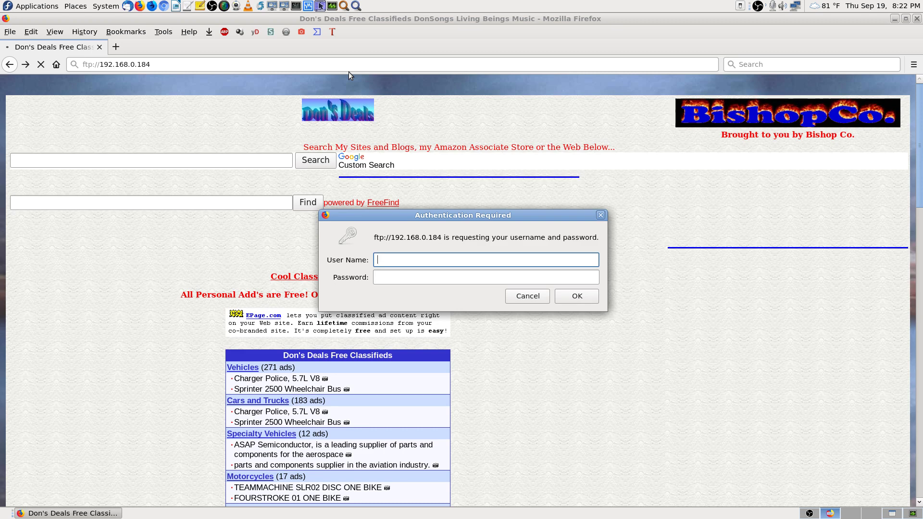
Step: Sign in with the user name and password, declining to save the login
text(don)
key(Tab)
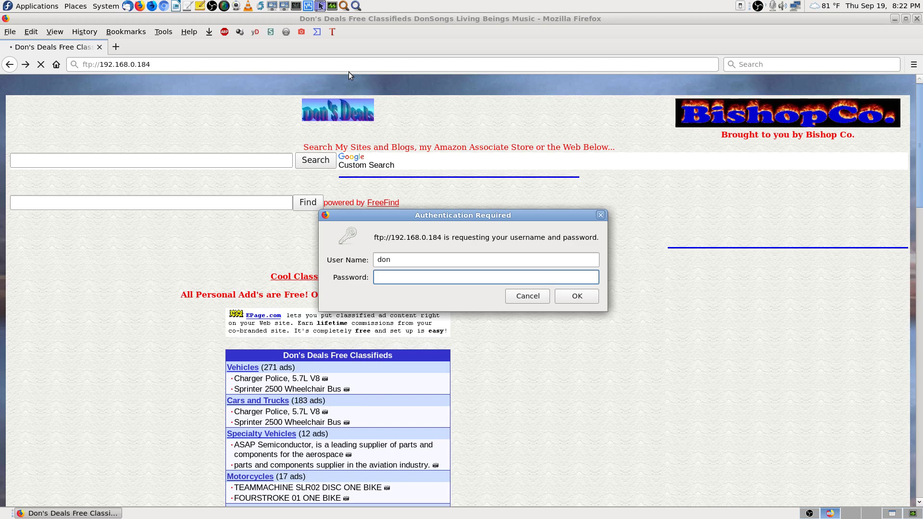
text(●●●●●●●●●●●●)
key(Return)
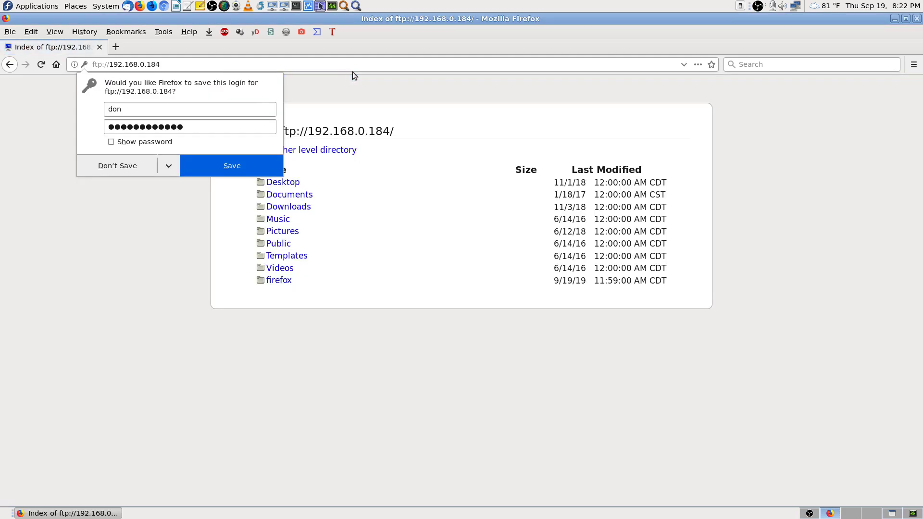
click(134, 173)
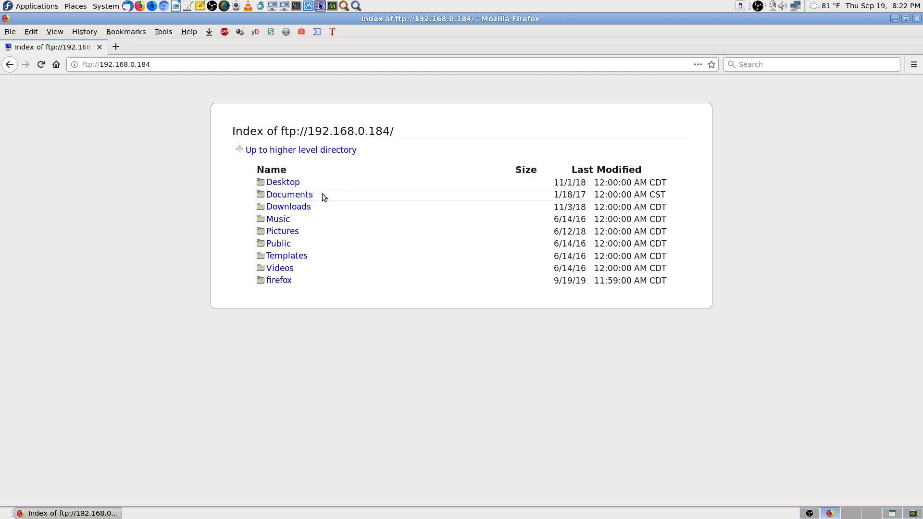
Step: Browse Downloads, its Dell Inspiron 6000 driver folder, and Documents, then return to the FTP root
click(304, 209)
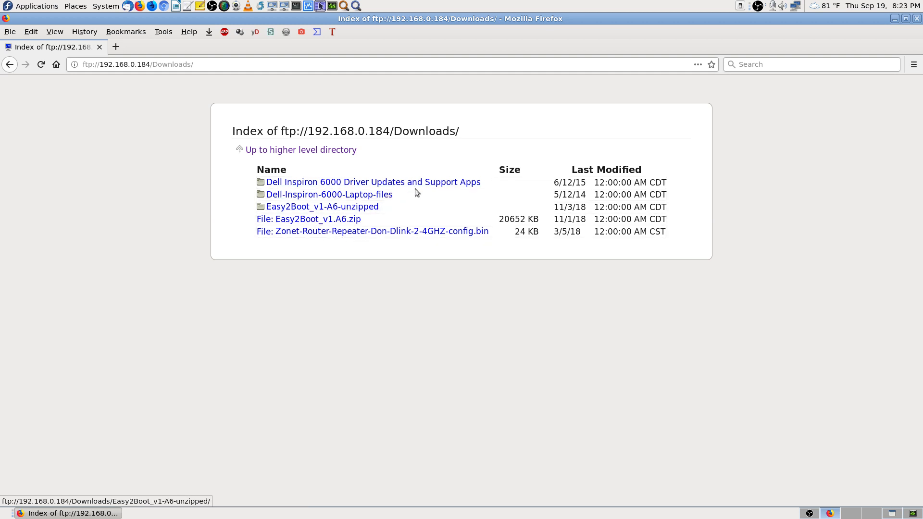
click(427, 183)
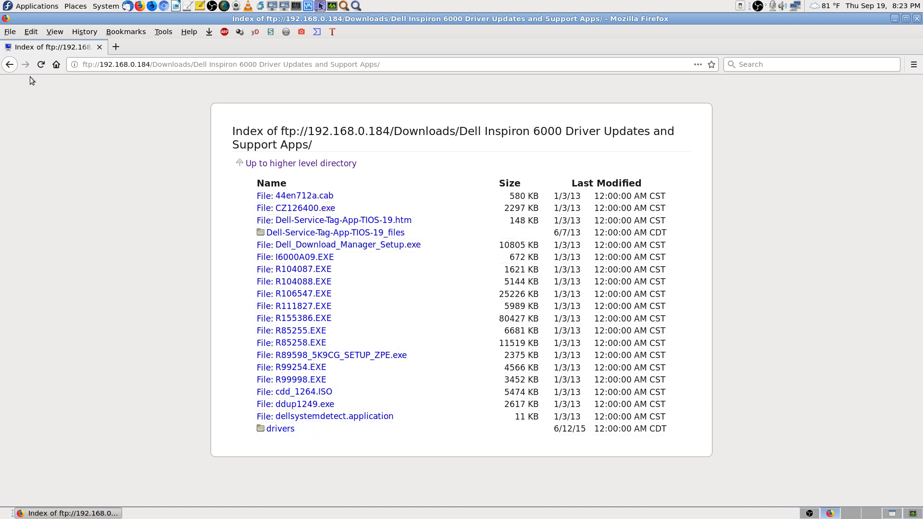
click(10, 64)
click(10, 65)
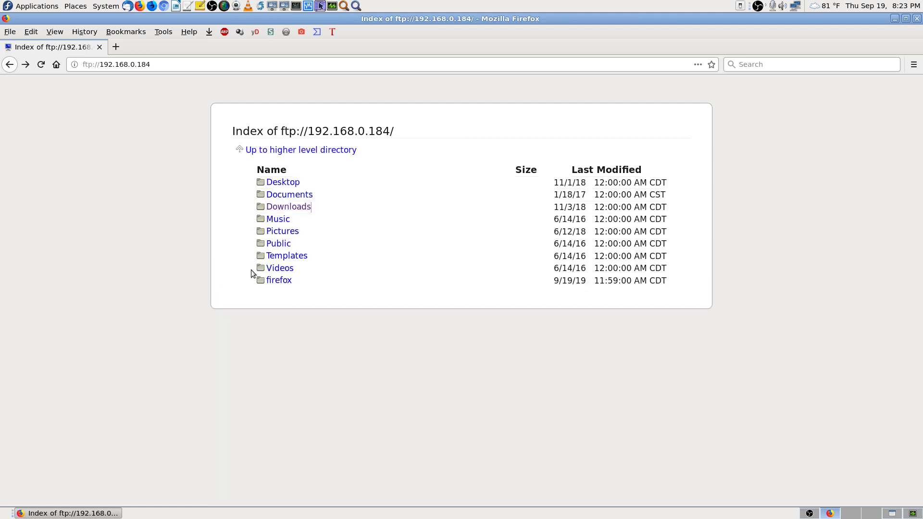
click(307, 195)
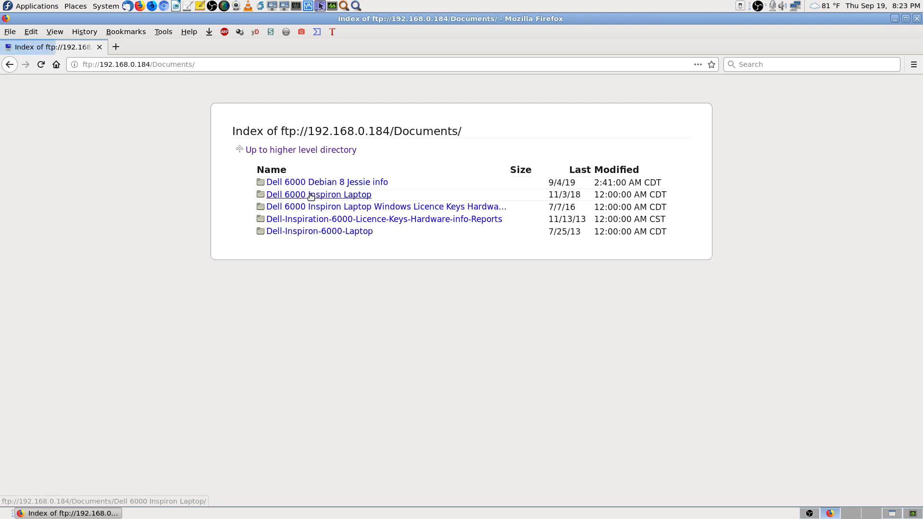
click(9, 65)
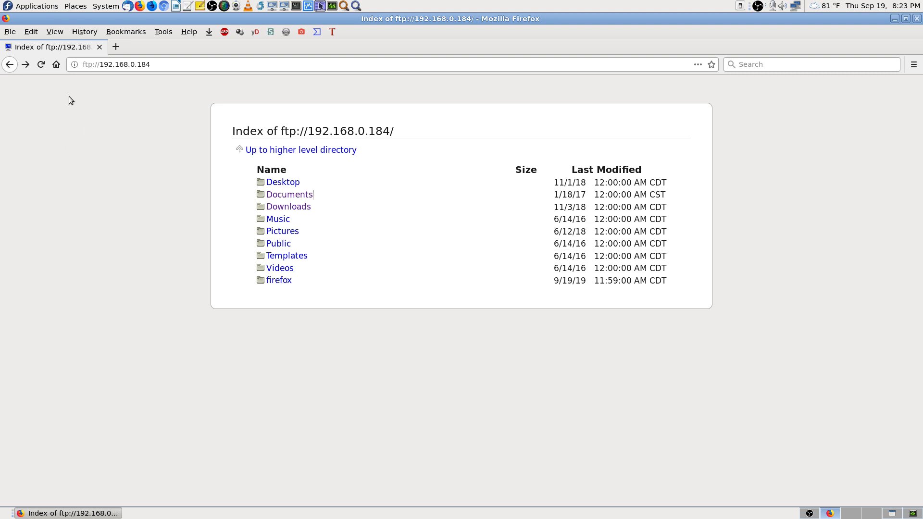
click(10, 64)
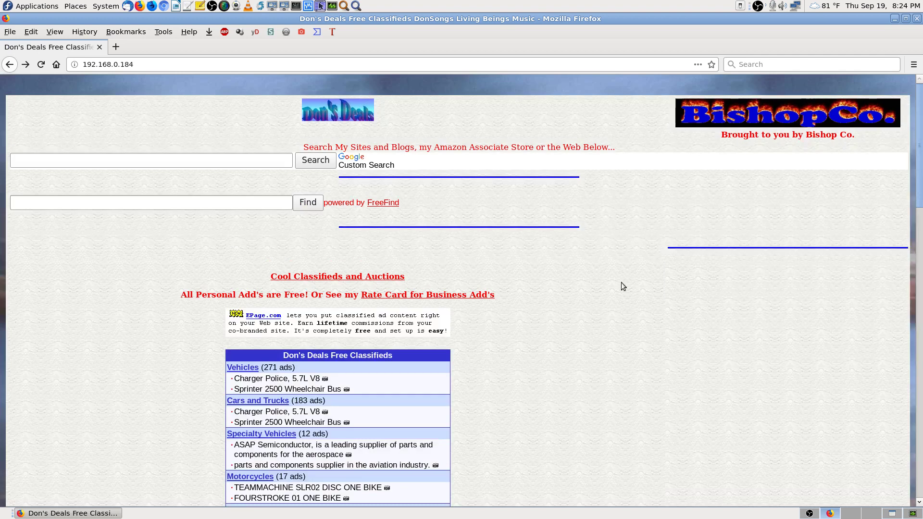
click(25, 64)
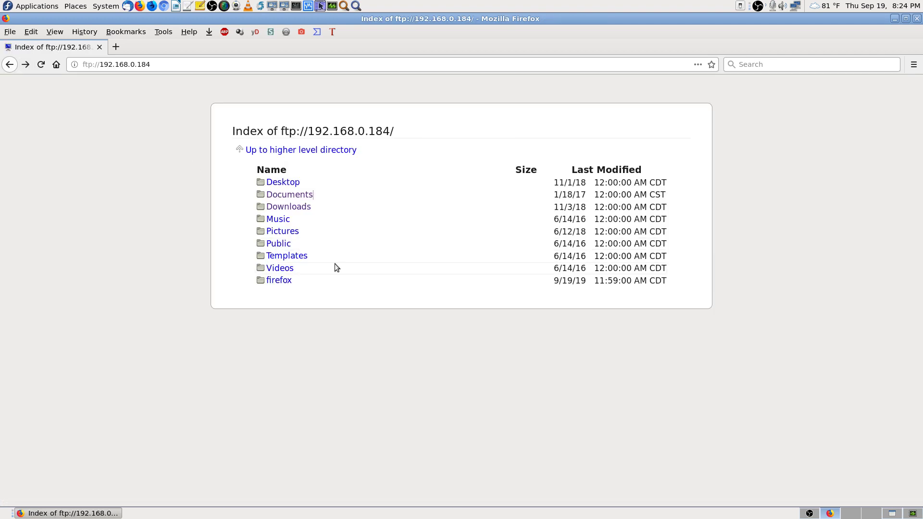
click(292, 183)
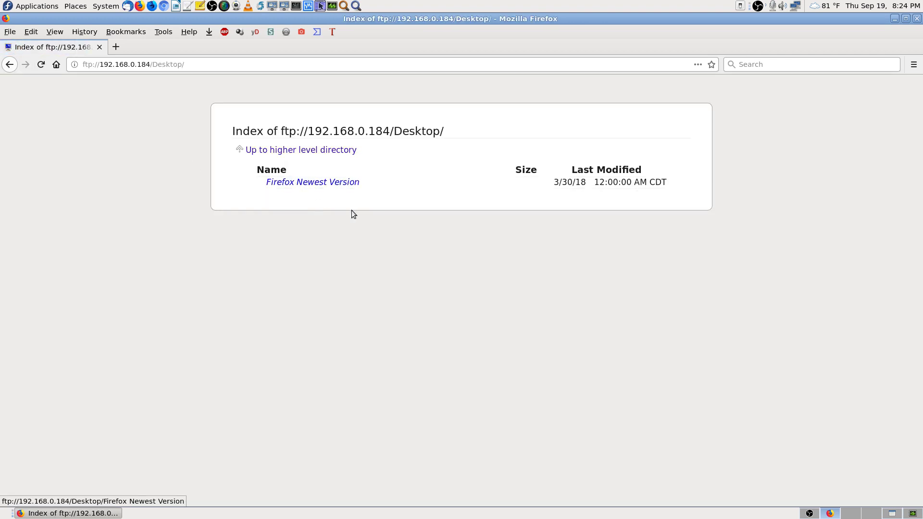
click(11, 65)
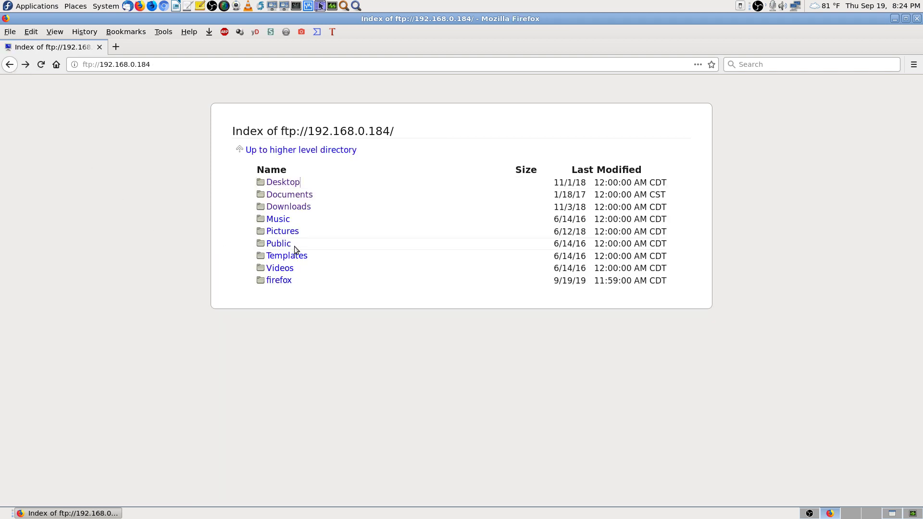
click(278, 219)
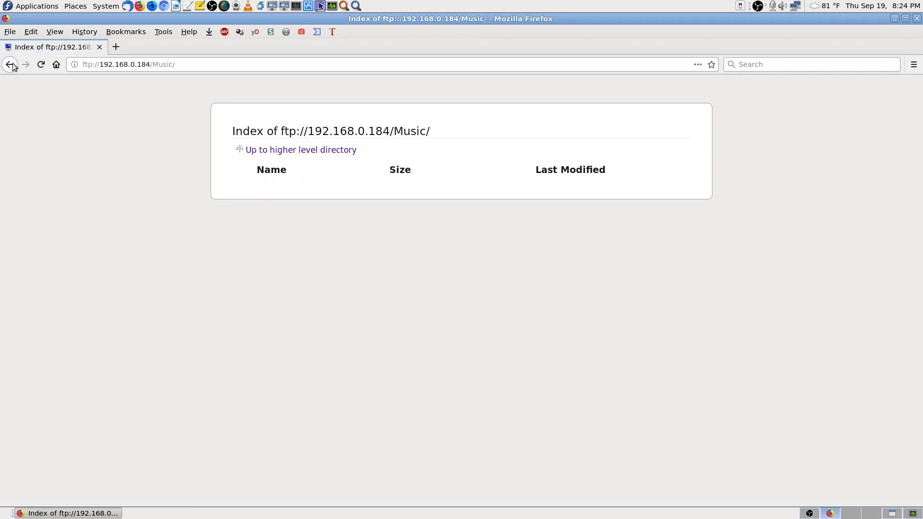
click(10, 65)
click(278, 232)
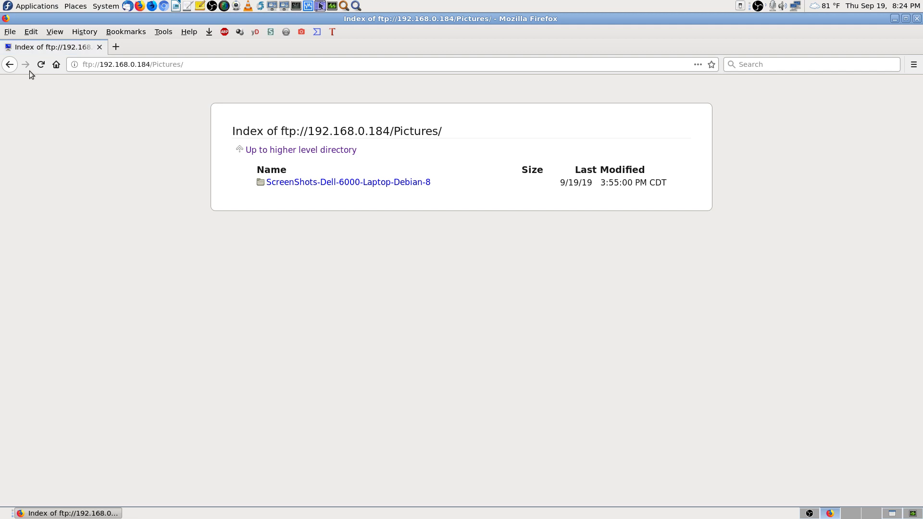
click(10, 65)
click(279, 244)
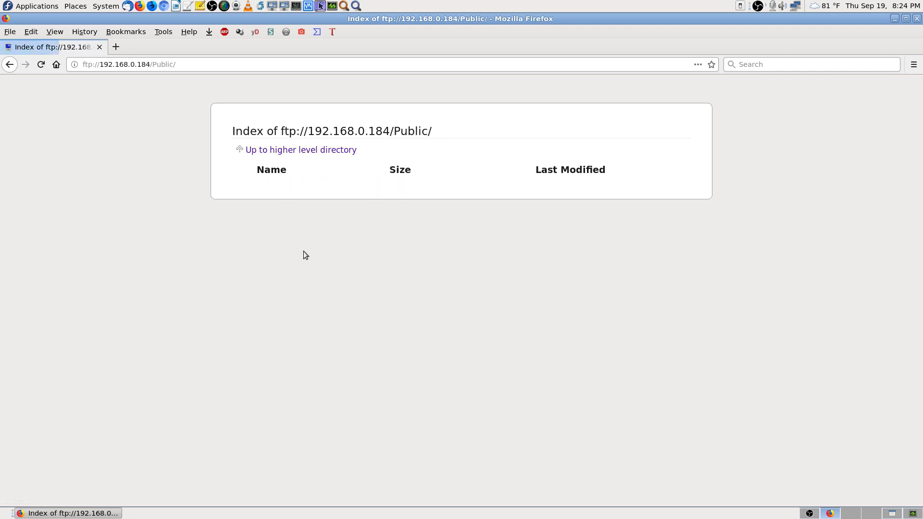
click(10, 65)
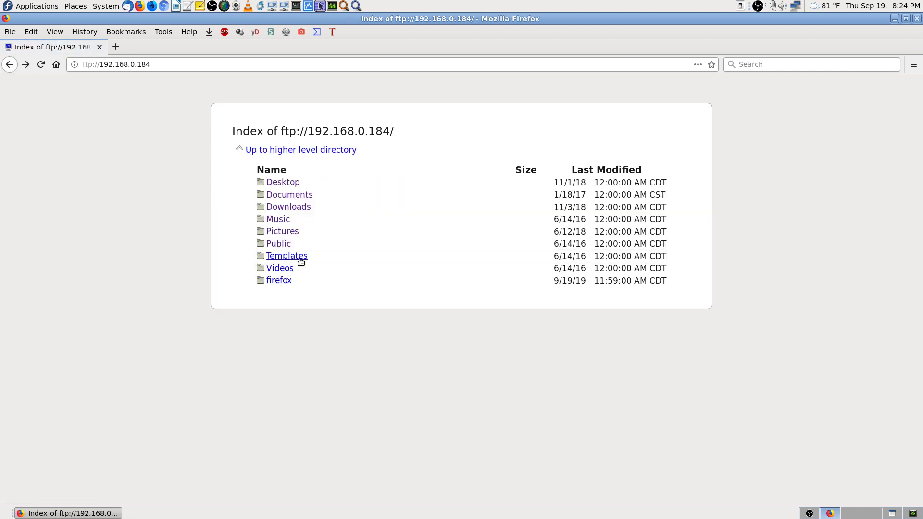
click(286, 257)
click(11, 66)
click(290, 269)
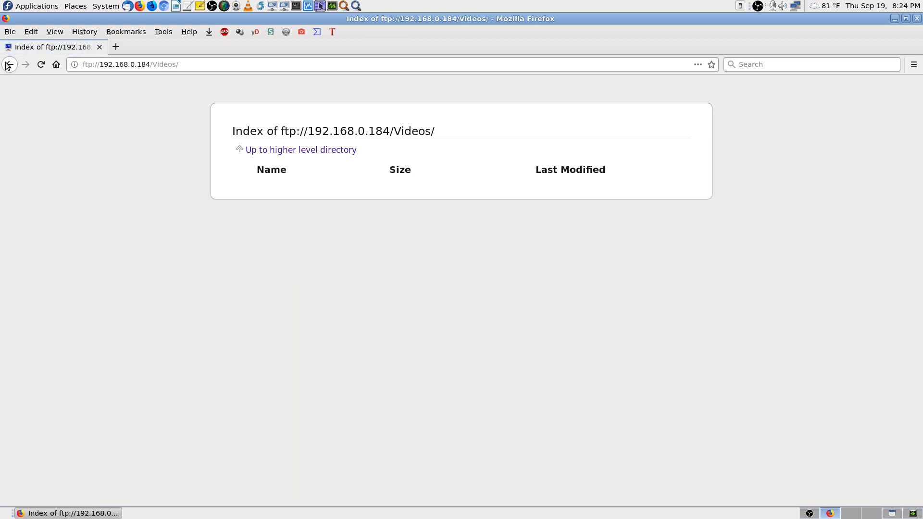
click(8, 65)
click(280, 281)
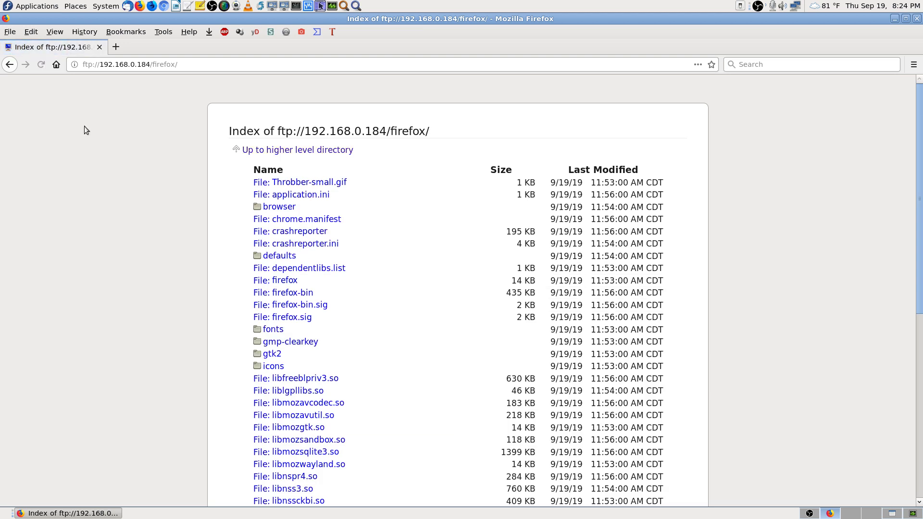
click(10, 65)
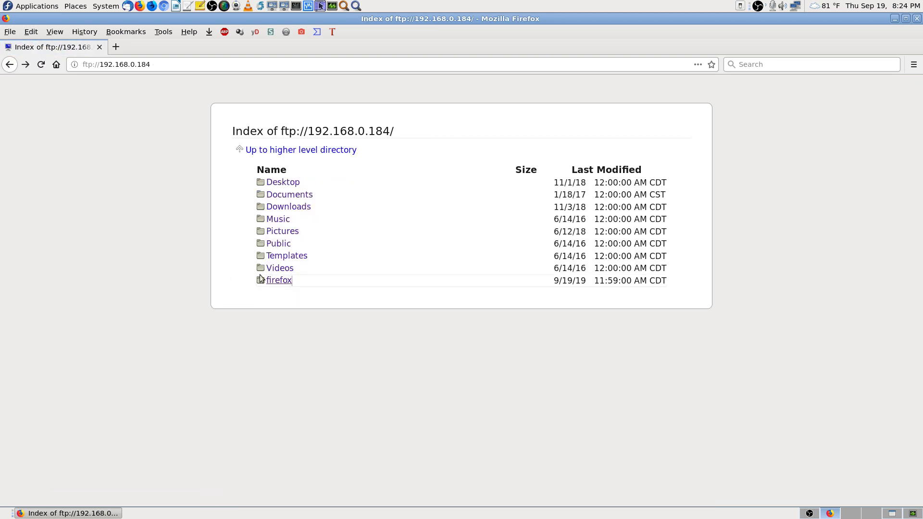
click(276, 280)
scroll(440, 312, down, 5)
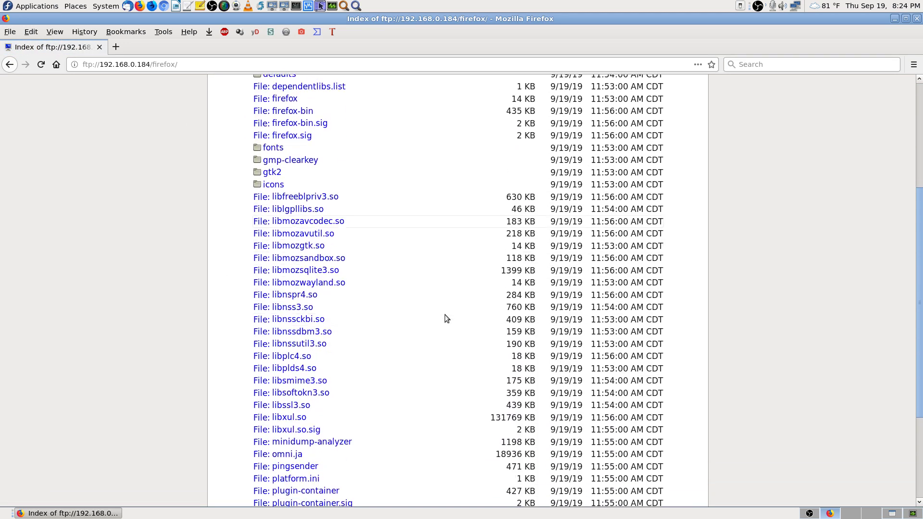
scroll(445, 315, down, 3)
scroll(445, 314, up, 6)
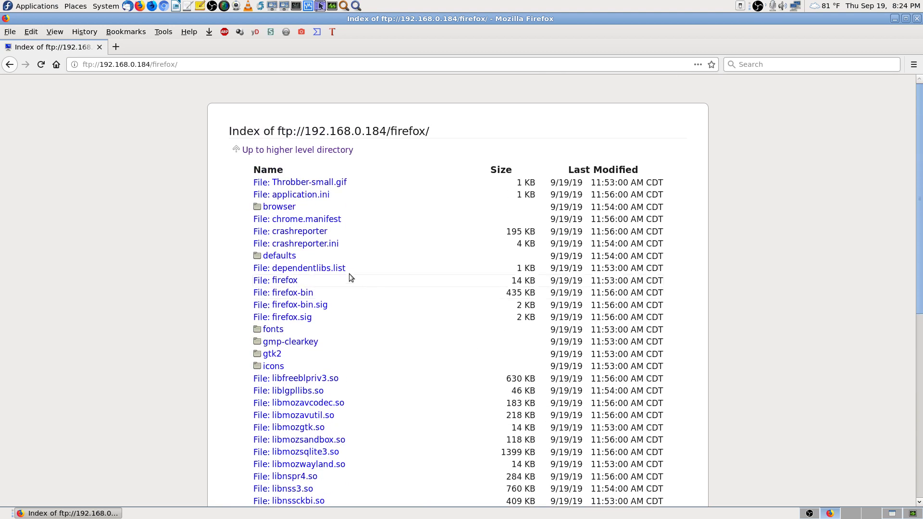
click(10, 64)
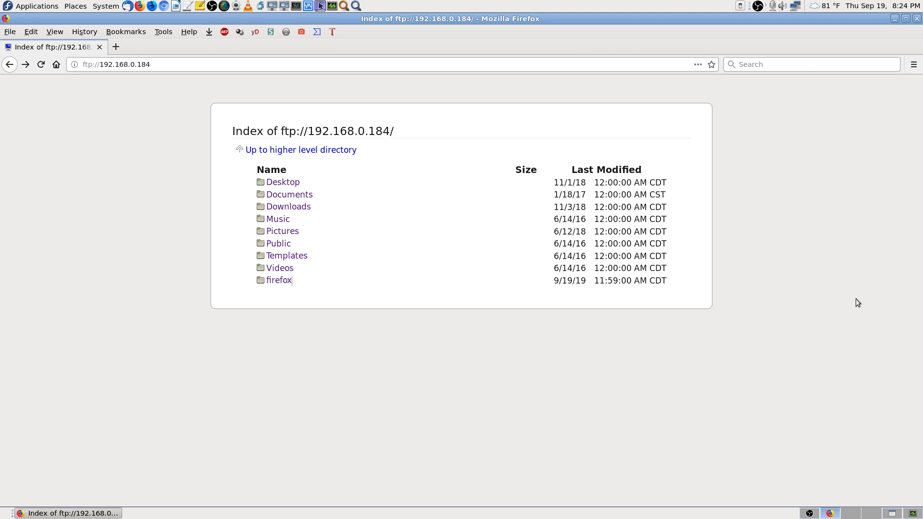
Step: Go to an empty remote workspace, glance at Applications, and launch Krusader from the panel
click(892, 513)
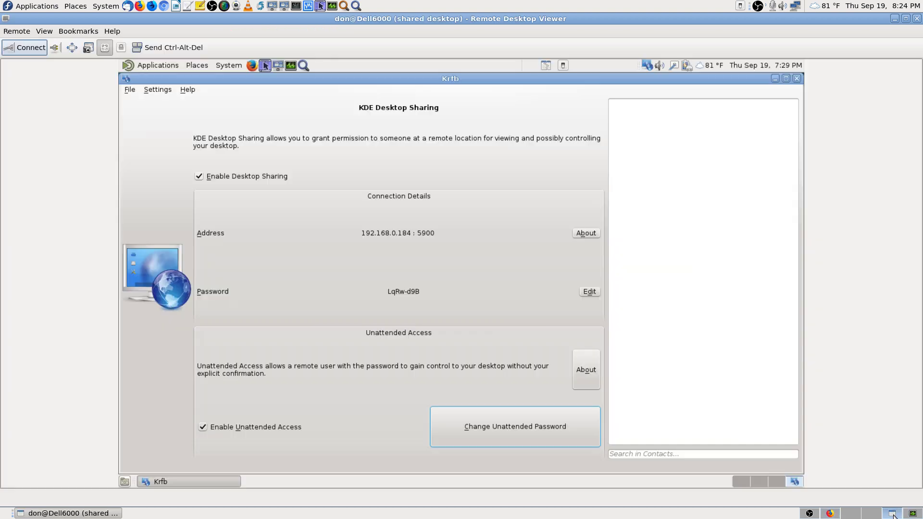
click(758, 481)
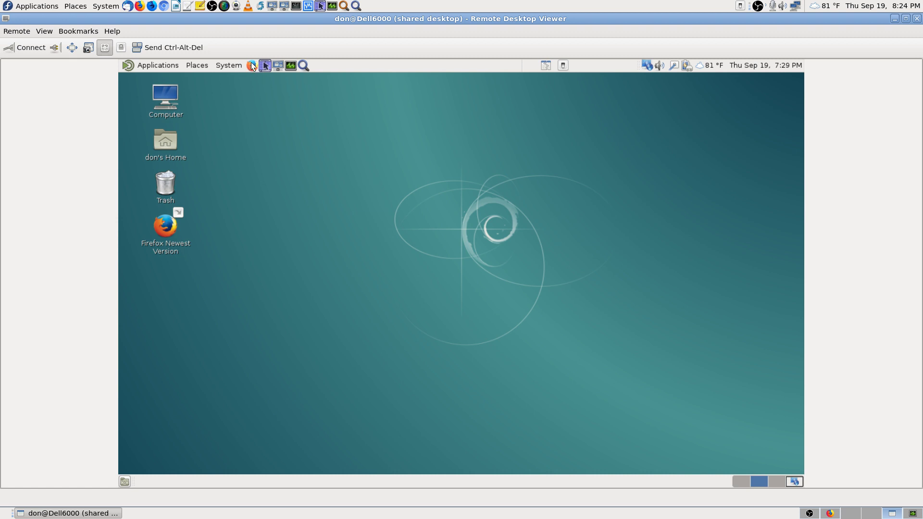
click(171, 64)
mouse_move(180, 129)
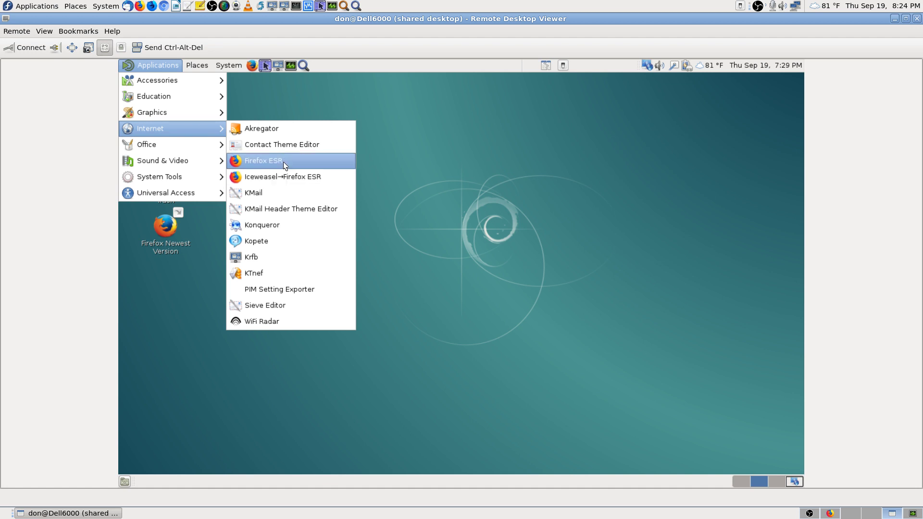
click(492, 229)
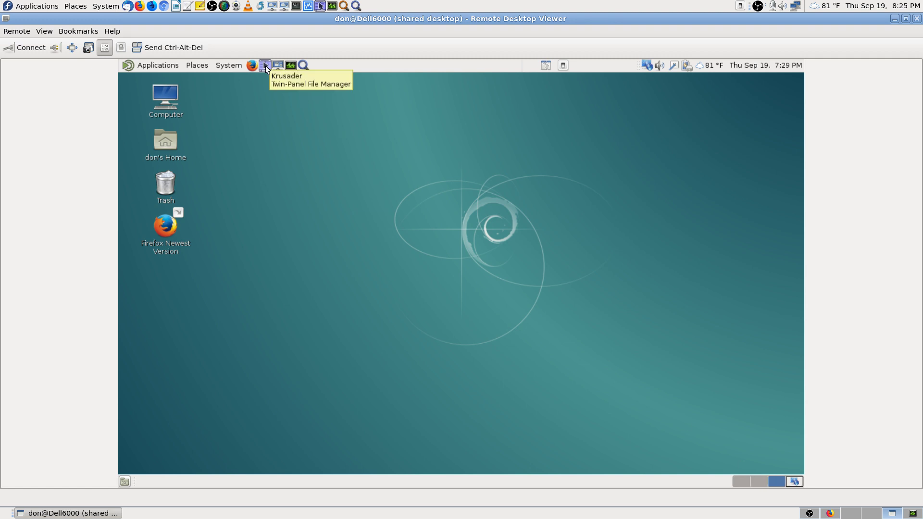
click(265, 66)
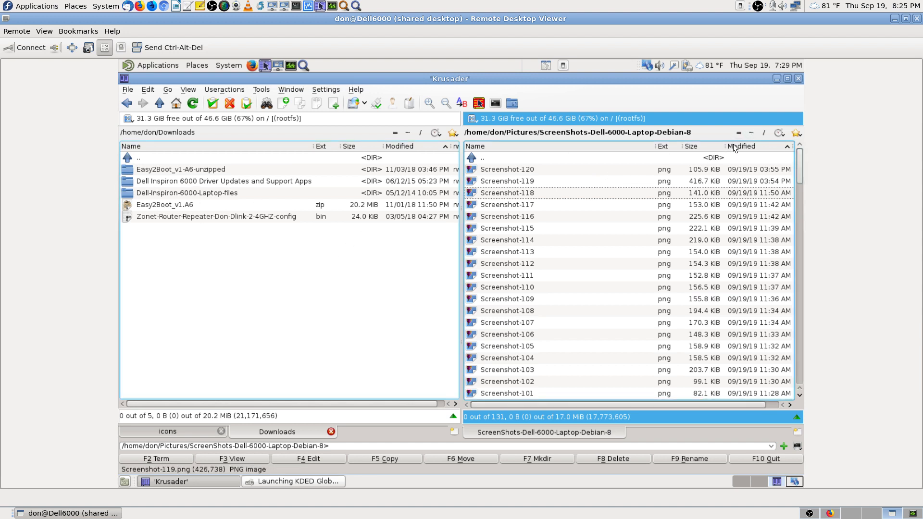
Step: Show the home folder in Krusader and peek into its firefox and .mozilla folders
click(751, 133)
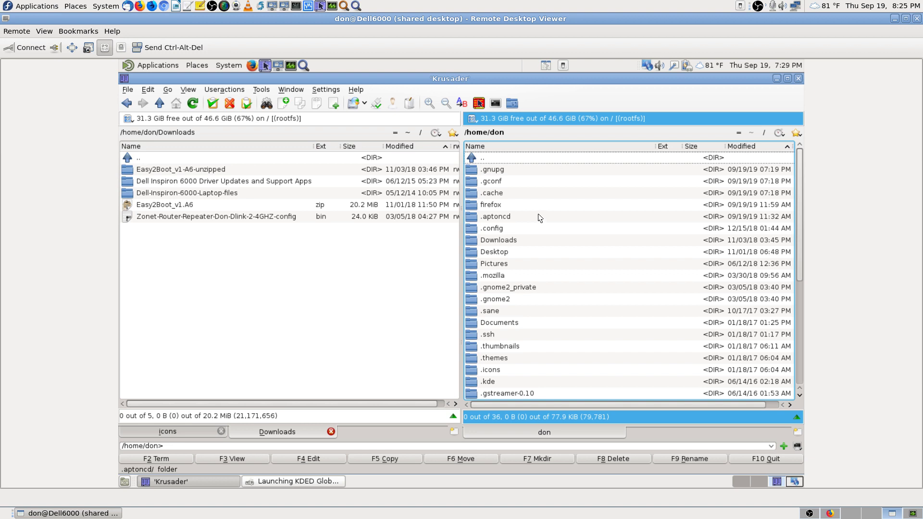
text(fre)
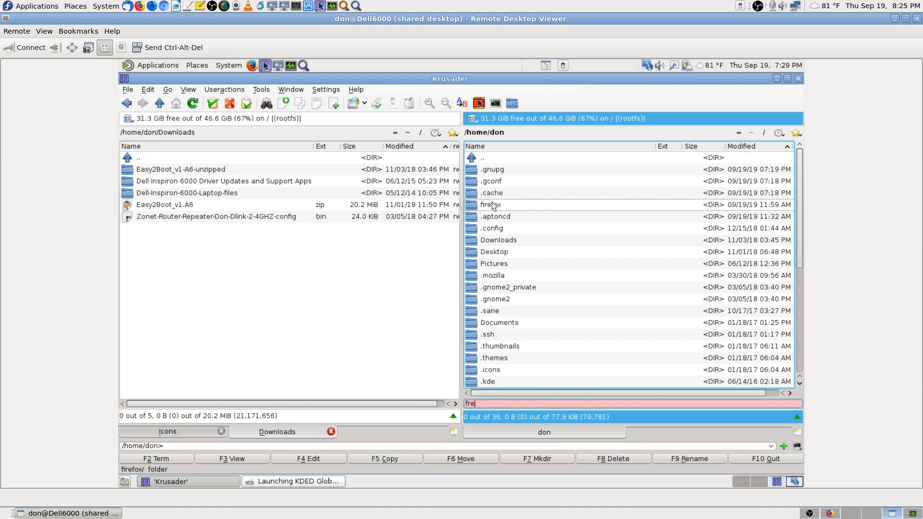
double_click(494, 206)
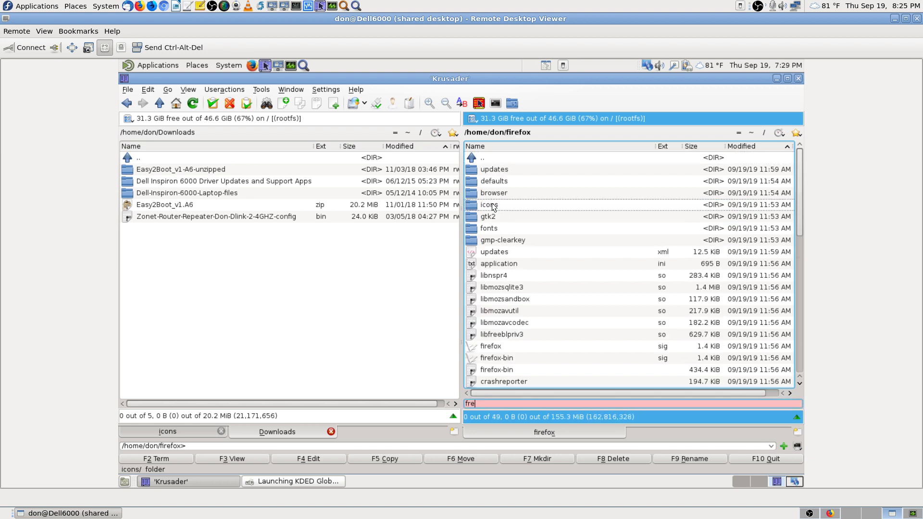
key(BackSpace)
text(.mo)
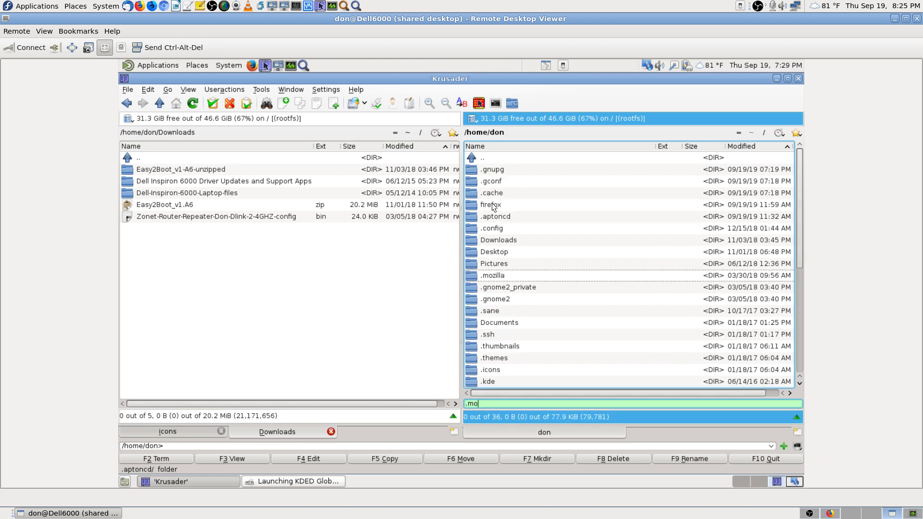
key(Return)
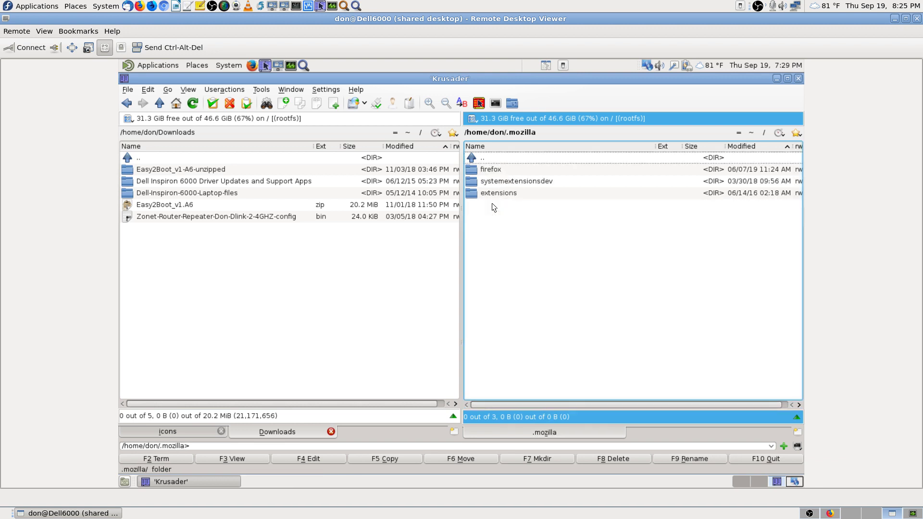
key(Down)
key(Down)
key(Down)
key(Up)
key(Up)
key(Up)
key(Return)
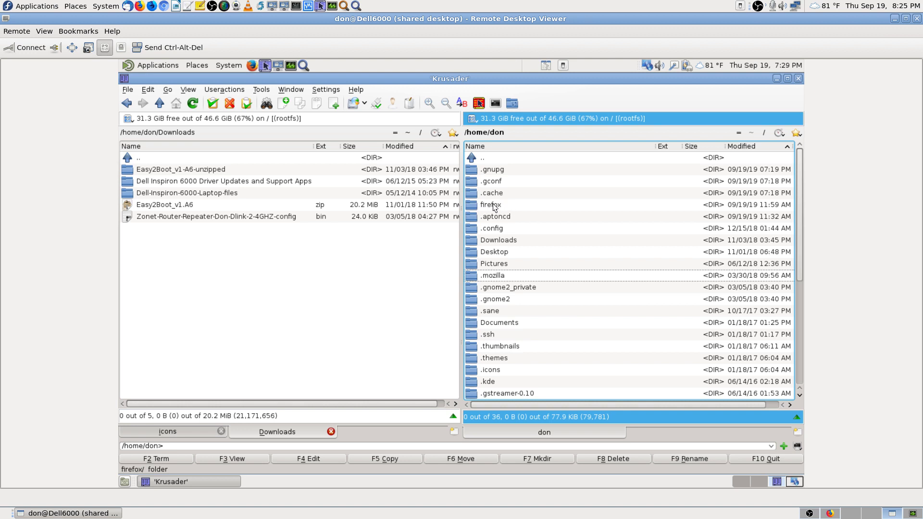
Step: Open .mozilla's firefox profiles folder, look at nzwicxys.default, and climb back to home
double_click(497, 276)
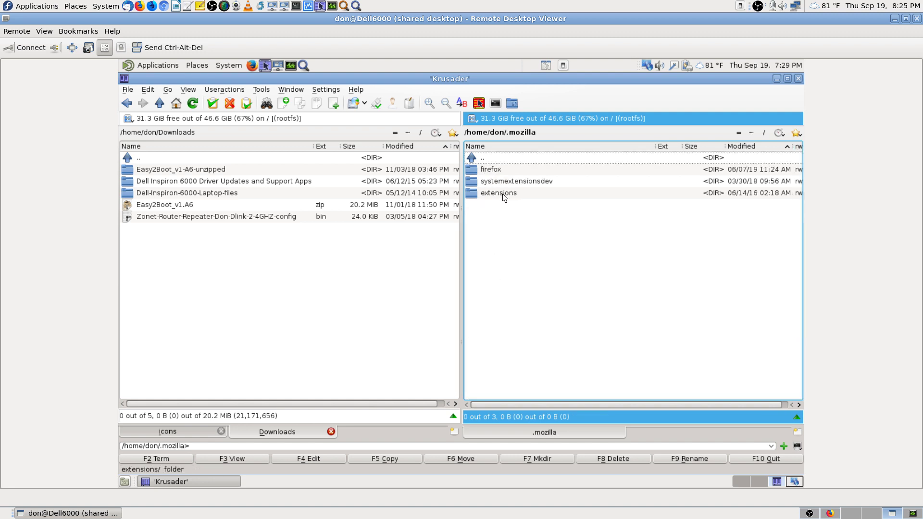
double_click(497, 171)
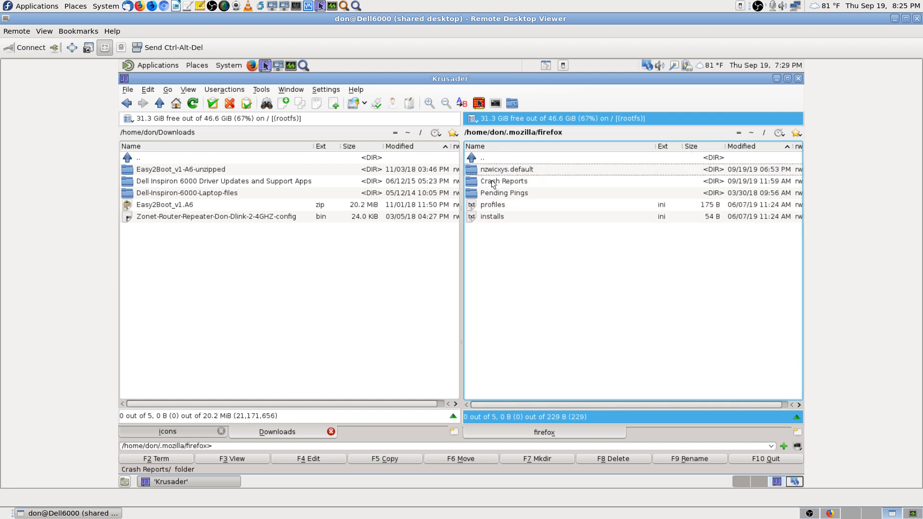
click(503, 168)
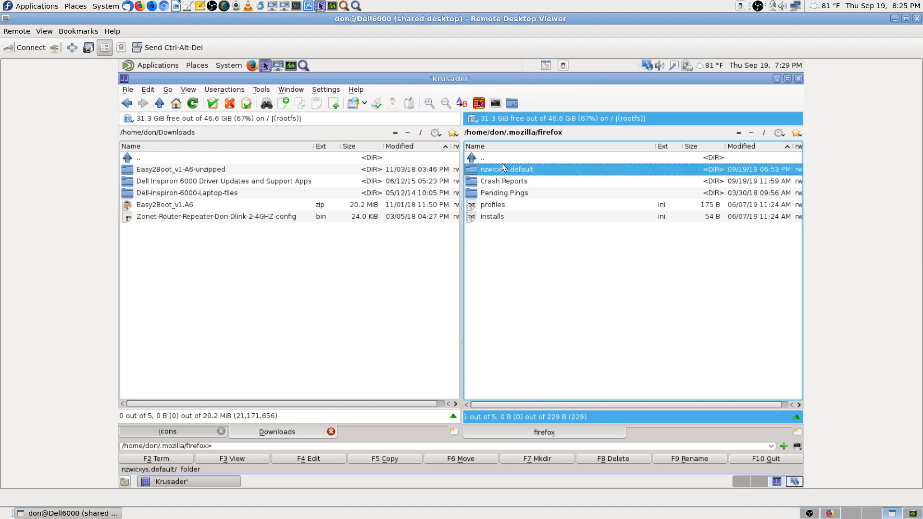
click(498, 155)
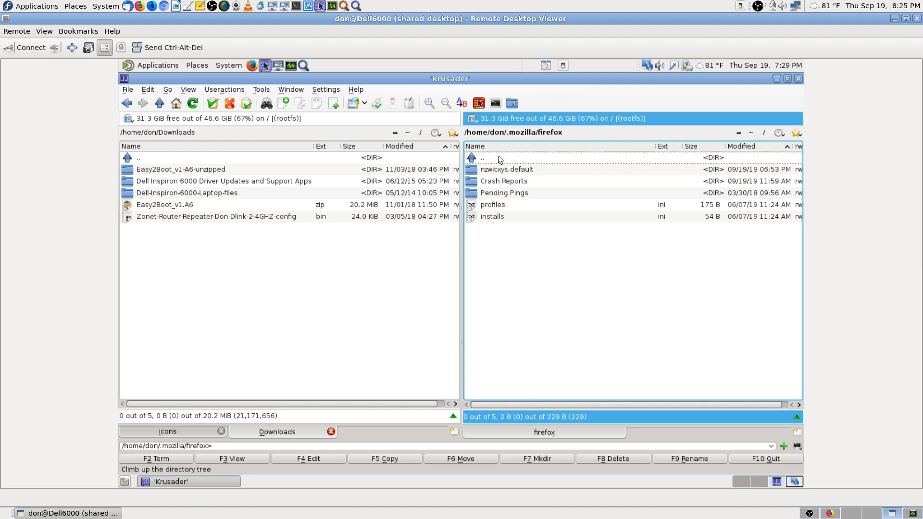
double_click(498, 157)
double_click(498, 157)
click(498, 158)
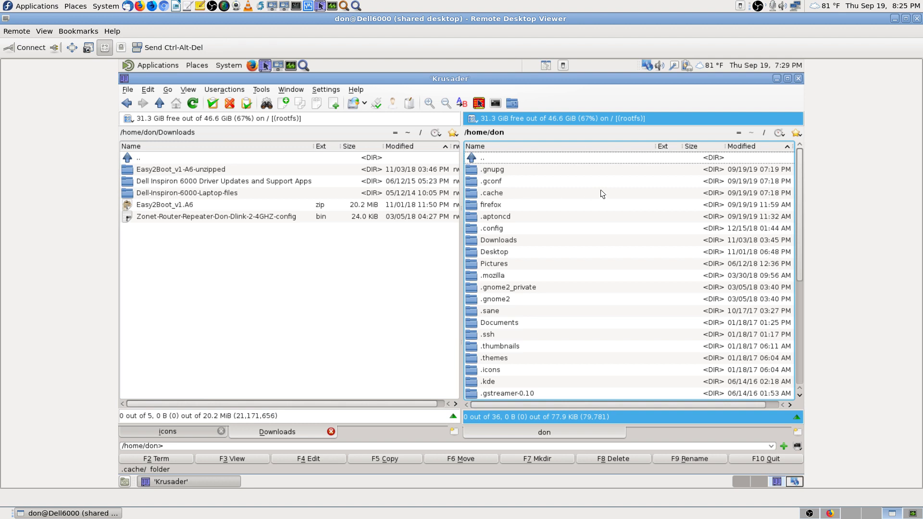
Step: Quick-search 'pic' to open Pictures, open ScreenShots-Dell-6000-Laptop-Debian-8, then close Krusader and return to Firefox
text(pic)
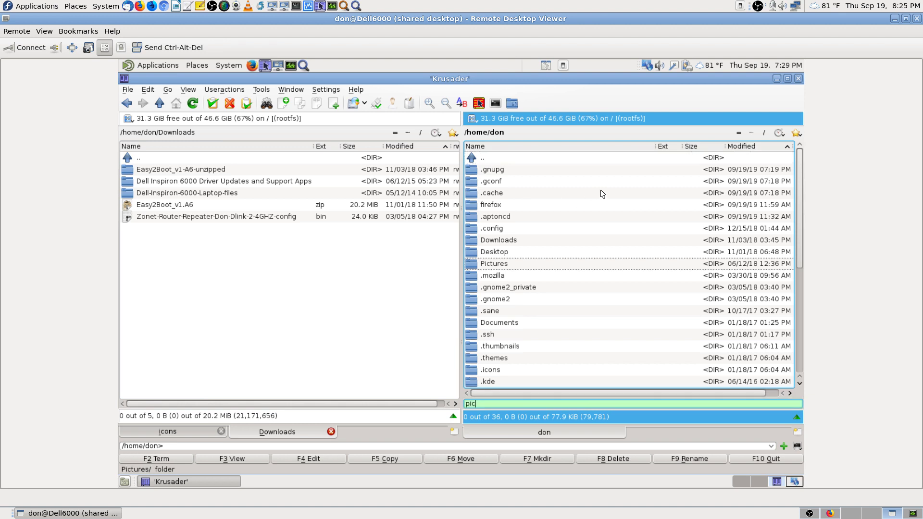
key(Return)
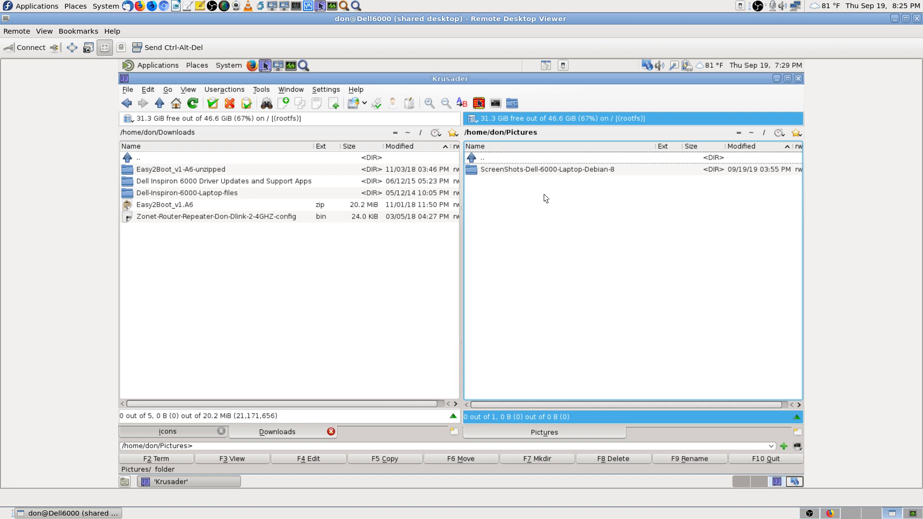
click(527, 170)
double_click(525, 169)
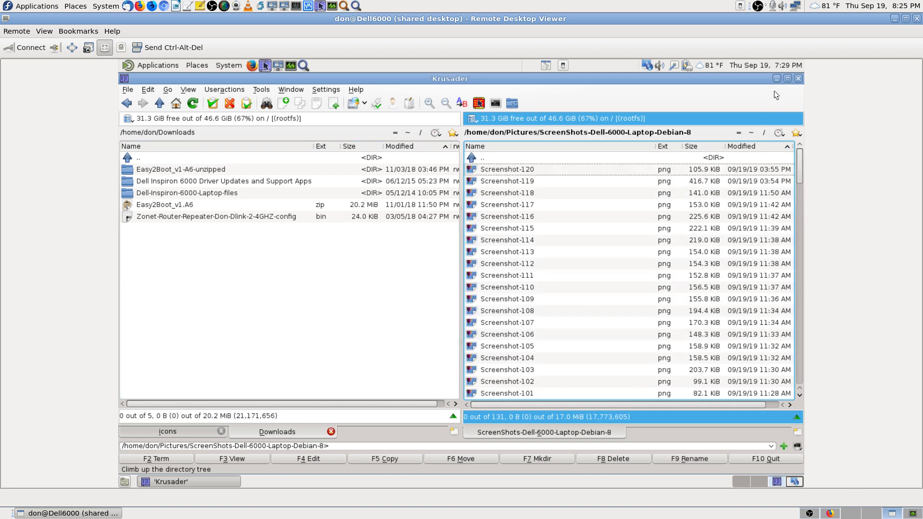
click(798, 79)
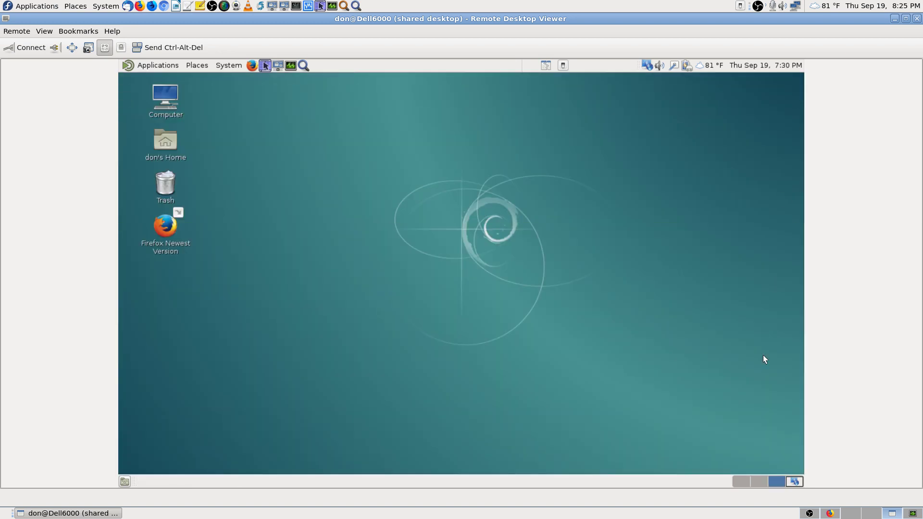
click(851, 513)
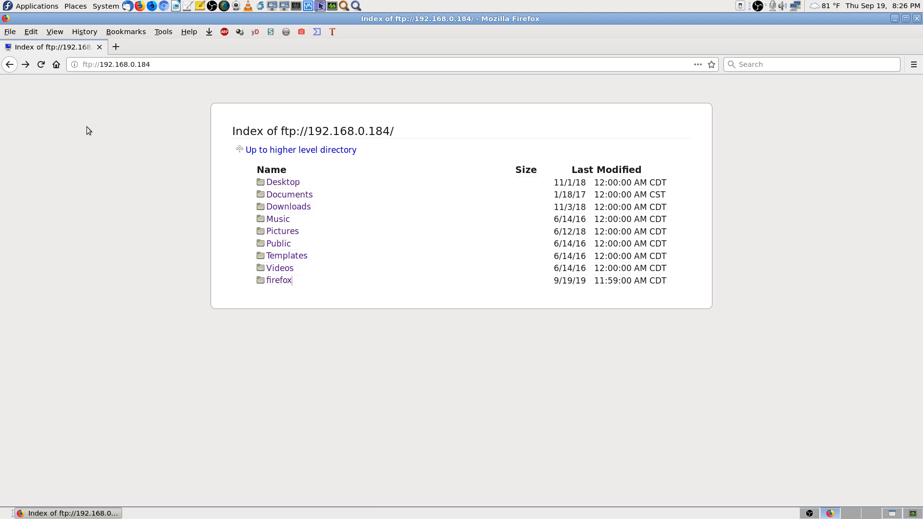
Step: Go to the home page, close the uStart.org tab, and turn on the Bookmarks Toolbar
click(58, 70)
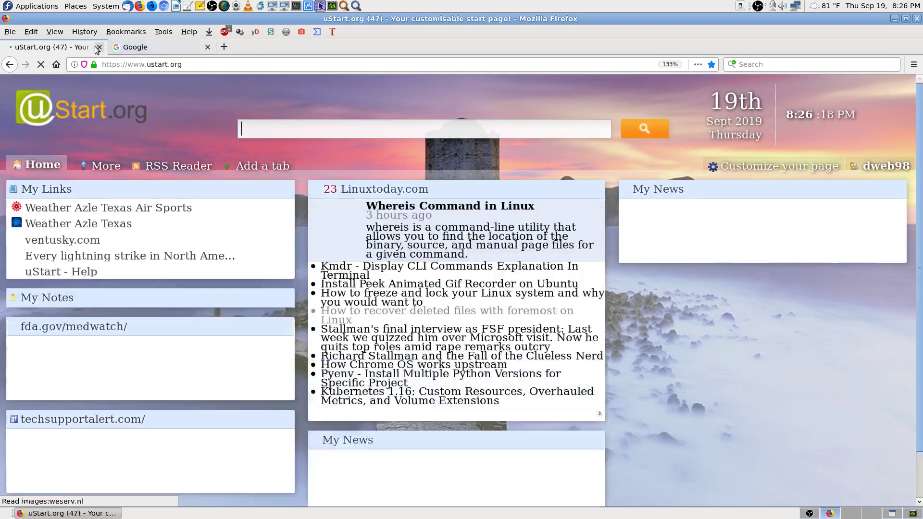
click(98, 46)
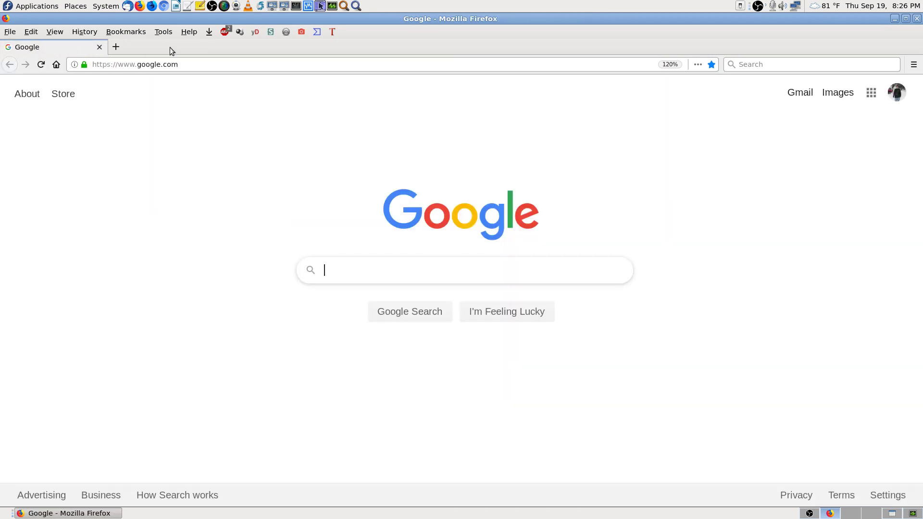
right_click(169, 47)
click(152, 202)
click(61, 33)
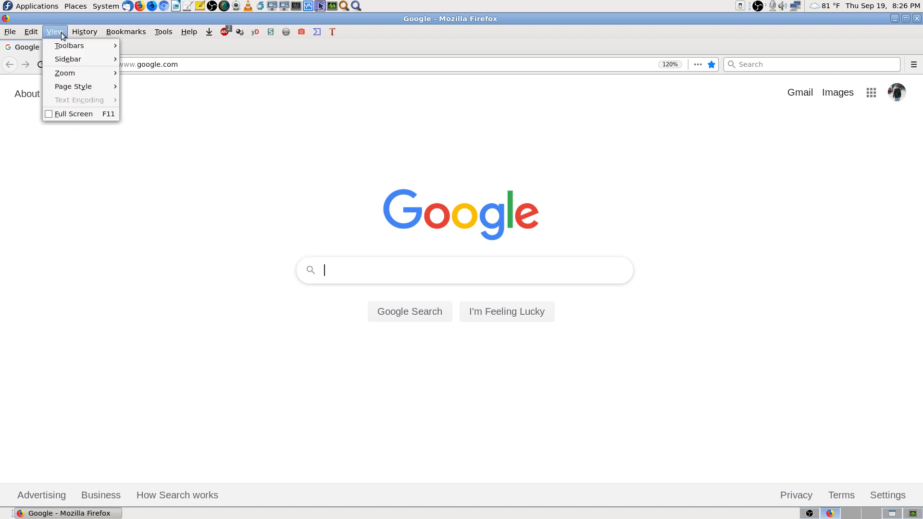
click(188, 125)
click(84, 32)
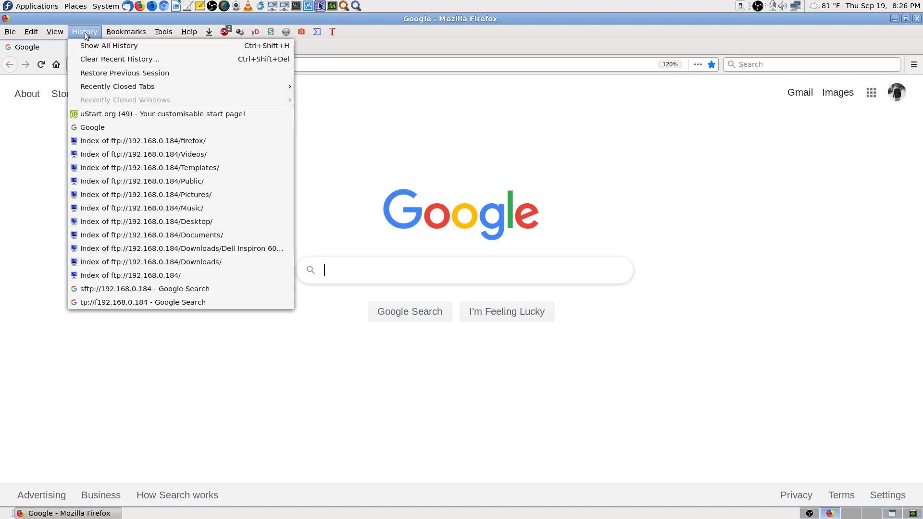
click(336, 374)
right_click(244, 46)
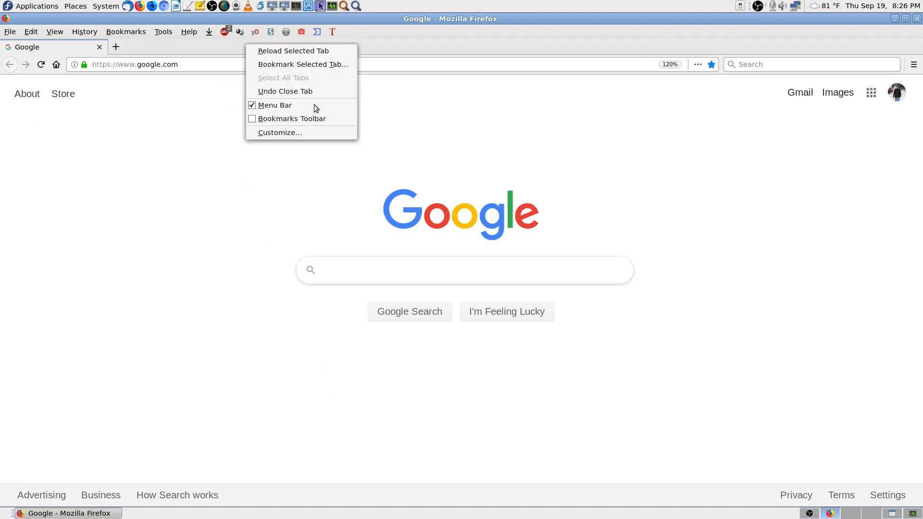
click(327, 118)
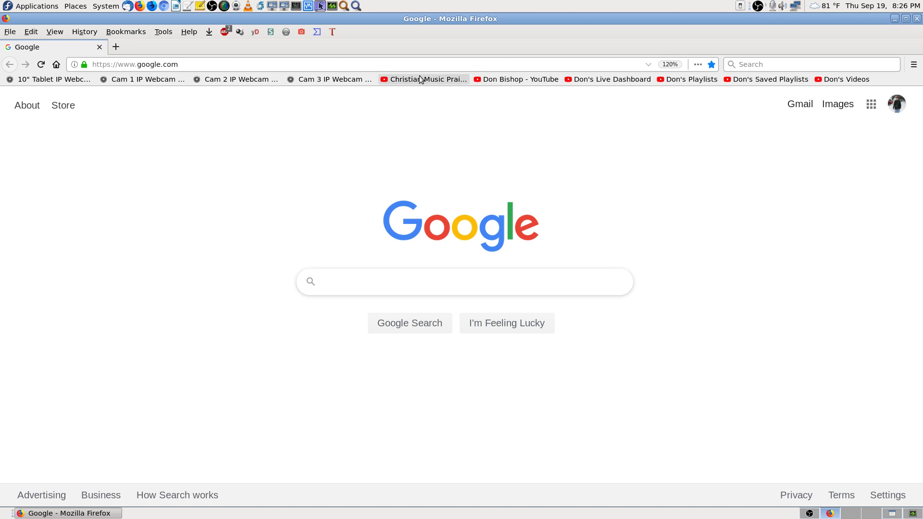
Step: Open the YouTube Live Dashboard bookmark and mute the stream preview audio
click(619, 80)
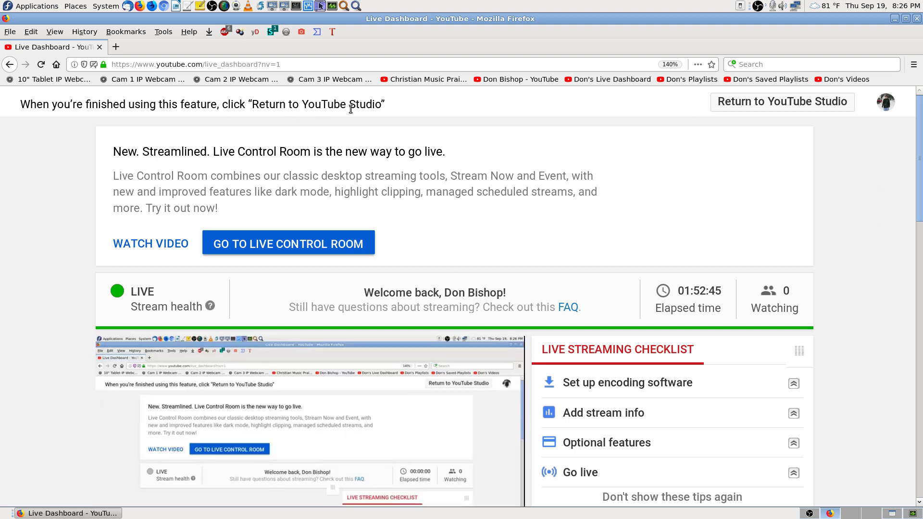
scroll(196, 394, down, 7)
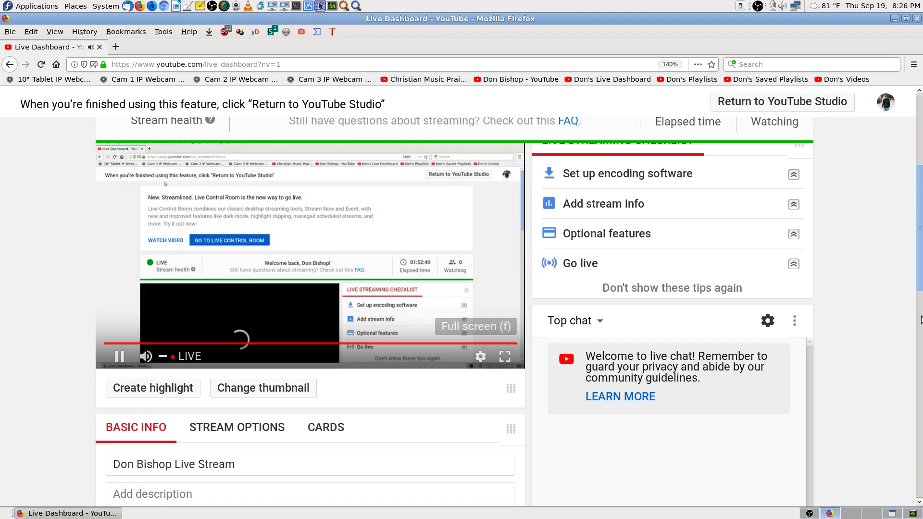
scroll(898, 327, down, 3)
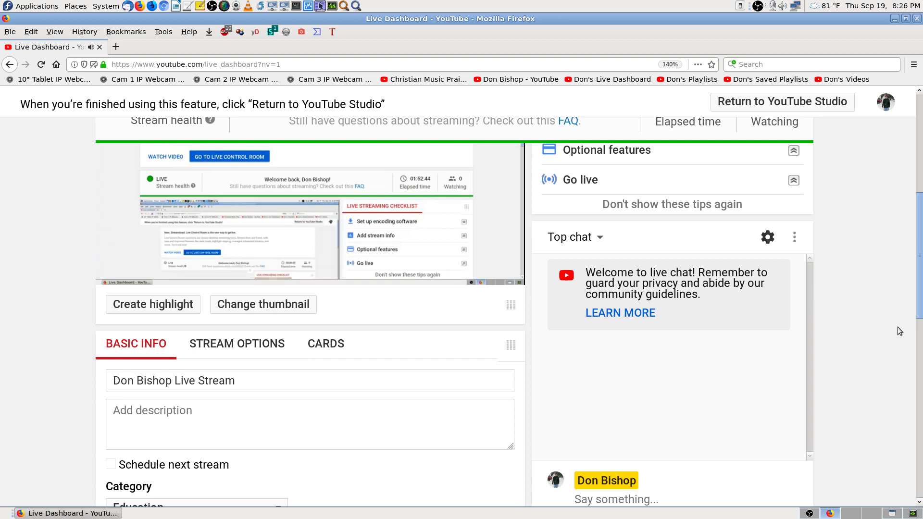
scroll(168, 446, up, 6)
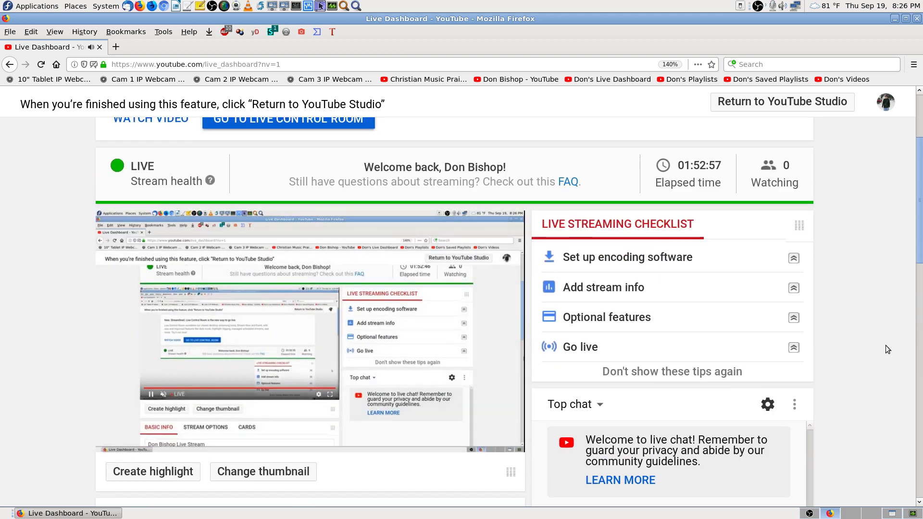
click(145, 440)
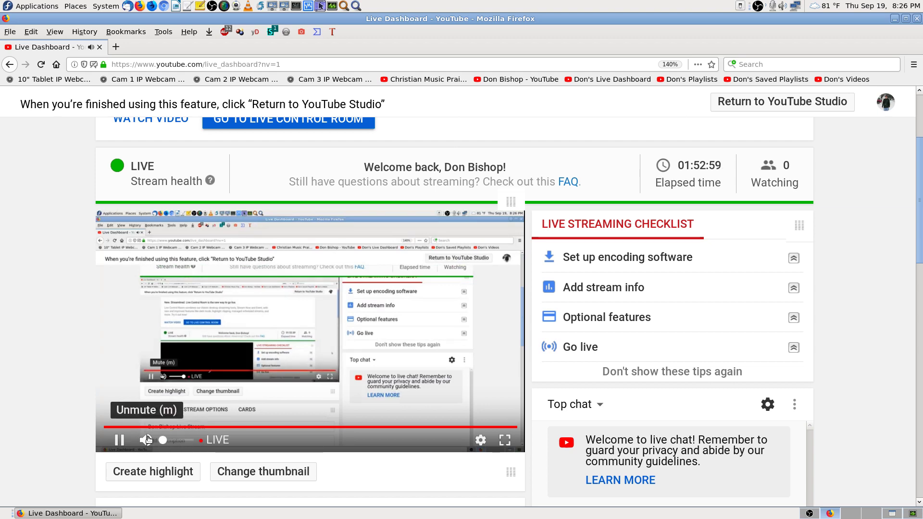
Step: Close Firefox and switch to the workspace showing the remote Debian desktop
click(917, 18)
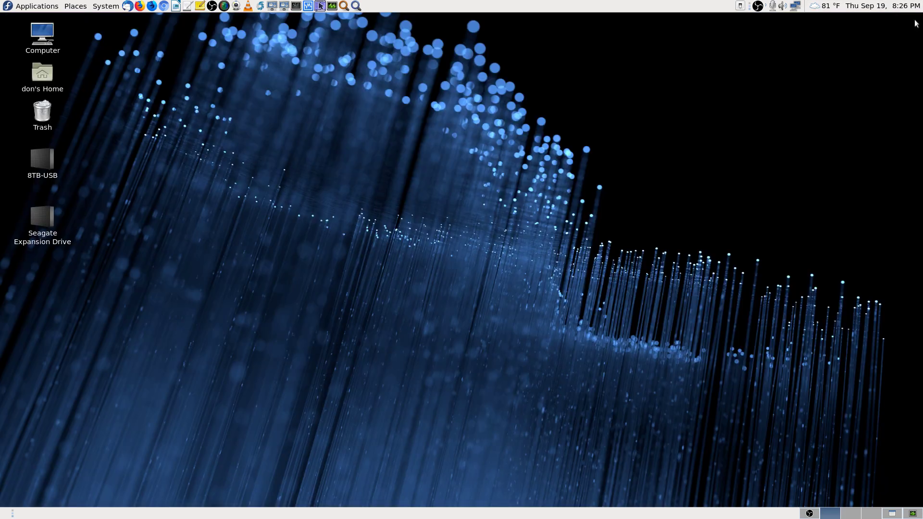
click(891, 513)
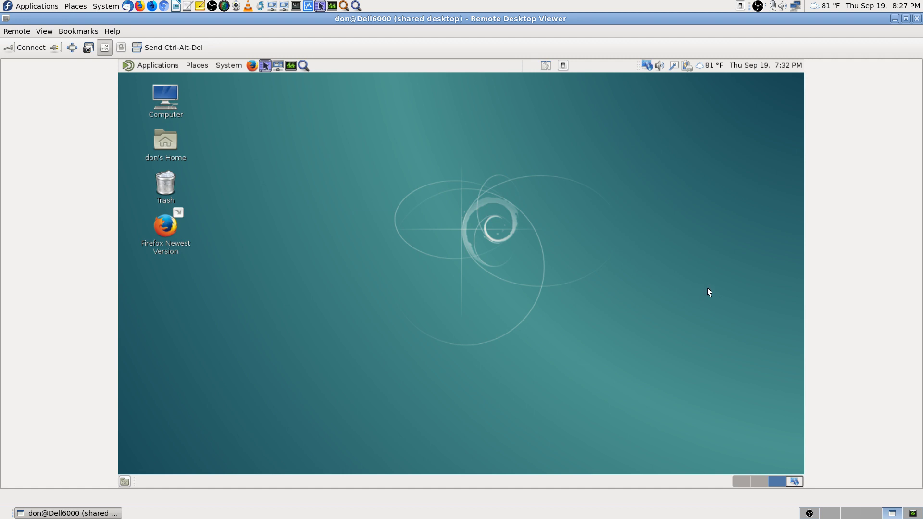
click(303, 66)
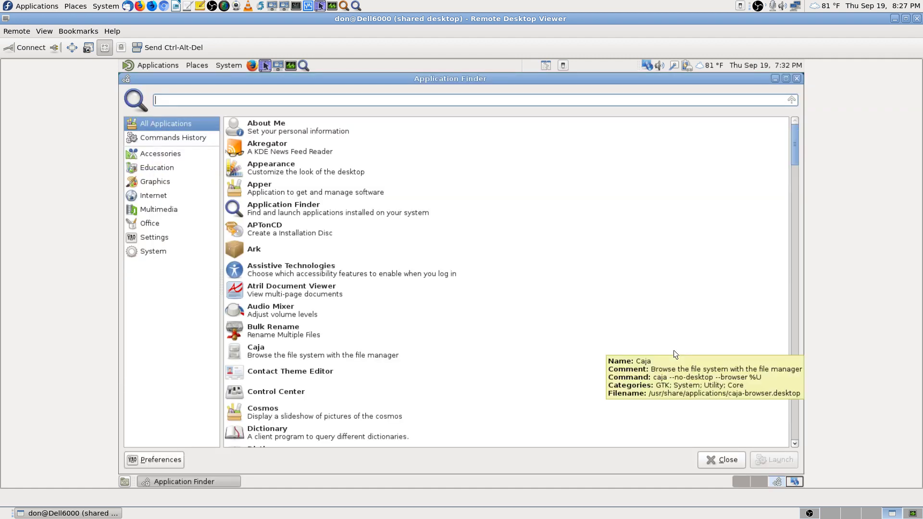
text(state)
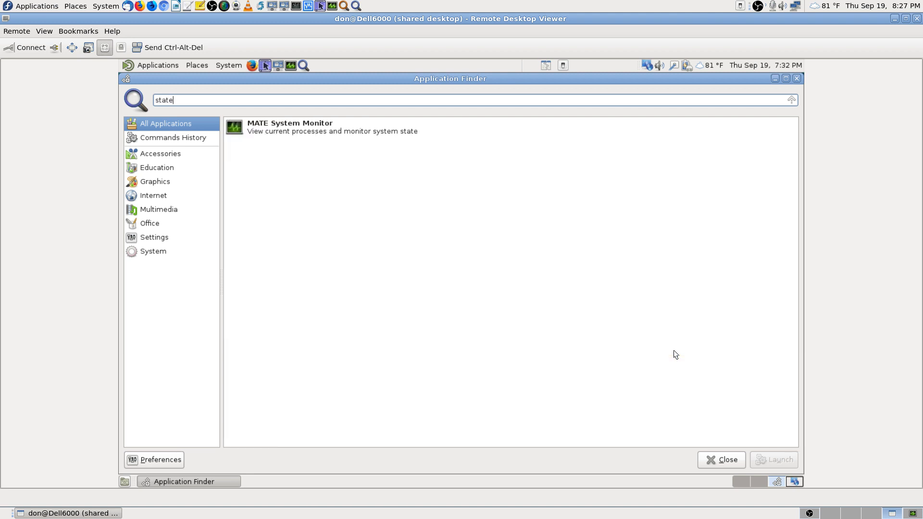
text(fu)
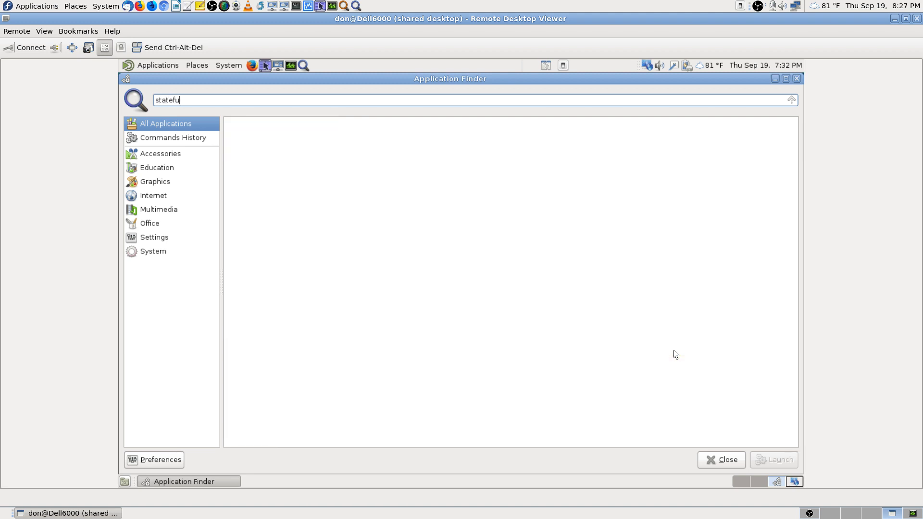
key(BackSpace)
key(BackSpace)
key(BackSpace)
key(BackSpace)
key(BackSpace)
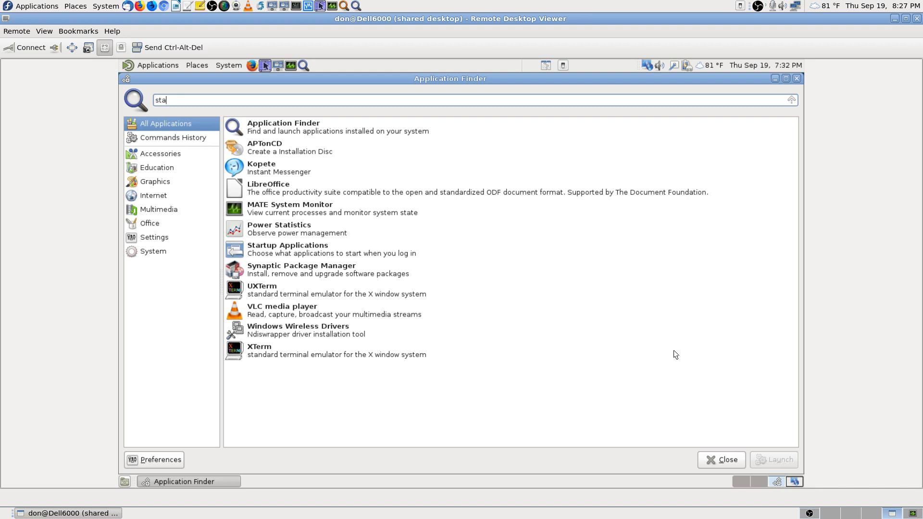
key(BackSpace)
key(BackSpace)
key(BackSpace)
text(firew)
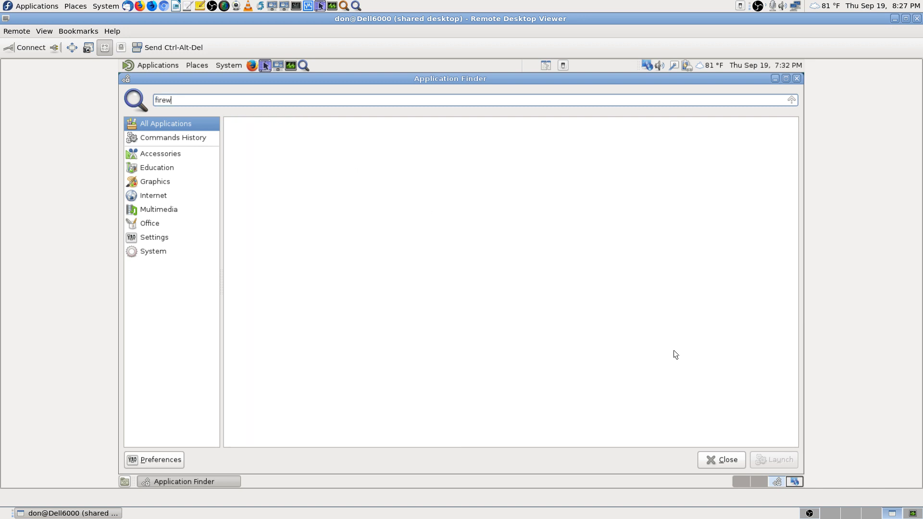
text(all)
key(BackSpace)
key(BackSpace)
key(BackSpace)
key(BackSpace)
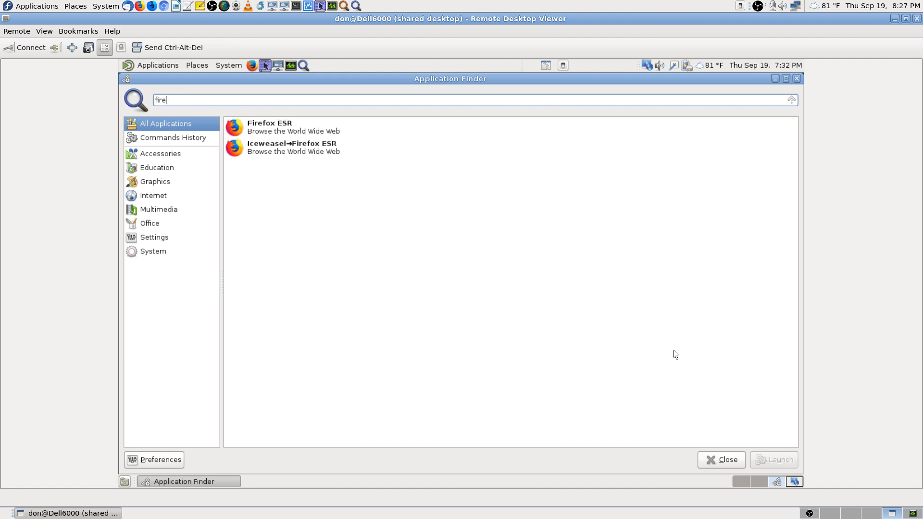
key(BackSpace)
key(BackSpace)
key(BackSpace)
key(BackSpace)
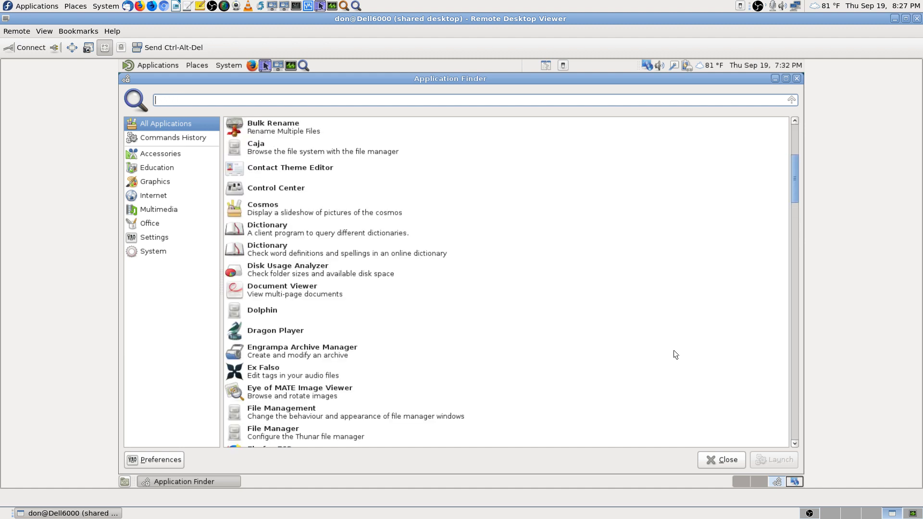
text(wall)
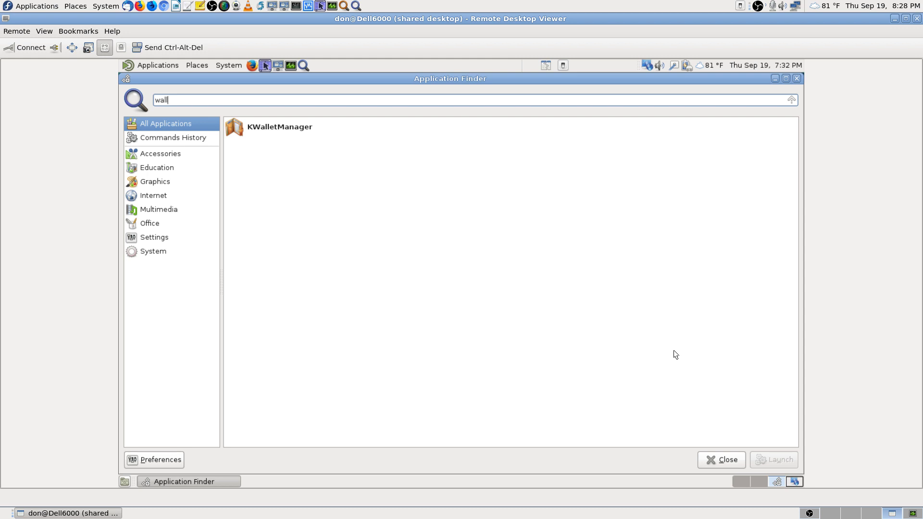
key(BackSpace)
key(BackSpace)
key(BackSpace)
key(BackSpace)
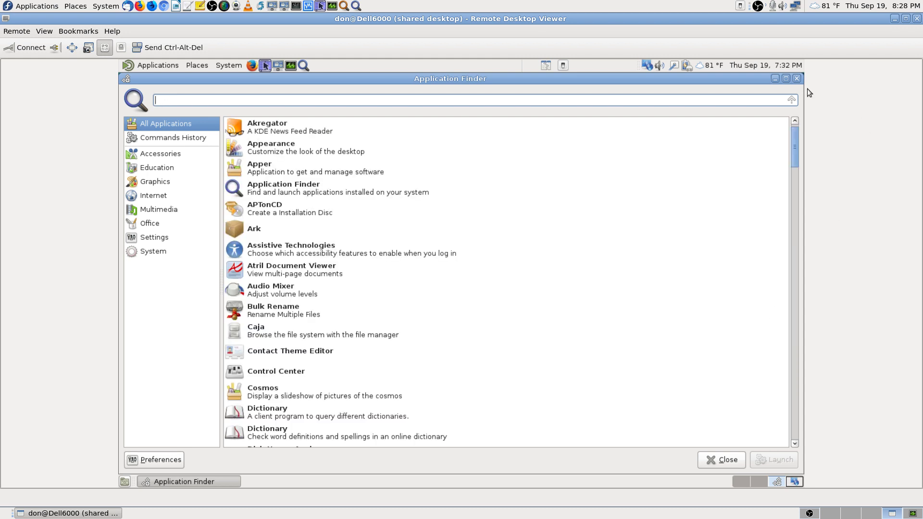
click(797, 78)
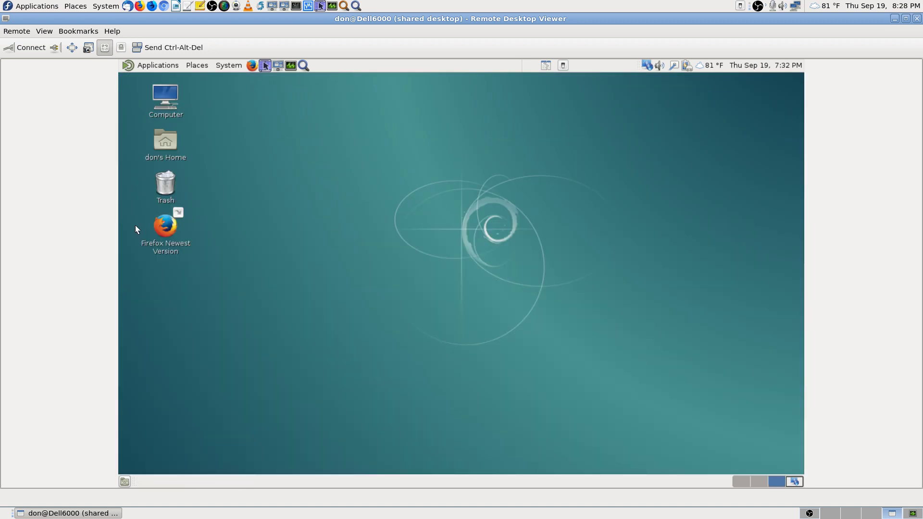
click(148, 64)
mouse_move(177, 177)
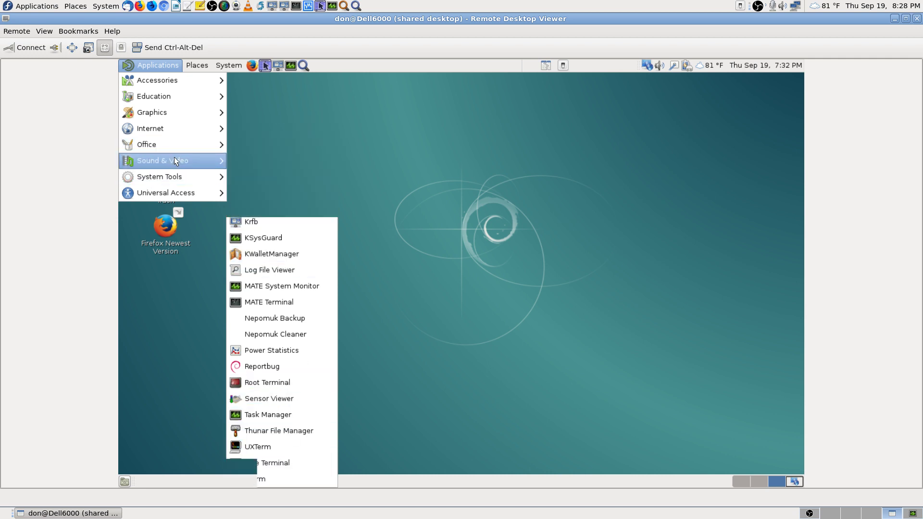
mouse_move(174, 160)
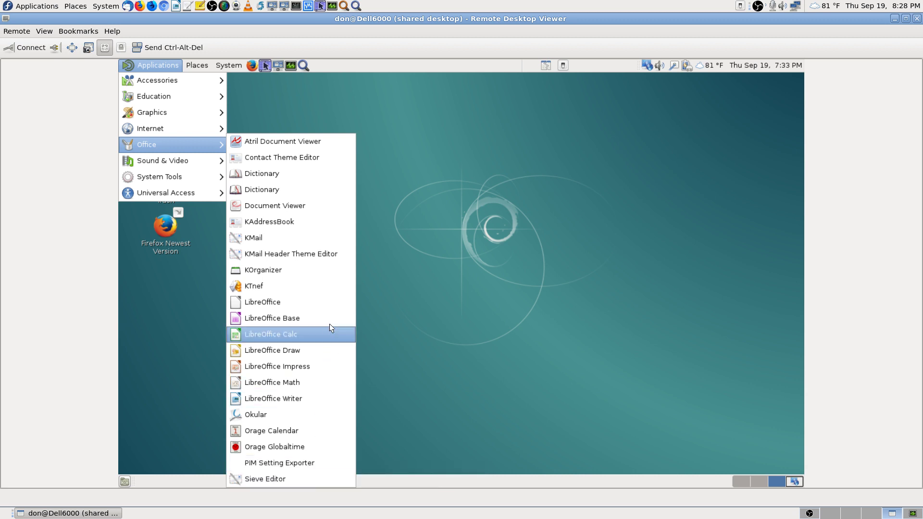
mouse_move(195, 129)
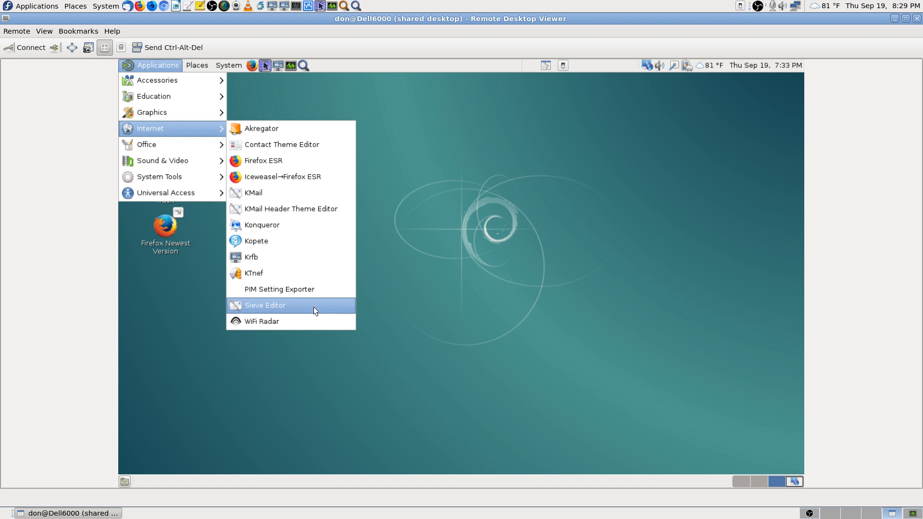
Step: Launch PIM Setting Exporter remotely, look through its Tools, File and Help menus, then close it
click(318, 289)
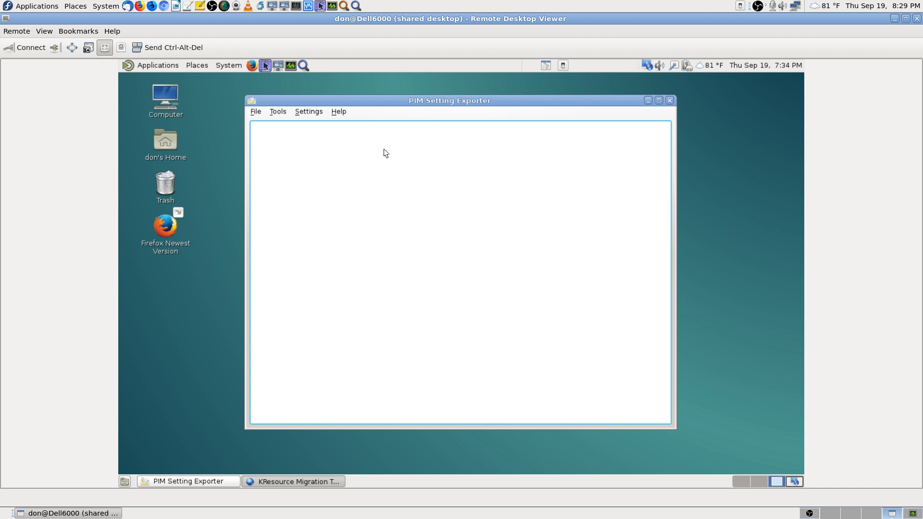
click(274, 112)
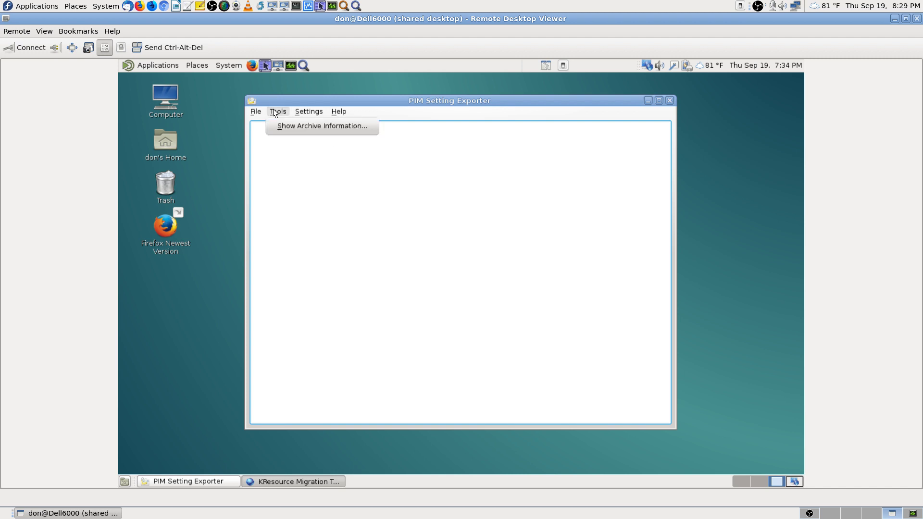
mouse_move(256, 113)
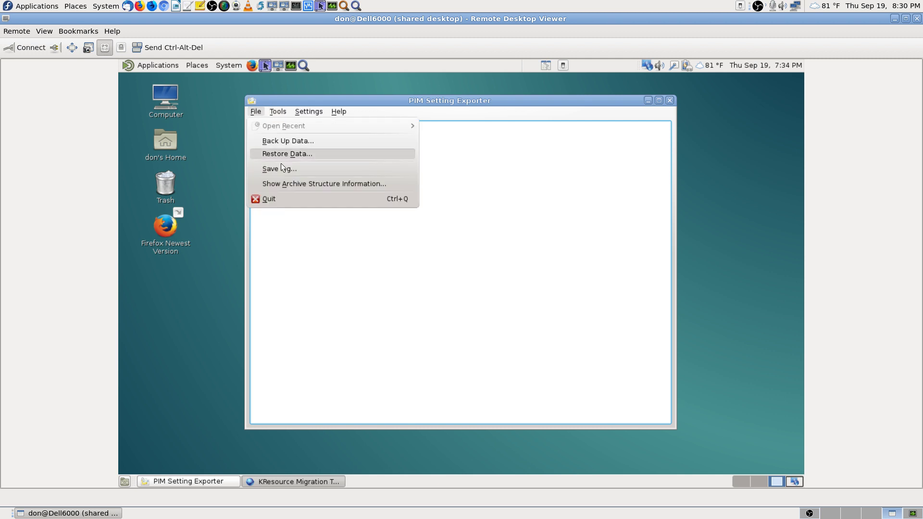
mouse_move(337, 112)
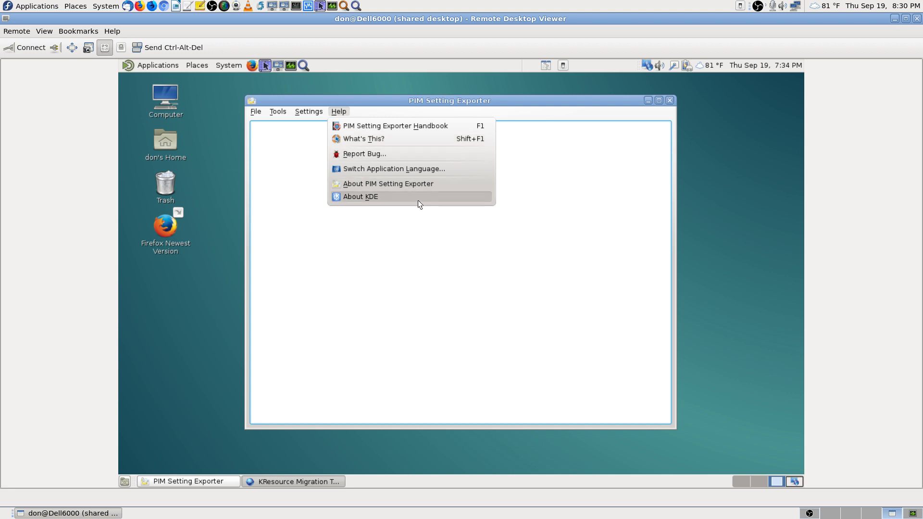
click(549, 347)
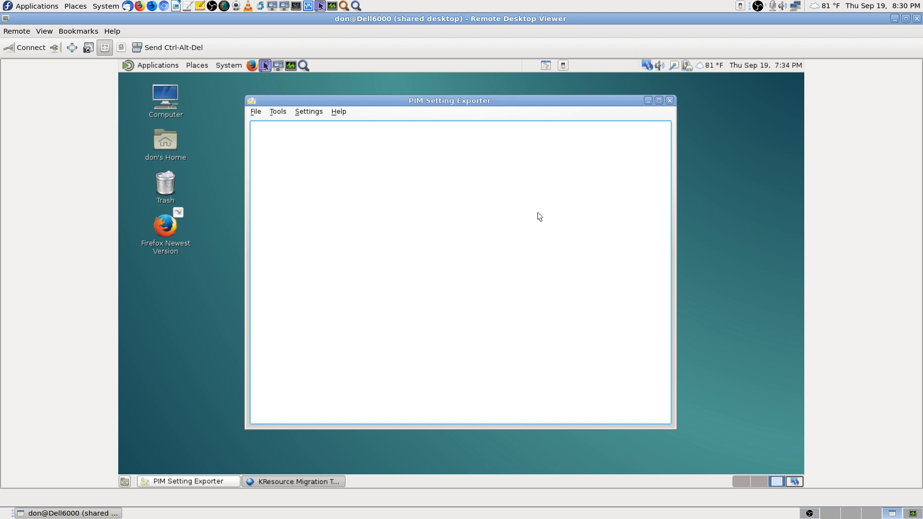
click(667, 100)
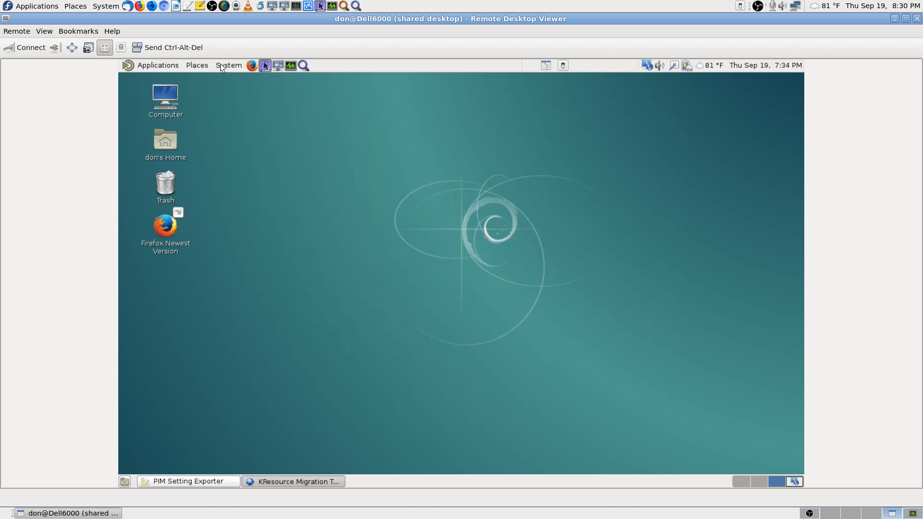
Step: Open the remote Applications menu and browse the Education, Graphics, Internet and Office categories
click(159, 68)
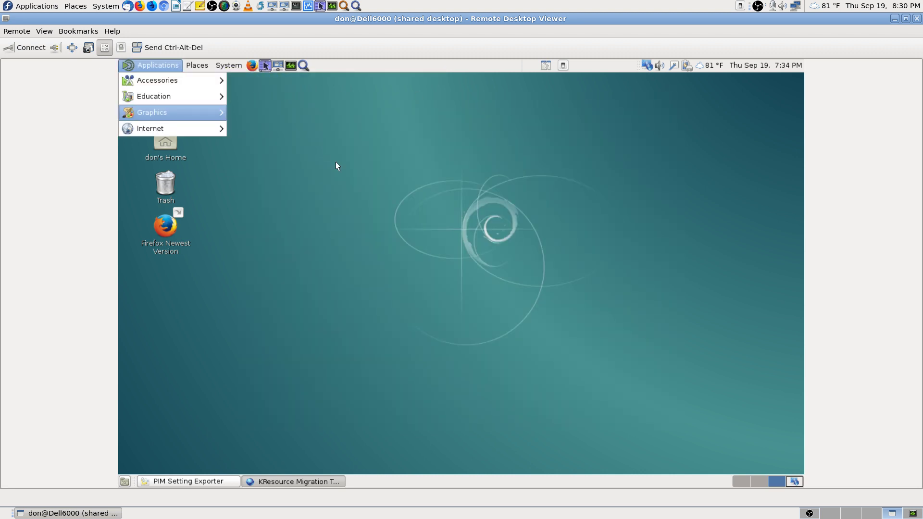
mouse_move(179, 82)
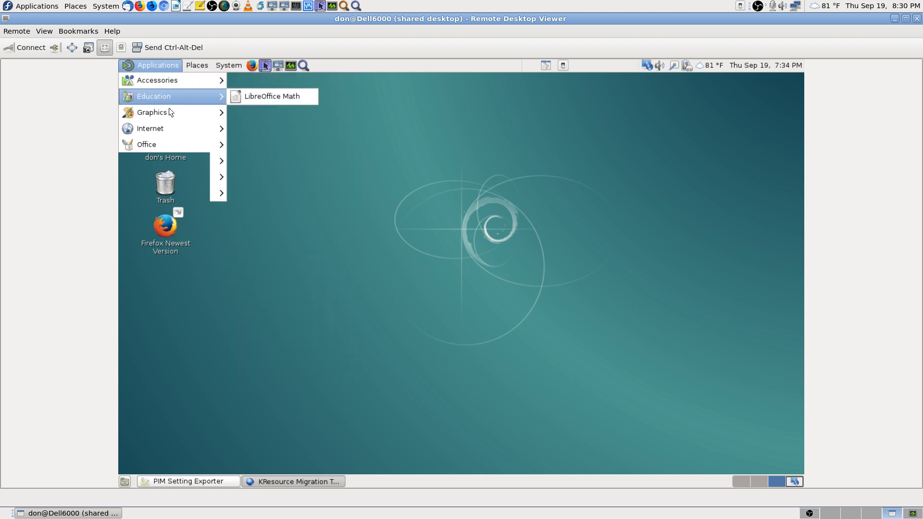
mouse_move(164, 114)
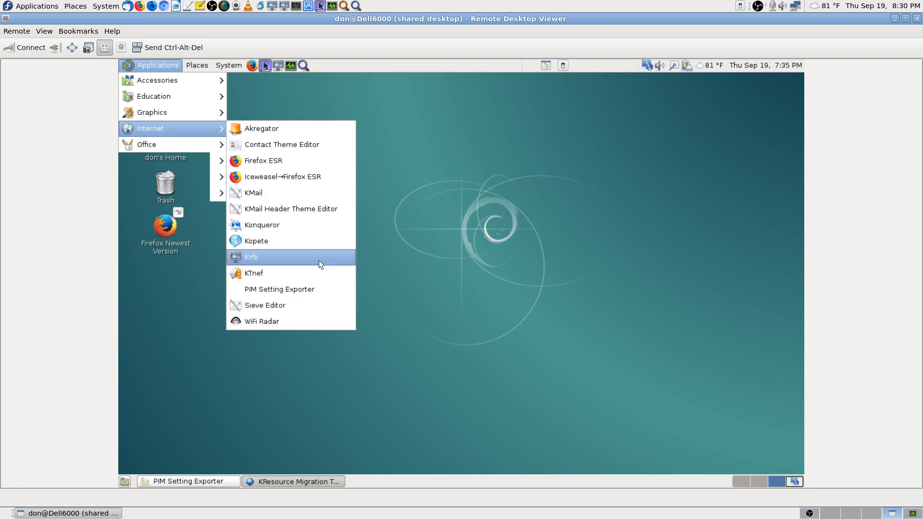
mouse_move(177, 144)
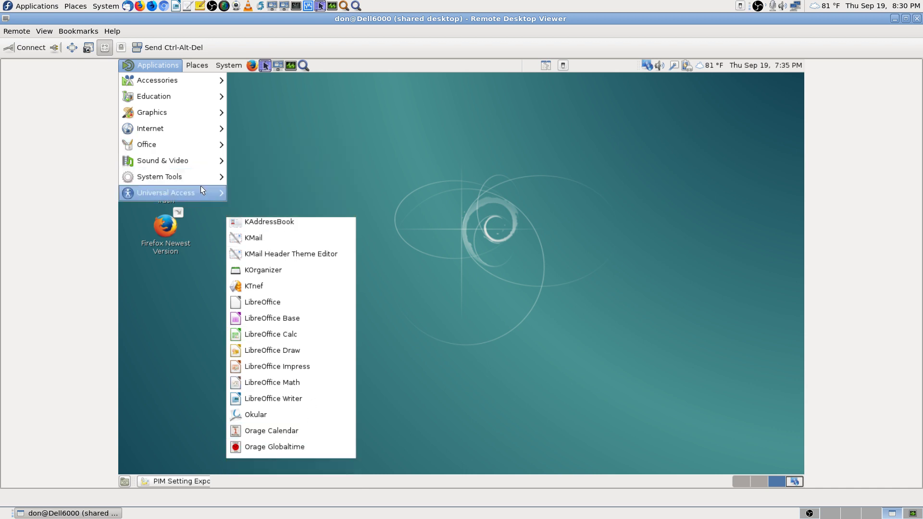
mouse_move(195, 163)
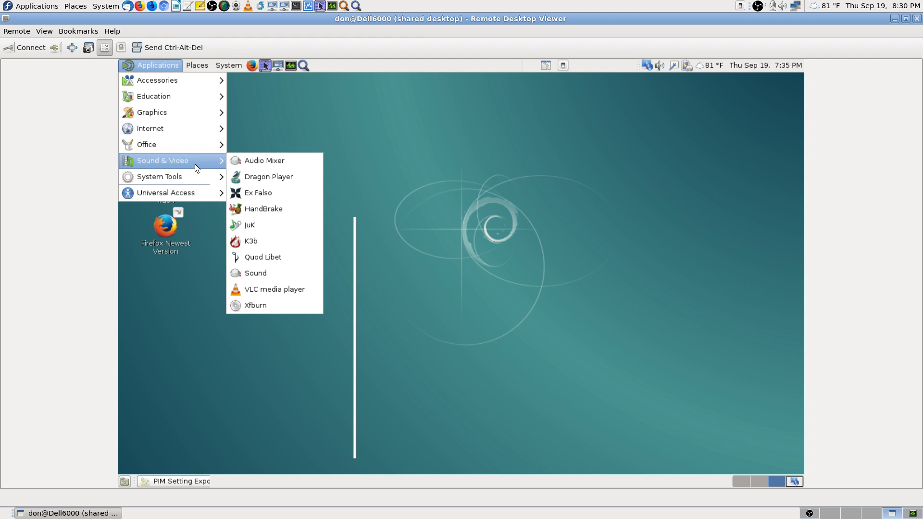
mouse_move(191, 180)
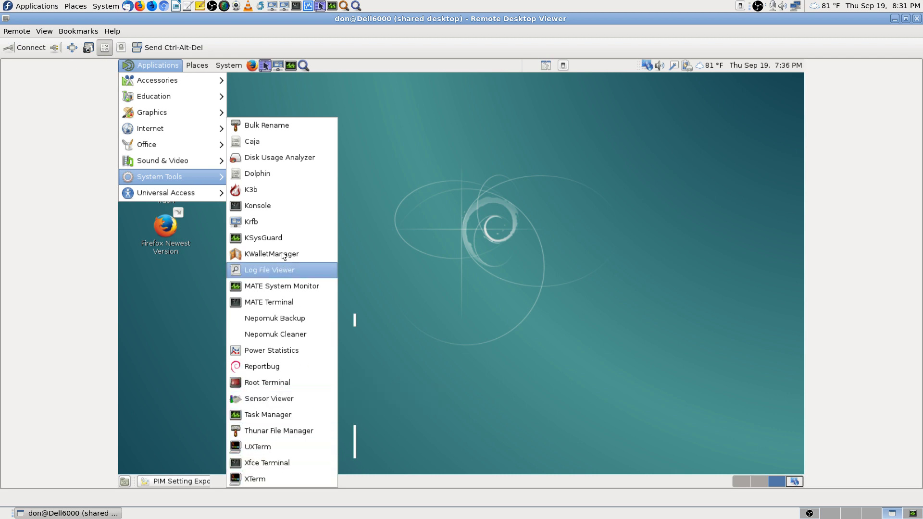
mouse_move(201, 192)
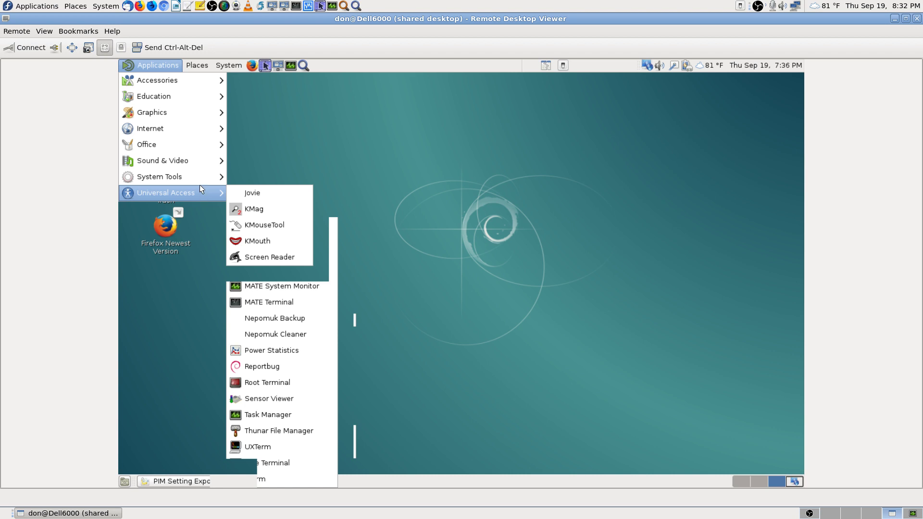
Step: Dismiss the program list, disconnect from the Debian machine, close Remote Desktop Viewer and open System Monitor
mouse_move(221, 112)
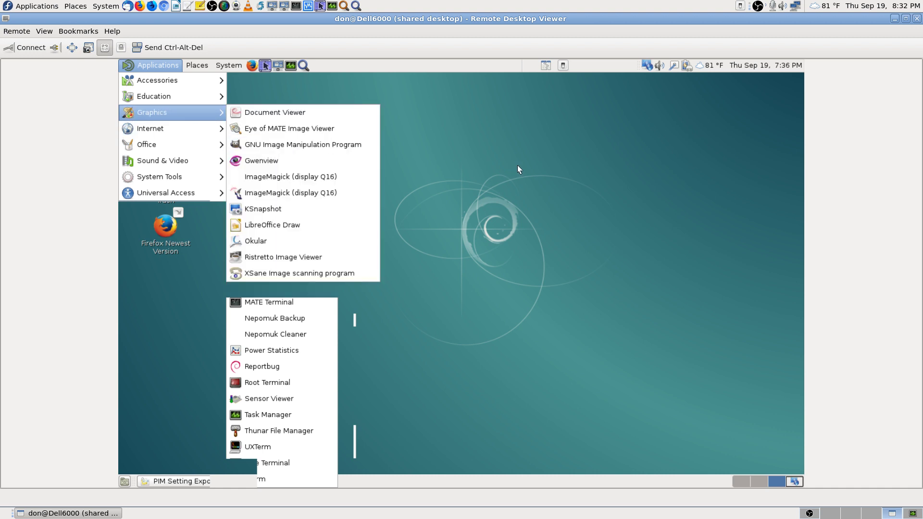
click(517, 169)
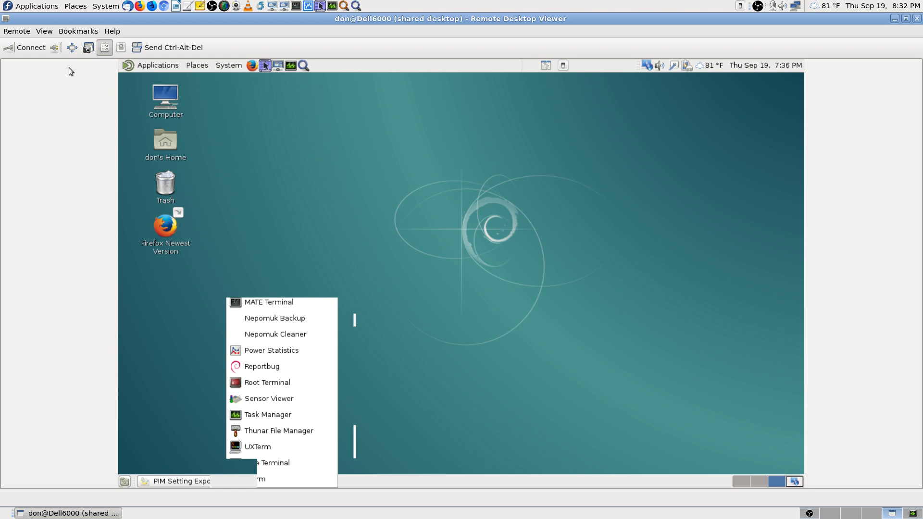
click(55, 48)
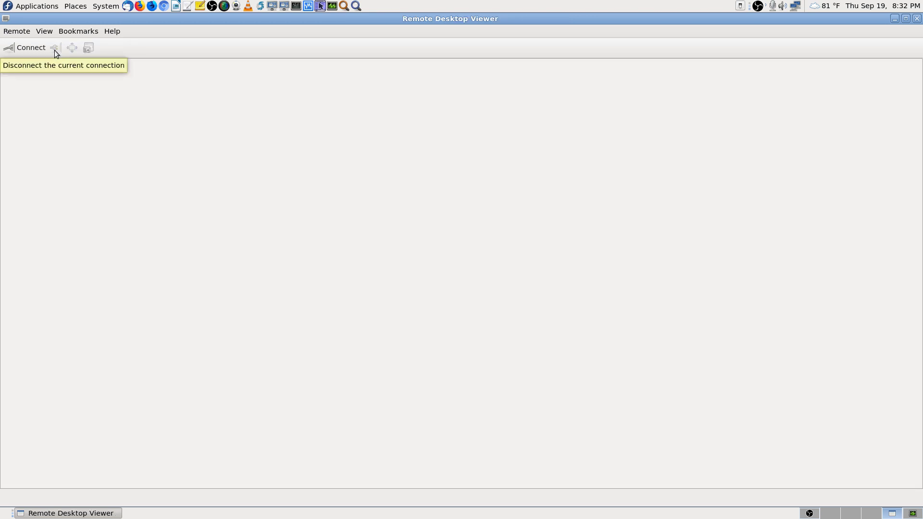
click(916, 19)
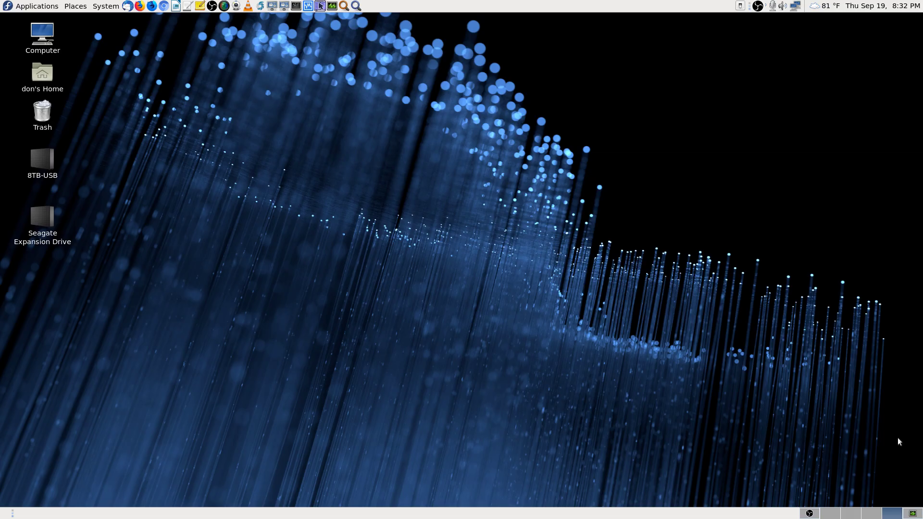
click(913, 513)
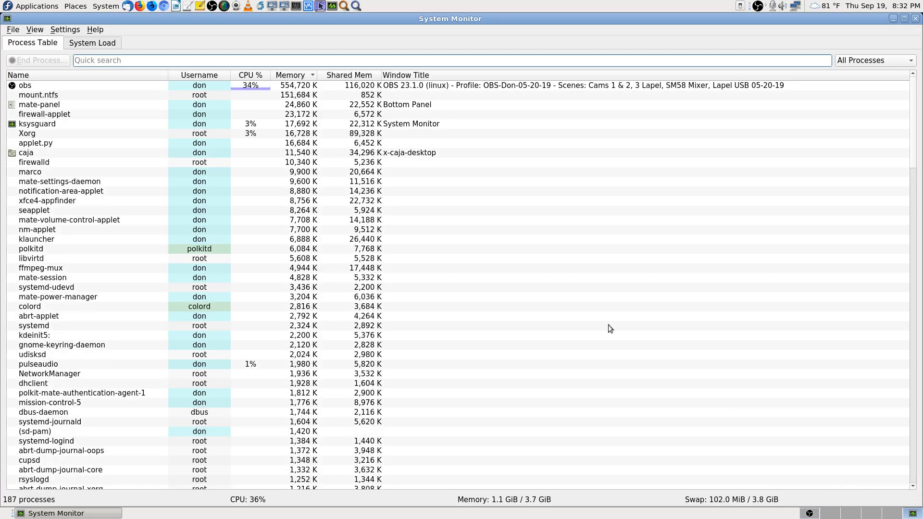
Step: Close System Monitor, launch Firefox and load the YouTube Live Dashboard bookmark
click(913, 513)
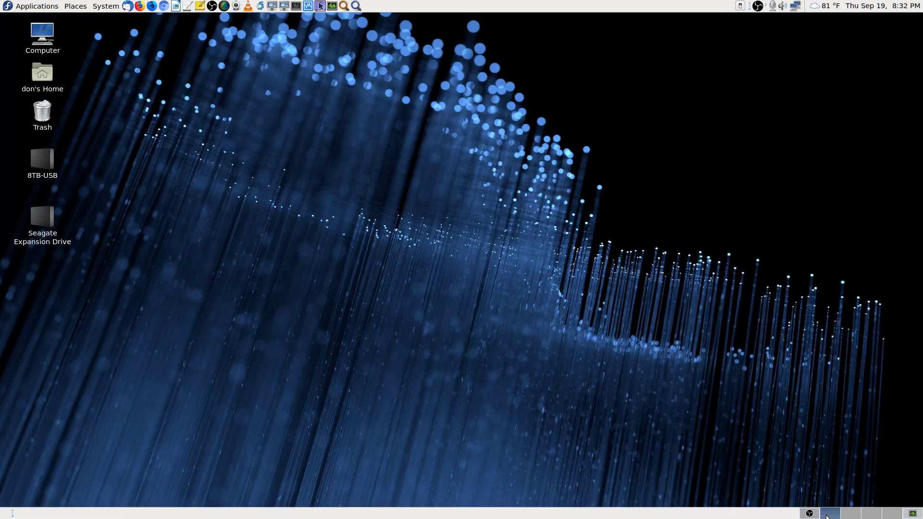
click(139, 6)
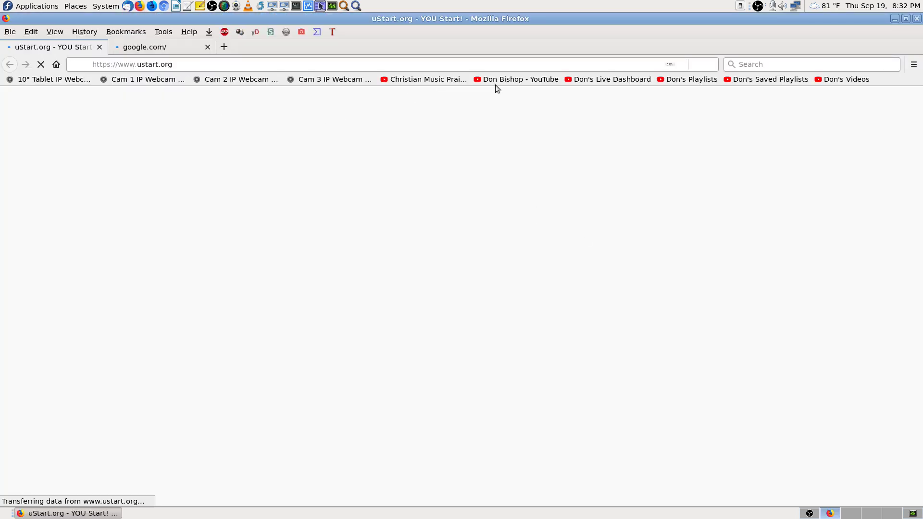
click(611, 80)
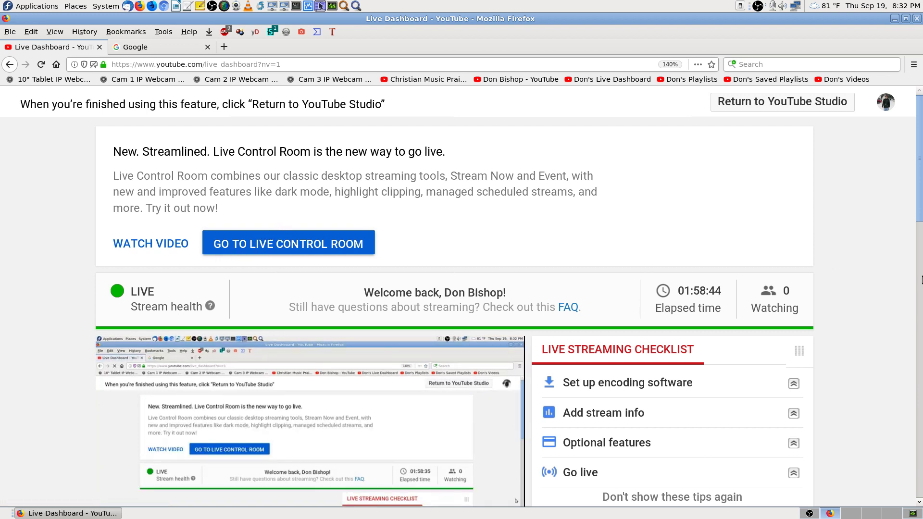
scroll(921, 282, down, 3)
scroll(921, 282, down, 2)
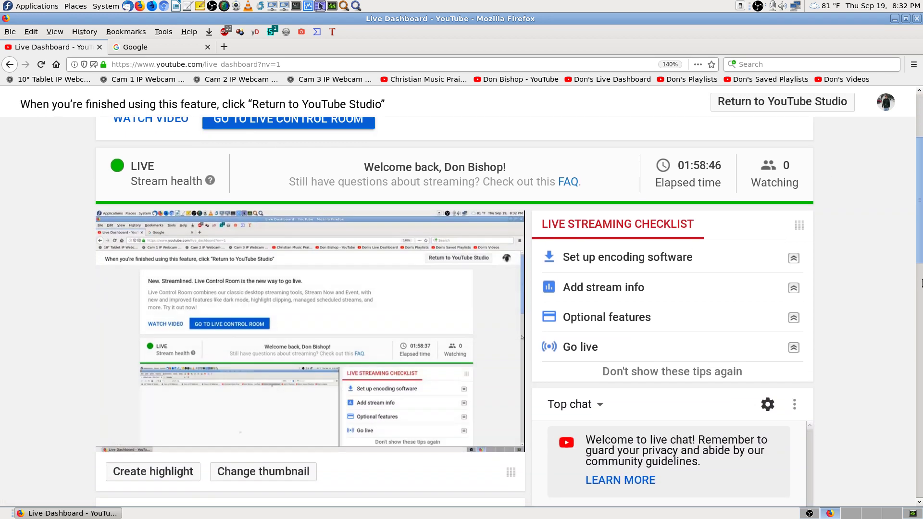
Step: Toggle the stream preview's mute on and off, then toggle the Bookmarks Toolbar
click(146, 440)
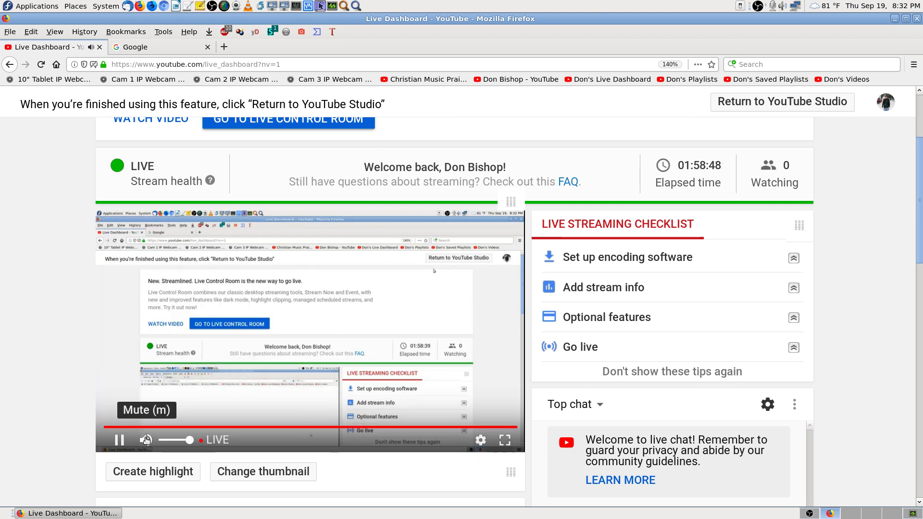
click(145, 440)
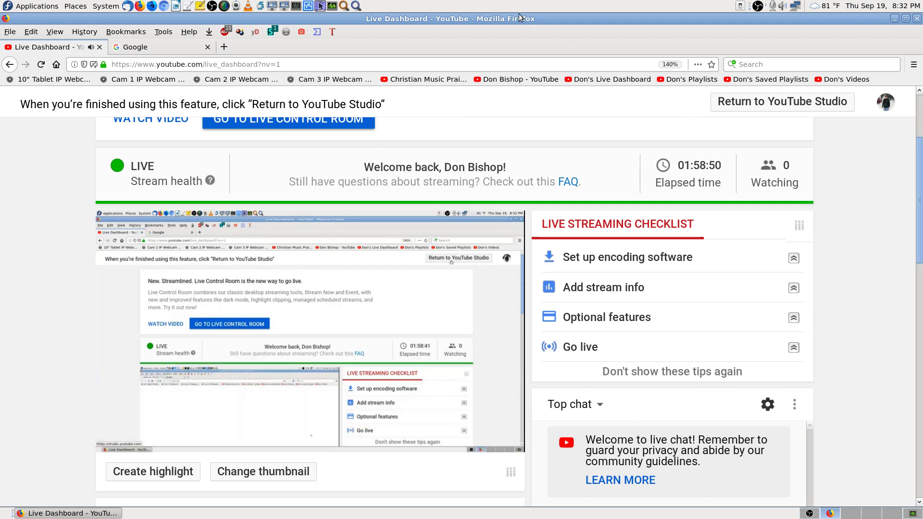
right_click(512, 43)
click(550, 118)
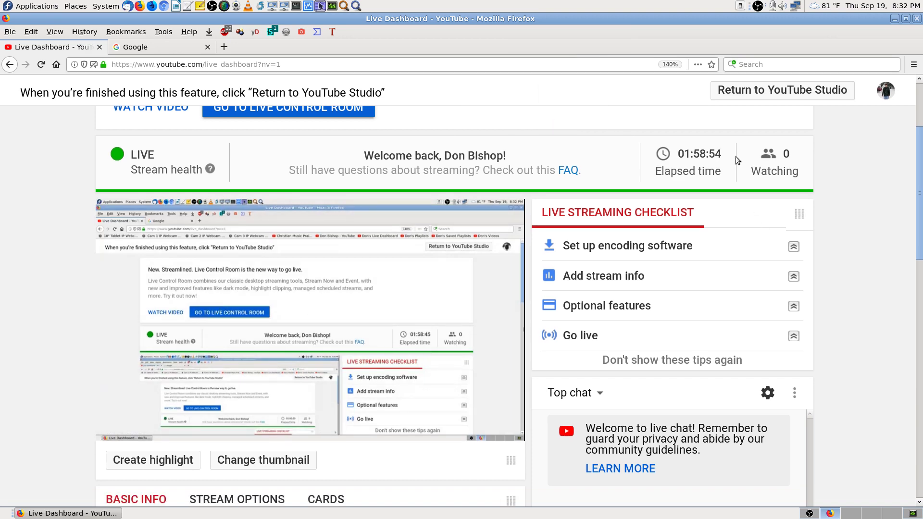
Step: Open the bookmarks Library and type ahead through the folder tree toward the Linux folders
key(ctrl+shift+o)
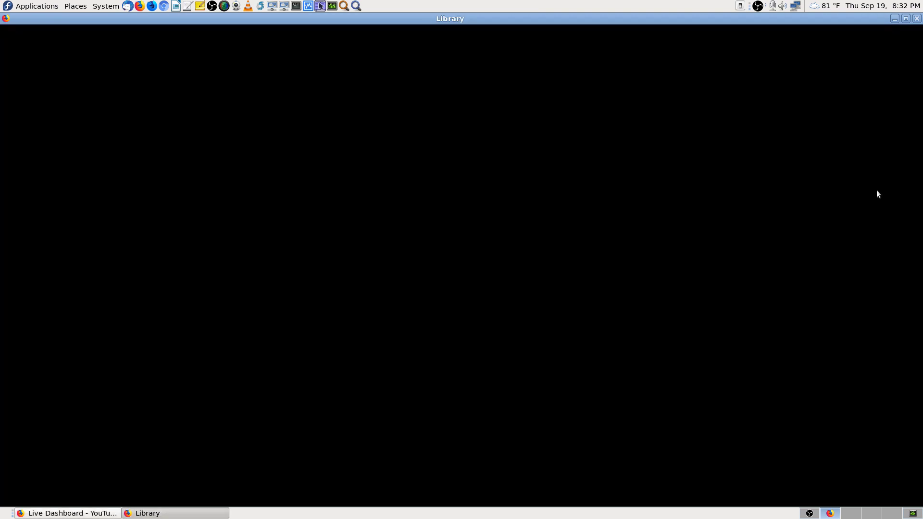
click(52, 373)
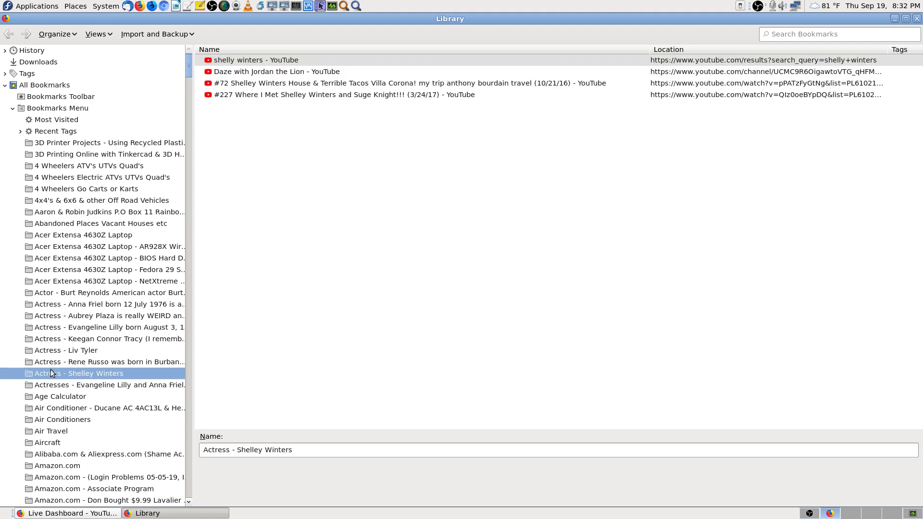
key(d)
key(e)
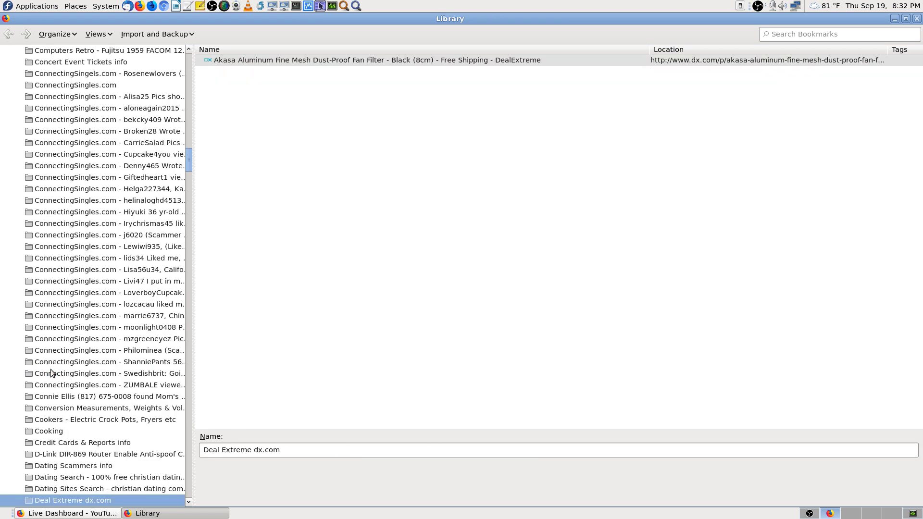
key(e)
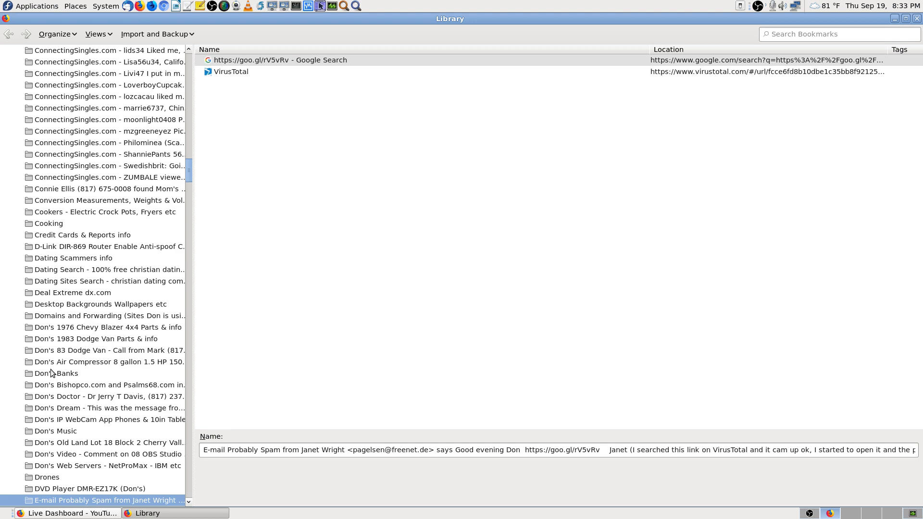
key(l)
key(i)
key(n)
key(u)
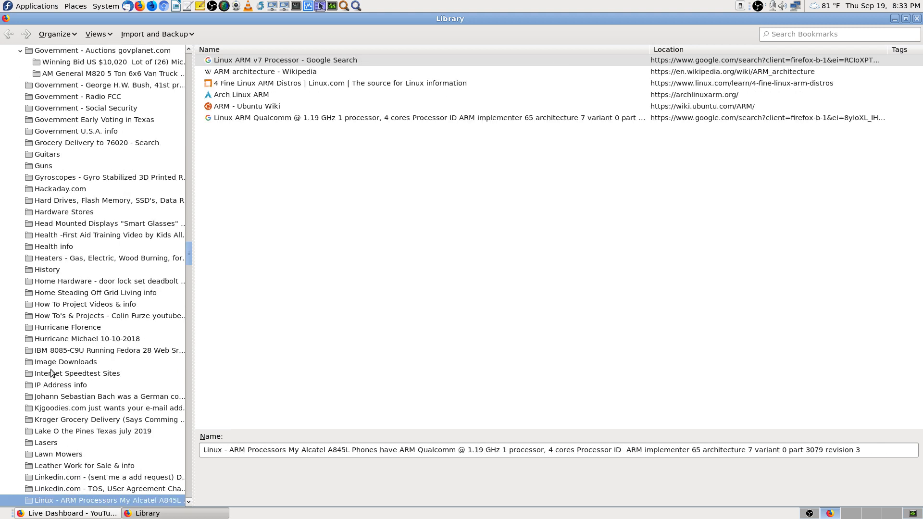
Step: Select the 'Linux Distro - Debian Linux Versions 9 &10' folder and scroll its bookmarks
key(Down)
key(Down)
key(Down)
key(Down)
key(Down)
key(Down)
key(Down)
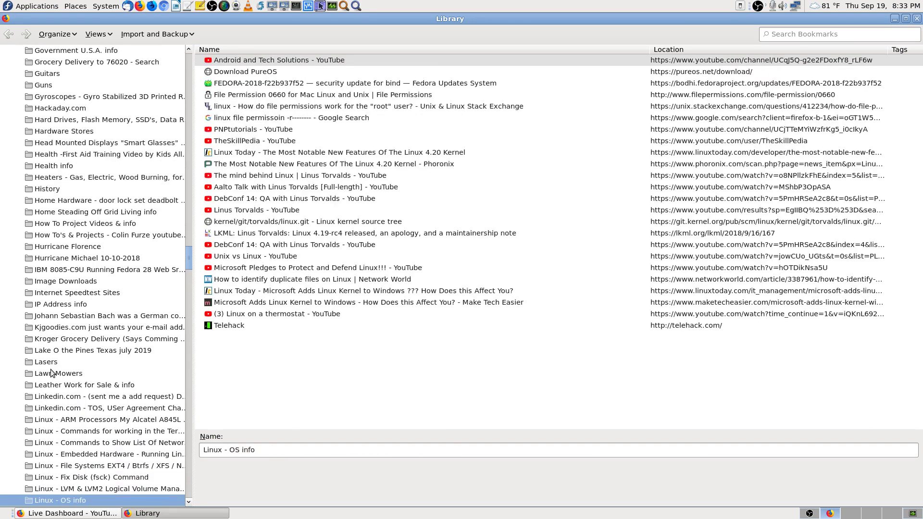
key(Down)
key(Down)
key(Down)
key(Down)
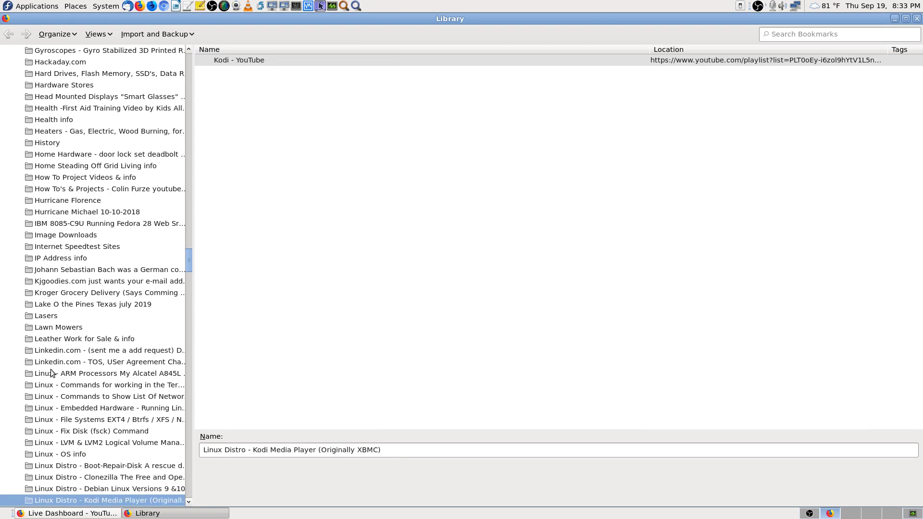
key(Up)
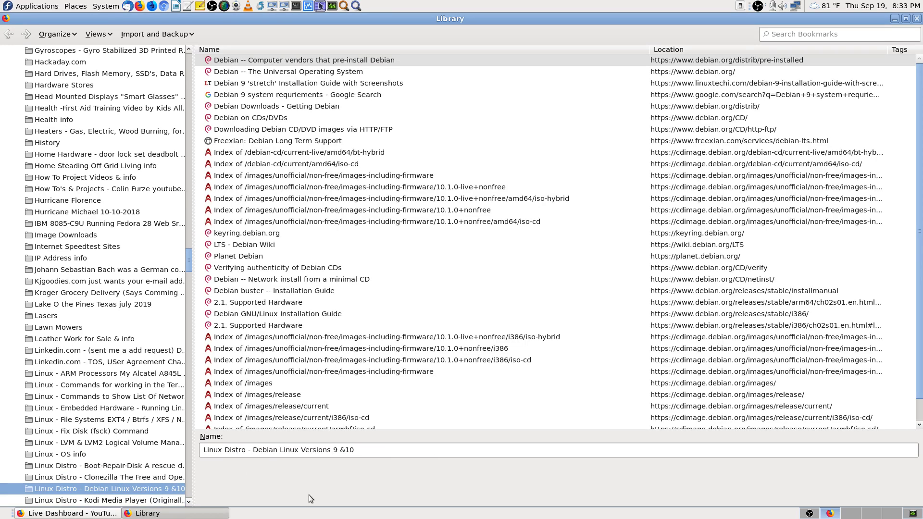
scroll(320, 403, down, 1)
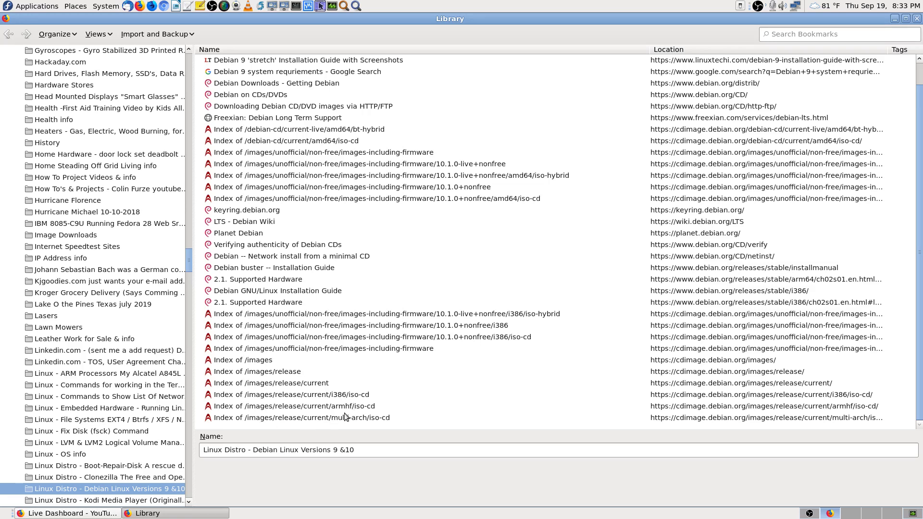
Step: Open the 'Index of /images' bookmark, close the Google tab and reload the page
double_click(246, 361)
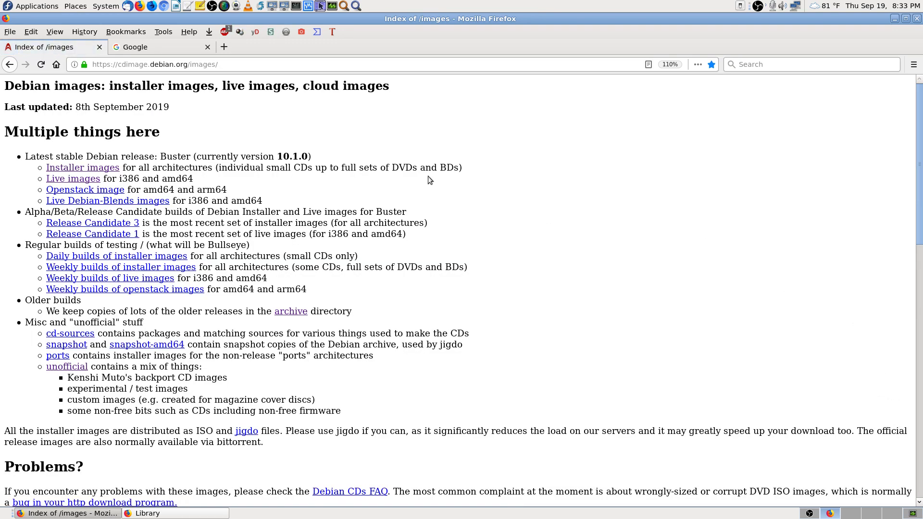
click(207, 47)
click(41, 64)
Step: Scroll through the cdimage.debian.org /images directory listing, then bring the Library back
key(ctrl+shift+o)
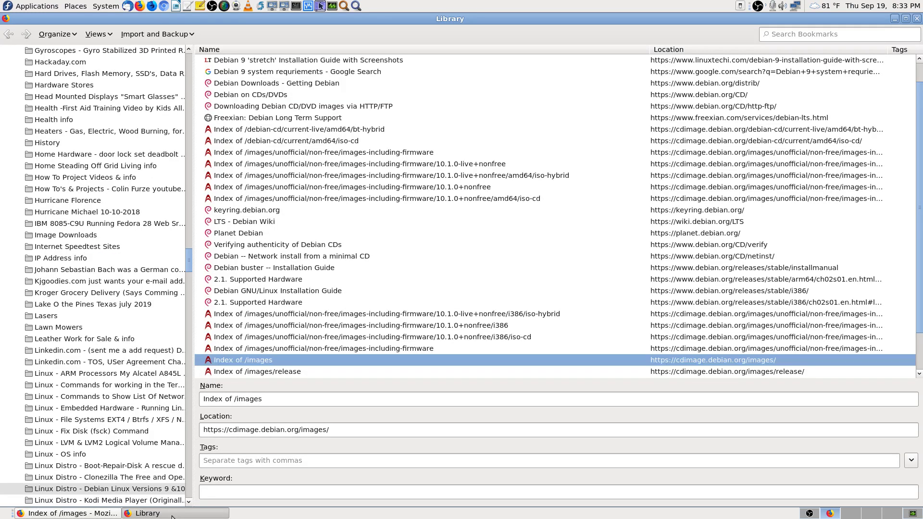
scroll(371, 325, down, 2)
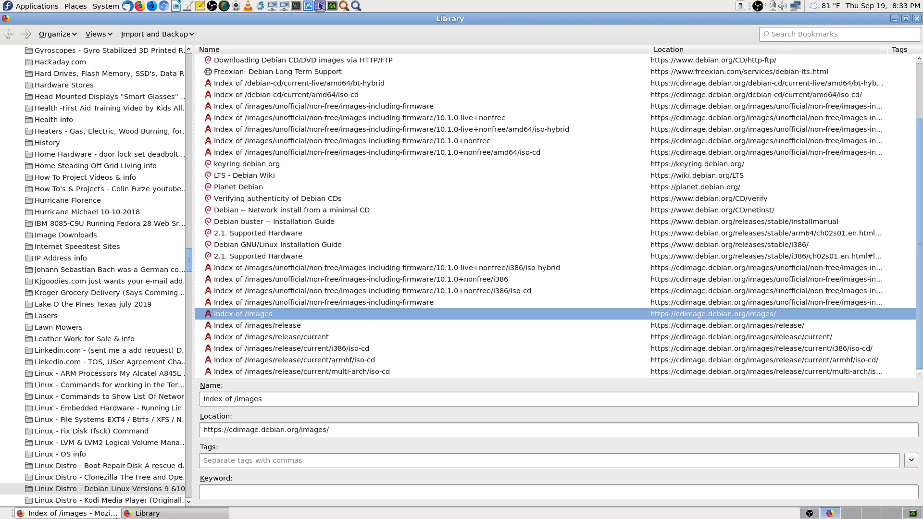
click(105, 513)
scroll(606, 291, down, 2)
scroll(641, 310, down, 10)
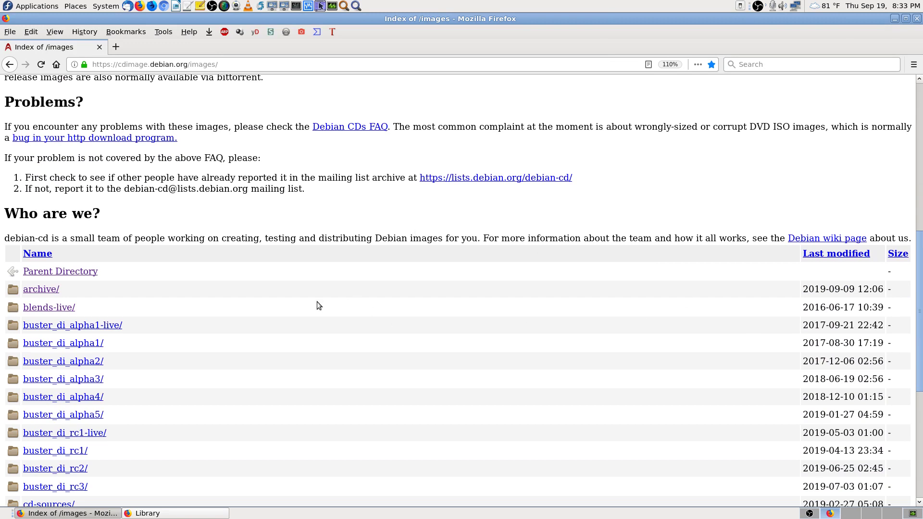
scroll(142, 82, up, 10)
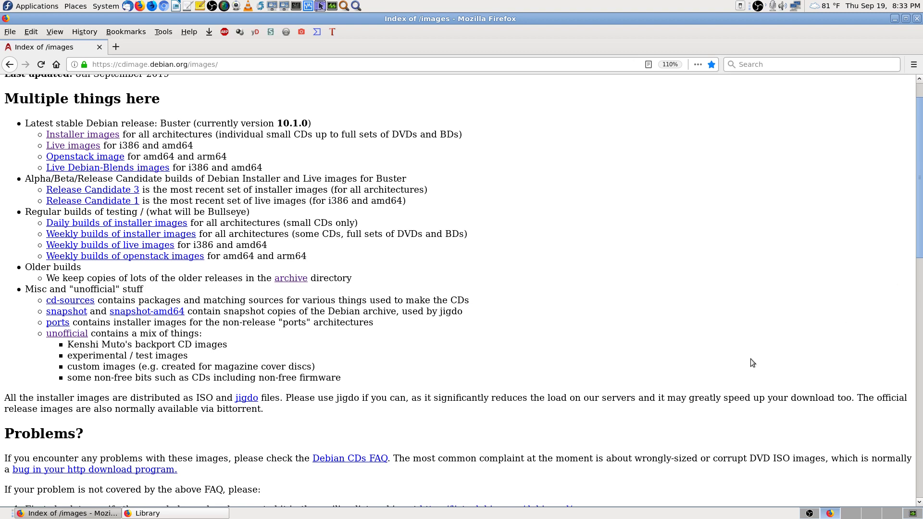
scroll(458, 344, down, 14)
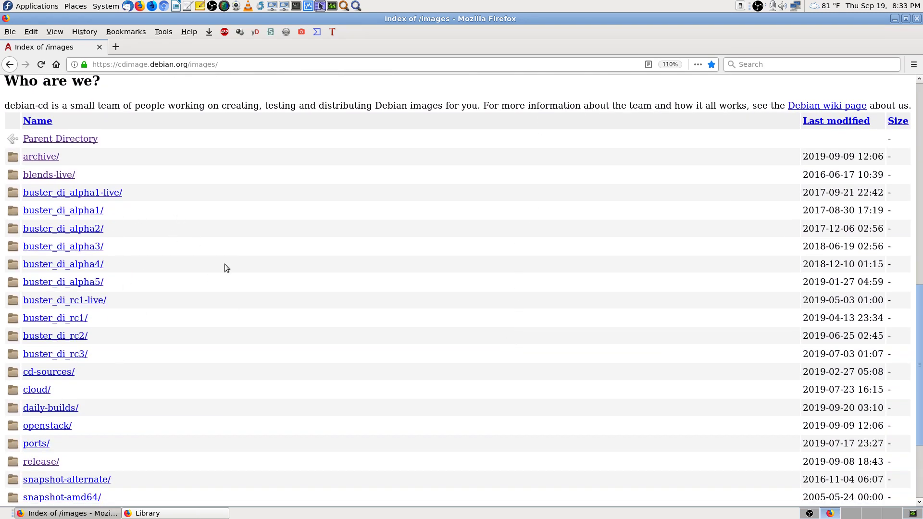
scroll(224, 264, down, 3)
scroll(224, 264, up, 3)
scroll(151, 276, down, 5)
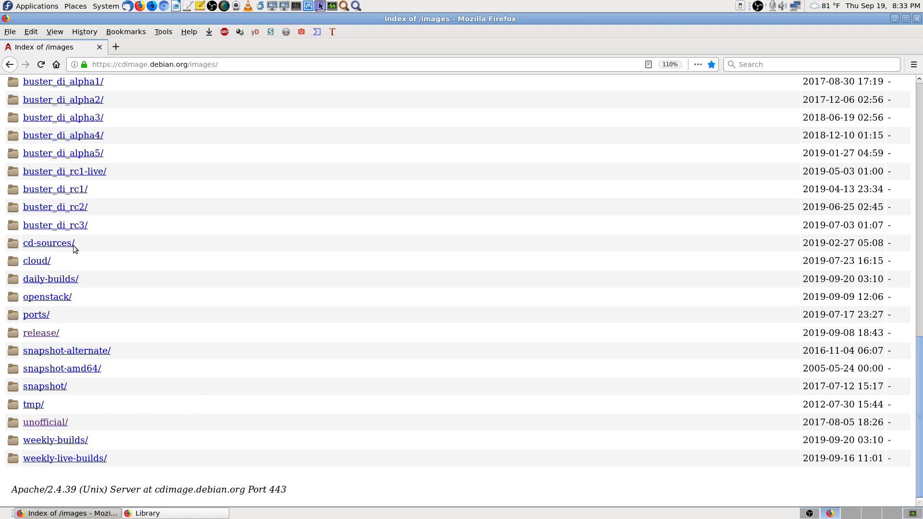
click(228, 515)
Step: Open the 'Index of /images/release' bookmark and browse into current-live/i386/iso-hybrid/
double_click(300, 327)
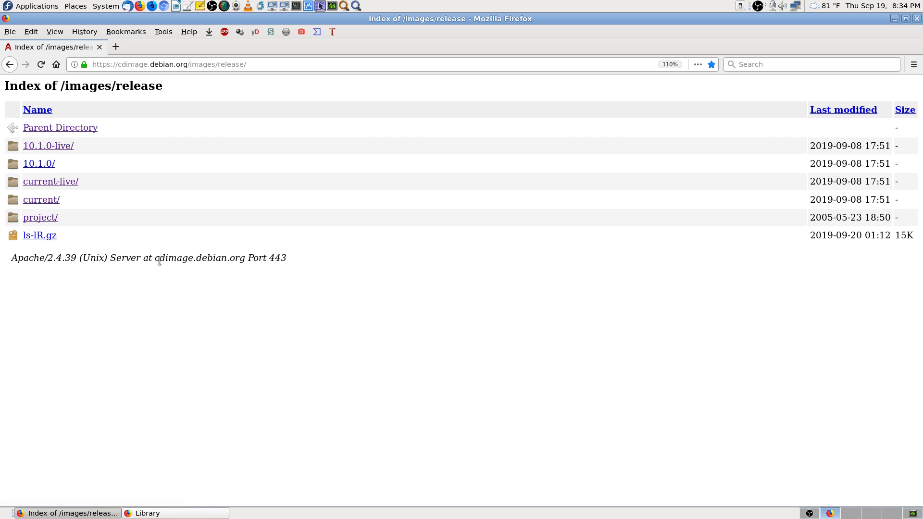
click(72, 186)
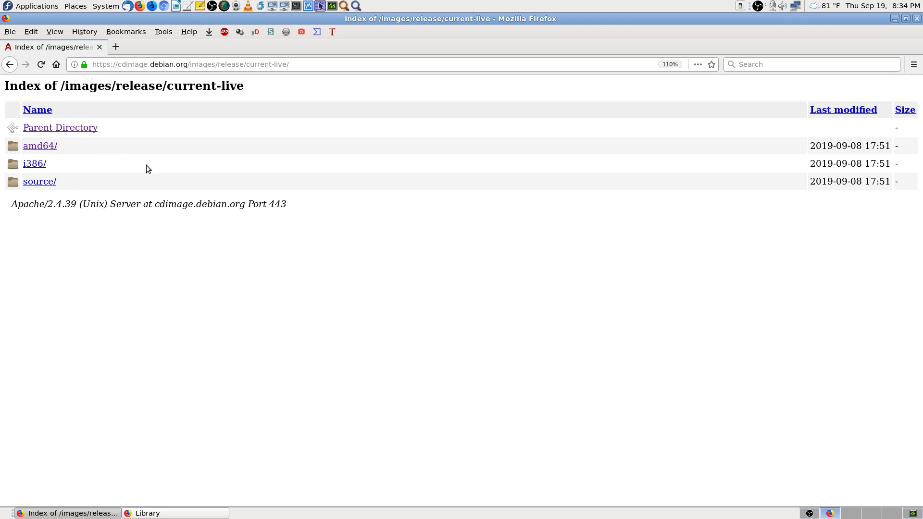
click(37, 165)
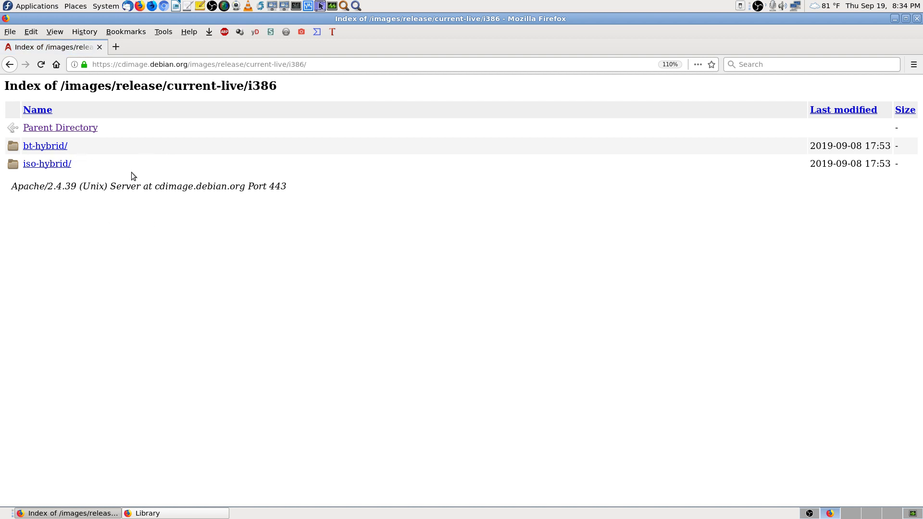
click(46, 164)
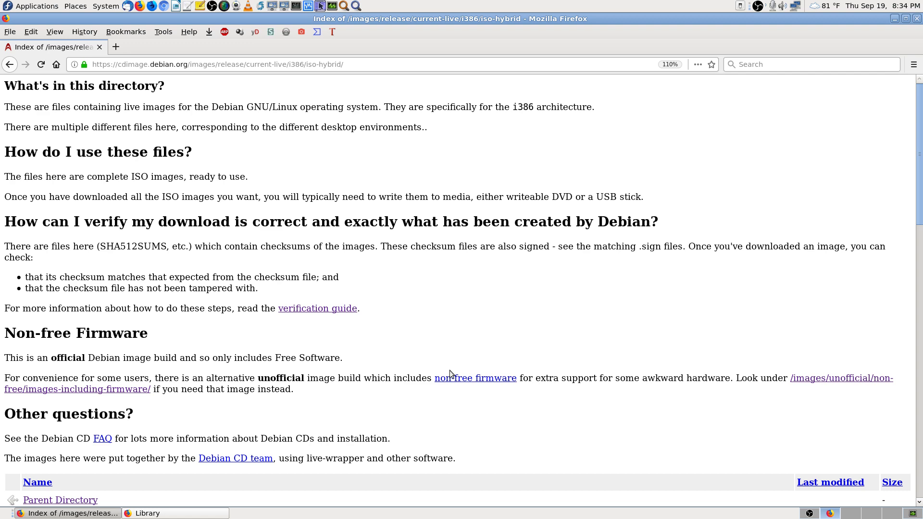
Step: Scroll through the debian-live-10.1.0-i386 ISO images, checksums and logs
scroll(449, 371, down, 7)
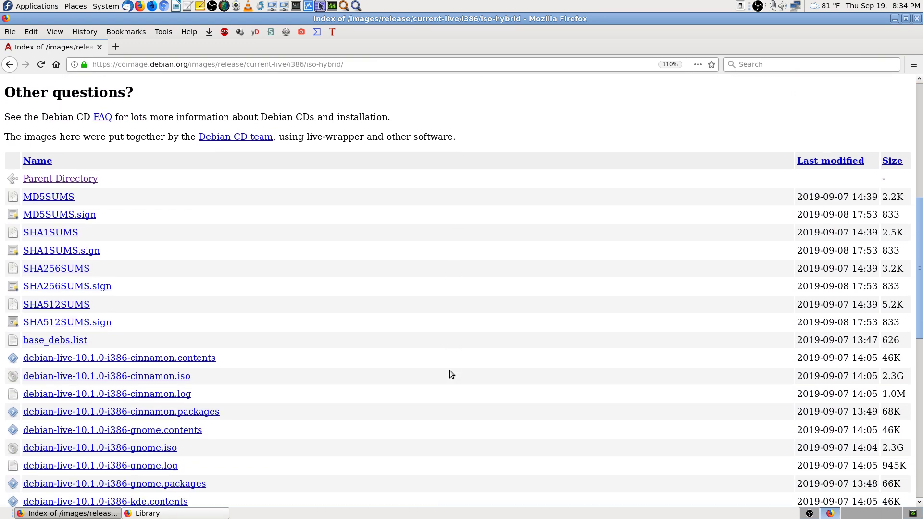
scroll(301, 254, down, 3)
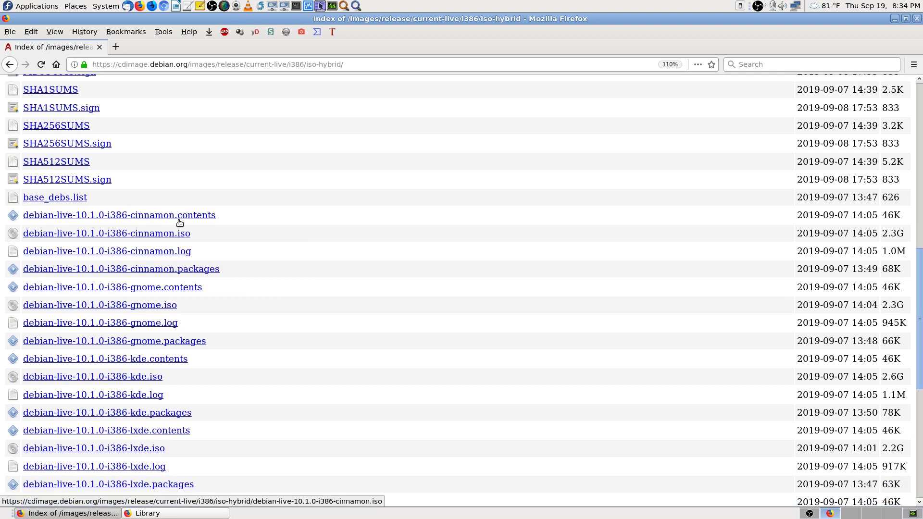
scroll(227, 339, down, 2)
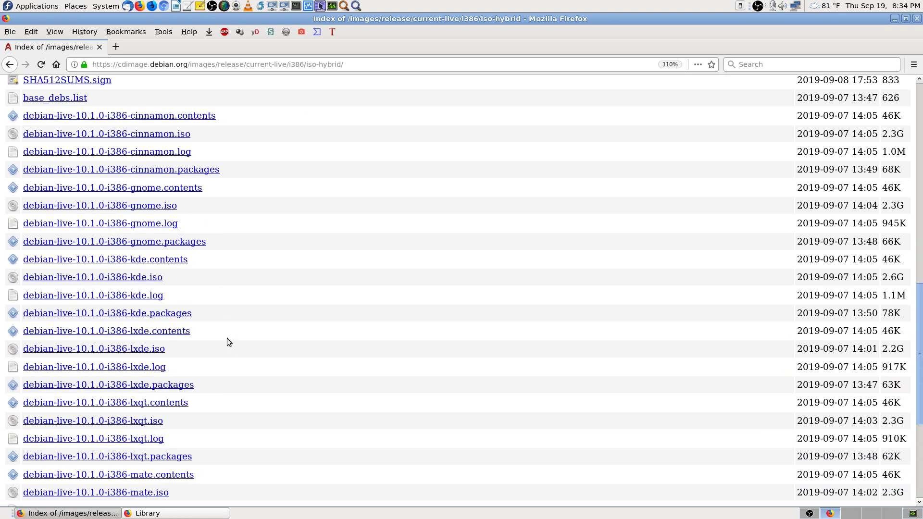
scroll(229, 337, down, 3)
scroll(229, 337, down, 2)
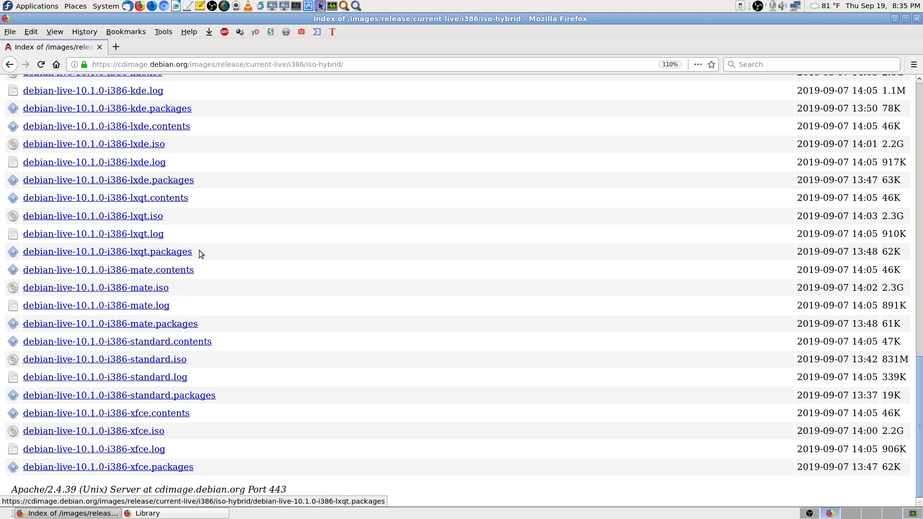
scroll(212, 250, up, 1)
scroll(212, 250, up, 6)
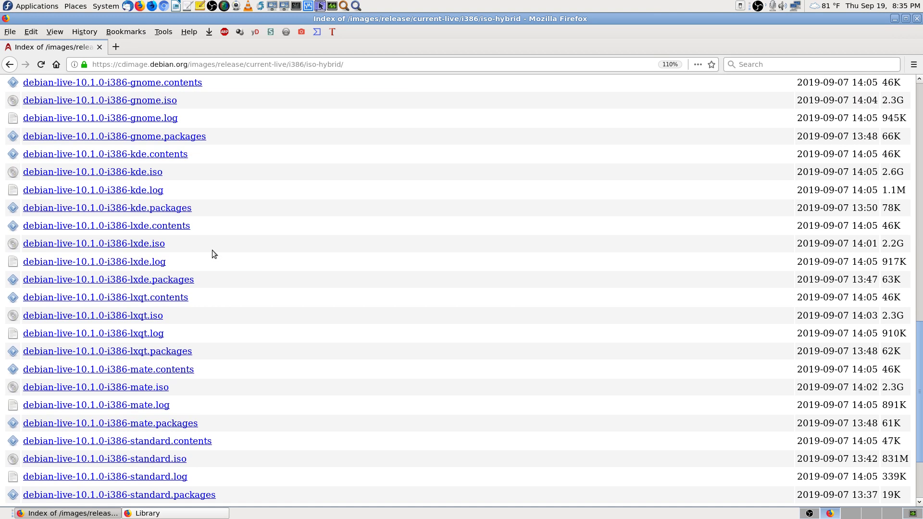
scroll(212, 254, up, 1)
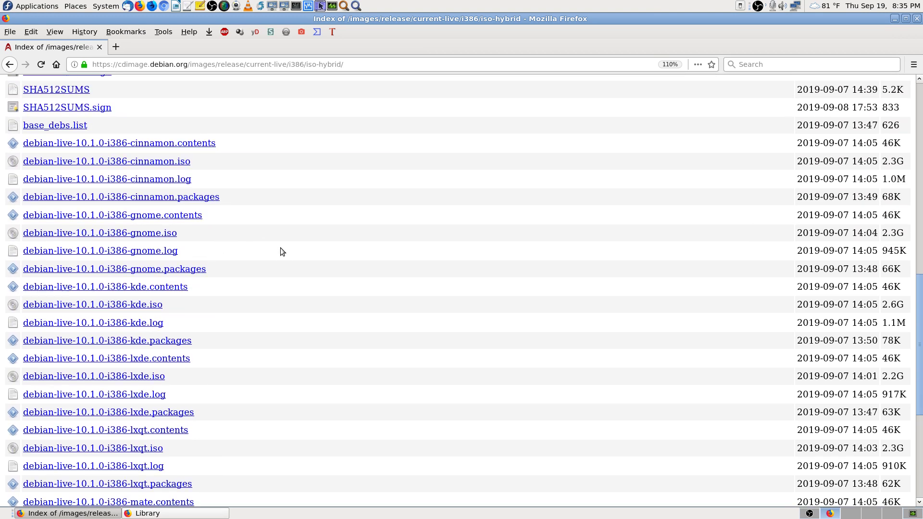
scroll(287, 246, up, 10)
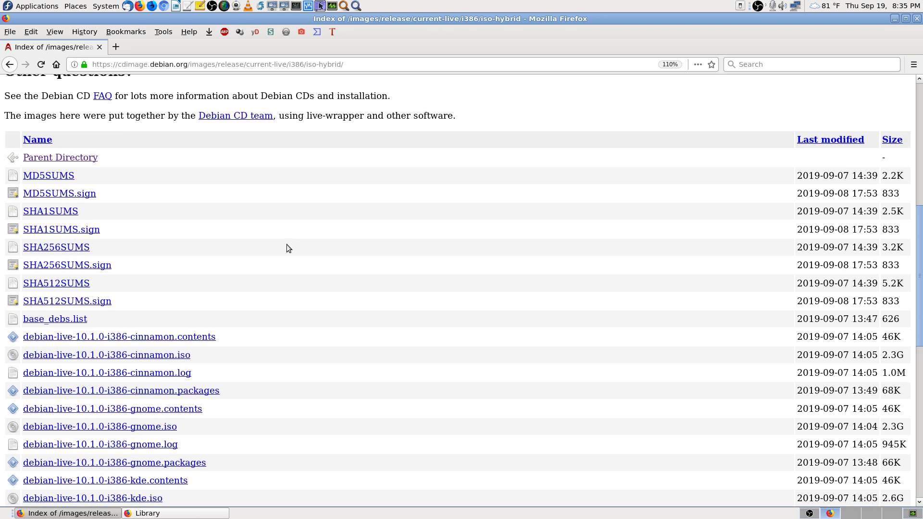
Step: Open the 10.1.0+nonfree i386 firmware images bookmark from the Library
click(216, 513)
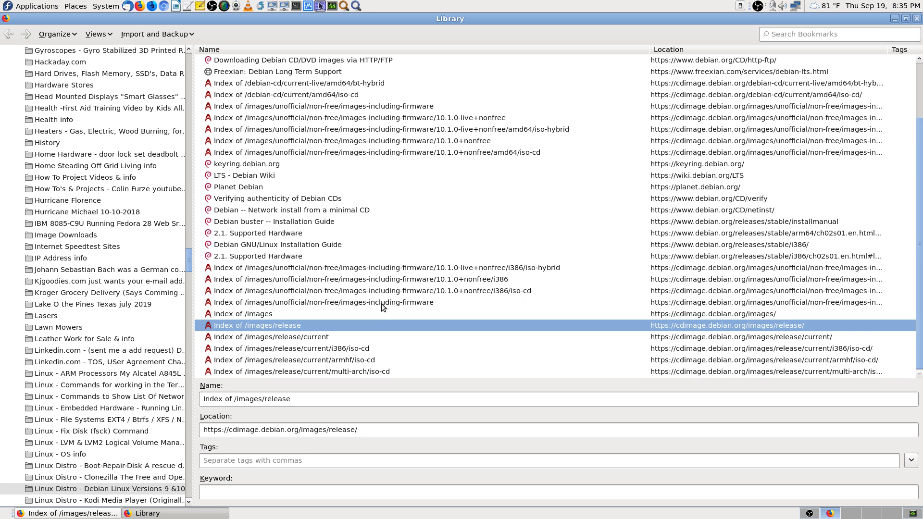
click(498, 280)
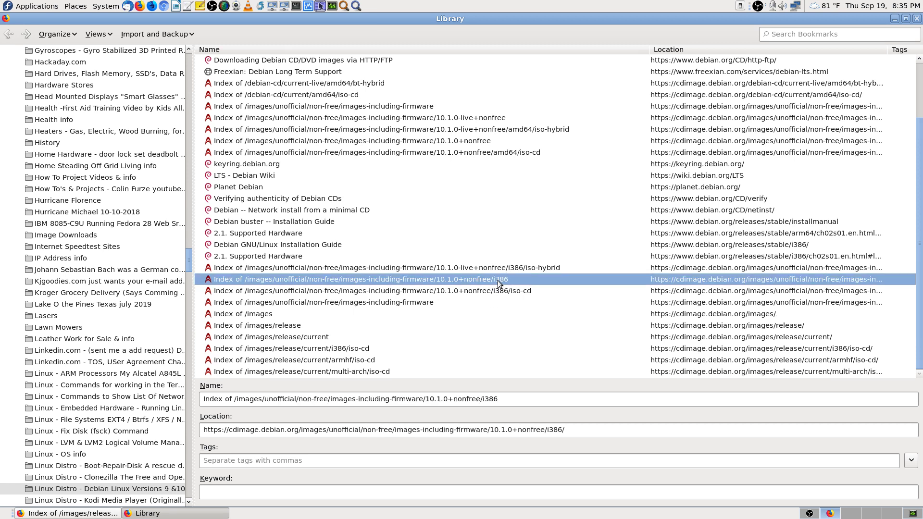
double_click(497, 281)
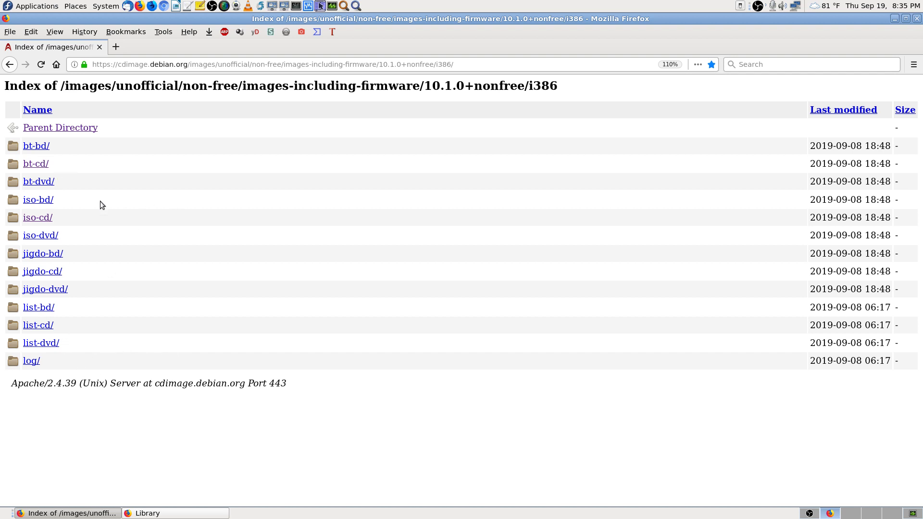
Step: Browse the iso-cd directory listing, then return to the bookmarks Library
click(38, 218)
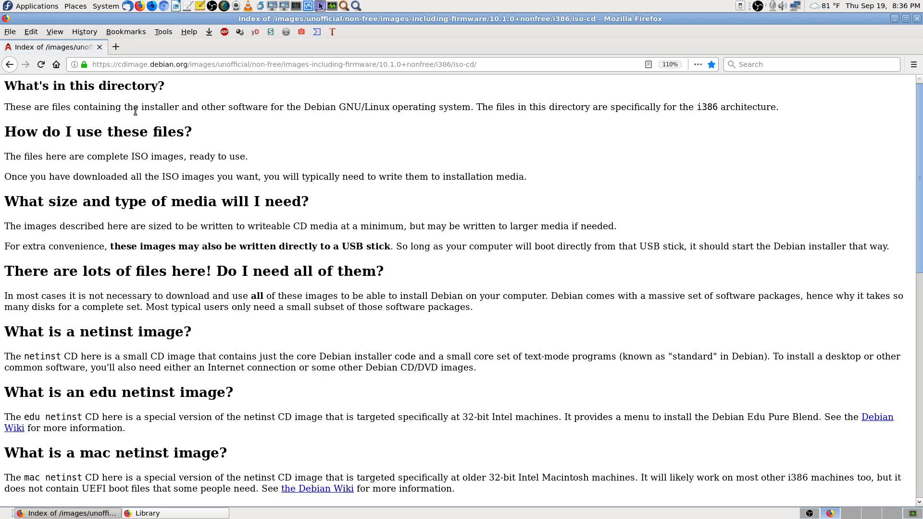
scroll(238, 329, down, 5)
scroll(403, 361, down, 4)
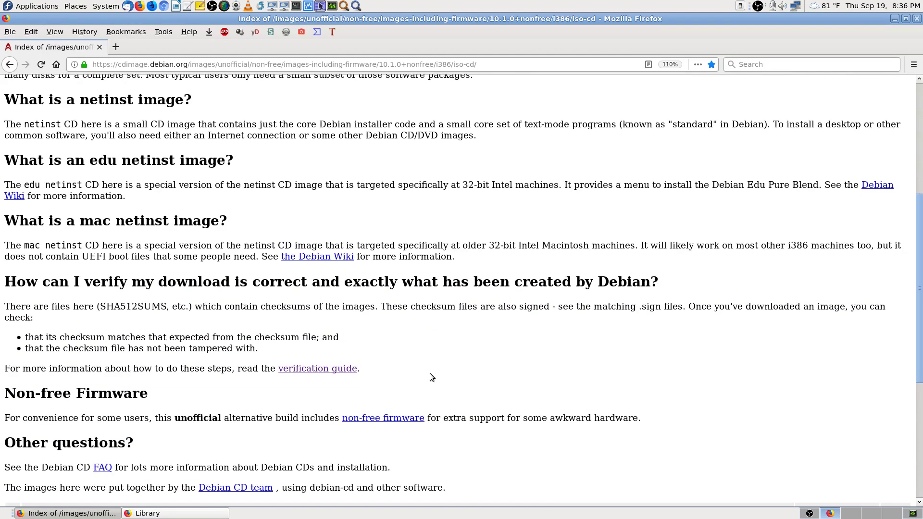
scroll(412, 402, down, 8)
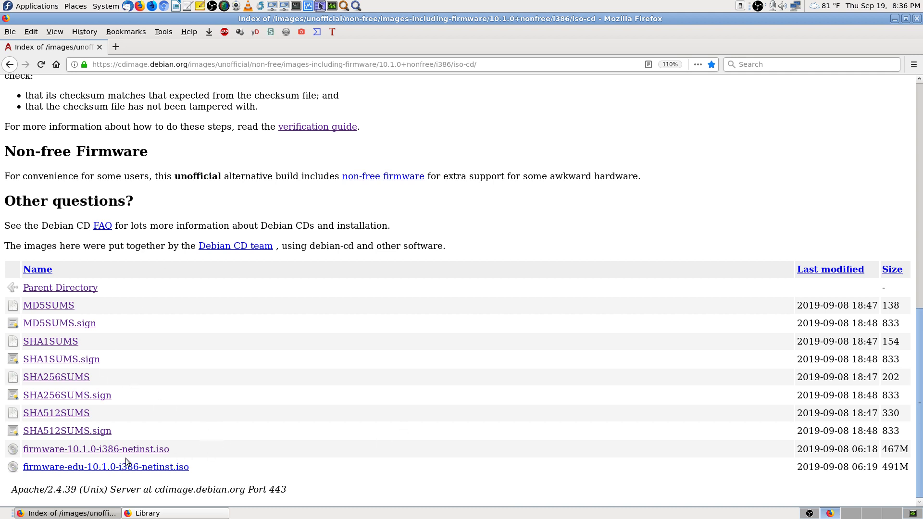
scroll(489, 389, up, 9)
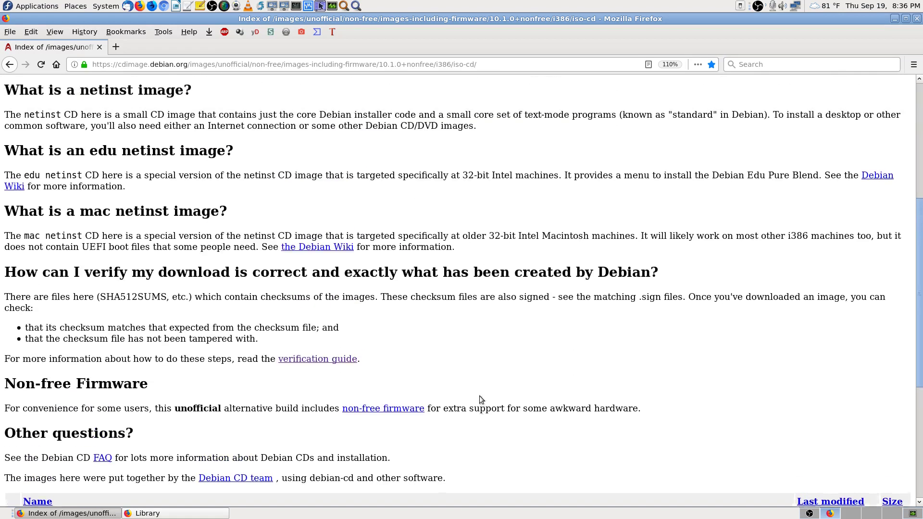
scroll(477, 398, up, 1)
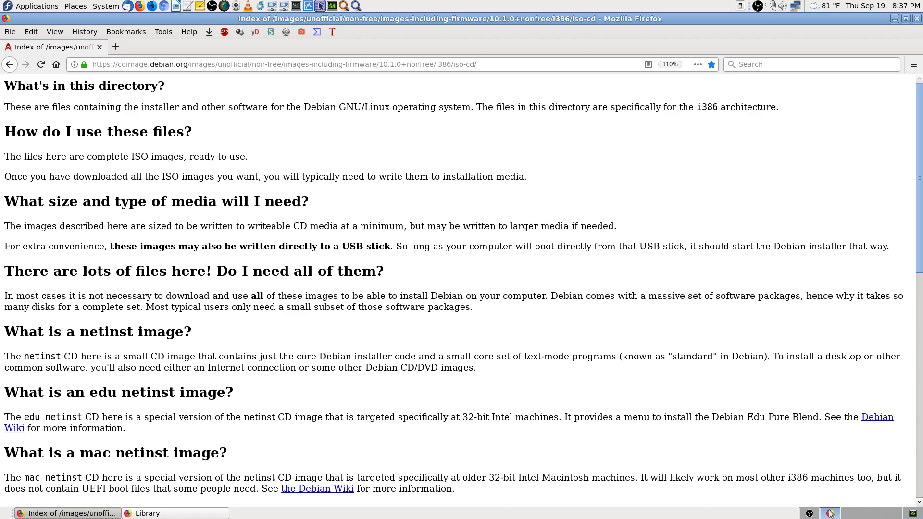
click(187, 514)
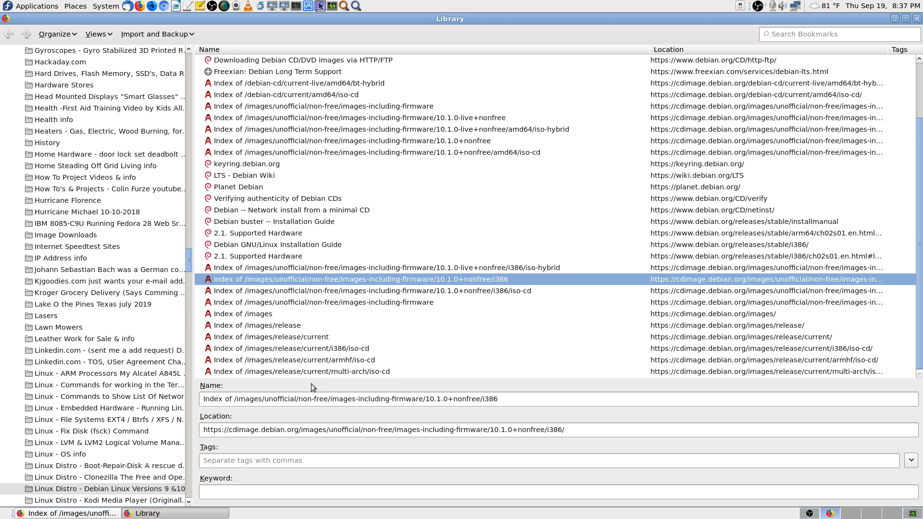
Step: Open the 'Index of /images' bookmark, scroll to the folder listing and enter archive/
click(264, 315)
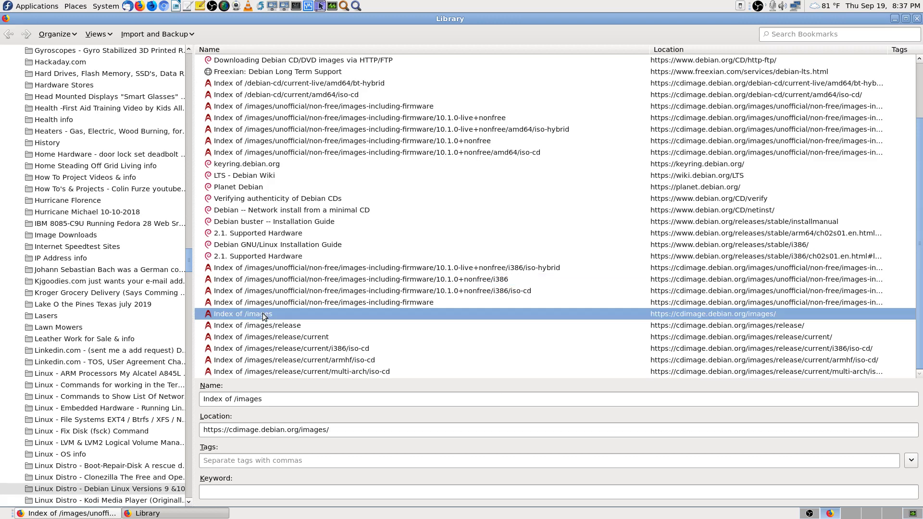
double_click(263, 314)
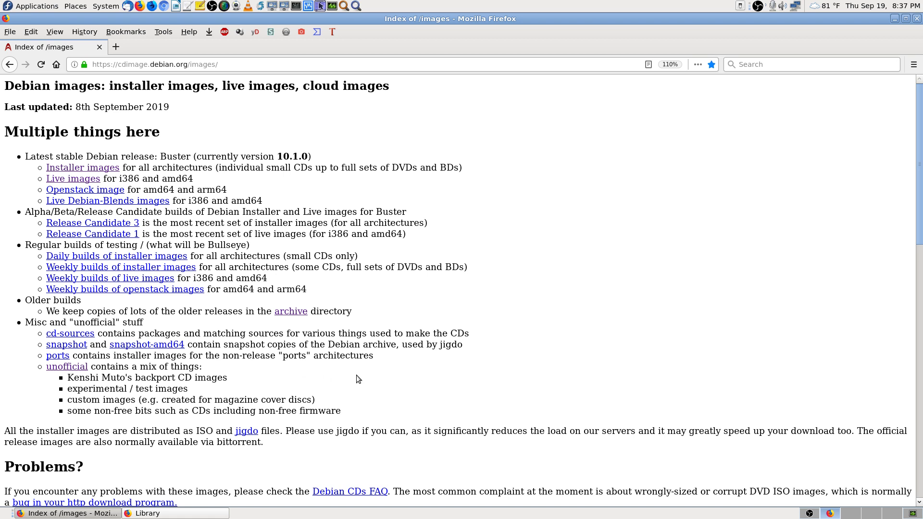
scroll(356, 375, down, 1)
scroll(368, 362, down, 3)
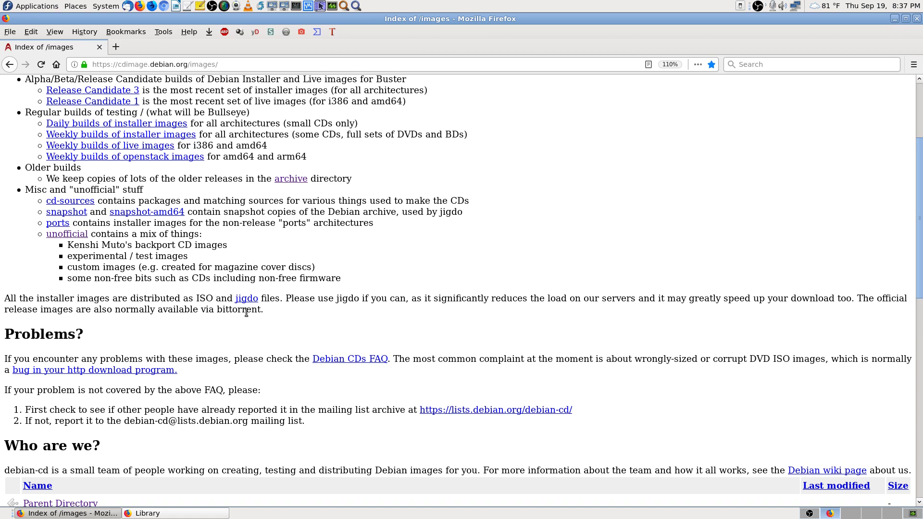
scroll(248, 313, down, 2)
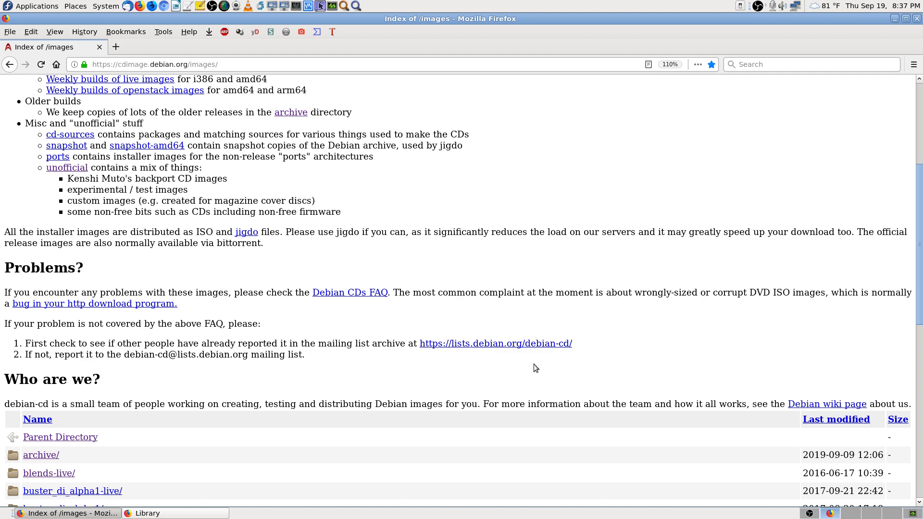
scroll(534, 364, down, 4)
scroll(389, 298, down, 4)
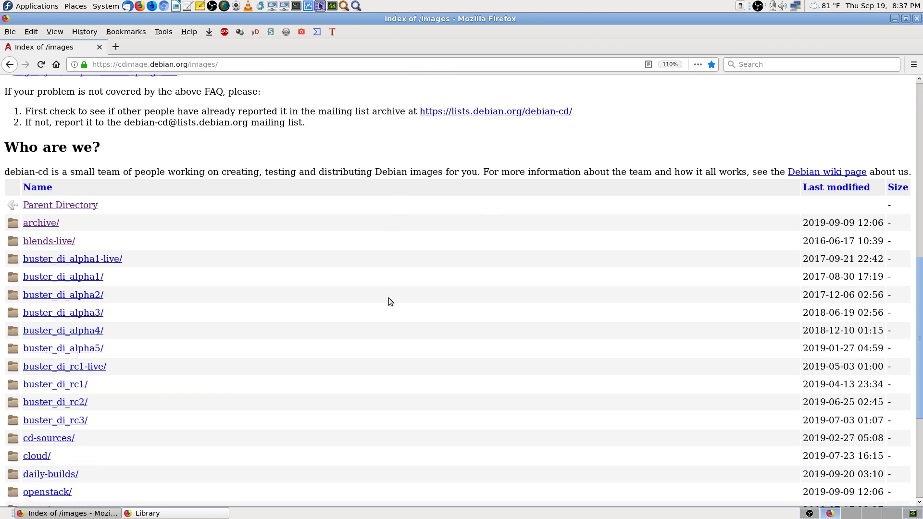
scroll(388, 297, up, 4)
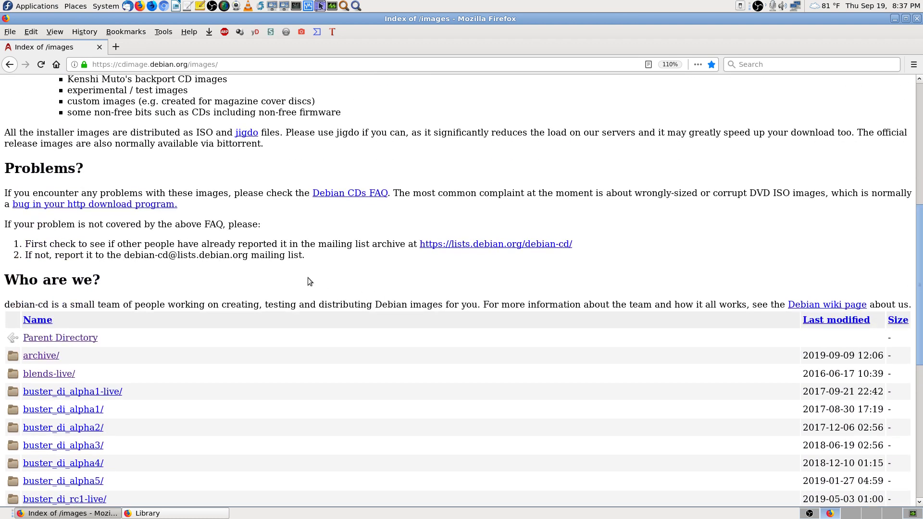
scroll(312, 278, down, 5)
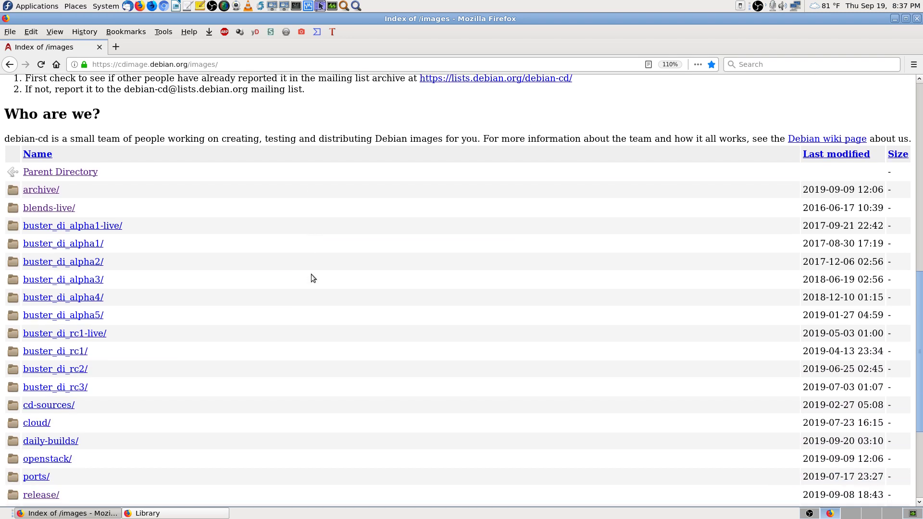
click(41, 189)
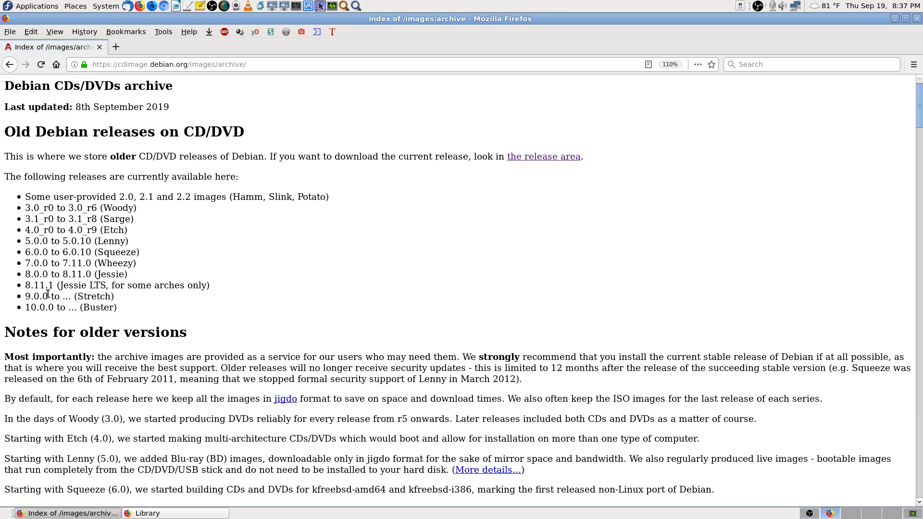
Step: Copy 'Jessie' from the page and find it in-page, cycling through its 2 matches
drag(125, 274, 98, 275)
right_click(109, 276)
click(136, 281)
click(364, 297)
key(ctrl+f)
key(ctrl+v)
key(Return)
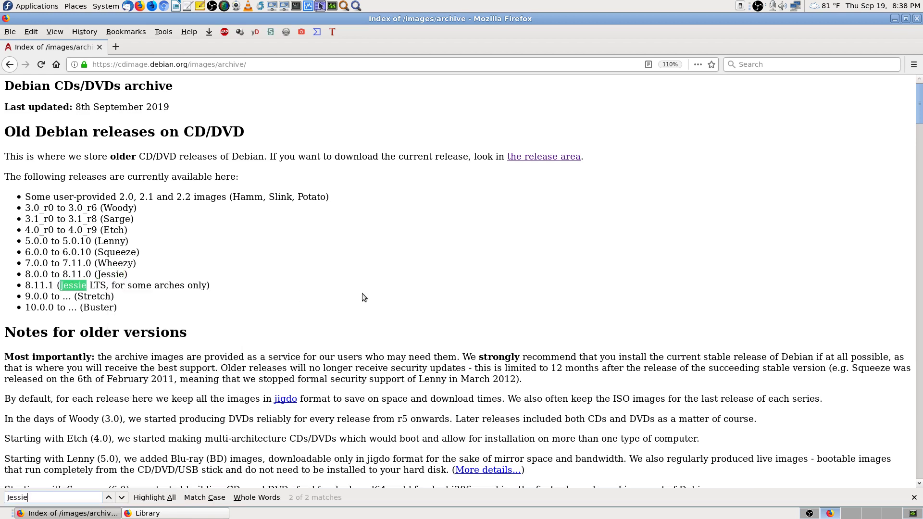
key(Return)
key(Return)
key(Return)
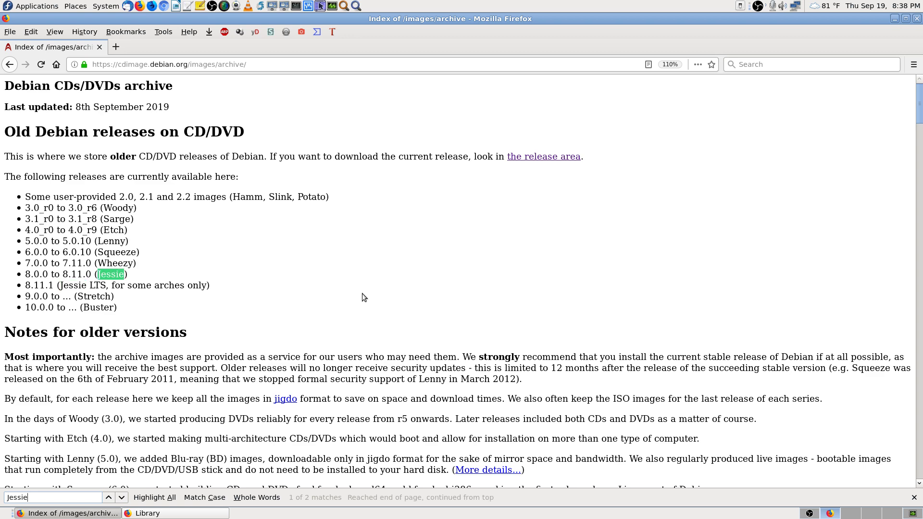
Step: Scroll down the archive listing to the 8.11.1/ release folder
scroll(364, 298, down, 7)
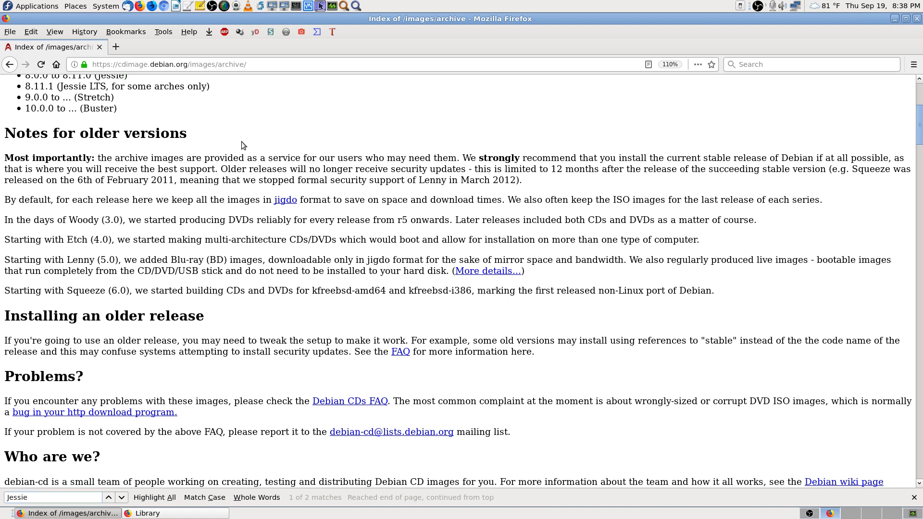
scroll(352, 350, down, 12)
scroll(231, 362, down, 20)
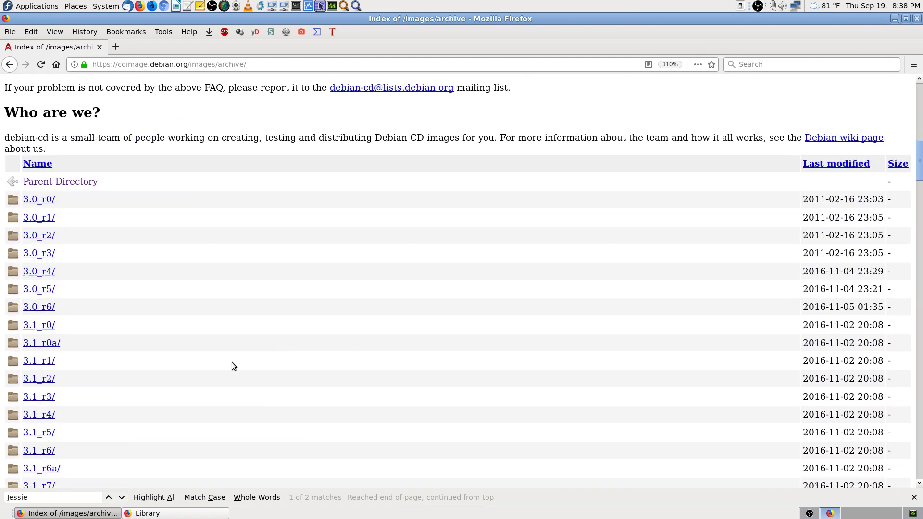
scroll(136, 342, down, 20)
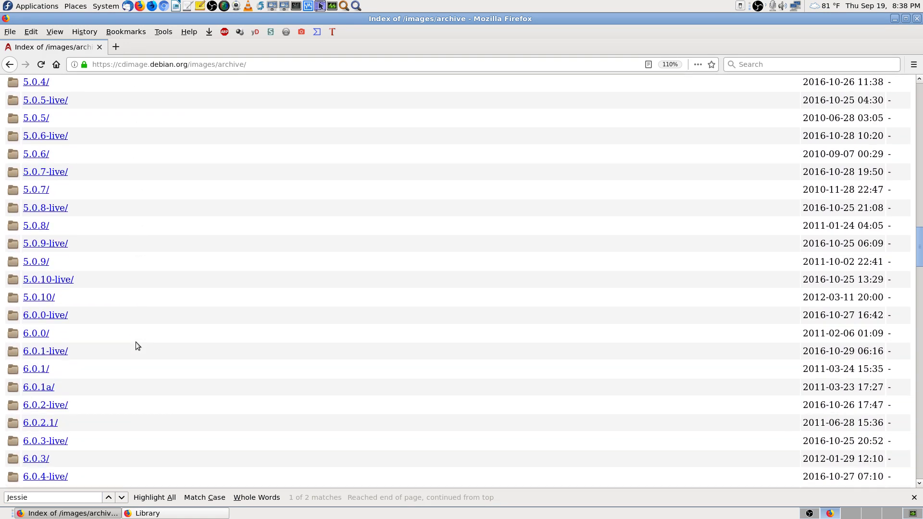
scroll(135, 342, down, 14)
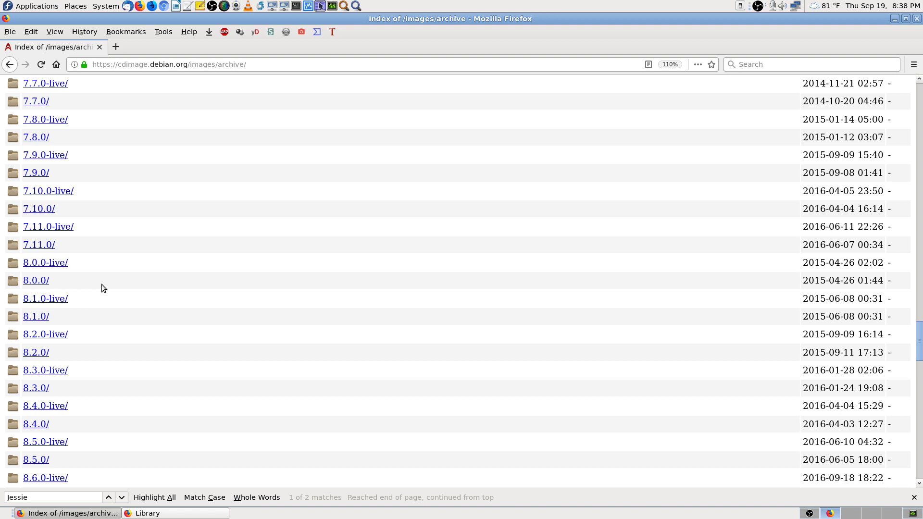
scroll(103, 286, down, 4)
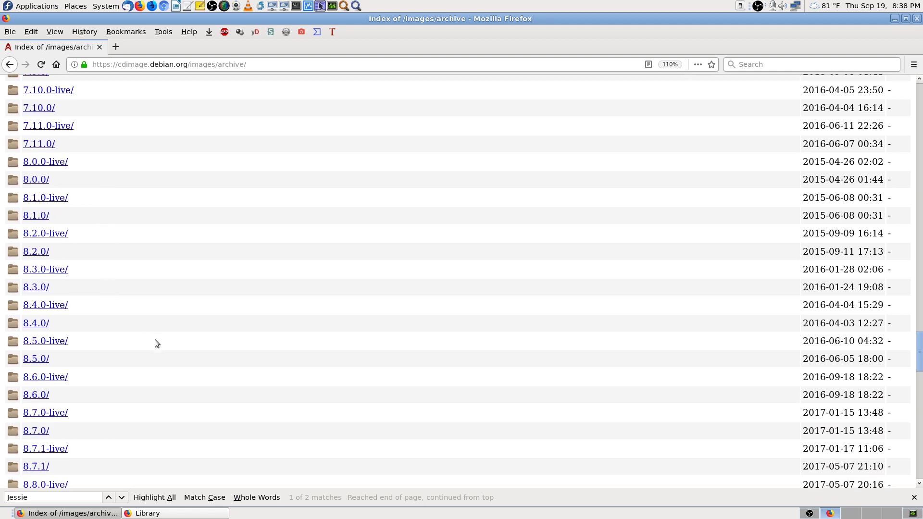
scroll(155, 342, down, 4)
scroll(96, 421, down, 4)
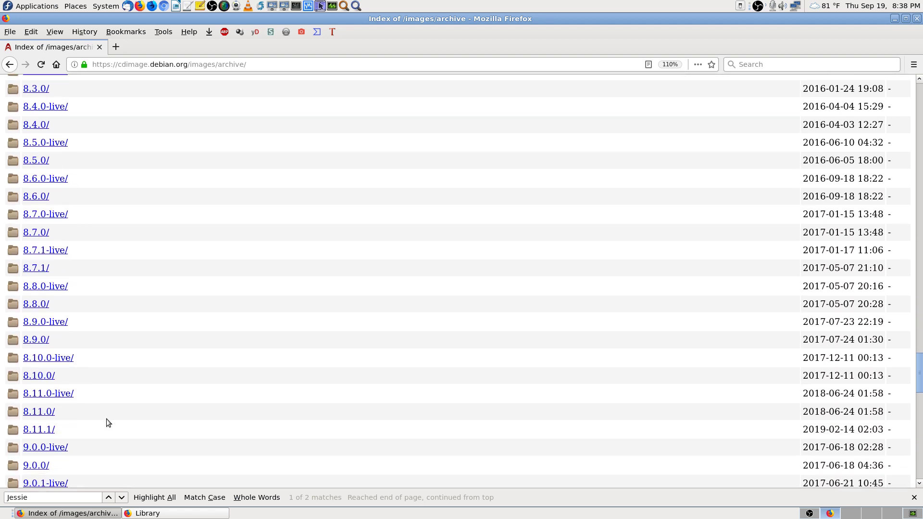
scroll(107, 421, down, 4)
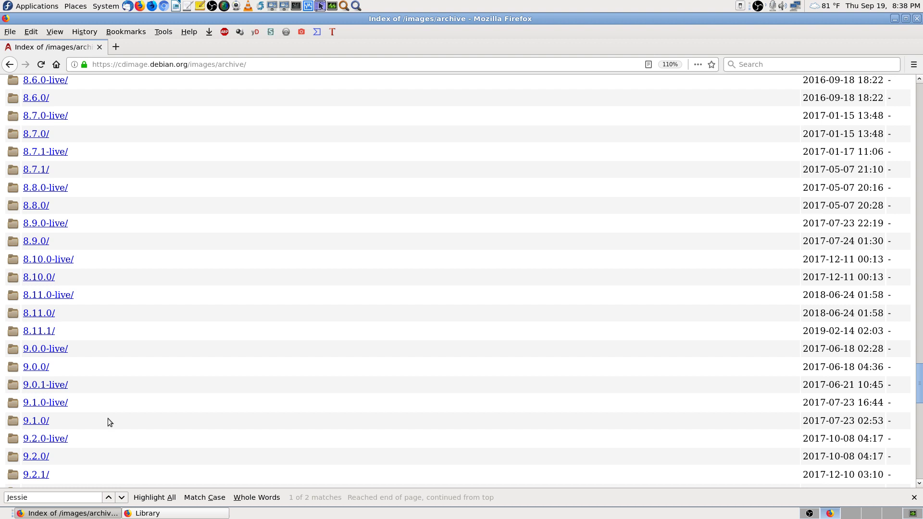
Step: Open the Debian 8.11.1 i386 iso-cd folder and scroll through its ISO listing
click(44, 333)
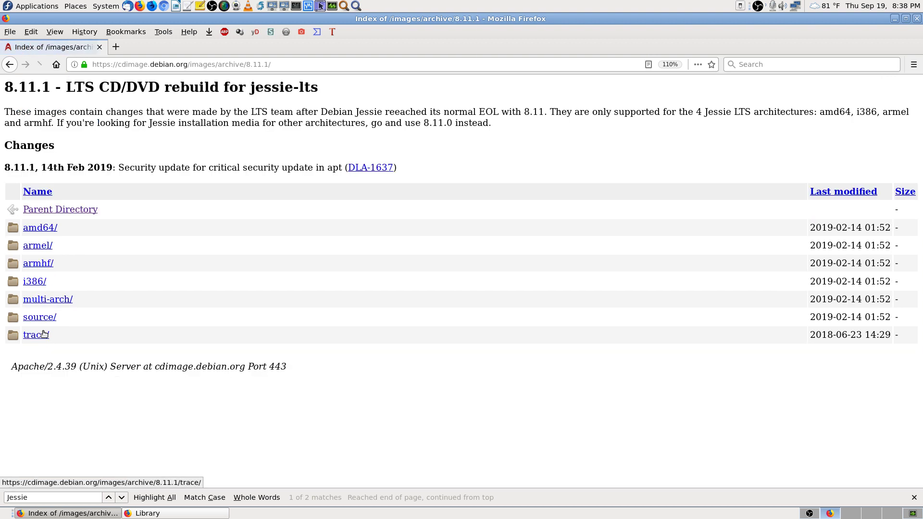
click(35, 281)
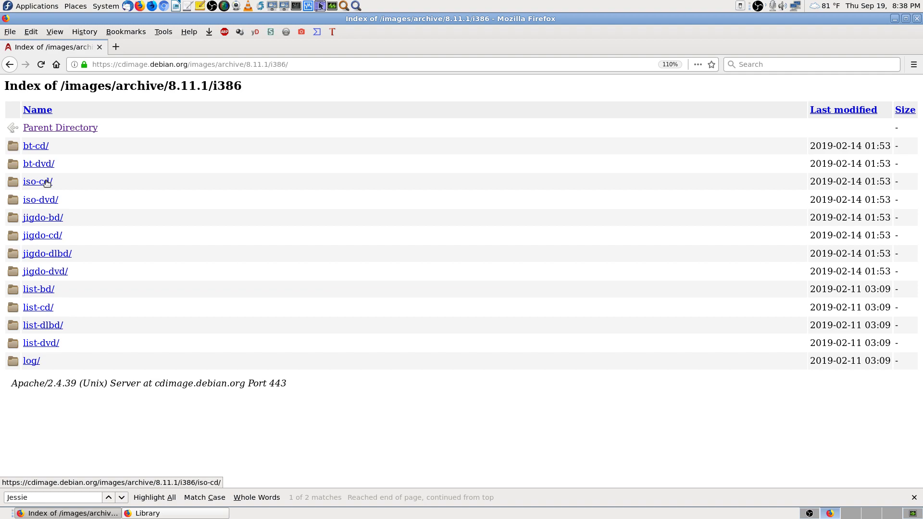
click(46, 182)
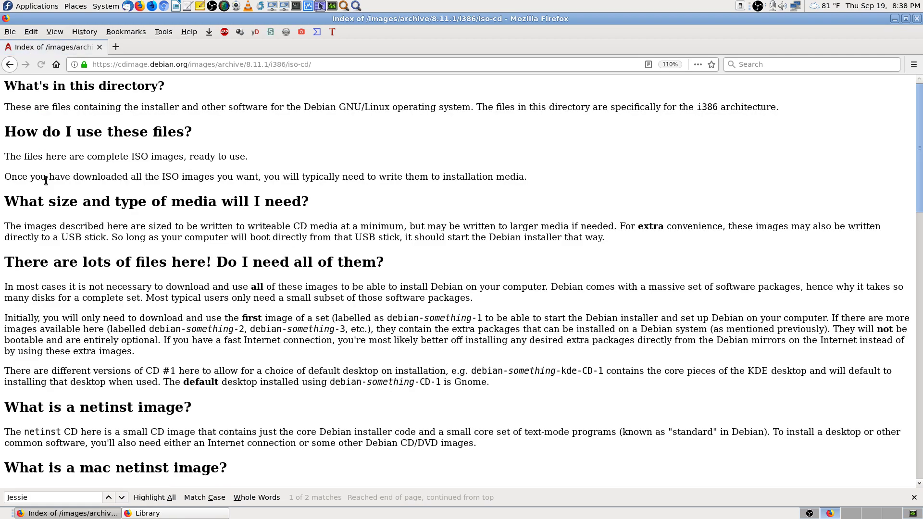
scroll(268, 338, down, 7)
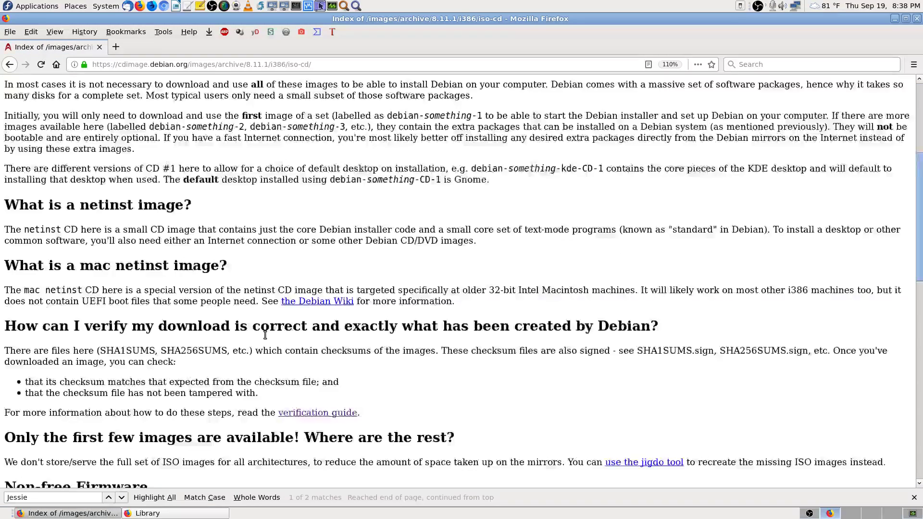
scroll(268, 338, down, 5)
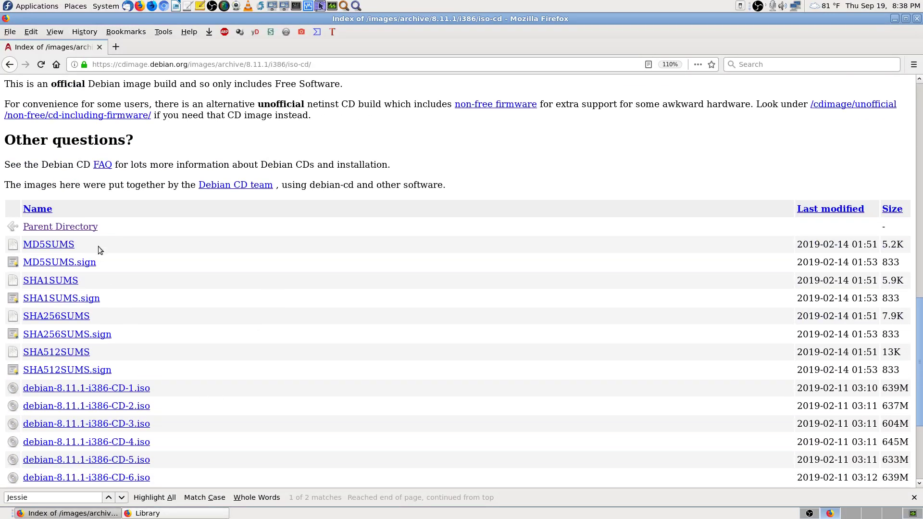
scroll(216, 380, down, 2)
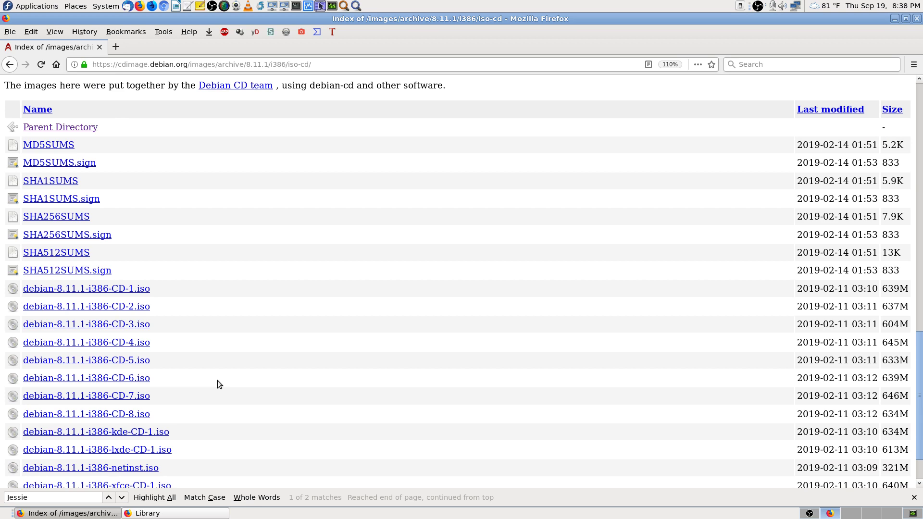
scroll(172, 318, down, 1)
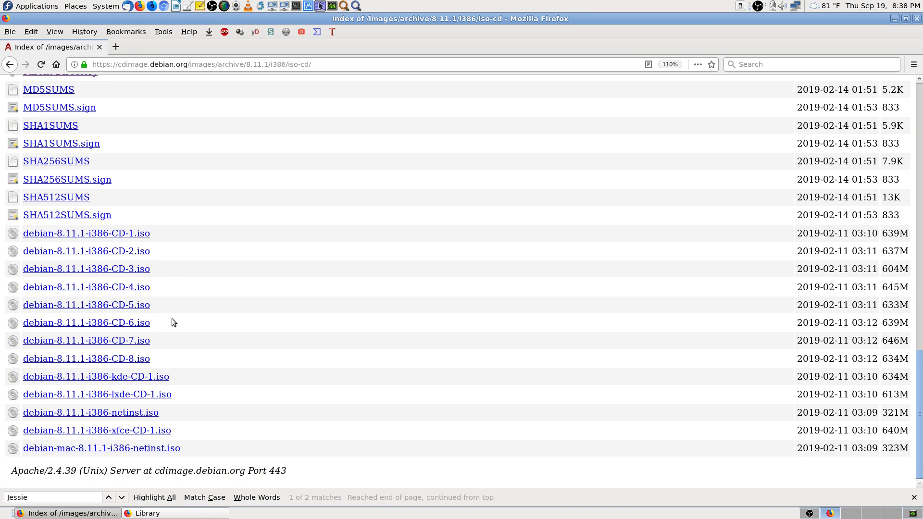
scroll(244, 341, up, 6)
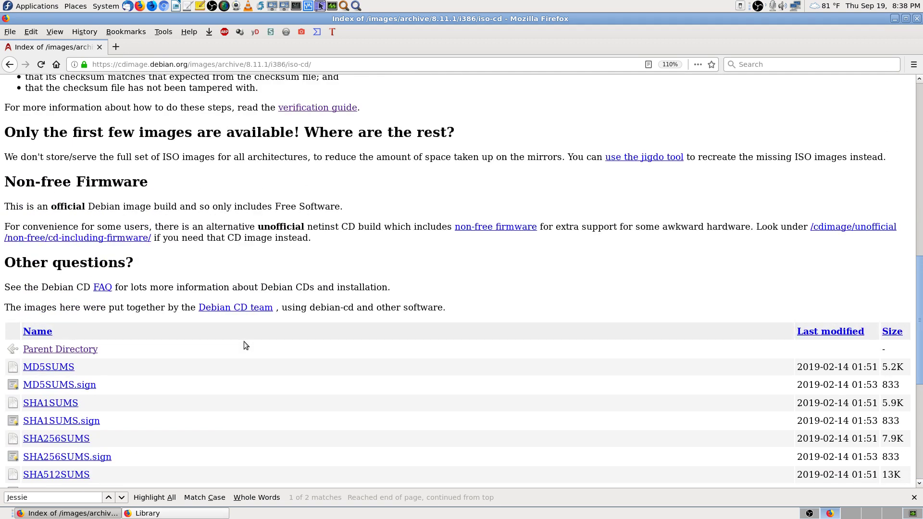
Step: Search the page for 'list', then 'app', clear it, close the find bar and return to the help text
key(ctrl+f)
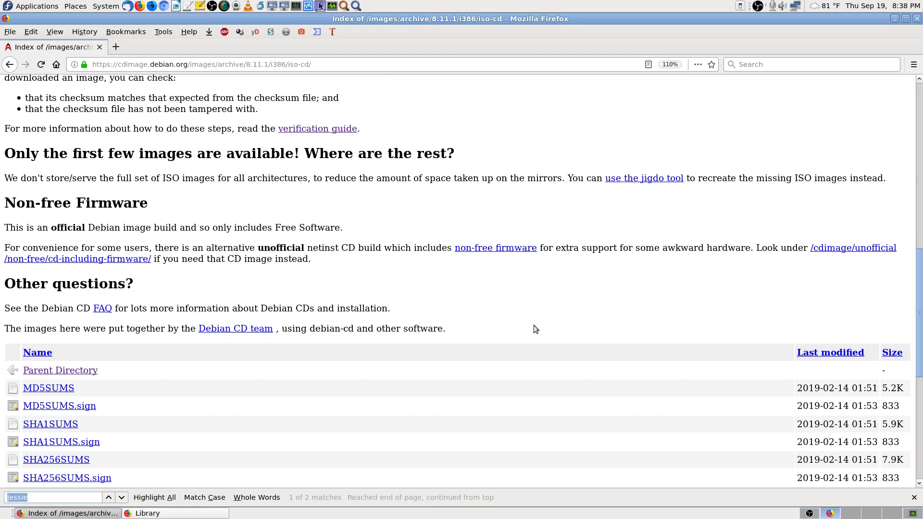
text(list)
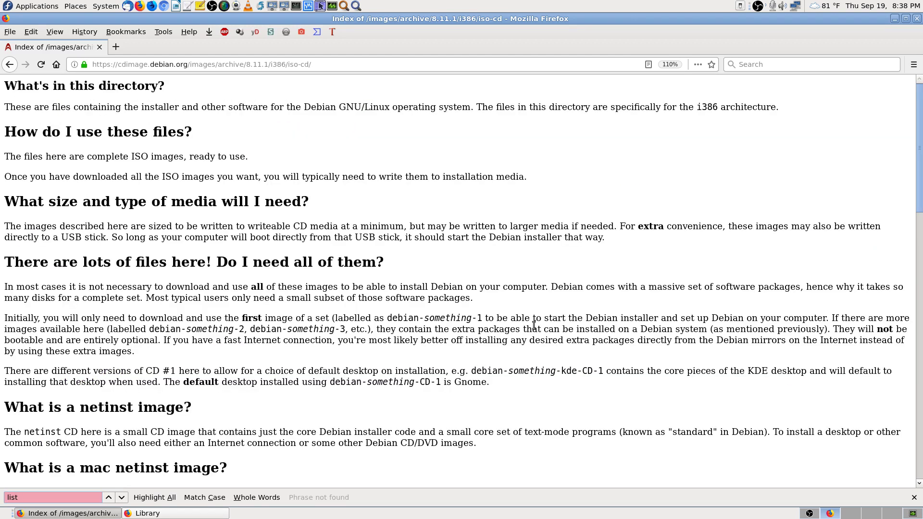
key(BackSpace)
key(BackSpace)
key(BackSpace)
key(BackSpace)
text(app)
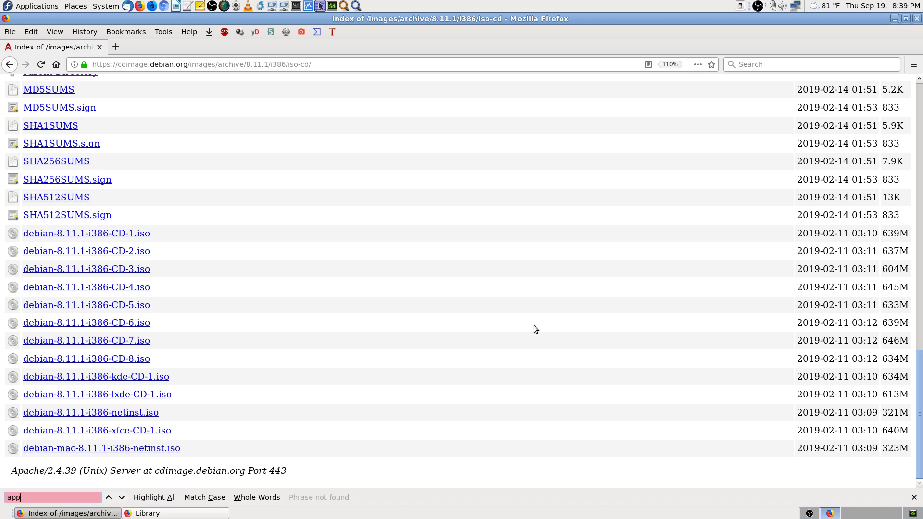
key(BackSpace)
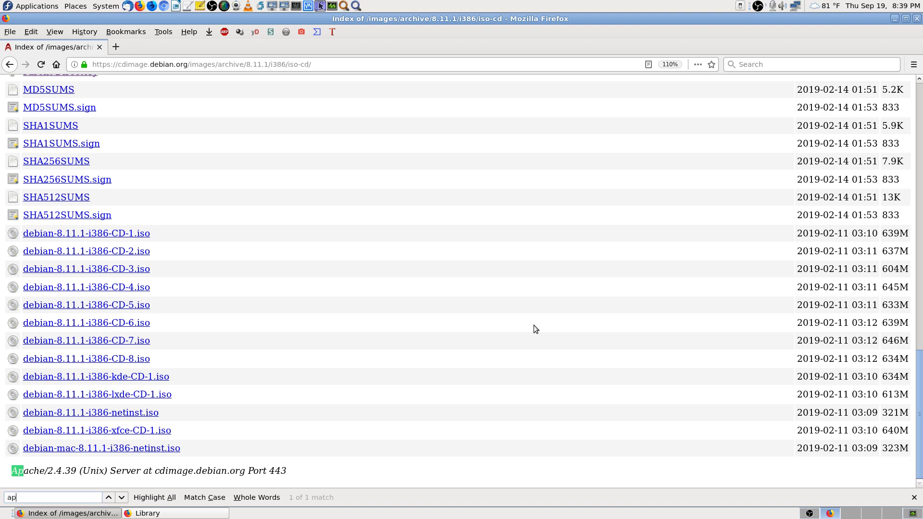
key(BackSpace)
key(BackSpace)
key(Escape)
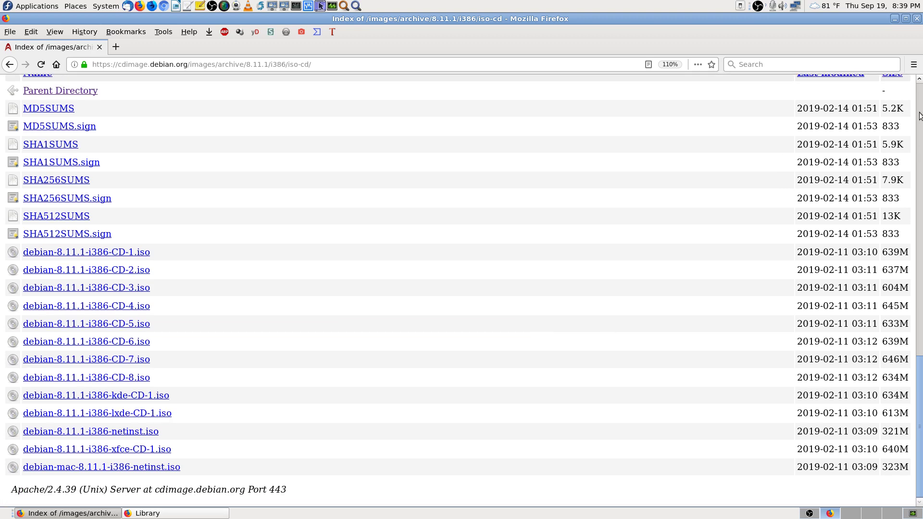
scroll(569, 273, up, 15)
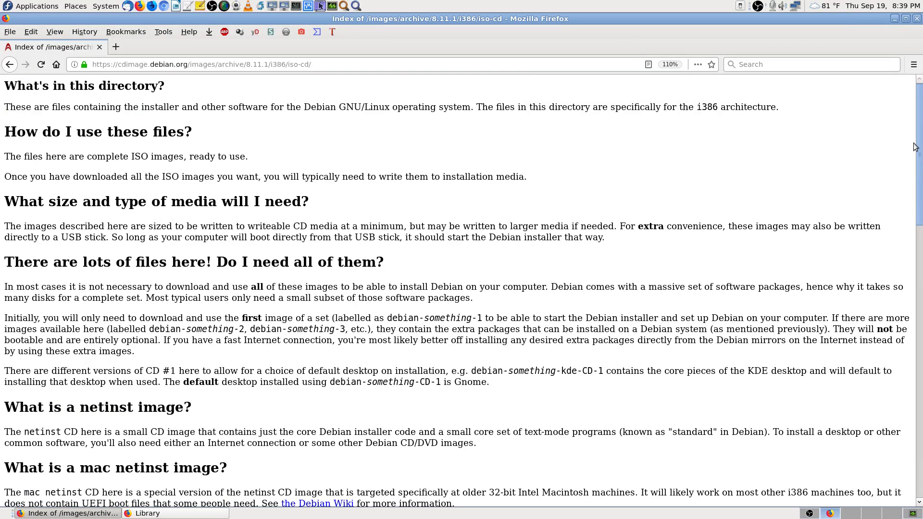
Step: Go back to the /images/archive/ listing and scroll to its top
key(alt+Left)
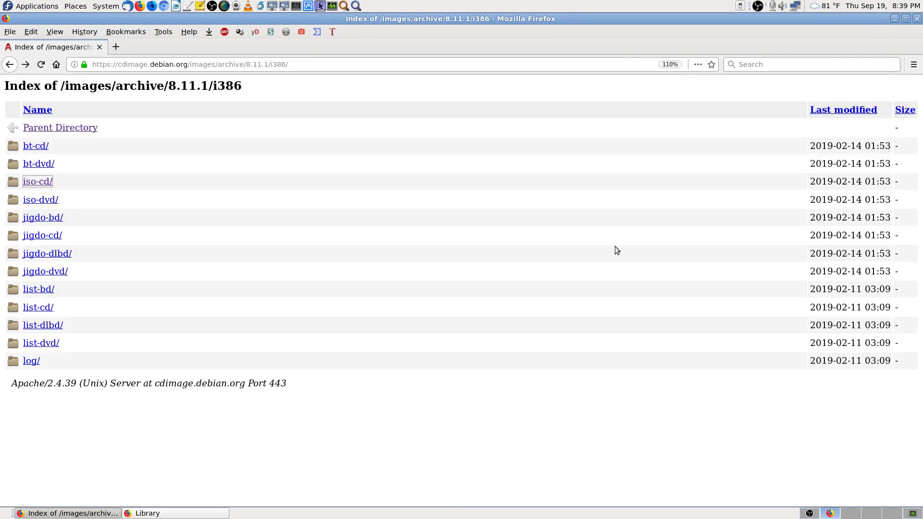
key(alt+Left)
key(alt+Left)
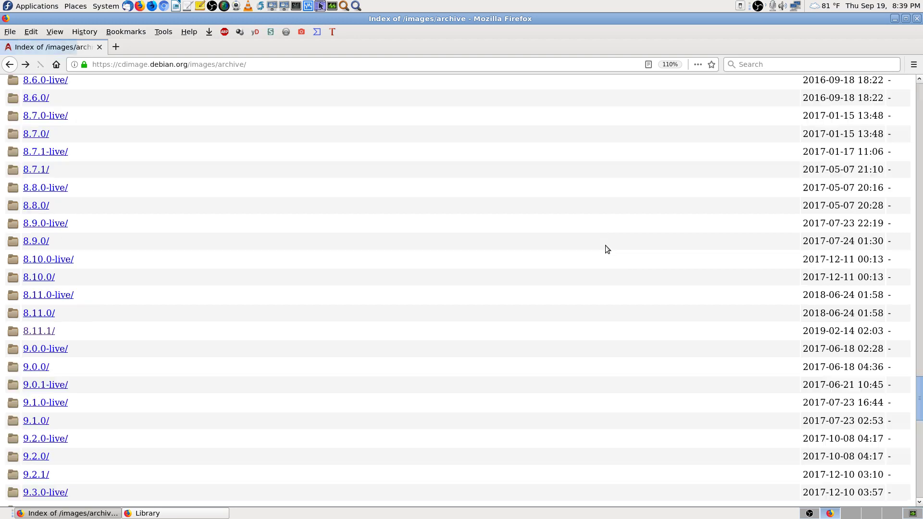
key(alt+Left)
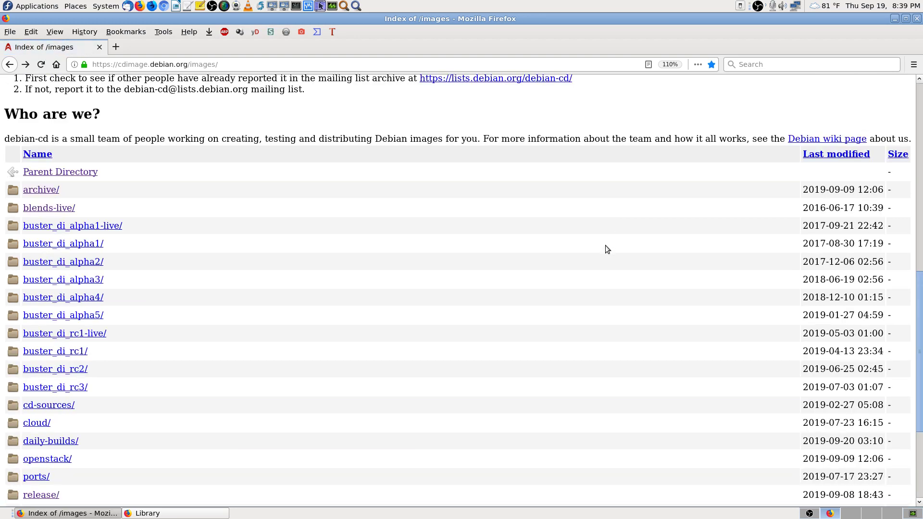
scroll(562, 262, up, 10)
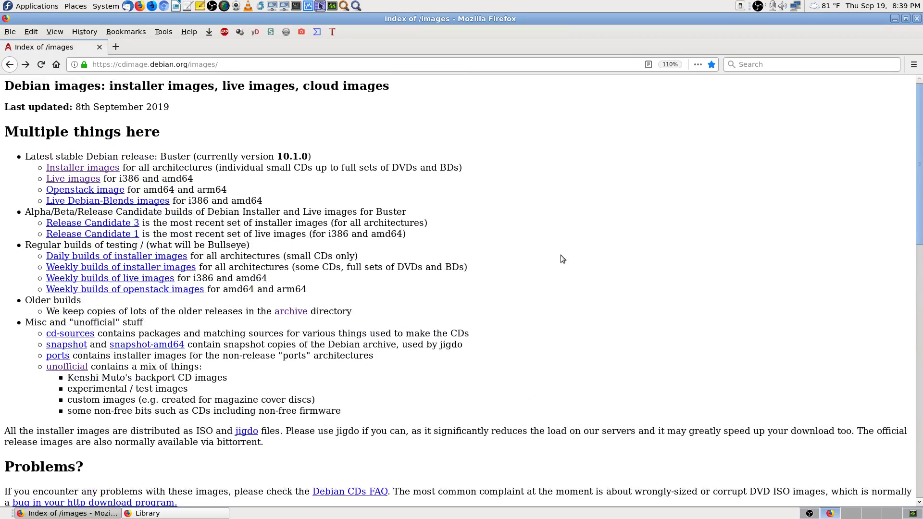
key(alt+Right)
click(919, 115)
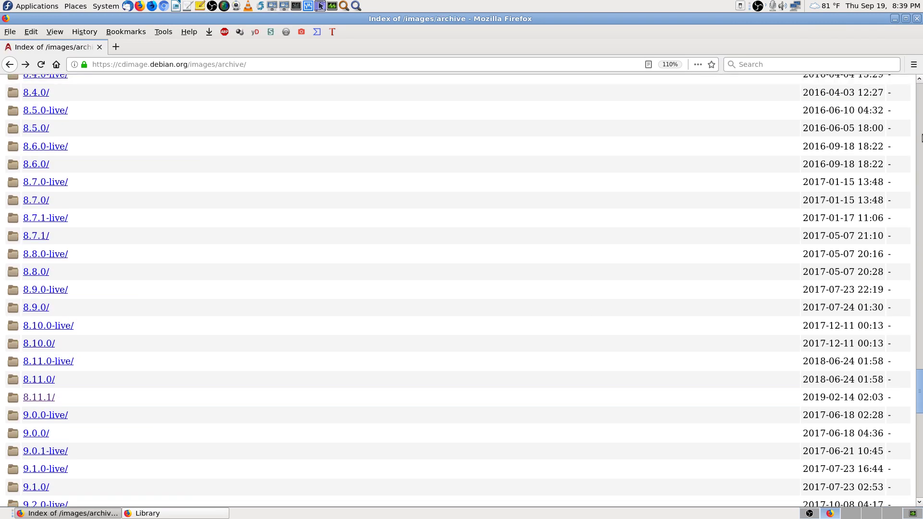
click(920, 114)
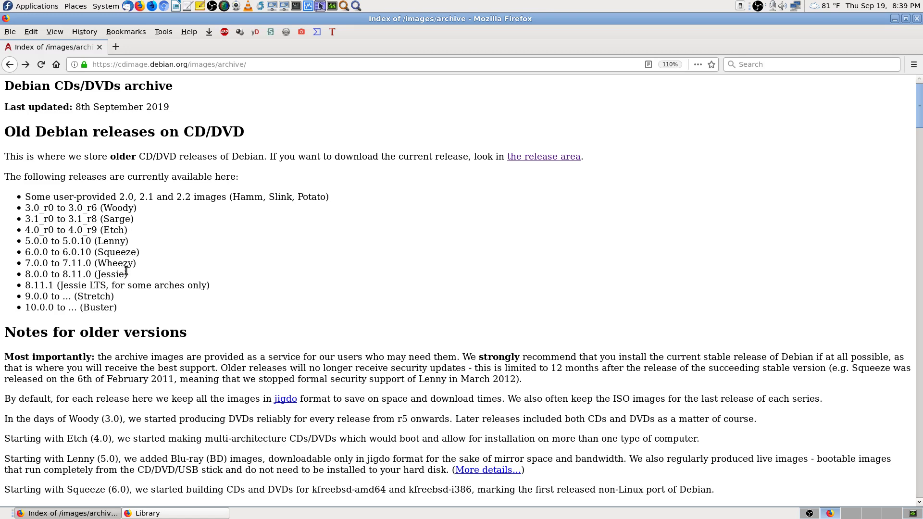
Step: Highlight the 8.11.1 Jessie LTS line, then bring the bookmarks Library forward
drag(130, 275, 98, 273)
click(97, 273)
click(770, 62)
click(173, 513)
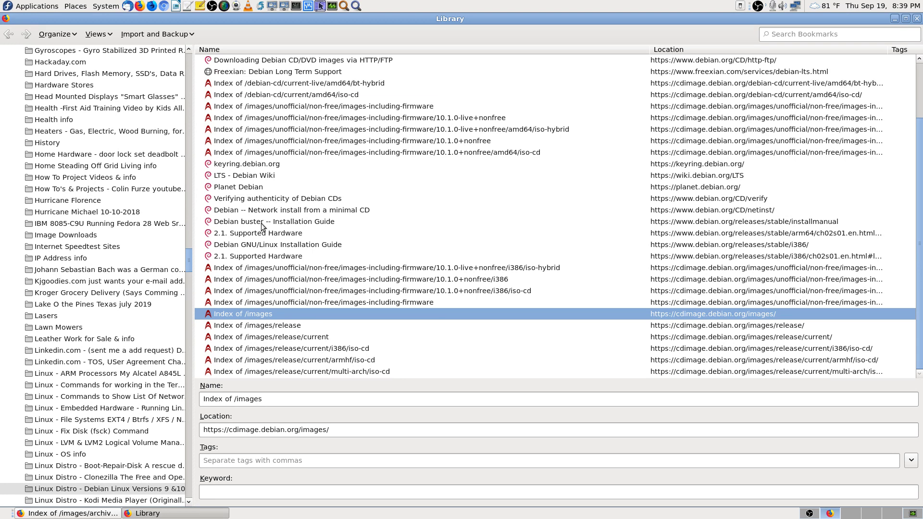
Step: Filter bookmarks by 'debian 8' and open the Debian GNU/Linux Installation Guide bookmark
click(783, 34)
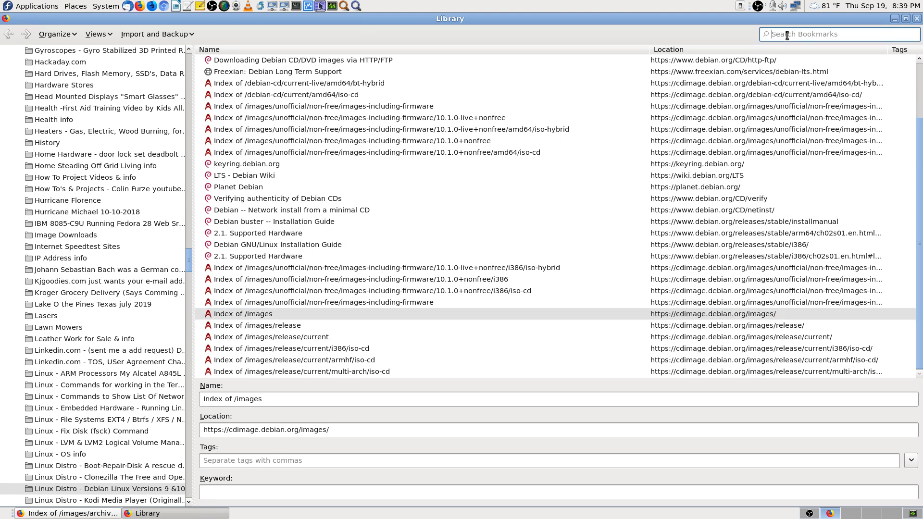
text(debian 8)
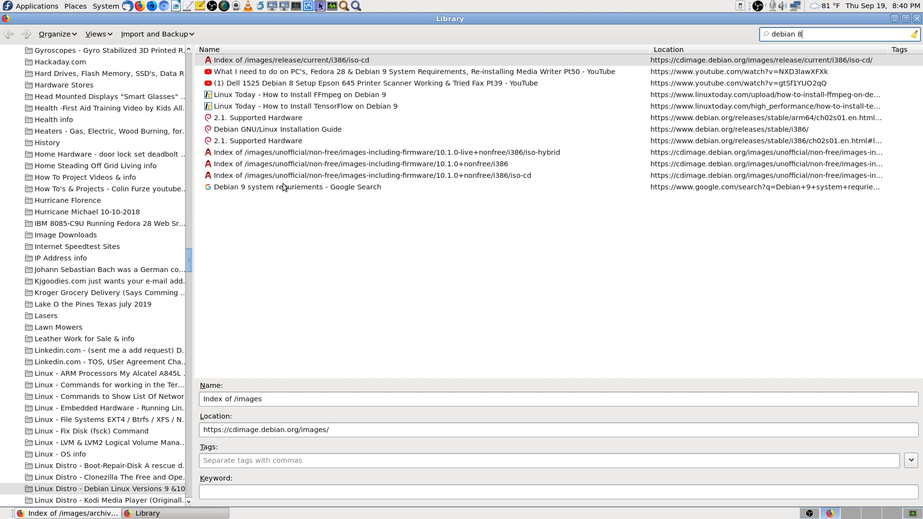
double_click(315, 133)
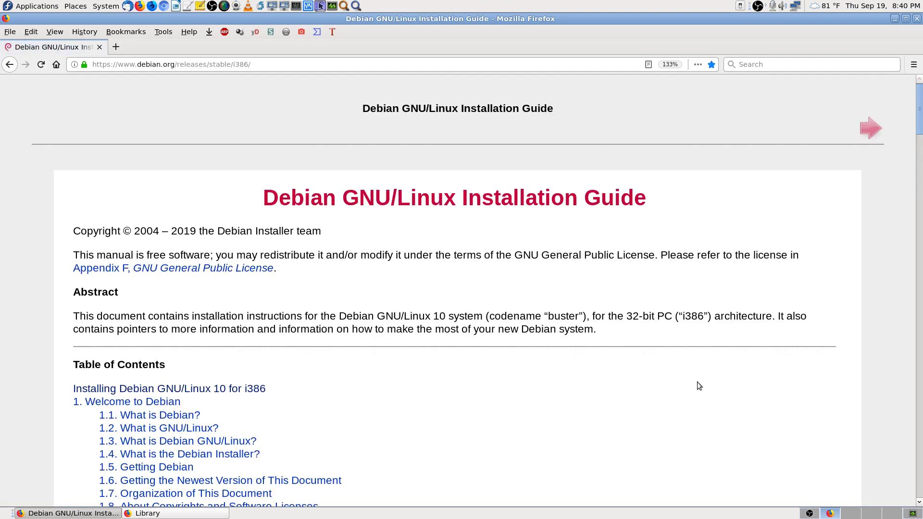
Step: Search the installation guide page for 'Jessie'
scroll(698, 383, down, 2)
key(ctrl+f)
text(Jessie)
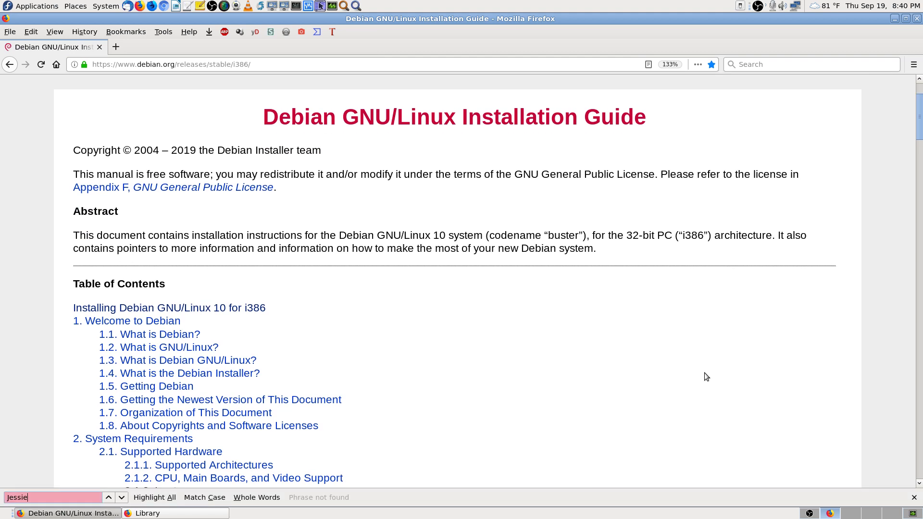
scroll(705, 373, down, 6)
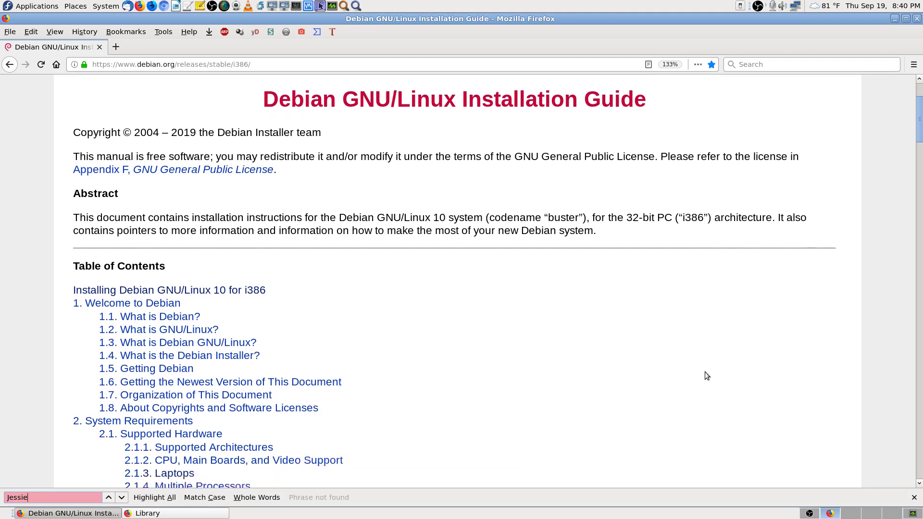
scroll(704, 373, up, 7)
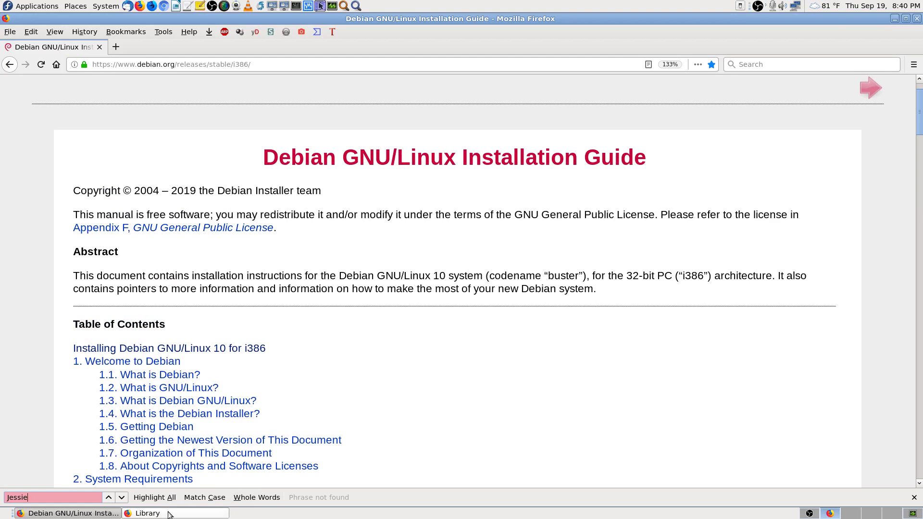
Step: Open the arm64 '2.1. Supported Hardware' bookmark and check armhf in the architectures table
click(176, 513)
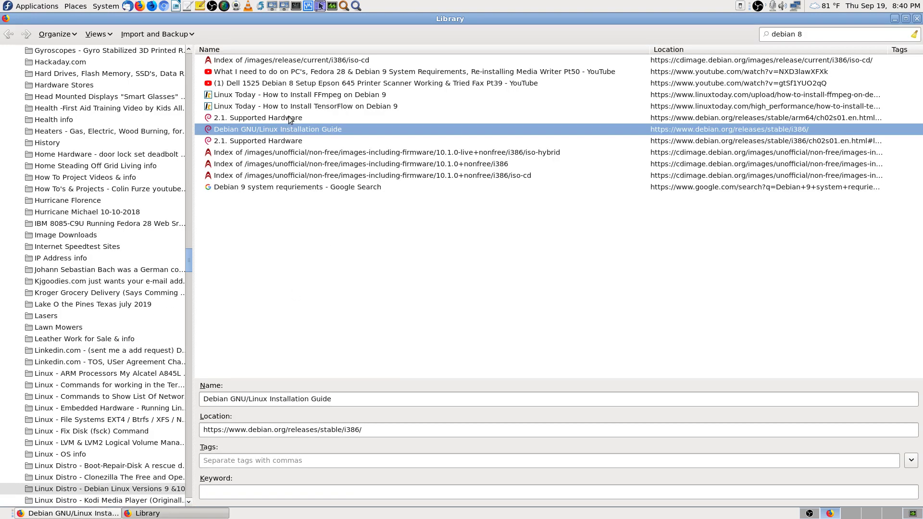
double_click(288, 118)
key(ctrl+f)
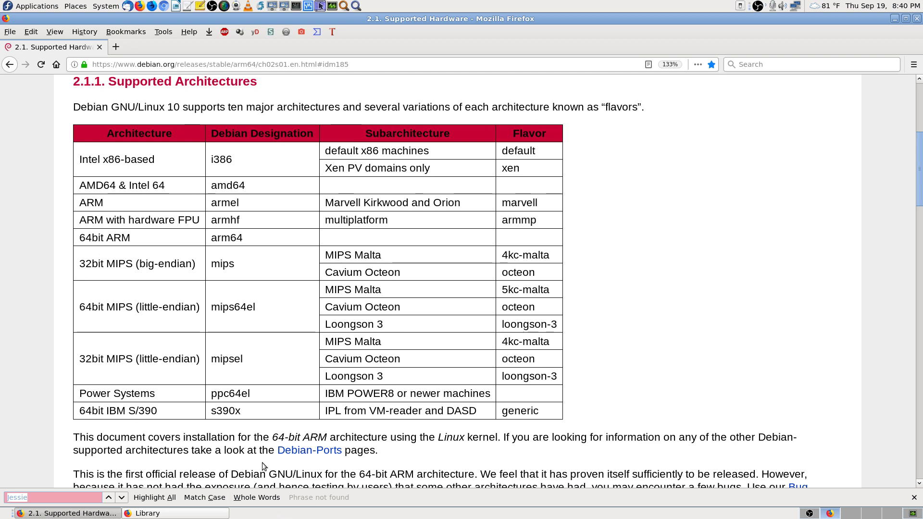
click(201, 513)
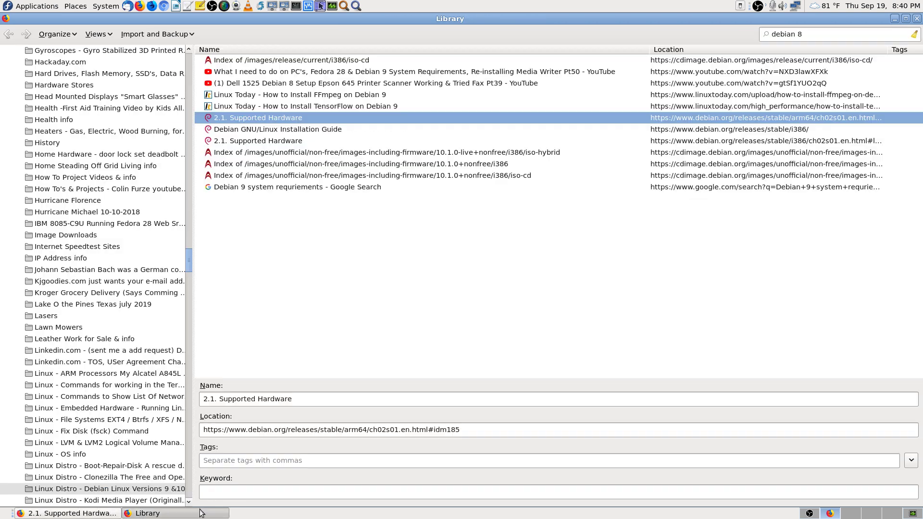
click(72, 513)
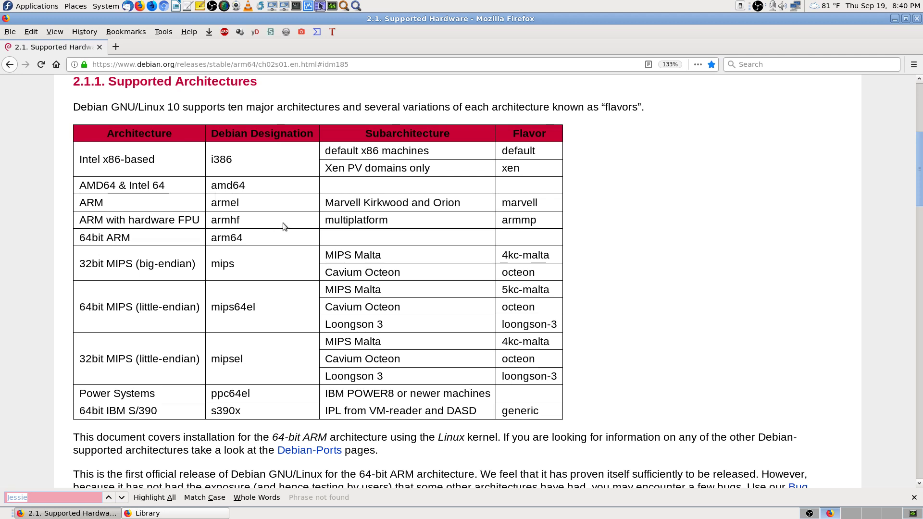
double_click(239, 222)
click(241, 219)
click(196, 514)
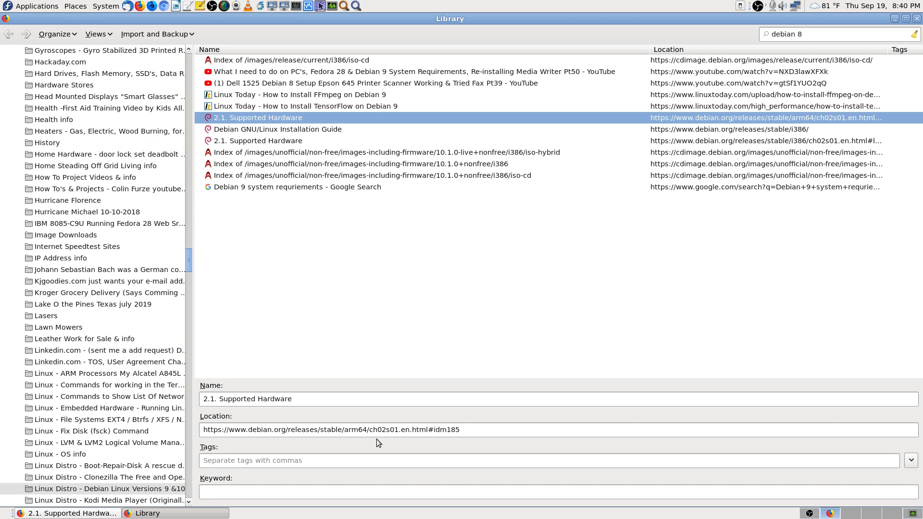
click(67, 513)
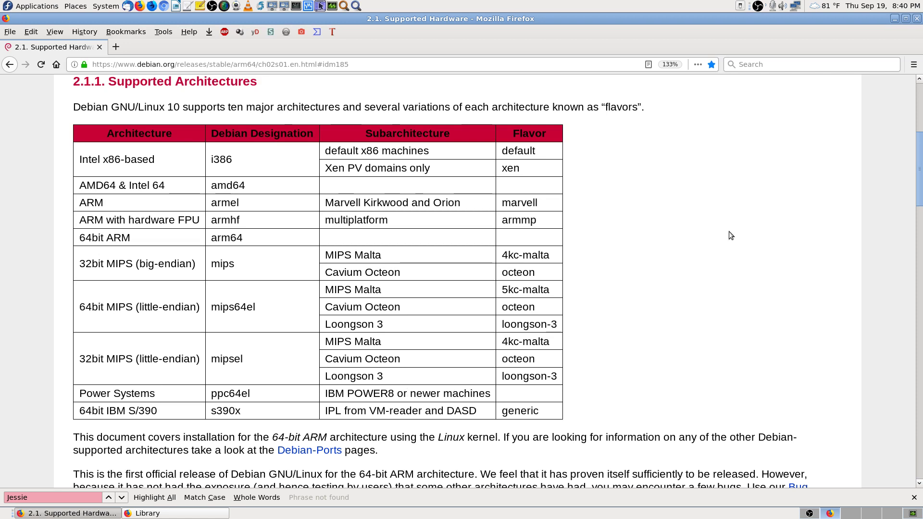
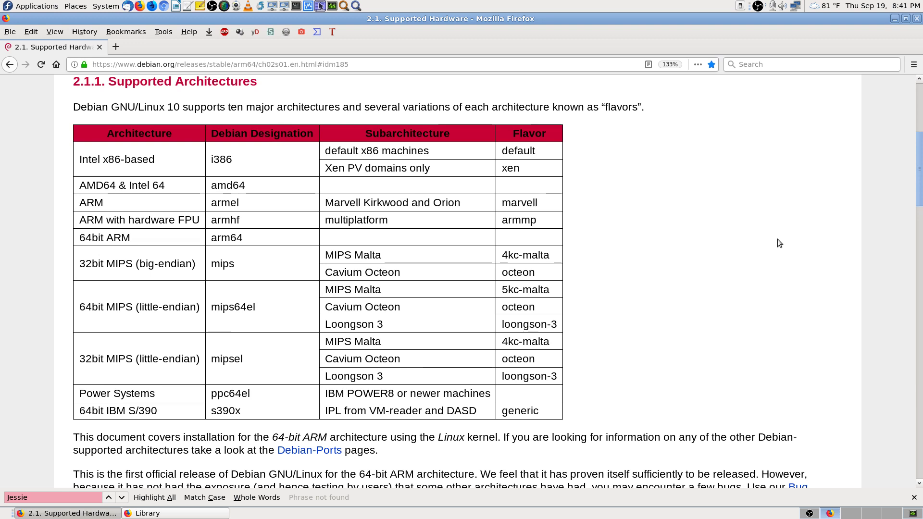
Step: Reopen the Debian GNU/Linux Installation Guide bookmark from the bookmarks Library
scroll(690, 171, up, 5)
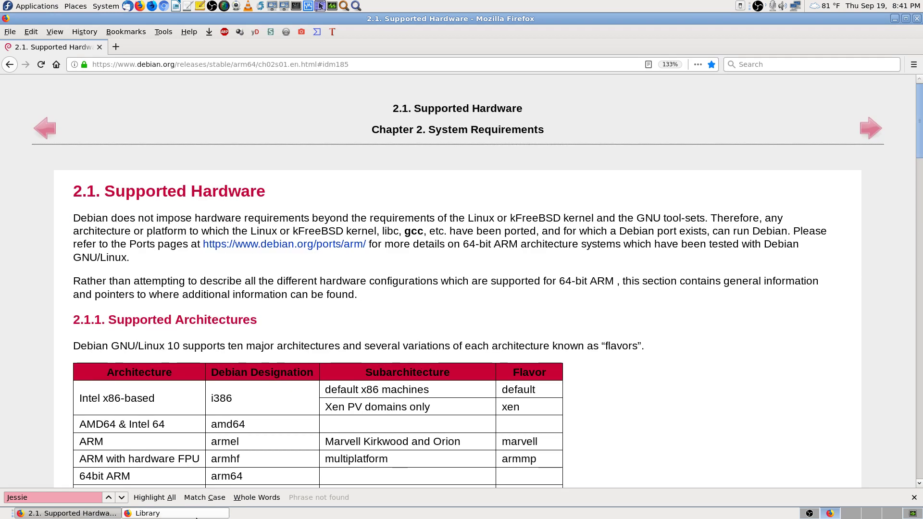
click(176, 513)
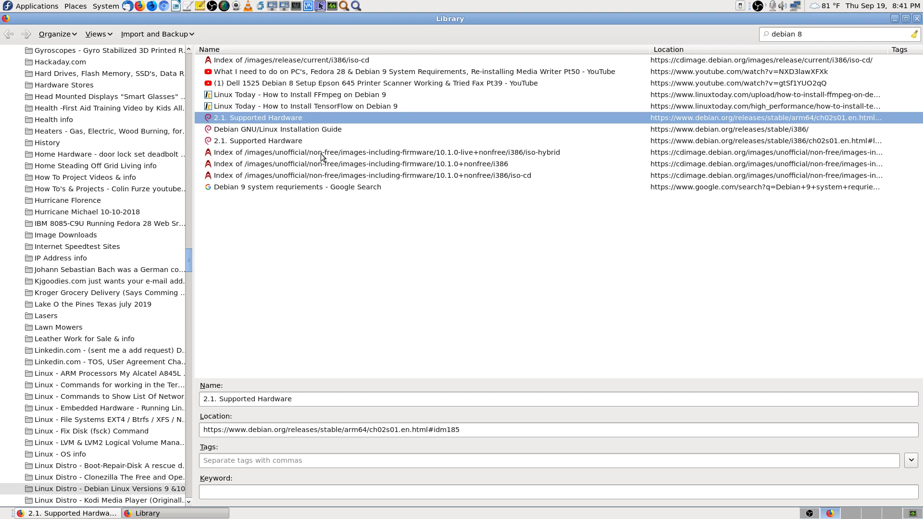
double_click(329, 129)
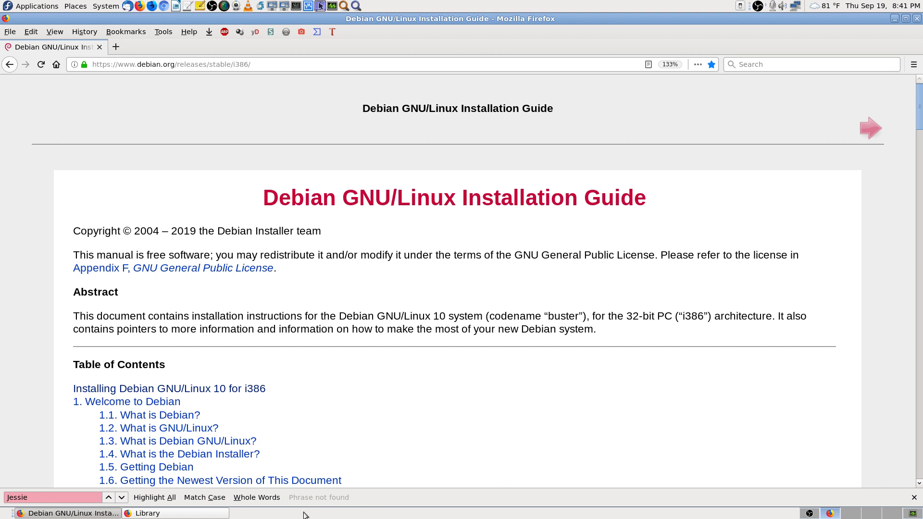
Step: Clear the 'debian 8' bookmark search and select the Verifying authenticity of Debian CDs bookmark
click(175, 513)
click(838, 35)
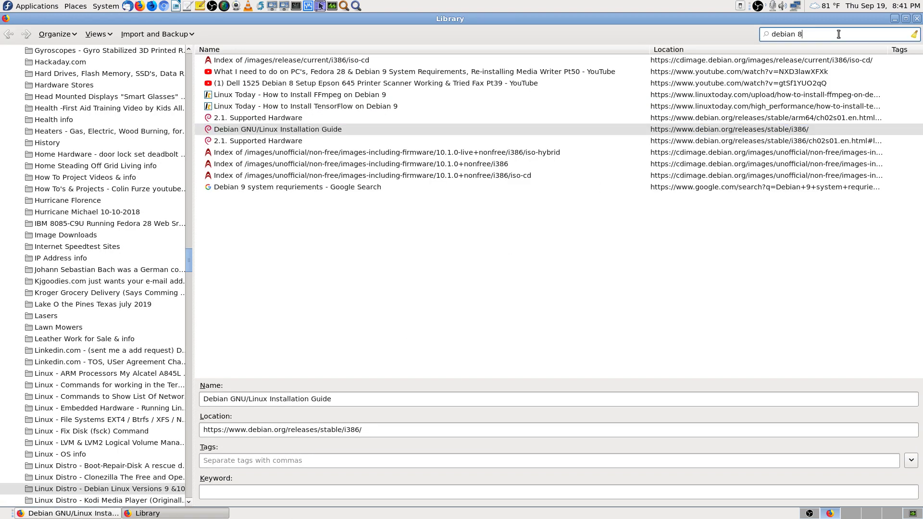
key(Escape)
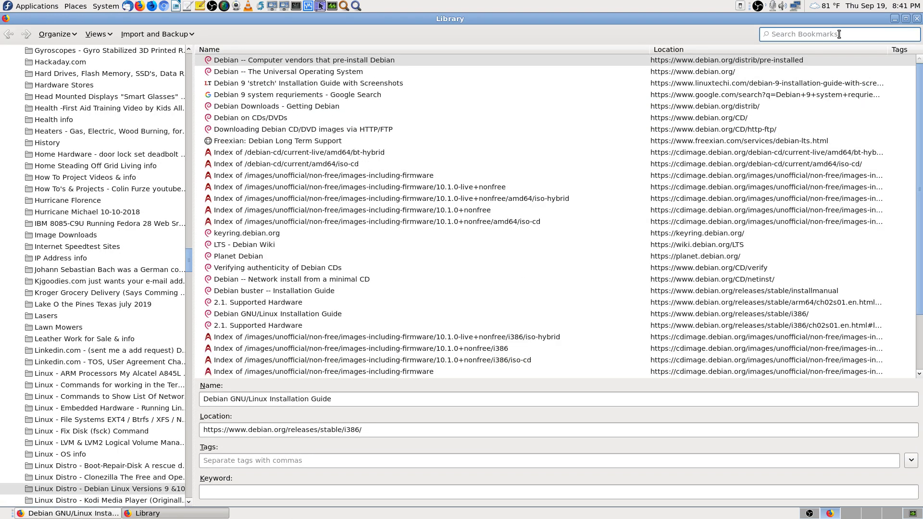
click(110, 491)
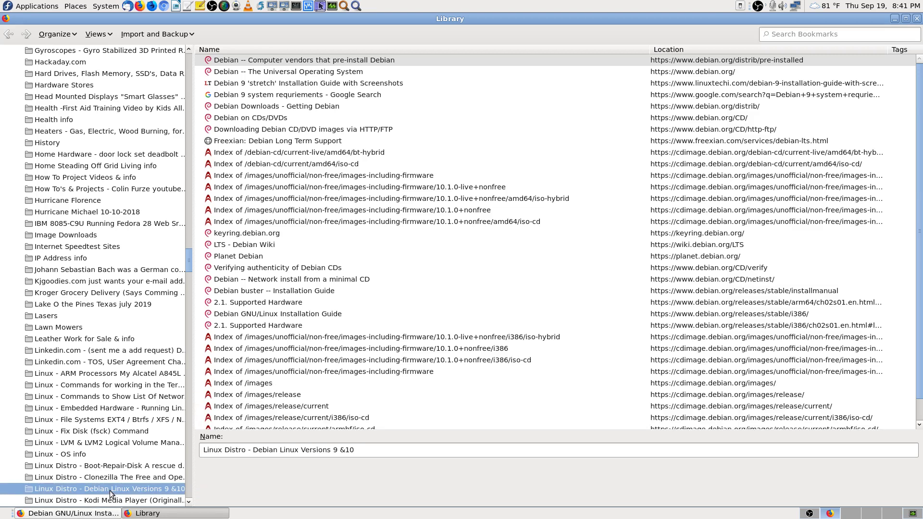
right_click(110, 490)
key(Escape)
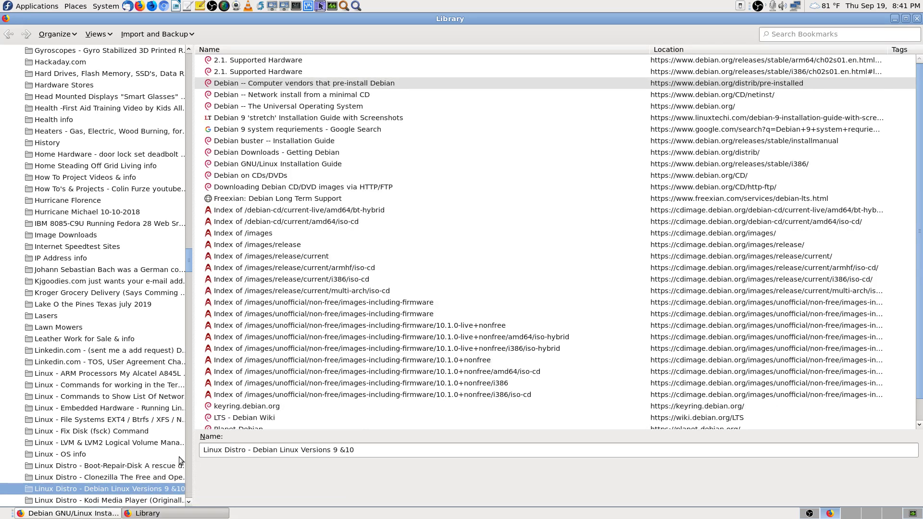
scroll(412, 251, down, 1)
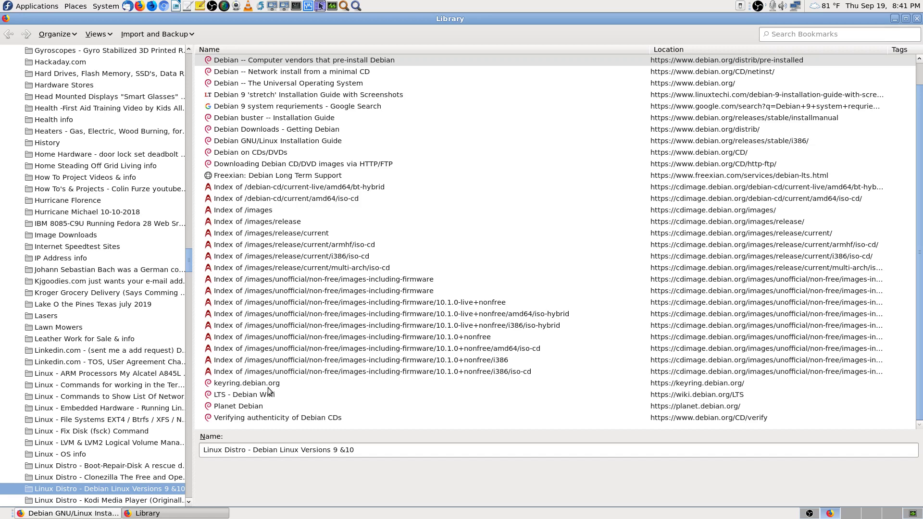
click(264, 419)
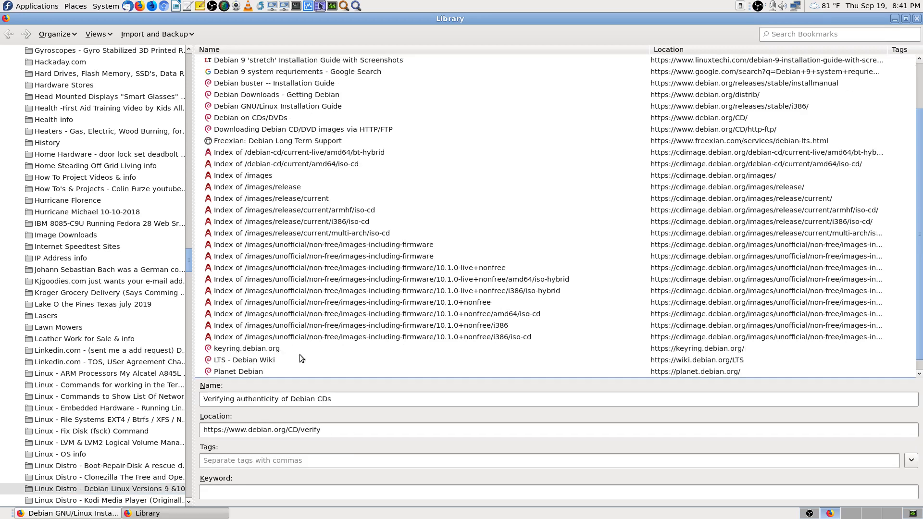
Step: Open the Verifying authenticity of Debian CDs page and skim it
double_click(291, 371)
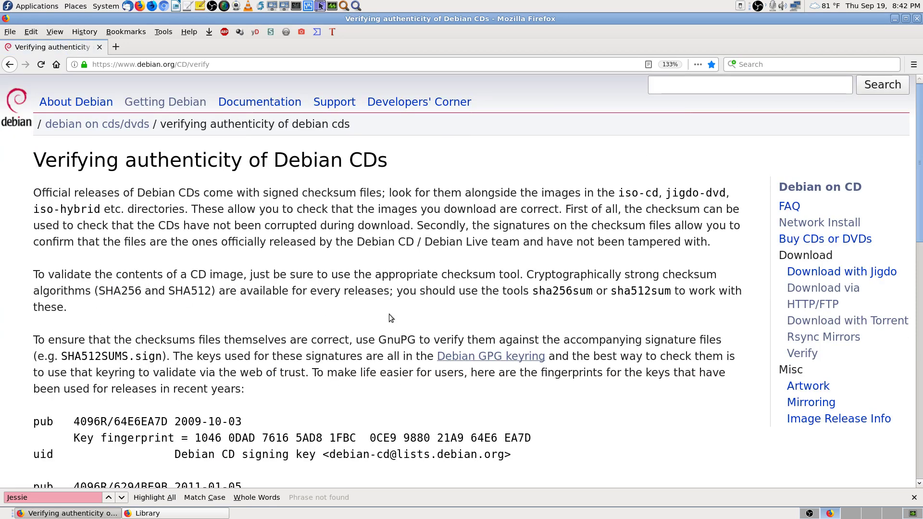
scroll(571, 370, down, 3)
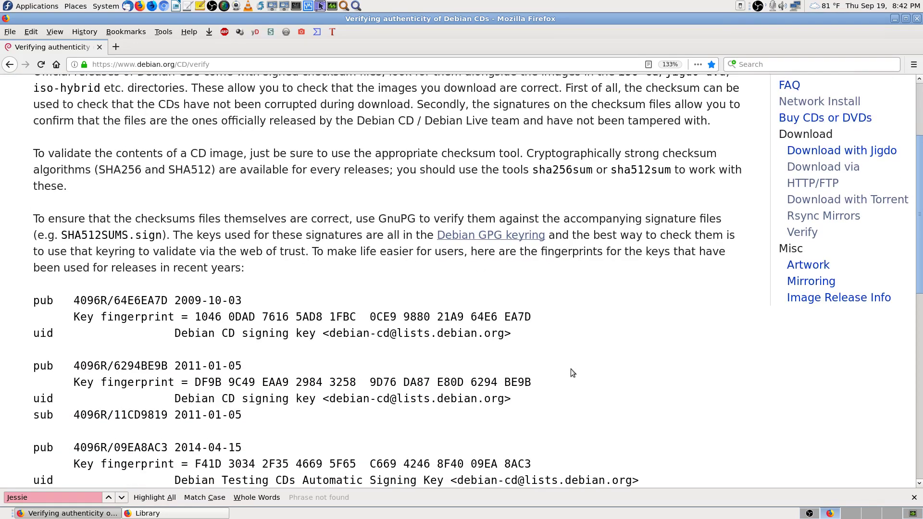
scroll(570, 368, up, 3)
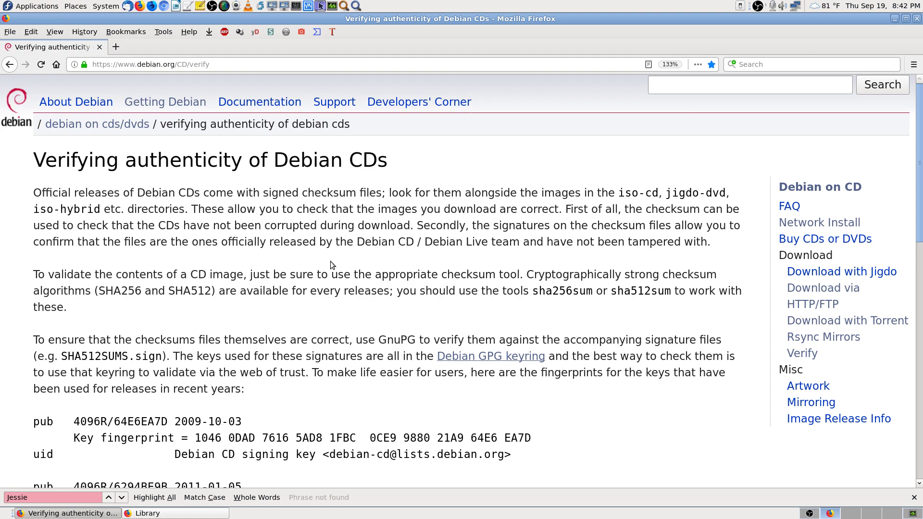
scroll(385, 264, down, 5)
scroll(388, 264, up, 5)
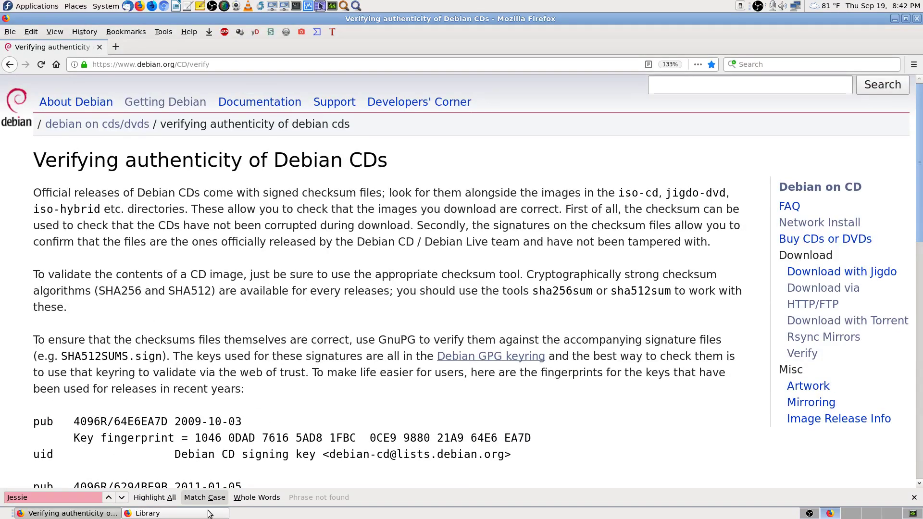
click(207, 514)
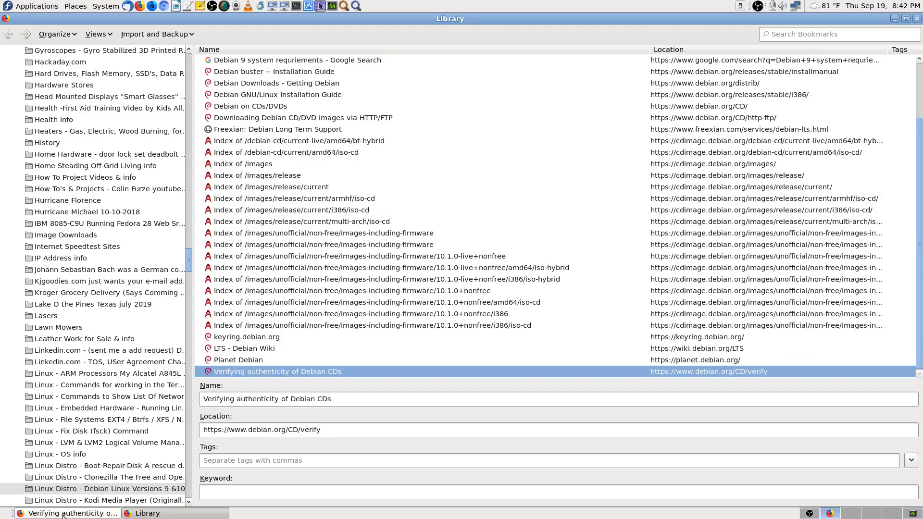
click(106, 514)
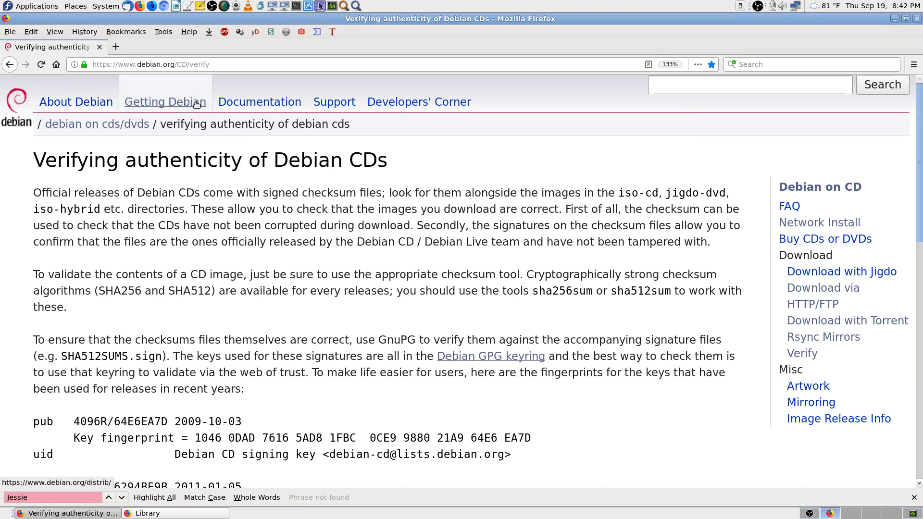
Step: Go to the Getting Debian page and scroll through its download options
click(178, 103)
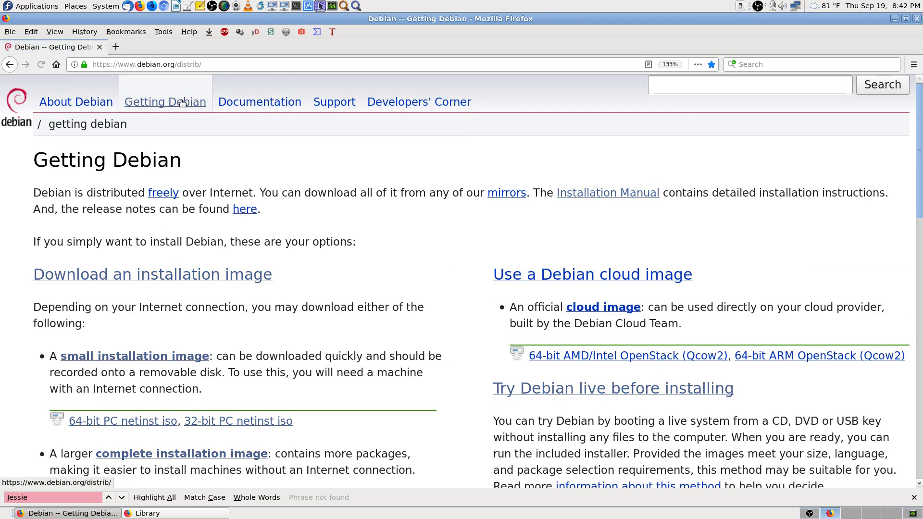
scroll(460, 325, down, 3)
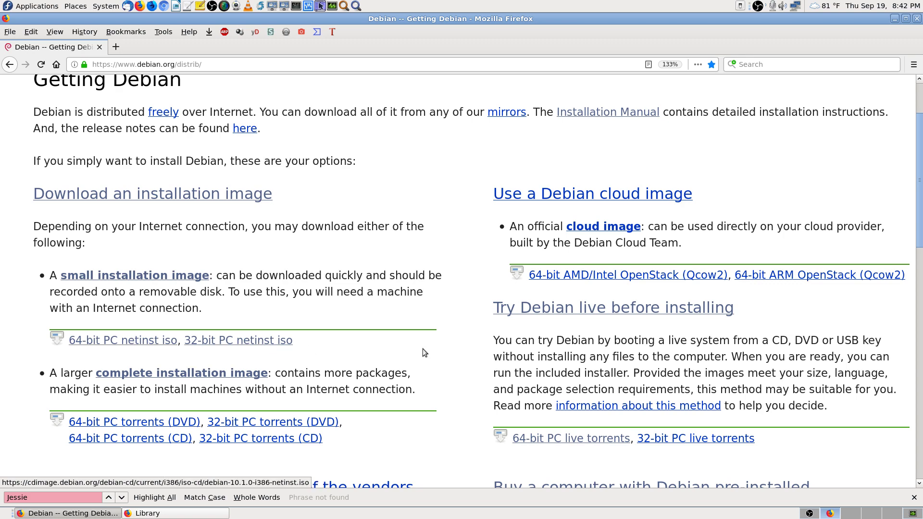
scroll(424, 353, down, 3)
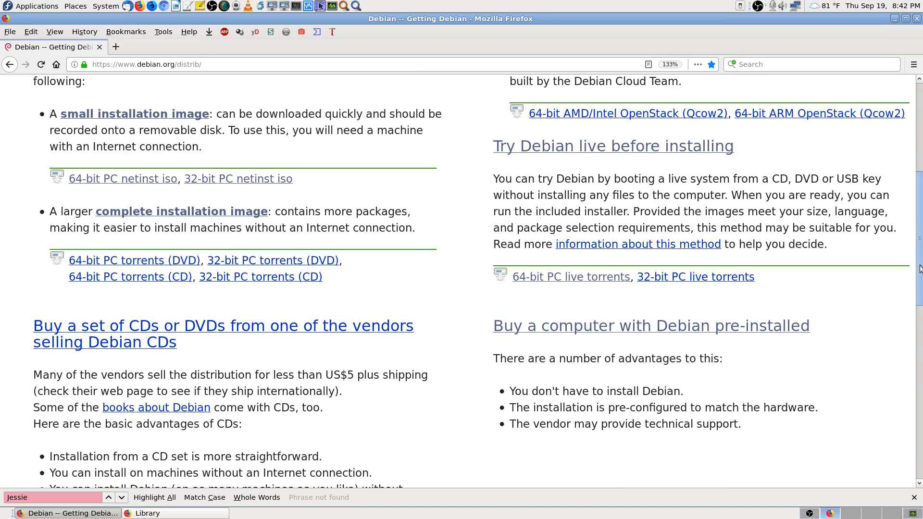
scroll(919, 268, down, 3)
scroll(545, 245, up, 8)
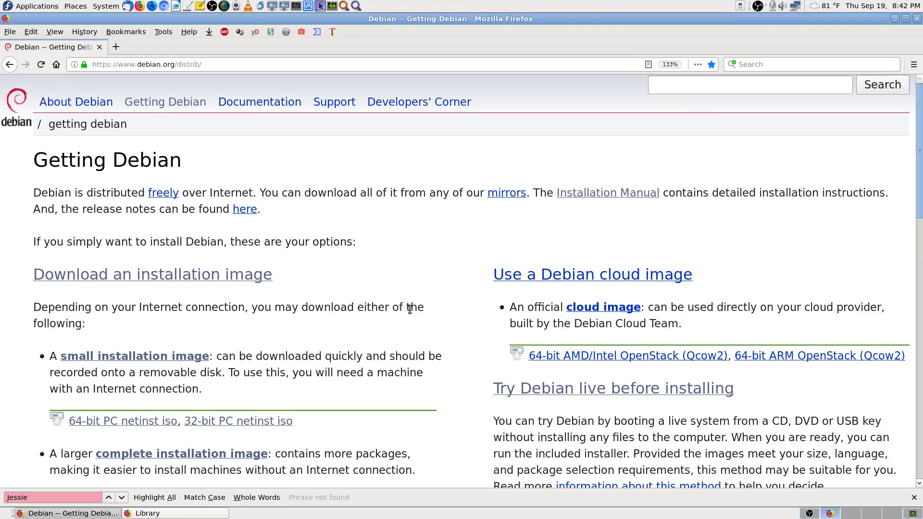
scroll(465, 407, down, 10)
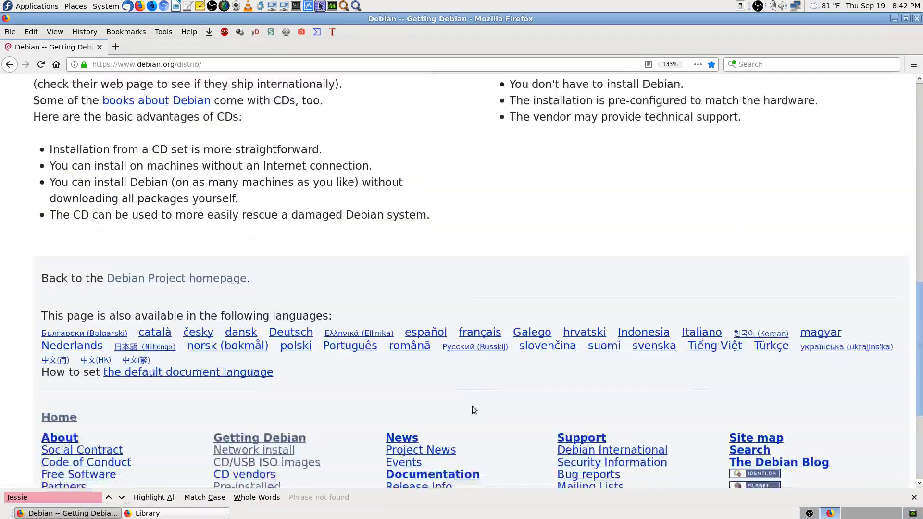
scroll(476, 407, down, 4)
scroll(490, 235, up, 13)
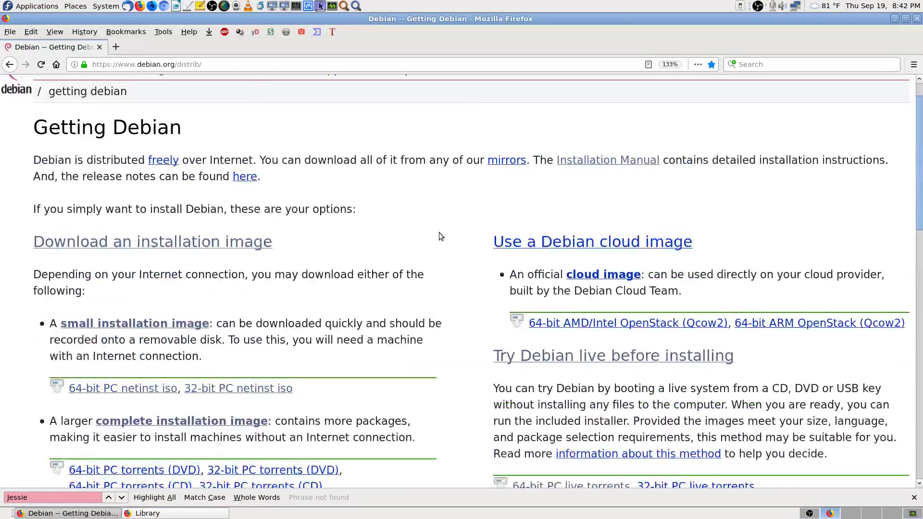
scroll(440, 236, up, 1)
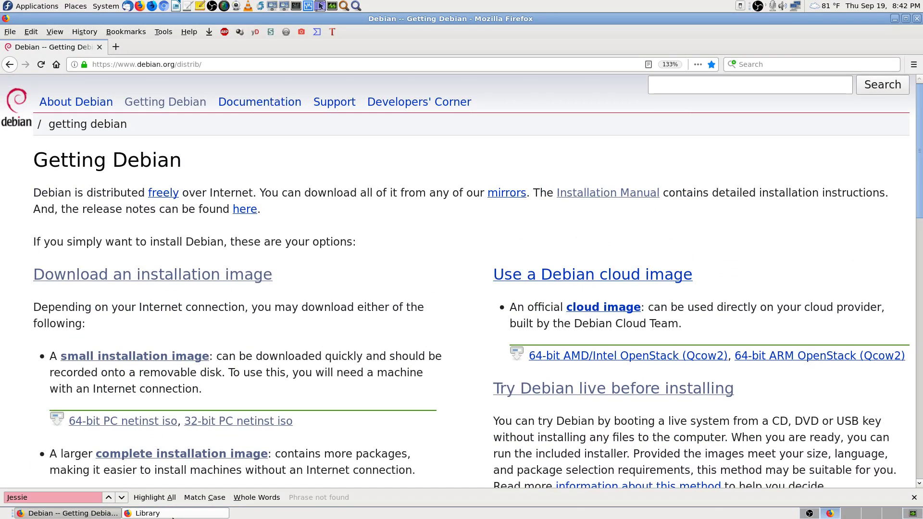
Step: Search the Debian website for 'Jessie Apps', then refine it to 'Jessie App list'
click(693, 87)
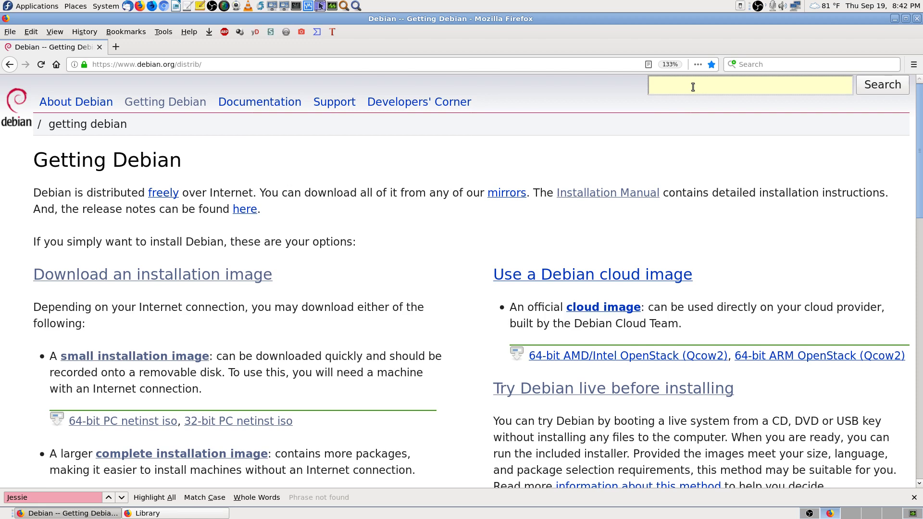
text(Jessie)
text(Apps)
key(Return)
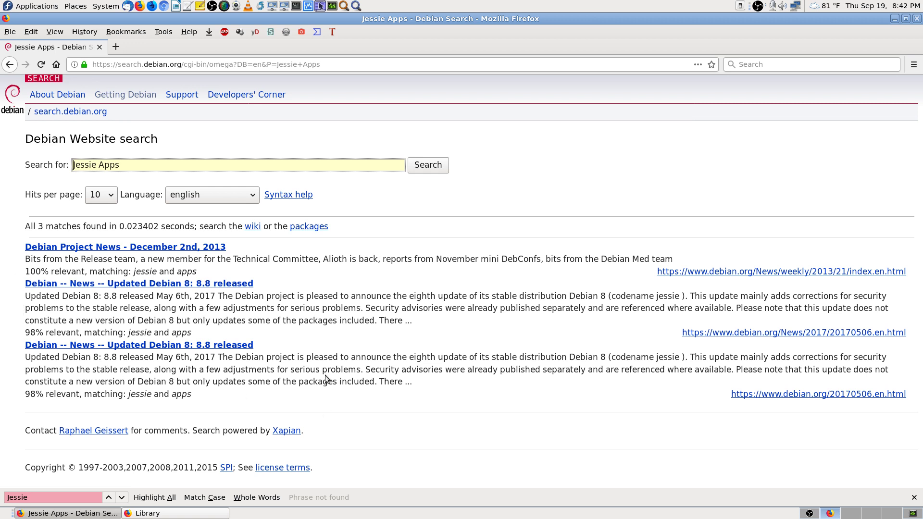
key(BackSpace)
text(list)
key(Return)
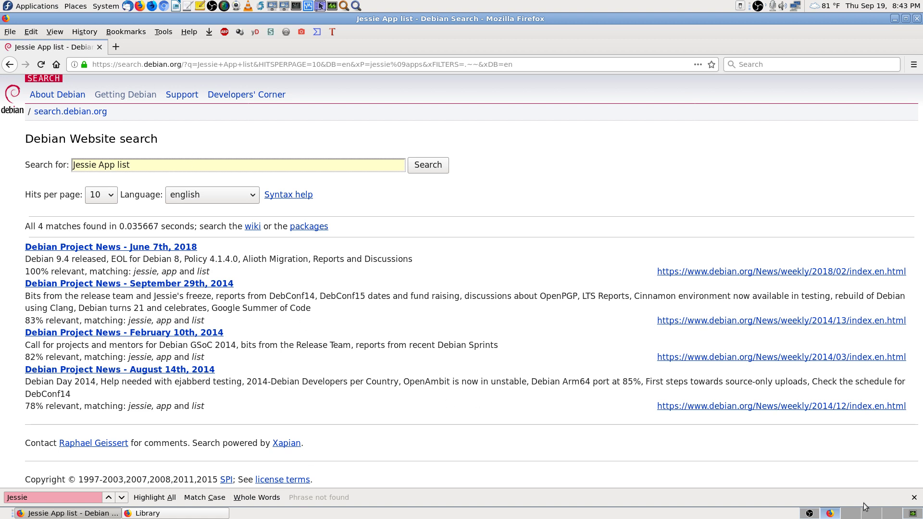
Step: Close the find bar and web-search for 'Debian 8 Jessie App list'
click(915, 498)
click(757, 64)
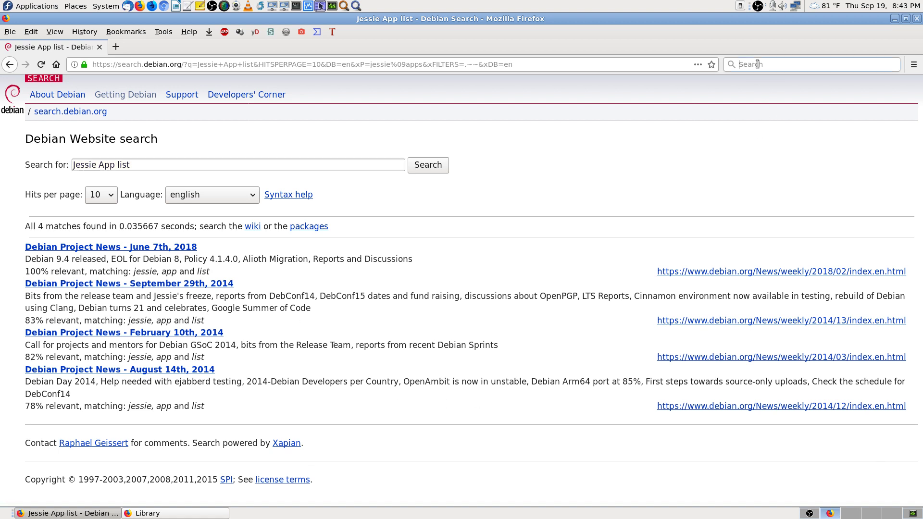
text(JessieDebian )
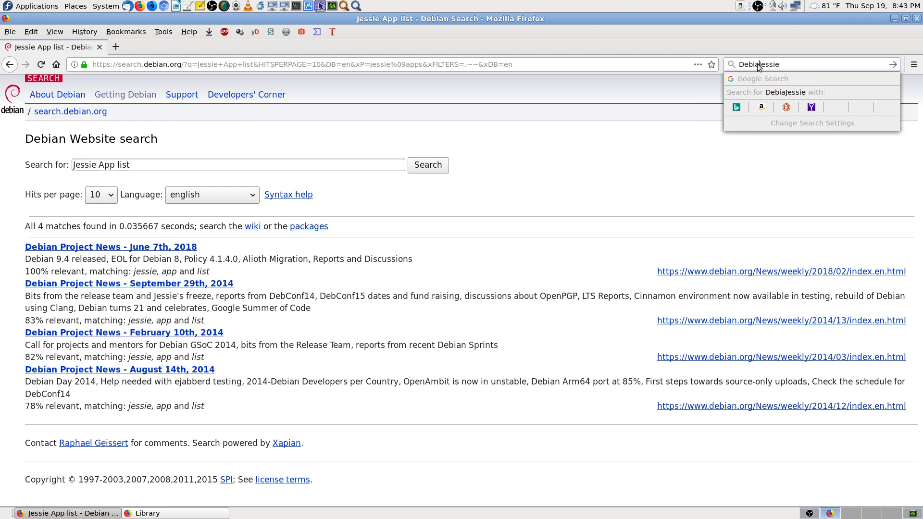
text(8 )
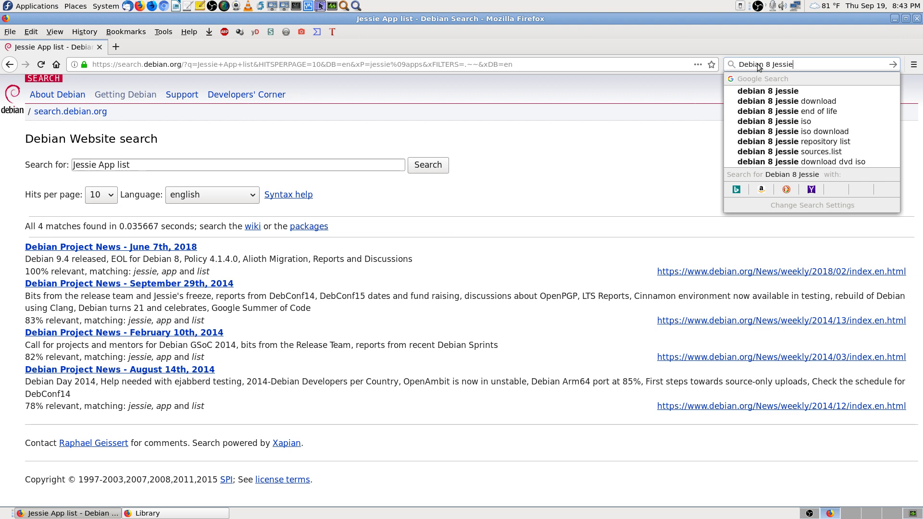
text( App list)
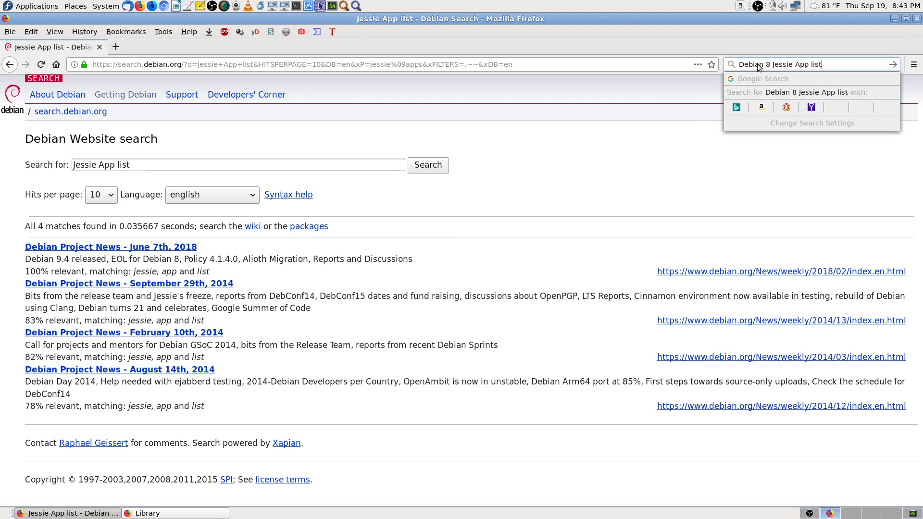
key(Return)
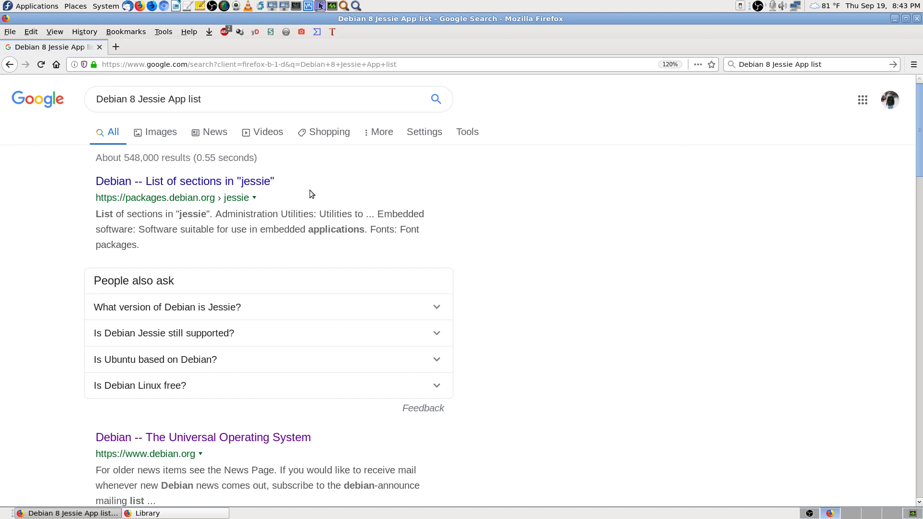
Step: Open the 'Debian -- Packages' result in a new tab and switch to it
scroll(595, 331, down, 8)
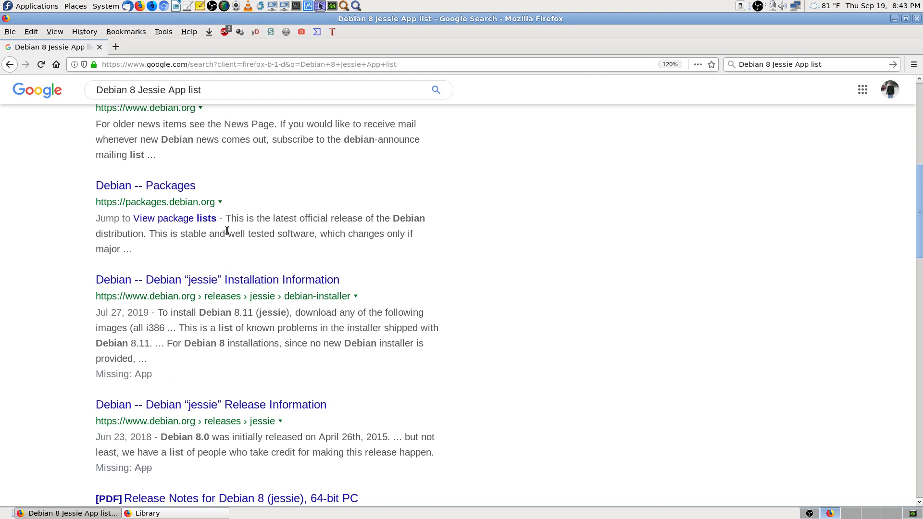
middle_click(182, 188)
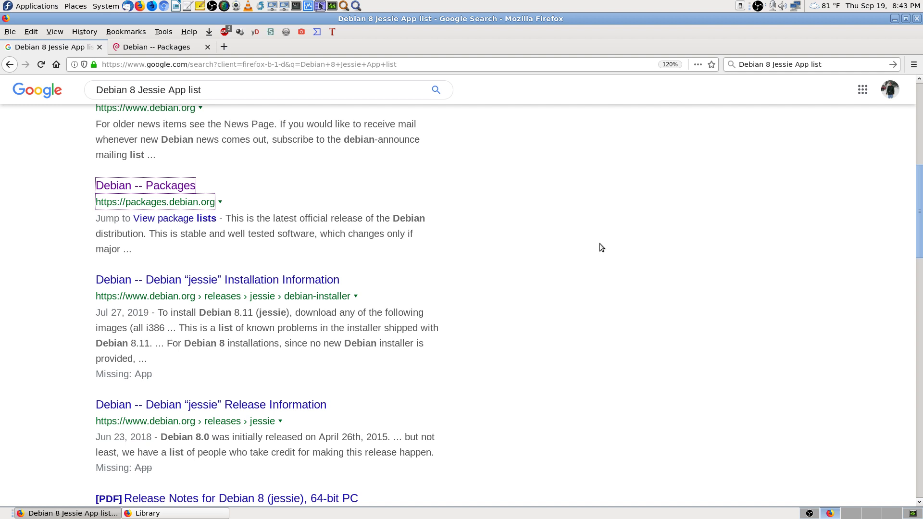
click(168, 47)
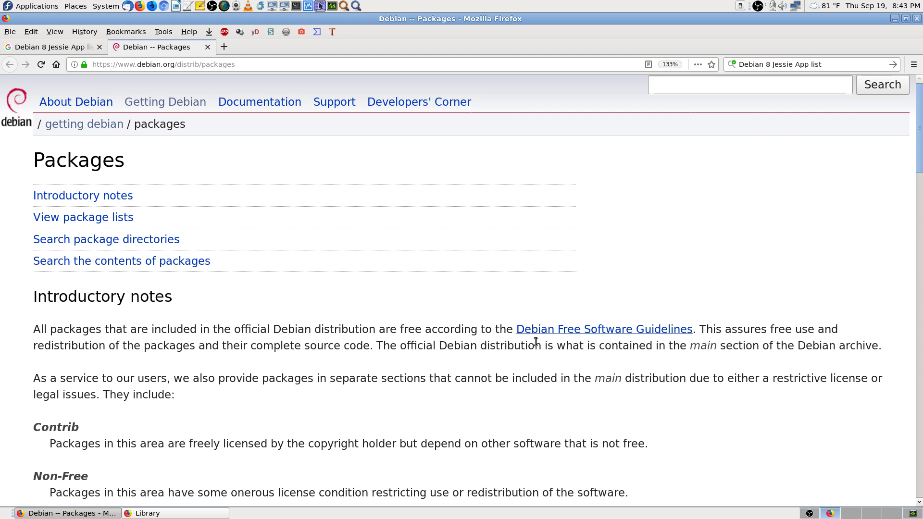
Step: Search the Packages page for 'firewal', then close the find bar and return to the top
scroll(789, 388, down, 5)
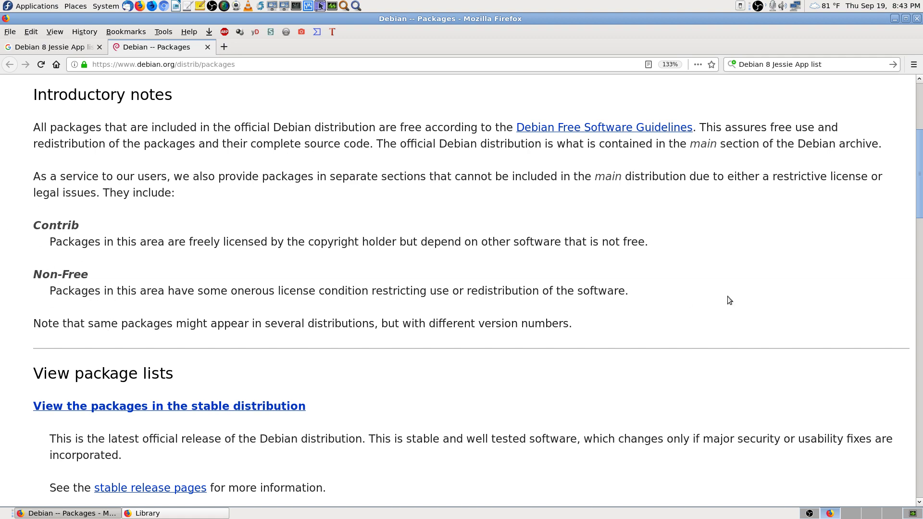
scroll(727, 296, down, 8)
key(ctrl+f)
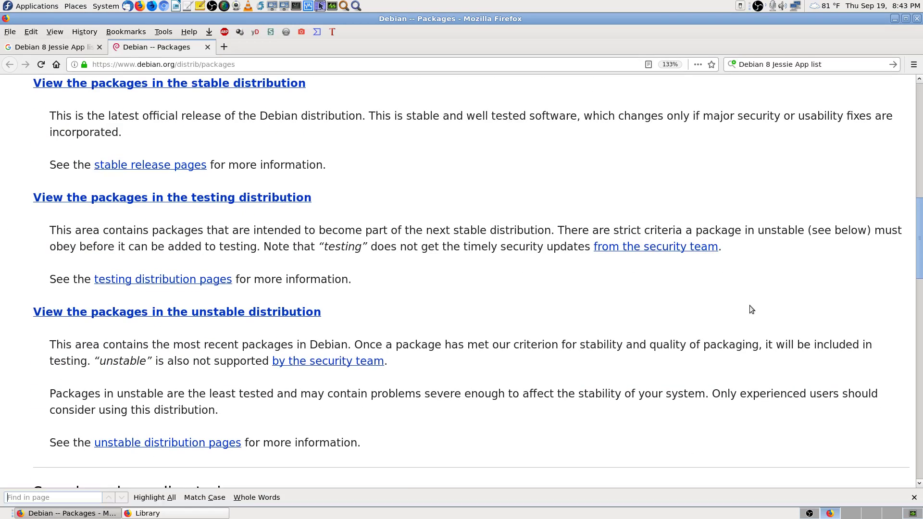
text(firewal)
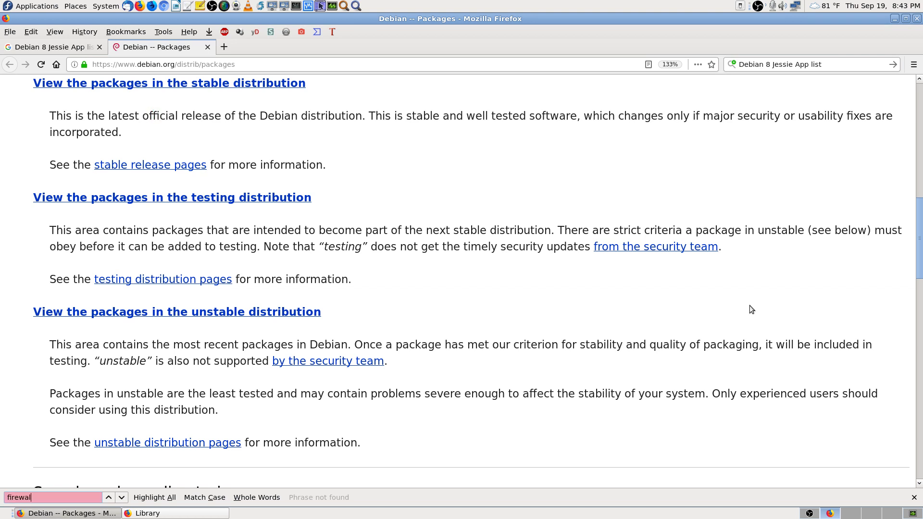
key(BackSpace)
key(BackSpace)
key(BackSpace)
key(BackSpace)
key(BackSpace)
key(BackSpace)
key(BackSpace)
key(Escape)
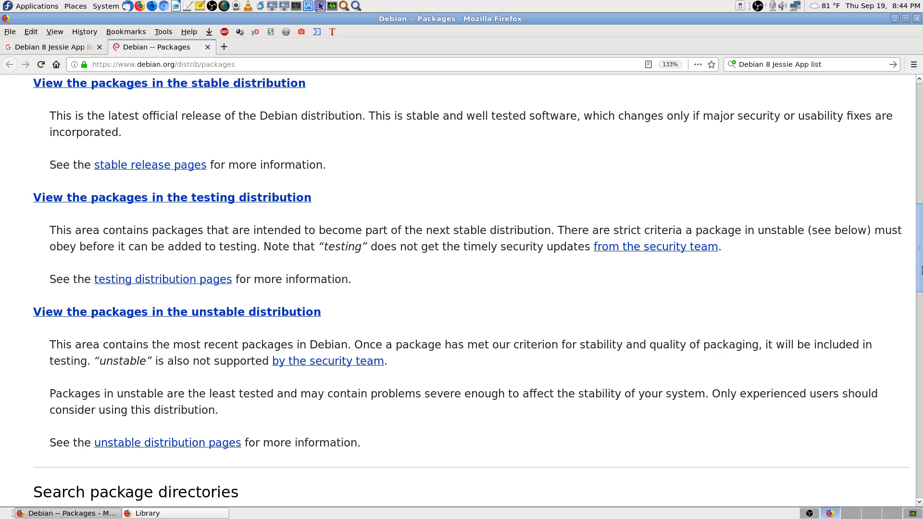
key(Home)
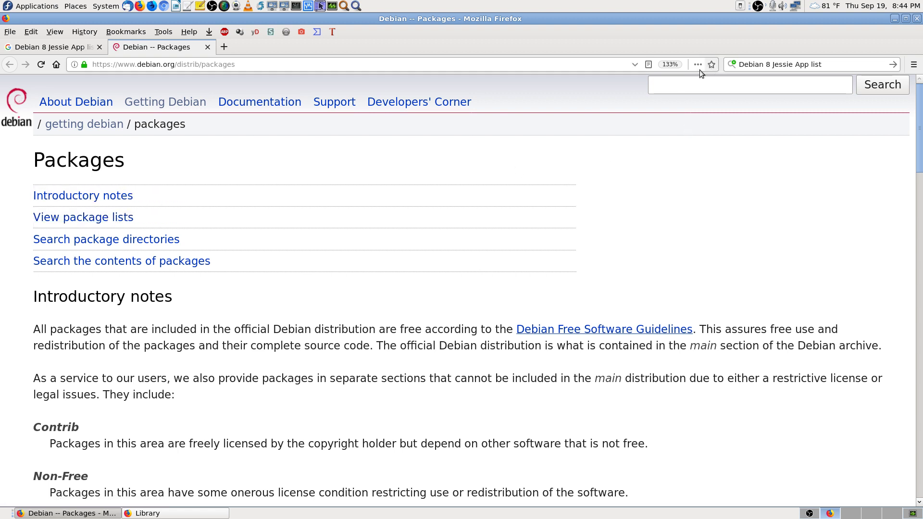
Step: Browse the View package lists section, return to the top, and bookmark the page
click(122, 220)
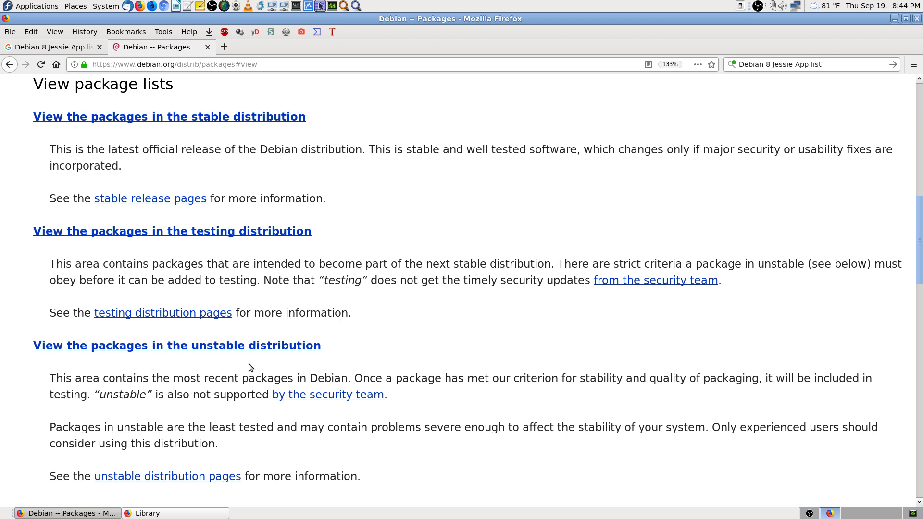
scroll(644, 442, down, 4)
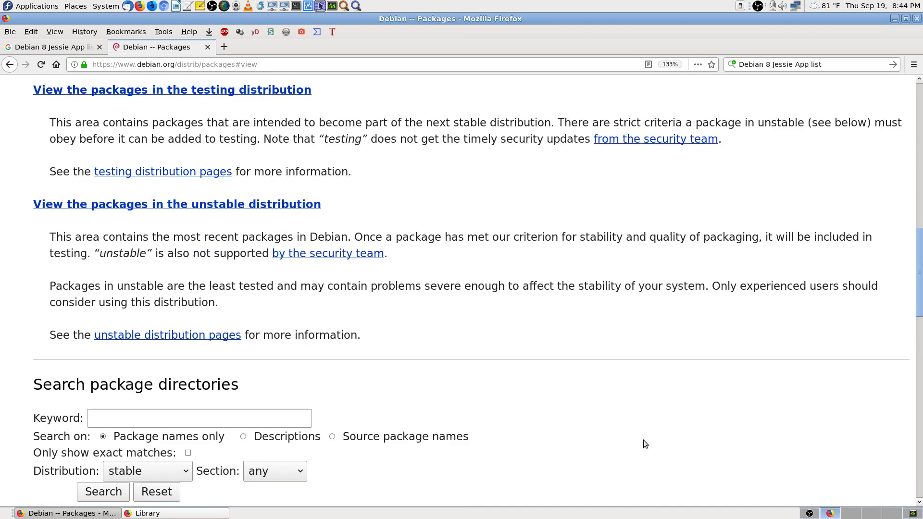
scroll(644, 441, down, 2)
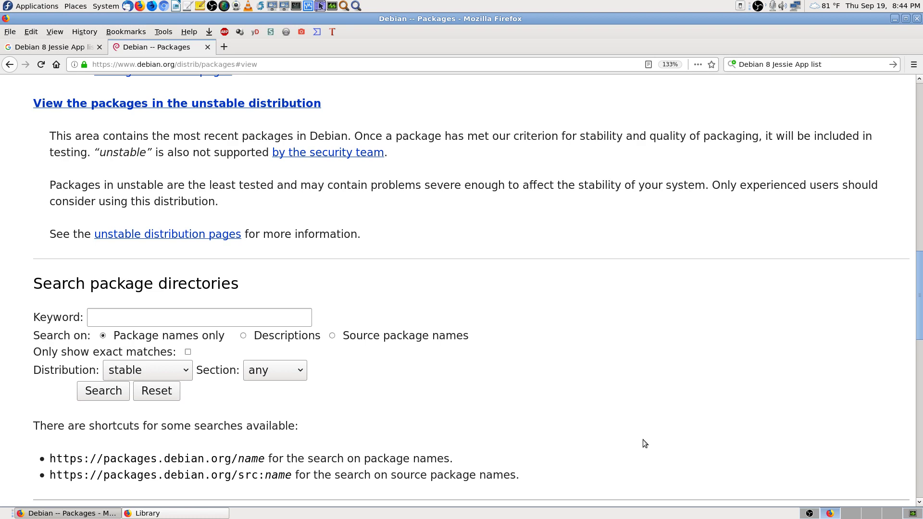
scroll(642, 439, down, 3)
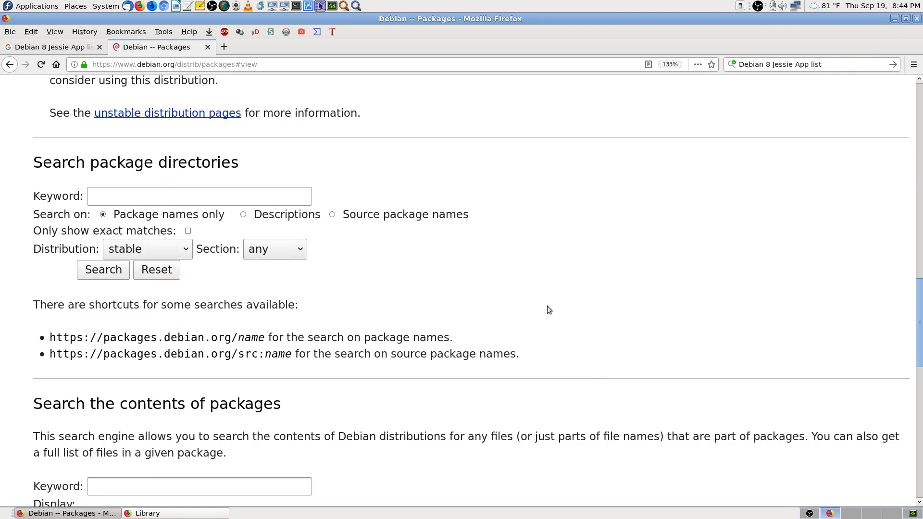
scroll(645, 306, down, 5)
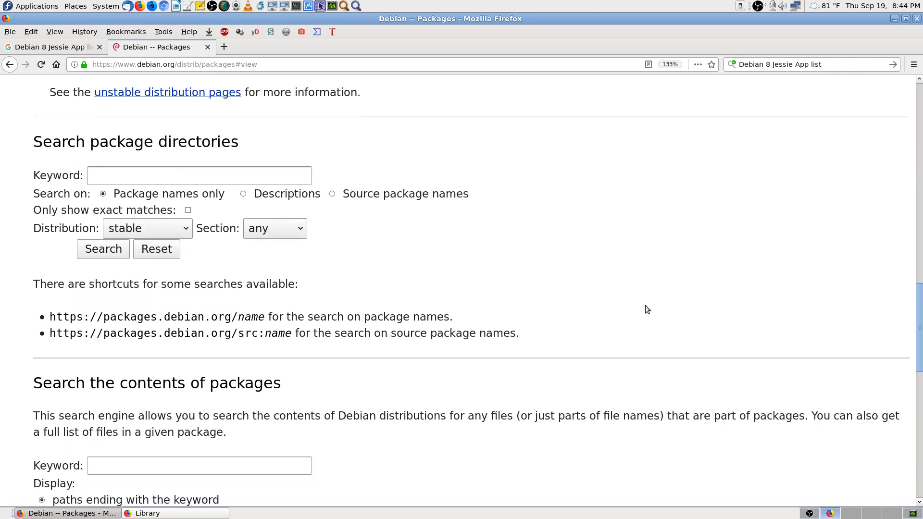
scroll(645, 306, up, 6)
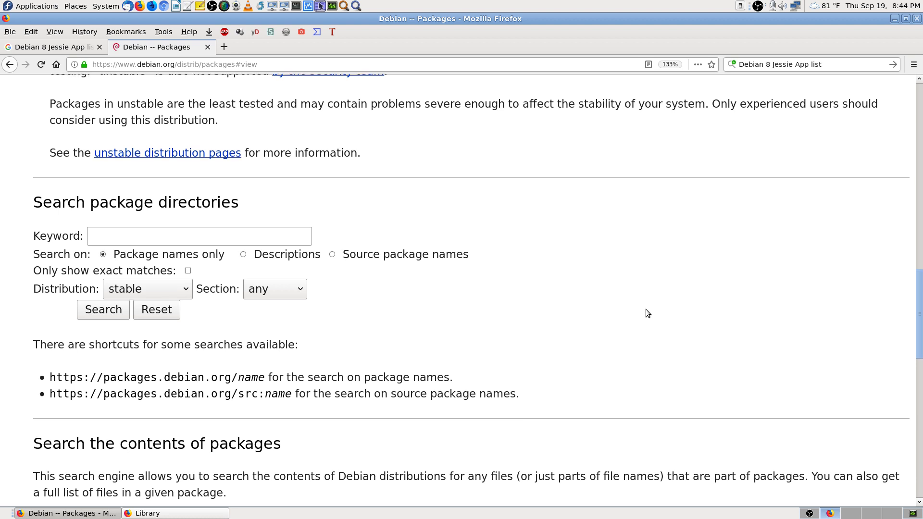
scroll(647, 309, down, 4)
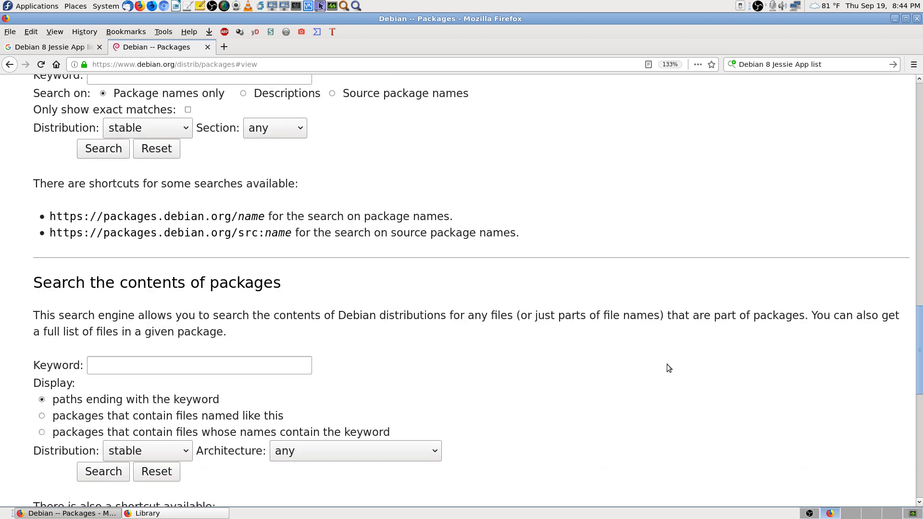
scroll(668, 367, down, 8)
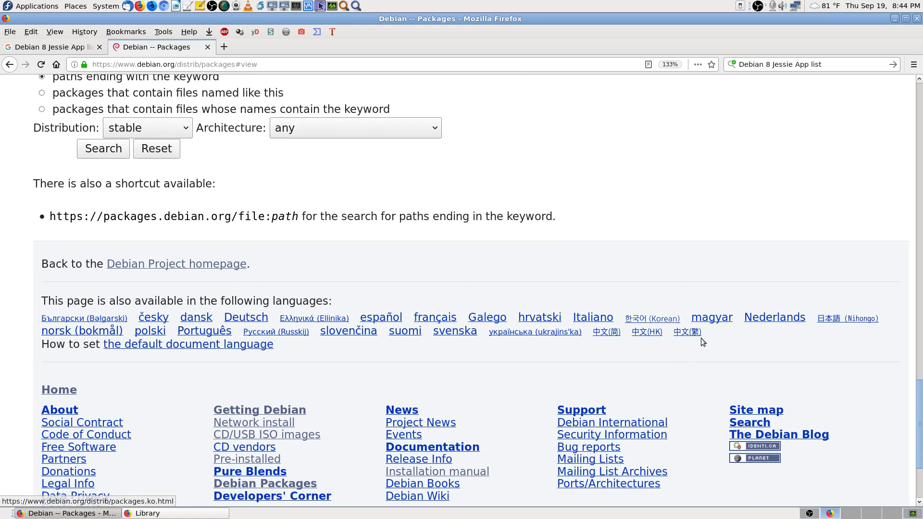
scroll(703, 332, up, 6)
scroll(769, 308, up, 10)
click(919, 115)
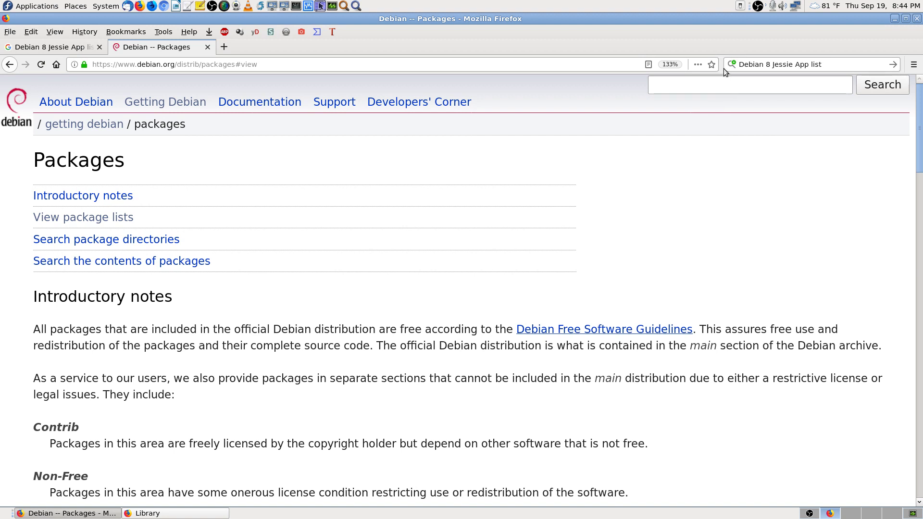
click(712, 64)
Step: File the 'Debian -- Packages' bookmark in the 'Linux Distro - Debian Linux Versions 9 &10' folder
click(625, 220)
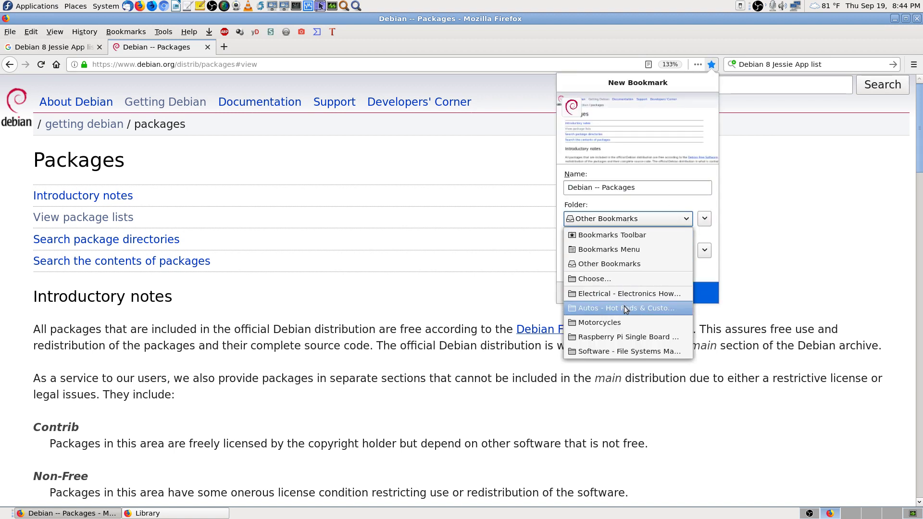
click(605, 278)
text(linux)
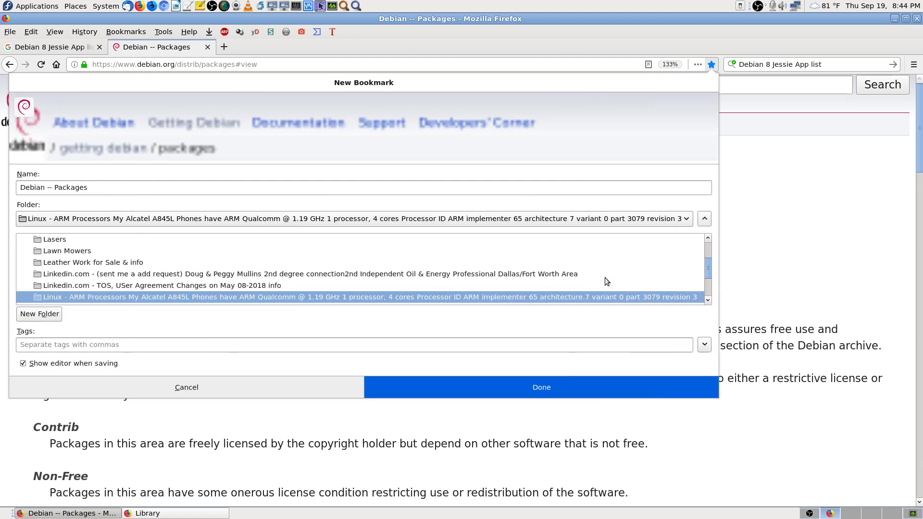
scroll(540, 291, down, 1)
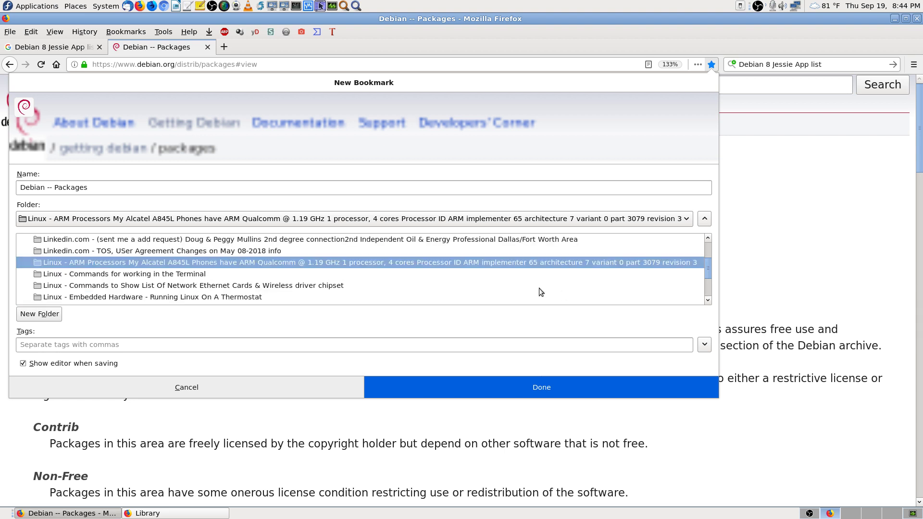
scroll(221, 276, down, 1)
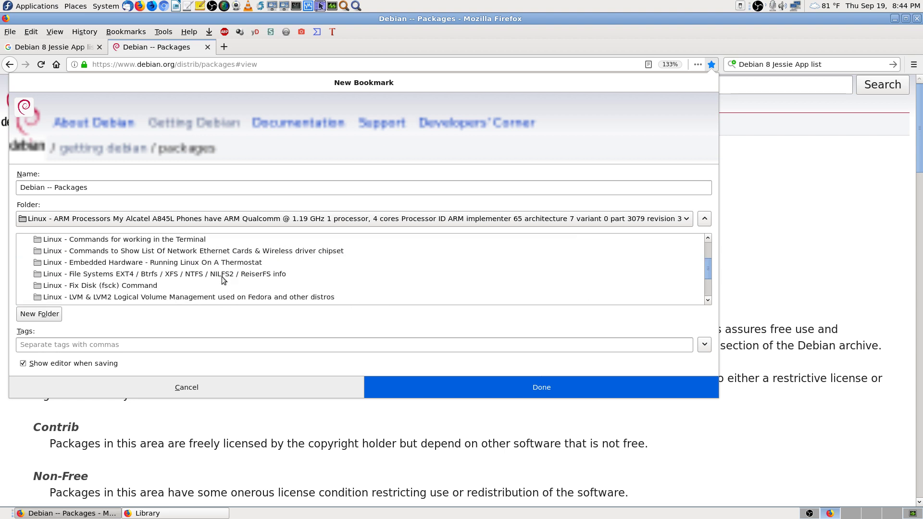
scroll(221, 276, down, 2)
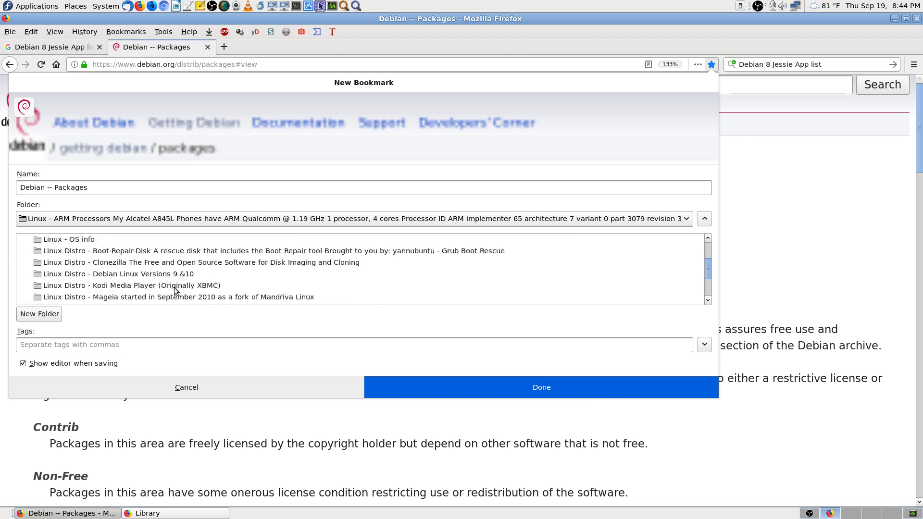
click(159, 275)
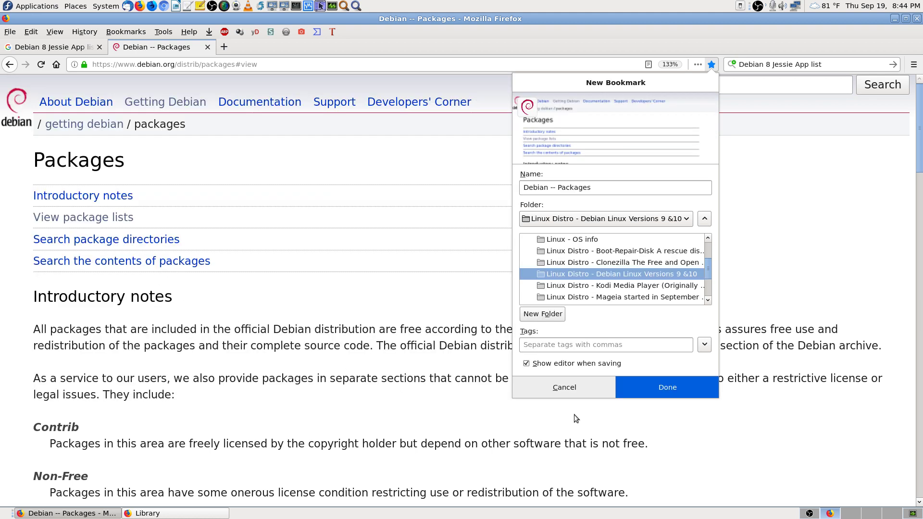
click(679, 391)
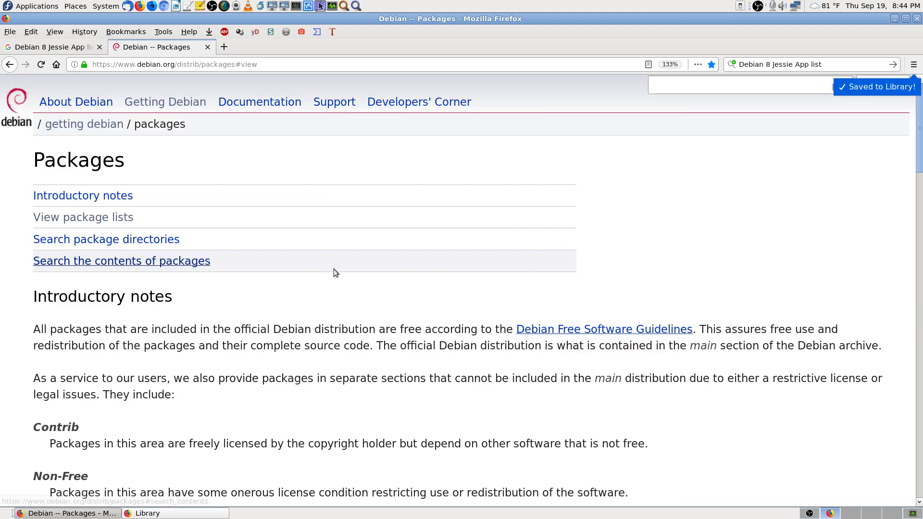
scroll(629, 423, down, 8)
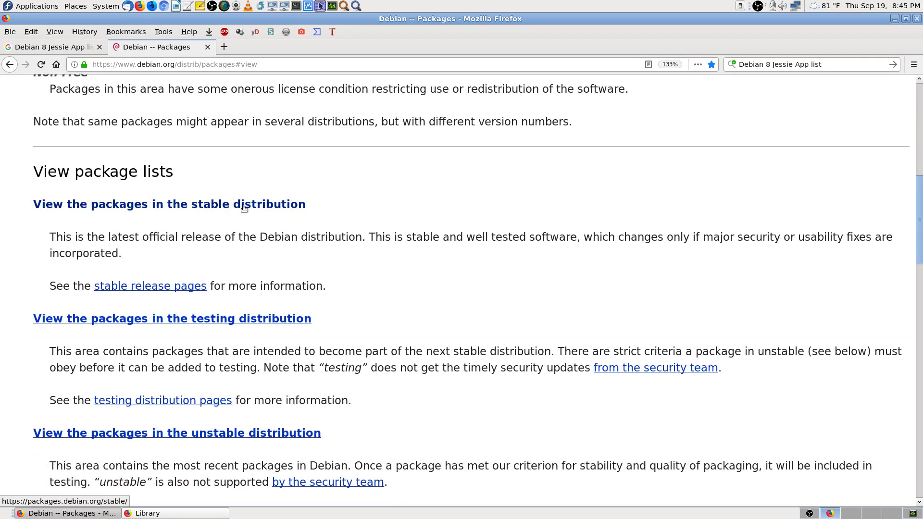
Step: Open the stable (buster) package sections list and bookmark it in the Linux Distro Debian folder
click(244, 208)
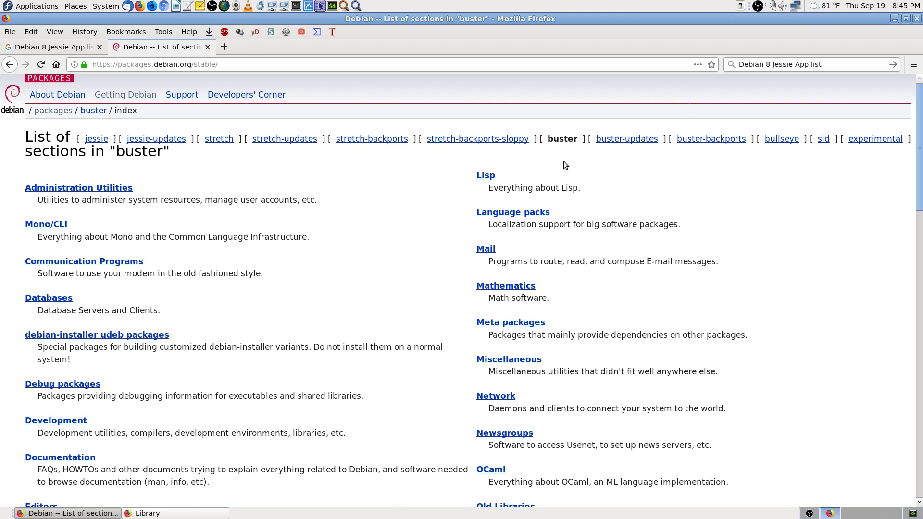
click(710, 64)
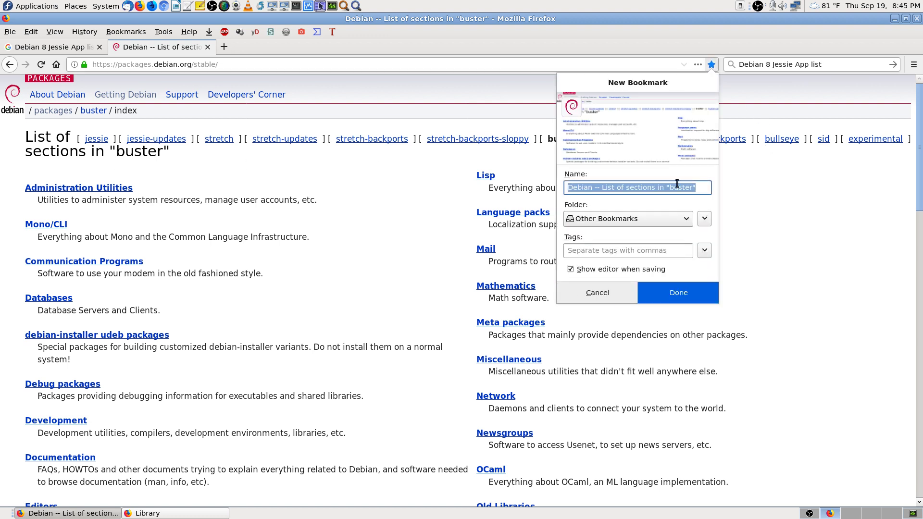
click(657, 218)
click(644, 293)
click(644, 293)
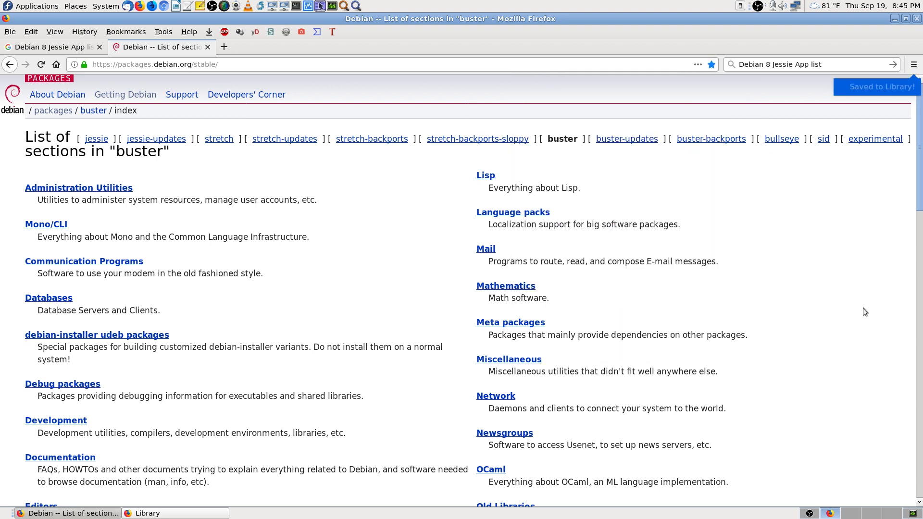
Step: Search the sections page for 'firewall', 'stateful' and 'fire wall', finding no match, then close the find bar
key(ctrl+f)
text(firewal)
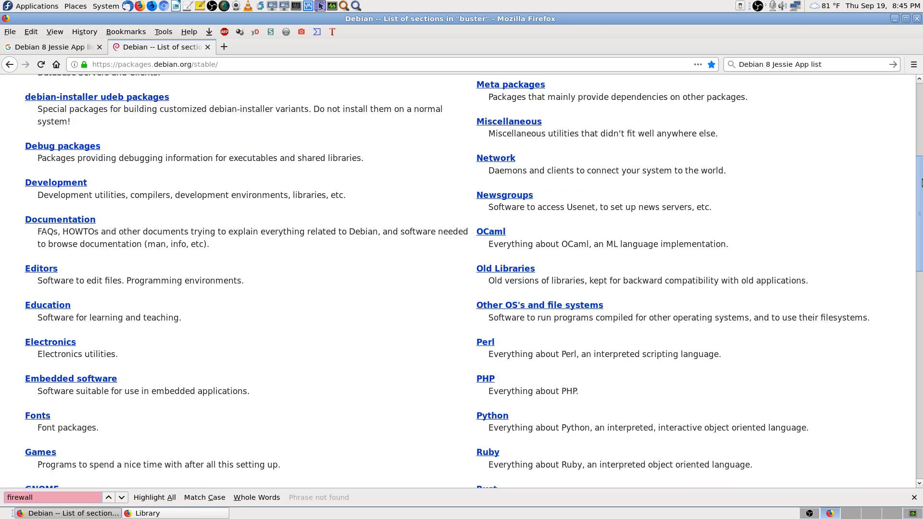
key(ctrl+a)
key(BackSpace)
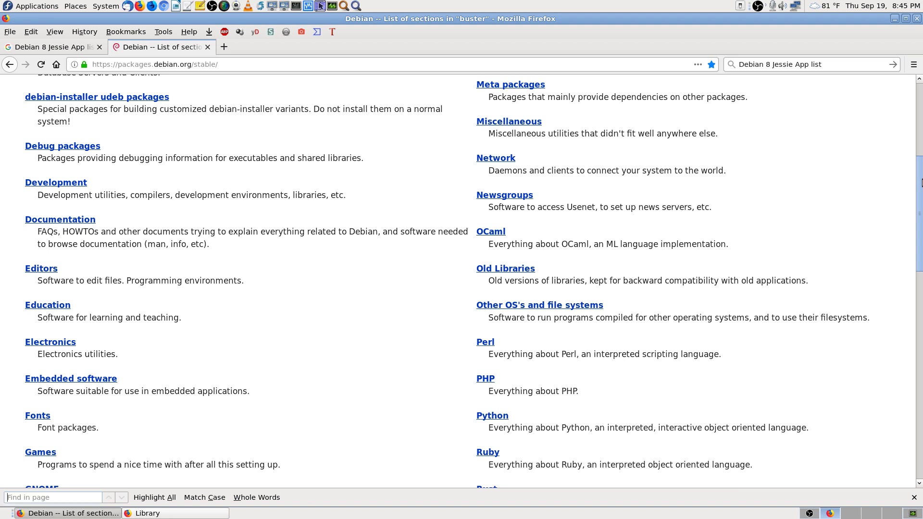
text(stat)
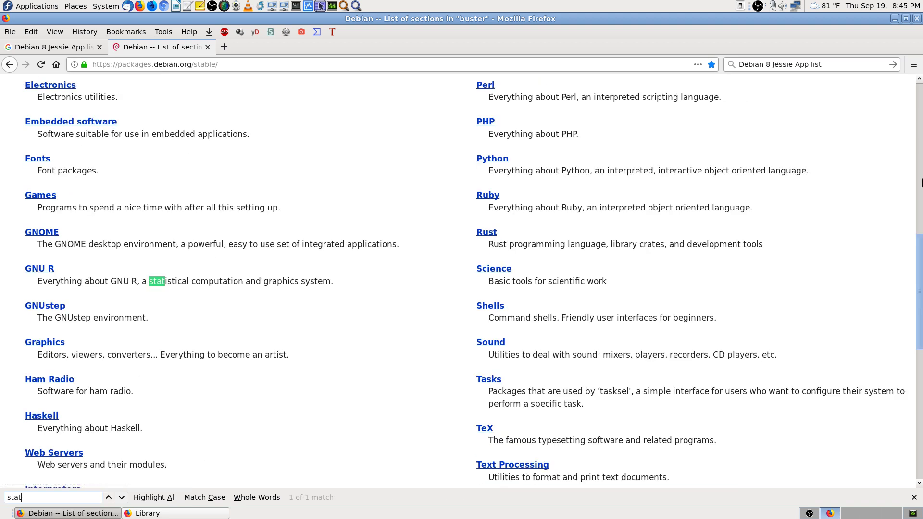
text(eful)
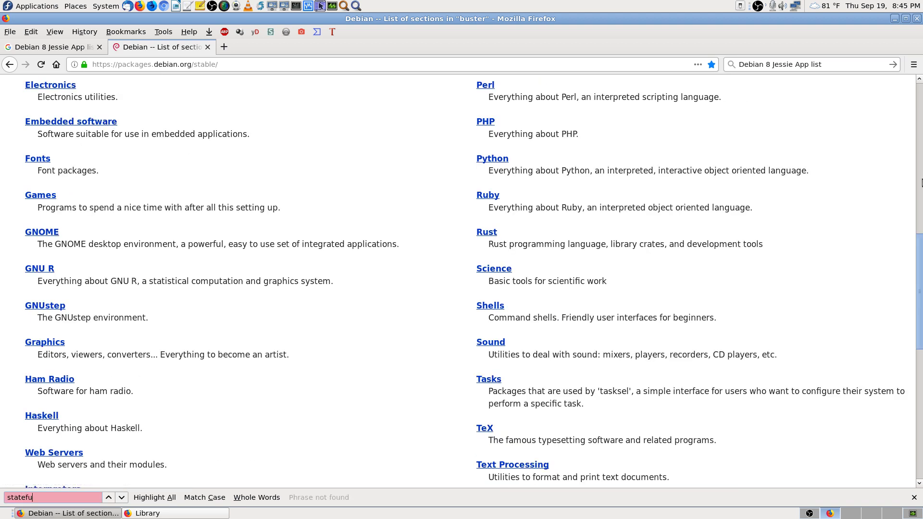
key(ctrl+a)
key(BackSpace)
text(fire wall)
key(BackSpace)
key(BackSpace)
key(BackSpace)
key(BackSpace)
key(BackSpace)
text(wal)
key(BackSpace)
key(BackSpace)
key(BackSpace)
key(BackSpace)
key(BackSpace)
key(BackSpace)
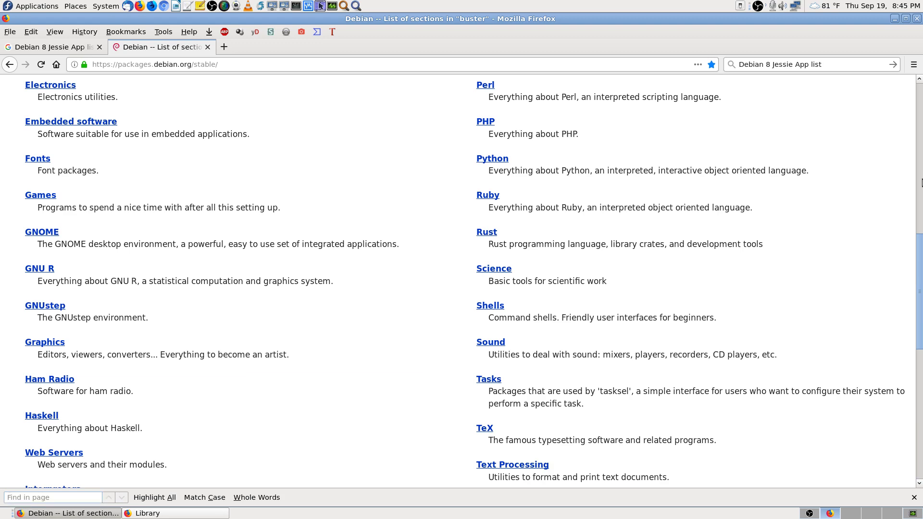
click(920, 183)
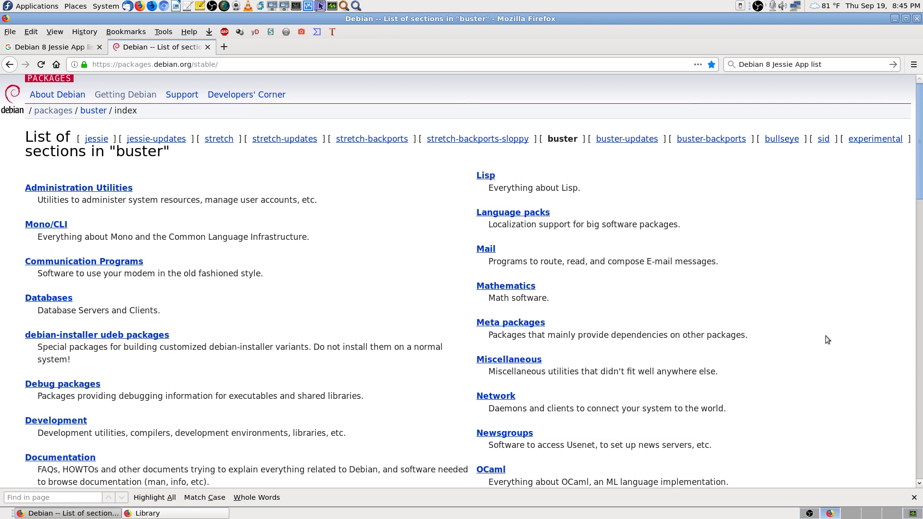
click(914, 497)
Step: Change the web search to 'Debian 8 Jessie Firewall' and run it
click(840, 68)
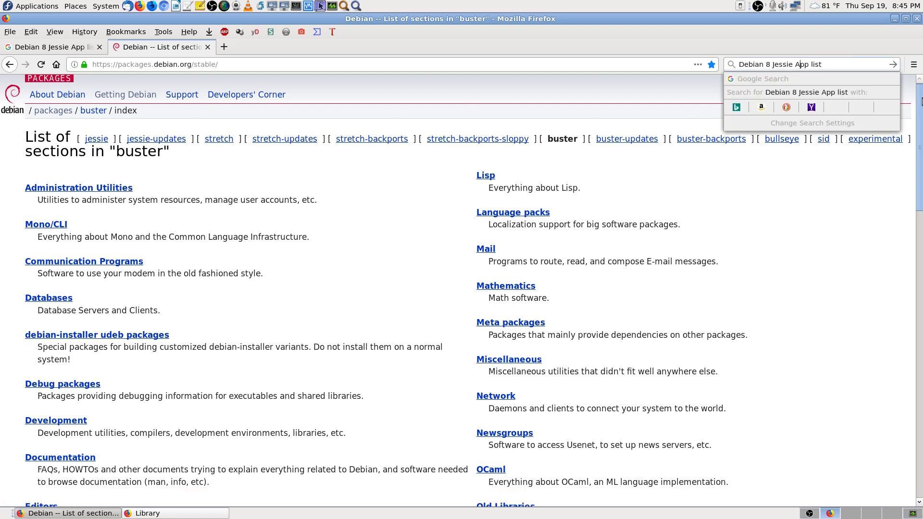
key(BackSpace)
key(BackSpace)
key(BackSpace)
key(BackSpace)
key(BackSpace)
key(BackSpace)
key(BackSpace)
key(BackSpace)
text(F)
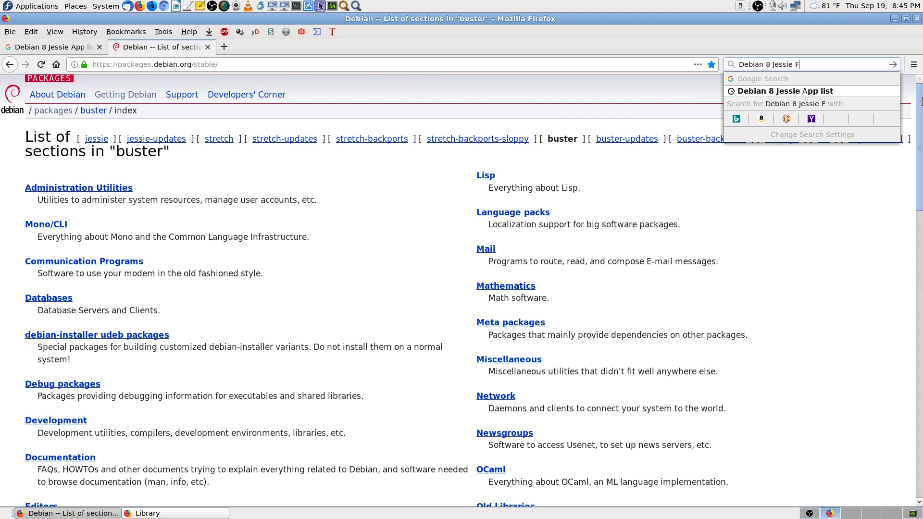
text(irewall)
key(Return)
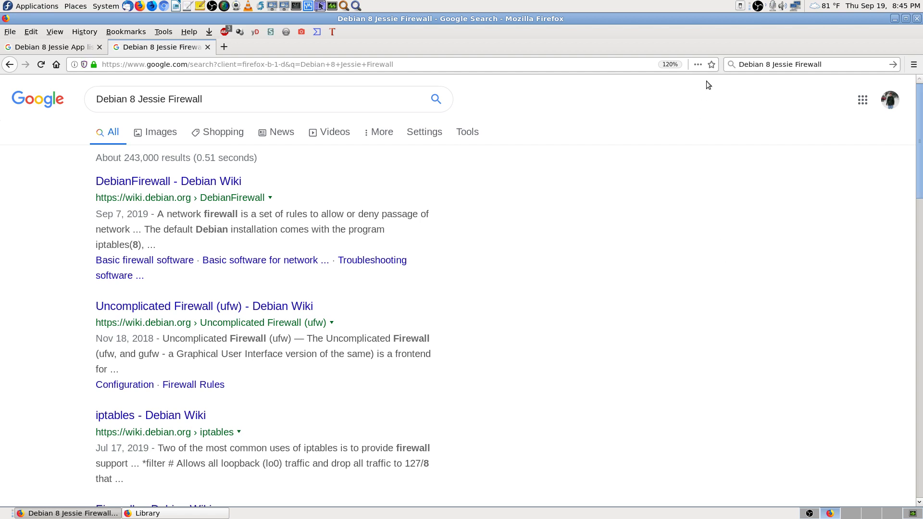
Step: Bookmark the Firewall search results page into the Linux Distro folder
click(712, 65)
click(649, 220)
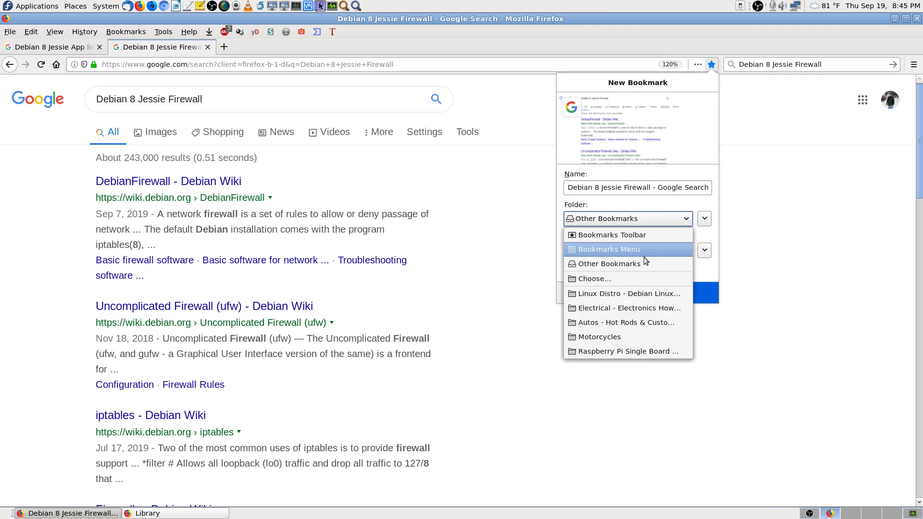
click(641, 294)
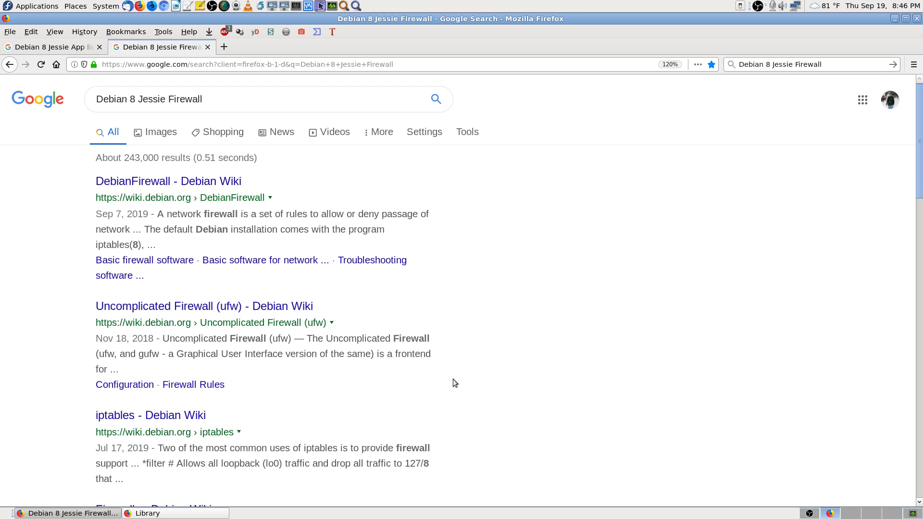
Step: Open the Debian Wiki ufw and iptables results in new tabs and view each
middle_click(284, 310)
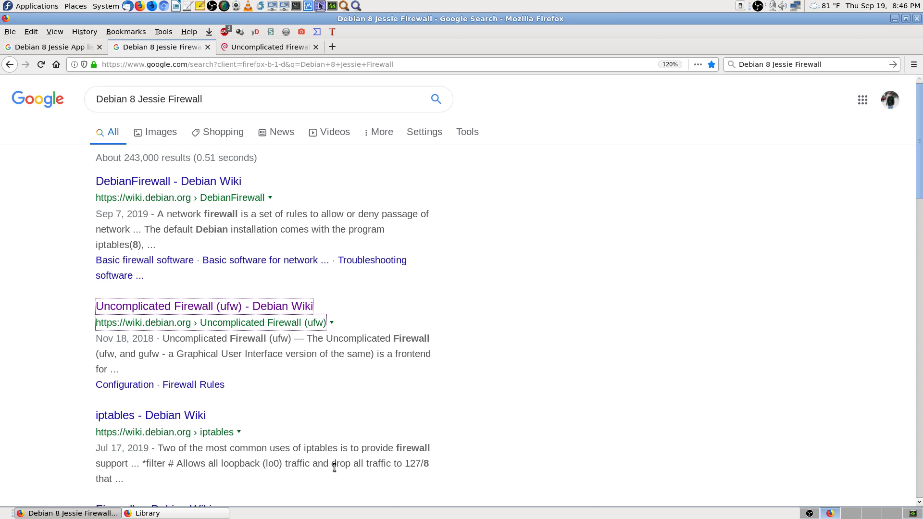
middle_click(191, 416)
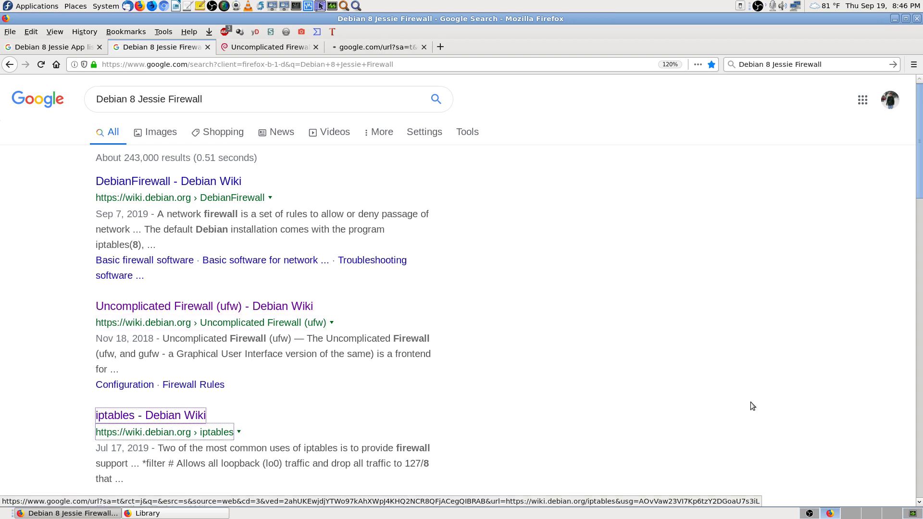
click(267, 48)
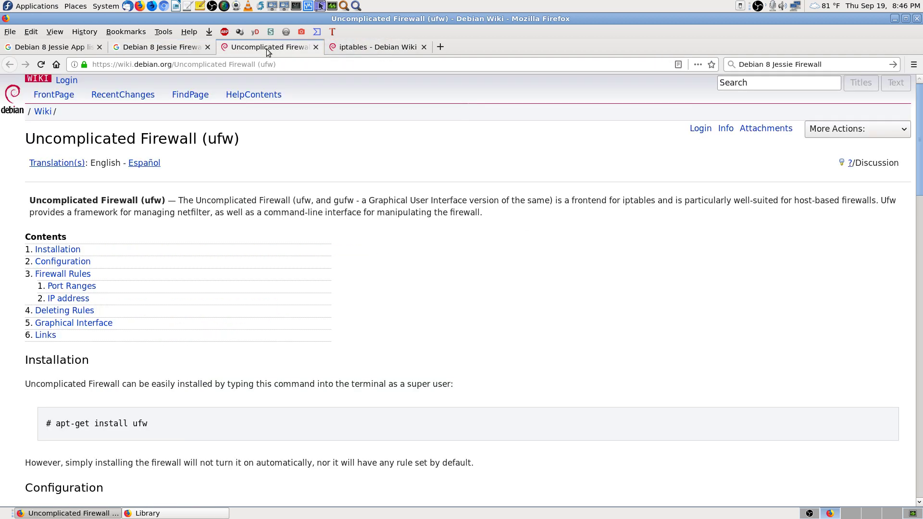
scroll(598, 281, down, 2)
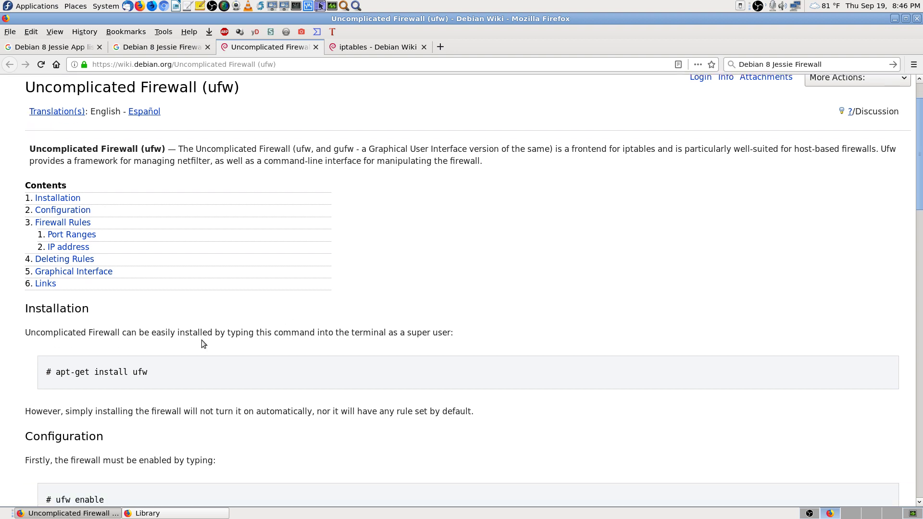
click(385, 47)
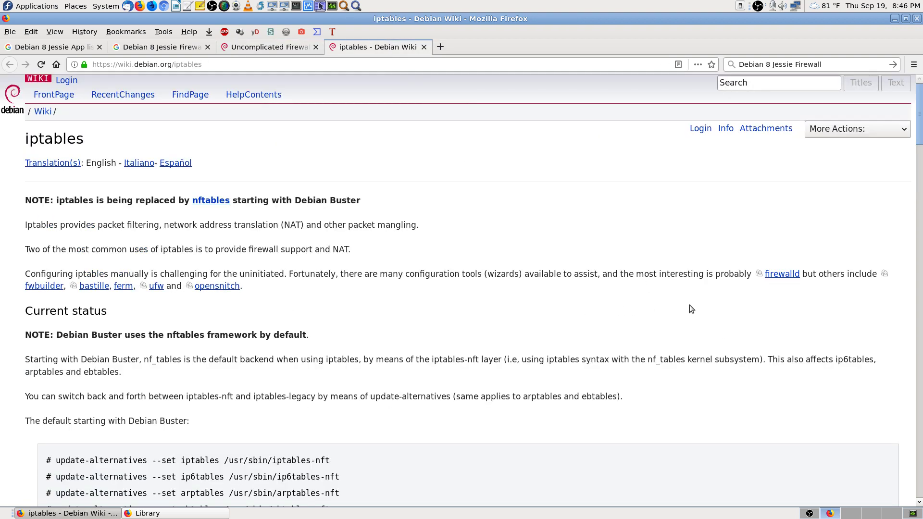
scroll(690, 308, down, 3)
scroll(691, 309, up, 3)
Step: Bookmark the iptables and ufw wiki pages into the Linux Distro folder, ending on the ufw tab
click(712, 64)
click(651, 220)
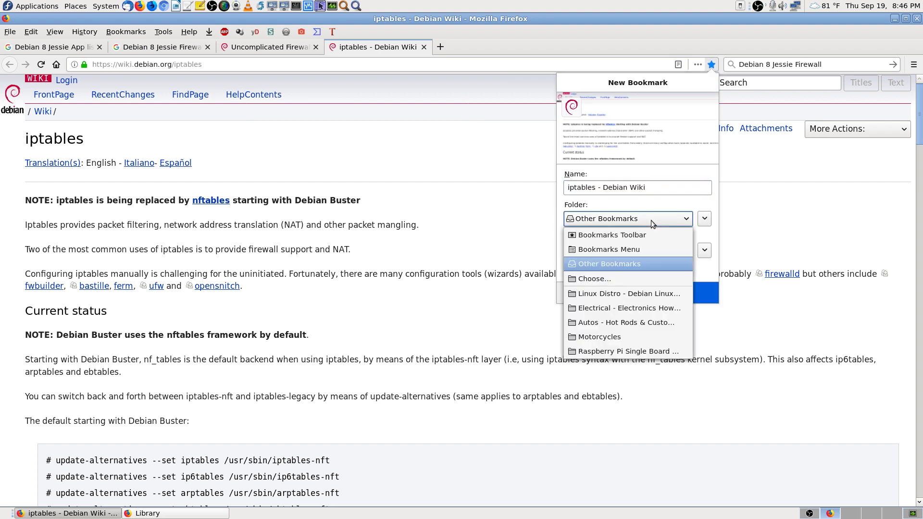
click(645, 293)
click(645, 293)
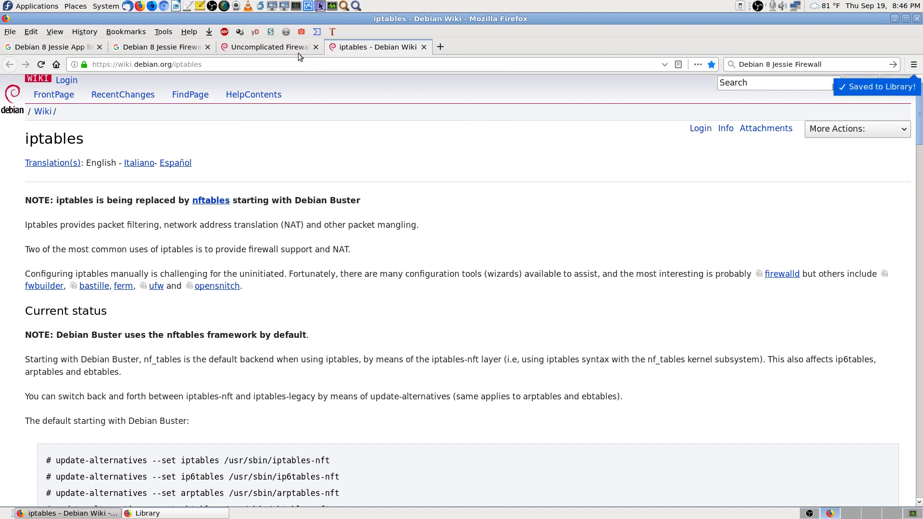
click(298, 48)
click(712, 64)
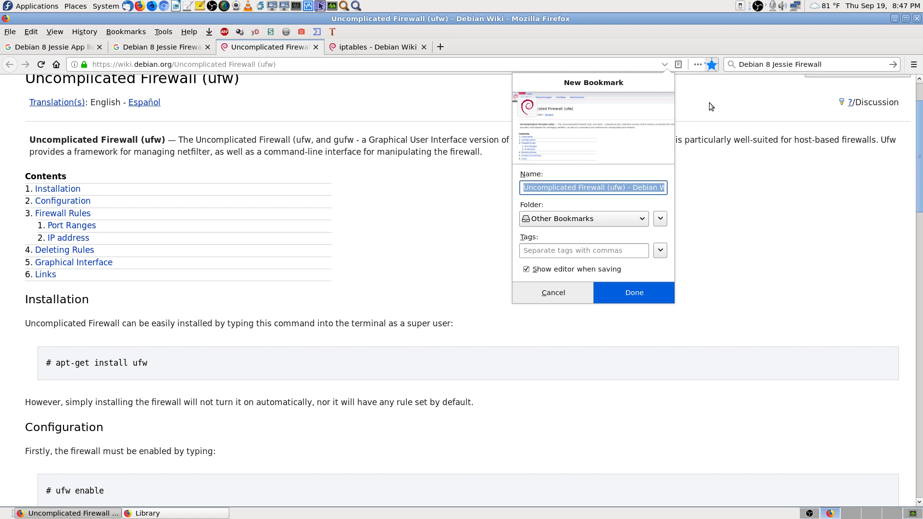
click(626, 218)
click(621, 293)
click(653, 297)
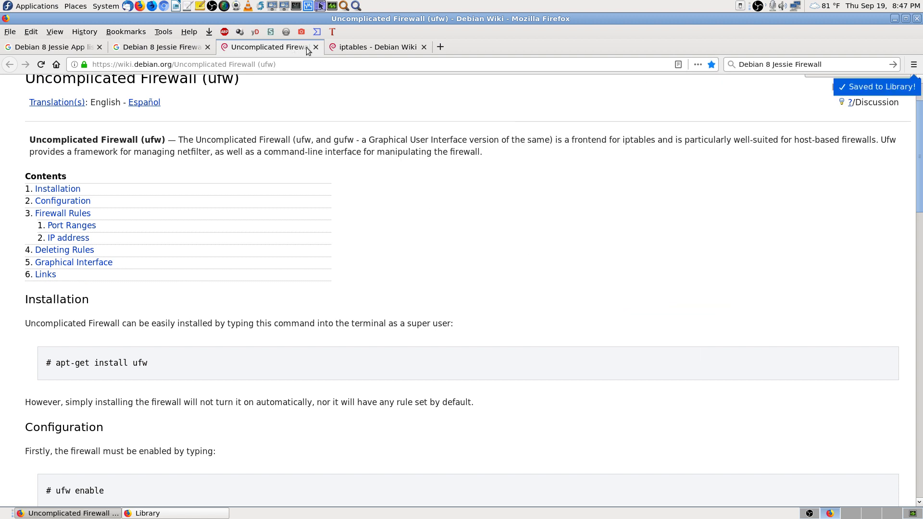
click(365, 49)
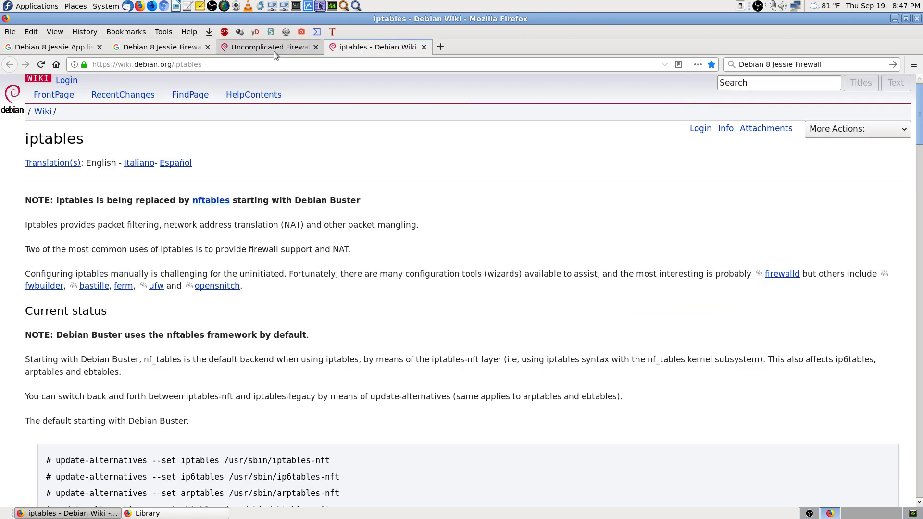
click(272, 48)
scroll(687, 278, up, 3)
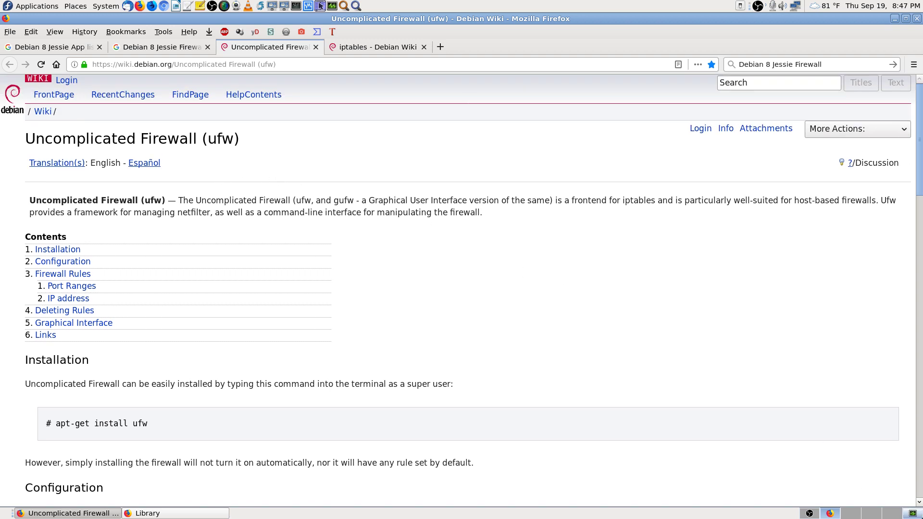
Step: On a fresh workspace, connect Remote Desktop Viewer to saved host 192.168.0.184 and enter the VNC password
key(ctrl+alt+Right)
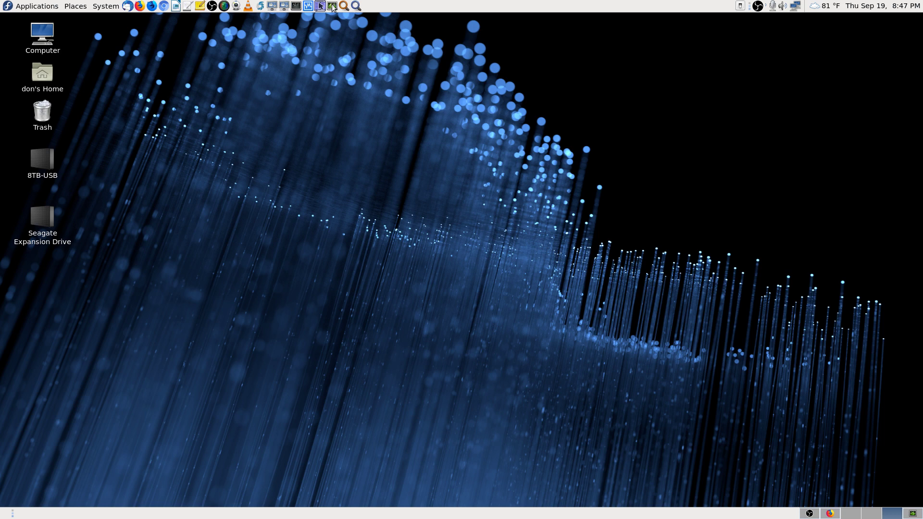
click(285, 5)
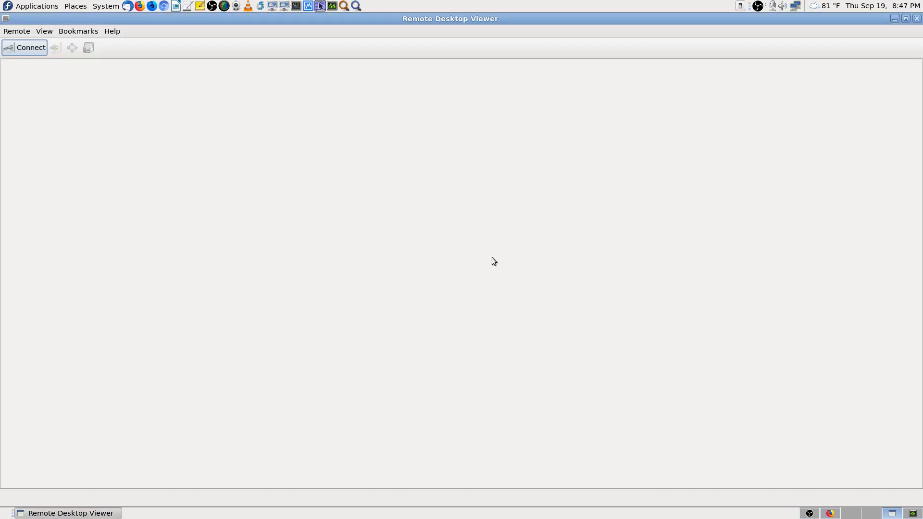
click(30, 48)
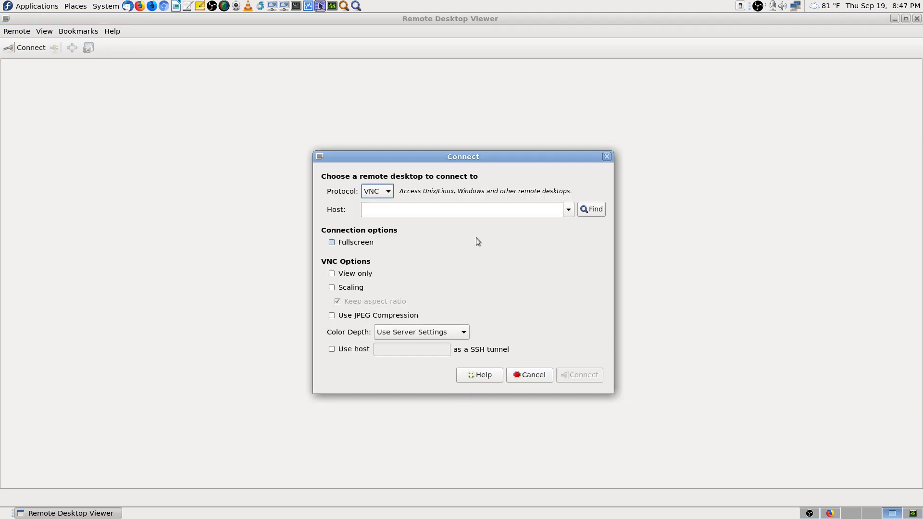
click(568, 210)
click(559, 224)
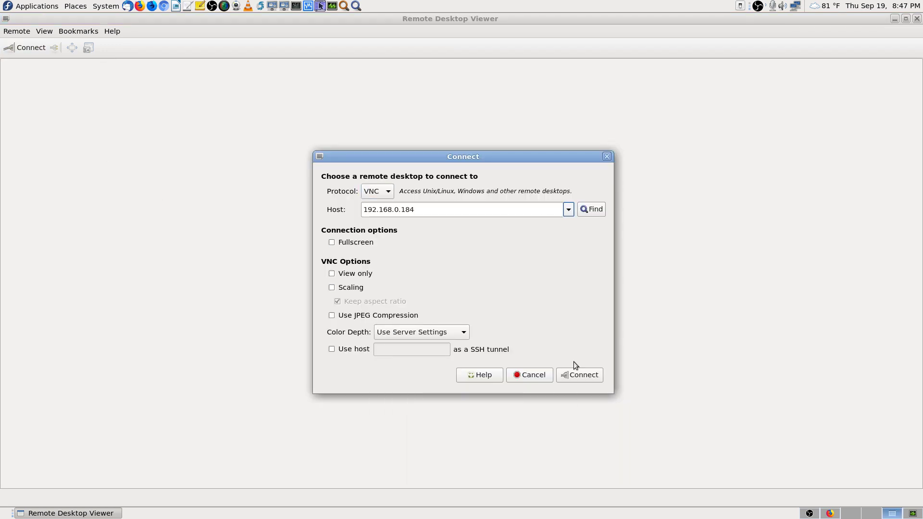
click(572, 378)
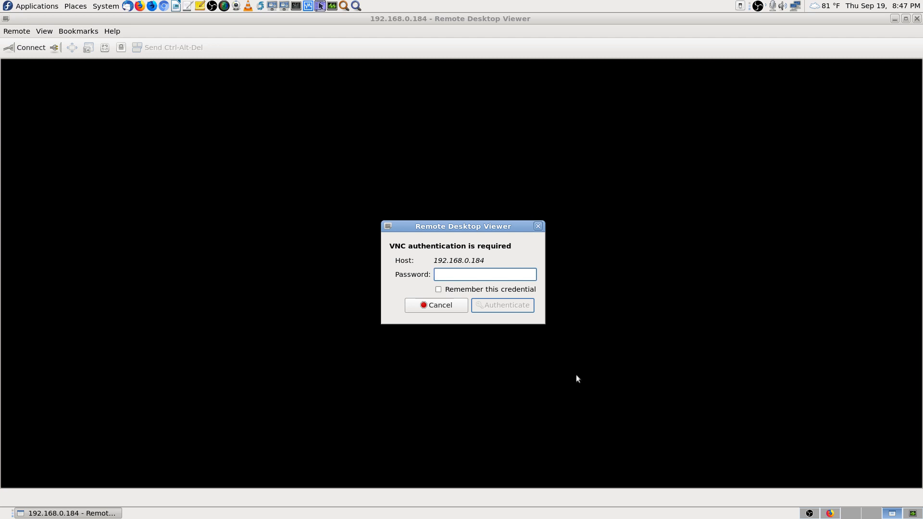
text(•••••••)
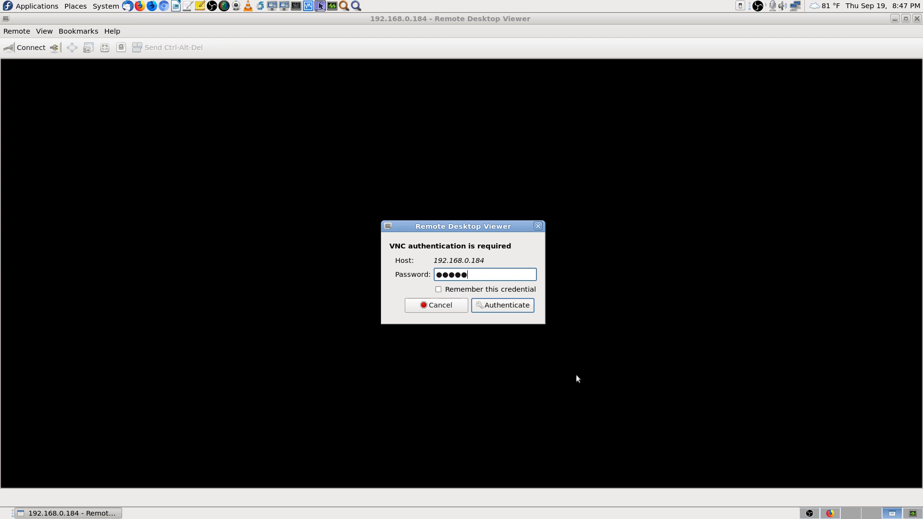
Step: Log in, scale the remote desktop to fit, and try an Application Finder search for 'iptables' before clearing it
key(Return)
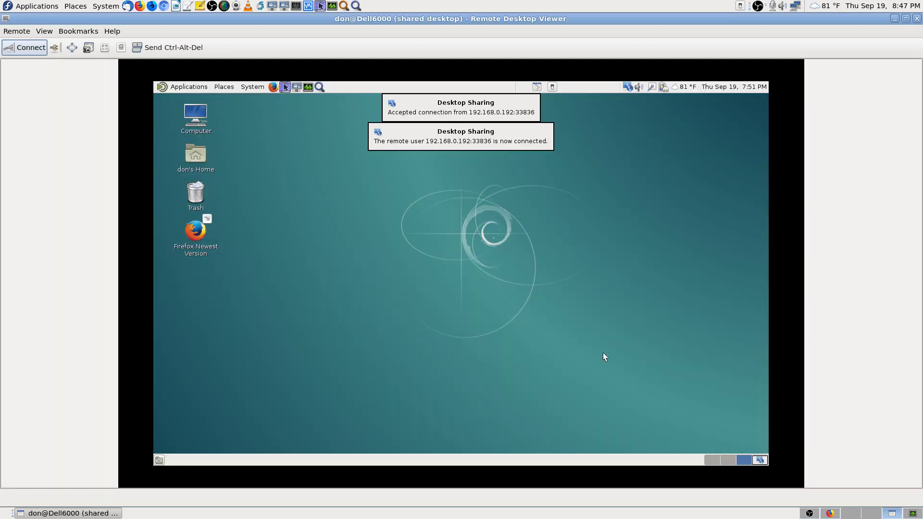
click(104, 47)
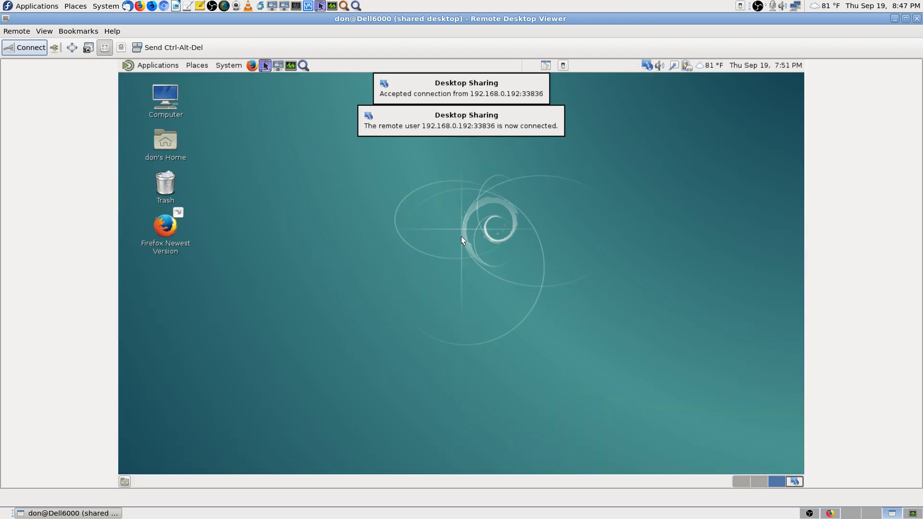
click(302, 64)
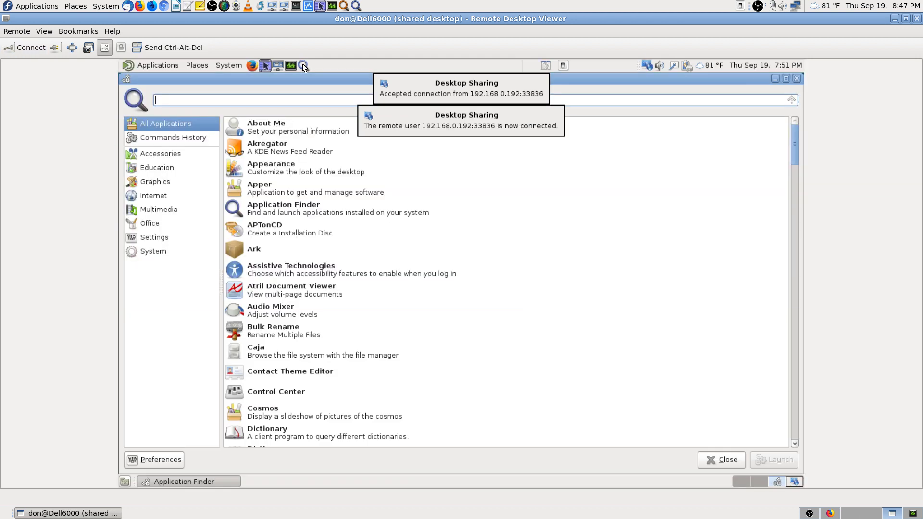
text(ip)
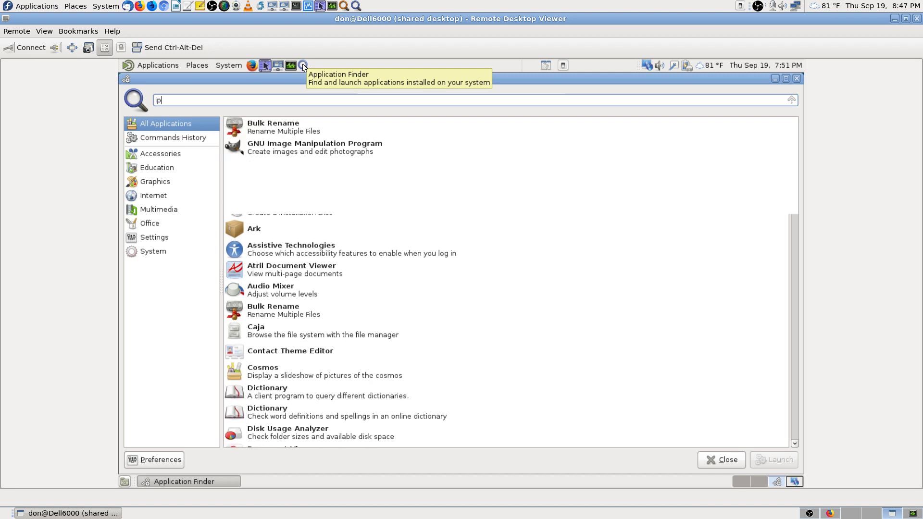
text(tables)
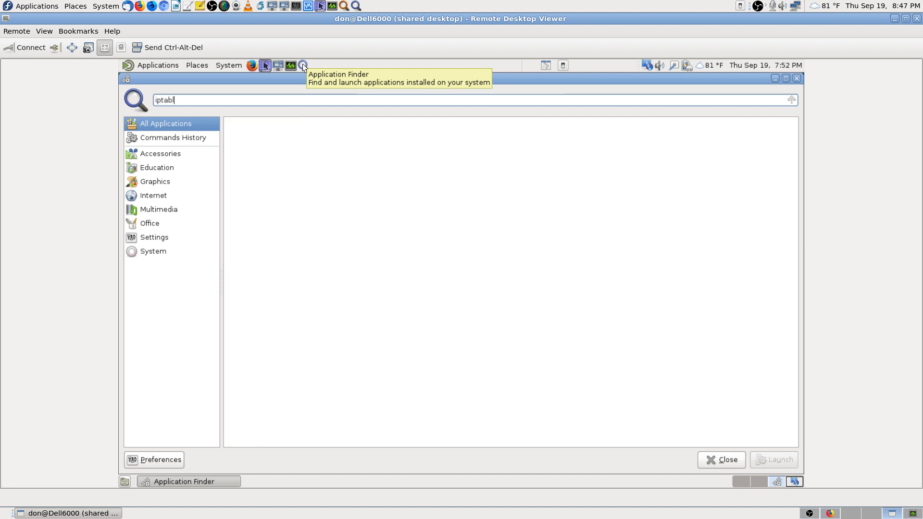
key(BackSpace)
key(BackSpace)
key(BackSpace)
key(BackSpace)
key(BackSpace)
key(BackSpace)
key(BackSpace)
key(BackSpace)
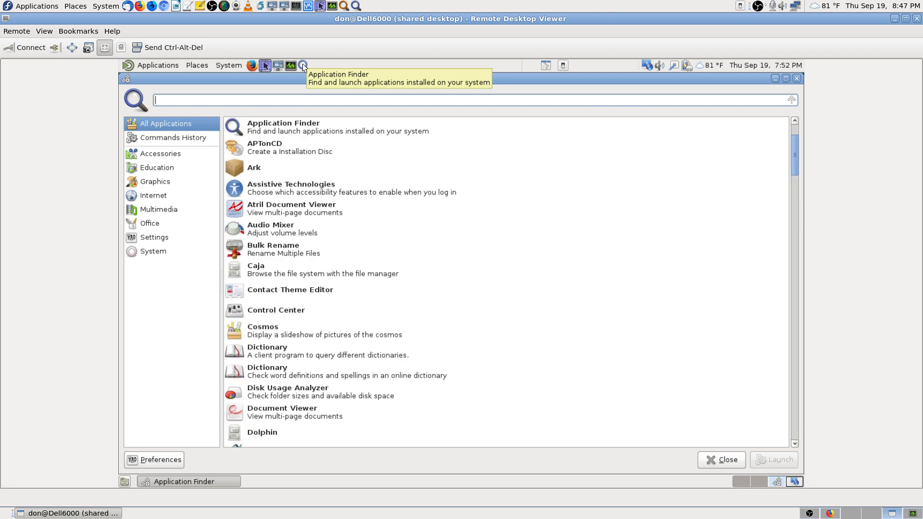
text(ipt)
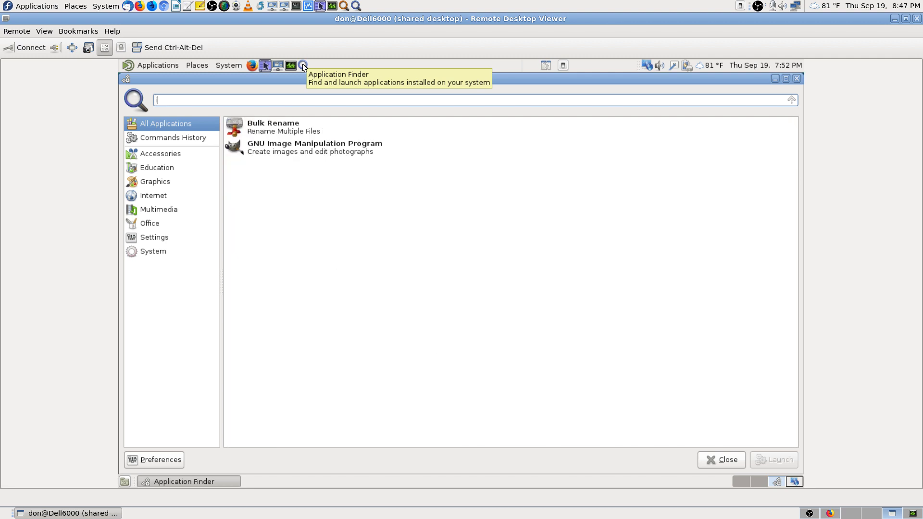
key(BackSpace)
key(BackSpace)
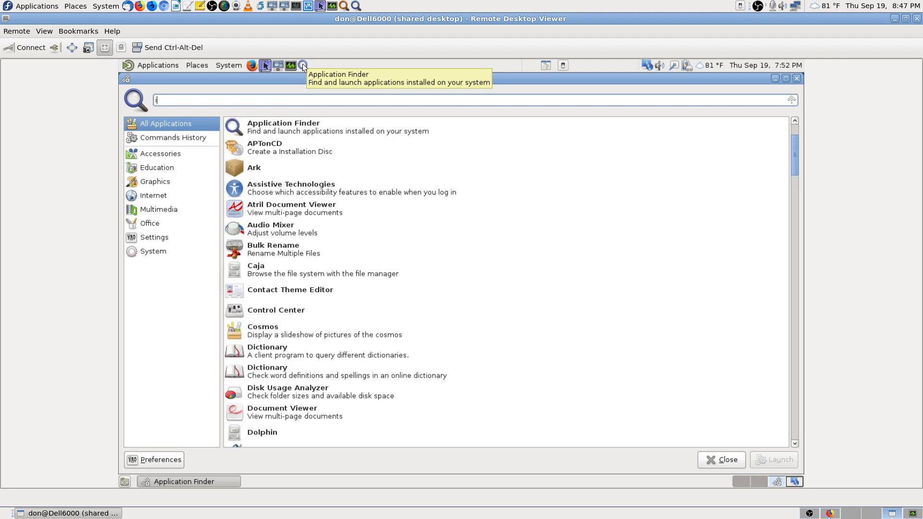
key(BackSpace)
click(797, 79)
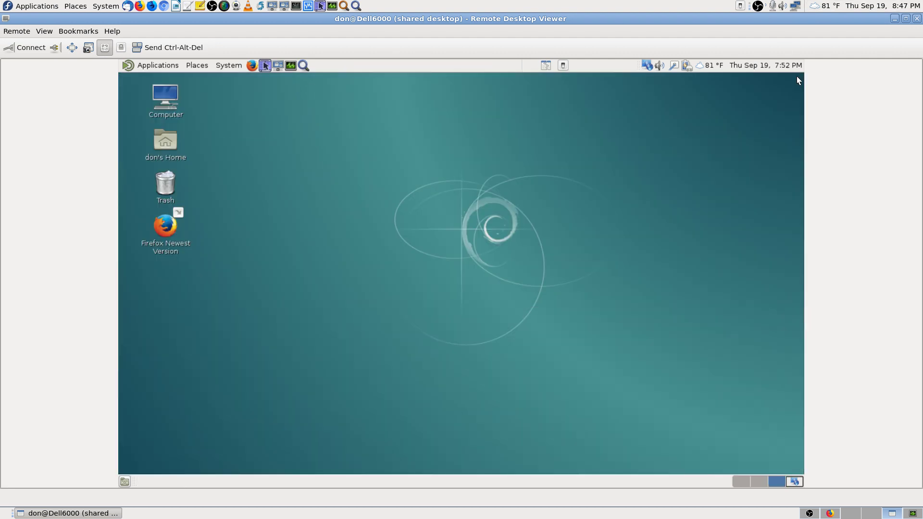
click(231, 65)
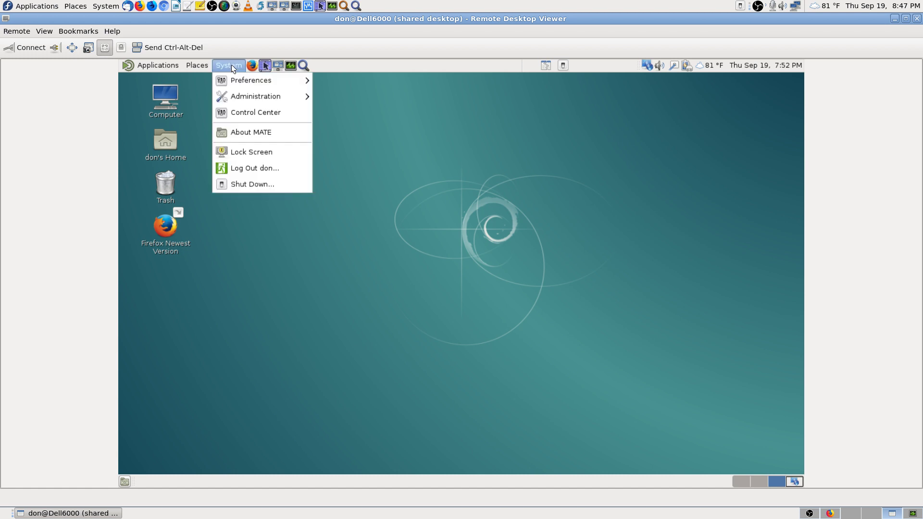
click(249, 114)
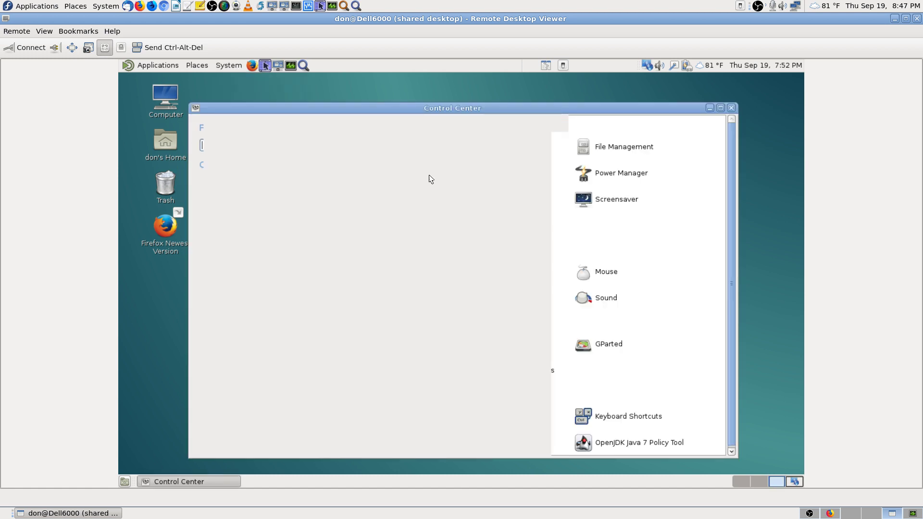
click(720, 108)
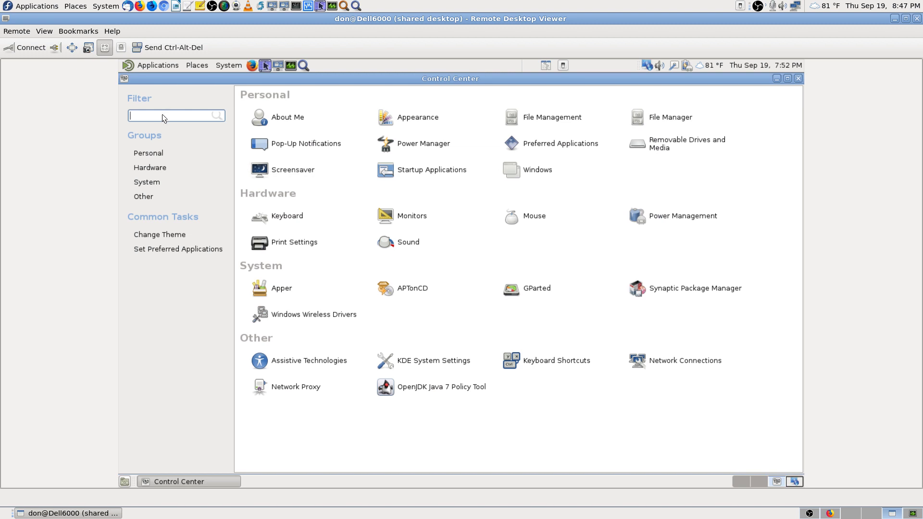
text(ipt)
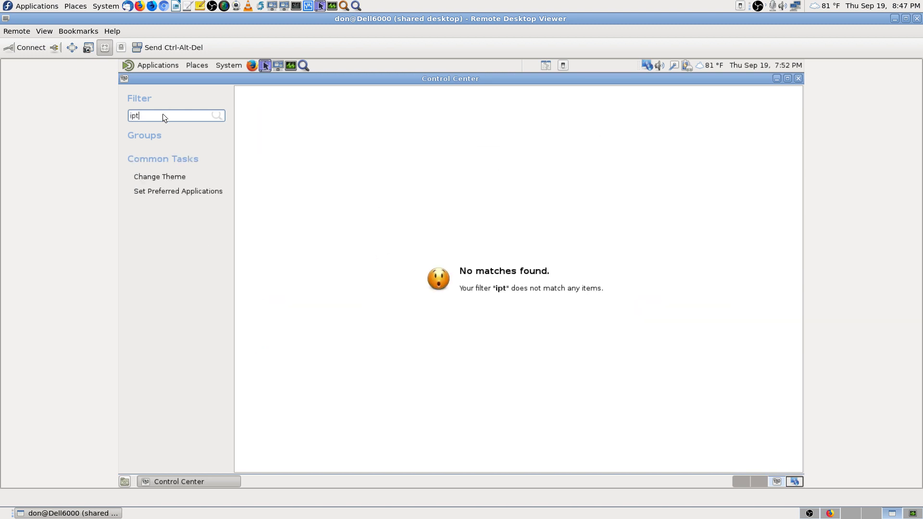
key(BackSpace)
key(BackSpace)
key(BackSpace)
text(ufw)
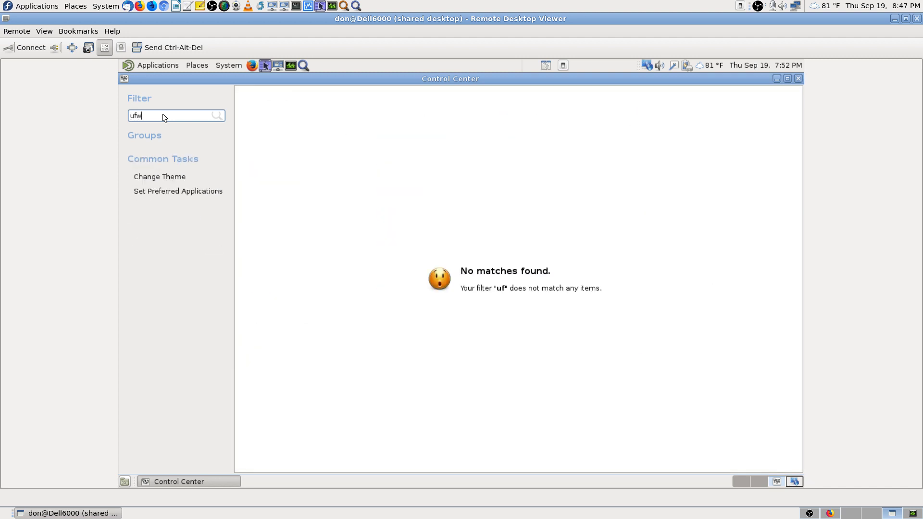
key(BackSpace)
key(BackSpace)
key(BackSpace)
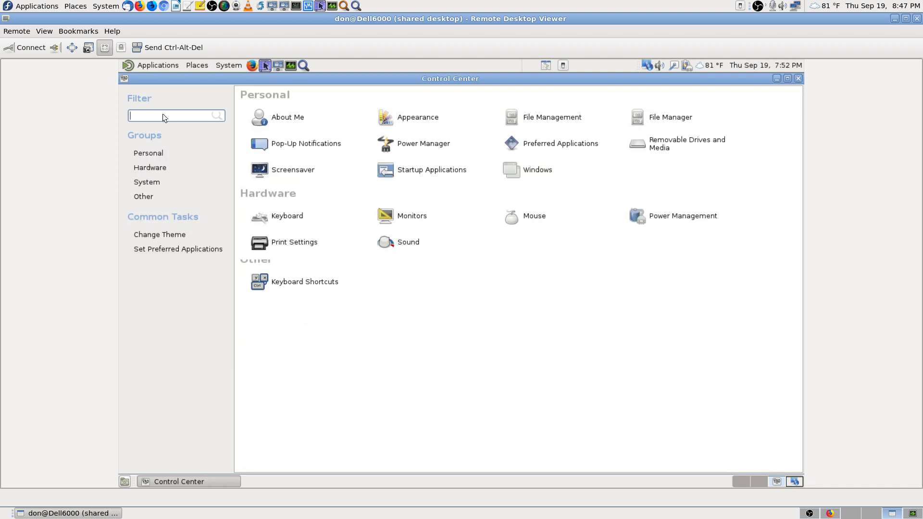
click(798, 78)
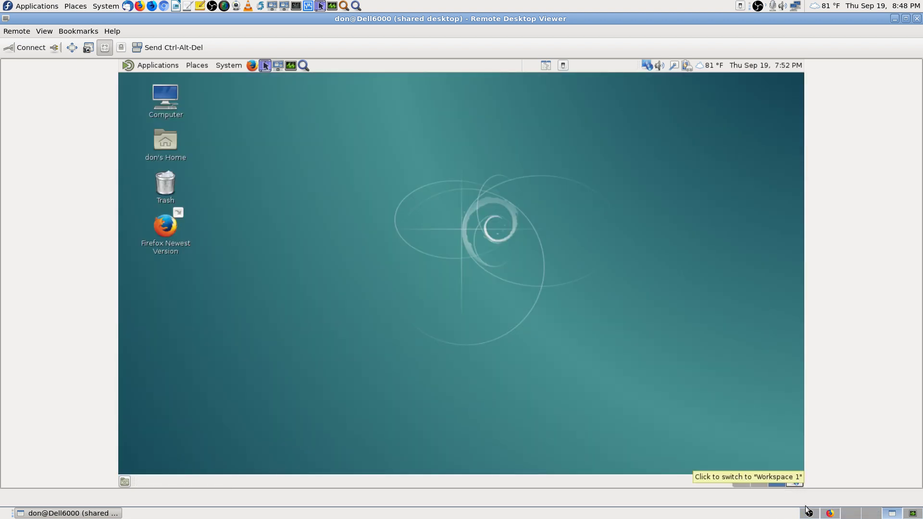
Step: Copy the word ufw from the Uncomplicated Firewall wiki page in Firefox
click(840, 514)
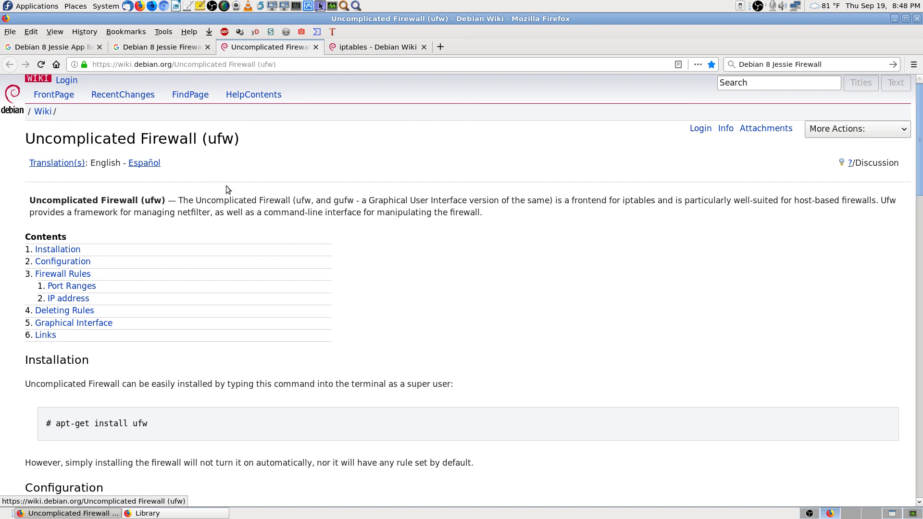
double_click(153, 200)
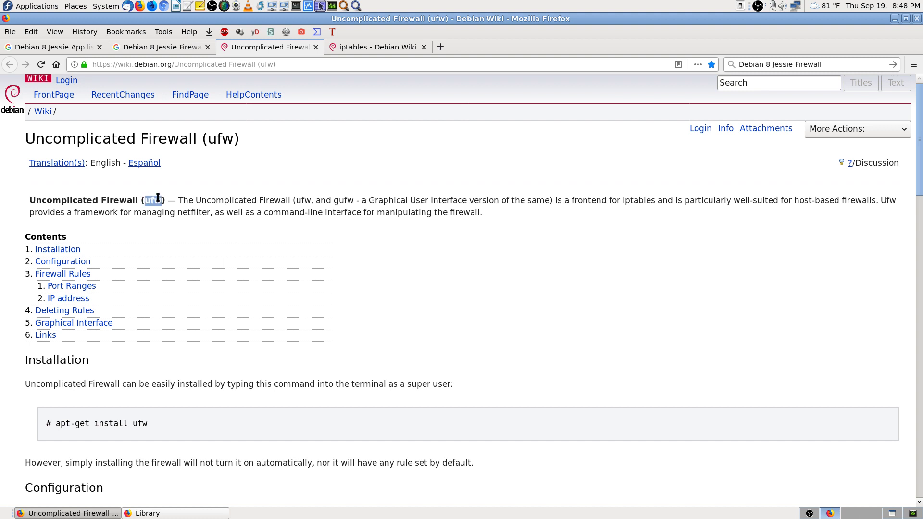
right_click(154, 200)
click(176, 208)
Step: Move to the iptables wiki tab, scroll through it, then return to the remote desktop viewer
click(352, 47)
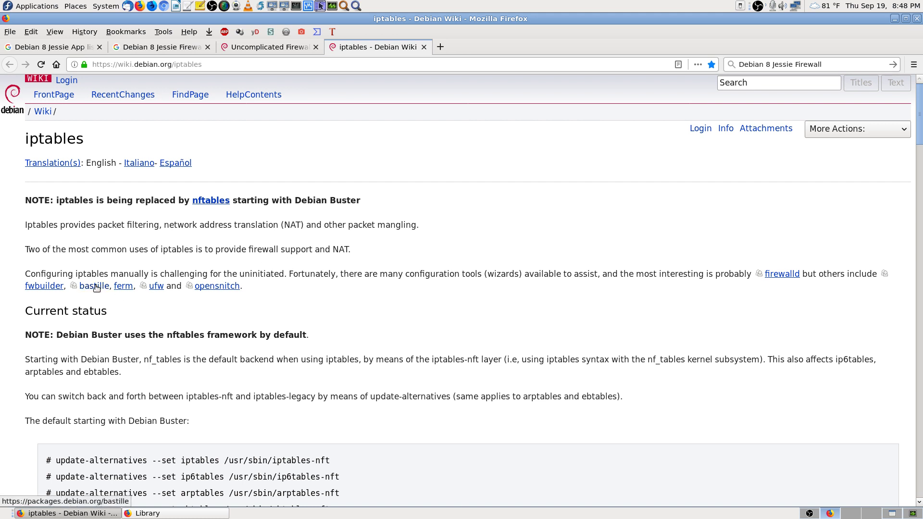
scroll(451, 327, down, 1)
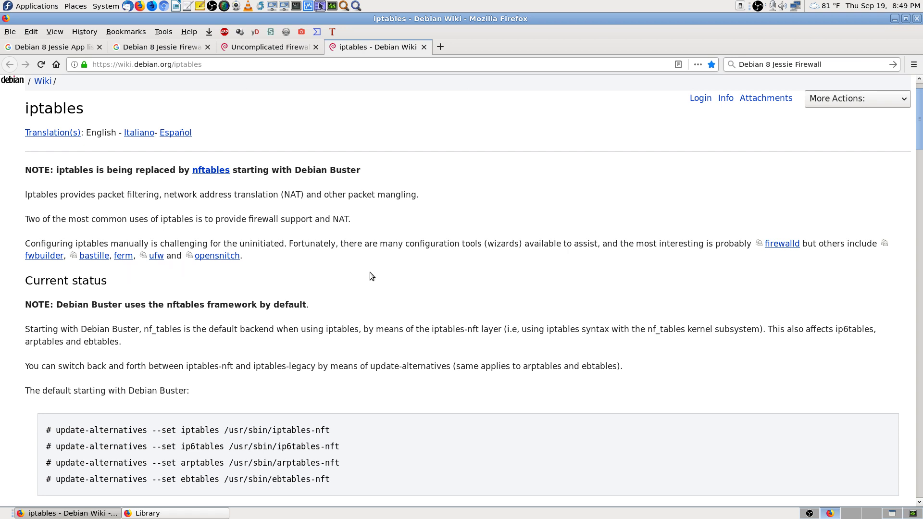
click(892, 513)
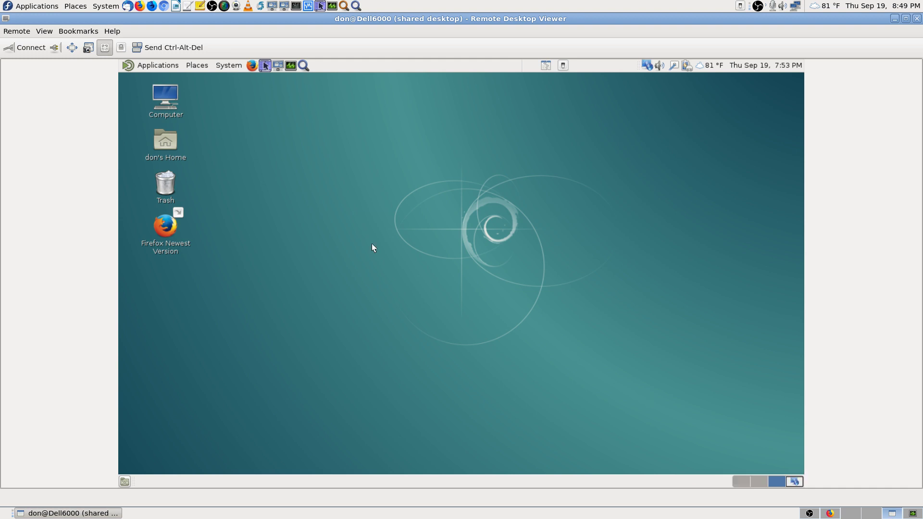
Step: Launch Synaptic Package Manager from Application Finder by searching 'syn', authenticating with the root password
click(303, 65)
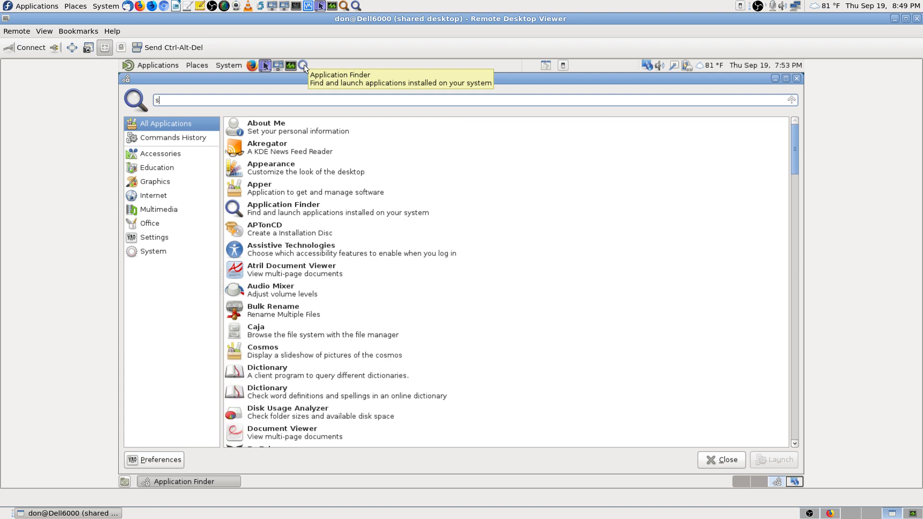
text(syn)
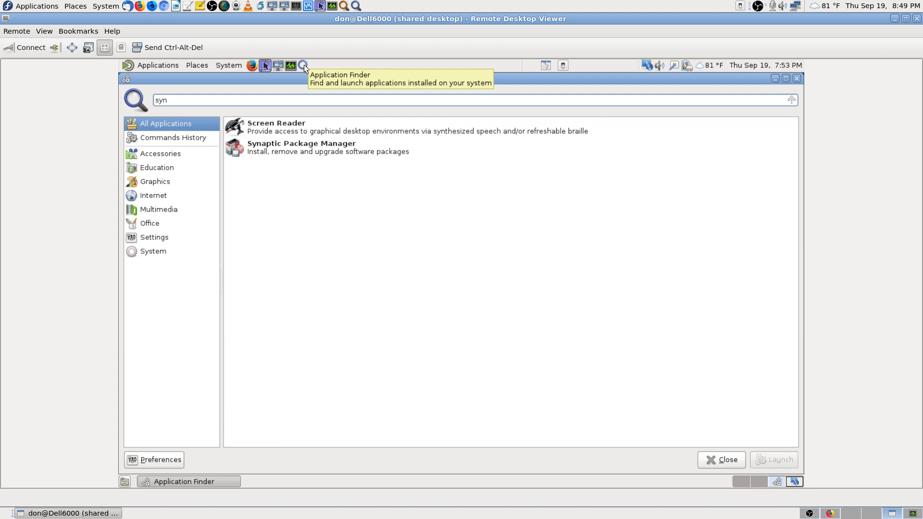
key(Down)
key(Down)
key(Return)
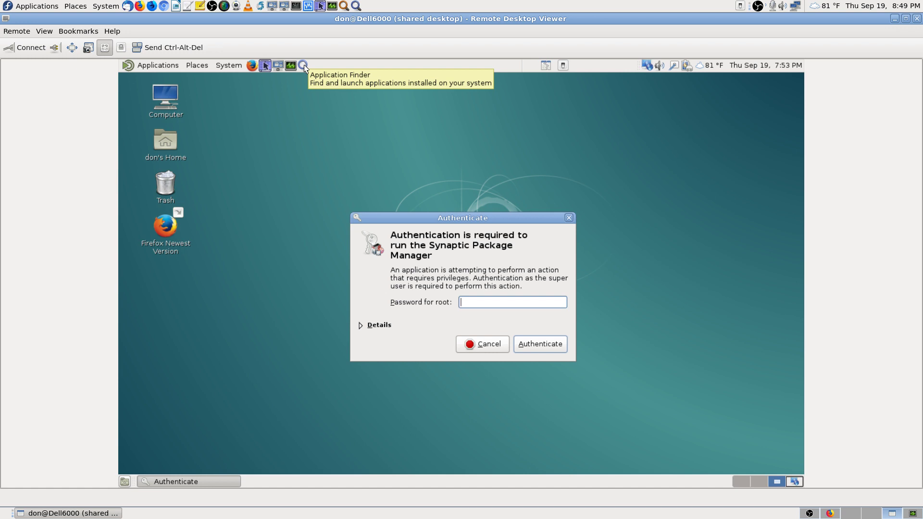
text(************)
key(Return)
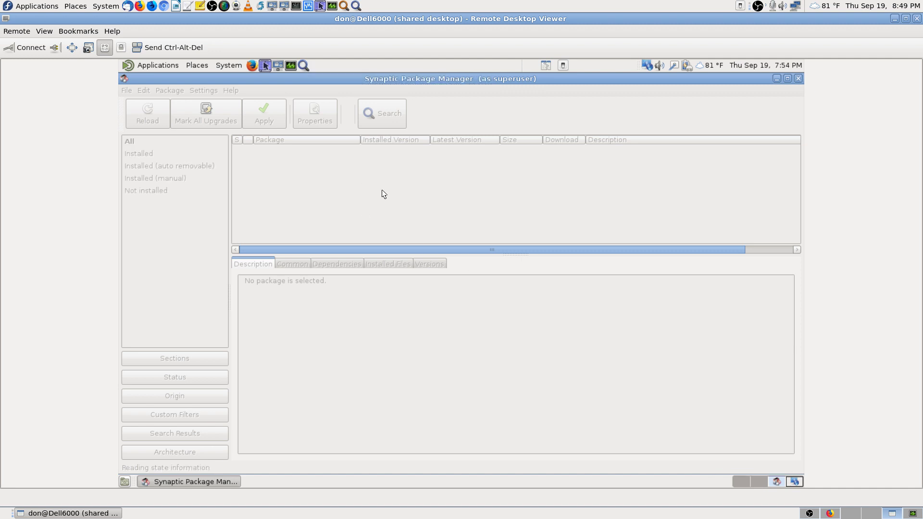
Step: Search Synaptic for ufw, inspect the gufw package details, then bring Firefox back to front
click(385, 116)
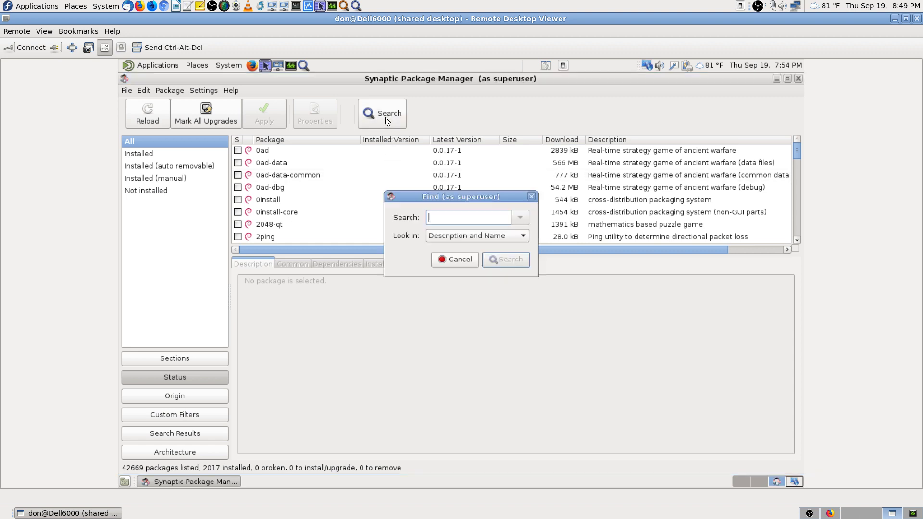
text(zfs)
key(Return)
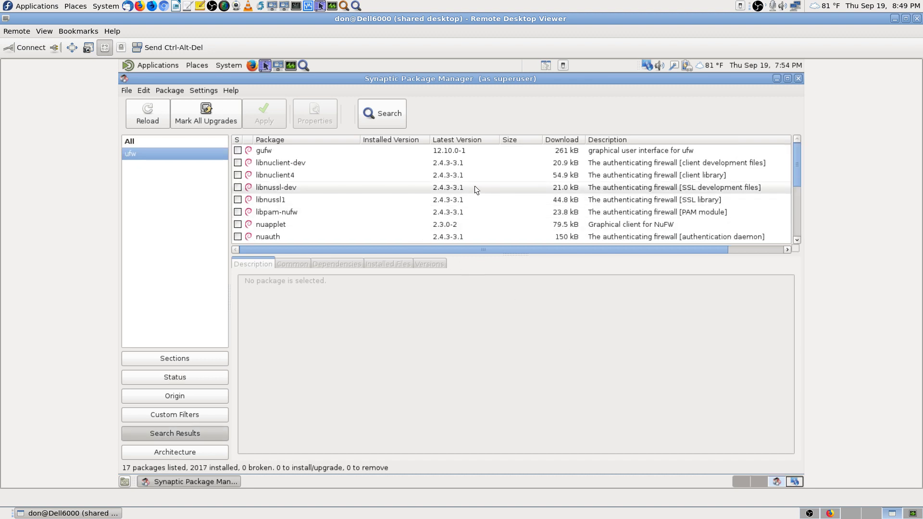
click(643, 151)
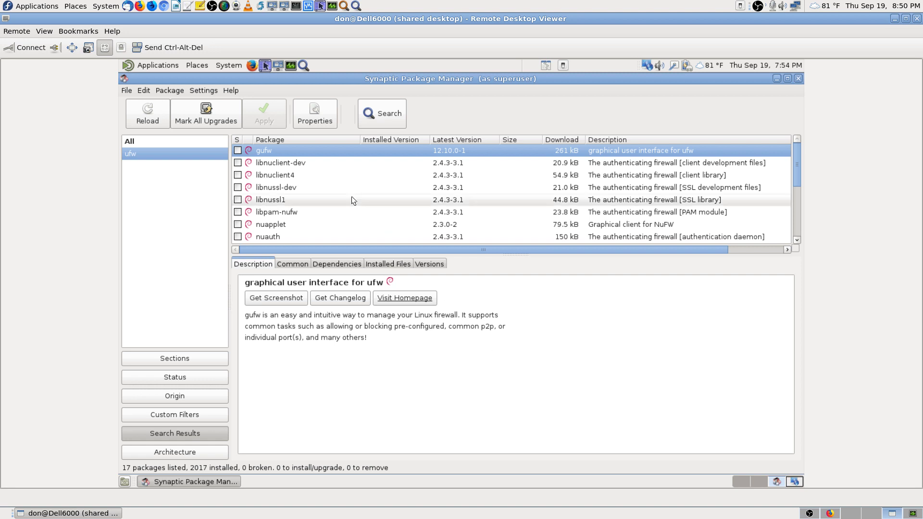
scroll(420, 203, down, 1)
scroll(420, 204, down, 4)
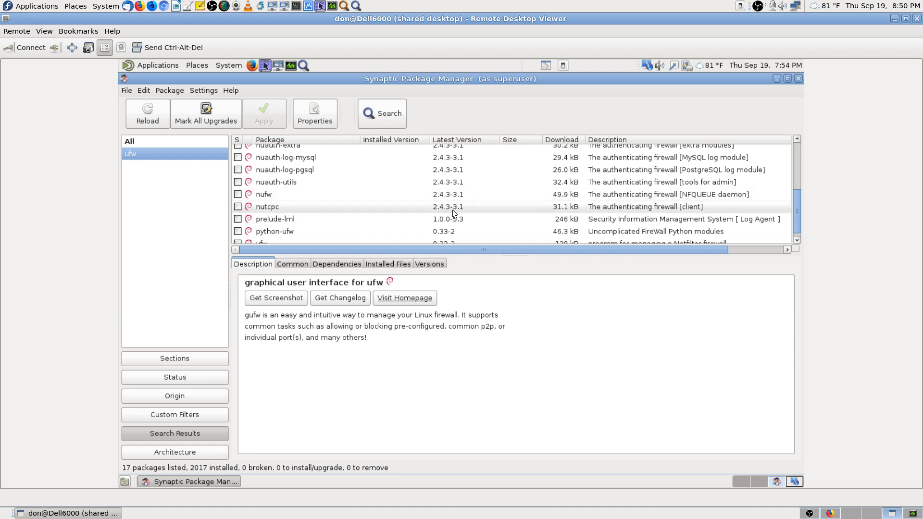
scroll(418, 210, up, 3)
scroll(415, 212, down, 3)
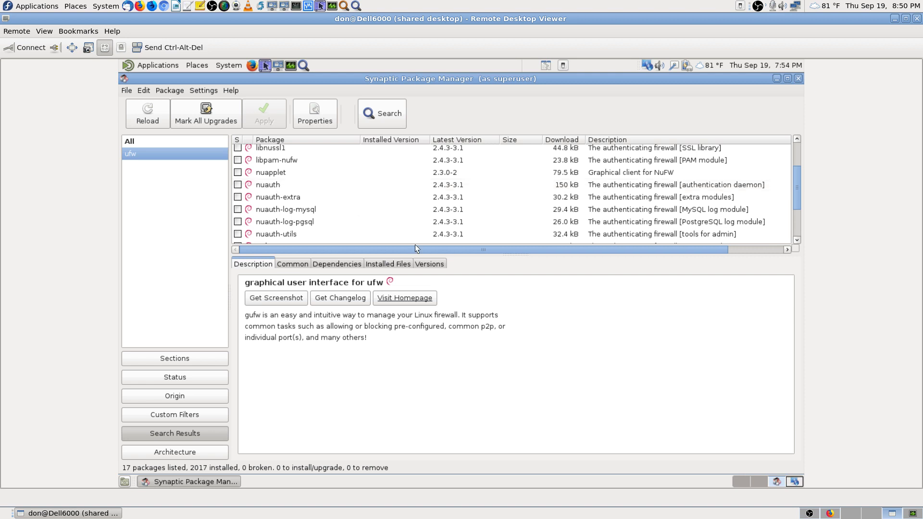
click(831, 513)
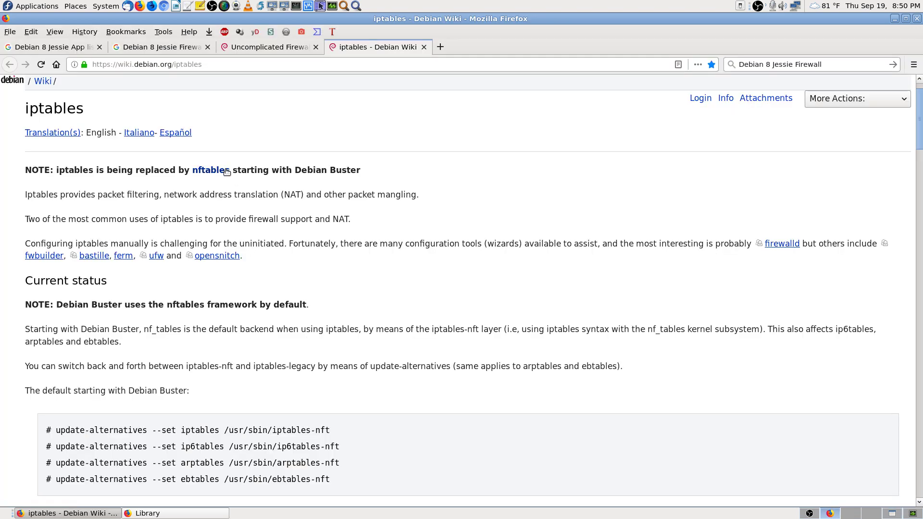
Step: Scroll through the Uncomplicated Firewall (ufw) wiki page, ending back at its introduction and contents
click(251, 47)
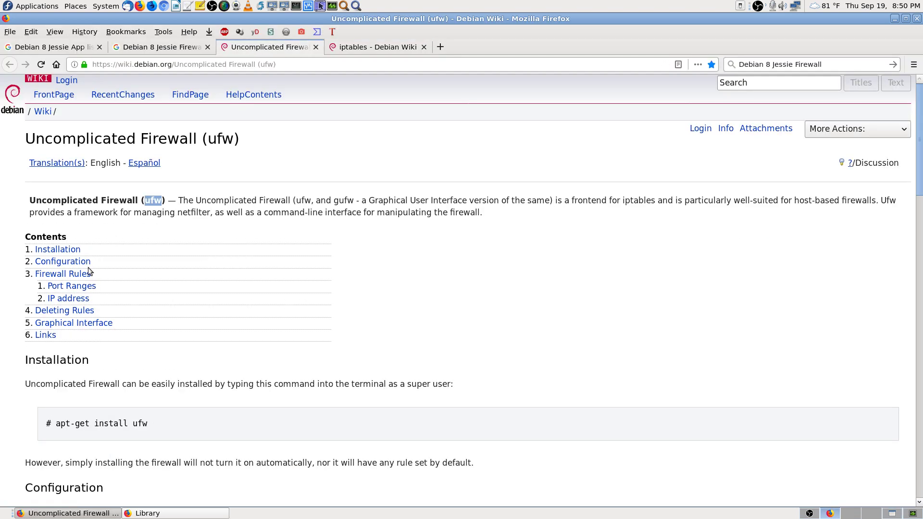
scroll(584, 354, down, 5)
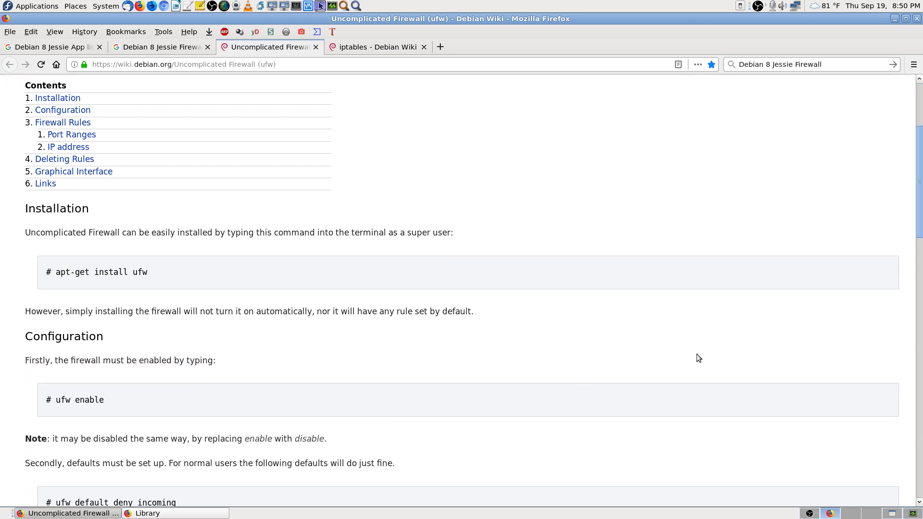
scroll(692, 354, down, 5)
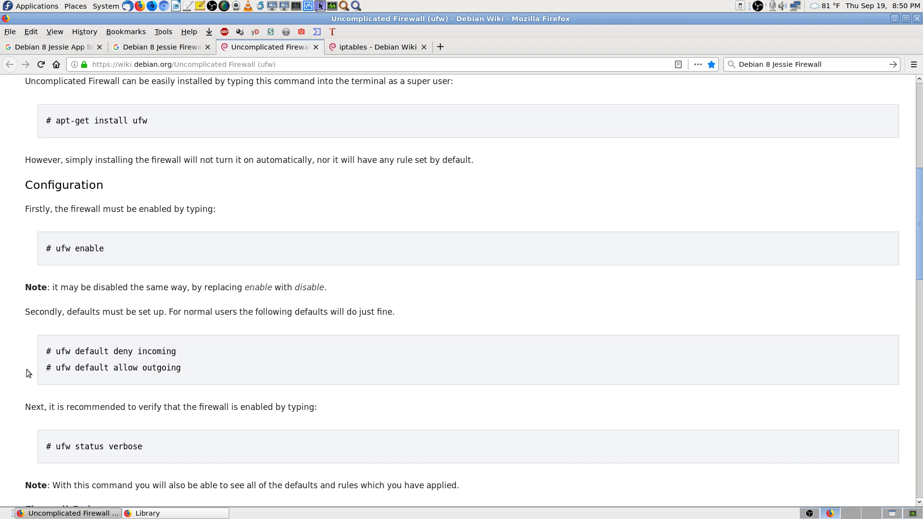
scroll(27, 370, down, 5)
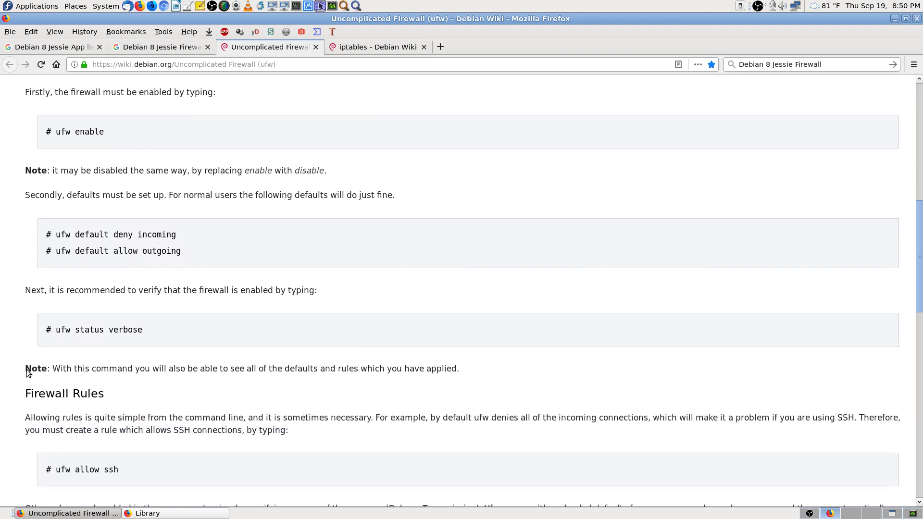
scroll(27, 369, down, 5)
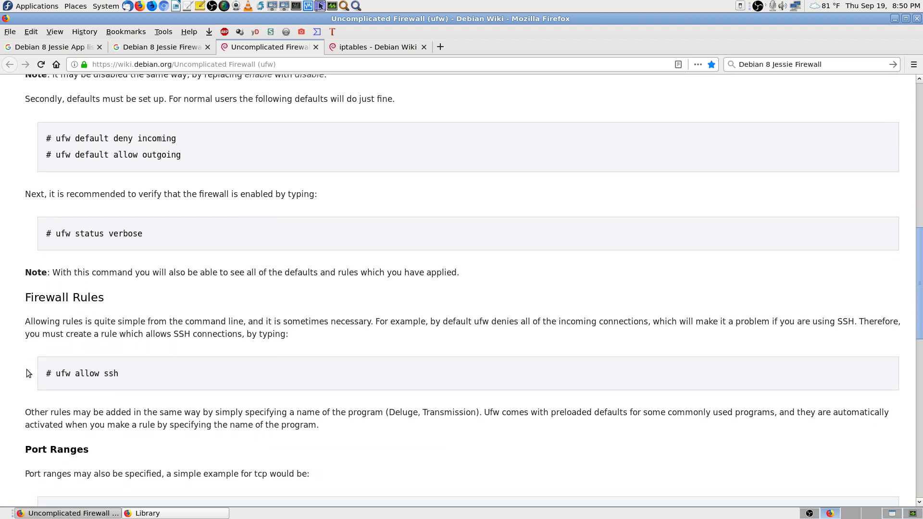
scroll(27, 369, down, 5)
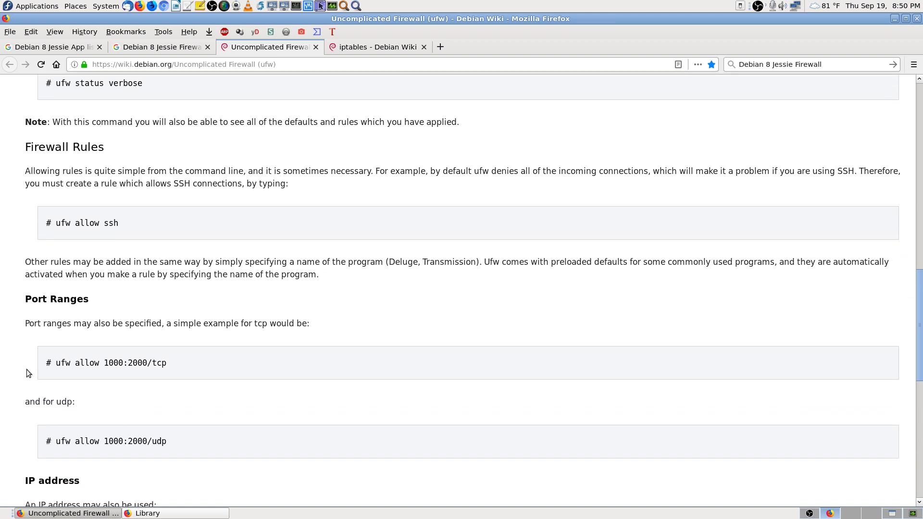
scroll(27, 369, down, 5)
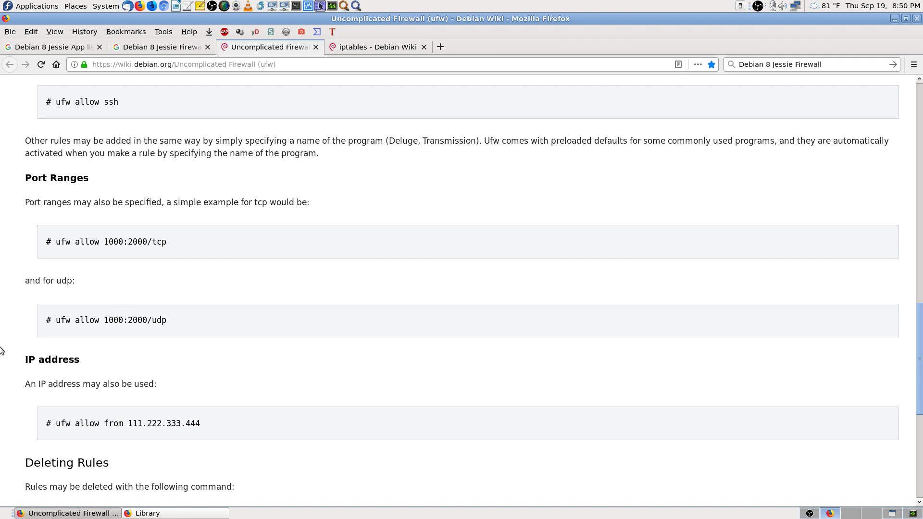
scroll(2, 348, down, 10)
scroll(3, 350, down, 2)
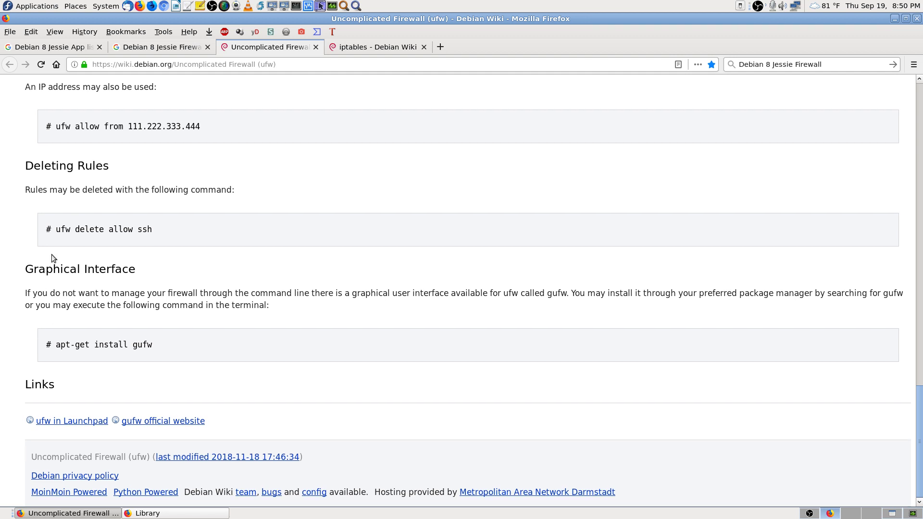
scroll(51, 254, up, 1)
scroll(51, 254, down, 1)
scroll(391, 273, up, 13)
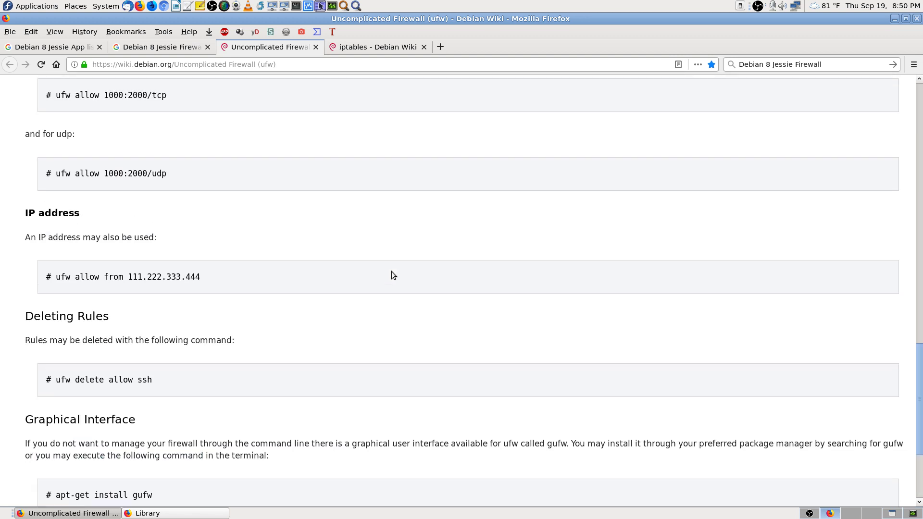
scroll(221, 317, down, 10)
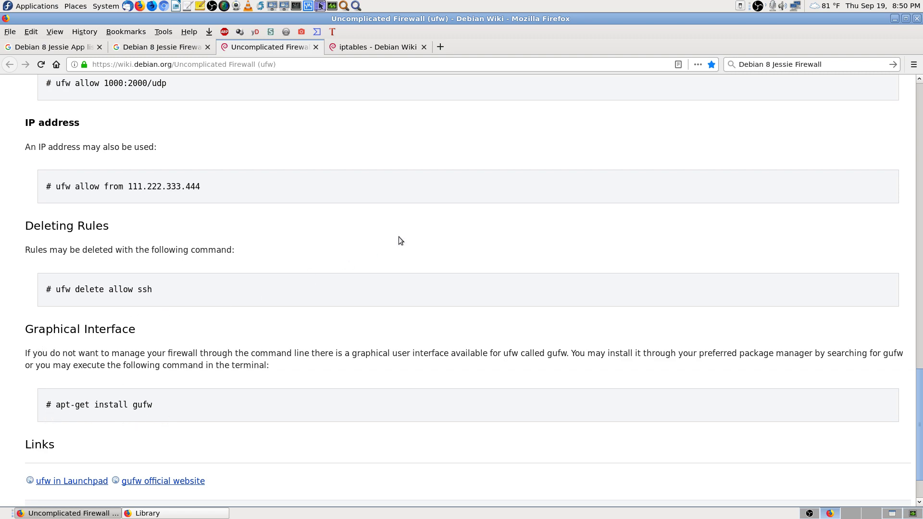
scroll(405, 195, up, 20)
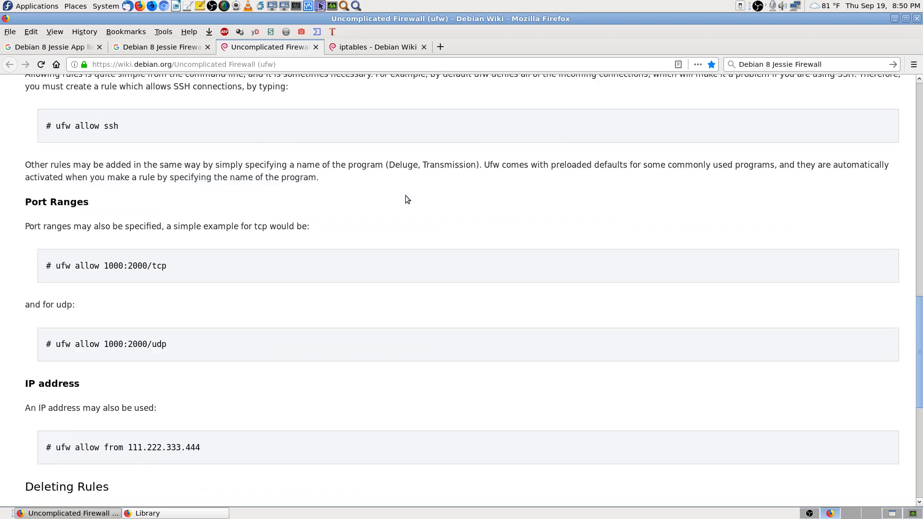
scroll(405, 195, up, 10)
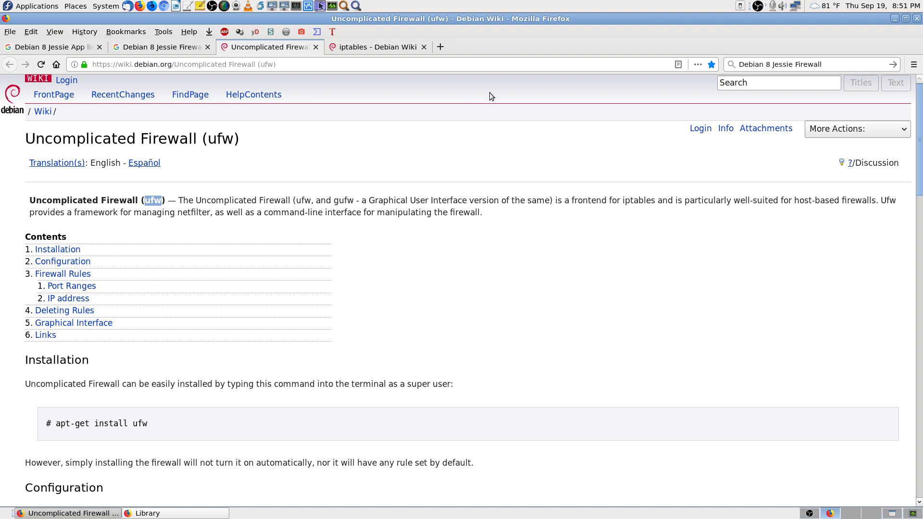
Step: Close the Uncomplicated Firewall, Debian 8 Jessie App list and Firewall search tabs, keeping only iptables
click(381, 48)
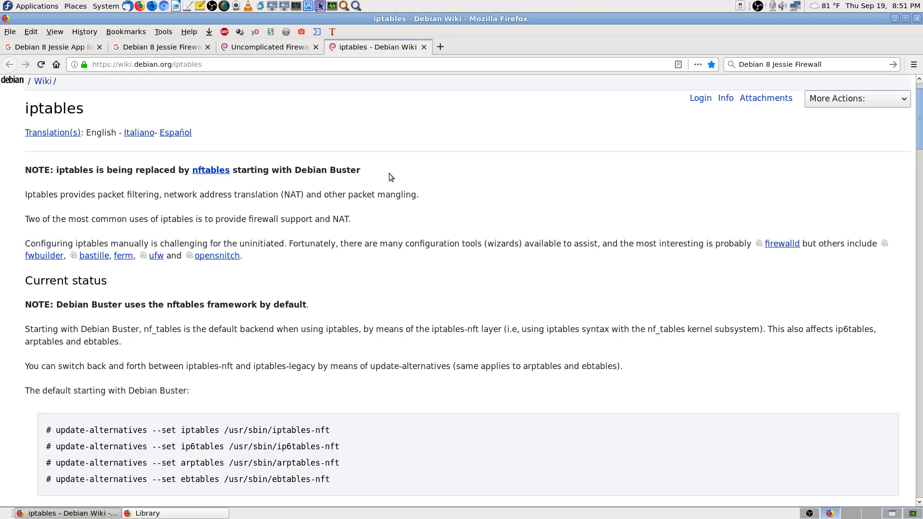
click(316, 46)
click(161, 48)
click(87, 48)
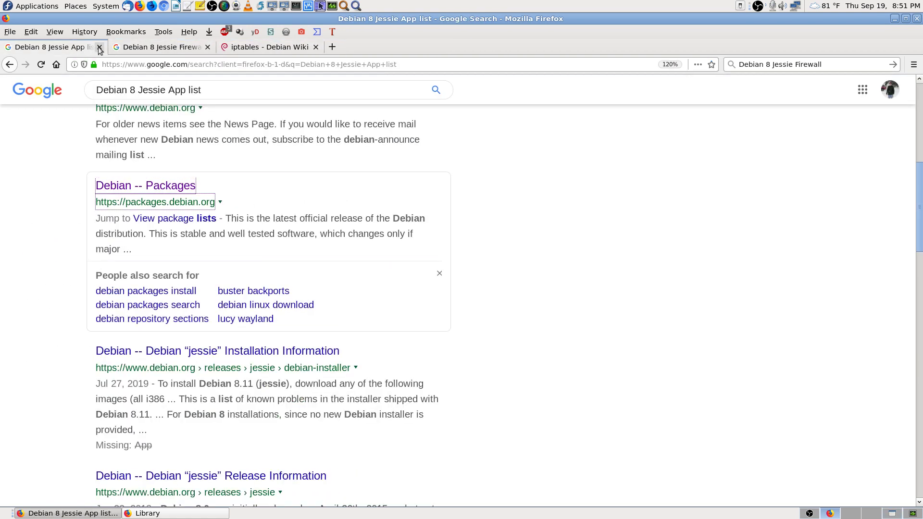
click(99, 47)
click(99, 46)
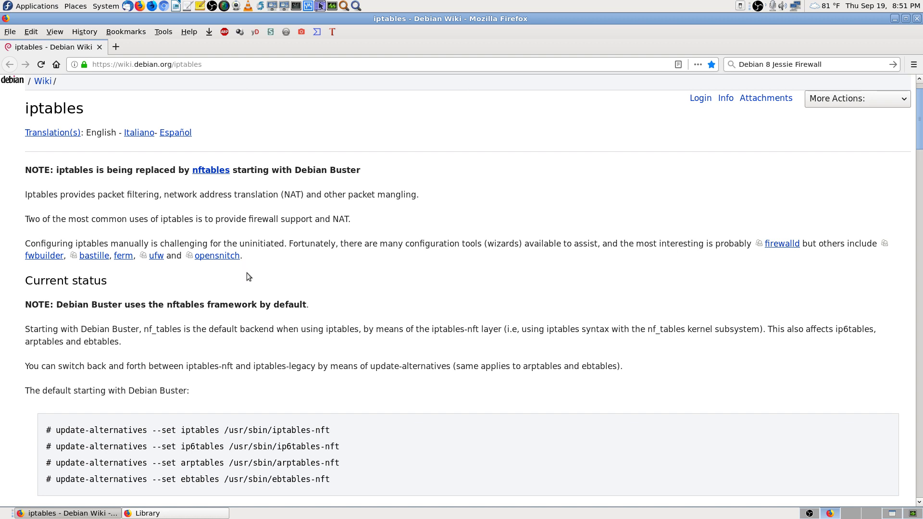
Step: Back in the remote Synaptic, scroll the ufw results and read the ufw package description
click(890, 515)
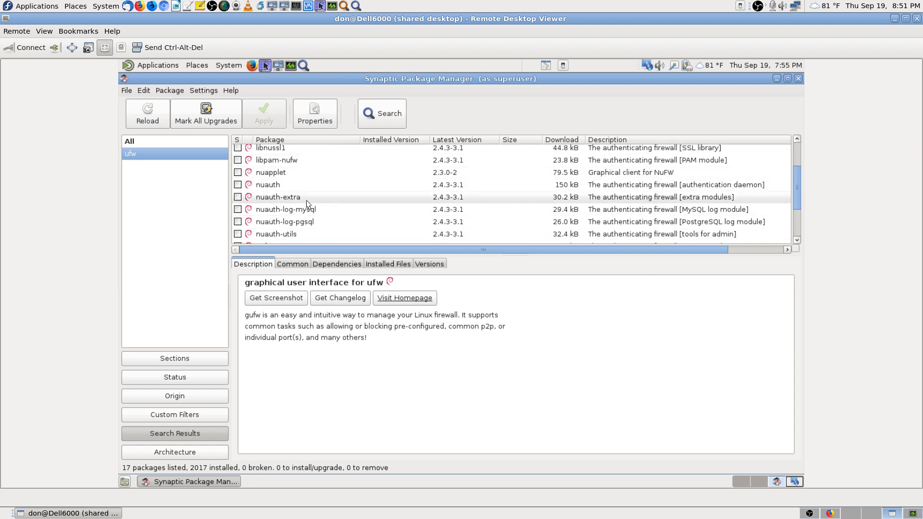
scroll(304, 184, down, 2)
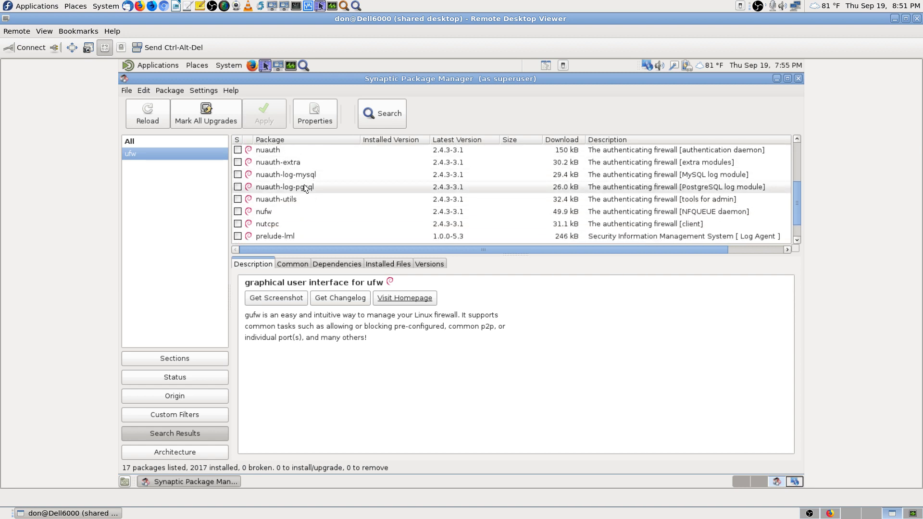
scroll(318, 197, down, 2)
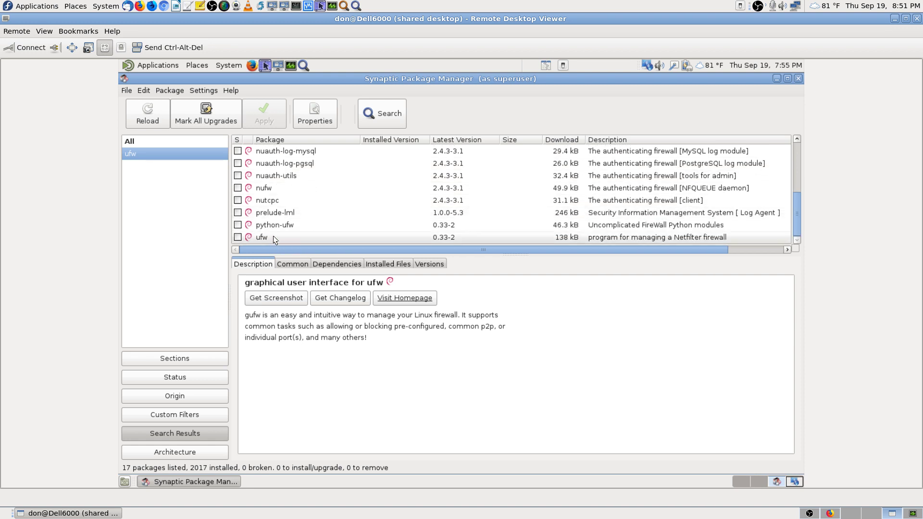
scroll(273, 236, up, 4)
scroll(305, 221, down, 2)
scroll(304, 220, down, 2)
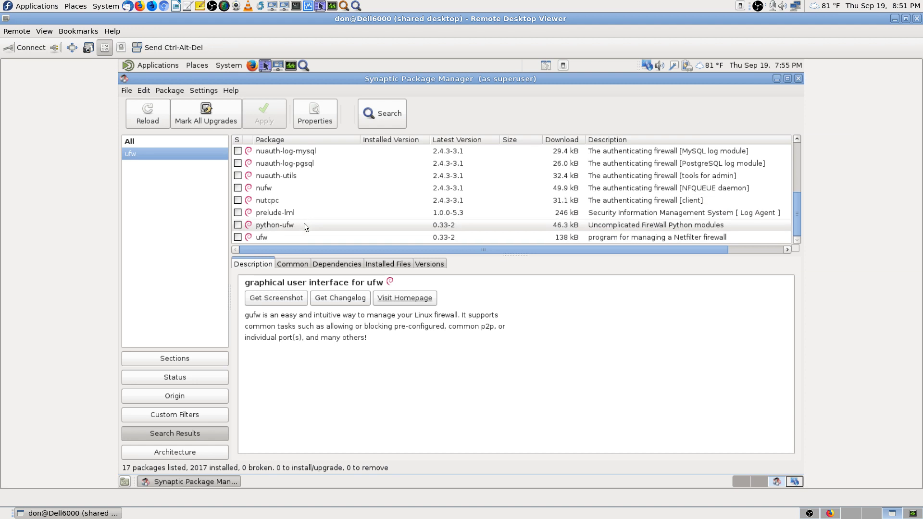
click(274, 237)
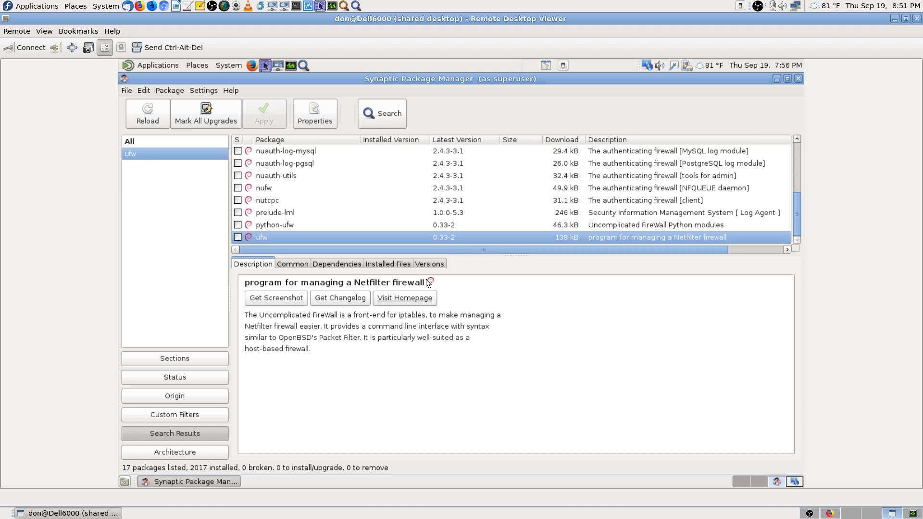
Step: Read the nufw package description, scroll back up, and switch to another remote workspace
click(288, 186)
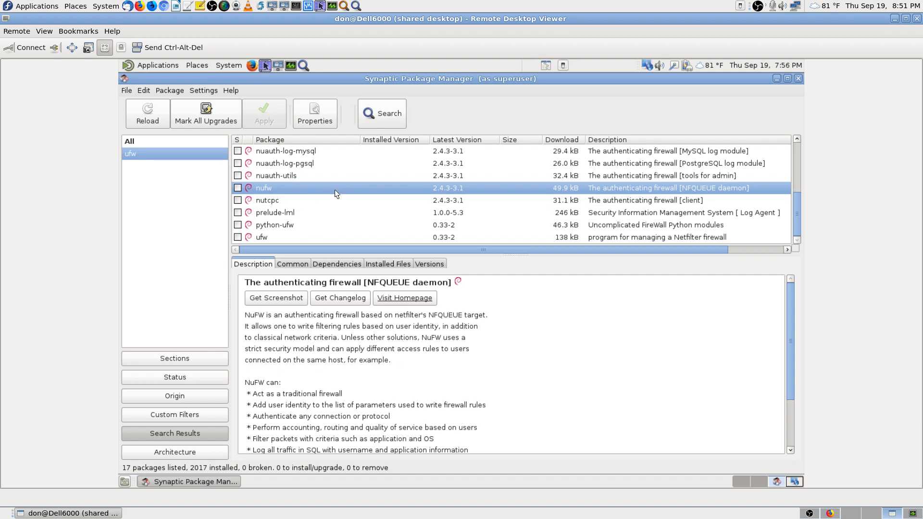
scroll(336, 189, up, 3)
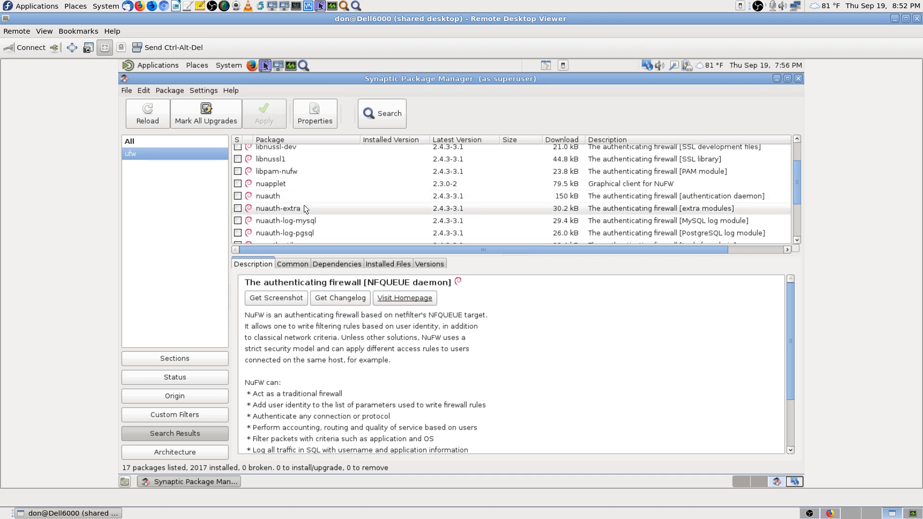
scroll(307, 207, up, 3)
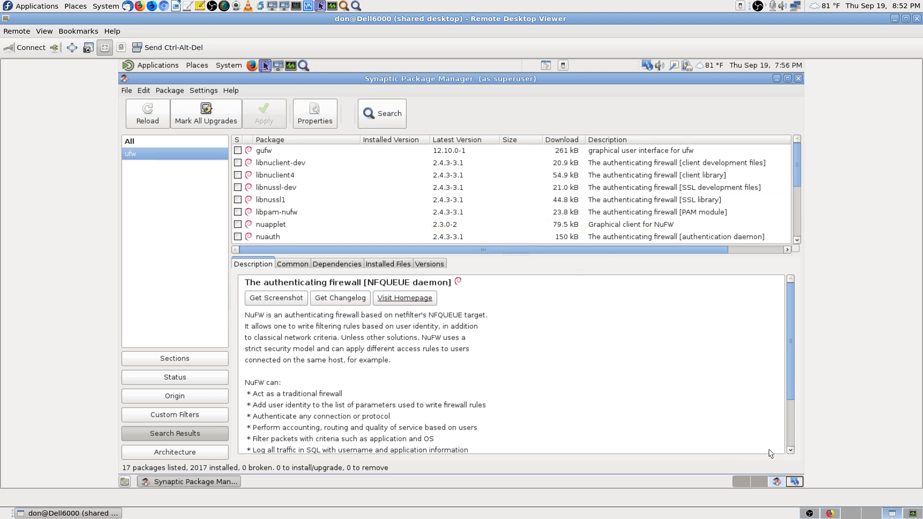
click(757, 481)
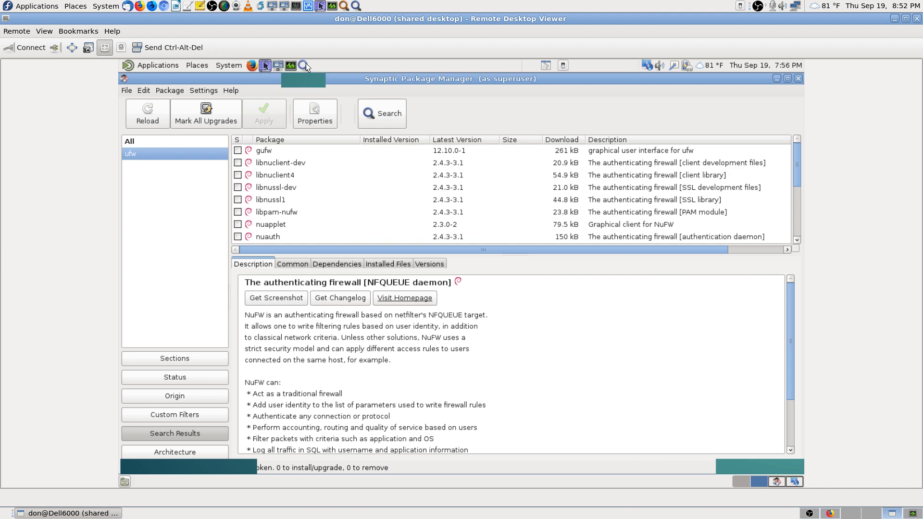
Step: Open the remote Application Finder, try a search for 'fwb', and clear it
click(305, 63)
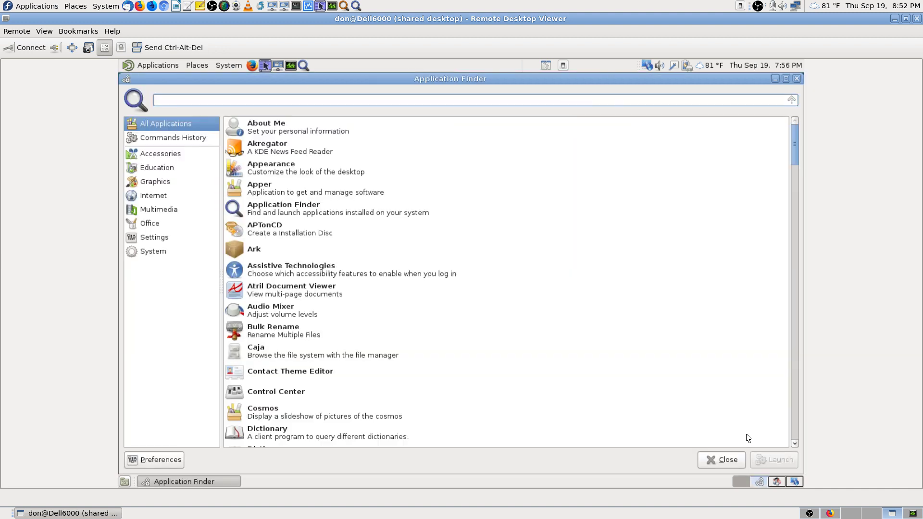
click(871, 513)
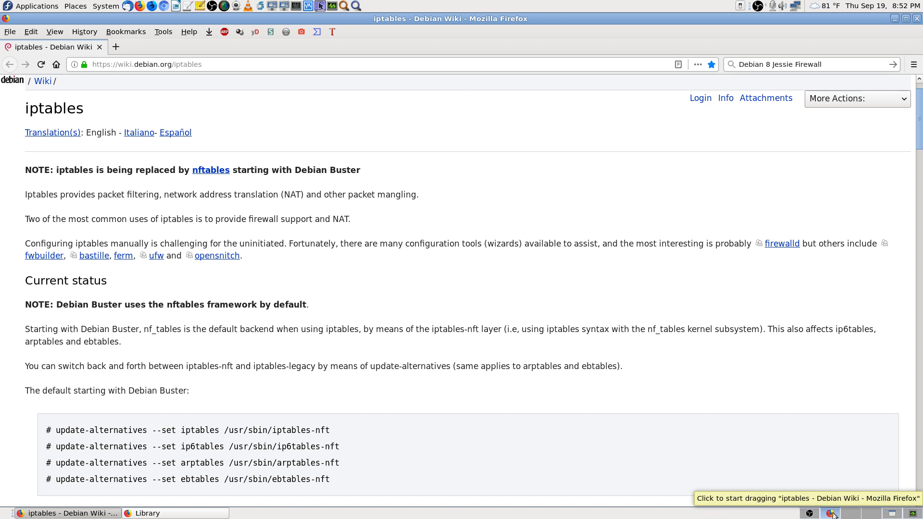
click(892, 513)
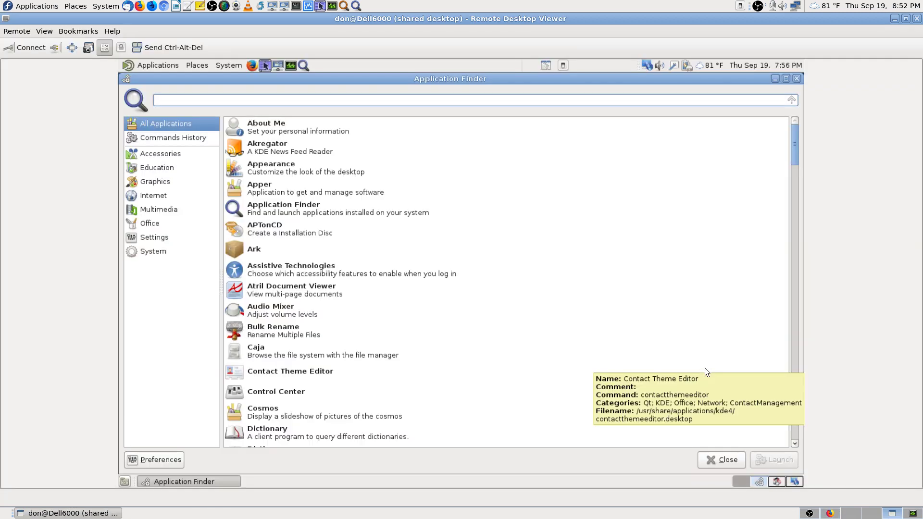
text(fw)
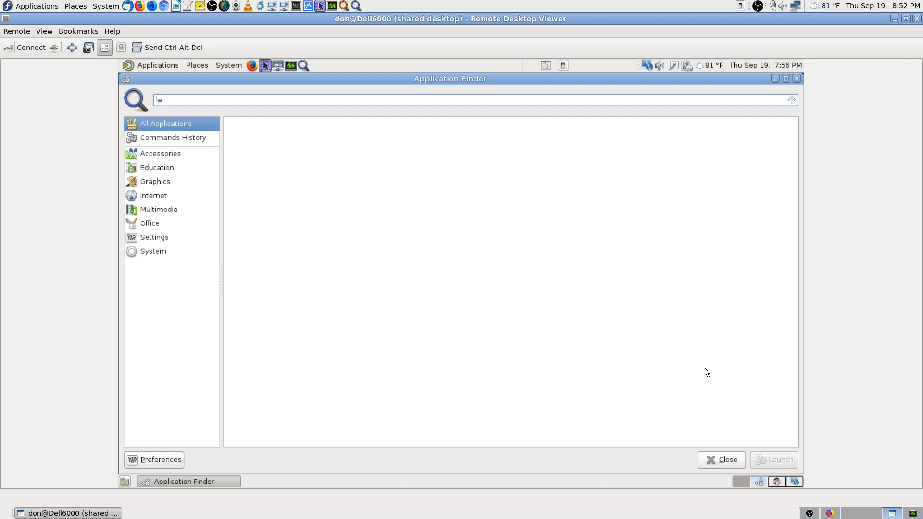
text(b)
key(BackSpace)
key(BackSpace)
key(BackSpace)
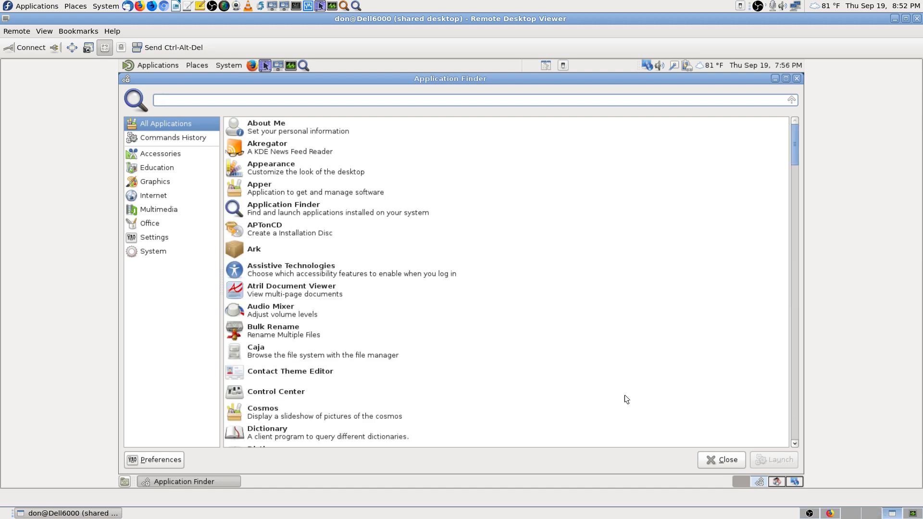
click(777, 479)
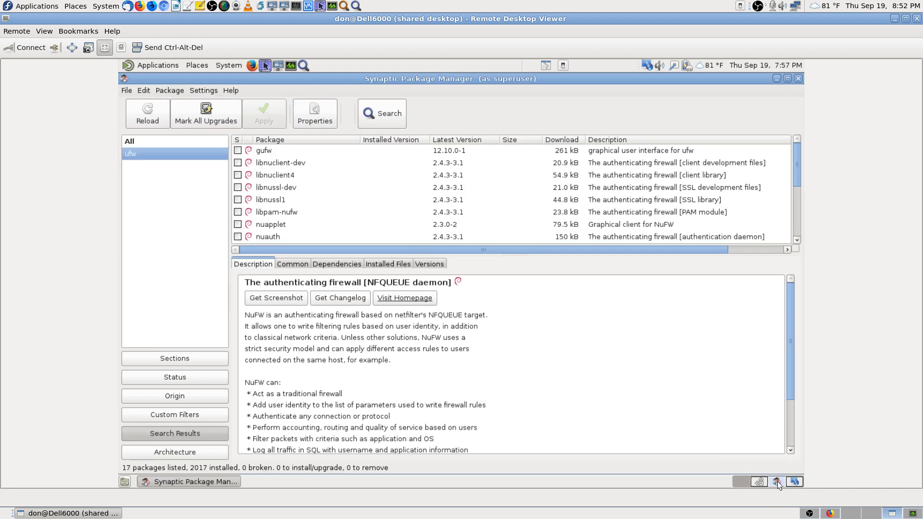
click(761, 481)
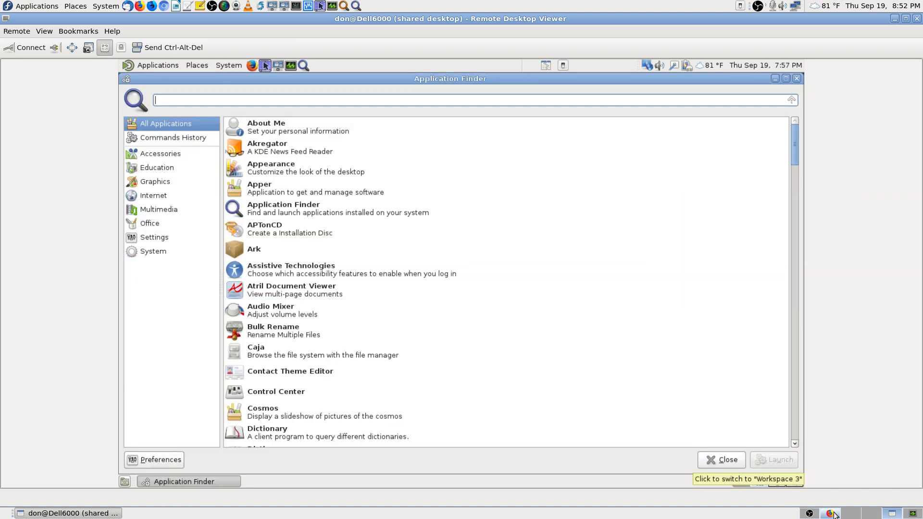
Step: After checking the Firefox wiki, try 'bast' and 'guf' application searches, clearing each
click(832, 513)
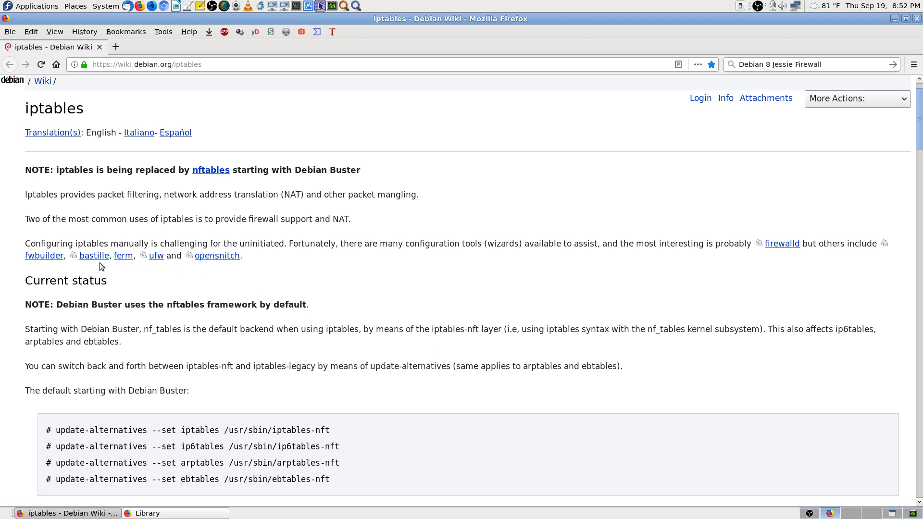
click(843, 515)
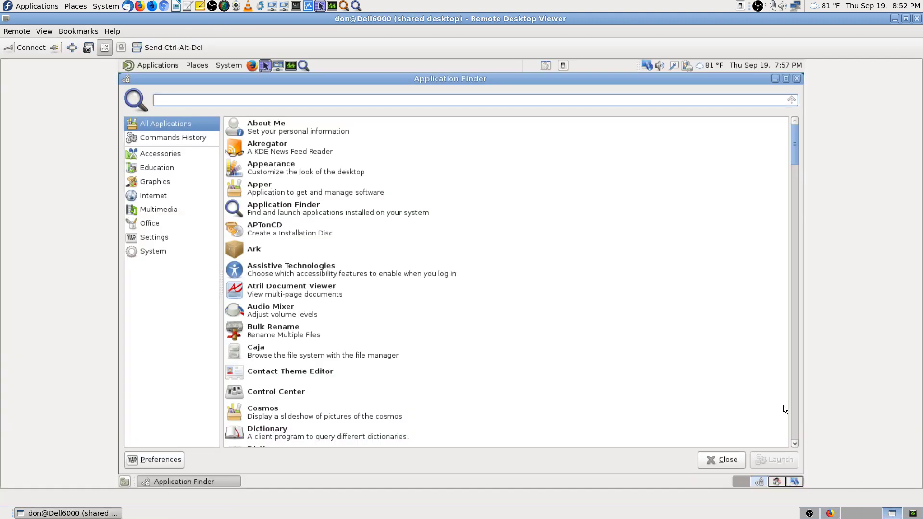
text(bast)
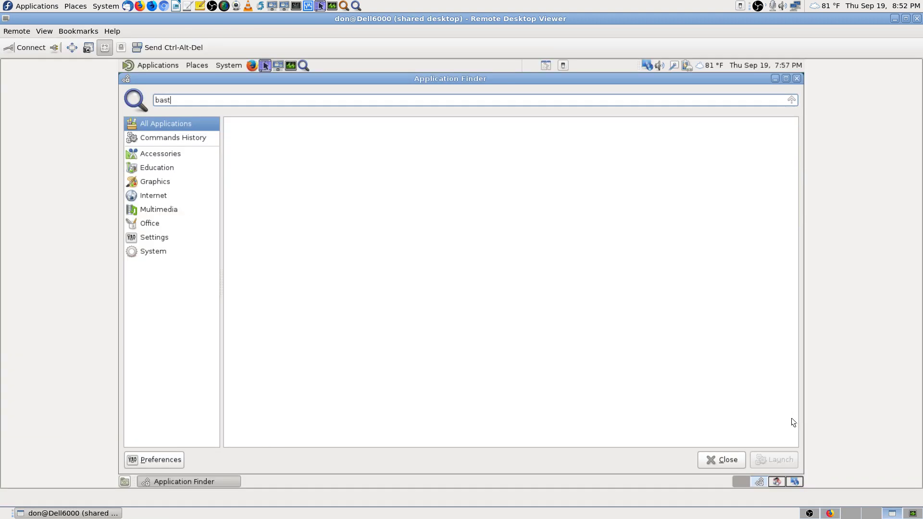
click(832, 514)
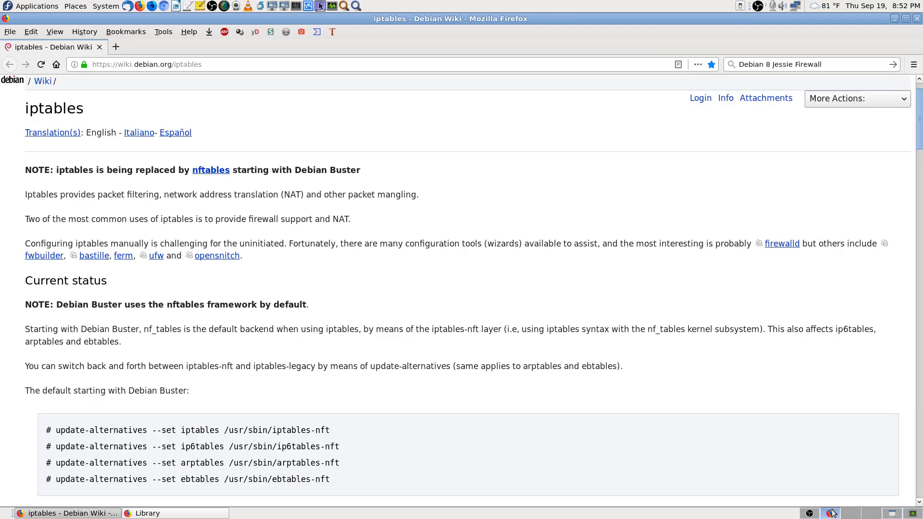
click(892, 513)
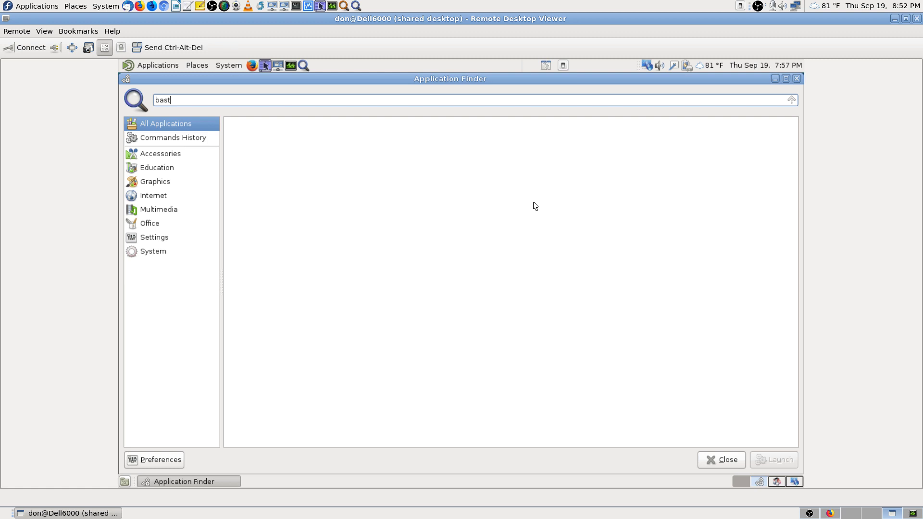
key(BackSpace)
key(BackSpace)
key(BackSpace)
key(BackSpace)
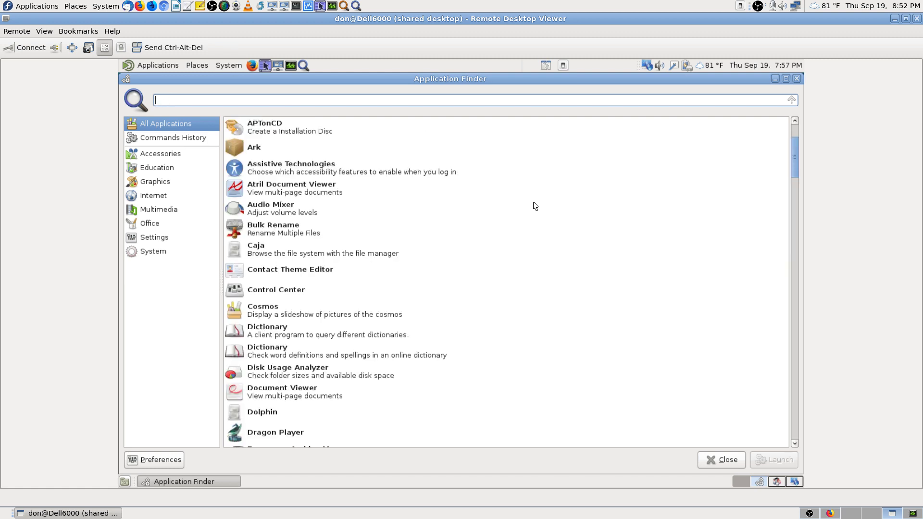
text(guf)
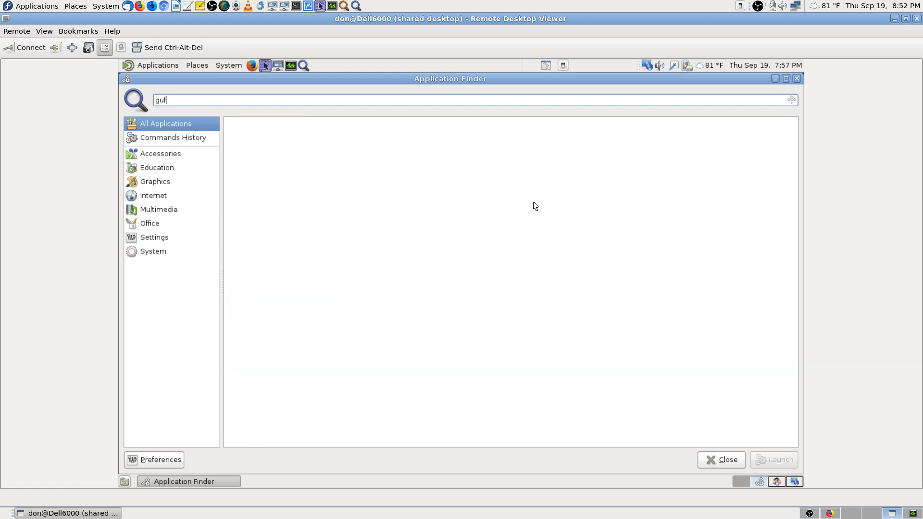
key(BackSpace)
key(BackSpace)
key(BackSpace)
key(BackSpace)
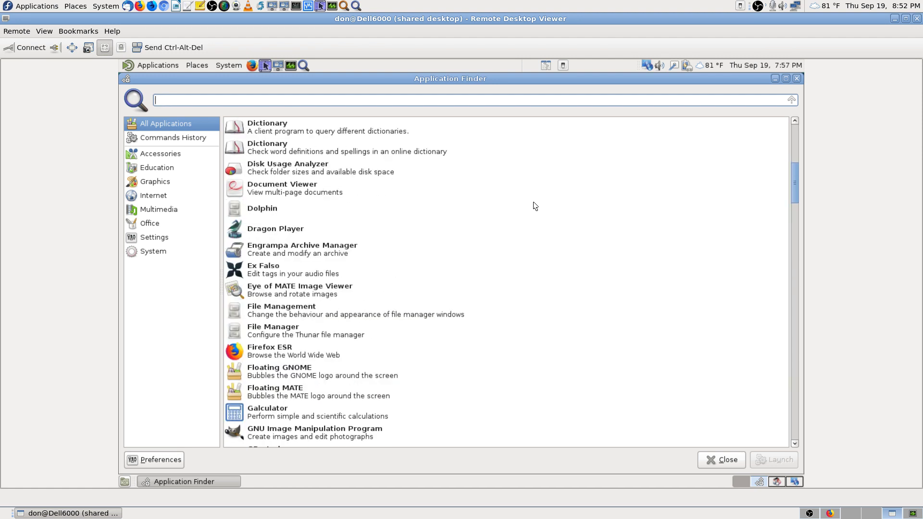
Step: Try 'ufw', 'fufw' and 'gufw' searches, then erase the text so all applications are listed
text(ufw)
key(BackSpace)
key(BackSpace)
key(BackSpace)
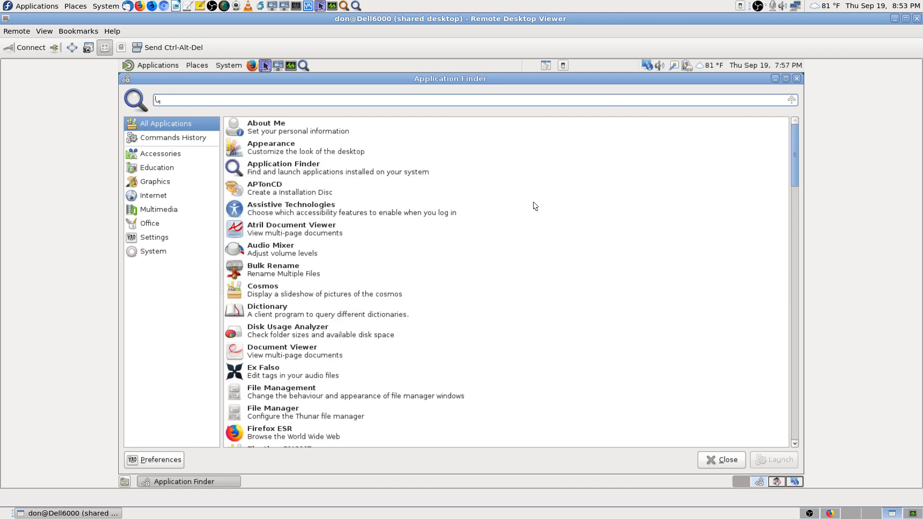
text(f)
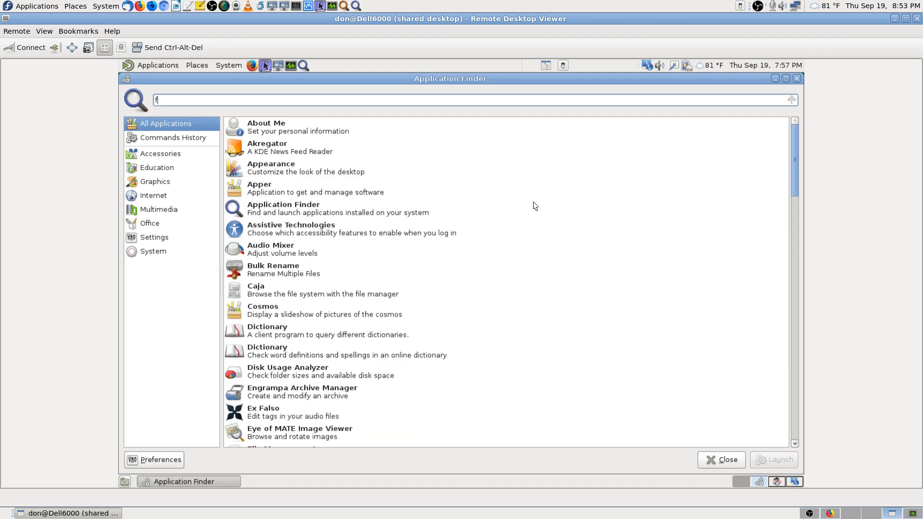
text(ufw)
key(BackSpace)
key(BackSpace)
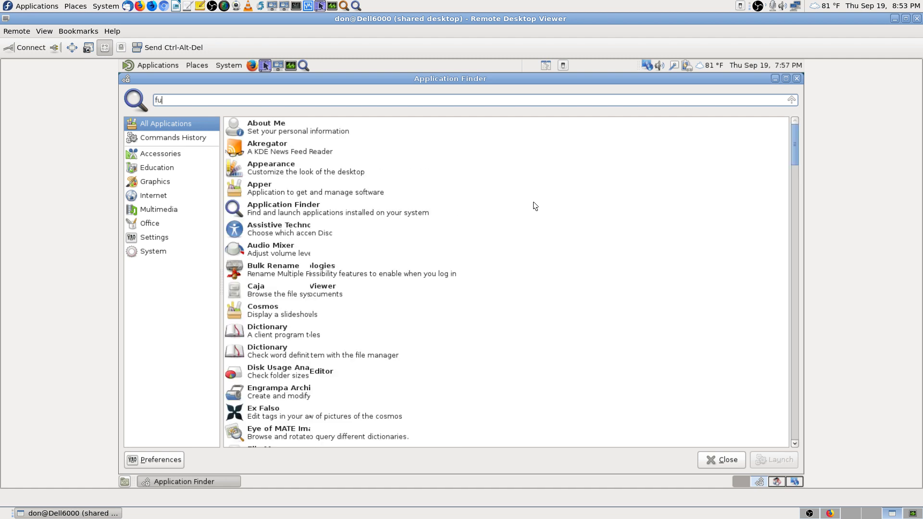
key(BackSpace)
key(BackSpace)
text(guf)
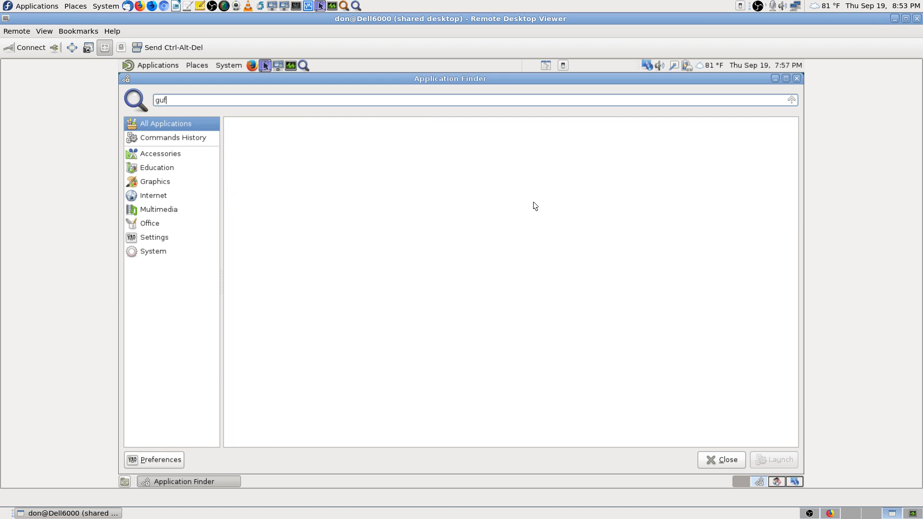
text(w)
key(BackSpace)
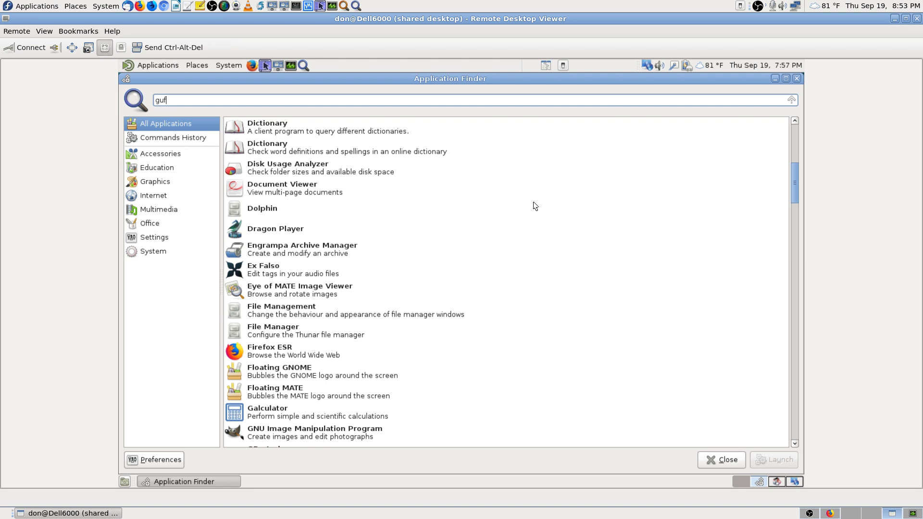
key(BackSpace)
key(BackSpace)
key(BackSpace)
Step: Show gufw's 'graphical user interface for ufw' description in Synaptic, then move to the Application Finder workspace
click(777, 479)
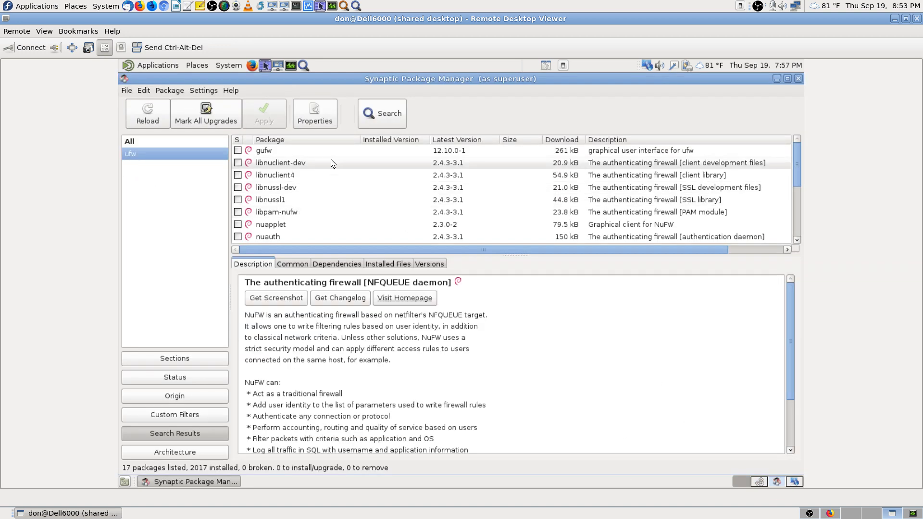
click(278, 149)
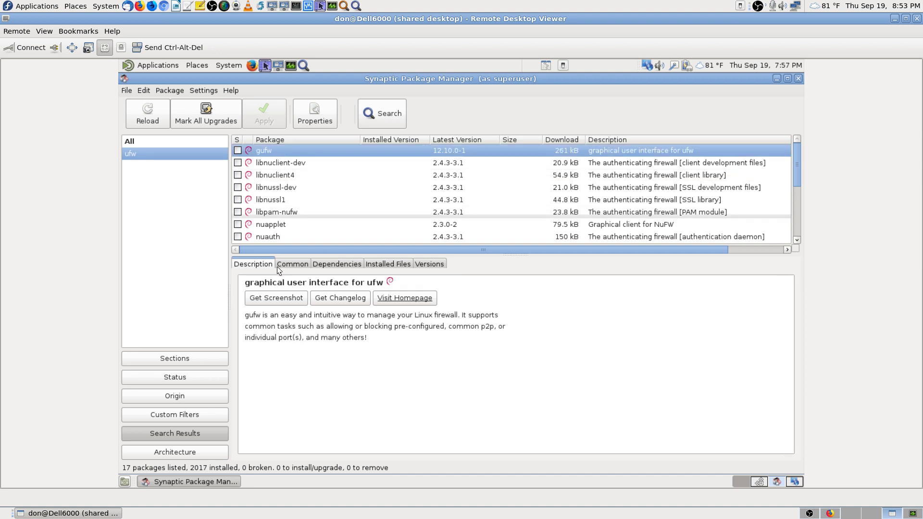
click(831, 513)
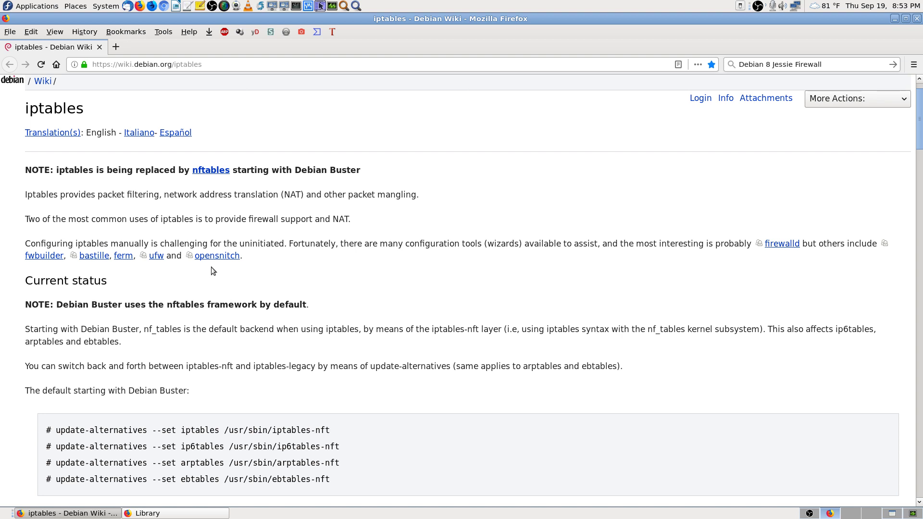
click(891, 513)
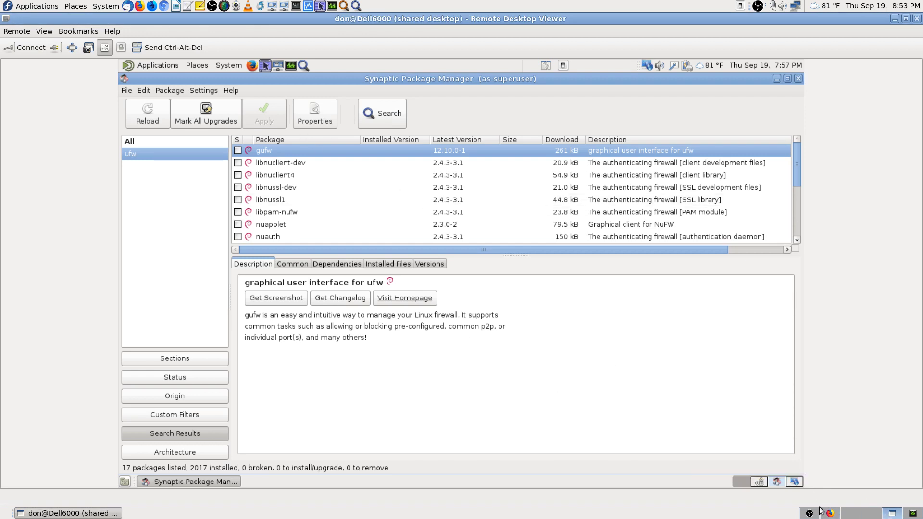
click(761, 485)
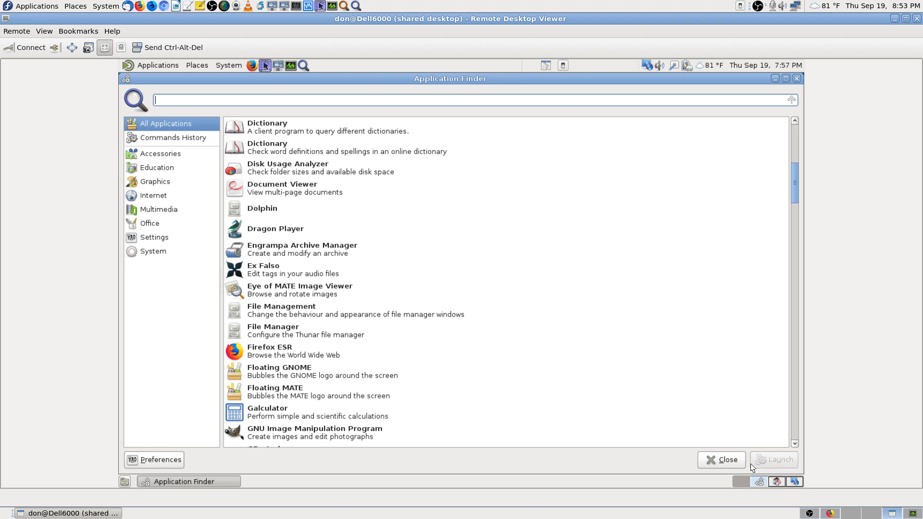
Step: Search Application Finder for 'open', clear it, and close the finder
text(open)
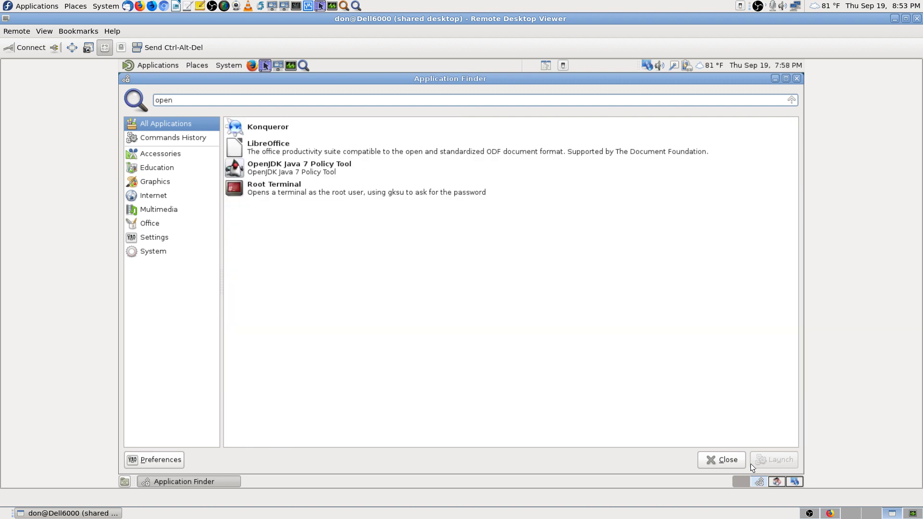
key(BackSpace)
key(BackSpace)
key(BackSpace)
key(BackSpace)
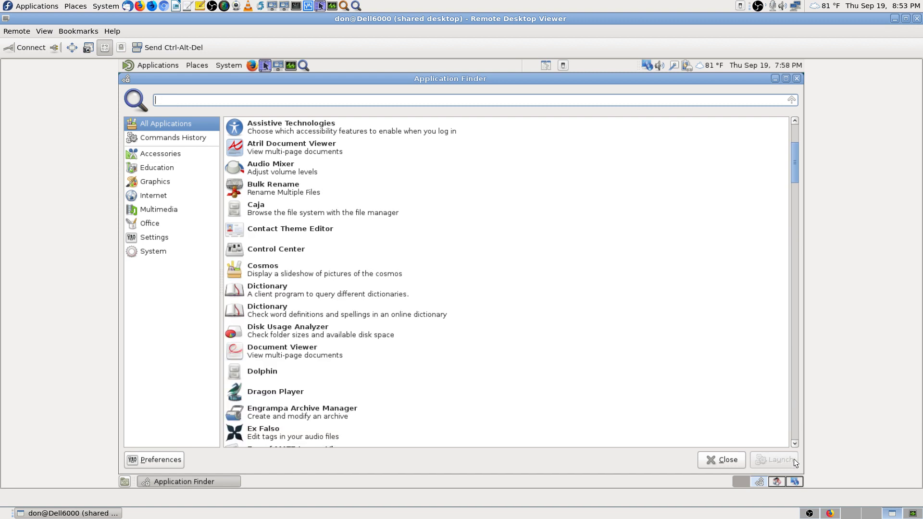
click(728, 460)
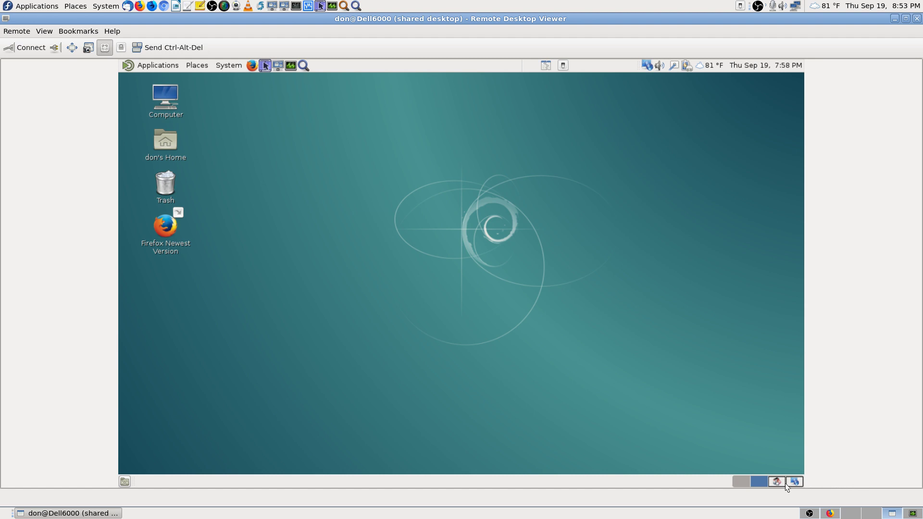
click(305, 65)
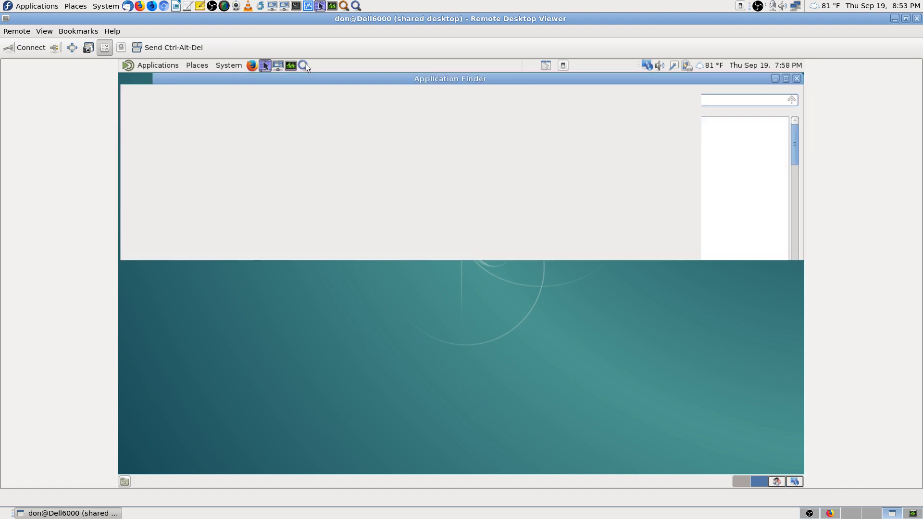
text(ip)
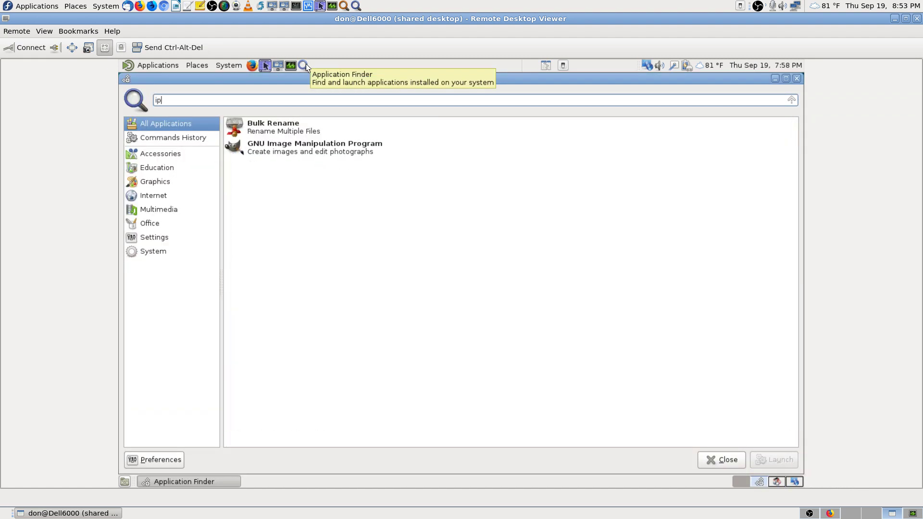
text(tables)
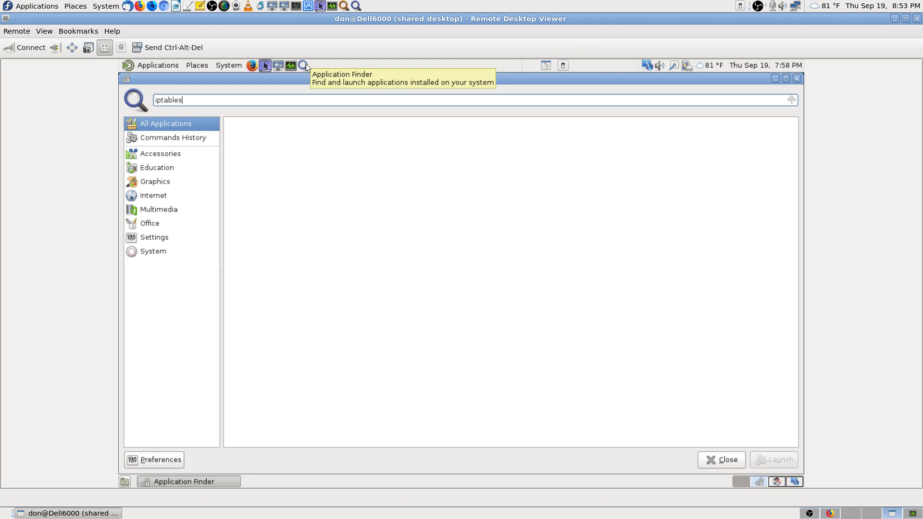
key(BackSpace)
key(BackSpace)
key(BackSpace)
key(BackSpace)
key(BackSpace)
key(BackSpace)
key(BackSpace)
key(BackSpace)
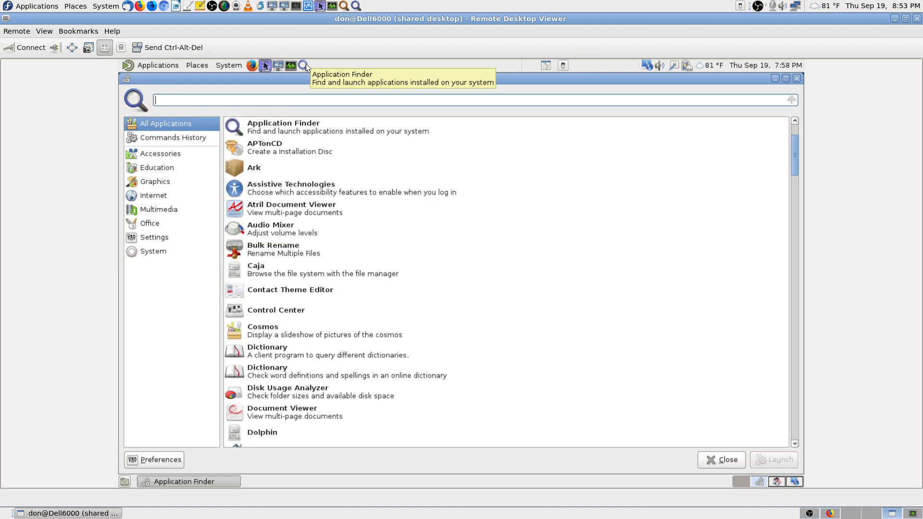
click(727, 461)
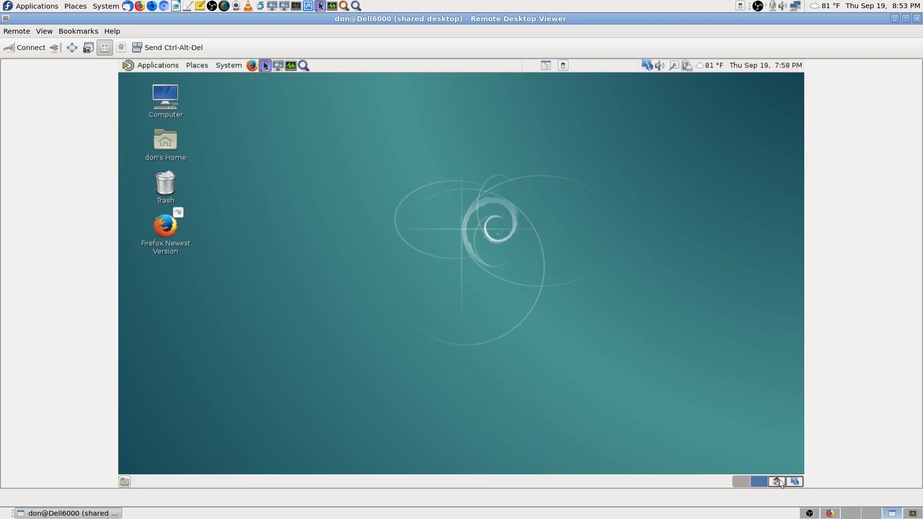
click(777, 480)
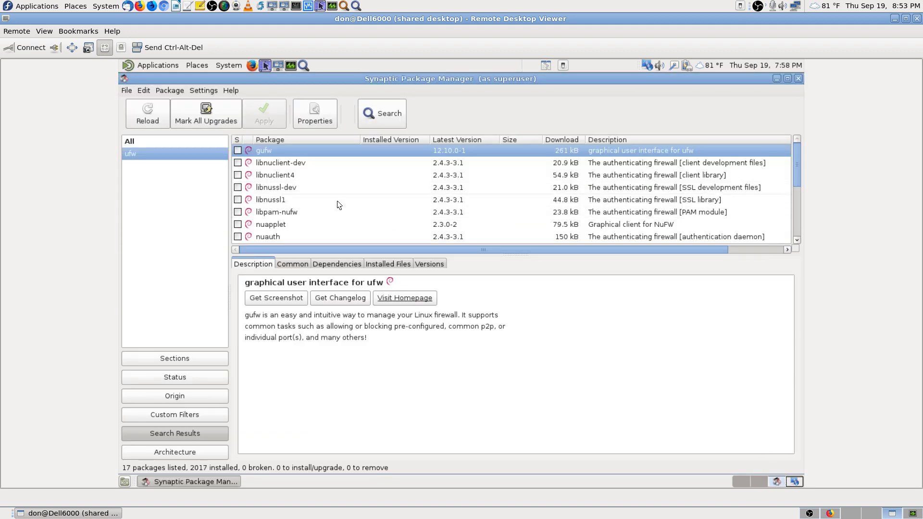
Step: Scroll the Synaptic package list and reopen the package search dialog holding 'ufw'
scroll(332, 209, down, 4)
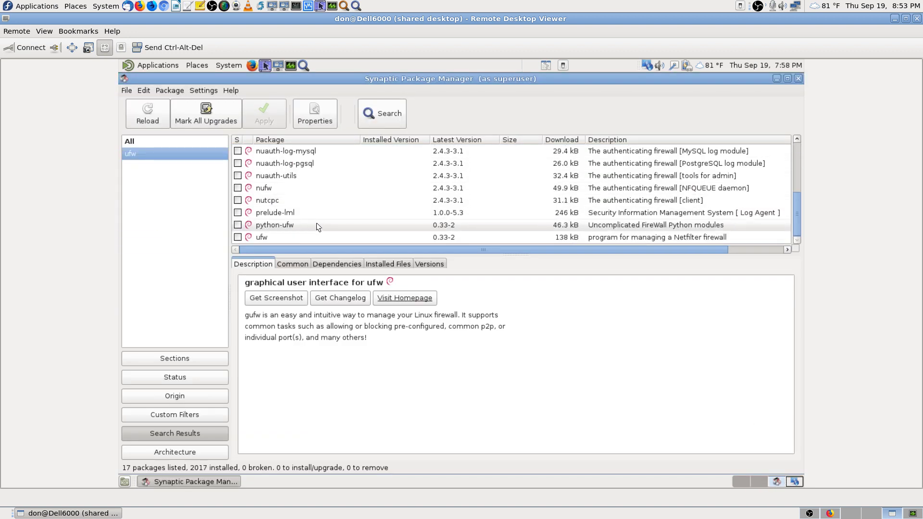
scroll(316, 223, up, 4)
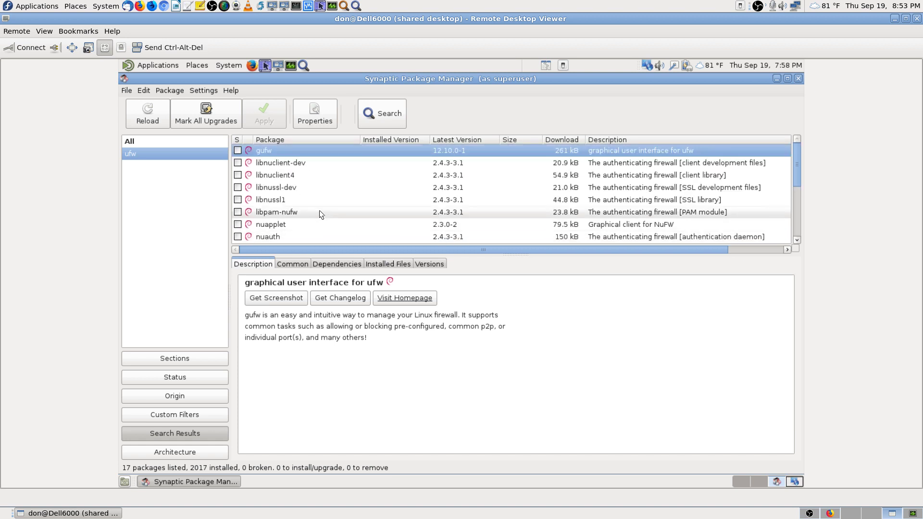
click(391, 108)
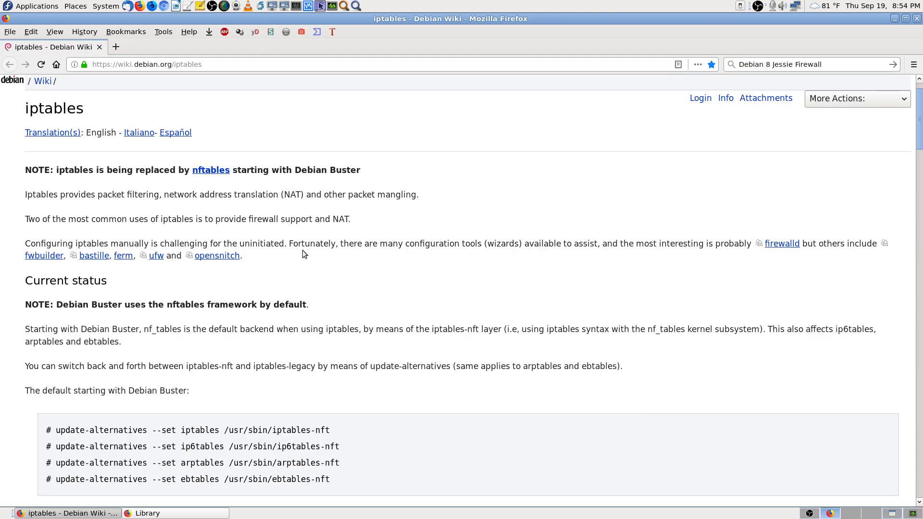
Step: Copy the word 'iptables' from the Debian Wiki note, then return to the remote Synaptic session
scroll(98, 209, up, 1)
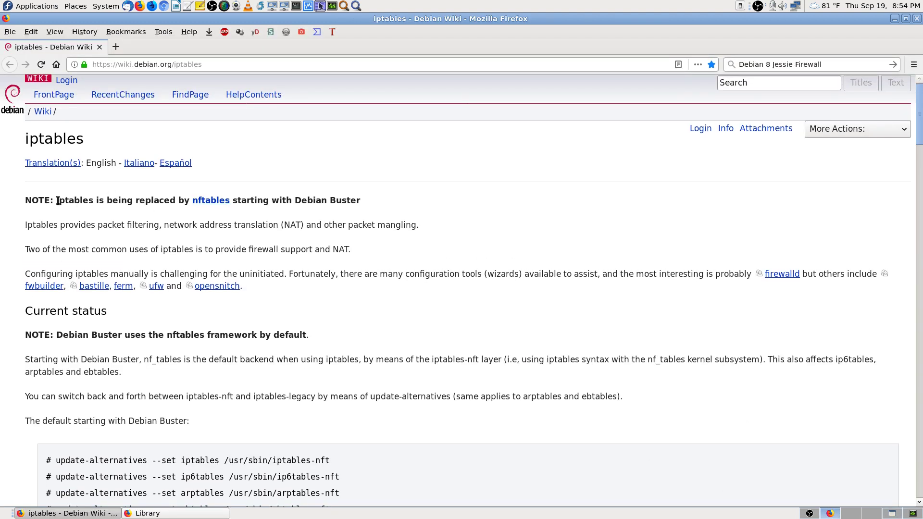
drag(57, 201, 93, 200)
right_click(85, 200)
click(103, 208)
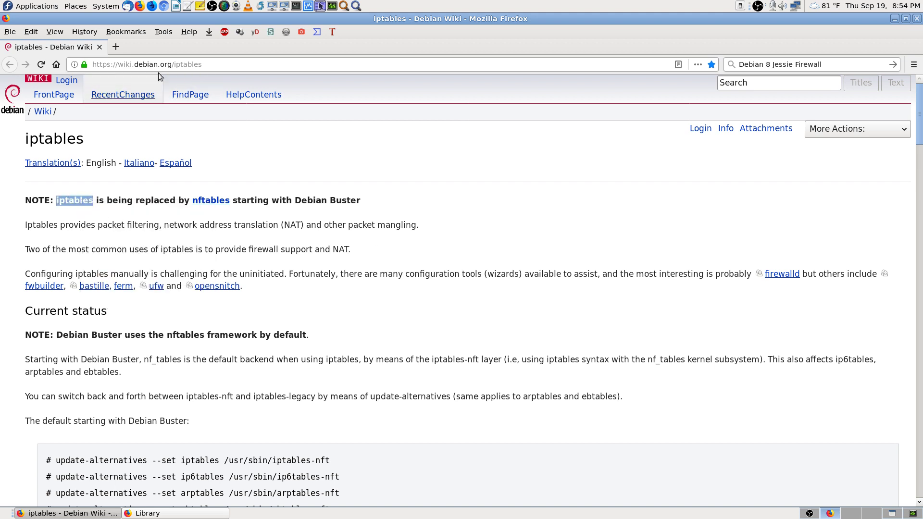
click(893, 513)
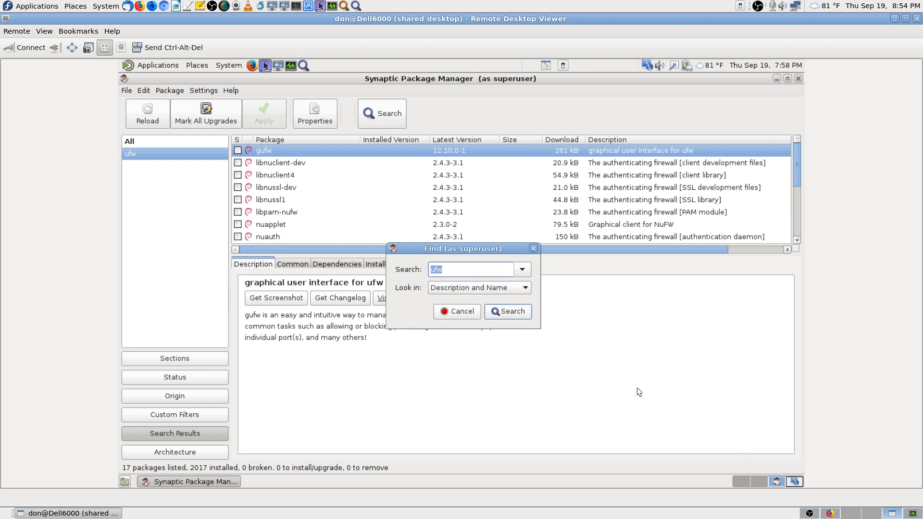
key(ctrl+v)
click(501, 315)
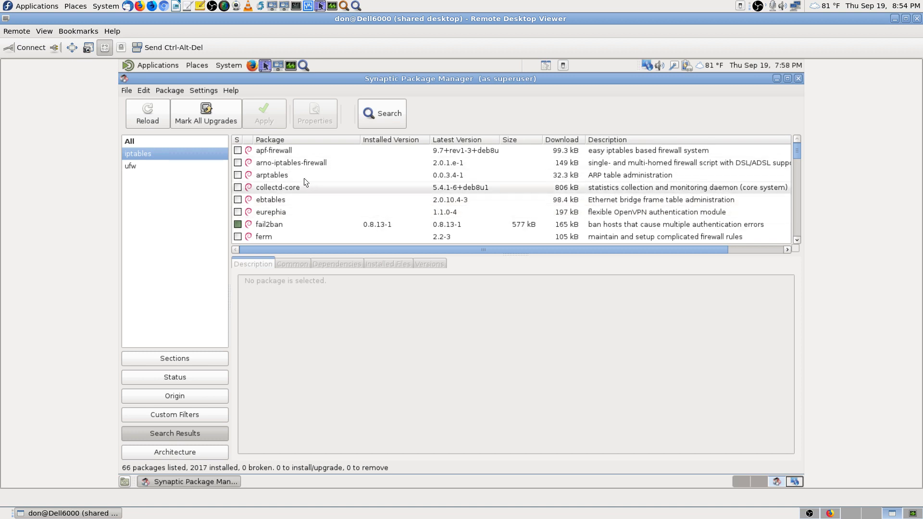
scroll(317, 192, down, 2)
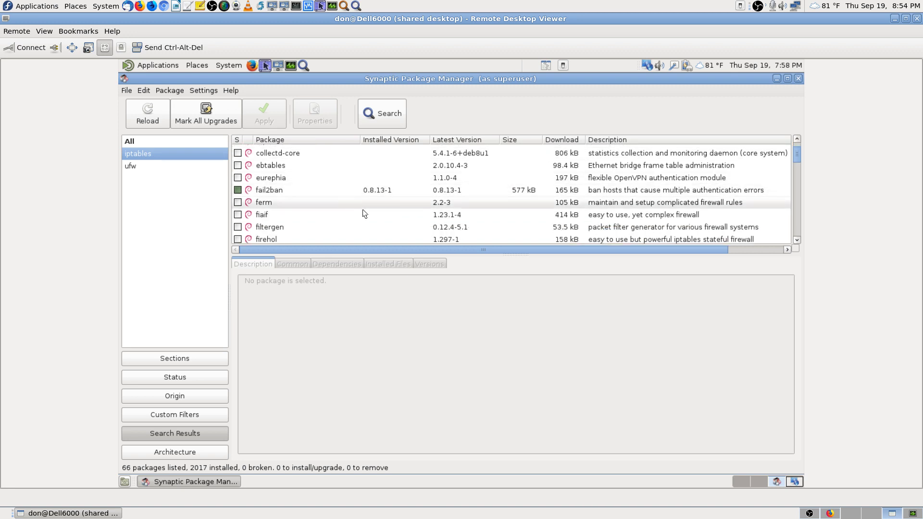
scroll(364, 214, down, 6)
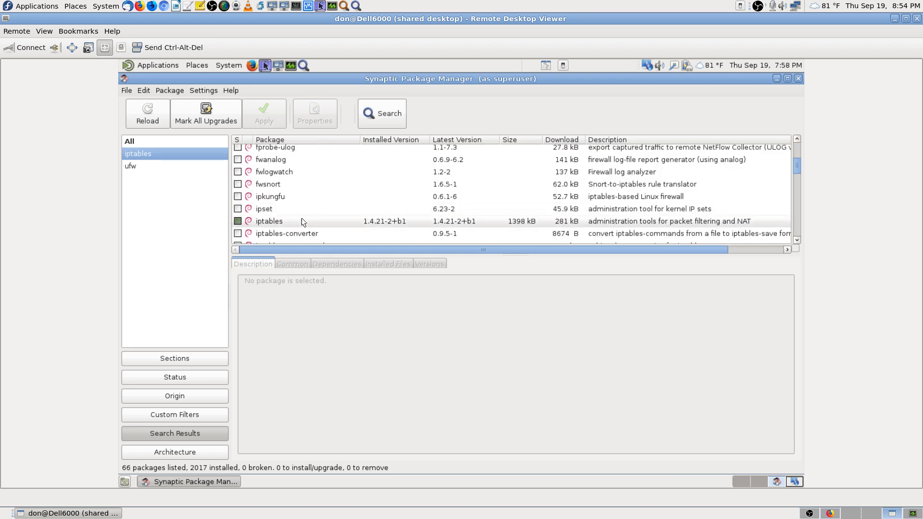
click(298, 222)
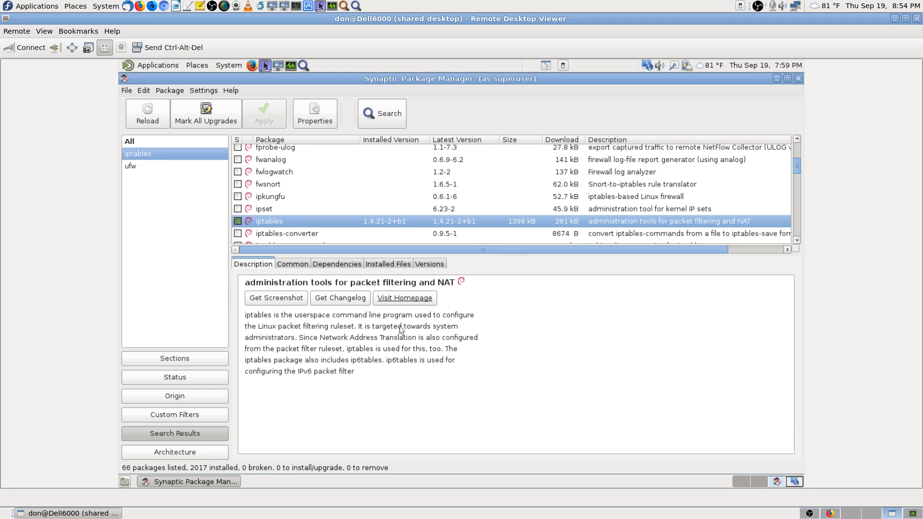
key(Print)
click(504, 318)
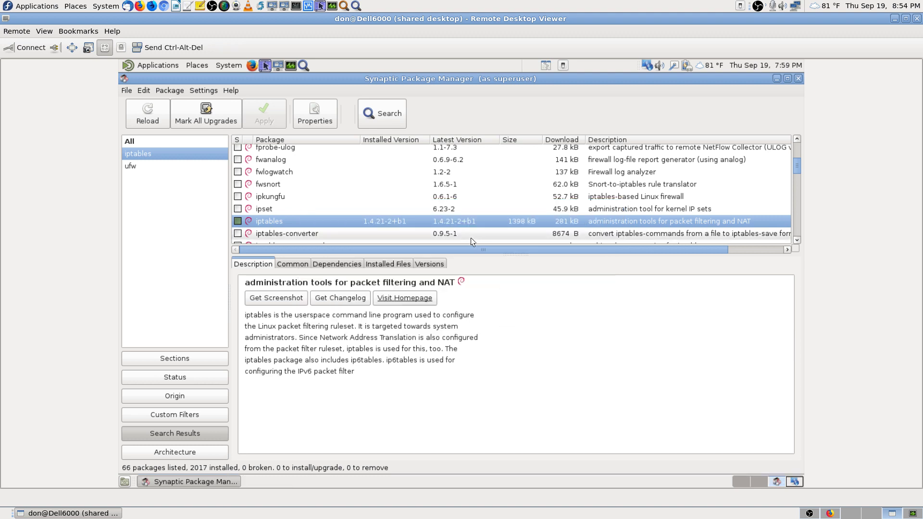
scroll(413, 205, down, 3)
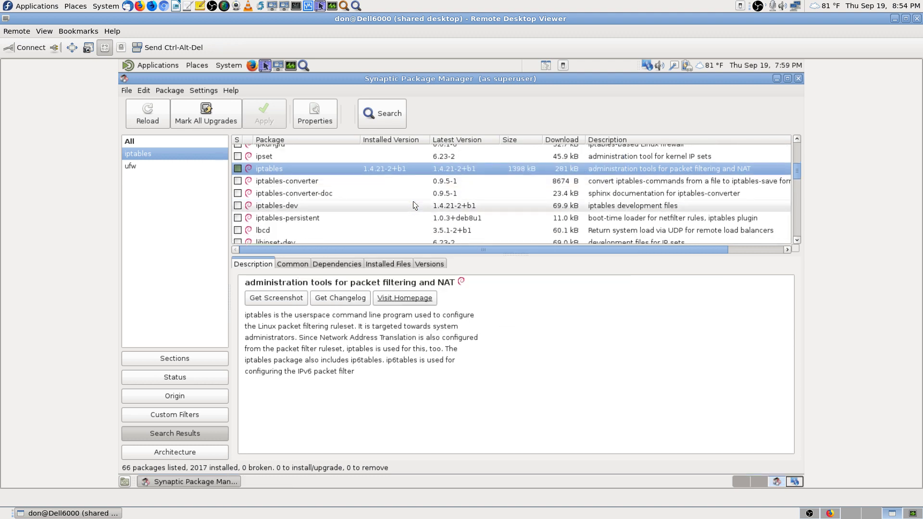
scroll(414, 205, down, 2)
scroll(413, 205, up, 1)
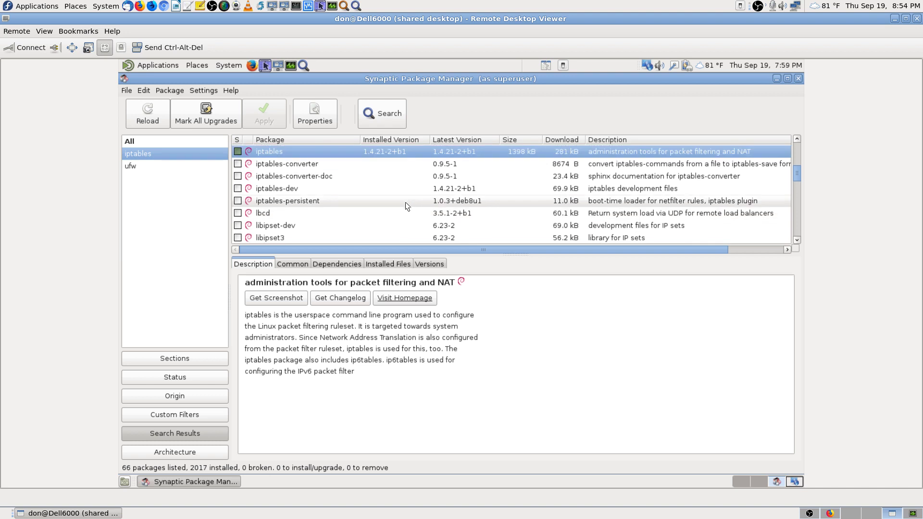
scroll(405, 202, down, 4)
scroll(405, 202, down, 3)
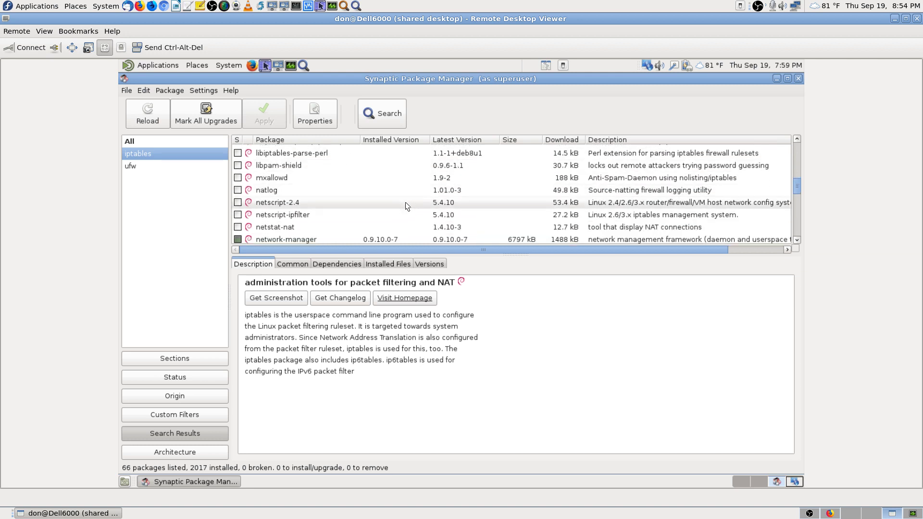
scroll(405, 202, down, 2)
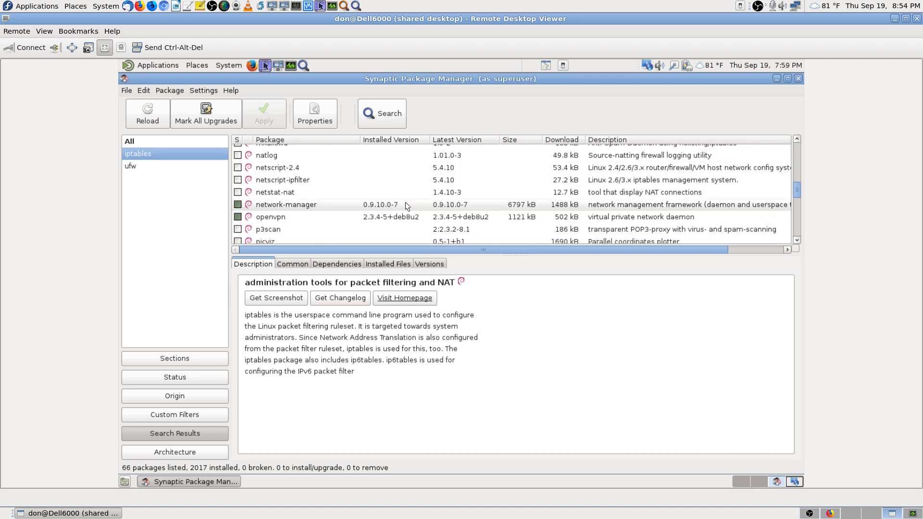
click(344, 204)
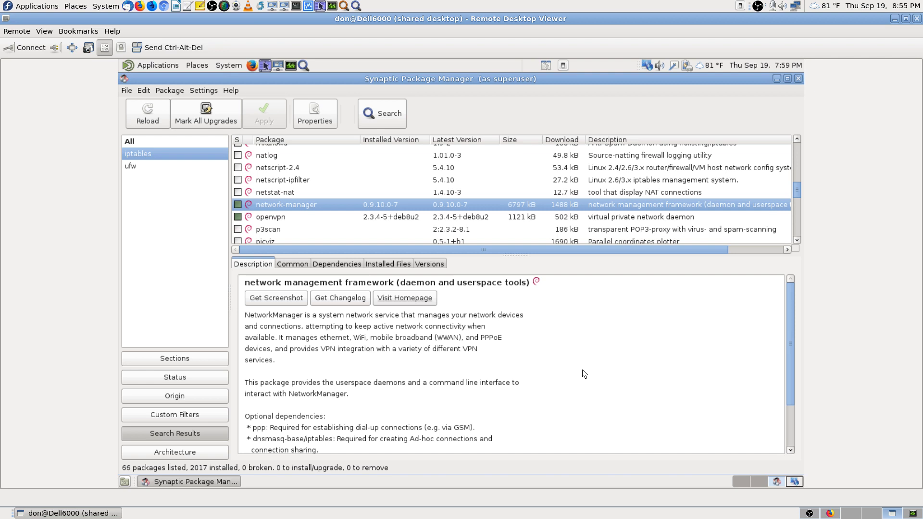
key(Print)
key(Return)
scroll(374, 220, down, 3)
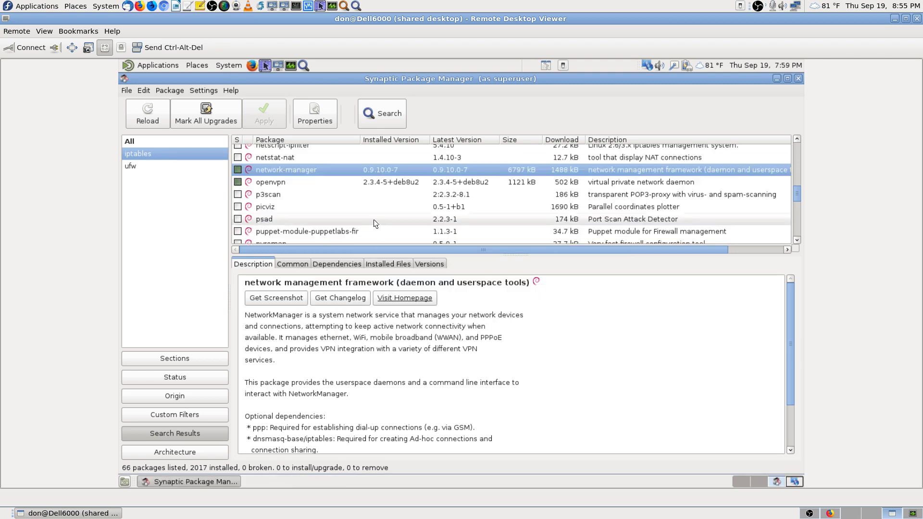
scroll(375, 220, down, 10)
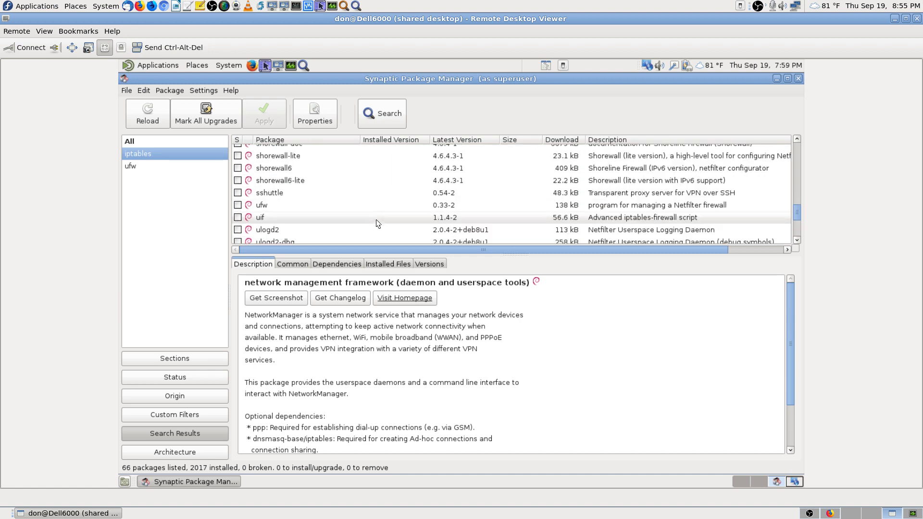
scroll(376, 220, down, 6)
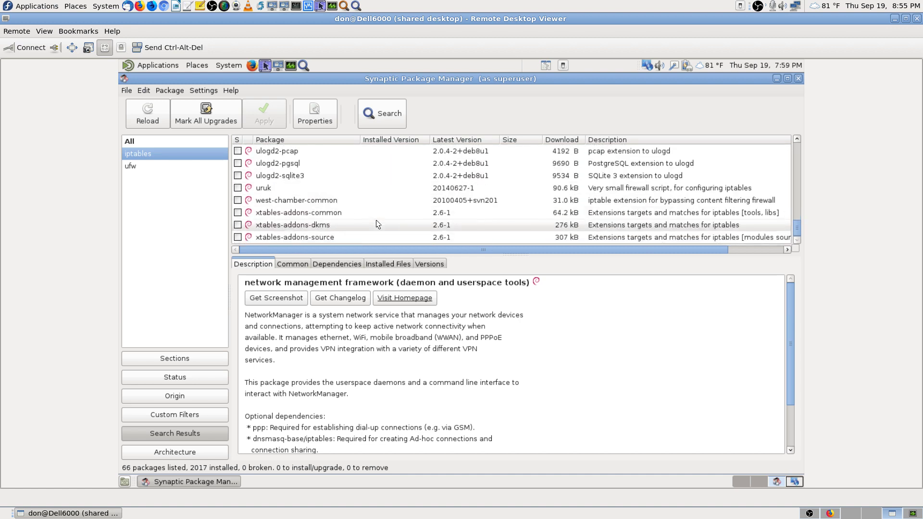
scroll(375, 220, up, 3)
scroll(376, 220, up, 15)
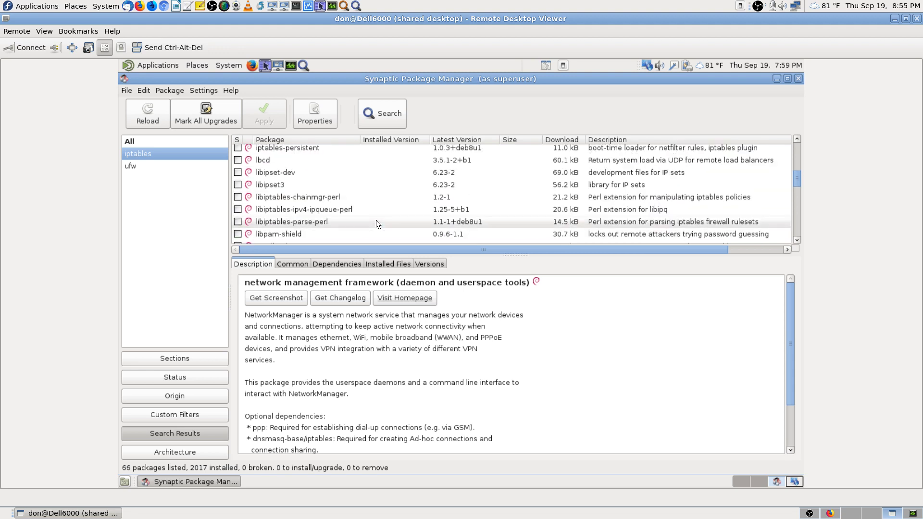
scroll(376, 220, up, 4)
scroll(376, 220, down, 3)
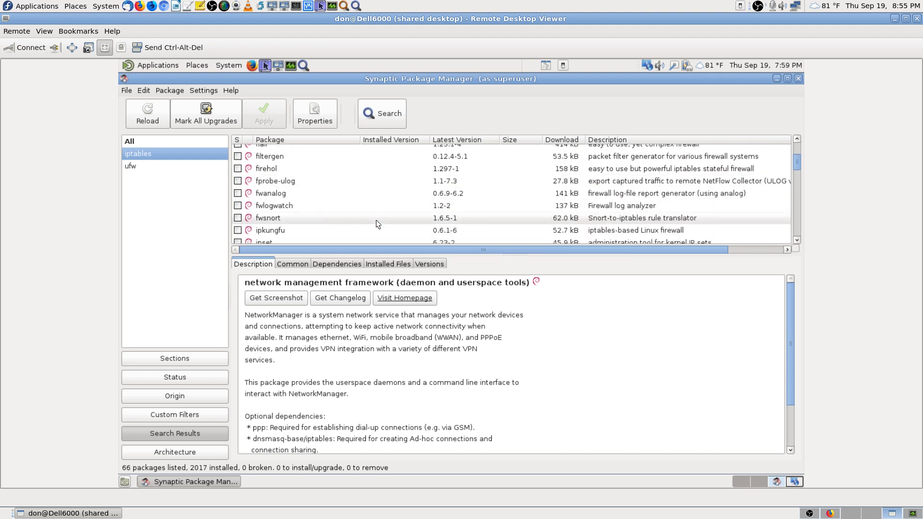
scroll(376, 220, up, 4)
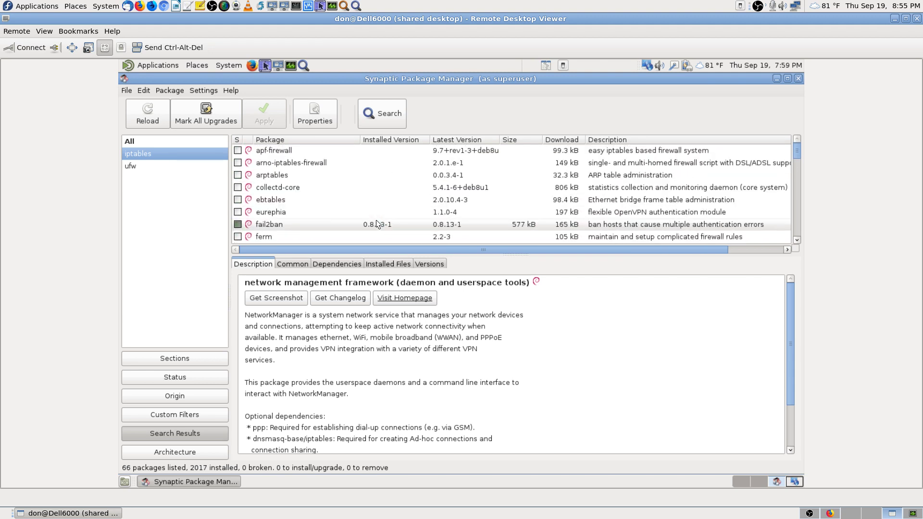
click(764, 485)
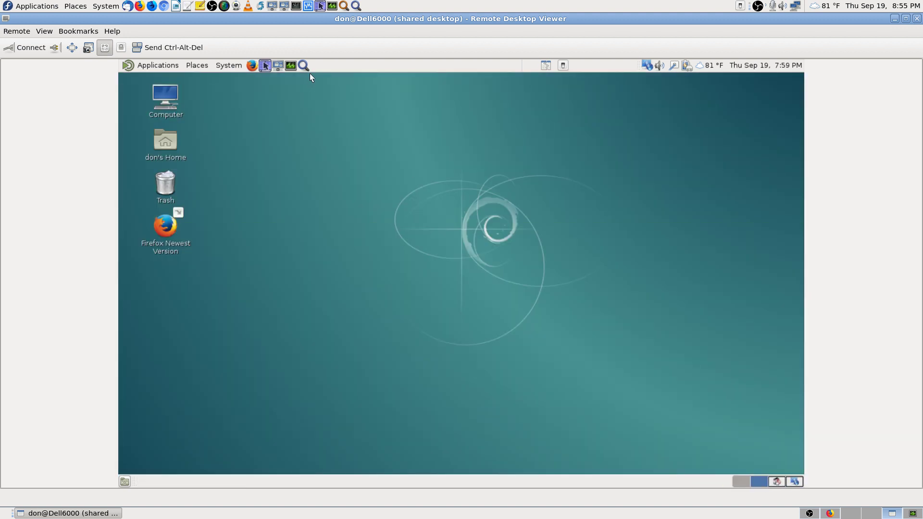
click(304, 67)
text(ne)
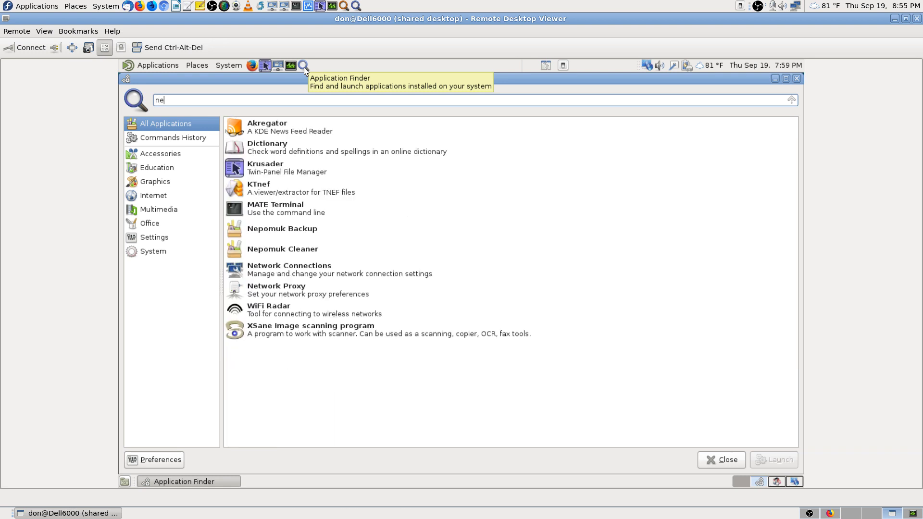
text(twork)
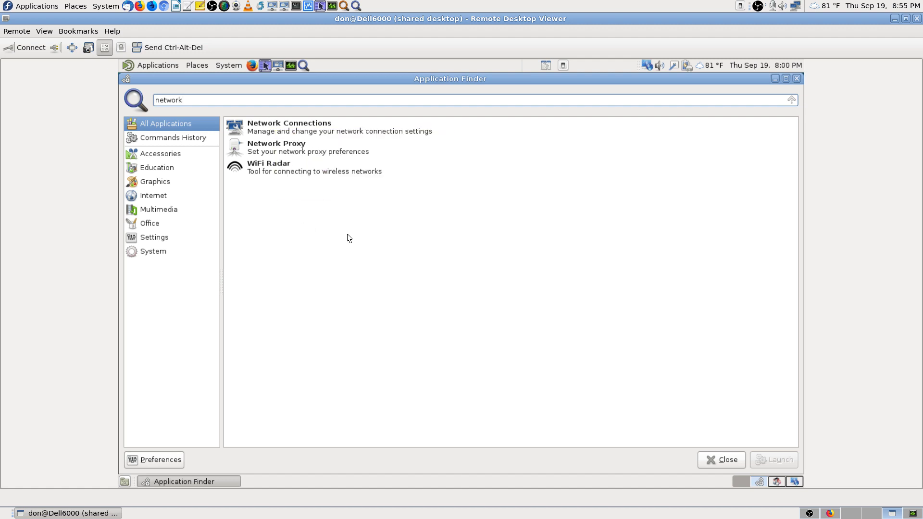
click(272, 172)
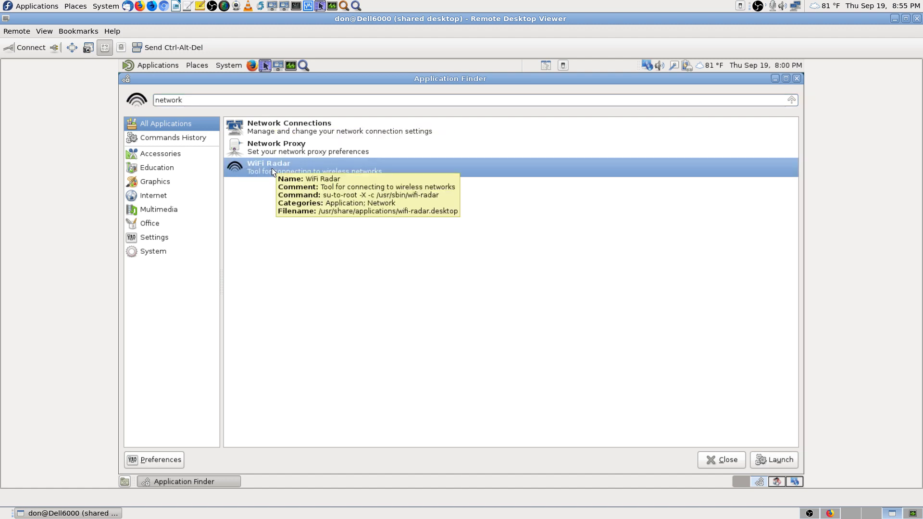
double_click(272, 172)
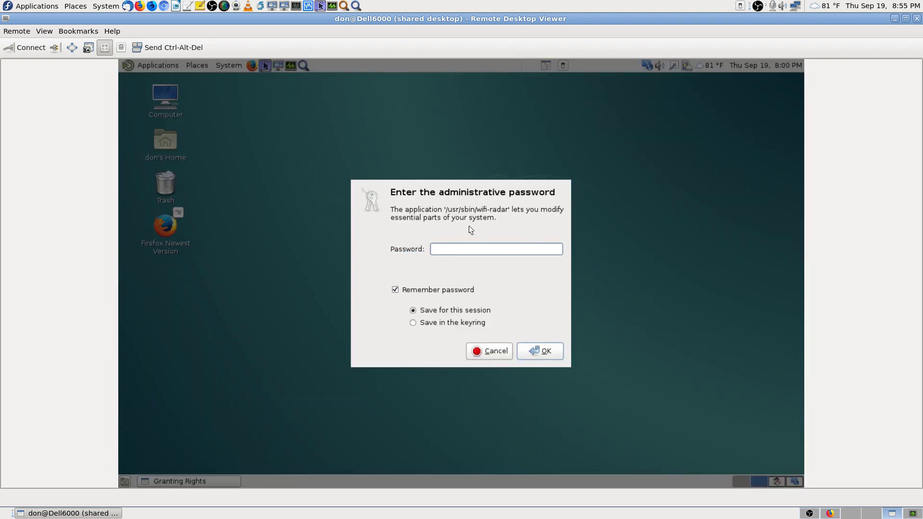
click(495, 352)
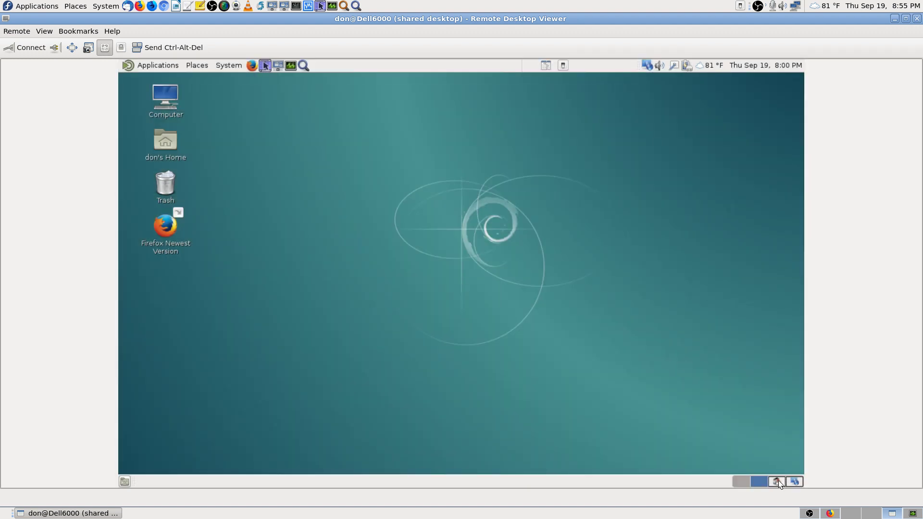
click(777, 481)
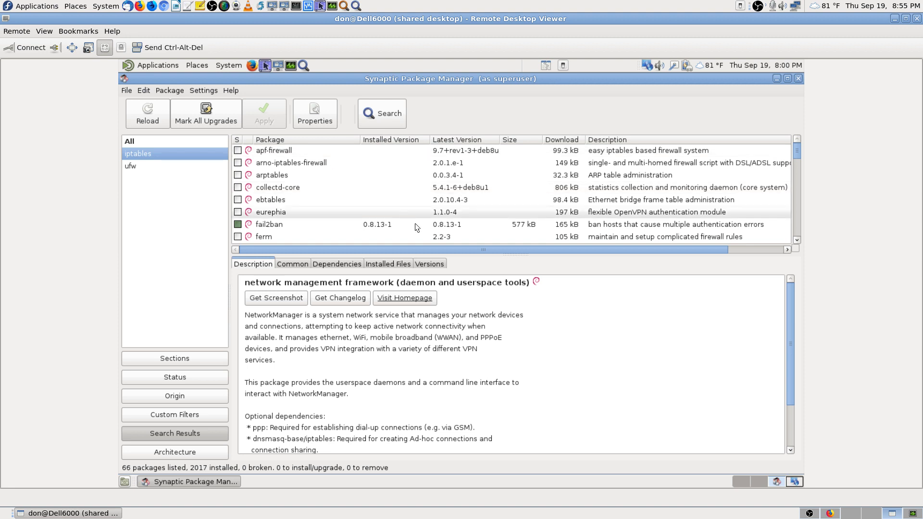
Step: Check the Debian Wiki iptables page, show Synaptic's ufw results, then switch to an empty workspace
click(820, 511)
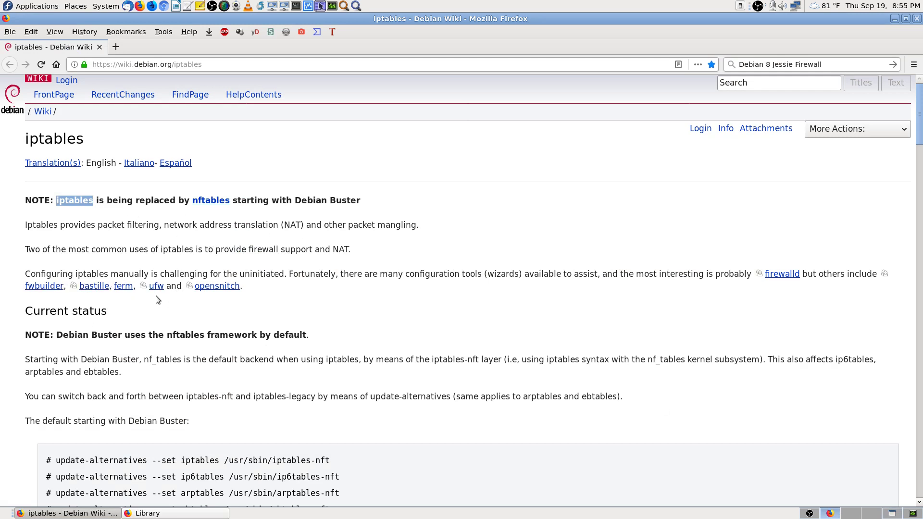
click(865, 514)
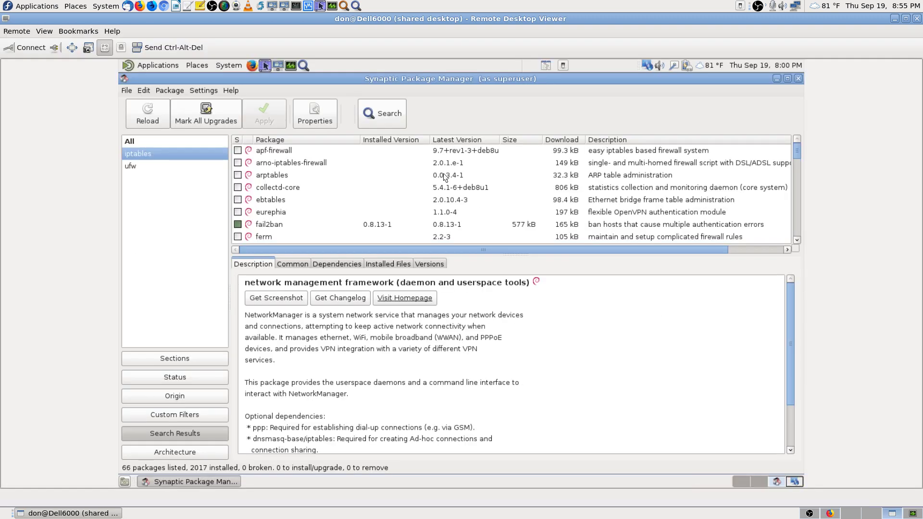
click(134, 166)
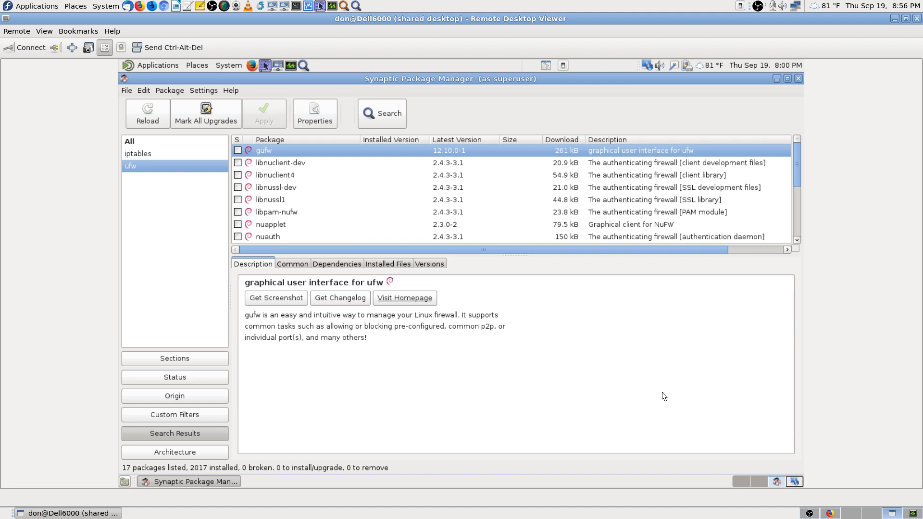
click(760, 485)
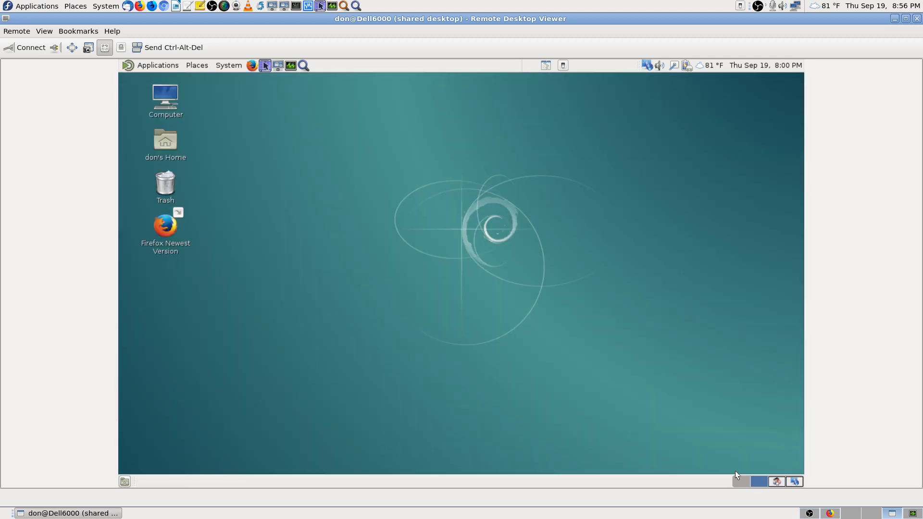
Step: Search Application Finder for 'net' and launch Network Proxy Preferences
click(307, 65)
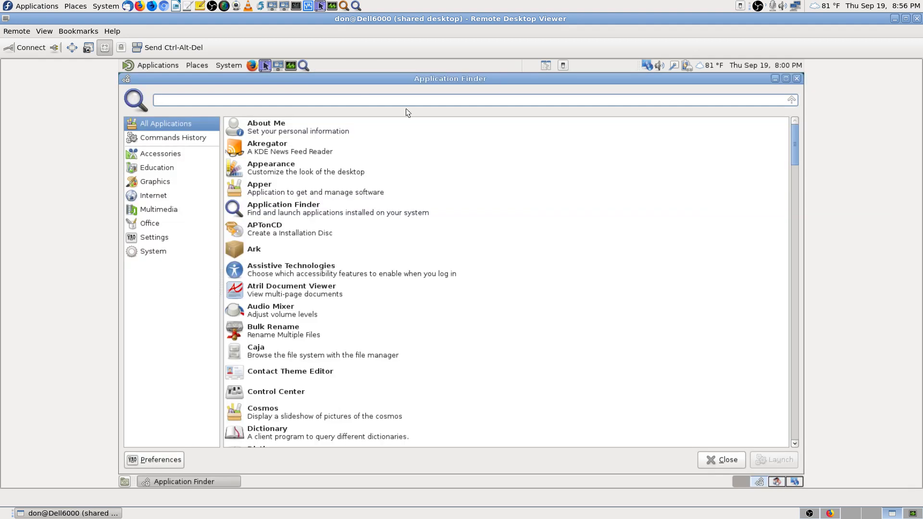
text(net)
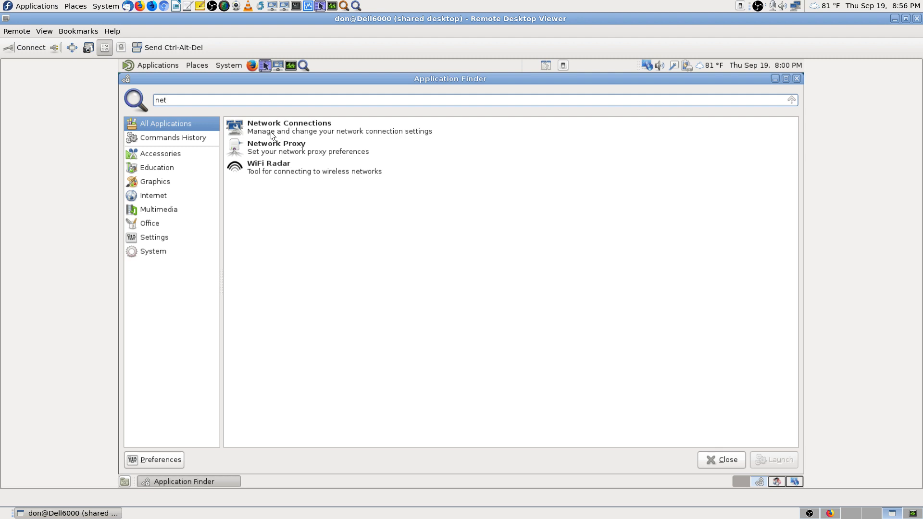
double_click(280, 148)
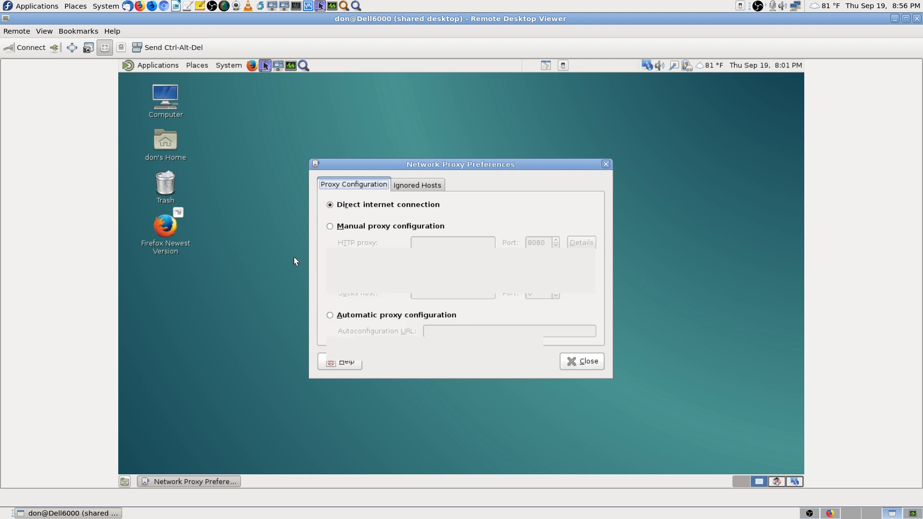
Step: Review the ignored hosts (localhost, 127.0.0.0/8, ::1), close proxy settings unchanged, and bring up System > Preferences
click(432, 185)
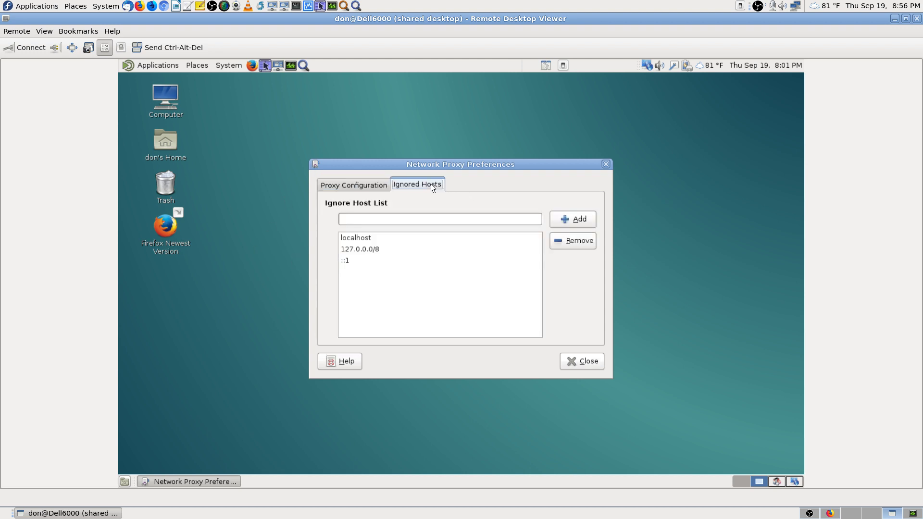
click(355, 186)
click(582, 362)
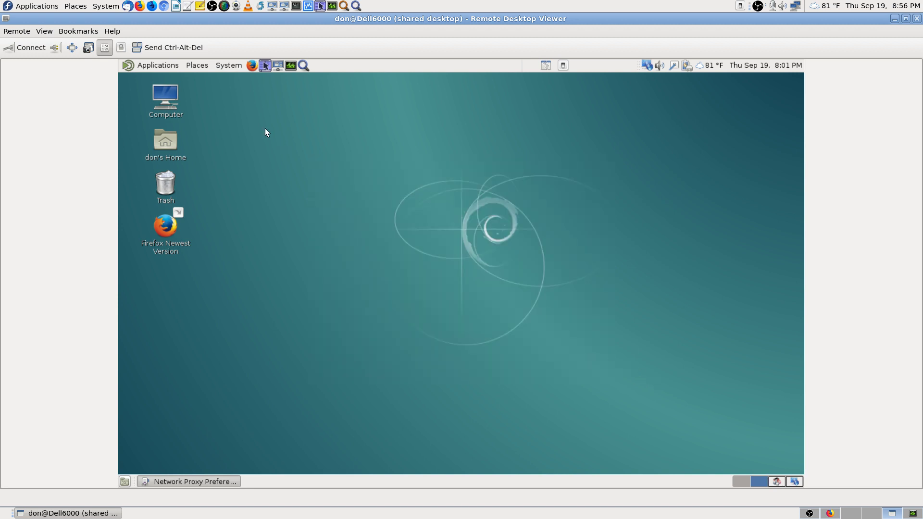
click(223, 66)
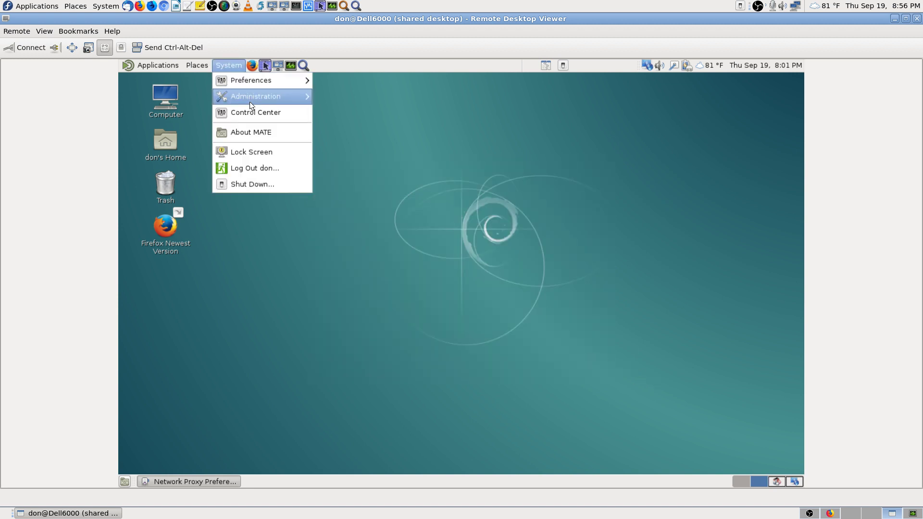
mouse_move(259, 82)
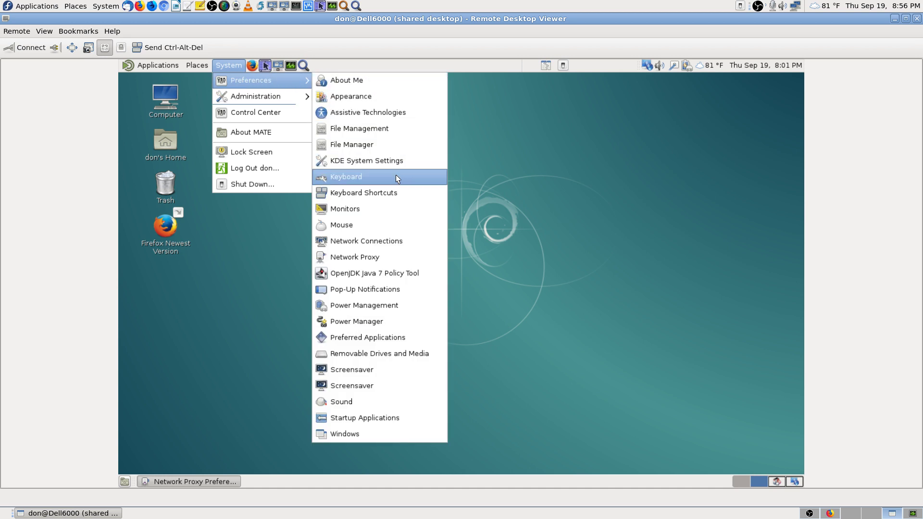
Step: Check Network Connections, which lists only 'Wired connection 1', close it, and open the System menu
click(405, 241)
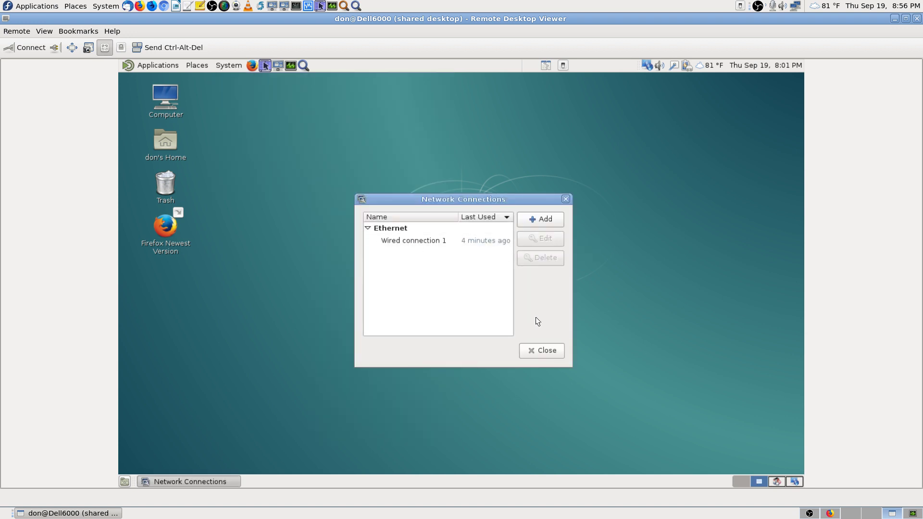
click(546, 352)
click(233, 64)
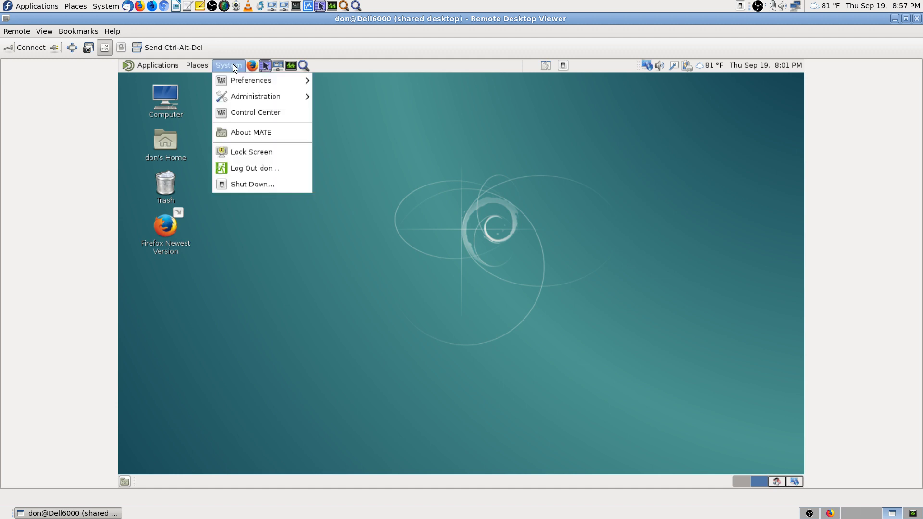
Step: Launch Control Center from the System menu and maximize its window
click(261, 112)
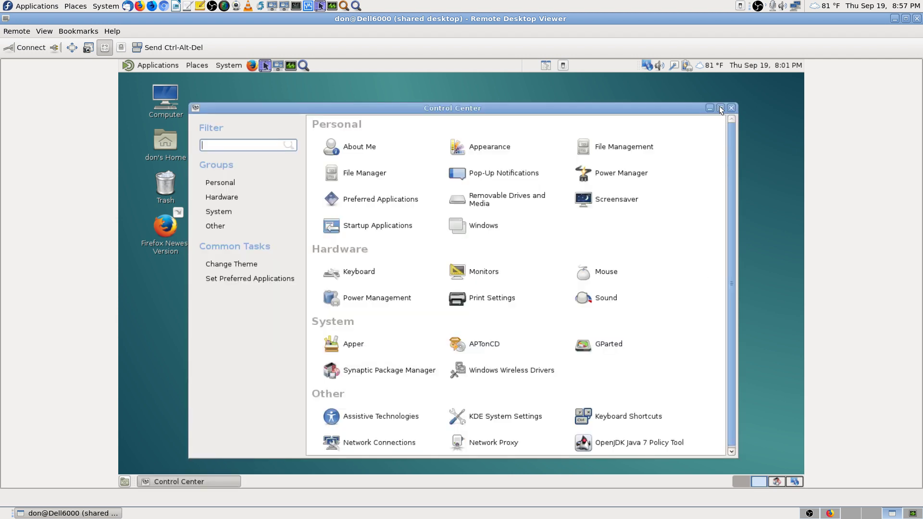
click(719, 107)
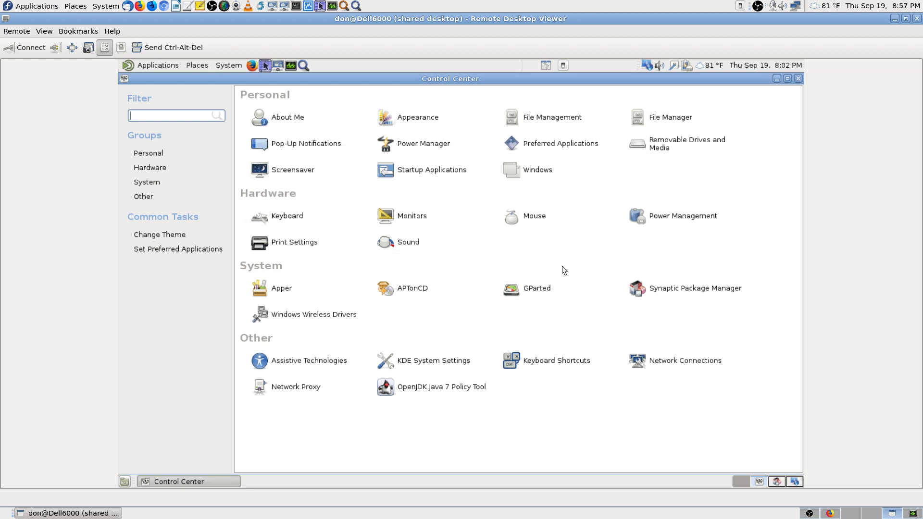
Step: In Power Management, make closing the lid on AC power do nothing, then view battery settings
click(677, 220)
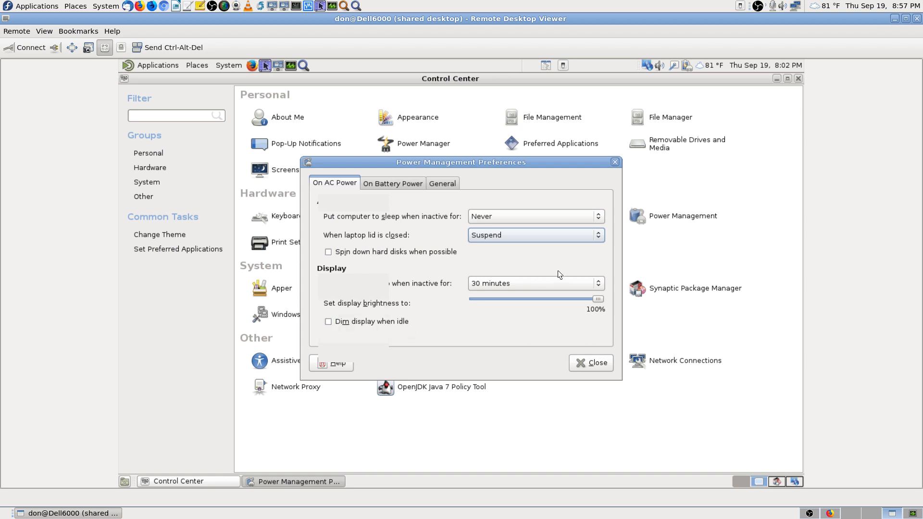
click(590, 235)
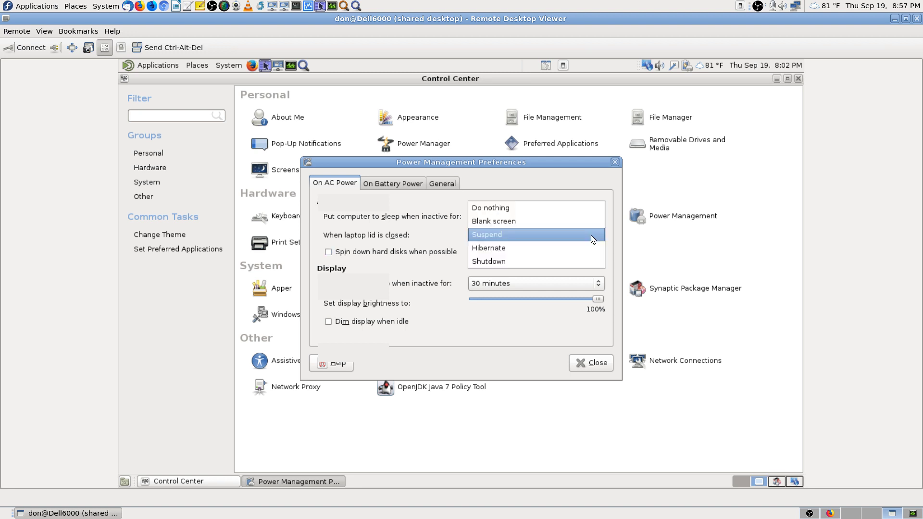
click(590, 208)
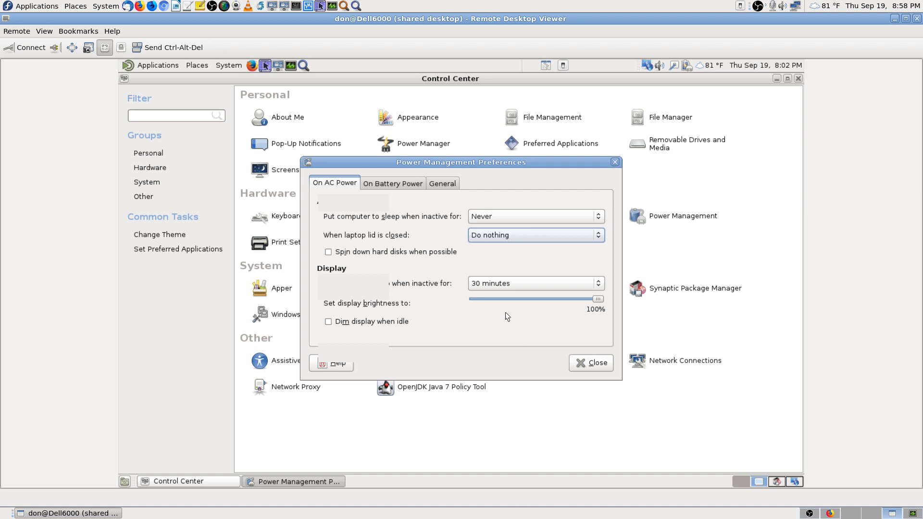
click(401, 183)
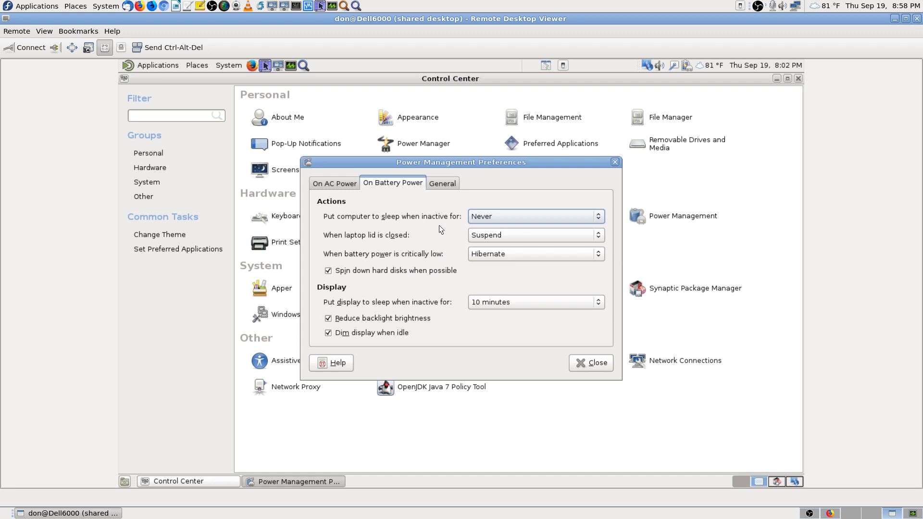
Step: Set the on-battery sleep-when-inactive delay to 30 minutes
click(548, 216)
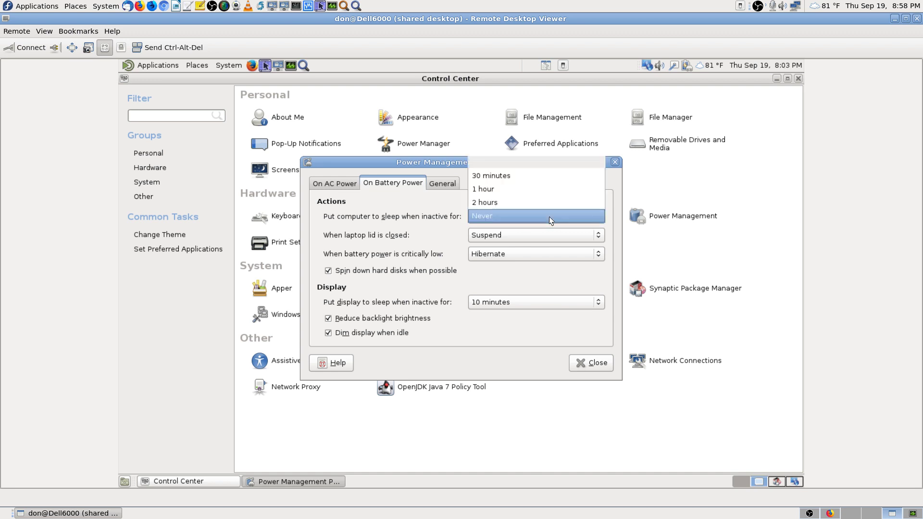
click(549, 217)
click(549, 217)
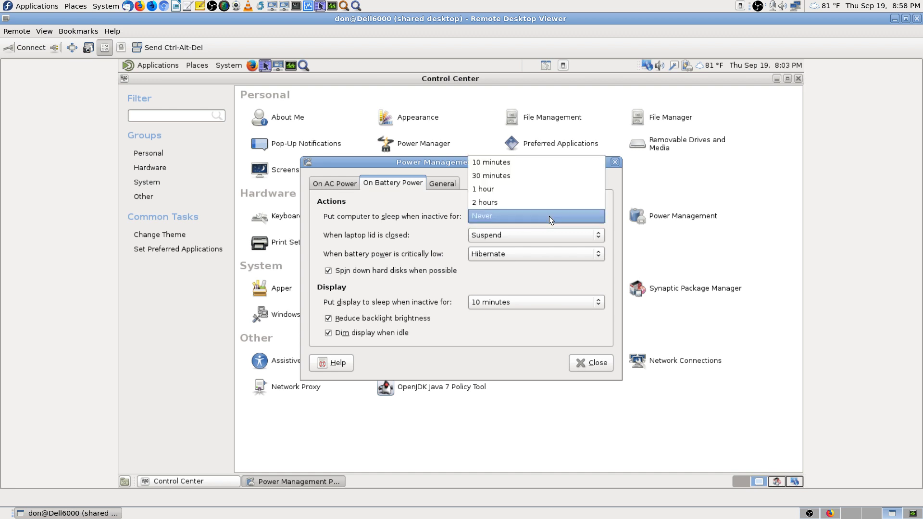
click(552, 192)
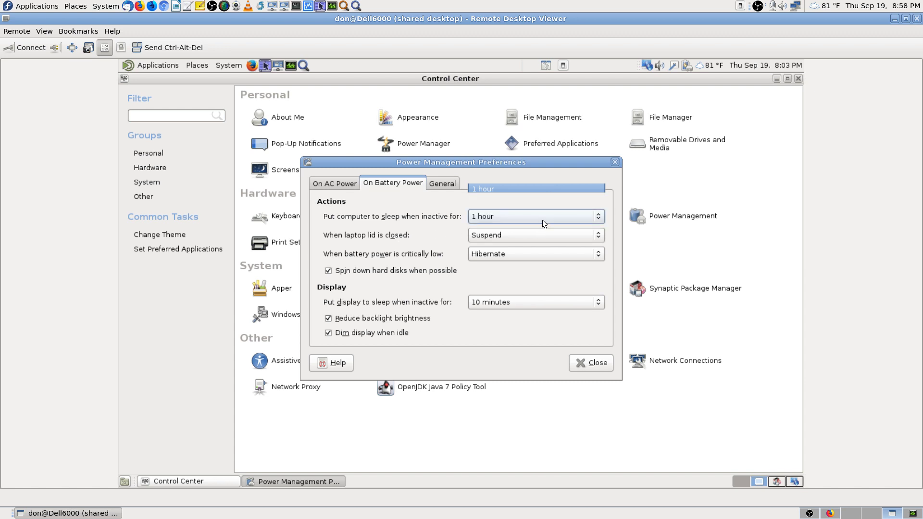
click(547, 207)
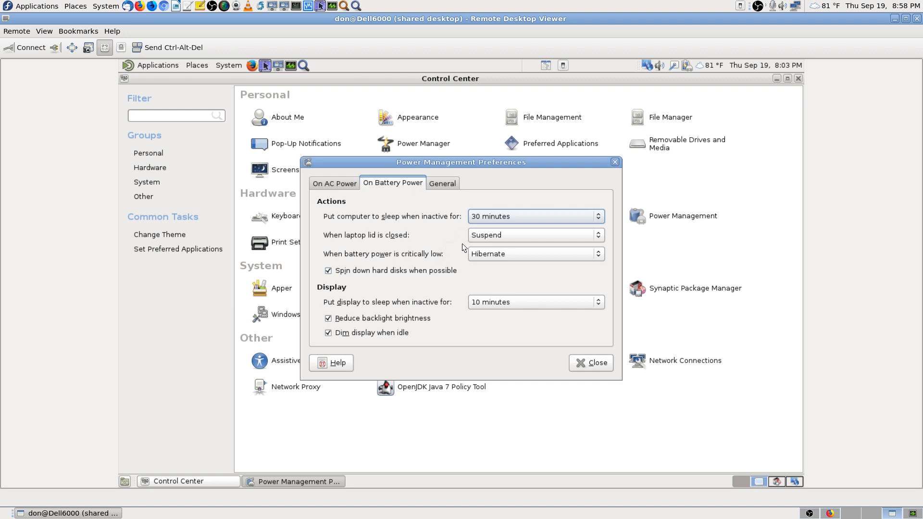
Step: Keep Suspend as the battery lid-close action and turn off backlight brightness reduction
click(510, 238)
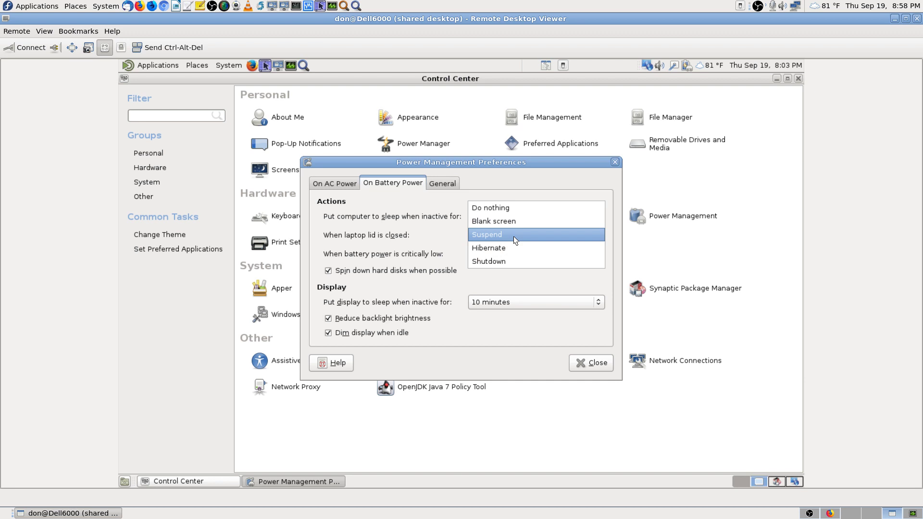
click(513, 235)
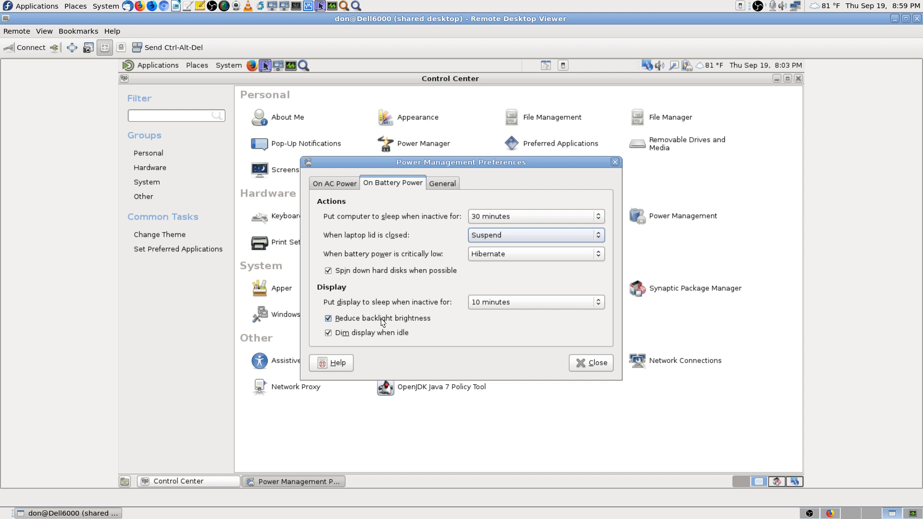
click(329, 319)
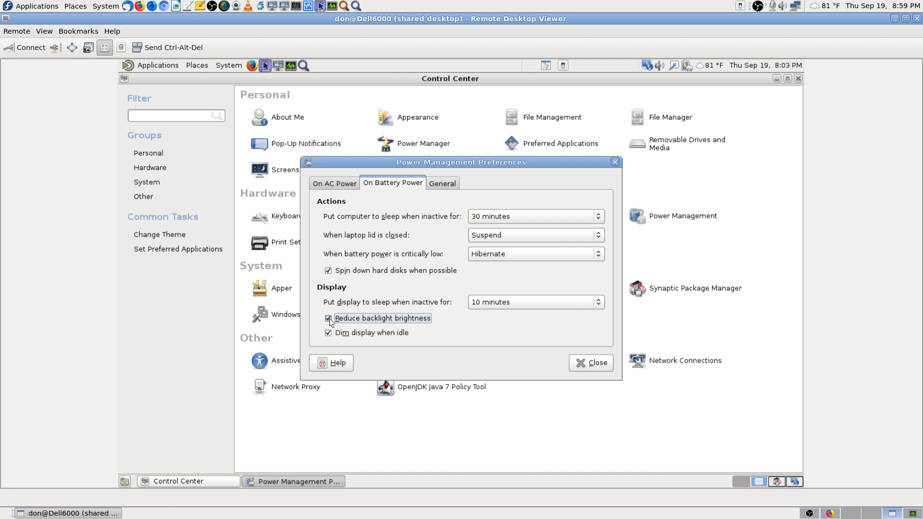
click(326, 180)
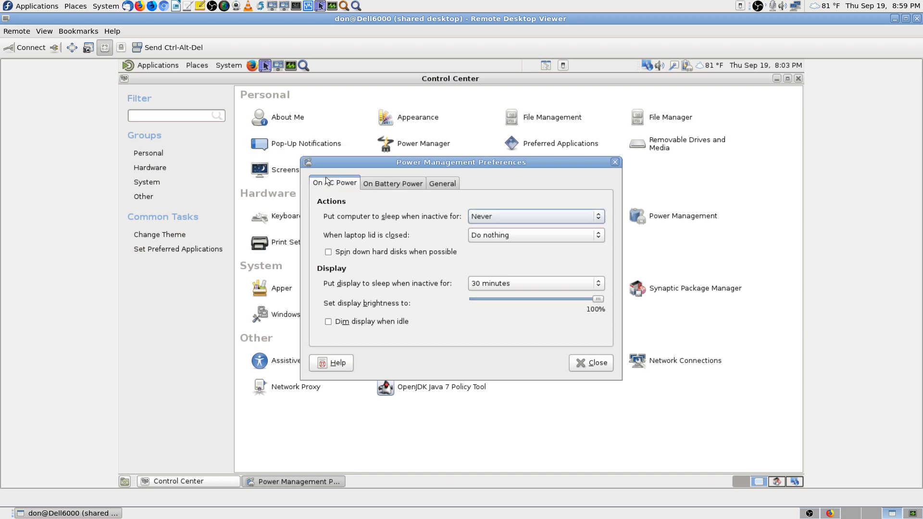
click(397, 184)
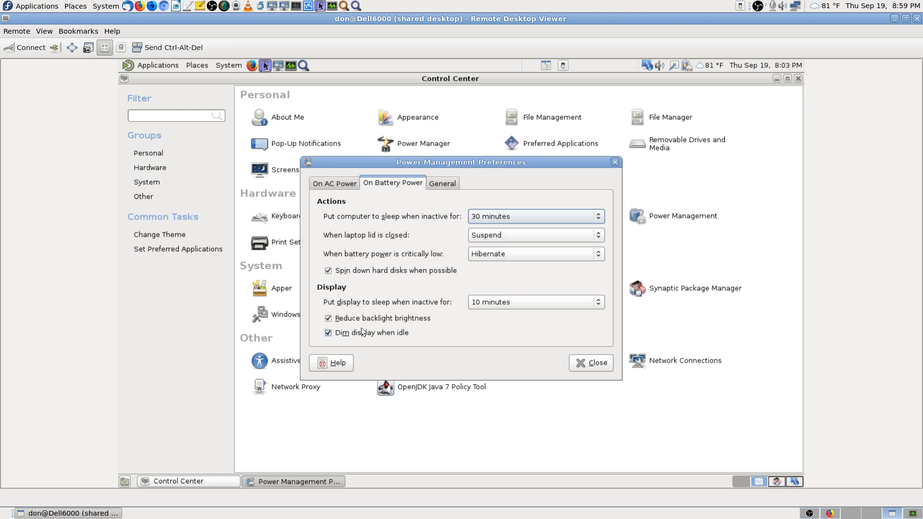
click(328, 318)
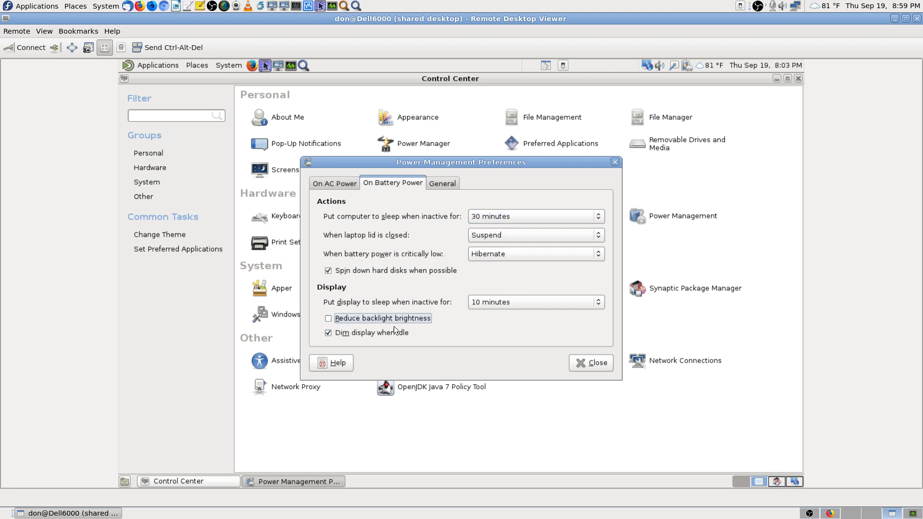
Step: On the General tab, make pressing the suspend button do nothing
click(444, 185)
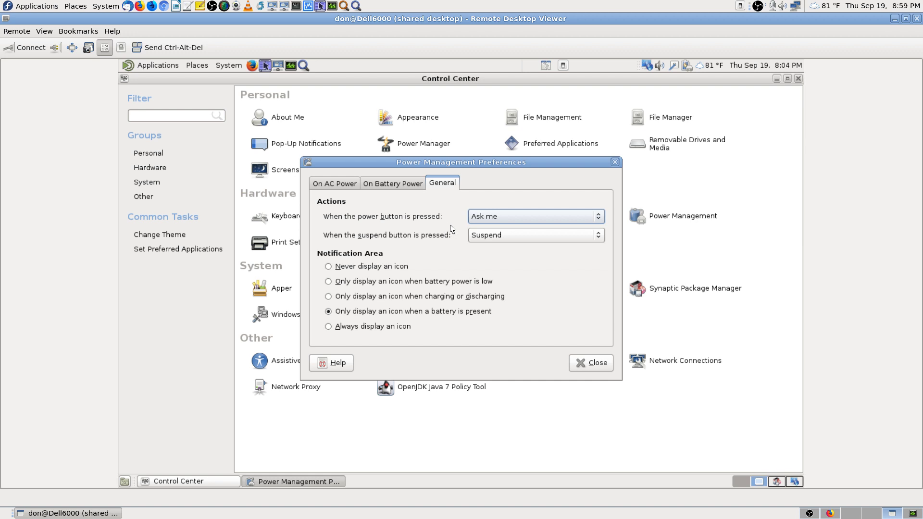
click(503, 236)
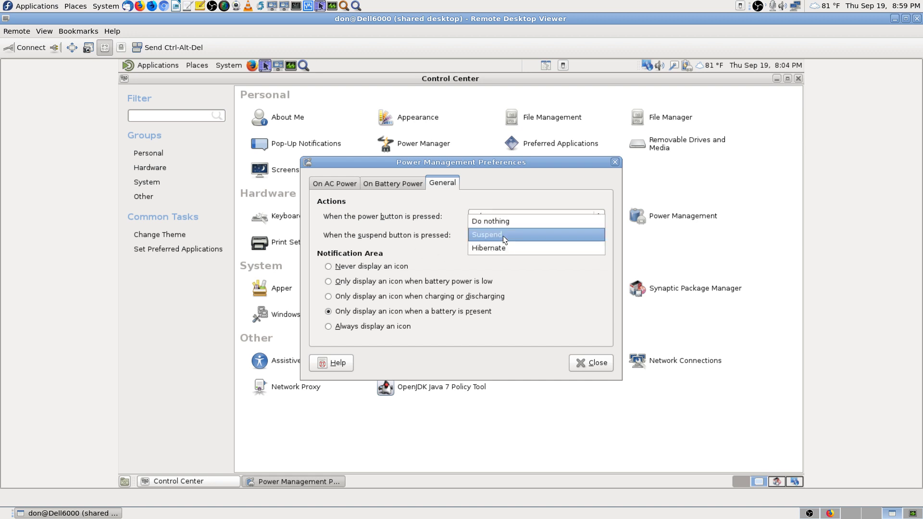
click(508, 222)
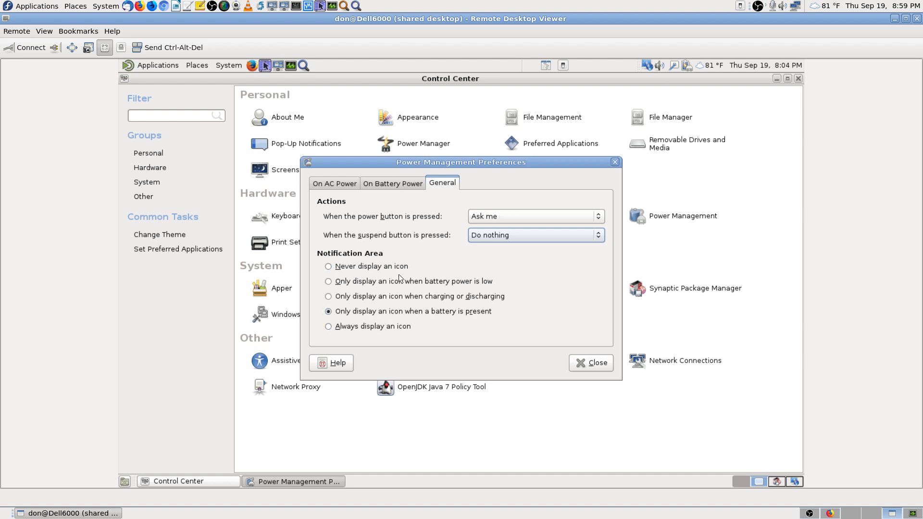
Step: Recheck the AC and battery settings, keep display sleep at 10 minutes, and close Power Management
click(397, 185)
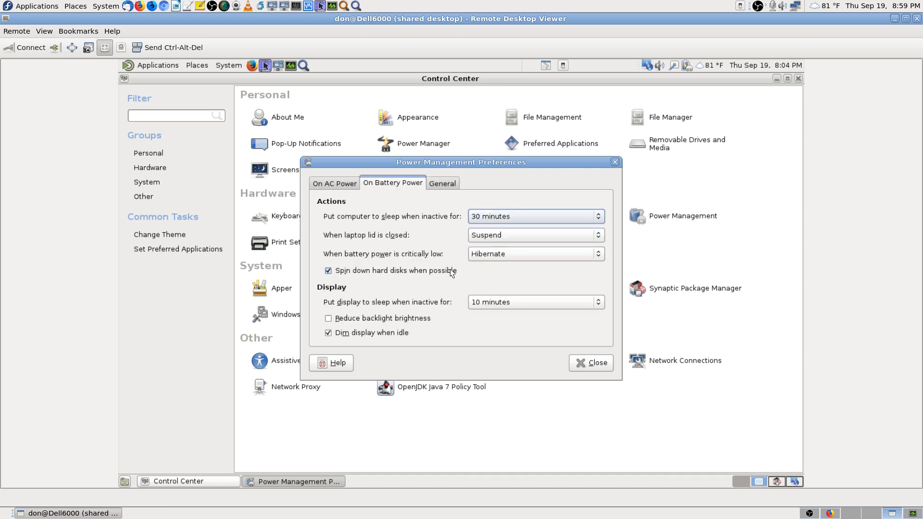
click(342, 184)
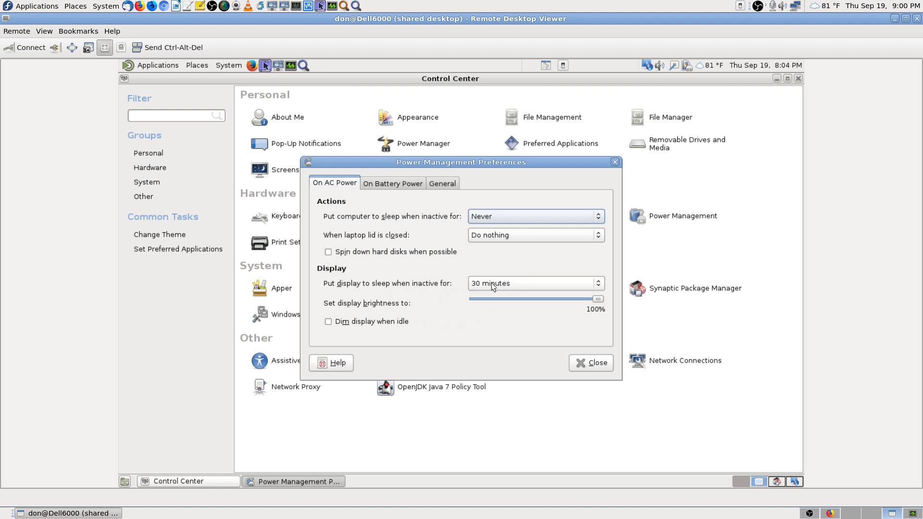
click(411, 183)
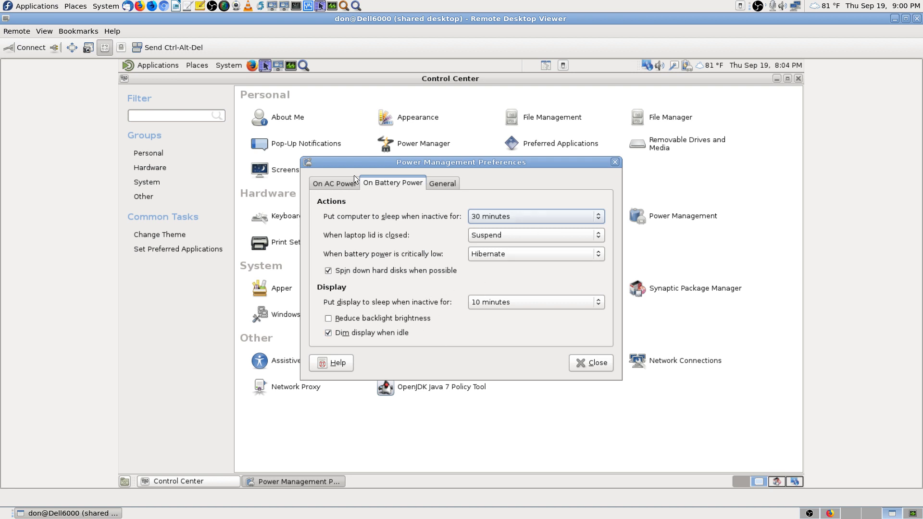
click(512, 303)
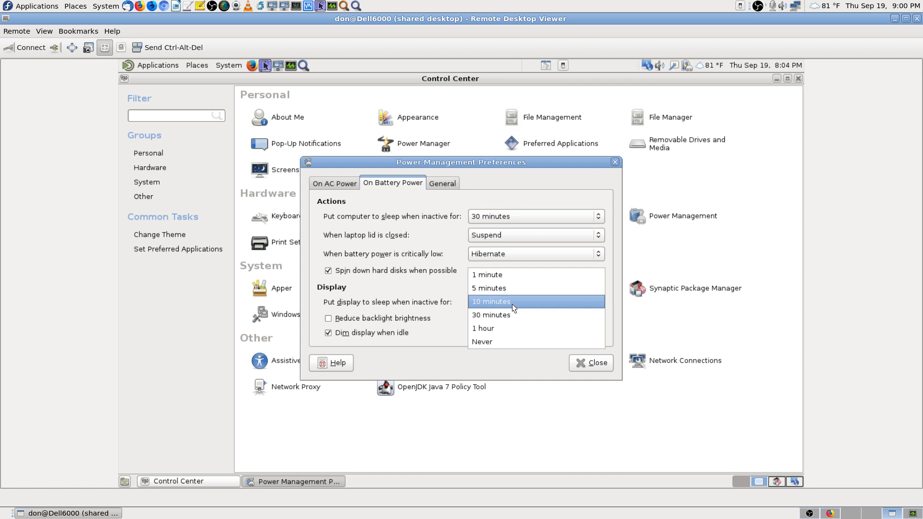
click(512, 304)
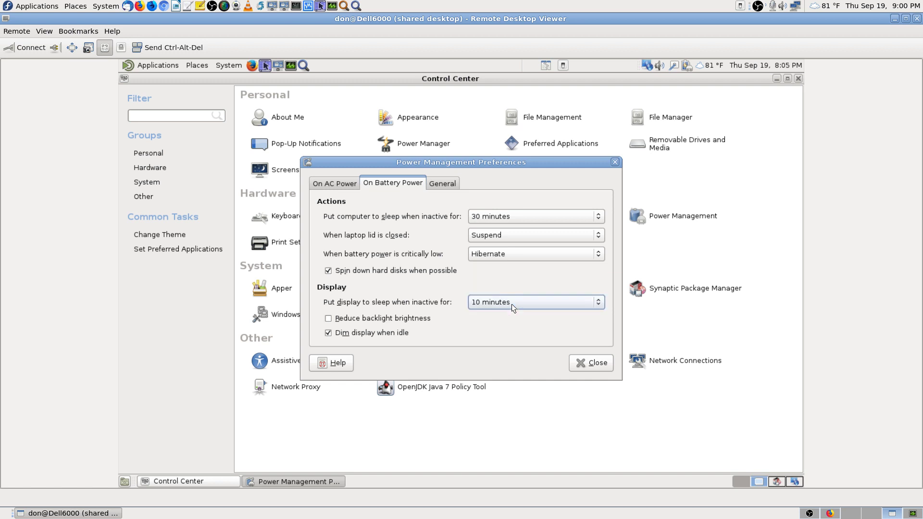
click(335, 183)
click(598, 363)
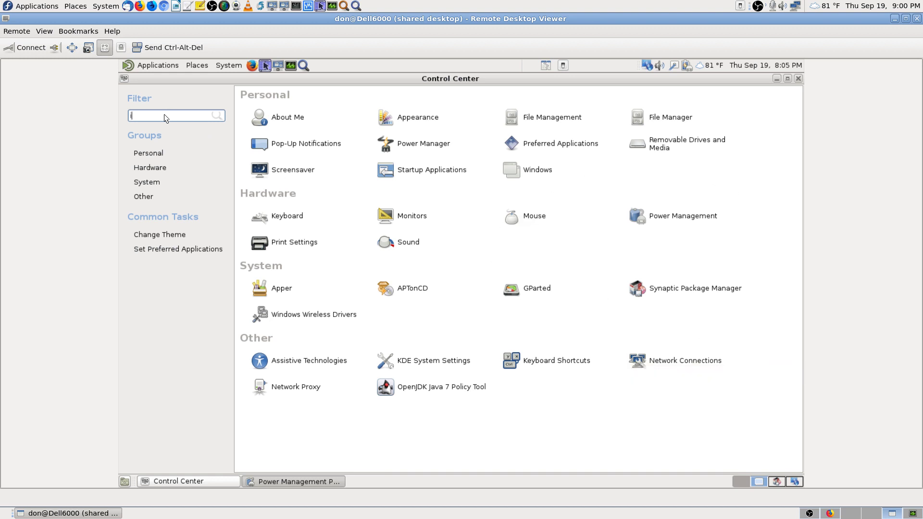
Step: Try filtering Control Center for 'ip', clear the filter, then close Control Center
text(ipt)
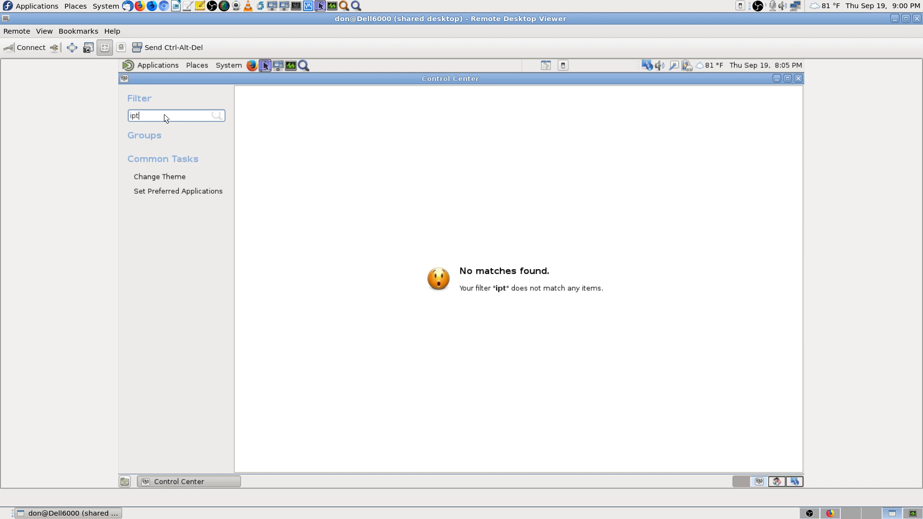
key(BackSpace)
key(BackSpace)
key(BackSpace)
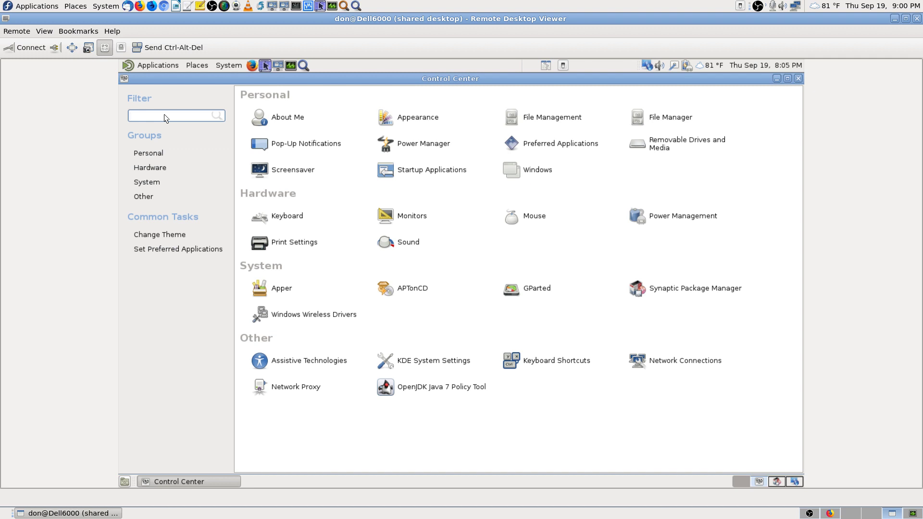
click(798, 79)
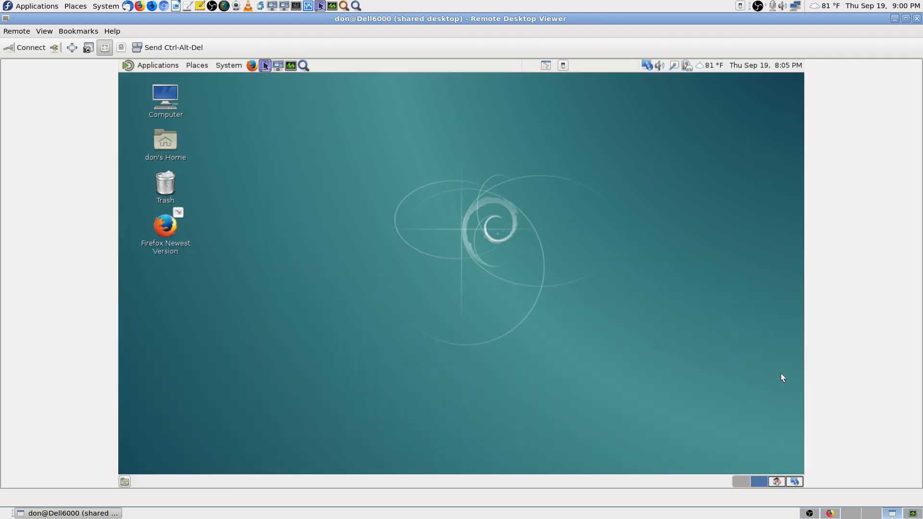
Step: Mark gufw for installation in Synaptic, accepting its required packages ufw and gir1.2-polkit-1.0
click(772, 479)
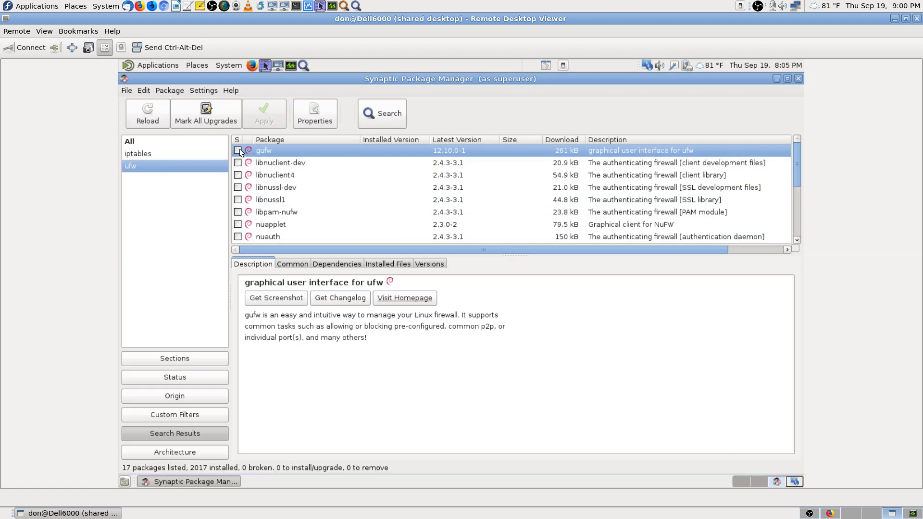
click(238, 149)
click(273, 166)
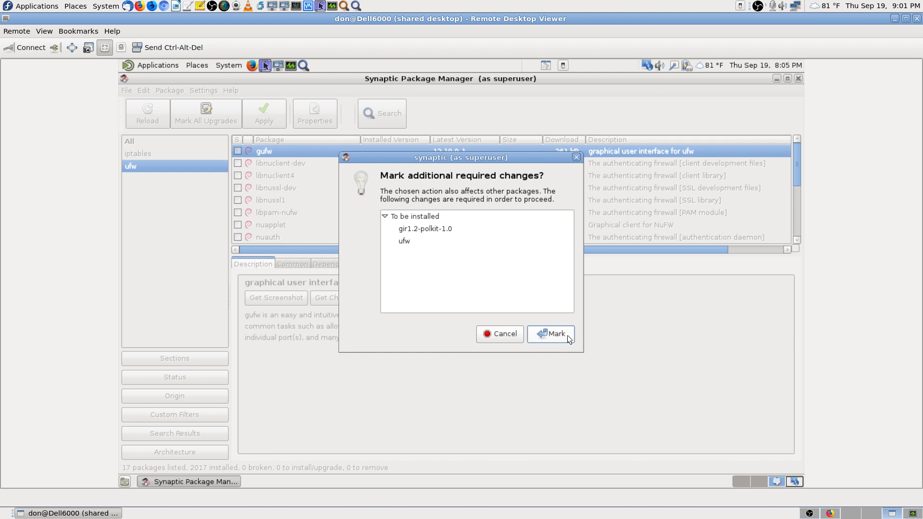
key(Print)
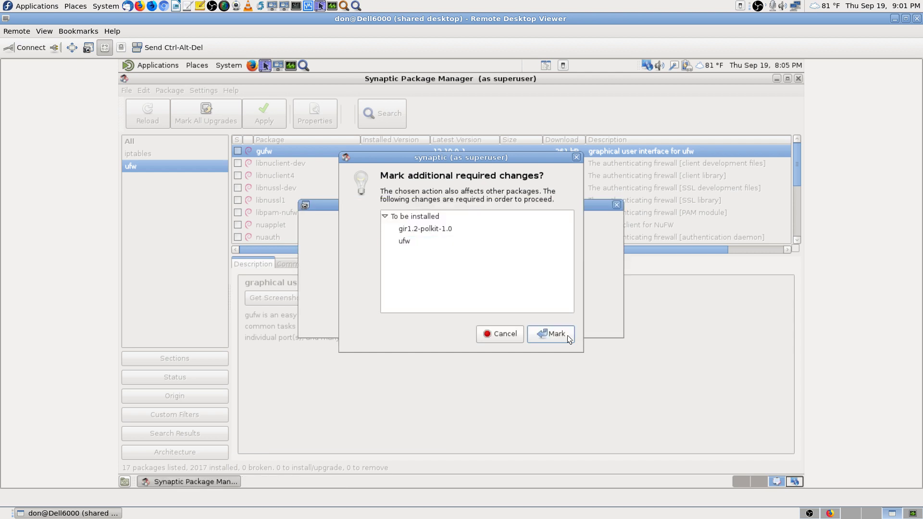
click(568, 335)
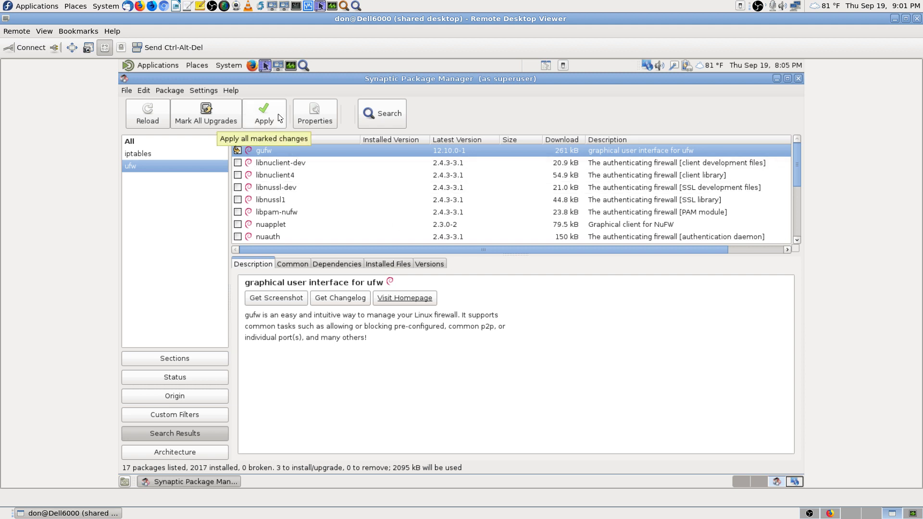
key(Print)
key(Escape)
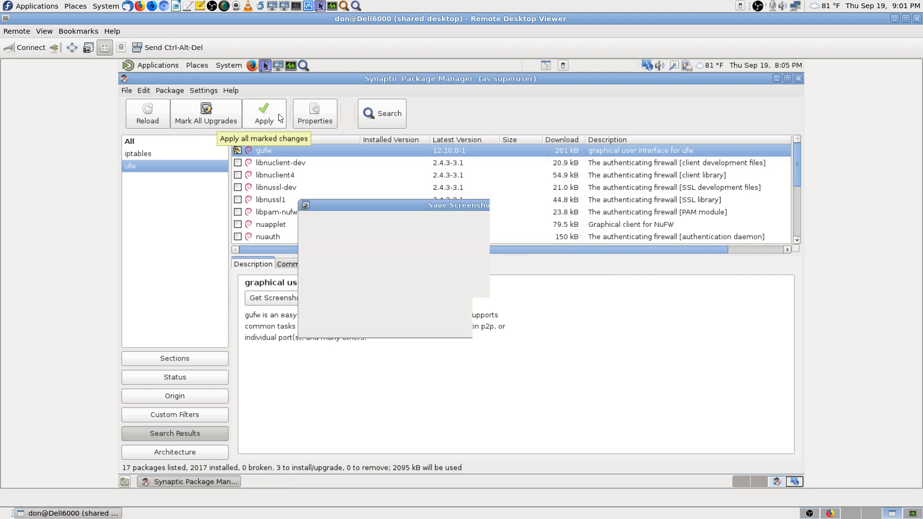
Step: Apply the changes, reviewing the 3 new packages (2095 kB) in the Summary and confirming installation
click(278, 116)
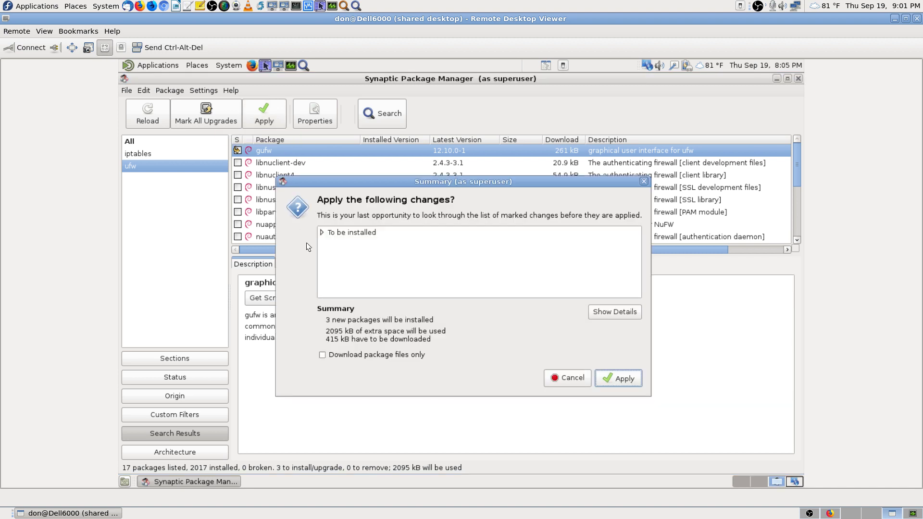
click(320, 233)
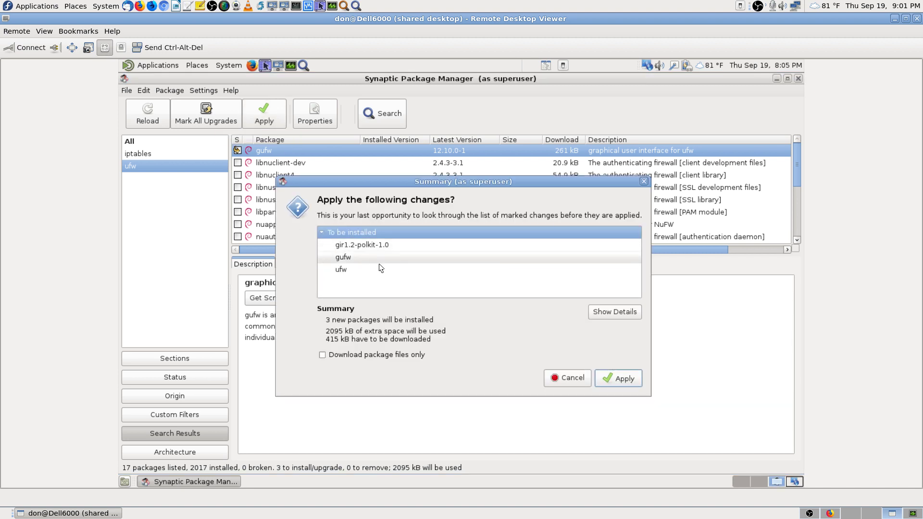
key(Print)
click(629, 378)
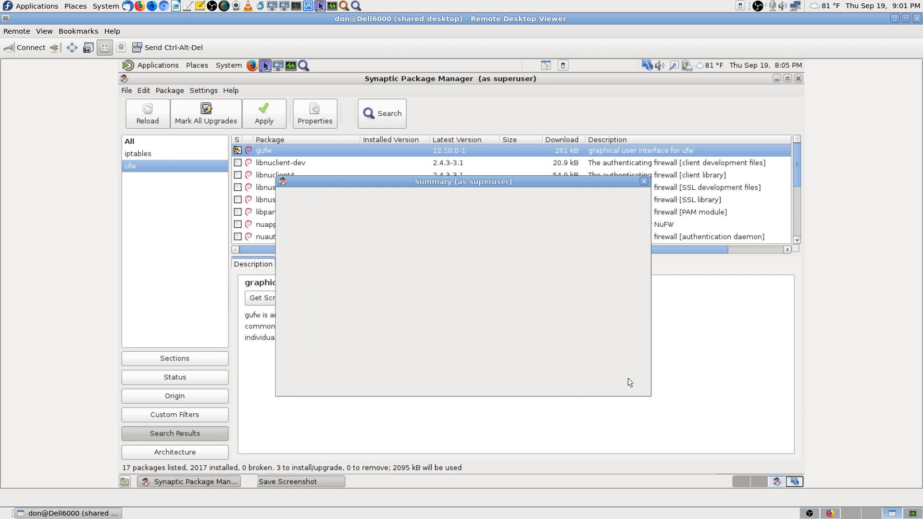
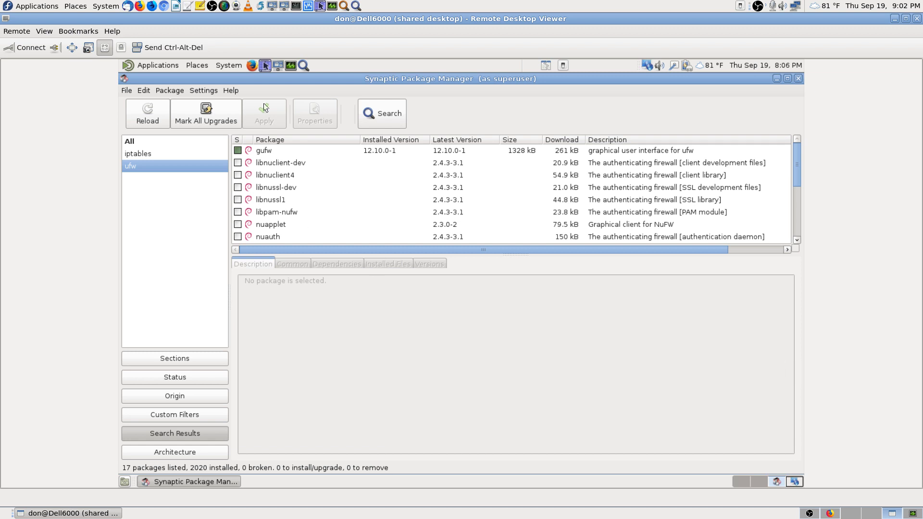
Step: Browse the System > Administration tools, then close Synaptic Package Manager
click(231, 65)
mouse_move(255, 82)
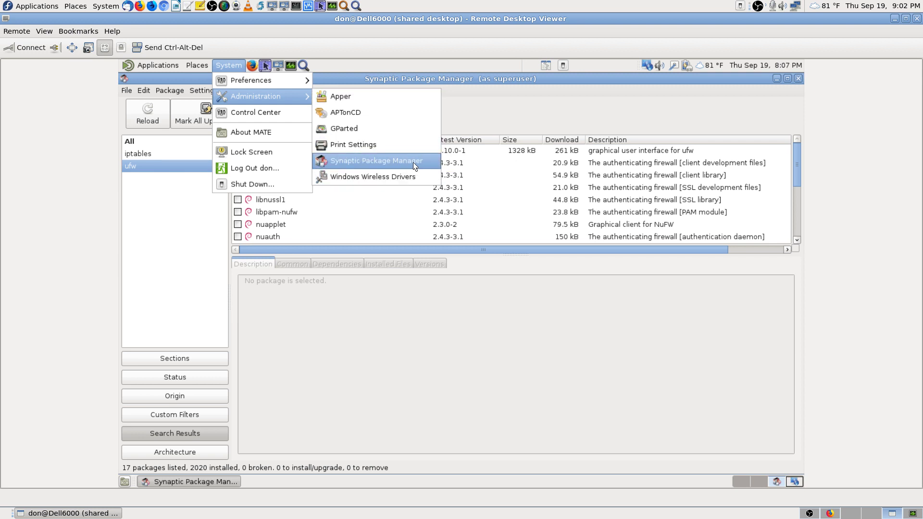
click(385, 361)
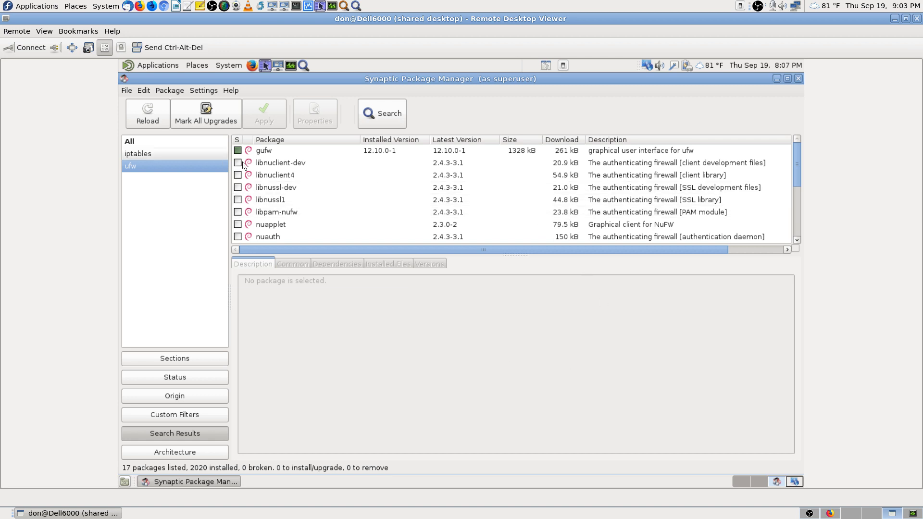
click(797, 79)
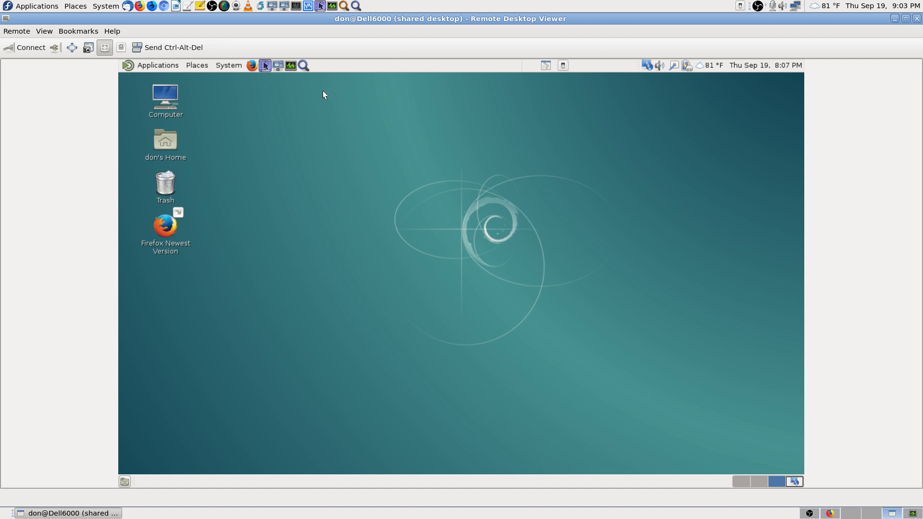
Step: Search Application Finder for gufw and then ufw, find nothing, and close it
click(301, 66)
text(g)
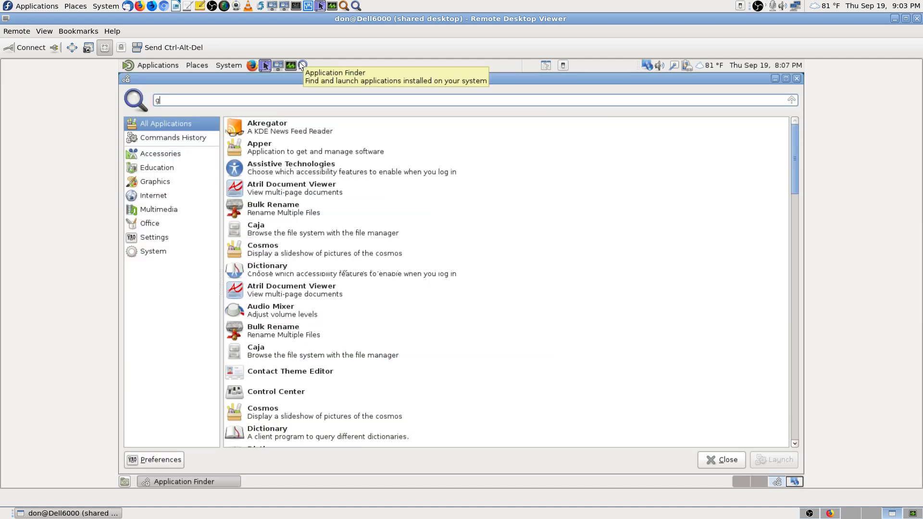
text(uf)
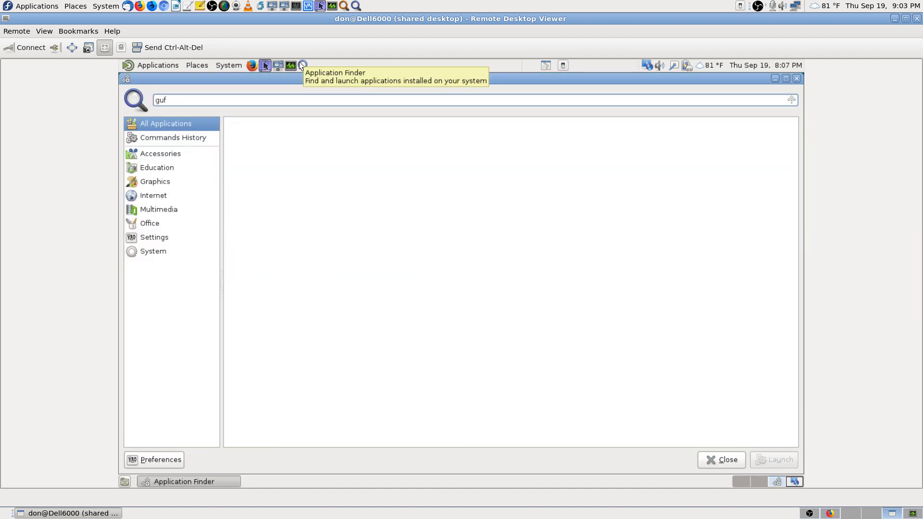
text(w)
key(BackSpace)
key(BackSpace)
key(BackSpace)
key(BackSpace)
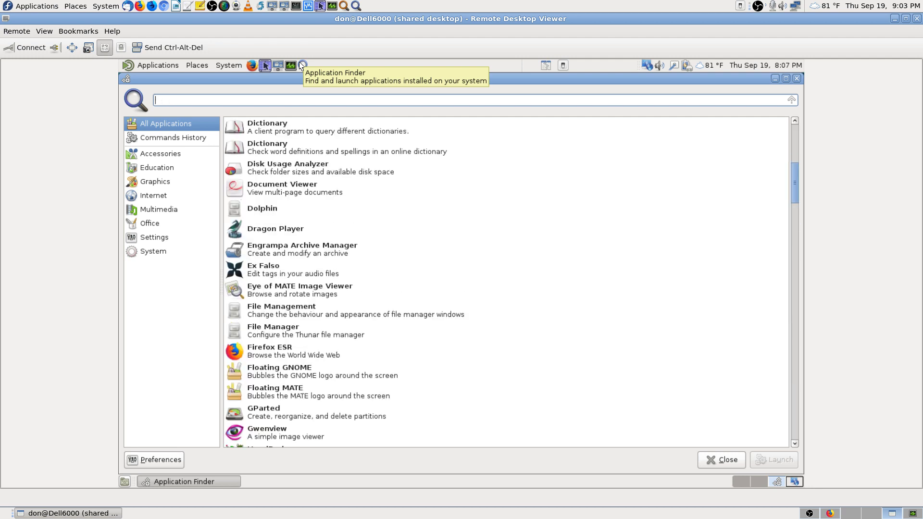
text(ufw)
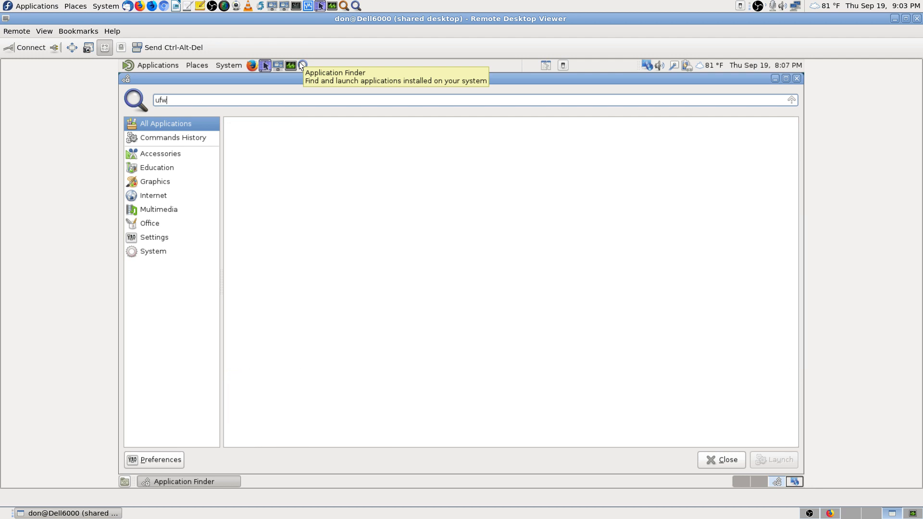
key(BackSpace)
key(BackSpace)
key(BackSpace)
key(Escape)
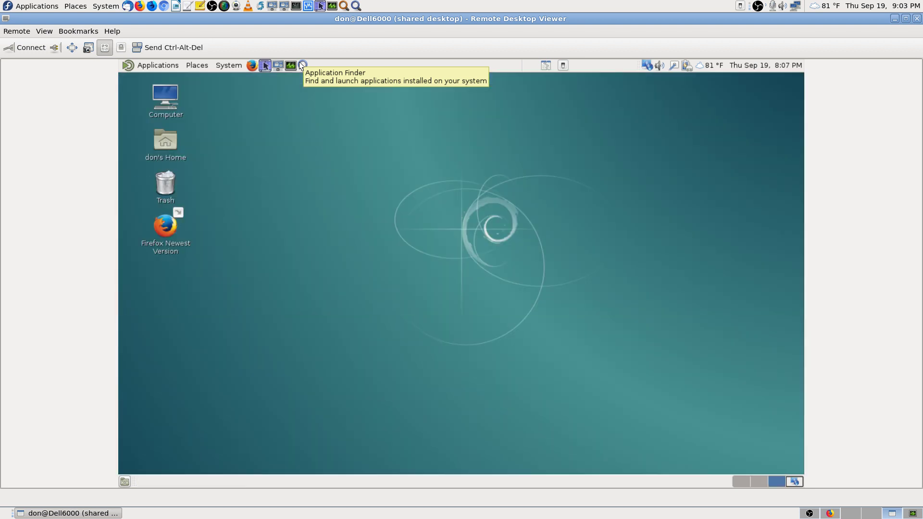
Step: Browse the Applications menu categories, then switch to the System menu
click(157, 66)
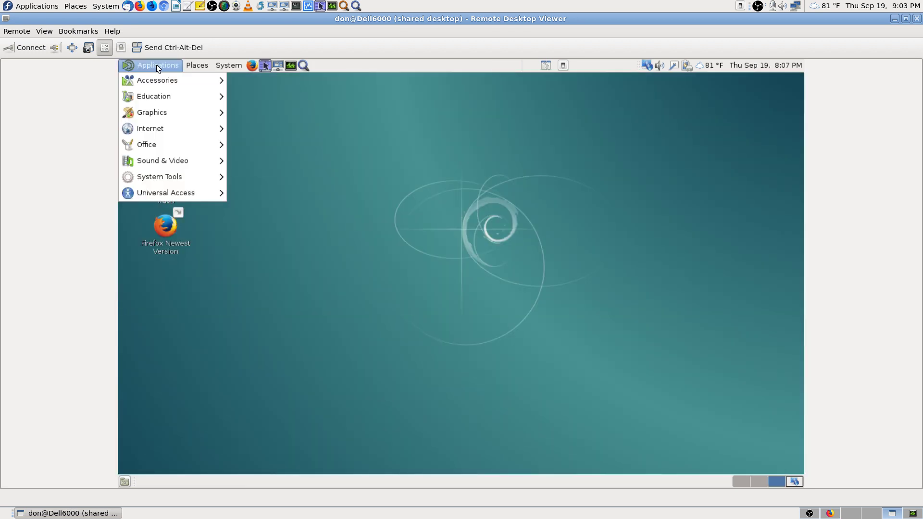
mouse_move(162, 79)
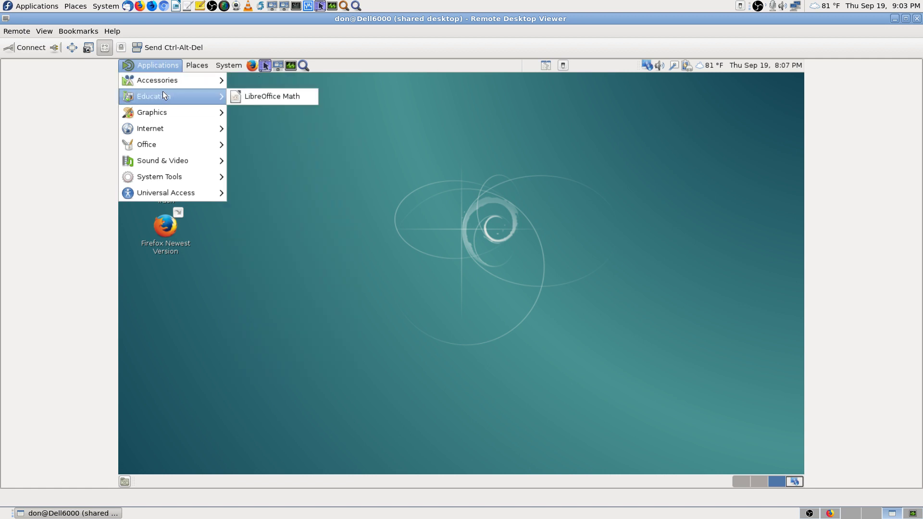
mouse_move(184, 193)
mouse_move(190, 174)
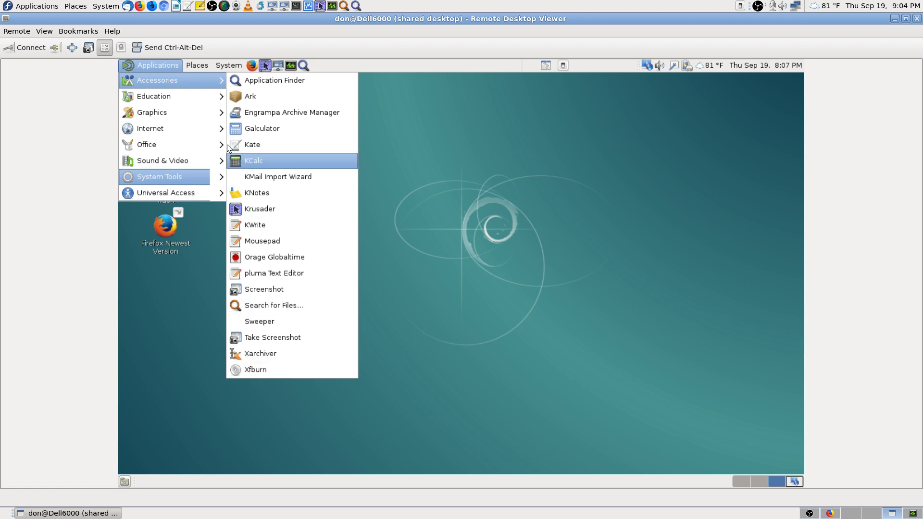
mouse_move(178, 98)
mouse_move(177, 115)
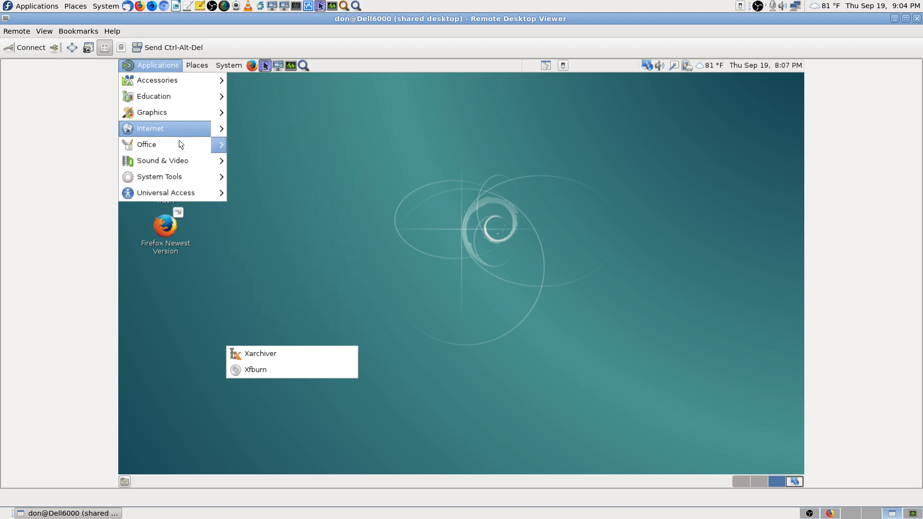
mouse_move(174, 146)
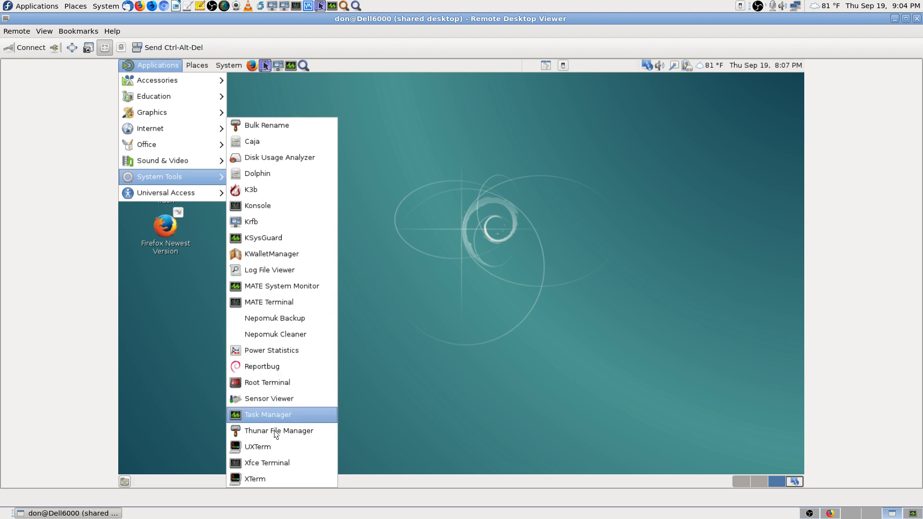
mouse_move(211, 191)
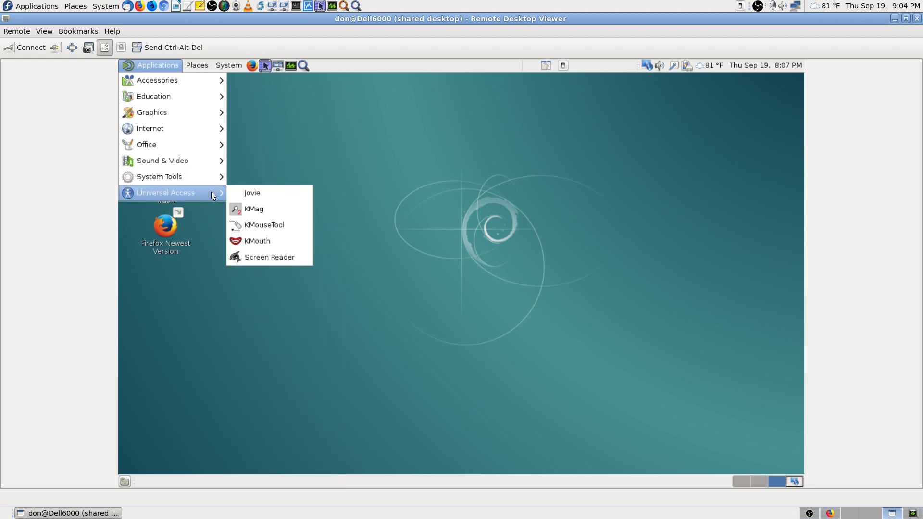
click(558, 247)
click(233, 65)
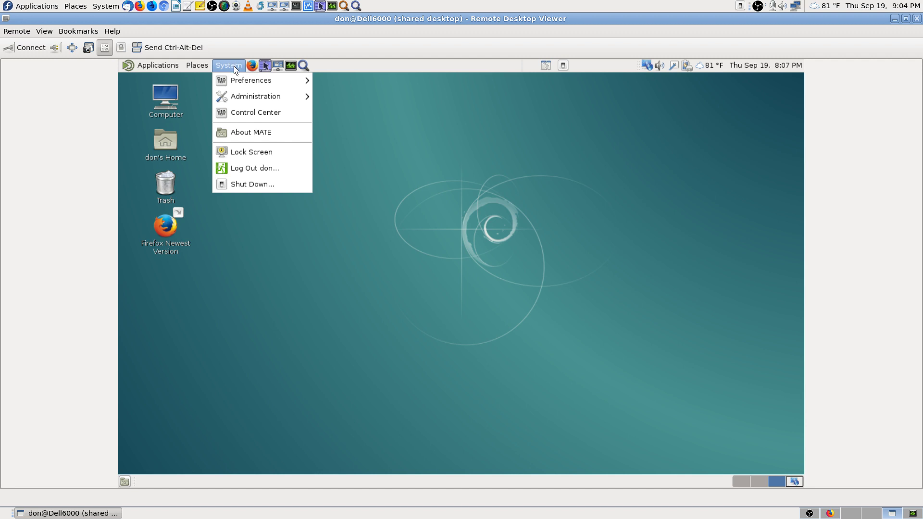
Step: Open Control Center from the System menu and maximize it
mouse_move(255, 79)
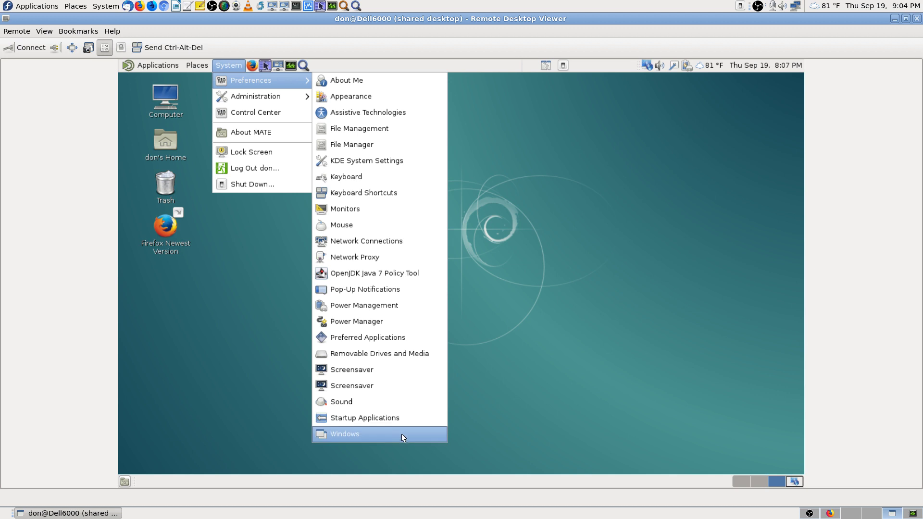
mouse_move(274, 99)
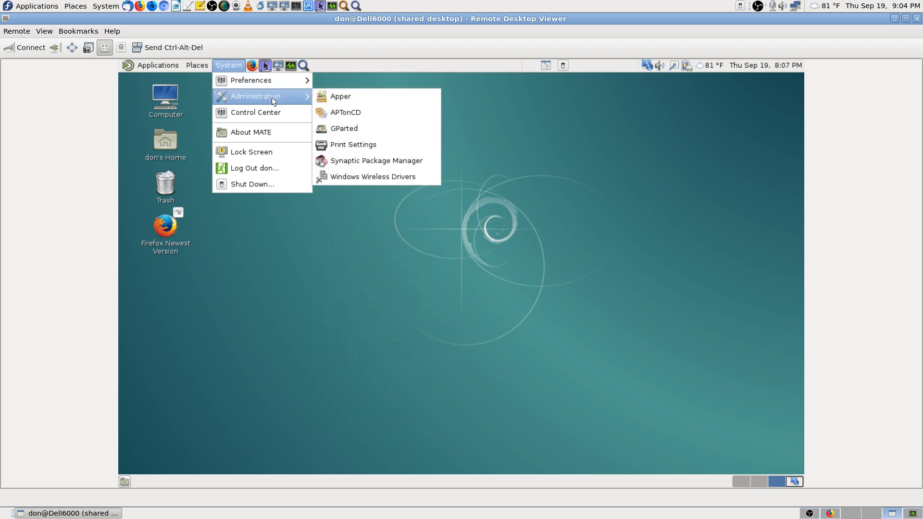
click(271, 115)
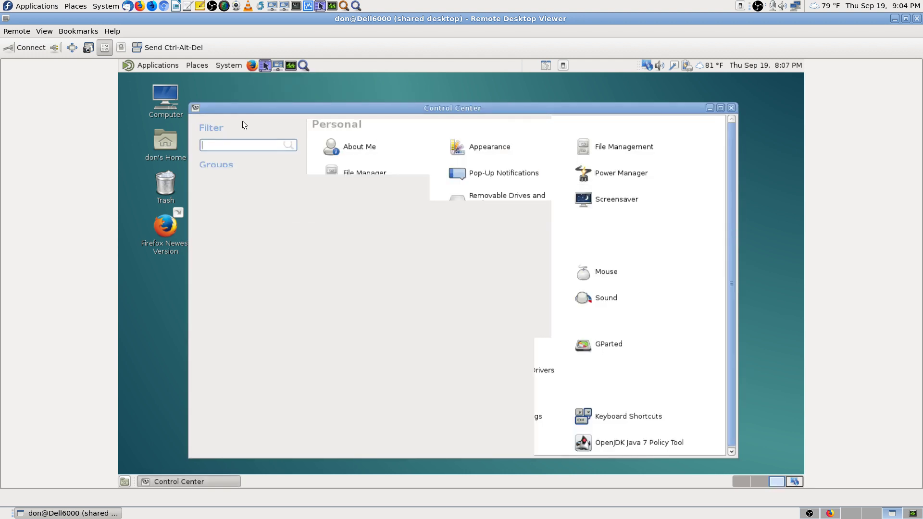
click(720, 107)
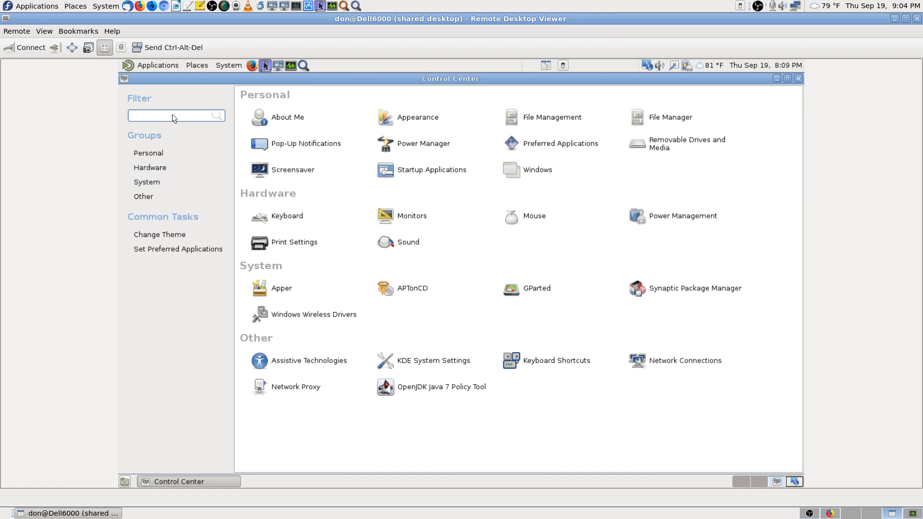
Step: Filter Control Center for gufw, then firewall, find no match, and open Startup Applications
text(guf)
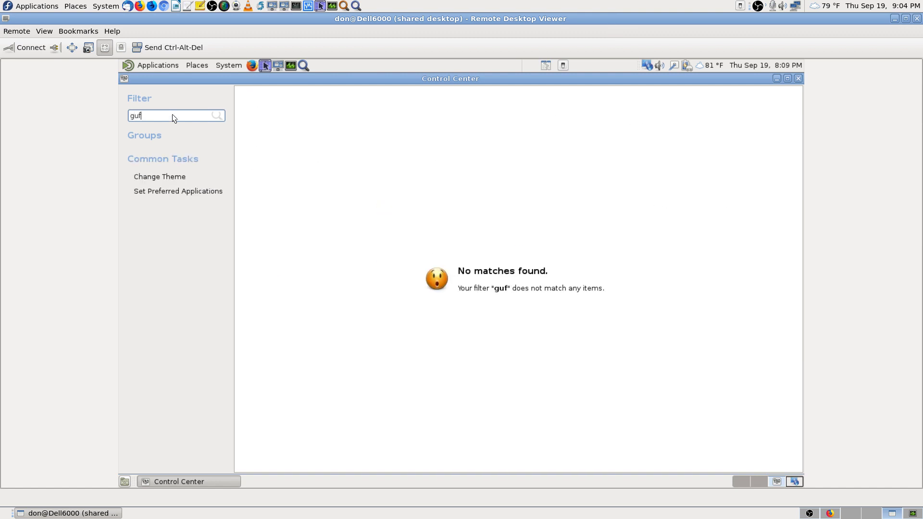
text(w)
key(BackSpace)
key(BackSpace)
key(BackSpace)
key(BackSpace)
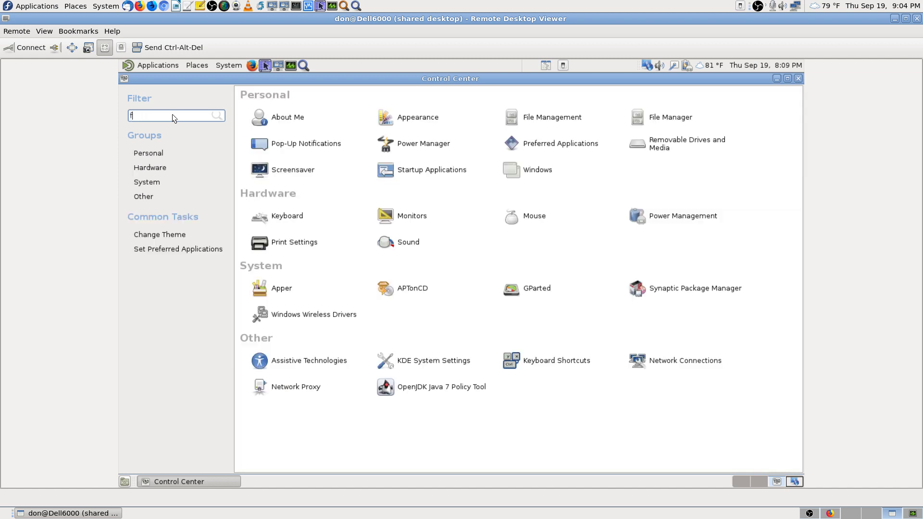
text(firewall)
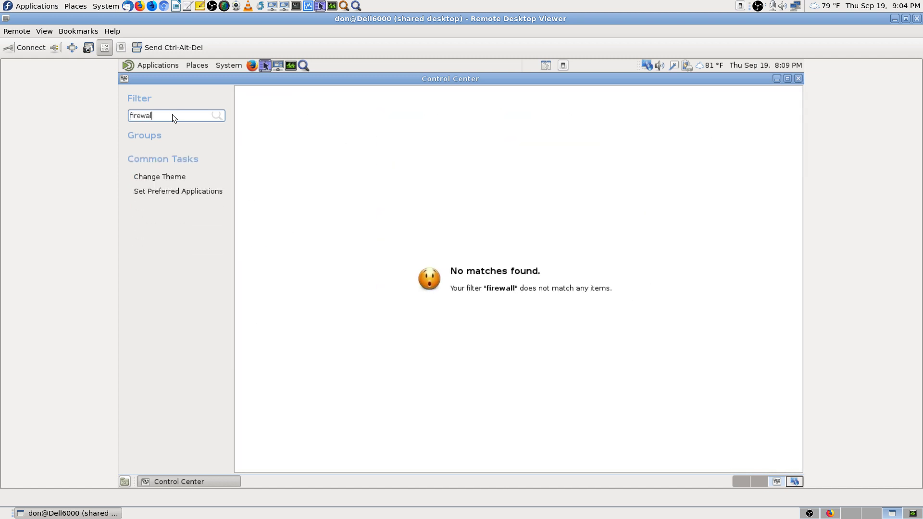
key(BackSpace)
key(BackSpace)
key(BackSpace)
key(BackSpace)
key(BackSpace)
key(BackSpace)
key(BackSpace)
key(BackSpace)
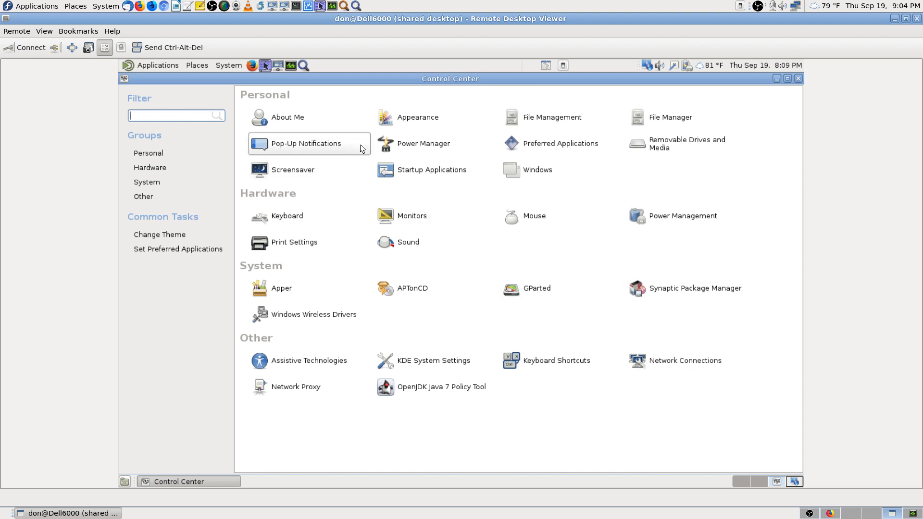
click(437, 169)
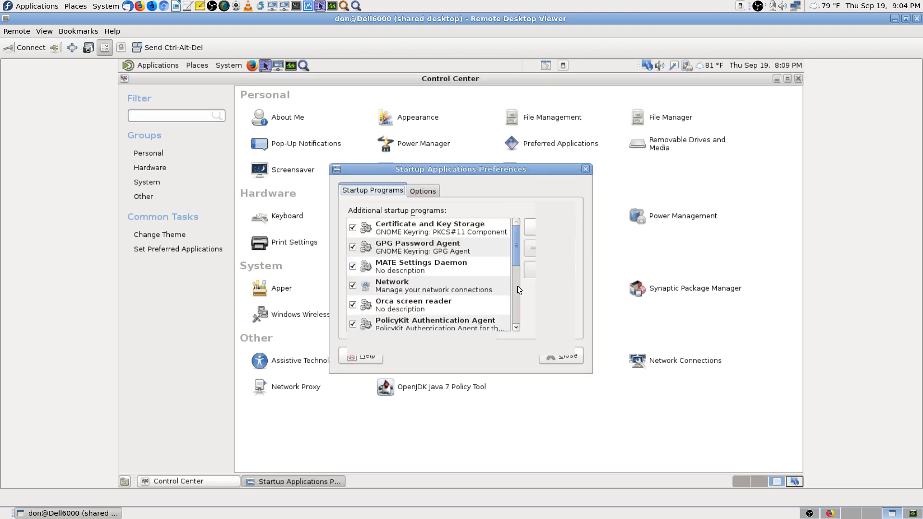
Step: Scroll the startup programs list, then close Startup Applications and Control Center
drag(516, 252, 522, 310)
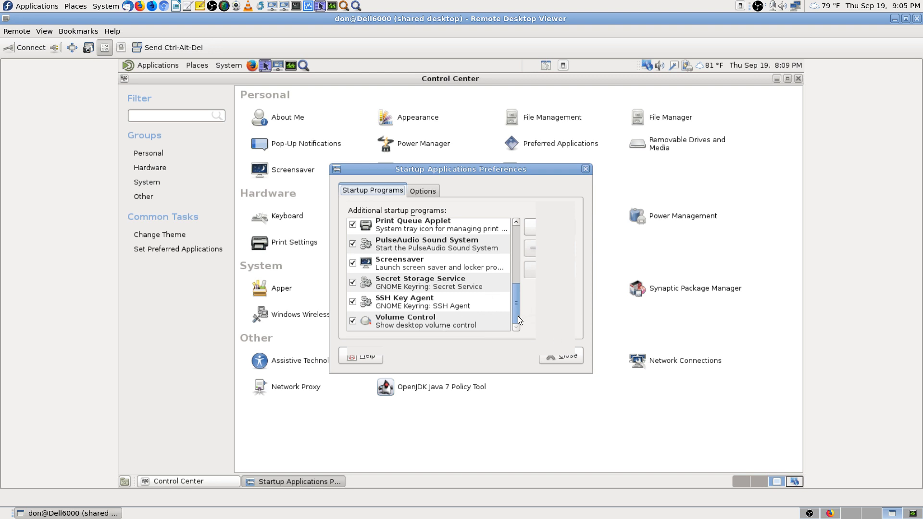
drag(517, 318, 518, 304)
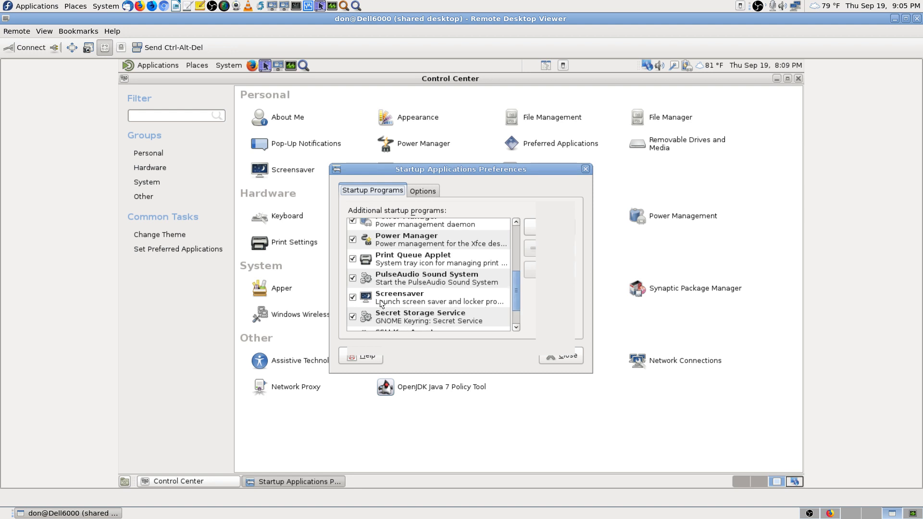
click(569, 354)
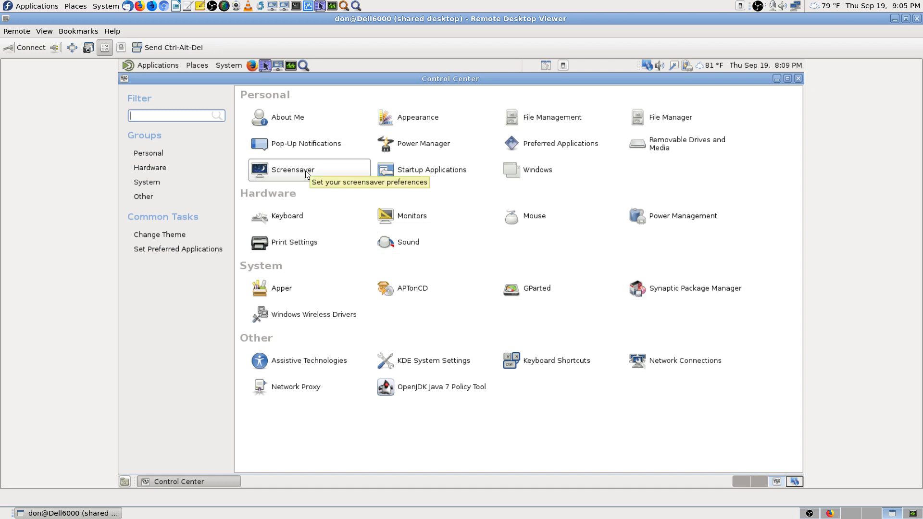
click(798, 79)
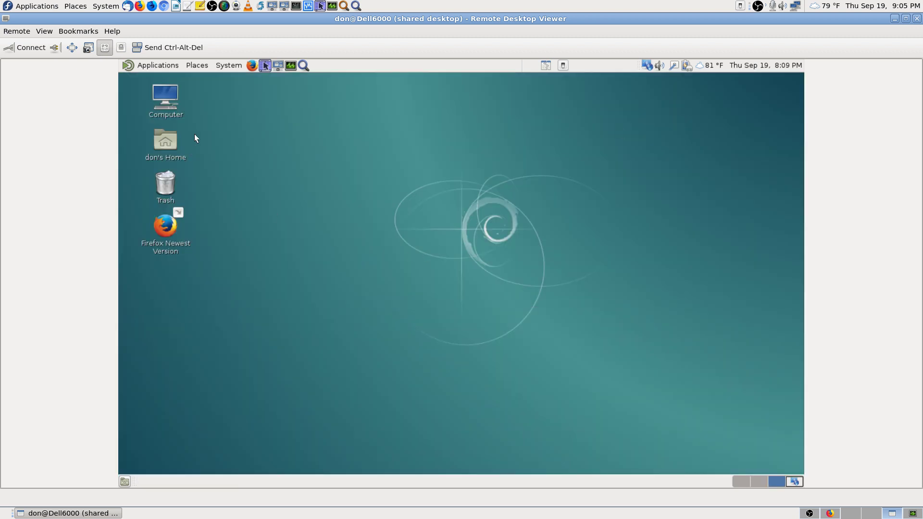
click(230, 65)
mouse_move(264, 79)
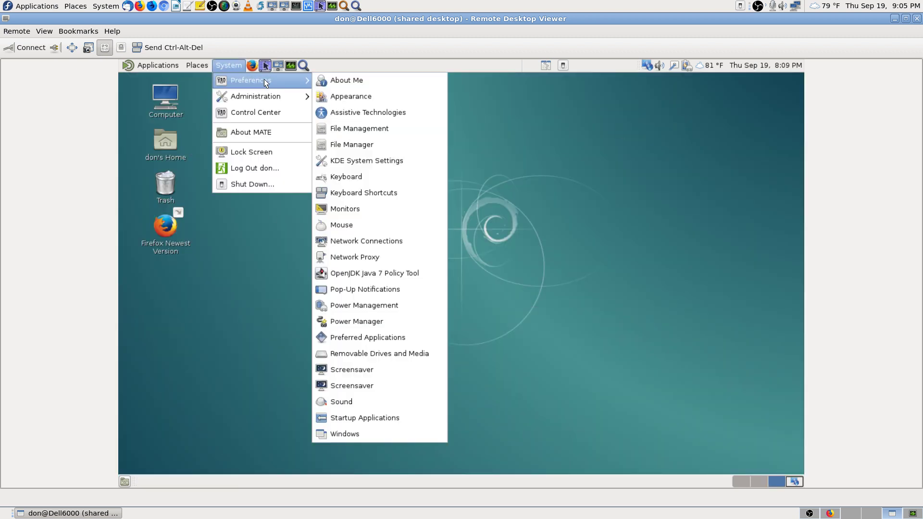
click(349, 368)
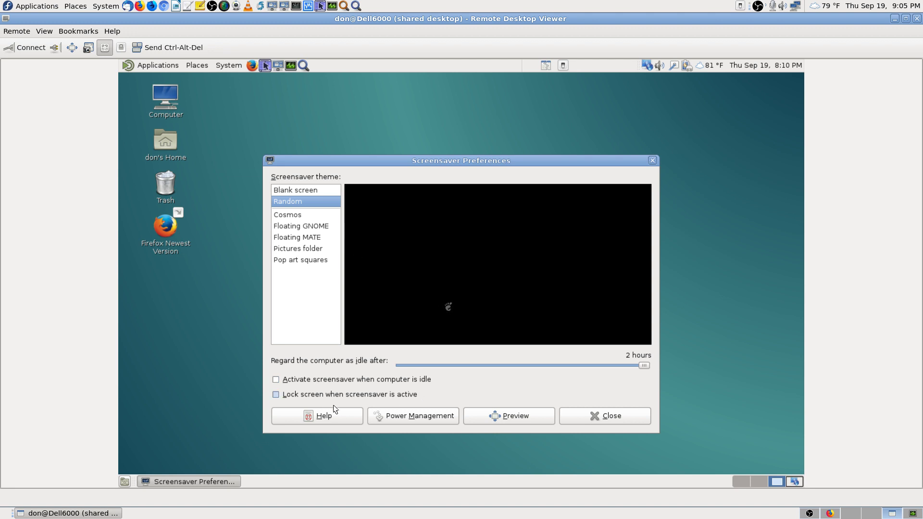
click(634, 417)
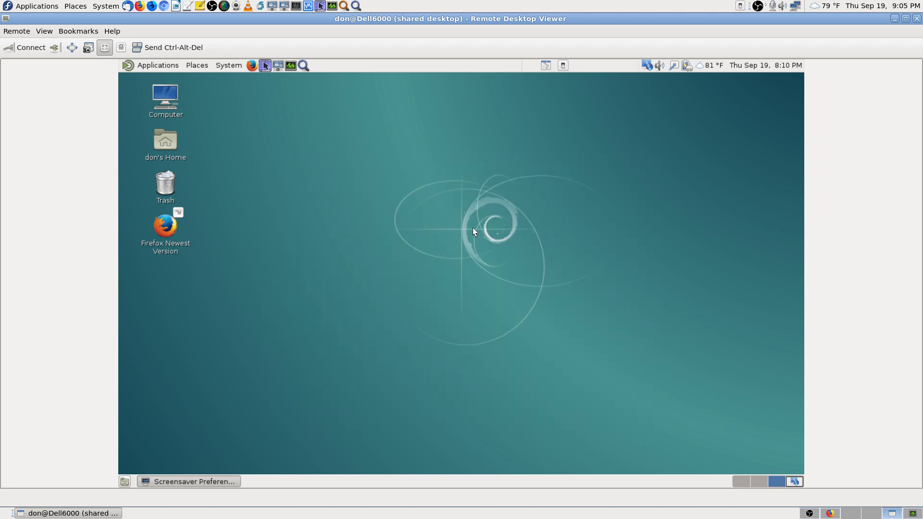
click(228, 65)
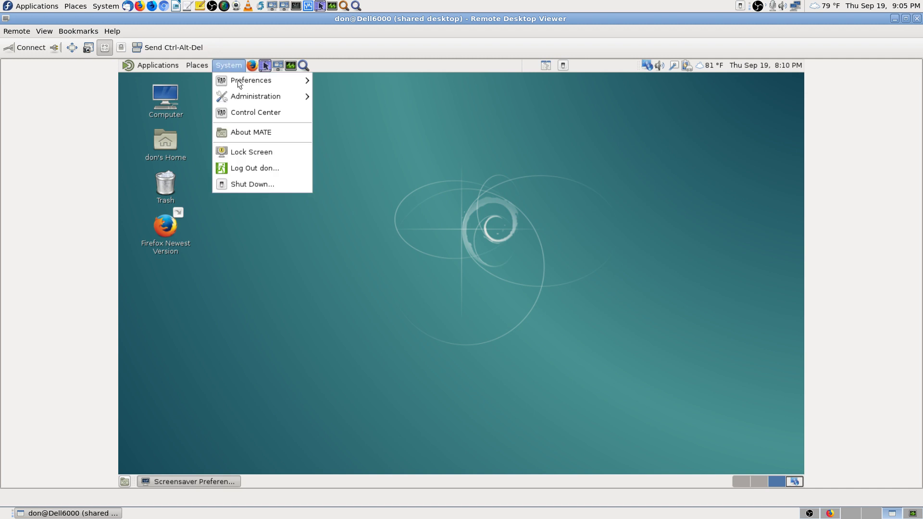
mouse_move(257, 82)
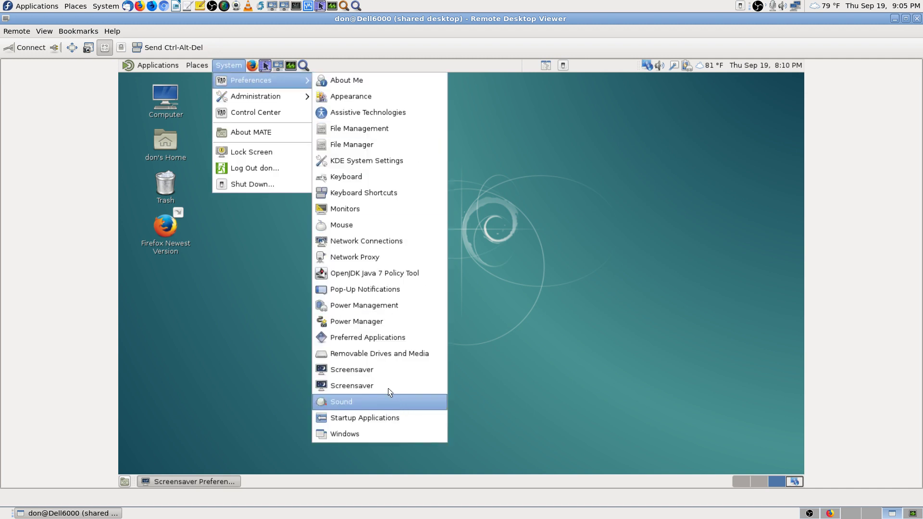
click(388, 385)
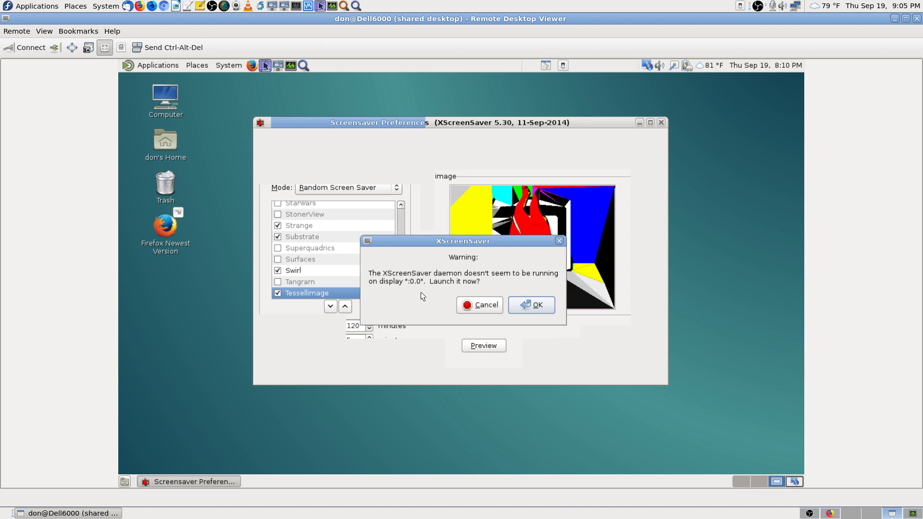
click(486, 307)
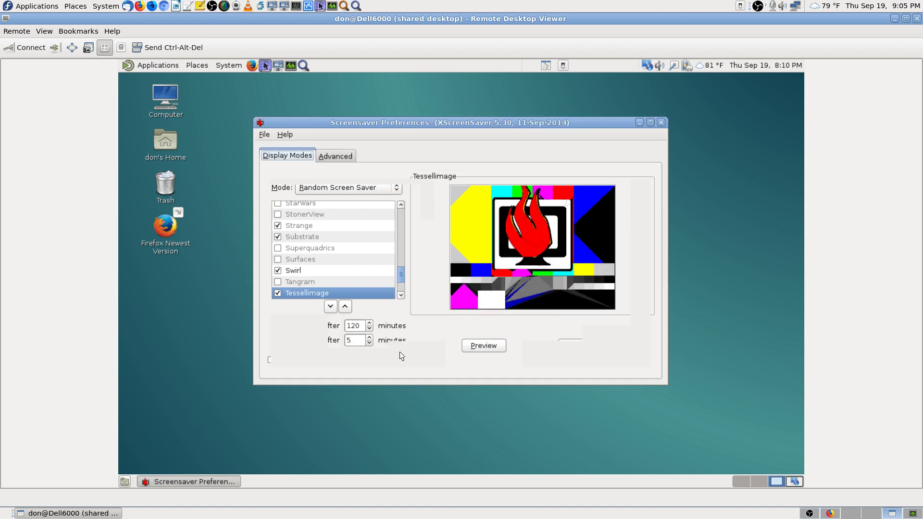
click(334, 154)
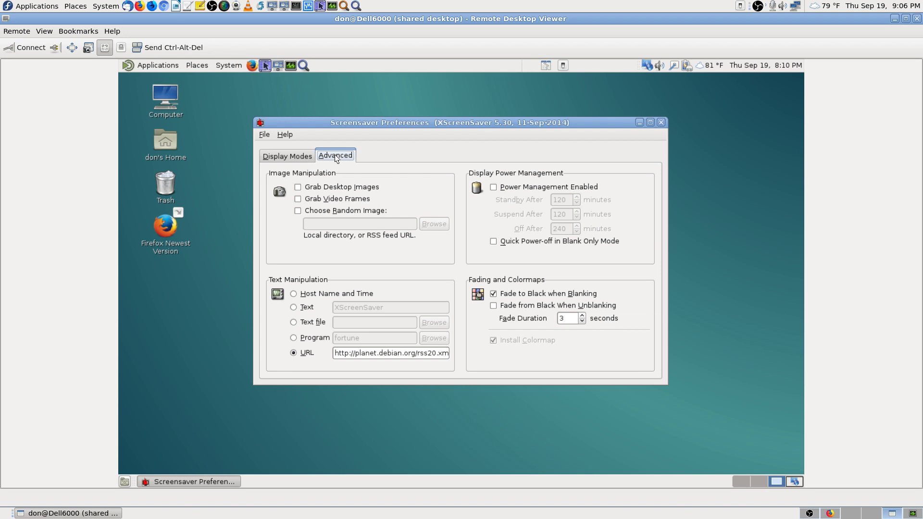
click(282, 155)
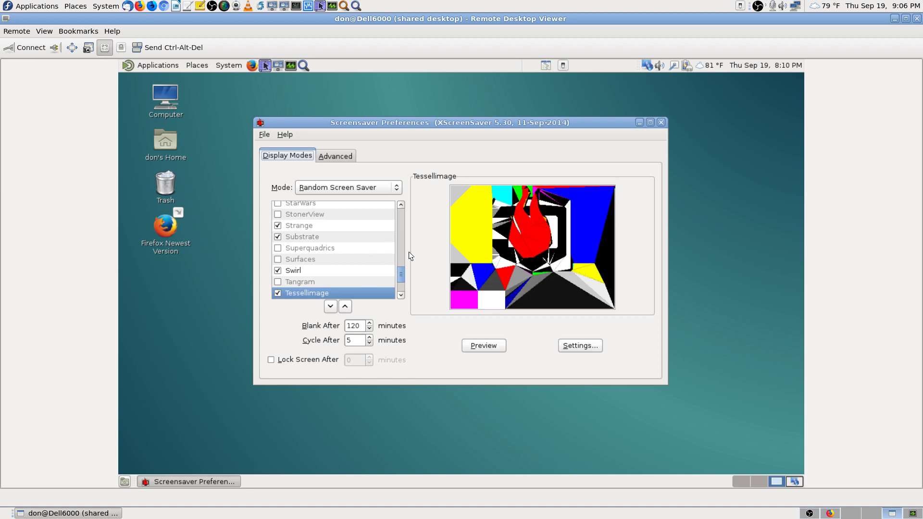
drag(400, 274, 404, 207)
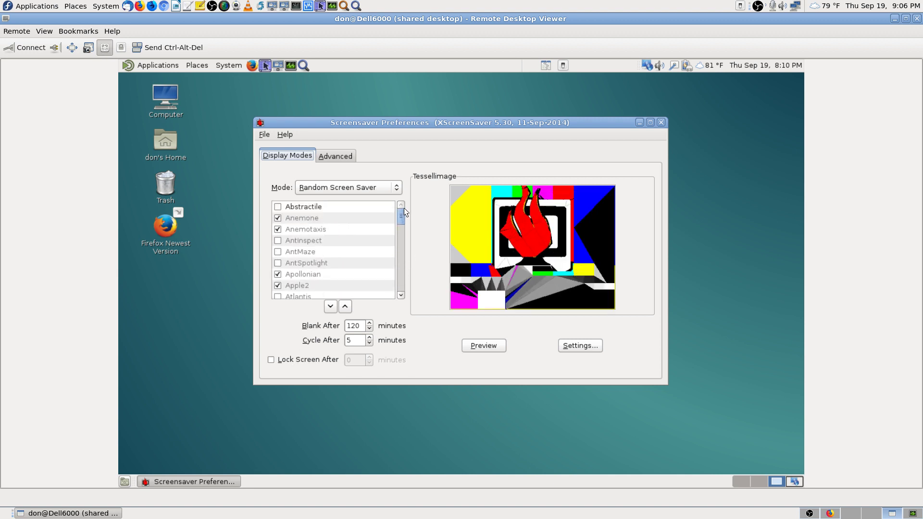
click(662, 123)
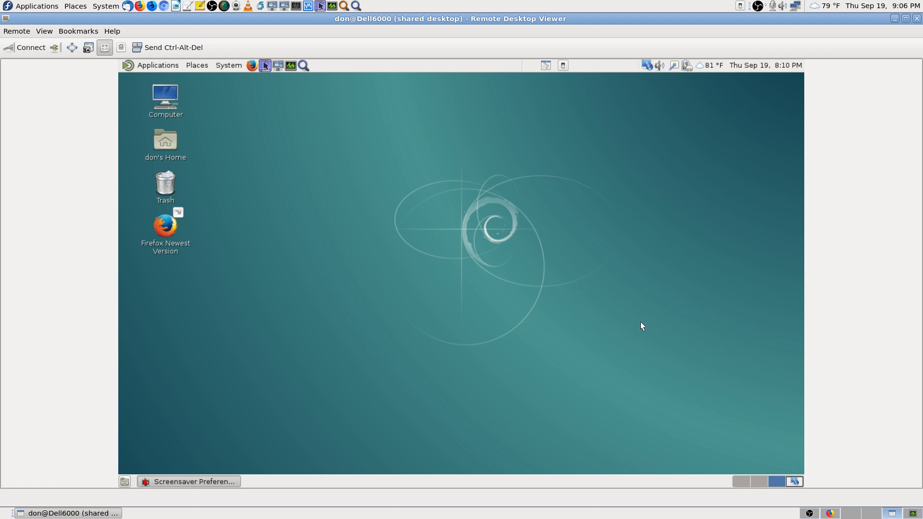
Step: Switch between remote workspaces 4 and 3, then open and dismiss the System menu
click(795, 482)
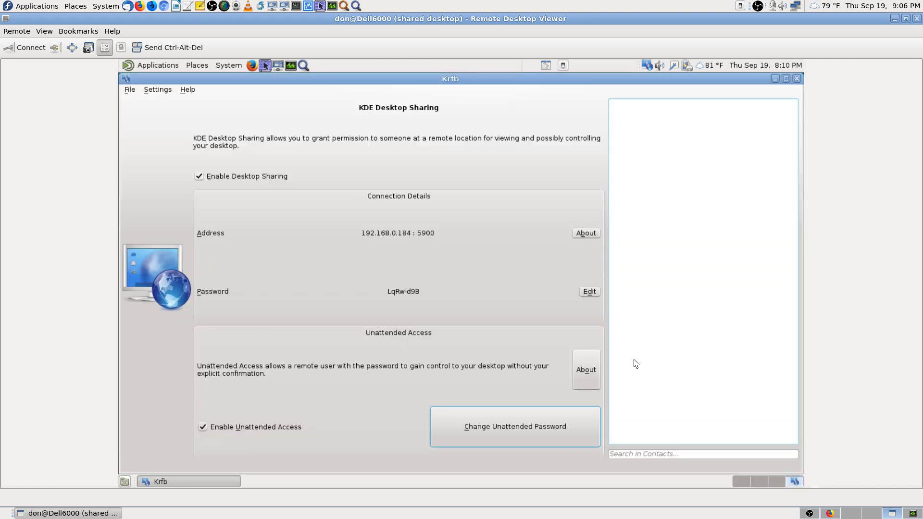
click(777, 480)
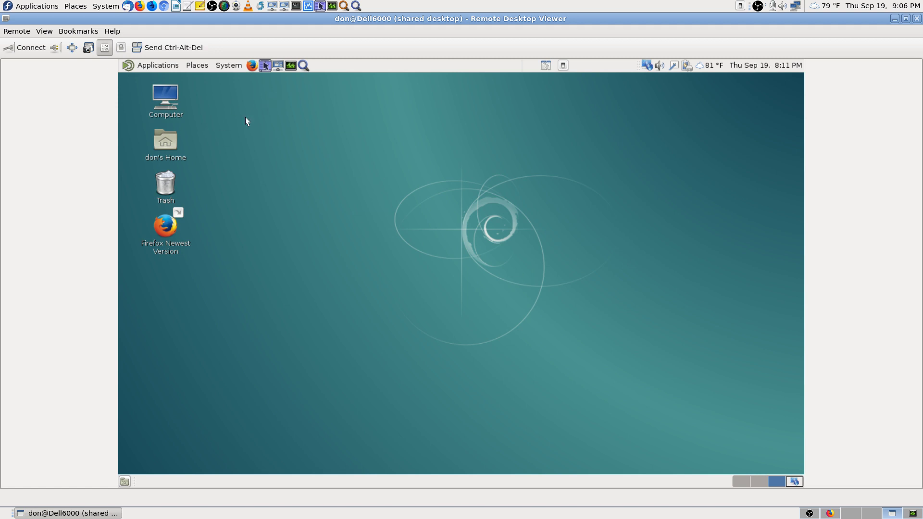
click(236, 66)
mouse_move(241, 97)
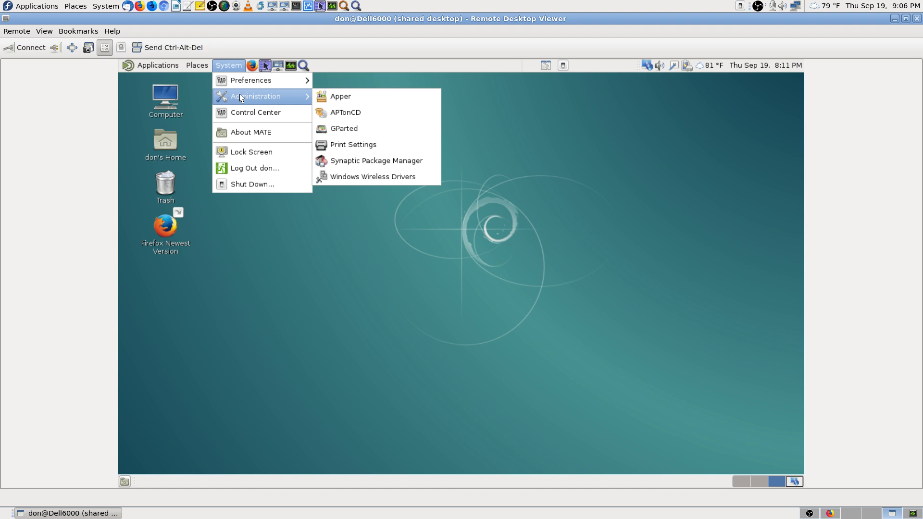
click(553, 67)
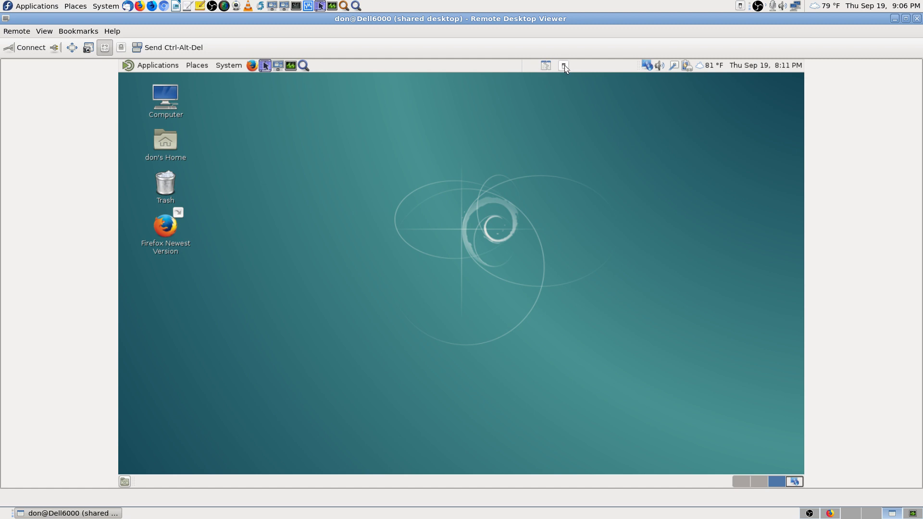
Step: Restart the remote Debian machine, dismiss the Connection closed notice, and close Remote Desktop Viewer
click(564, 66)
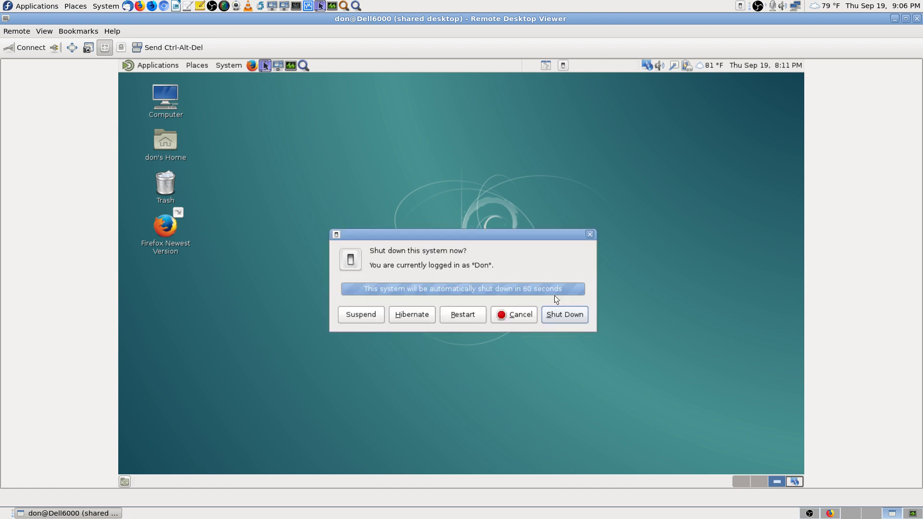
click(468, 313)
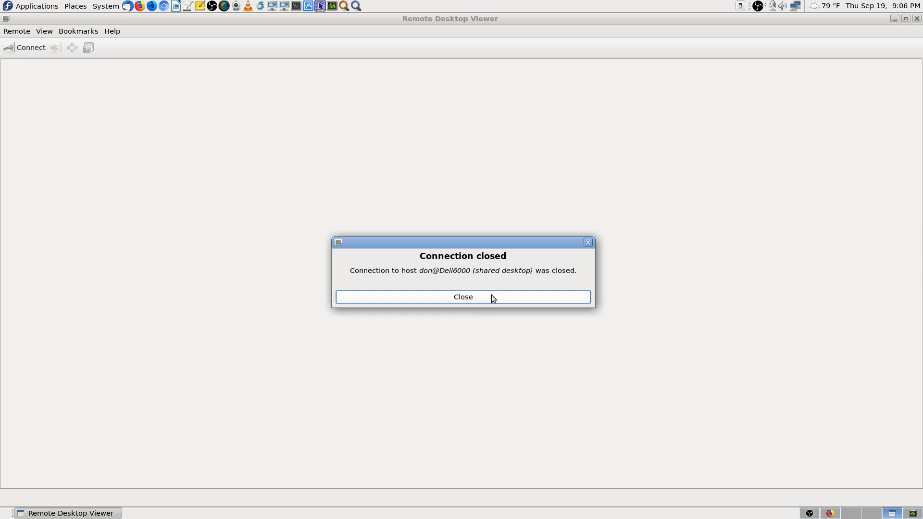
click(492, 297)
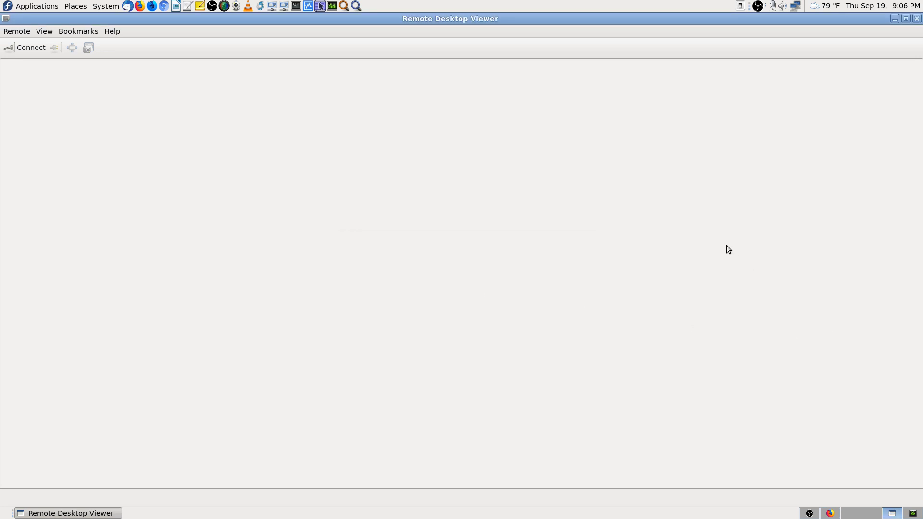
click(917, 19)
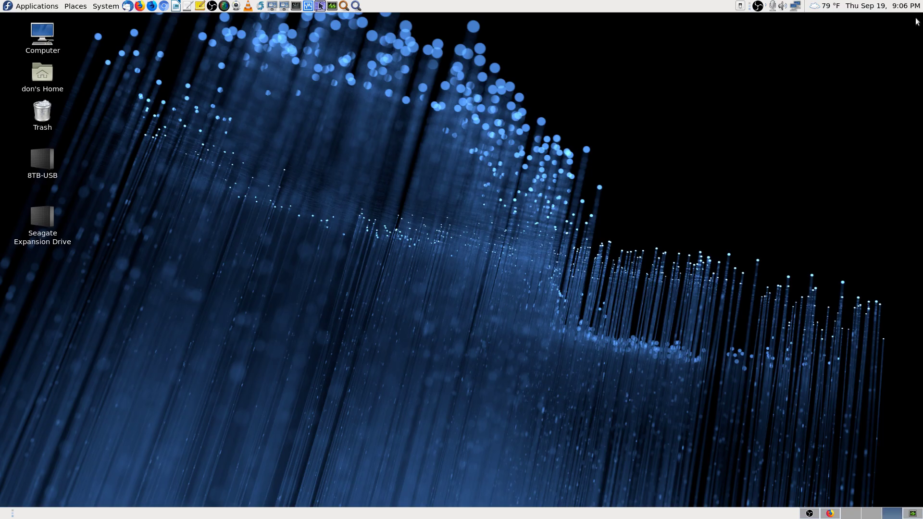
click(809, 513)
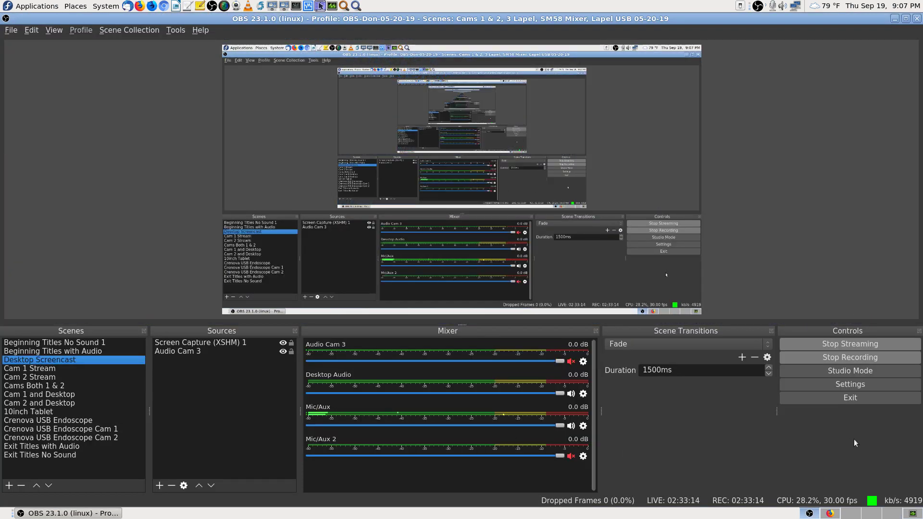
Step: Bring back Firefox and scroll the Debian Wiki iptables page down to its rules-file section
click(831, 513)
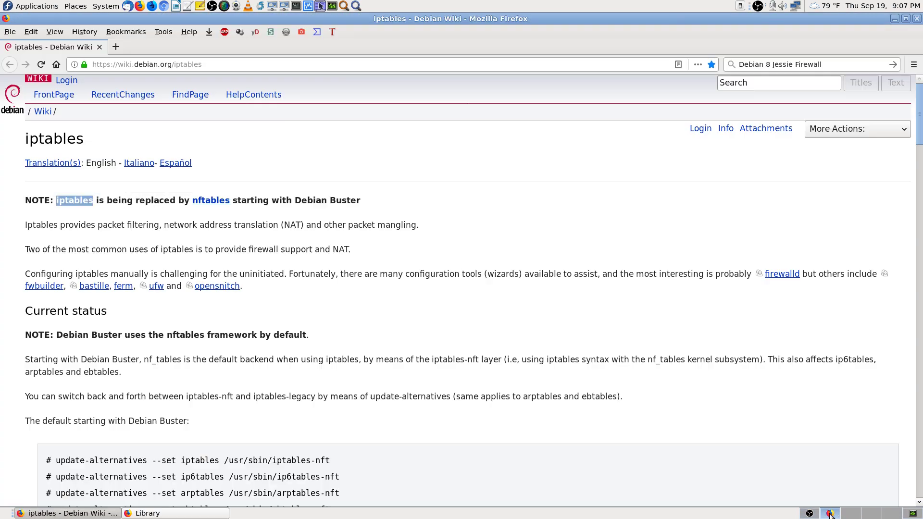
click(481, 183)
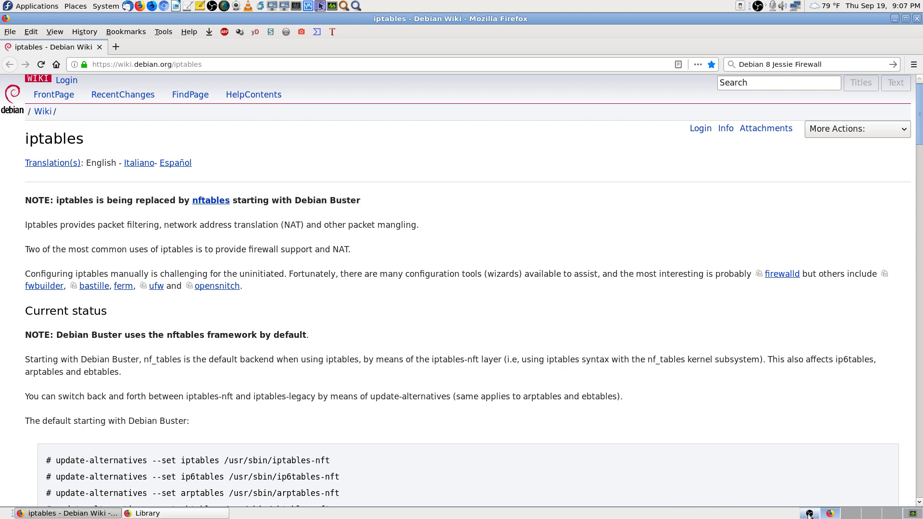
click(831, 514)
click(832, 514)
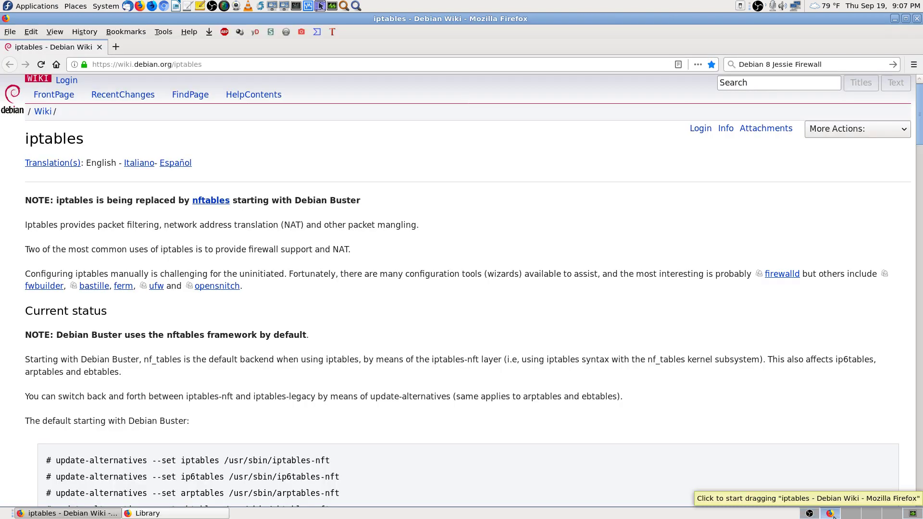
scroll(542, 400, down, 2)
scroll(541, 396, down, 3)
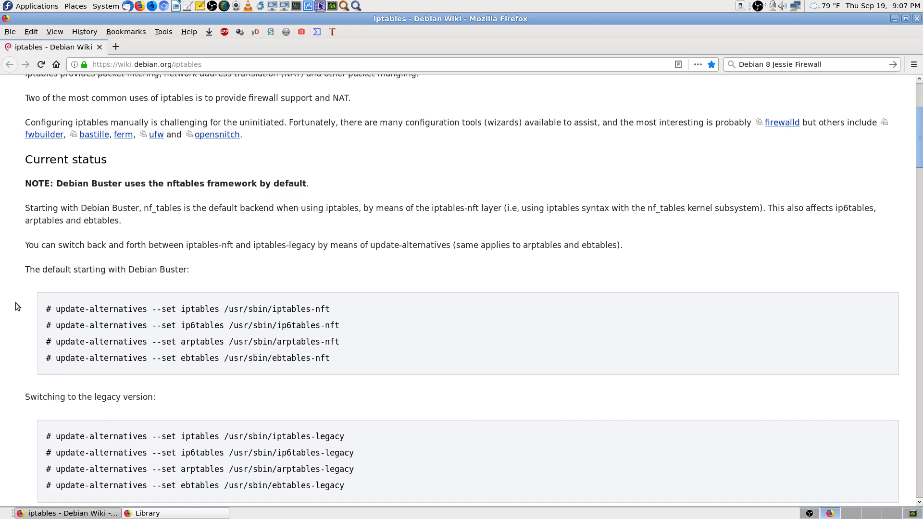
scroll(21, 313, down, 5)
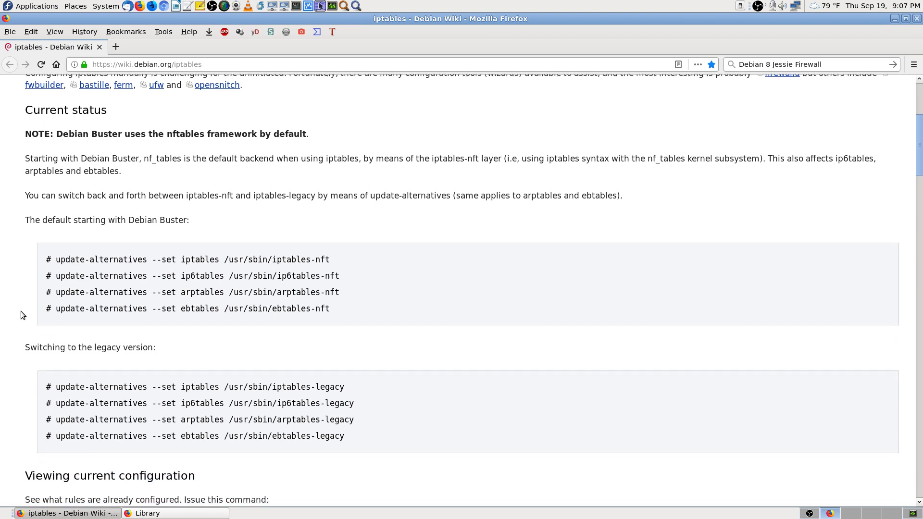
scroll(21, 311, down, 6)
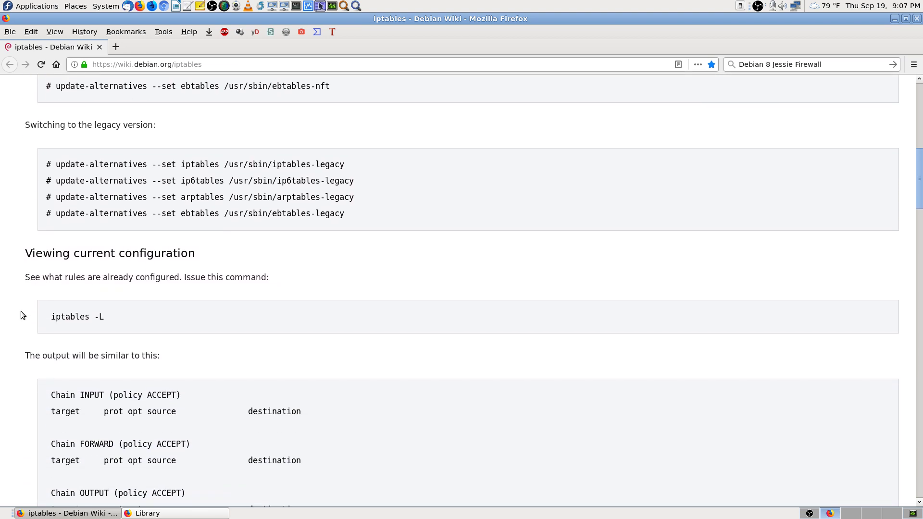
scroll(21, 311, up, 8)
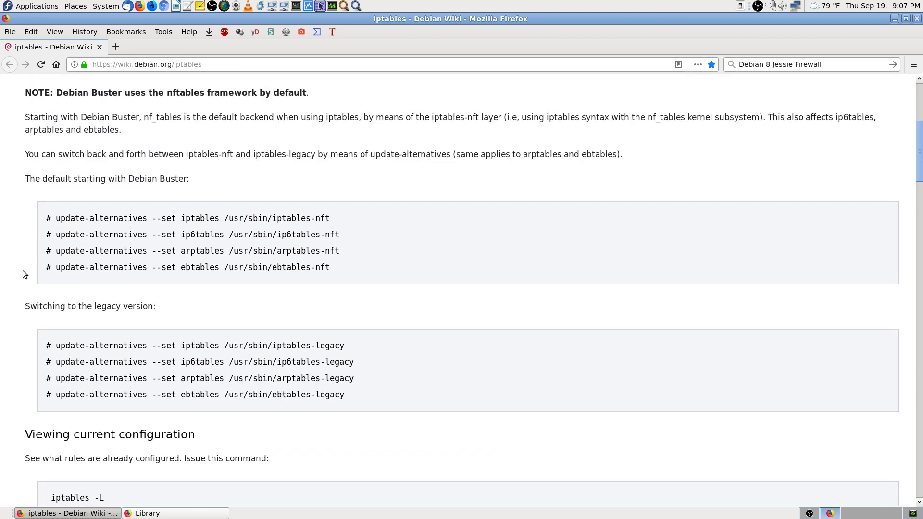
scroll(22, 270, down, 10)
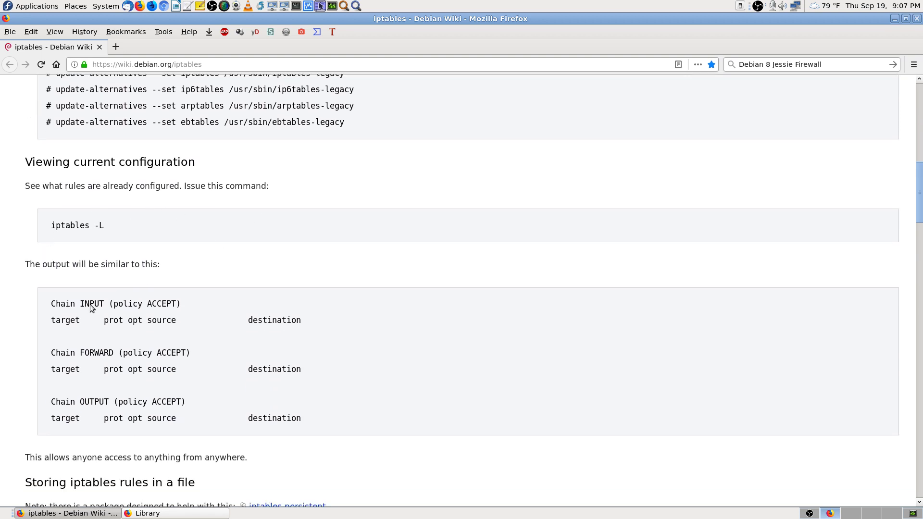
scroll(39, 331, down, 4)
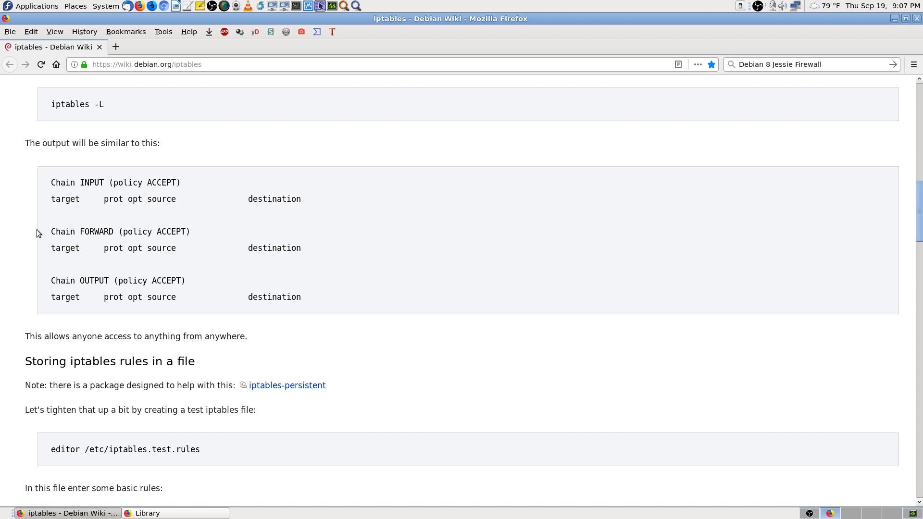
scroll(36, 230, down, 9)
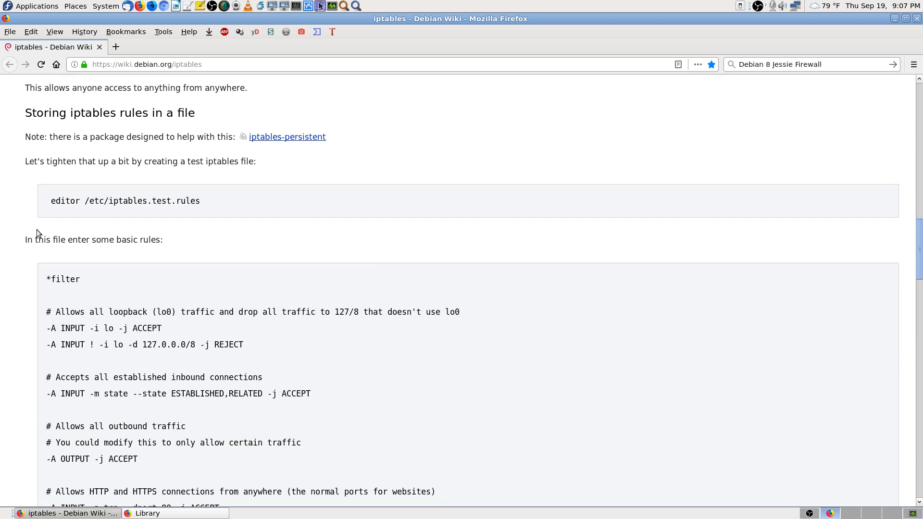
Step: Reload 'iptables - Debian Wiki' from the History menu and scroll it
click(88, 32)
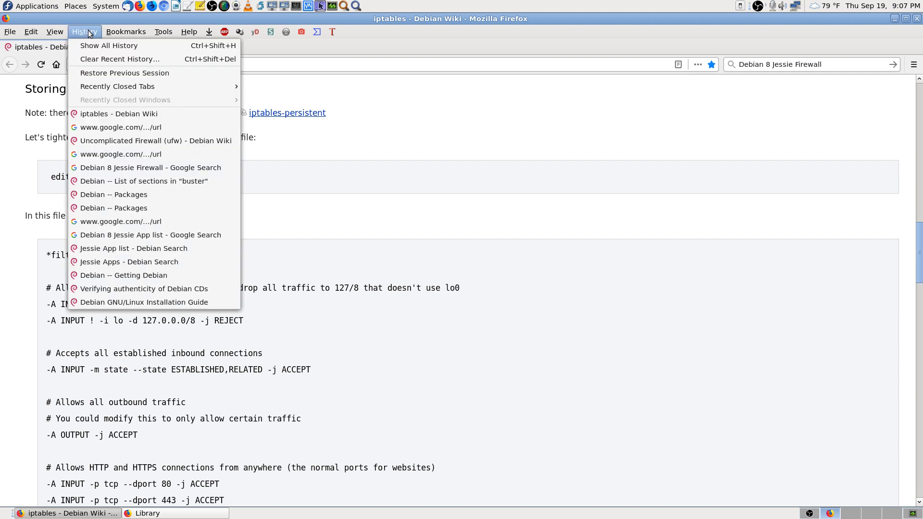
click(108, 114)
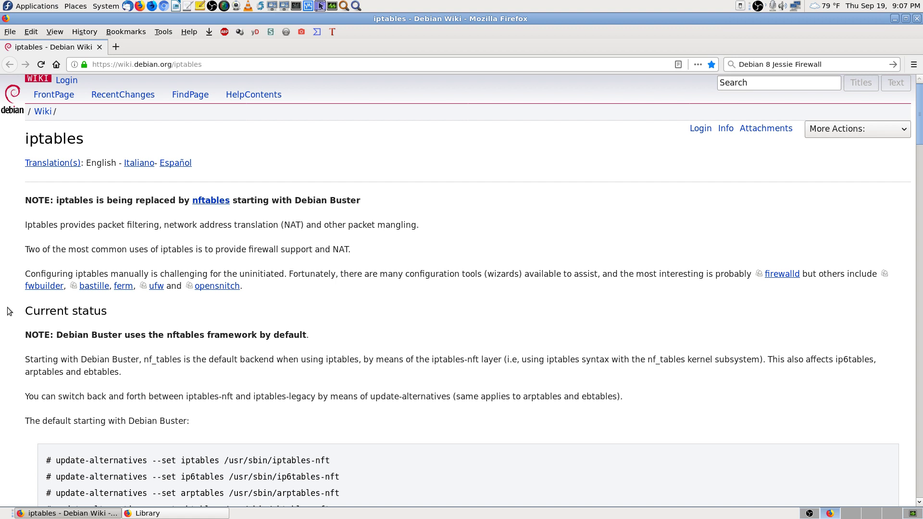
scroll(7, 311, down, 1)
scroll(8, 311, down, 3)
Step: Restore the closed 'Uncomplicated Firewall (ufw) - Debian Wiki' tab via Recently Closed Tabs
click(85, 32)
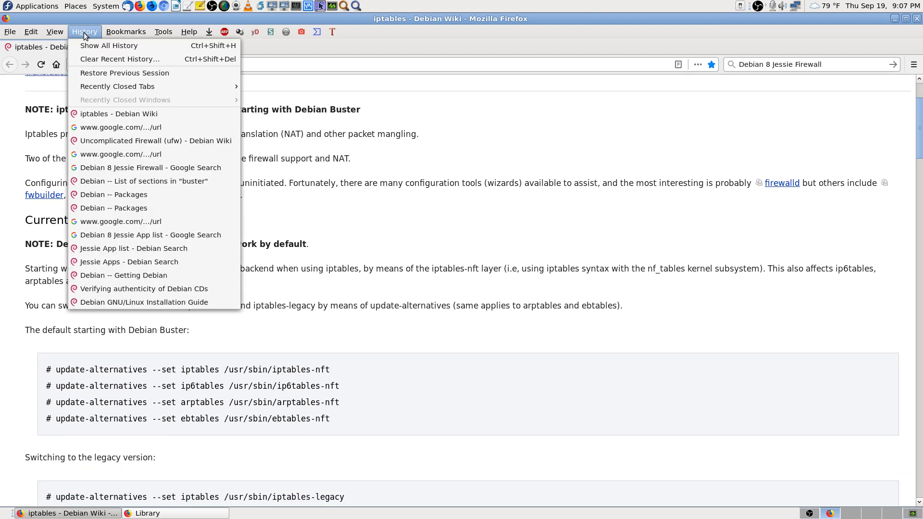
mouse_move(134, 88)
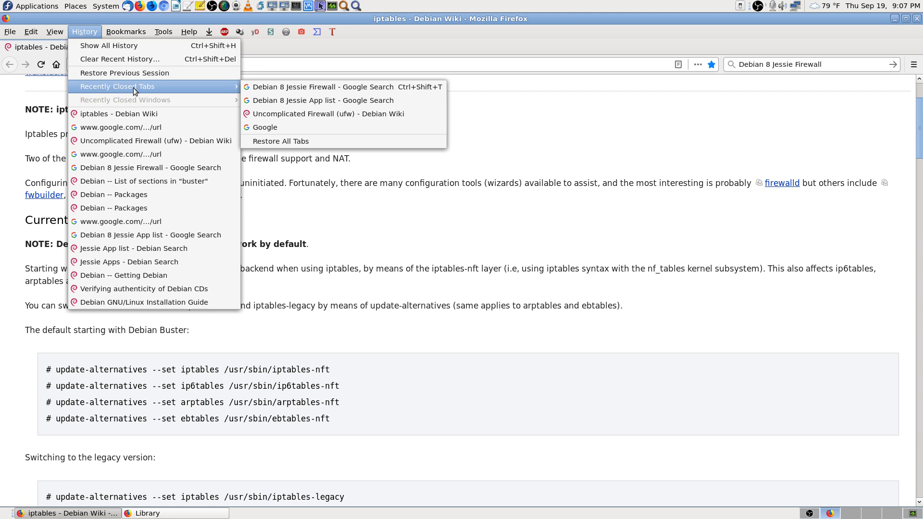
click(400, 114)
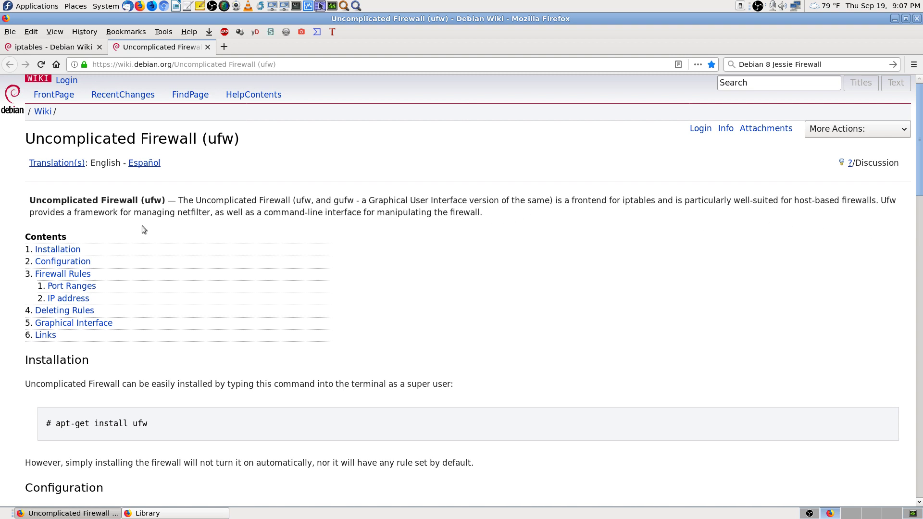
Step: Read the ufw enable, default and status commands, then switch to an empty workspace
scroll(13, 258, down, 5)
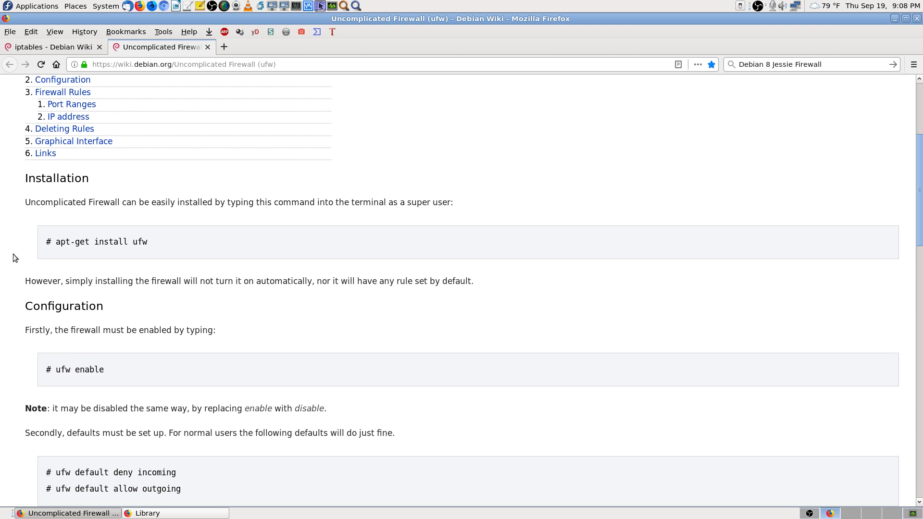
scroll(13, 254, down, 4)
scroll(13, 254, down, 3)
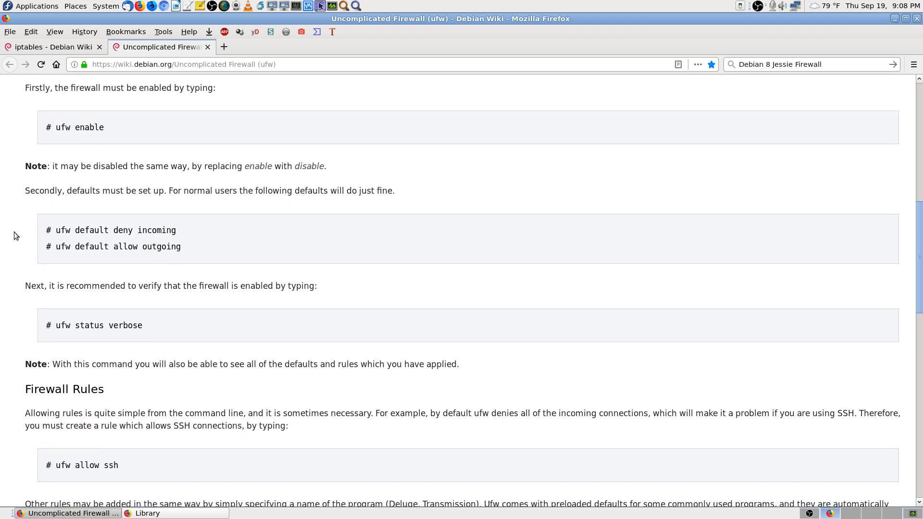
scroll(15, 236, up, 2)
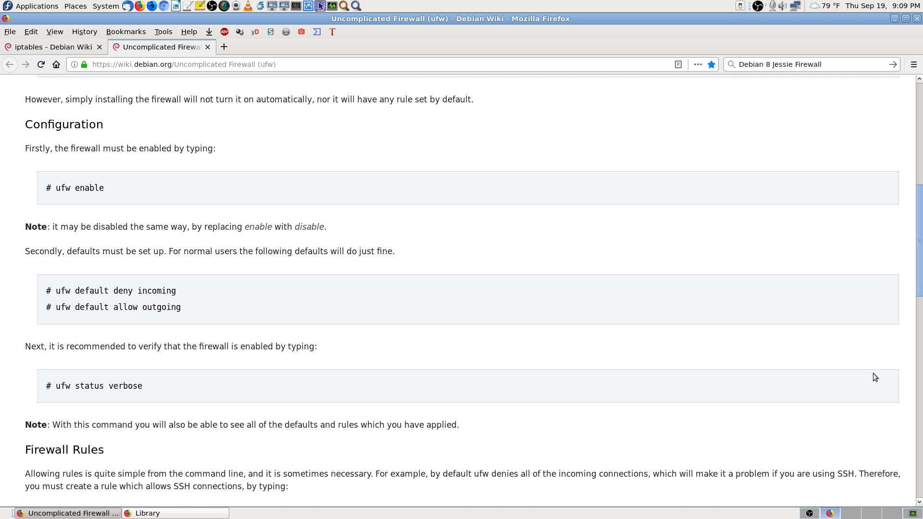
click(890, 515)
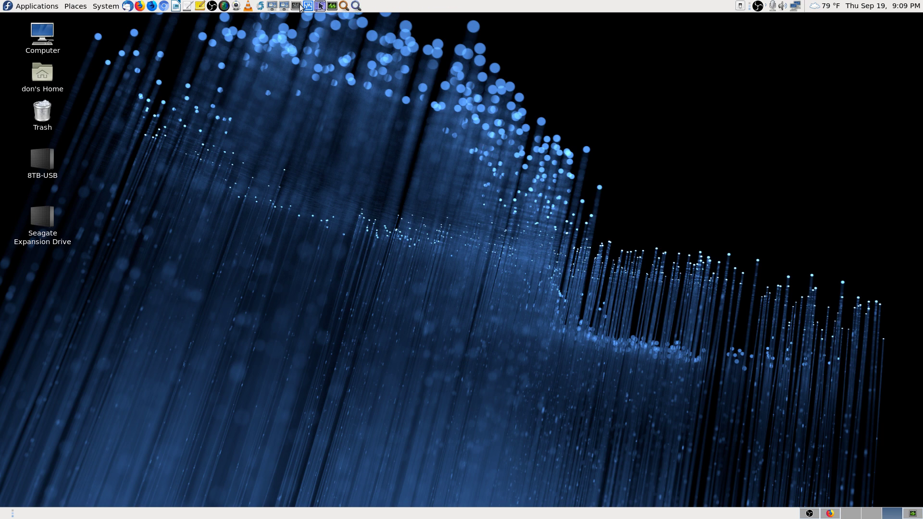
Step: Launch Remote Desktop Viewer, connect to 192.168.0.184, and dismiss the Connection closed notice
click(284, 6)
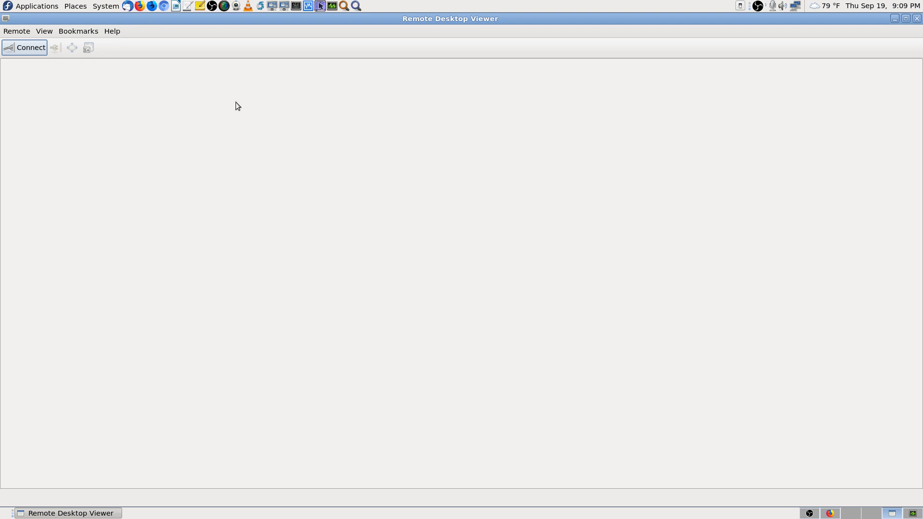
click(26, 47)
click(567, 210)
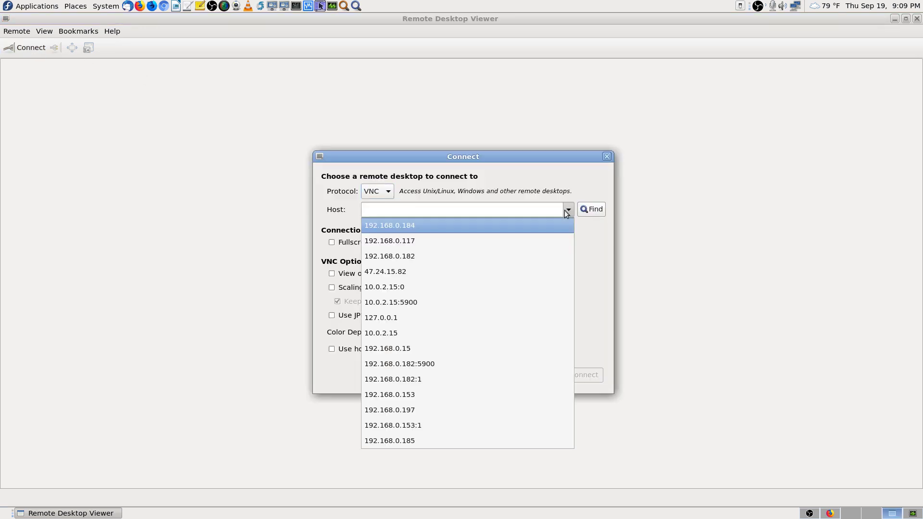
click(550, 226)
click(587, 379)
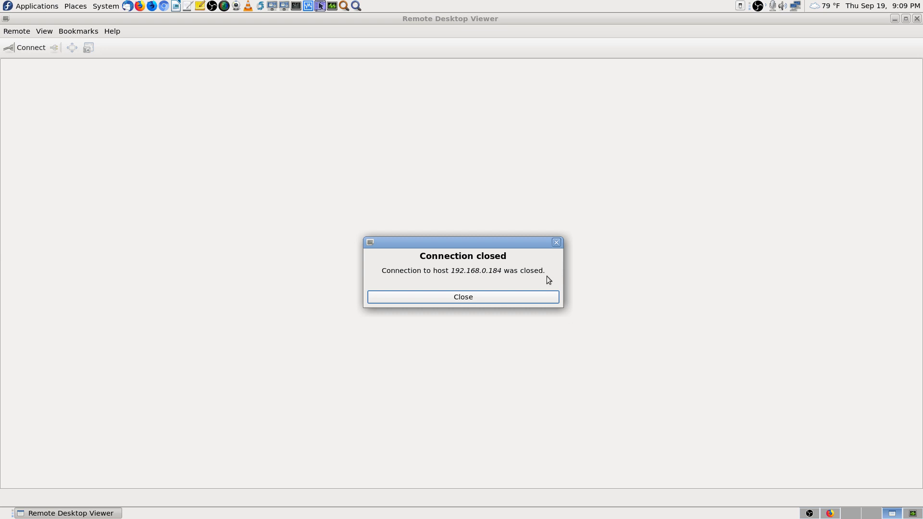
click(541, 297)
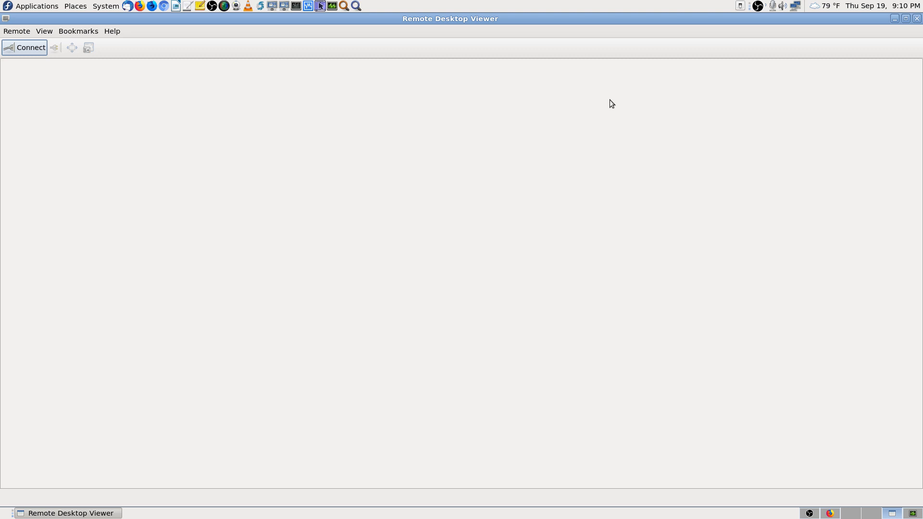
Step: Connect again to 192.168.0.184 and enter the VNC password
click(30, 50)
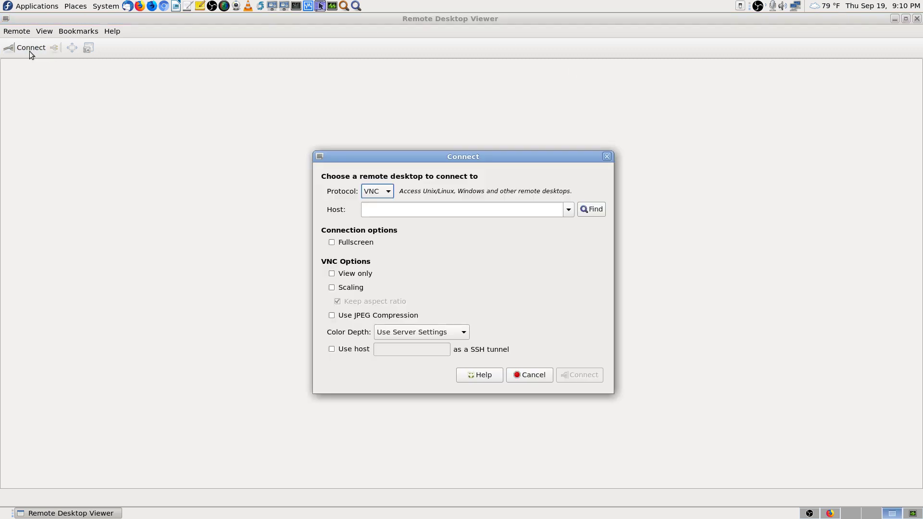
click(566, 214)
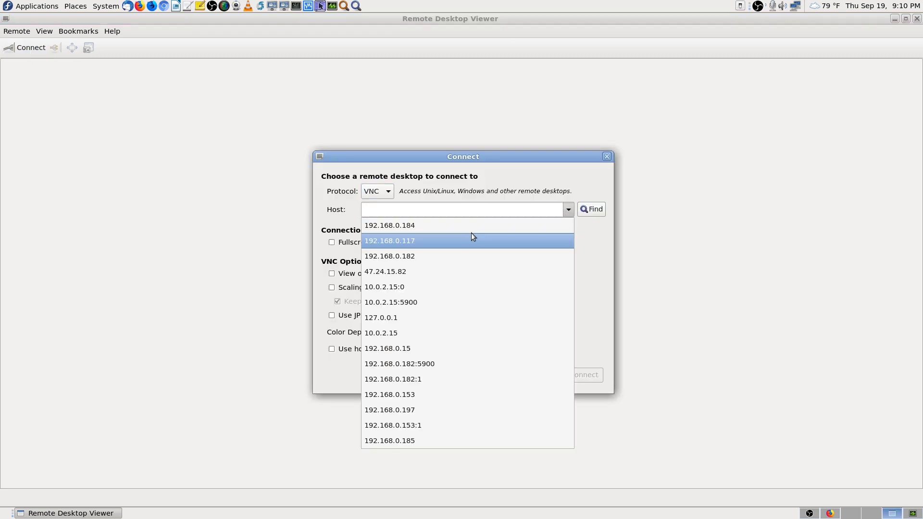
click(471, 224)
click(580, 376)
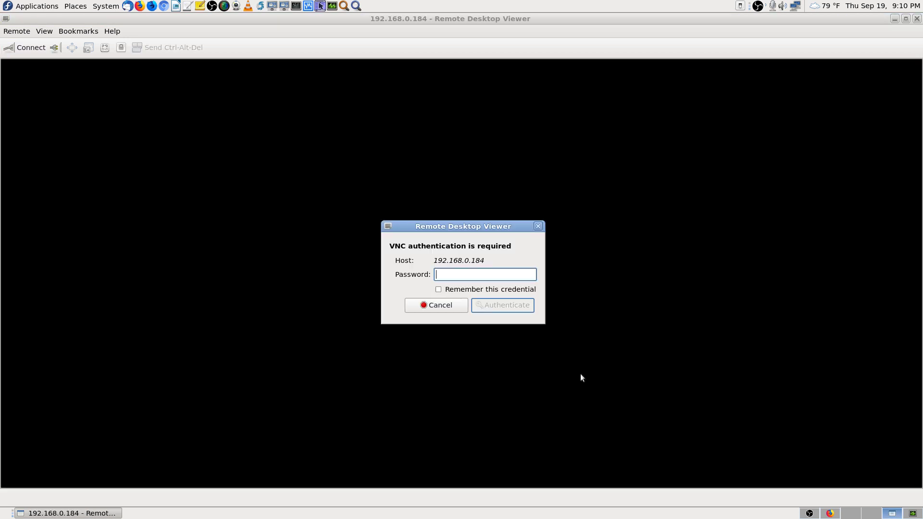
text(****)
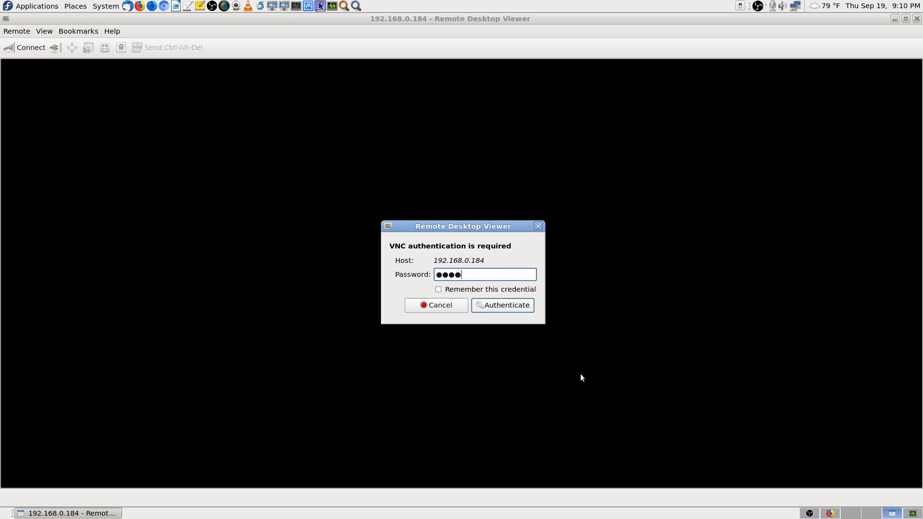
text(***)
key(Return)
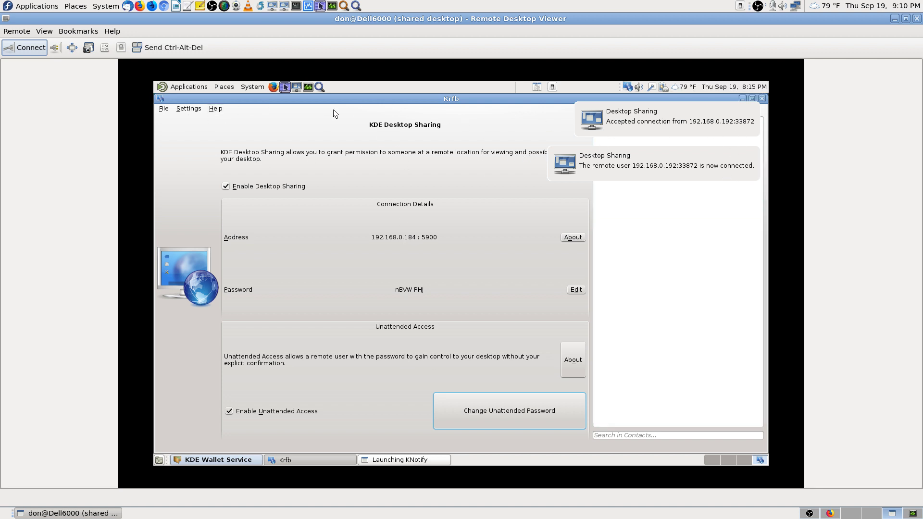
Step: Scale the remote desktop to fit, cancel the KDE Wallet wizard, and switch to an empty workspace
click(106, 49)
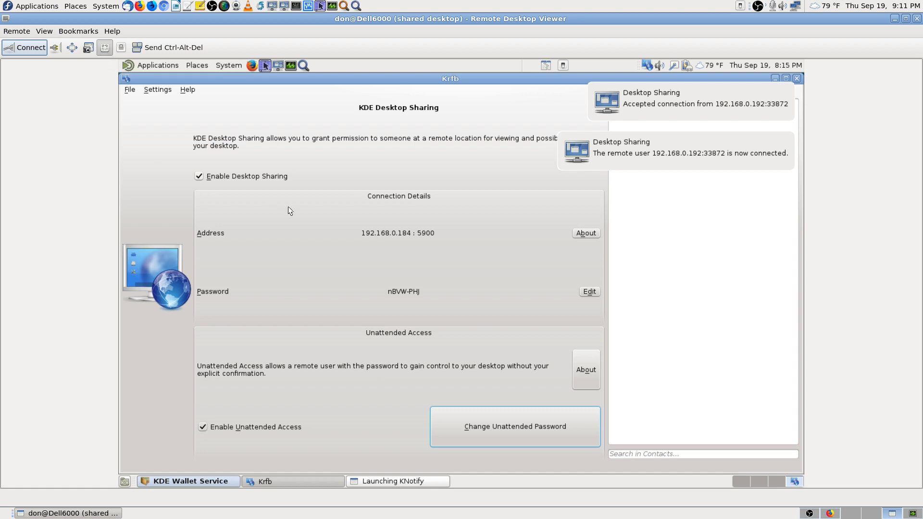
click(206, 481)
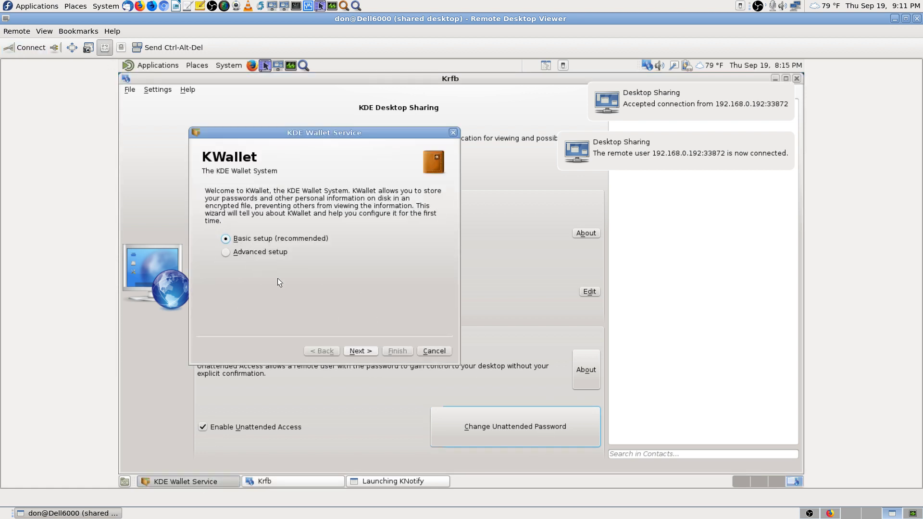
click(442, 353)
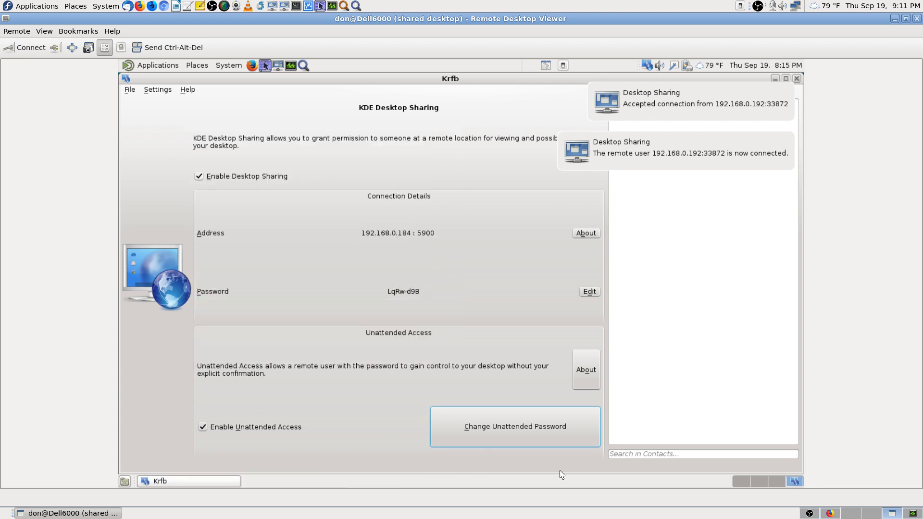
click(776, 479)
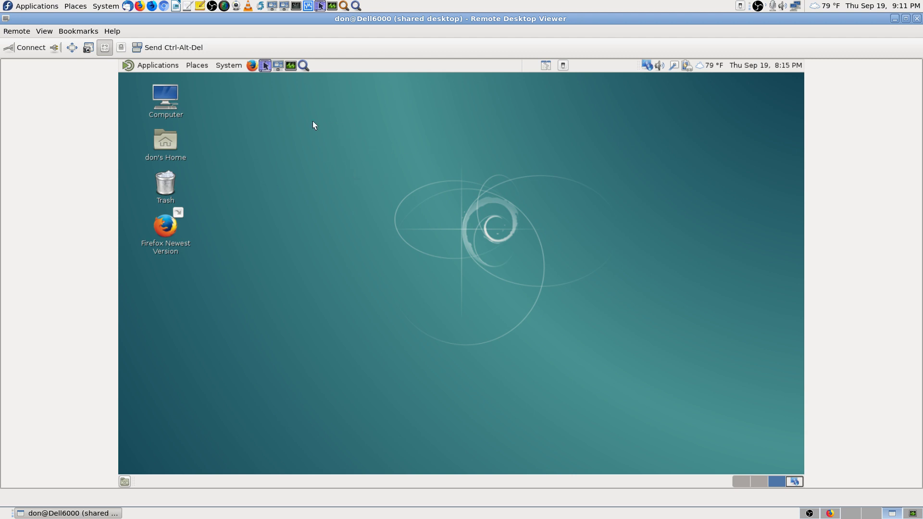
Step: Start Application Finder on the remote server, then return to the local Firefox ufw wiki workspace
click(303, 65)
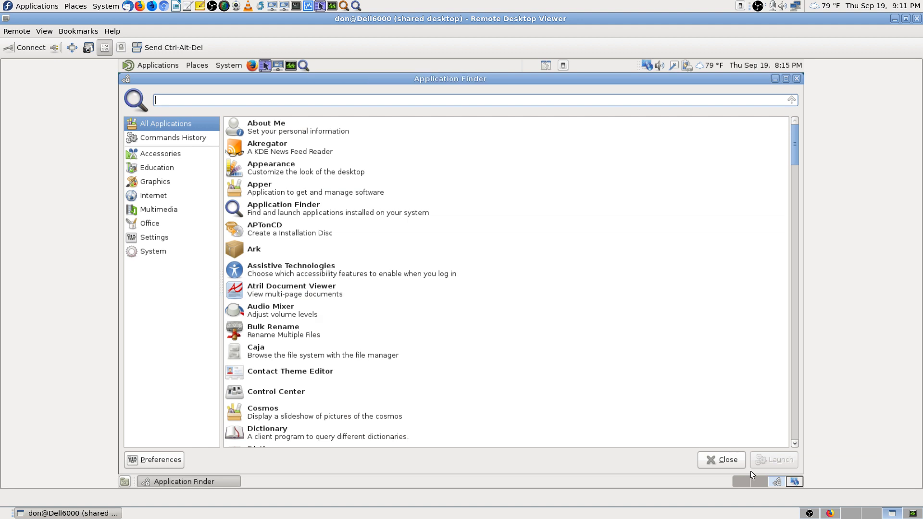
click(830, 514)
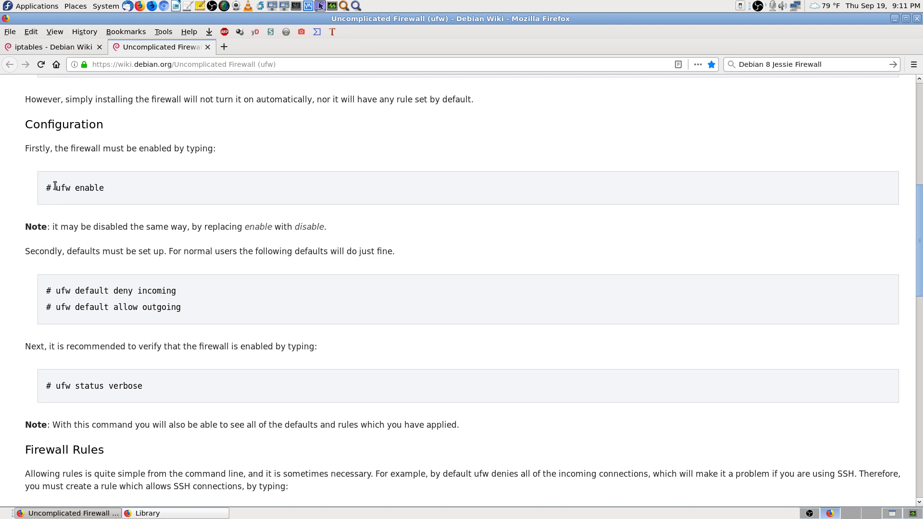
Step: Search the remote Application Finder for 'ufw' and then 'gufw'
click(892, 514)
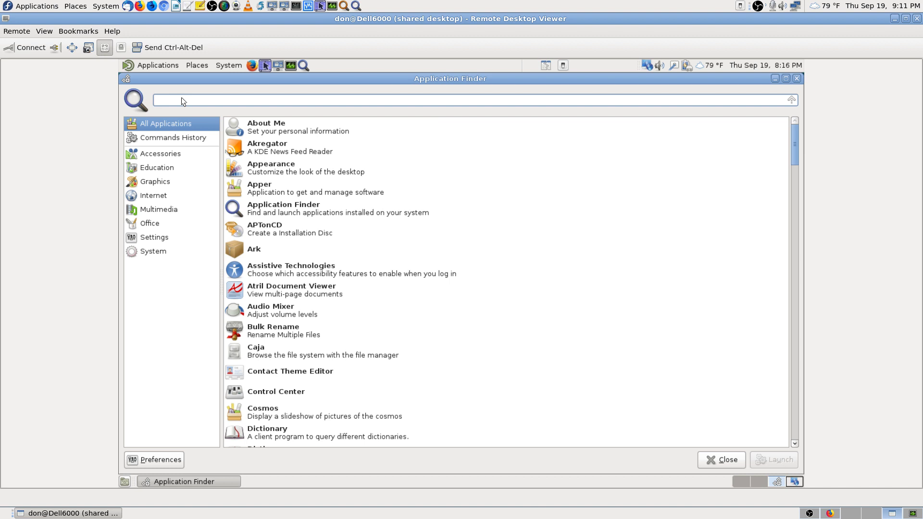
text(ufw)
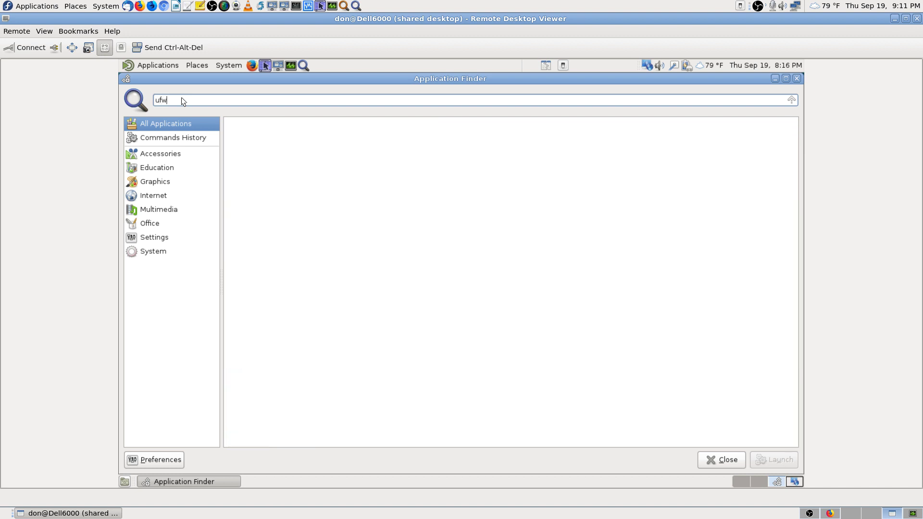
key(BackSpace)
key(BackSpace)
key(BackSpace)
text(gu)
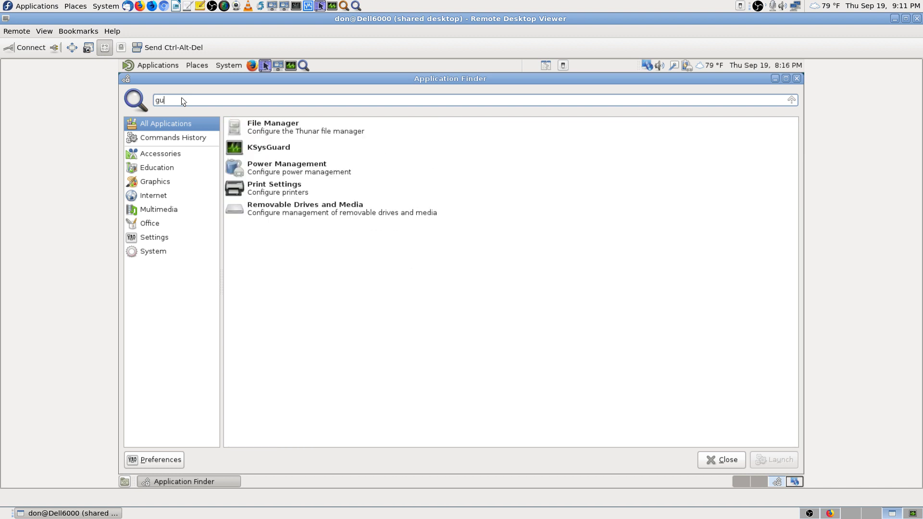
text(fw)
key(BackSpace)
key(BackSpace)
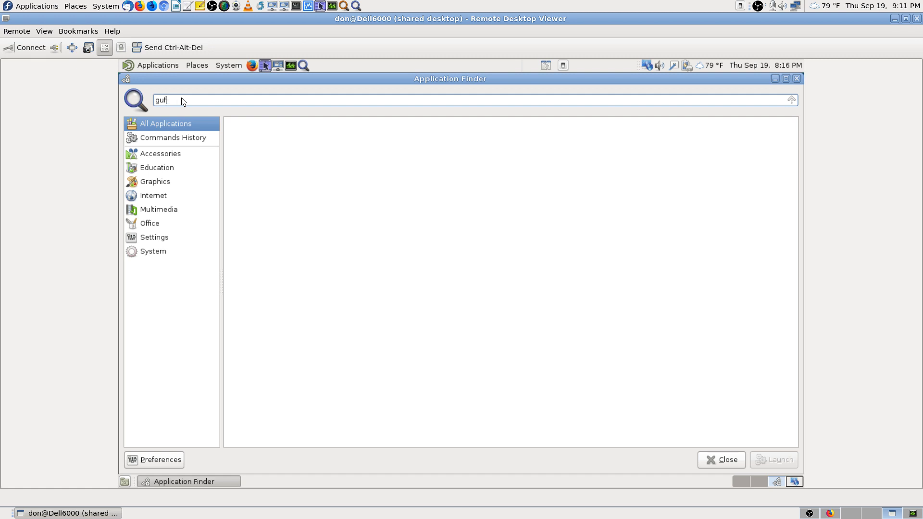
key(BackSpace)
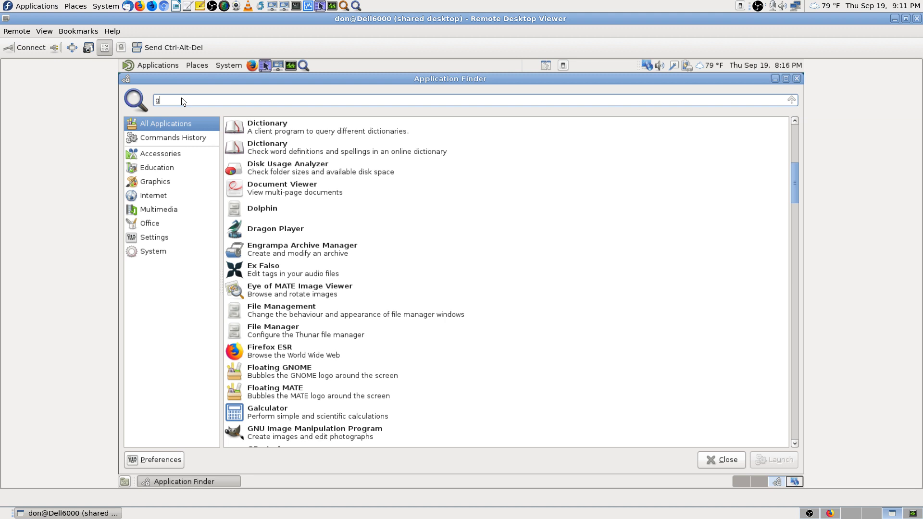
key(BackSpace)
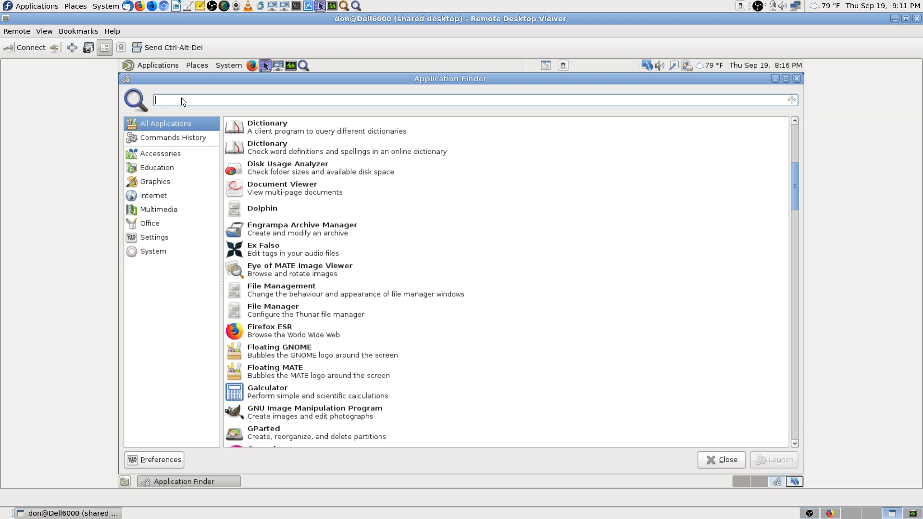
Step: Try searches for 'ip', 'firewal' and 'network', then close Application Finder without launching anything
text(ip)
key(BackSpace)
key(BackSpace)
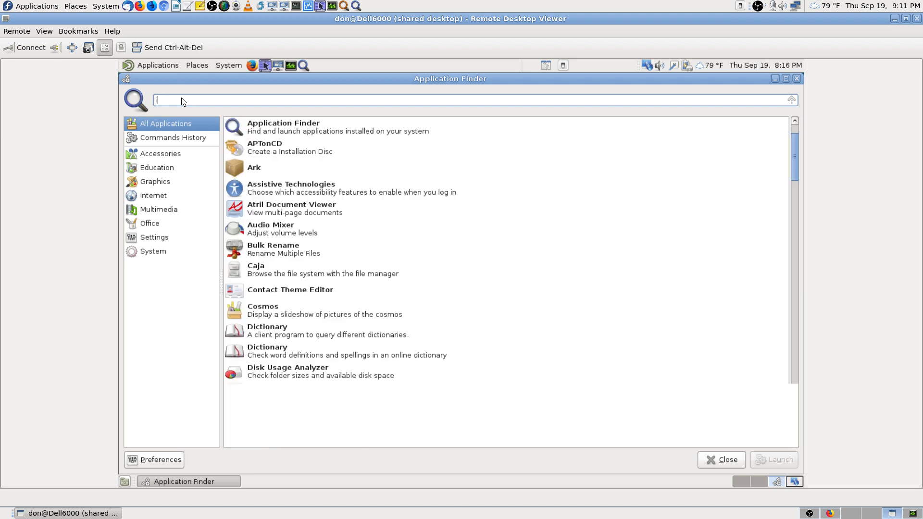
text(firewall)
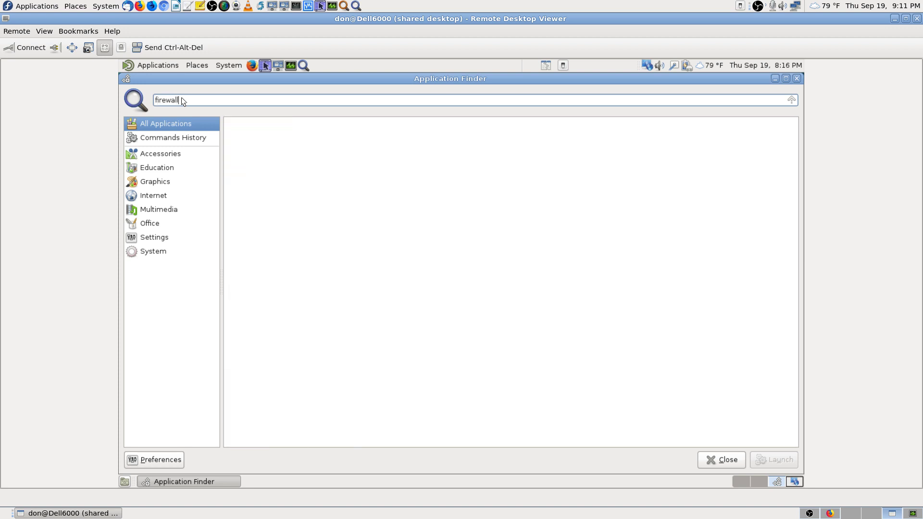
key(BackSpace)
key(BackSpace)
key(BackSpace)
key(BackSpace)
key(BackSpace)
key(BackSpace)
key(BackSpace)
text(n)
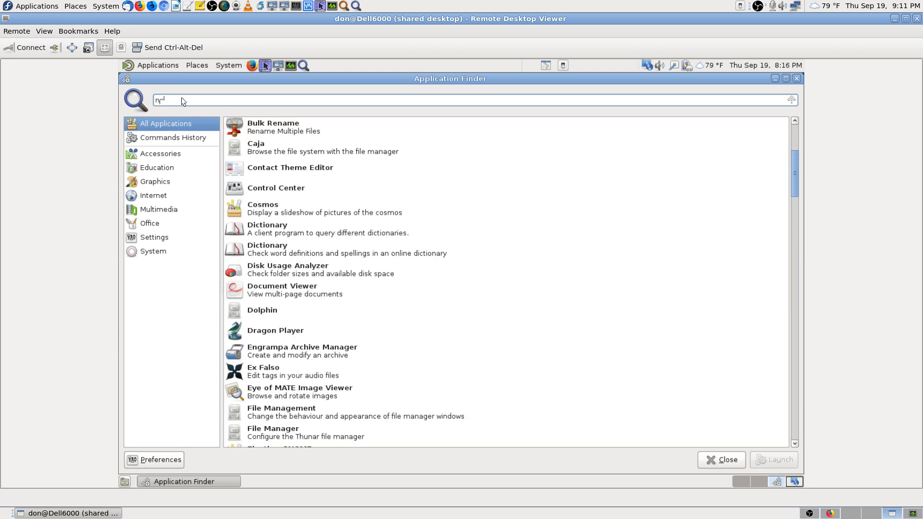
text(etwork)
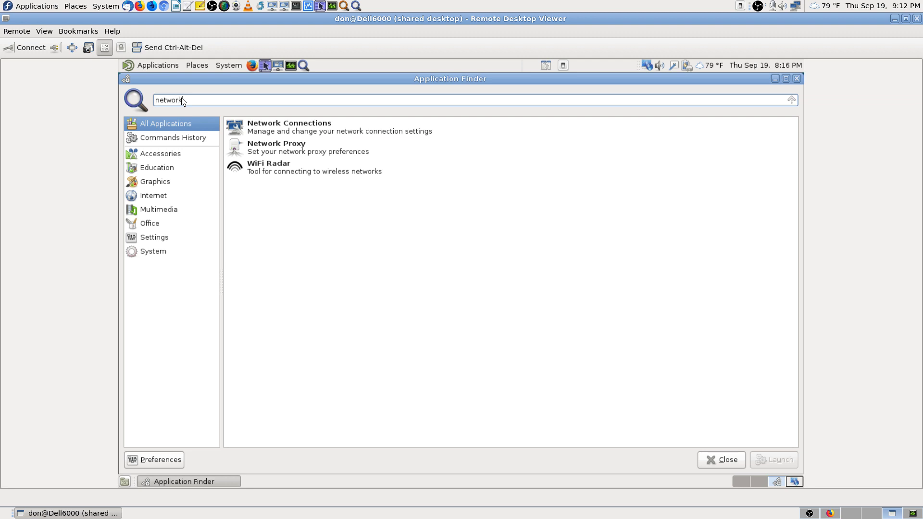
key(BackSpace)
key(BackSpace)
key(BackSpace)
key(BackSpace)
key(BackSpace)
key(BackSpace)
key(BackSpace)
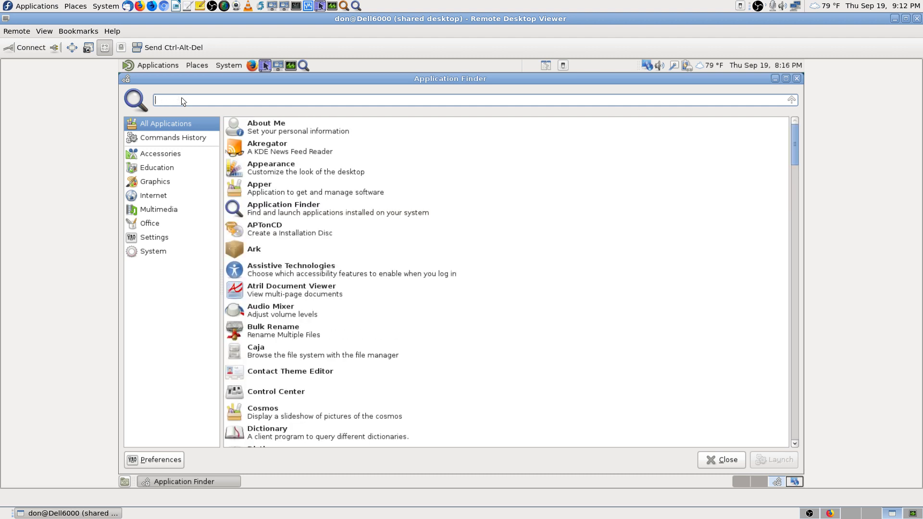
click(725, 460)
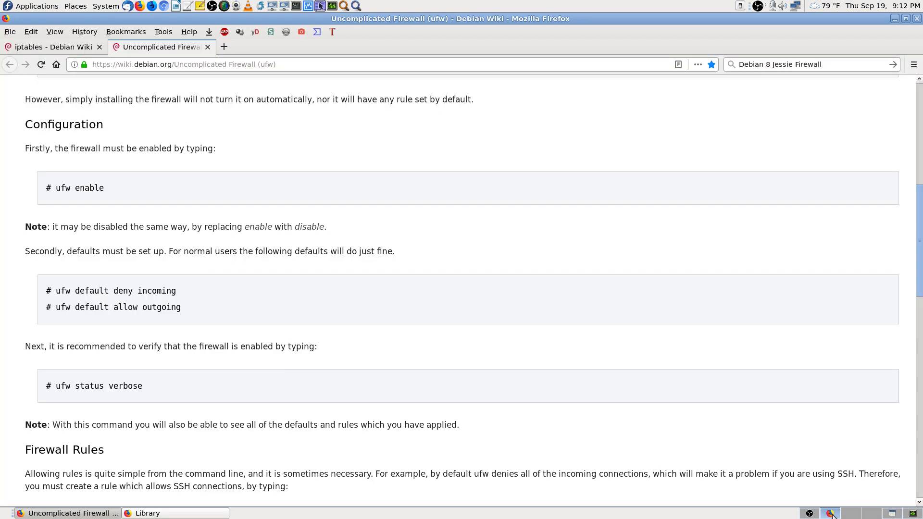
Step: Copy the Debian Wiki ufw page address from local Firefox and return to the remote desktop
click(851, 514)
click(203, 67)
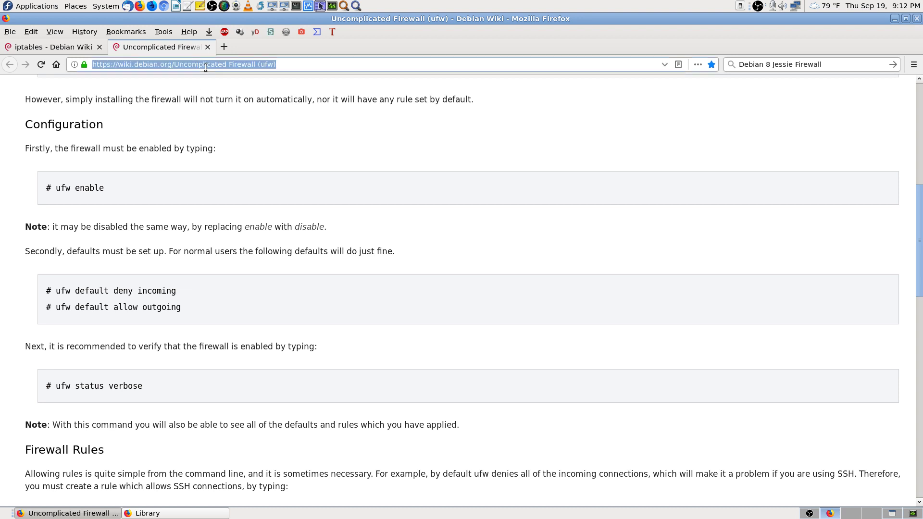
right_click(207, 69)
click(238, 104)
click(893, 516)
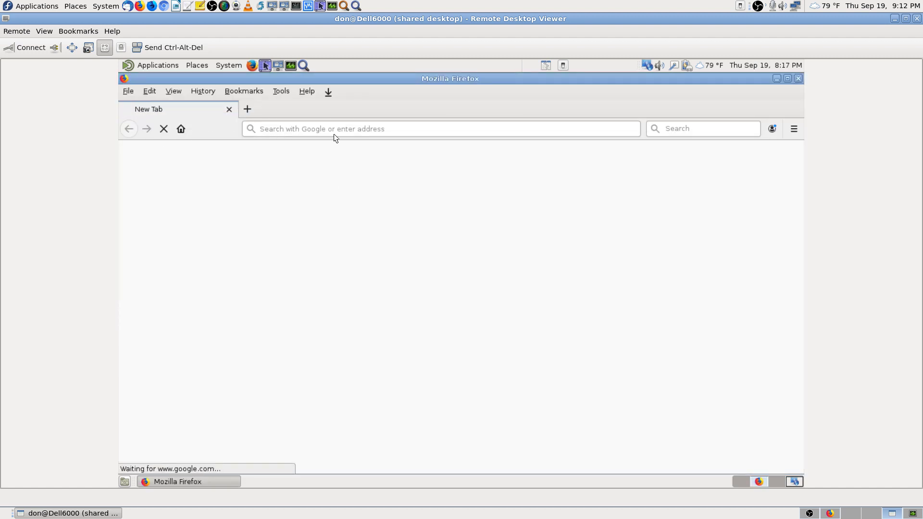
Step: Paste the copied ufw wiki address into the remote Firefox and load it
click(366, 130)
right_click(368, 130)
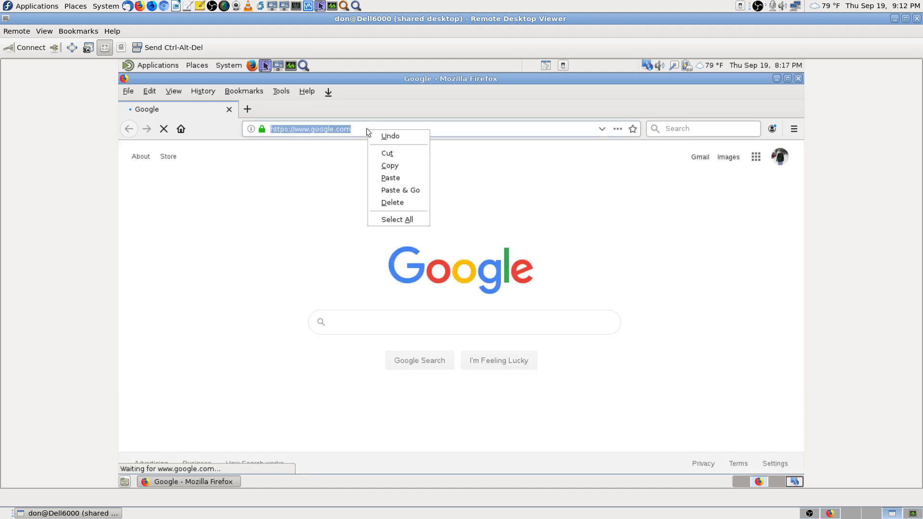
click(416, 189)
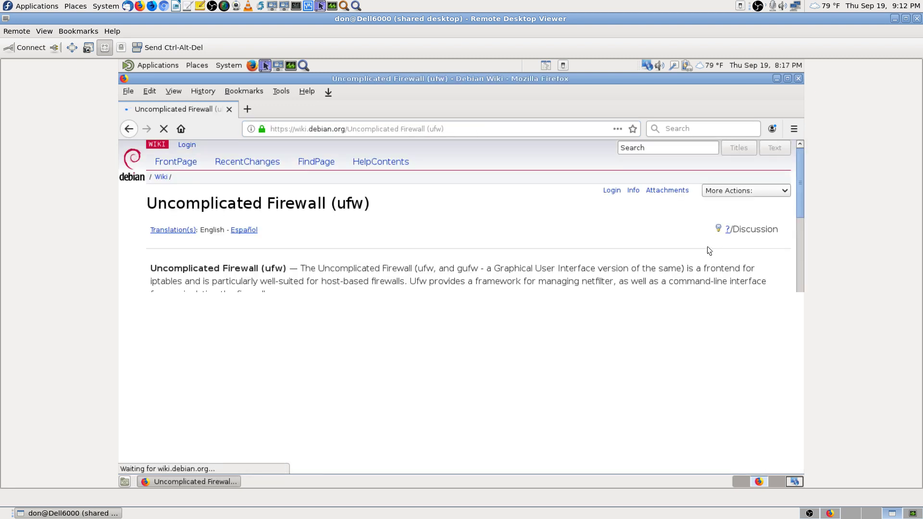
Step: Bookmark the ufw page in a new 'Firewalls' folder under Bookmarks Menu
click(632, 129)
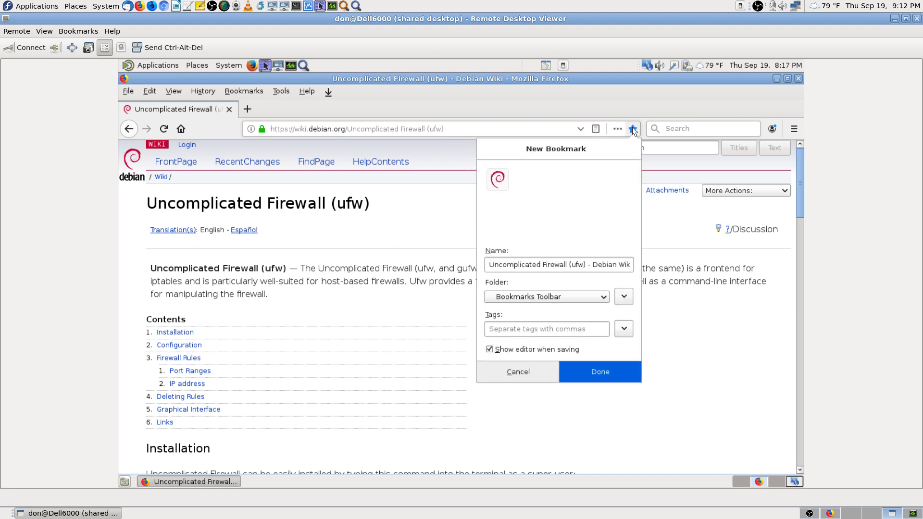
click(548, 299)
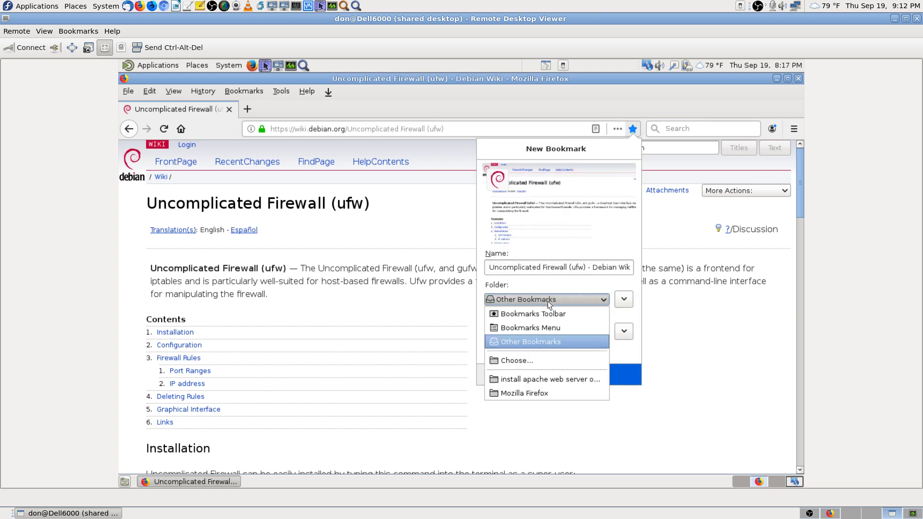
click(547, 378)
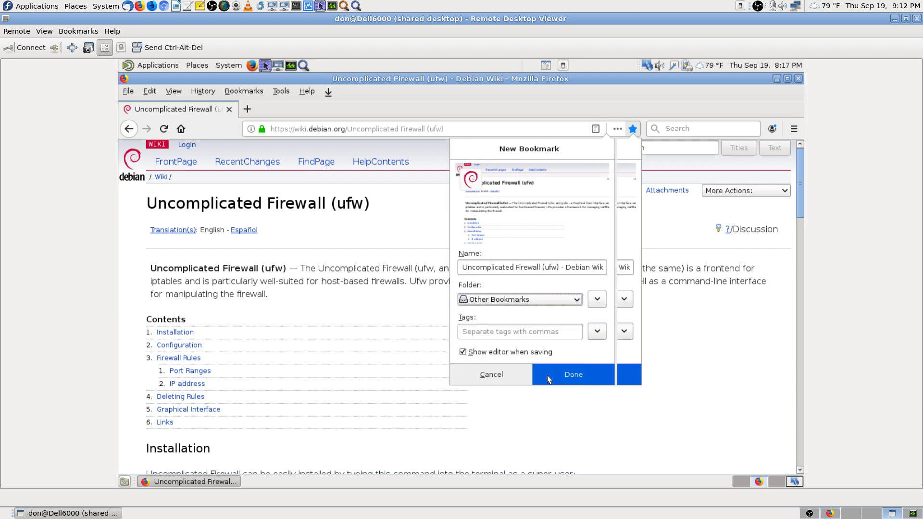
click(474, 300)
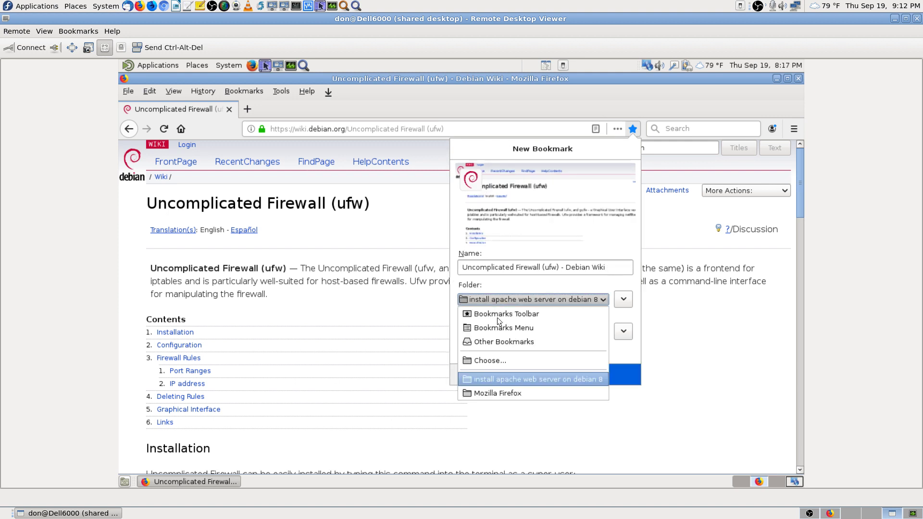
click(495, 360)
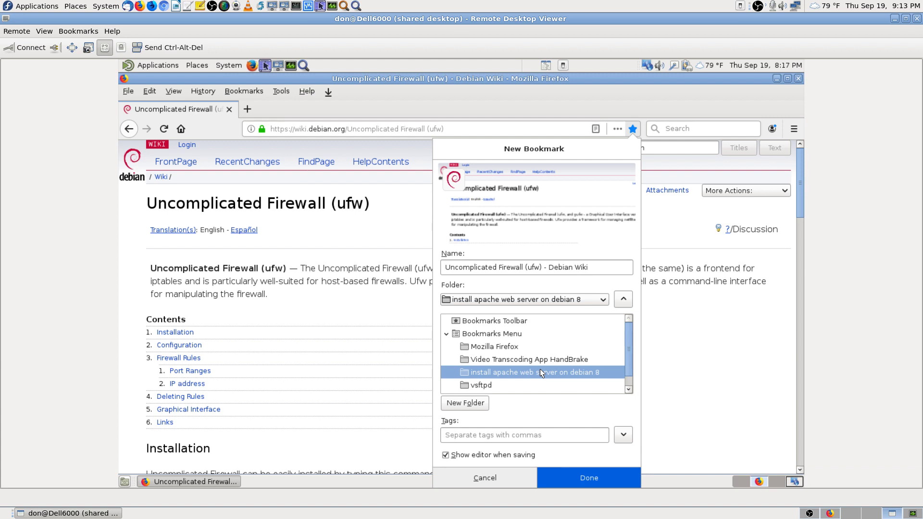
click(495, 335)
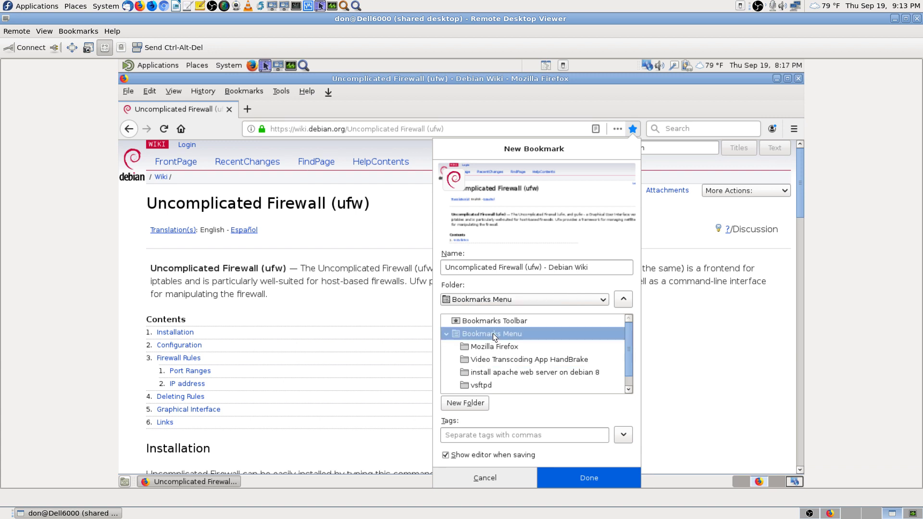
click(474, 402)
text(Firewall)
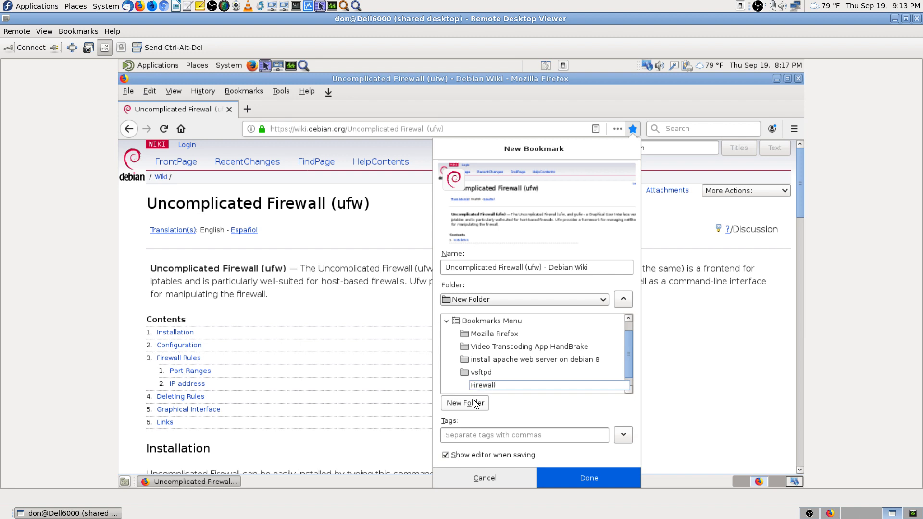
text(s)
key(Return)
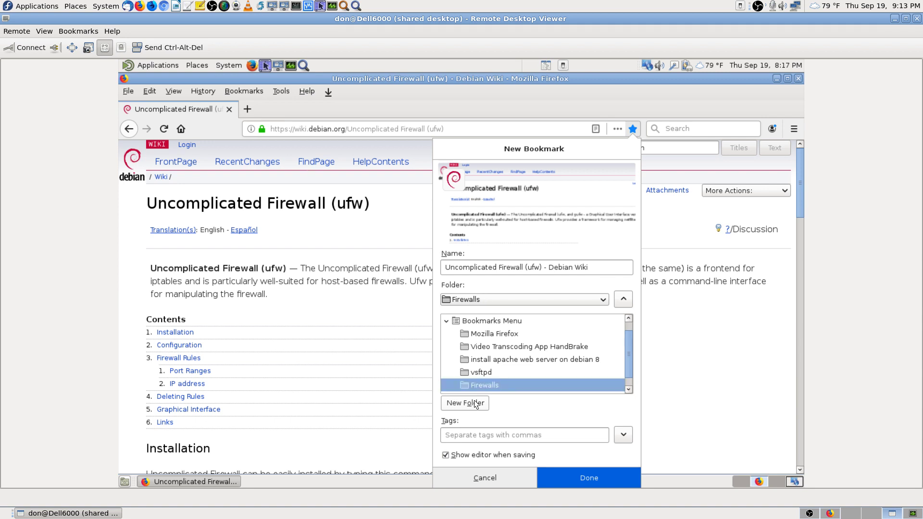
click(589, 480)
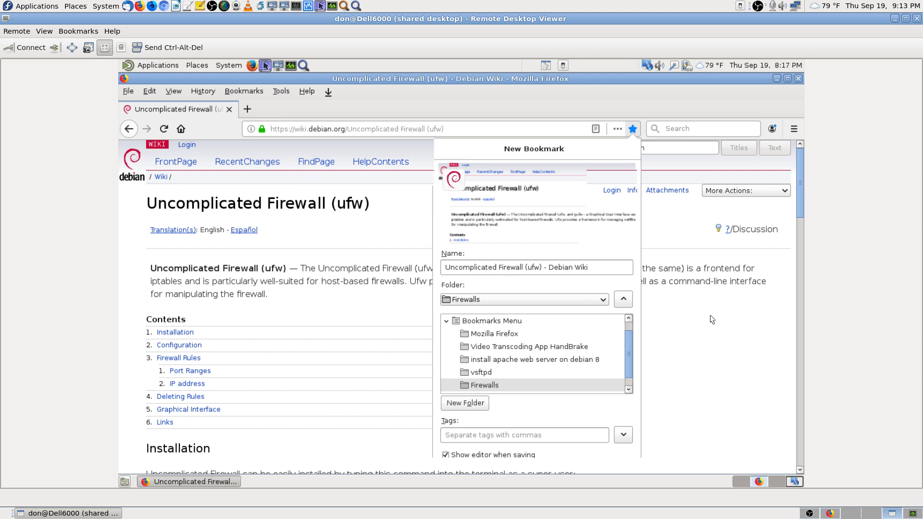
Step: Copy the 'ufw enable' command from the wiki page's Configuration section
scroll(295, 320, down, 3)
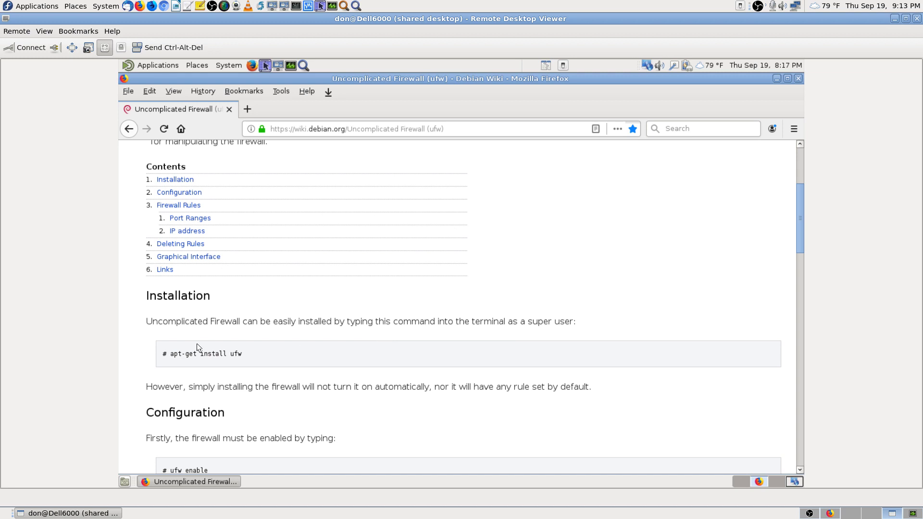
scroll(218, 358, down, 1)
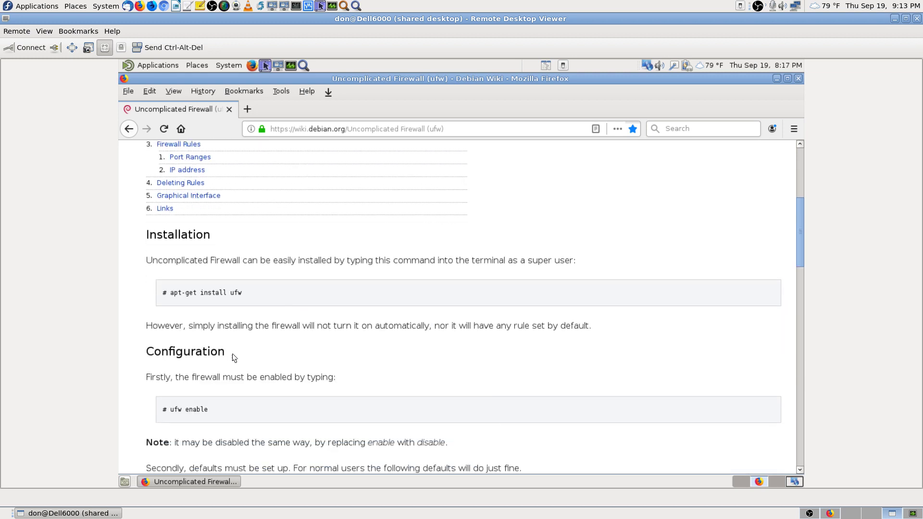
scroll(234, 356, down, 1)
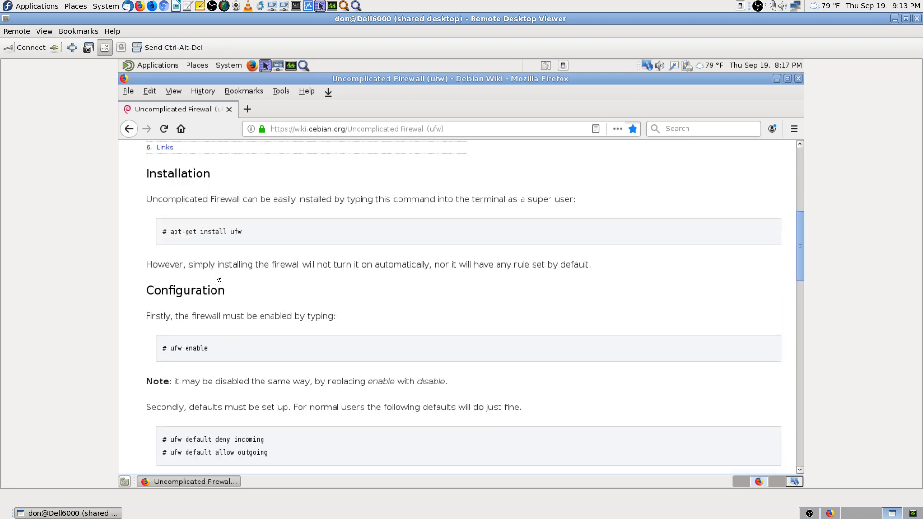
scroll(248, 246, down, 1)
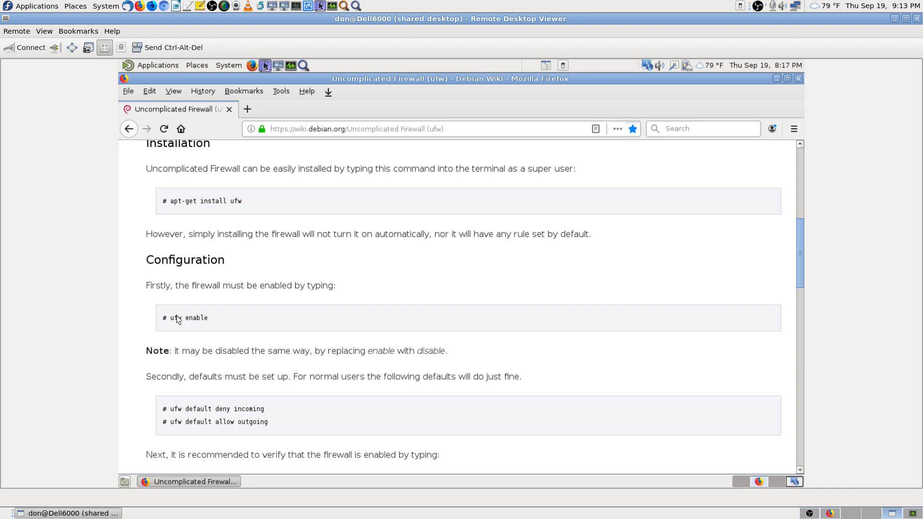
right_click(202, 316)
click(228, 324)
click(165, 65)
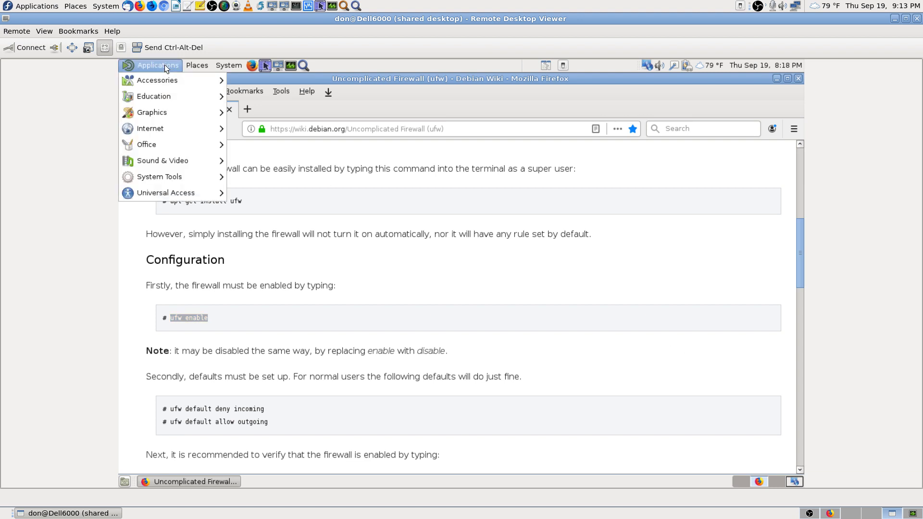
mouse_move(168, 174)
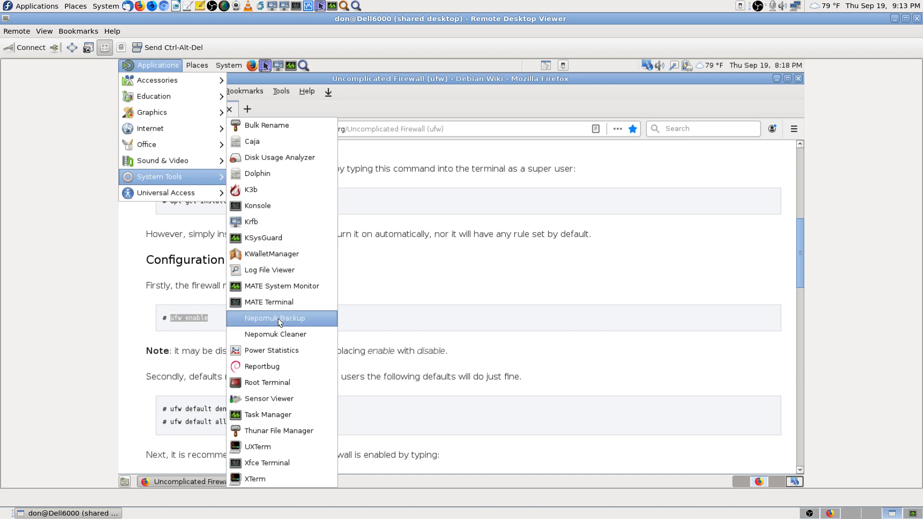
mouse_move(184, 85)
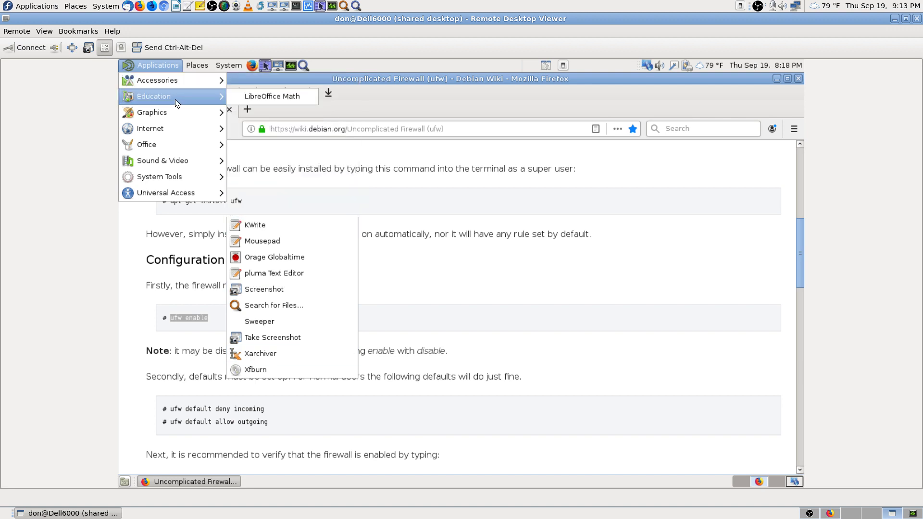
mouse_move(164, 115)
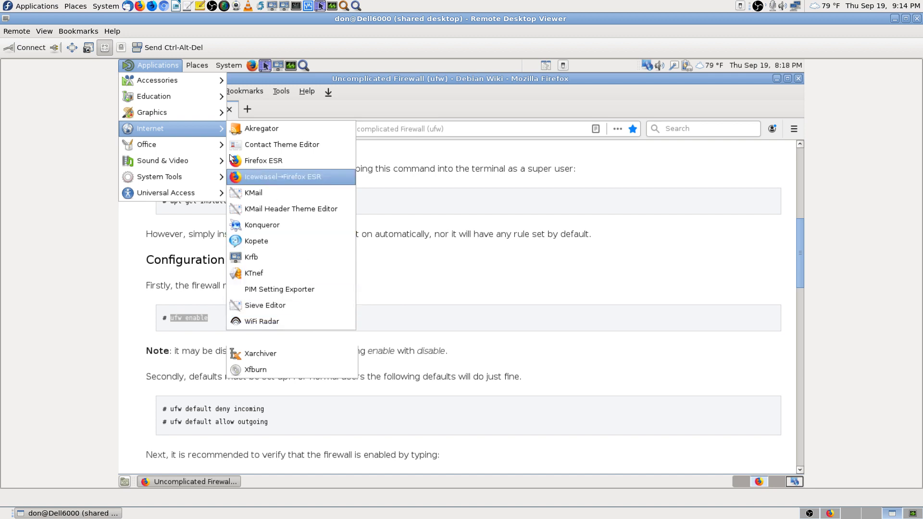
mouse_move(169, 146)
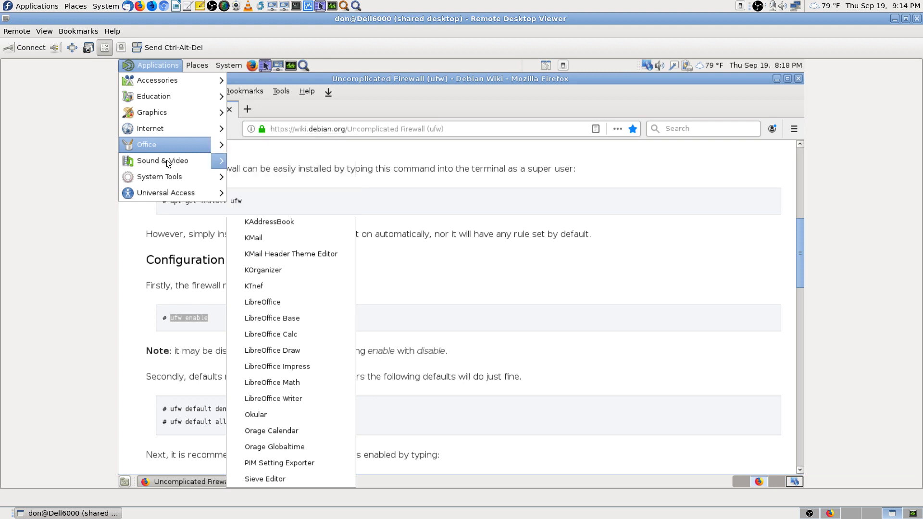
mouse_move(201, 166)
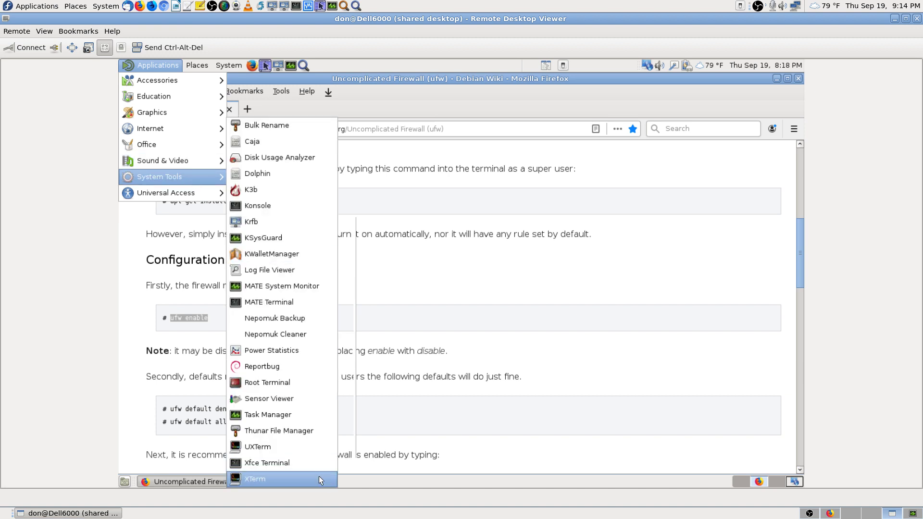
mouse_move(190, 194)
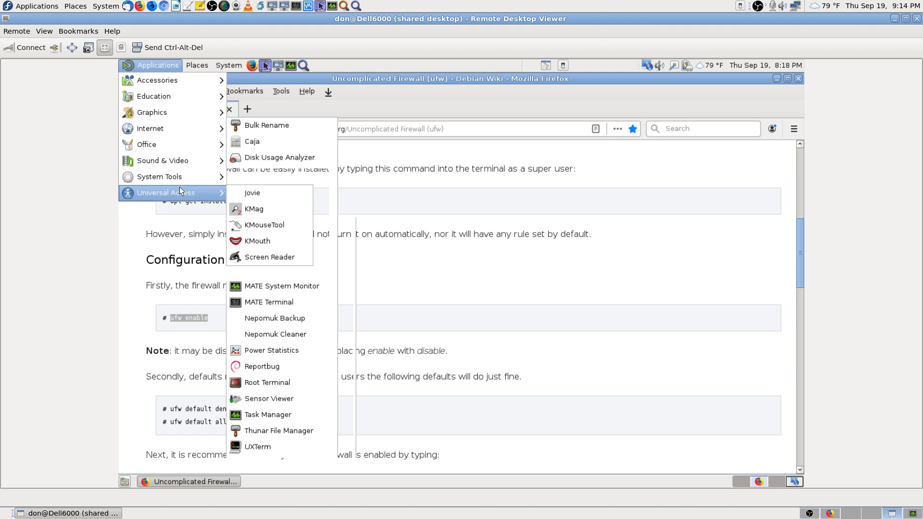
click(637, 261)
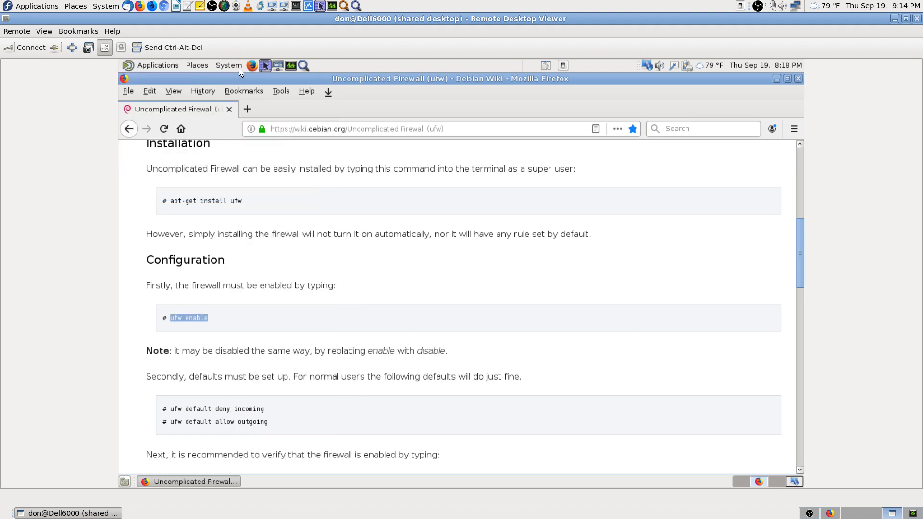
Step: Close the remote Firefox window and open System > Preferences > Power Management
click(799, 78)
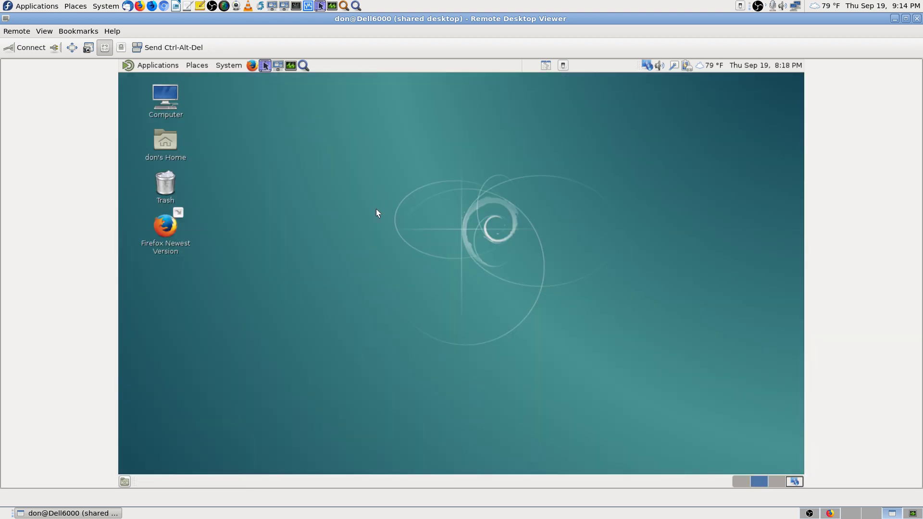
click(230, 66)
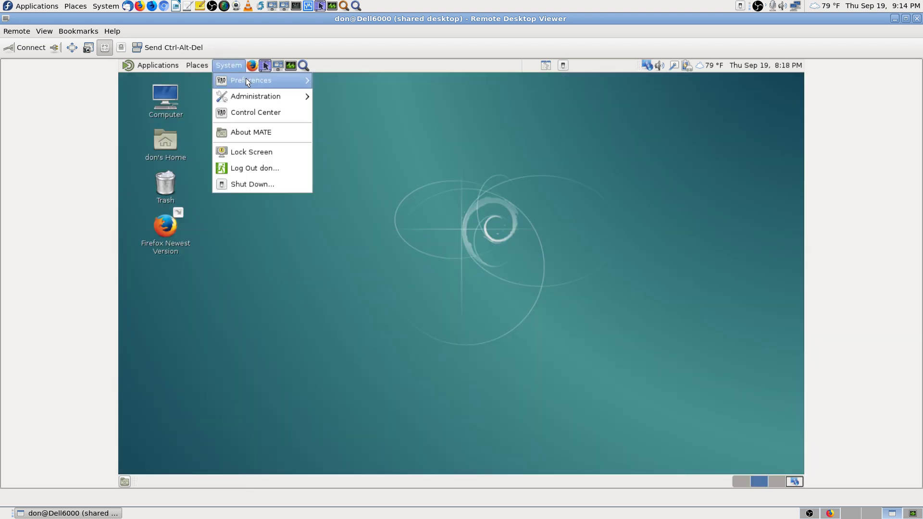
mouse_move(246, 80)
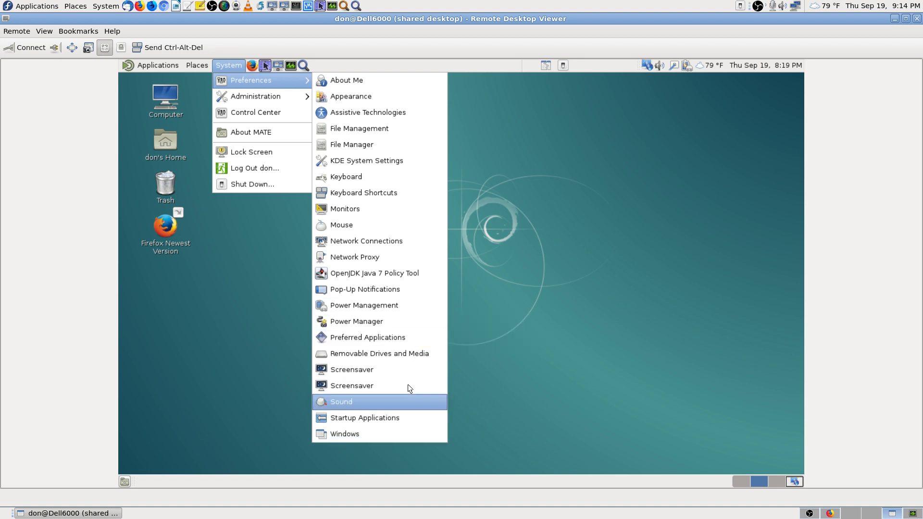
mouse_move(296, 96)
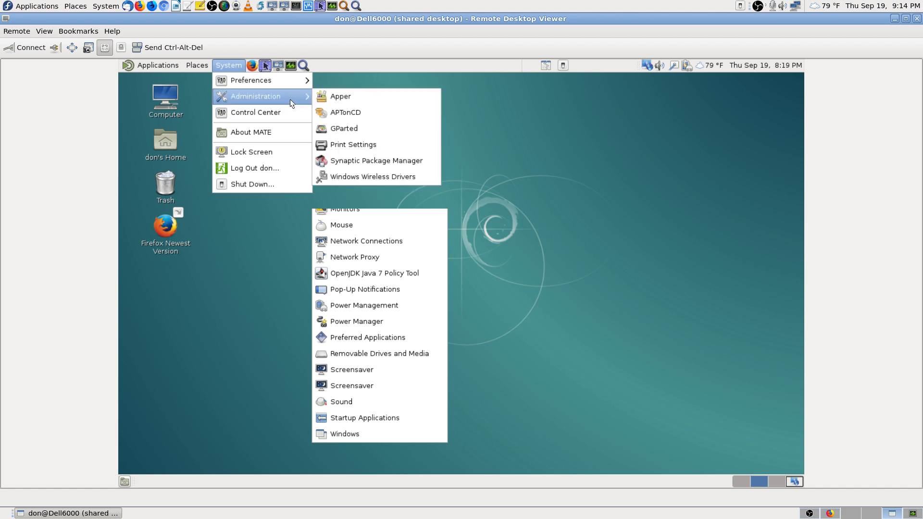
mouse_move(278, 84)
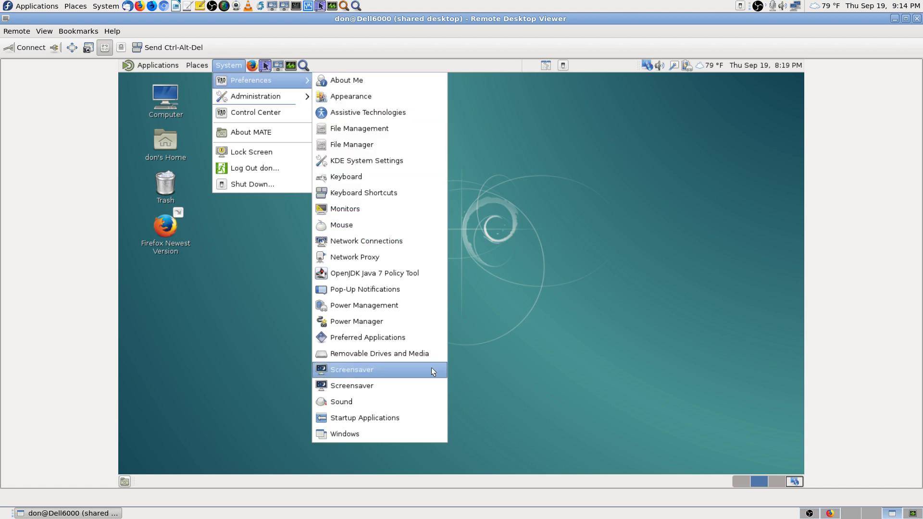
click(417, 304)
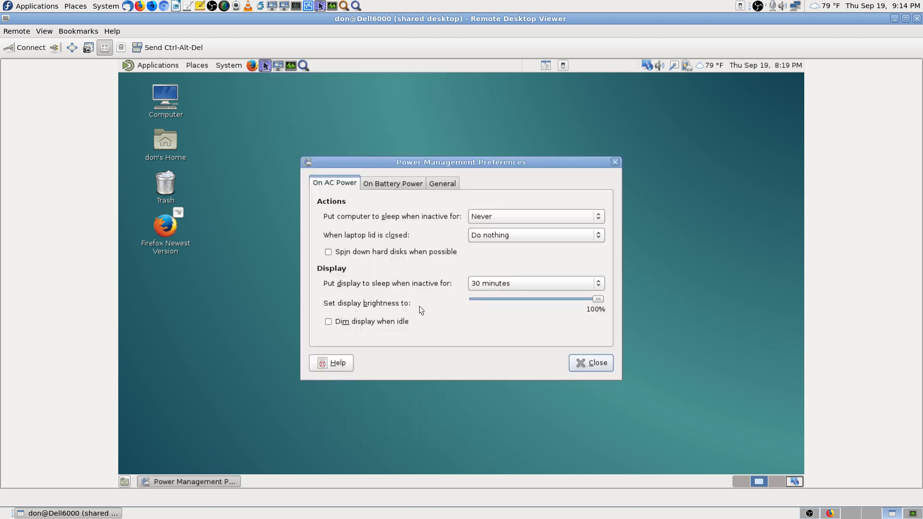
Step: Review the Power Management battery and general settings, then close it
click(397, 184)
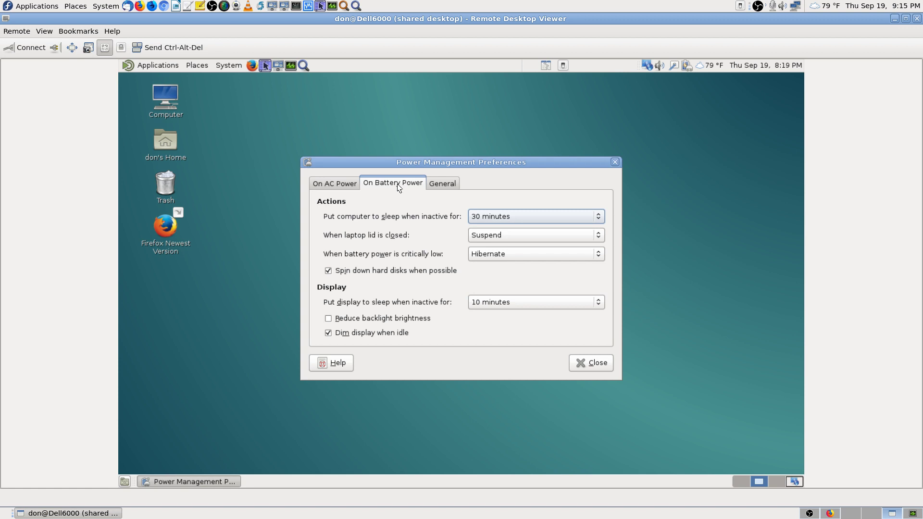
click(446, 186)
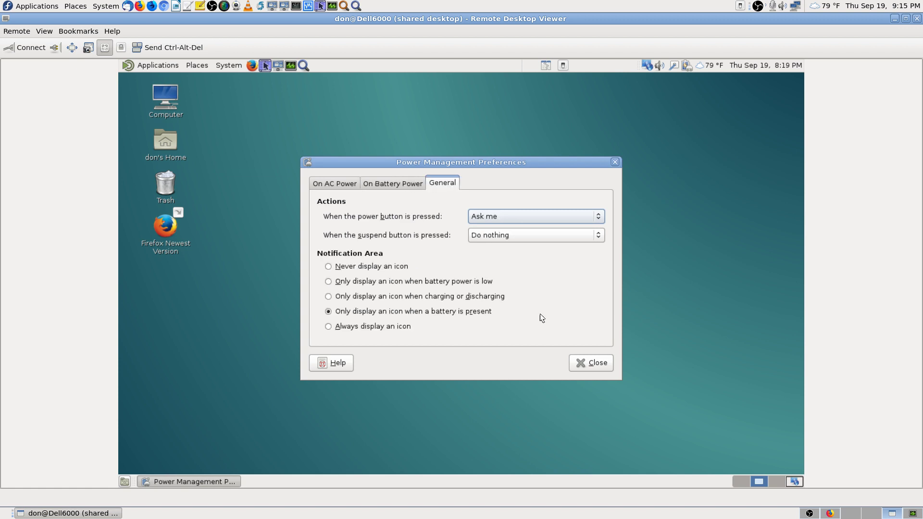
click(608, 363)
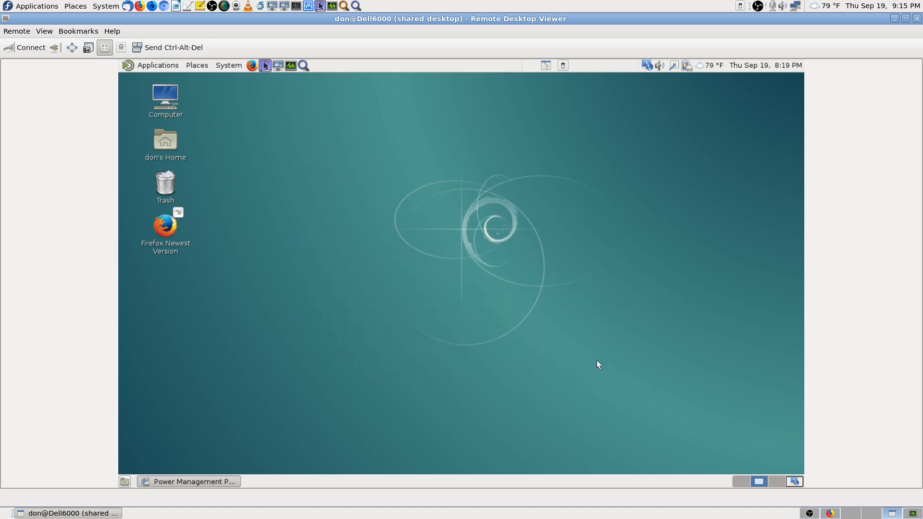
click(238, 65)
mouse_move(247, 90)
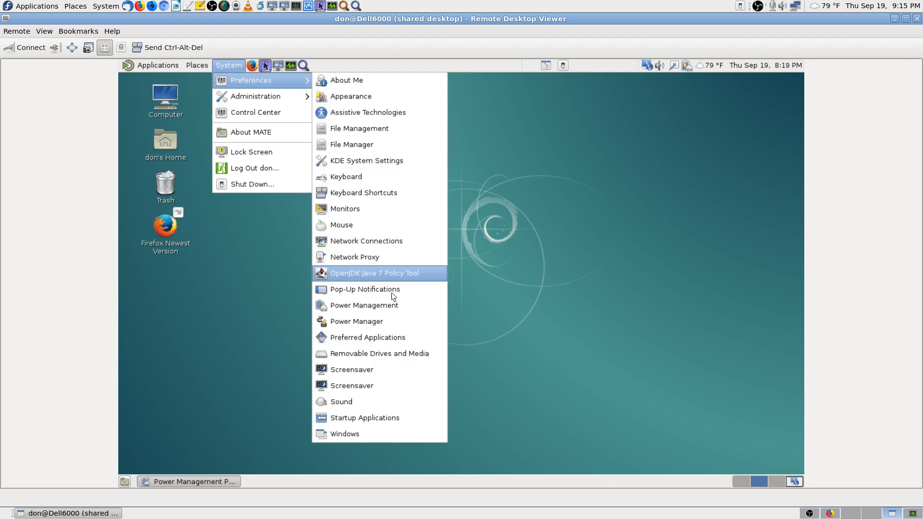
Step: Launch Xfce Power Manager from the remote Preferences menu
click(392, 321)
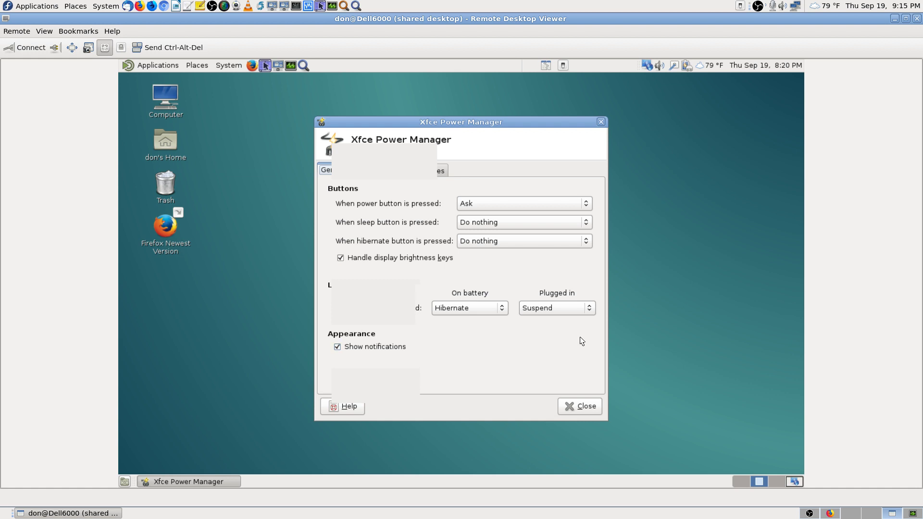
Step: Set the plugged-in lid action to Switch off display and turn off brightness-key handling
click(588, 309)
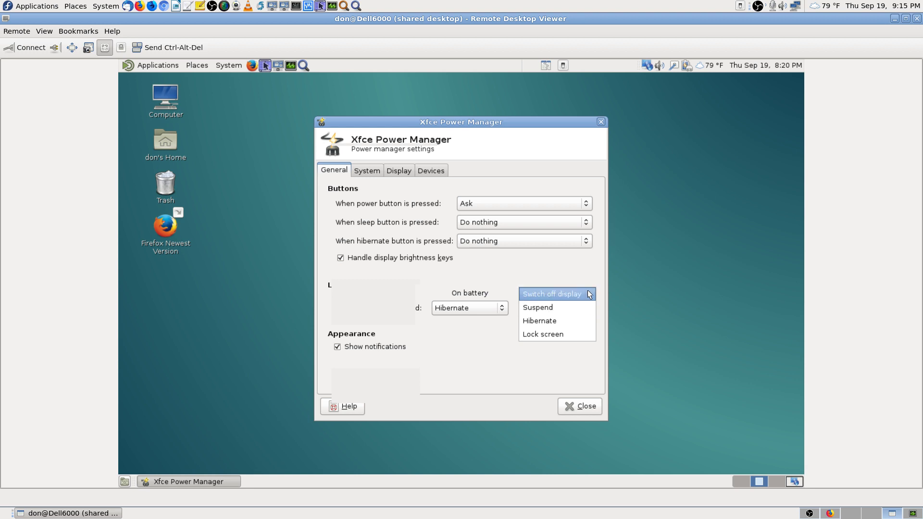
click(589, 294)
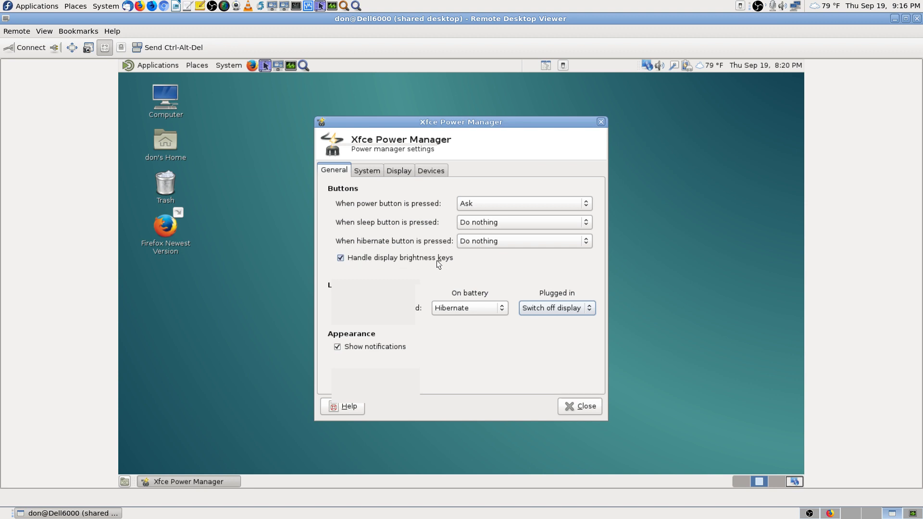
click(341, 257)
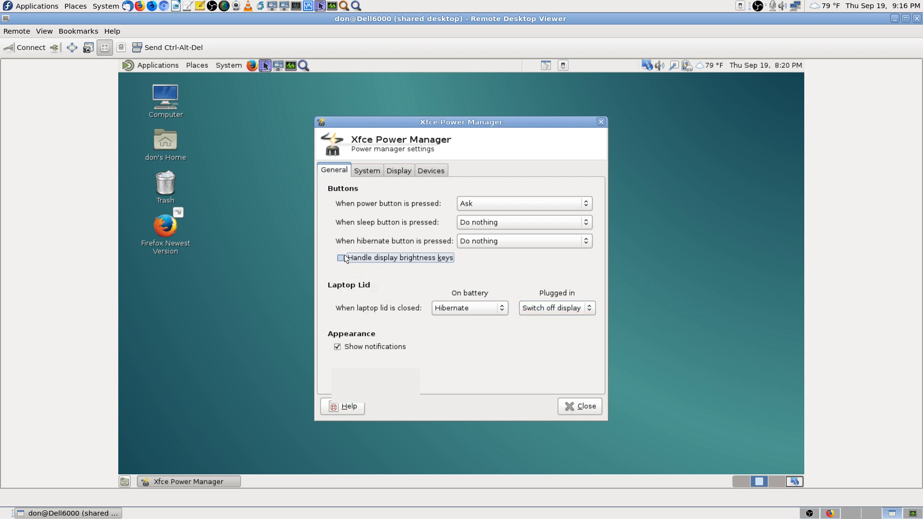
click(370, 172)
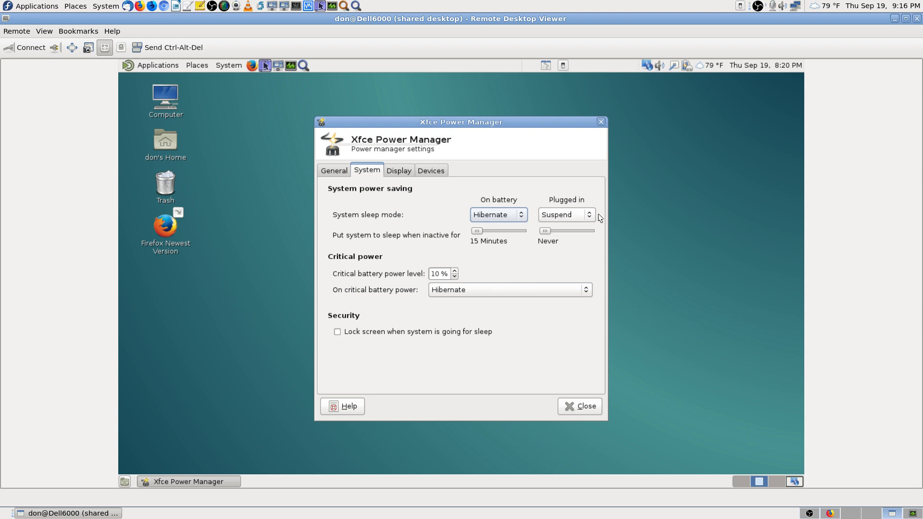
Step: Keep Suspend as plugged-in sleep mode; set display timeouts to 10/12/15 minutes on battery, 60 plugged in
click(584, 214)
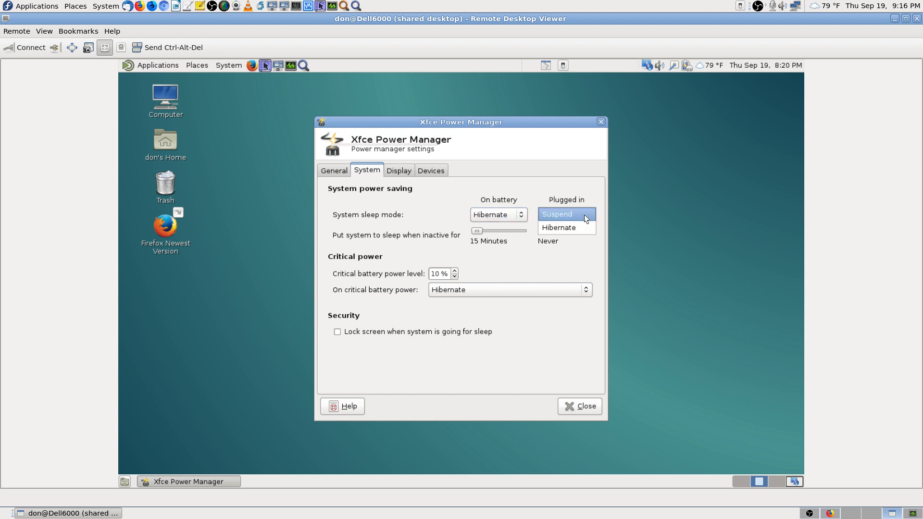
click(584, 214)
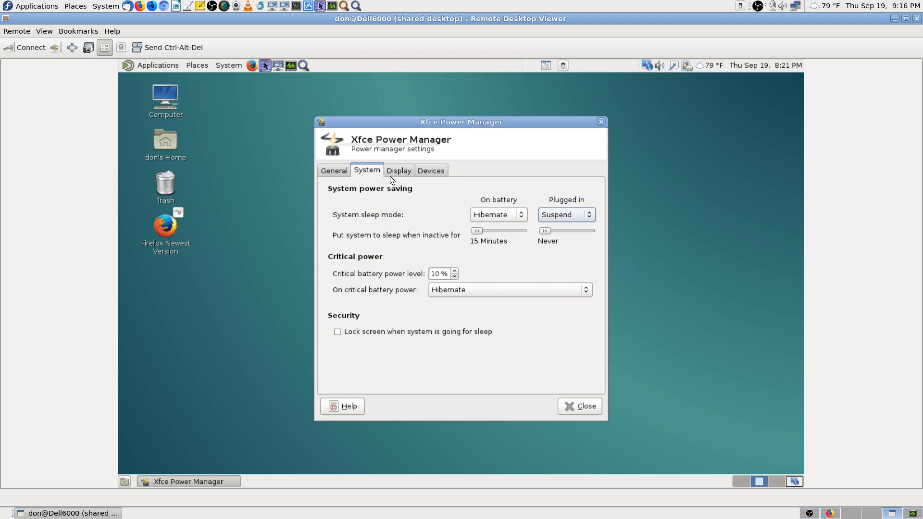
click(403, 170)
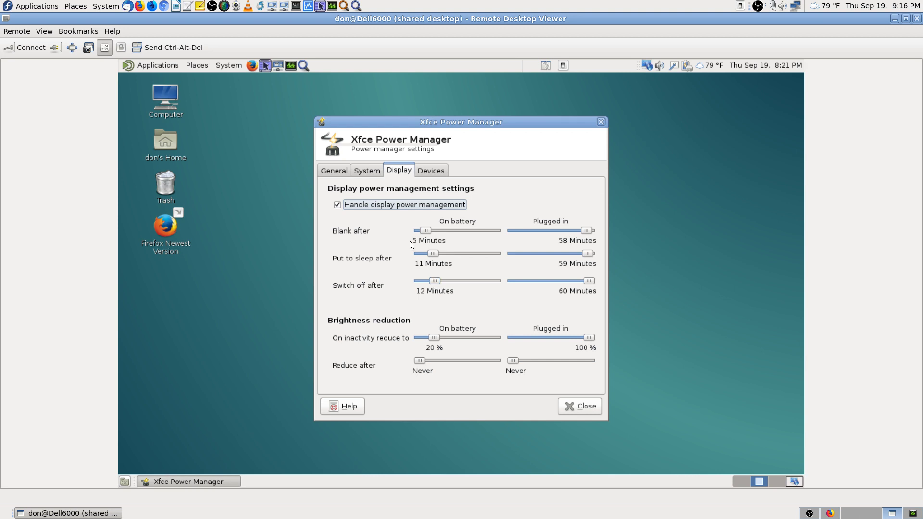
drag(426, 230, 429, 231)
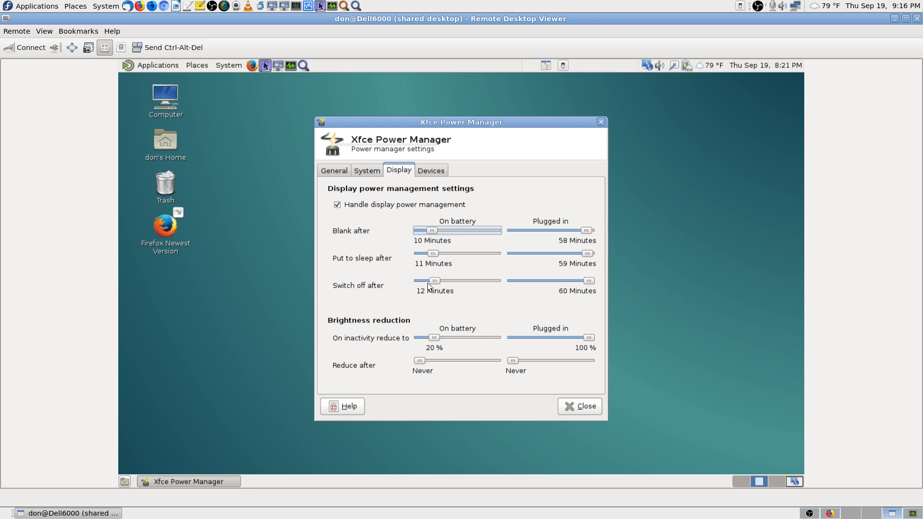
click(434, 252)
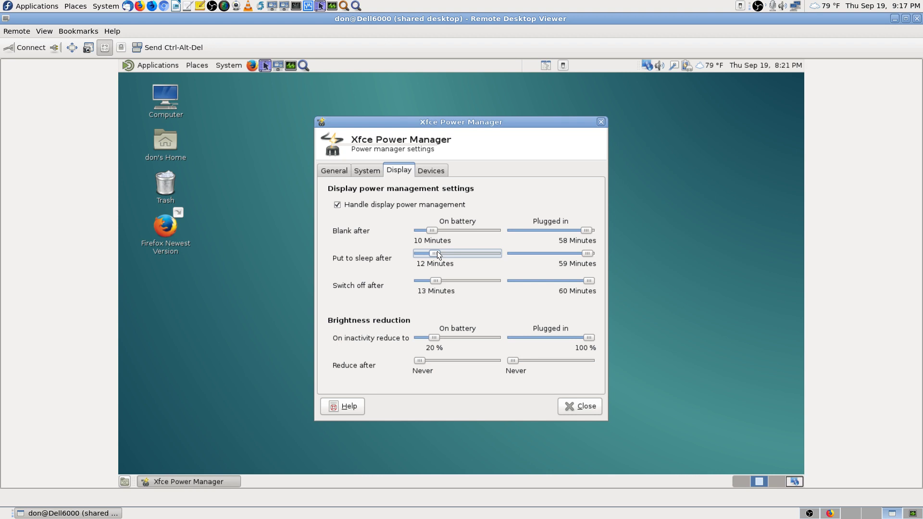
click(437, 280)
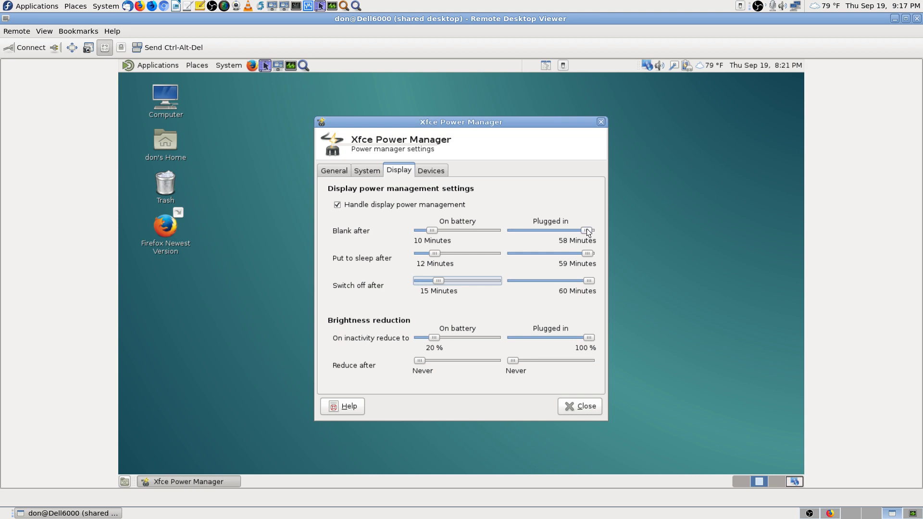
drag(586, 230, 607, 233)
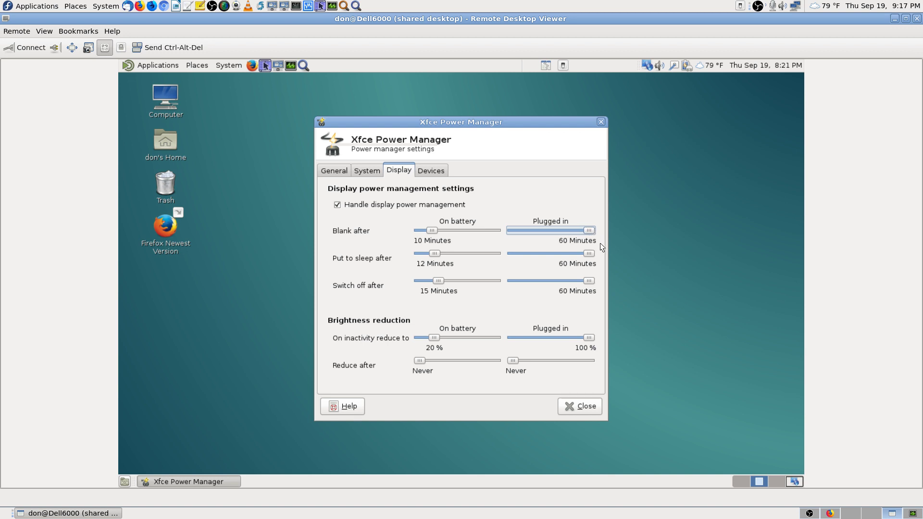
drag(590, 251, 593, 253)
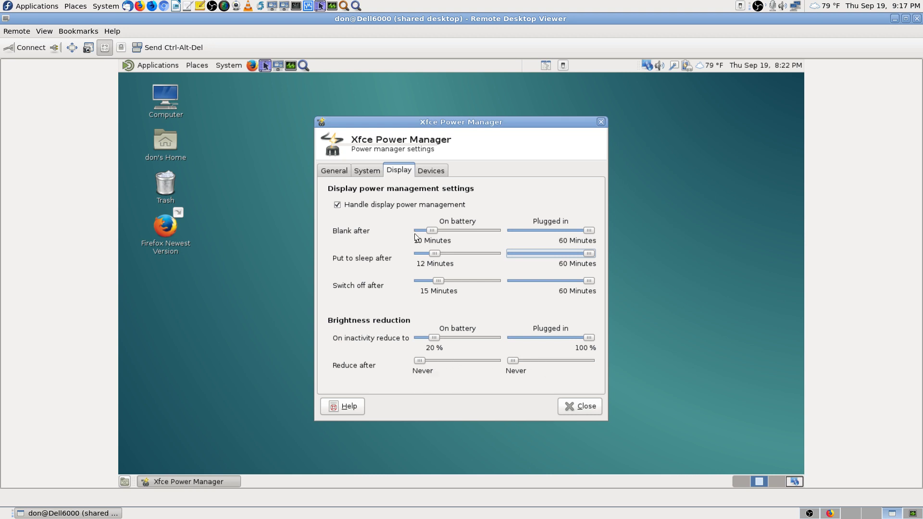
click(435, 171)
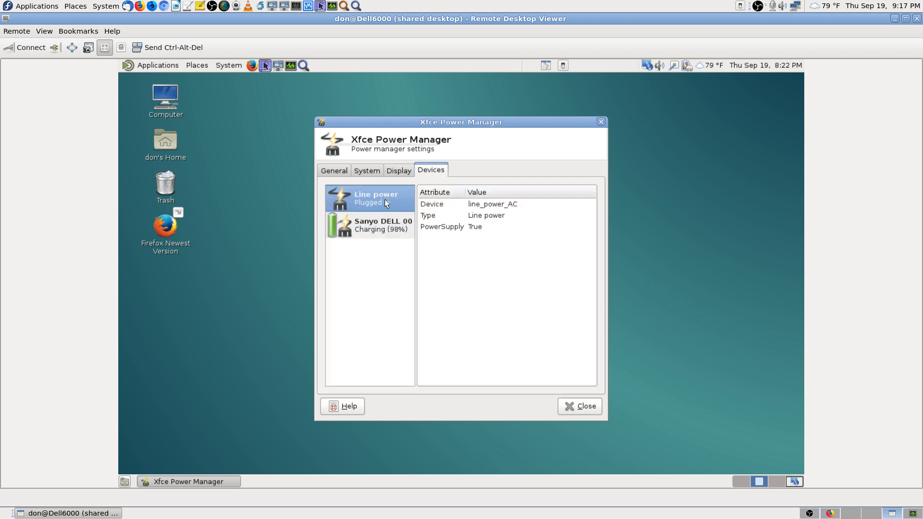
Step: Review the battery and line-power details and each settings tab, then close Xfce Power Manager
click(383, 230)
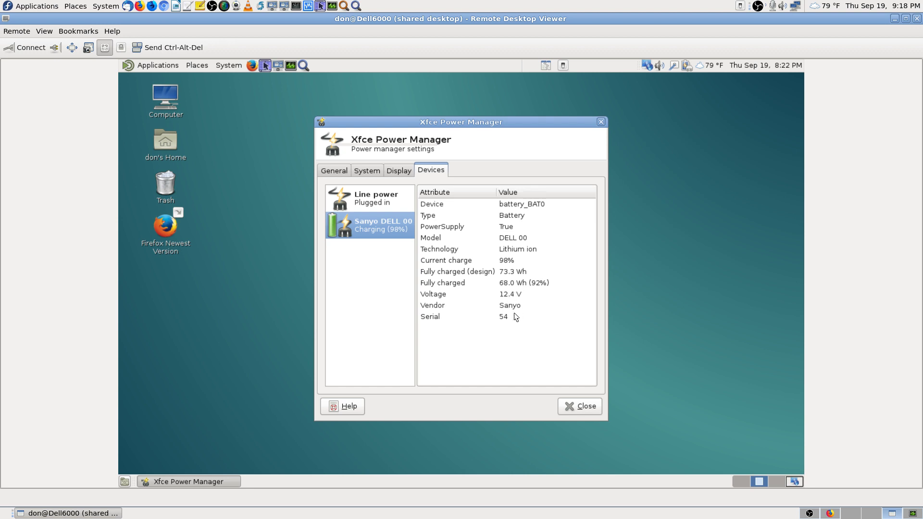
click(385, 206)
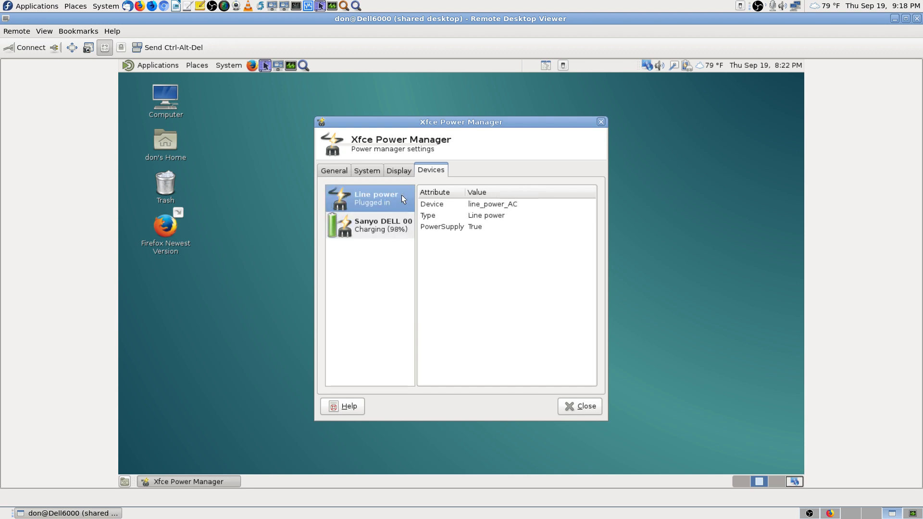
click(392, 168)
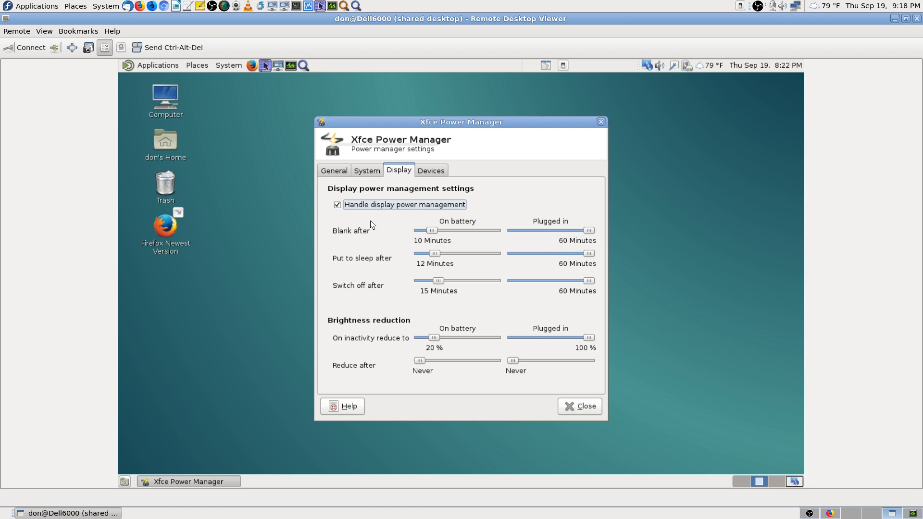
click(433, 171)
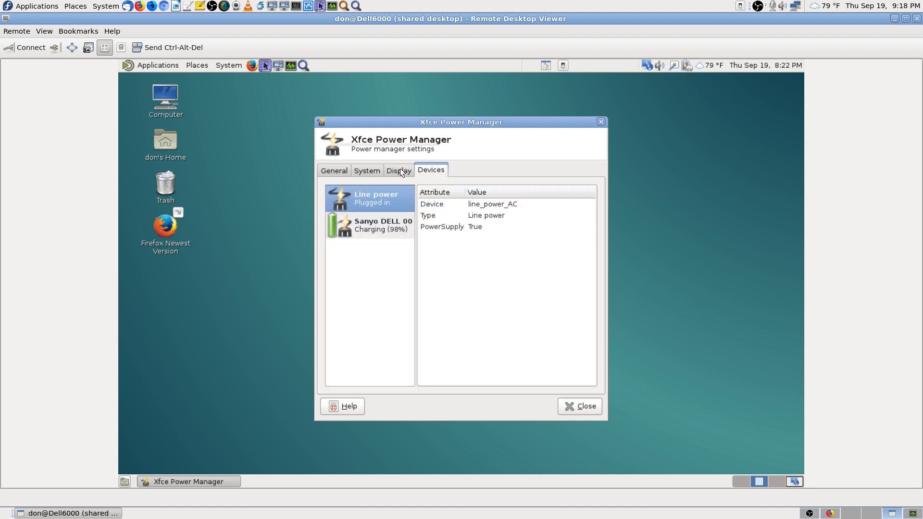
click(401, 173)
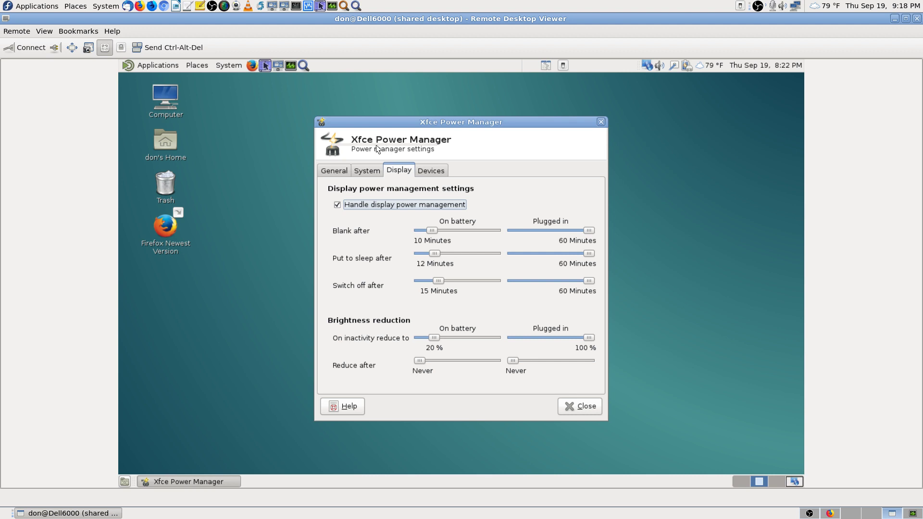
click(371, 172)
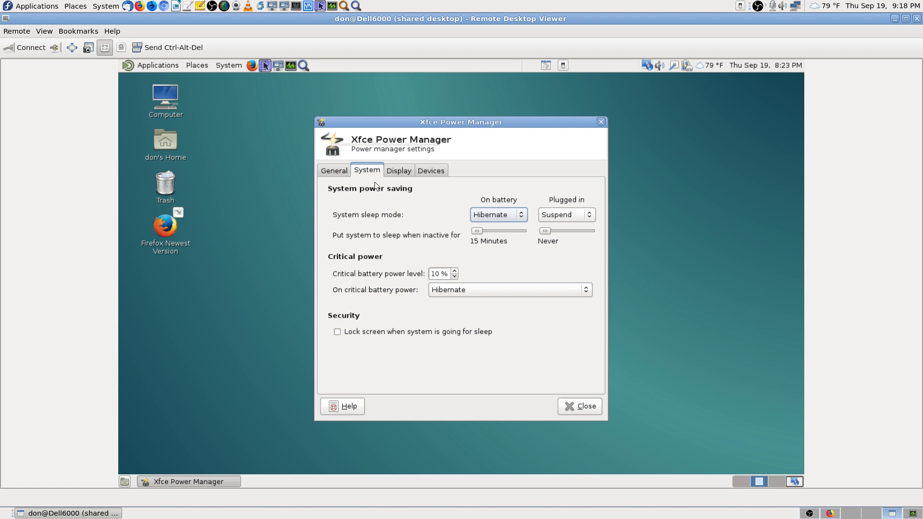
click(336, 171)
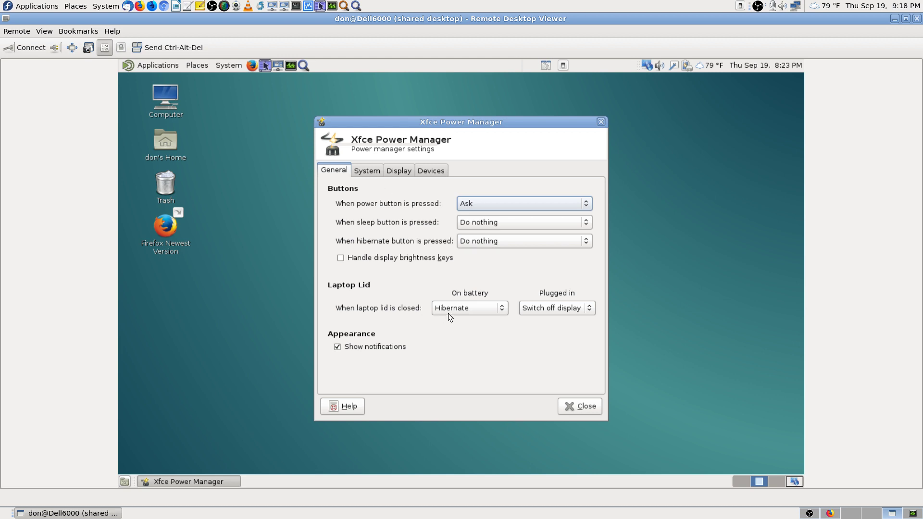
click(596, 405)
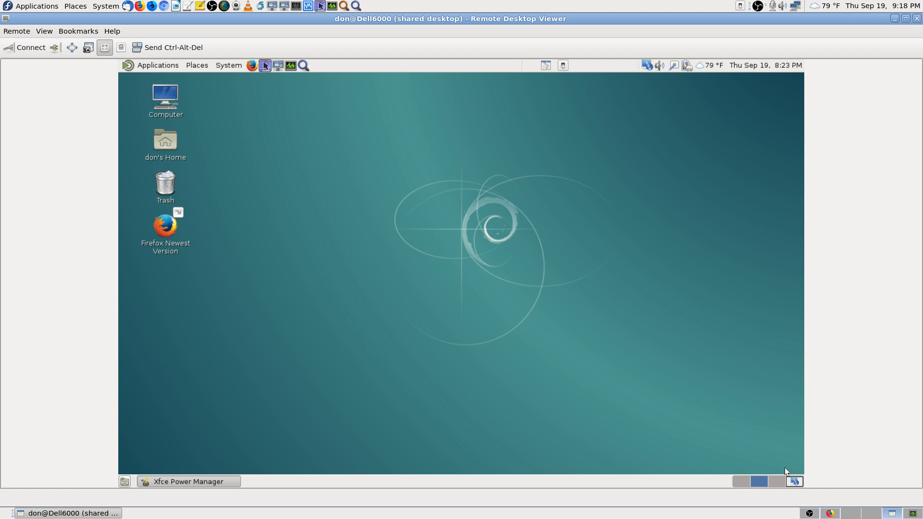
Step: Check the Krfb Desktop Sharing window across the remote workspaces, then disconnect from the Debian server
click(795, 481)
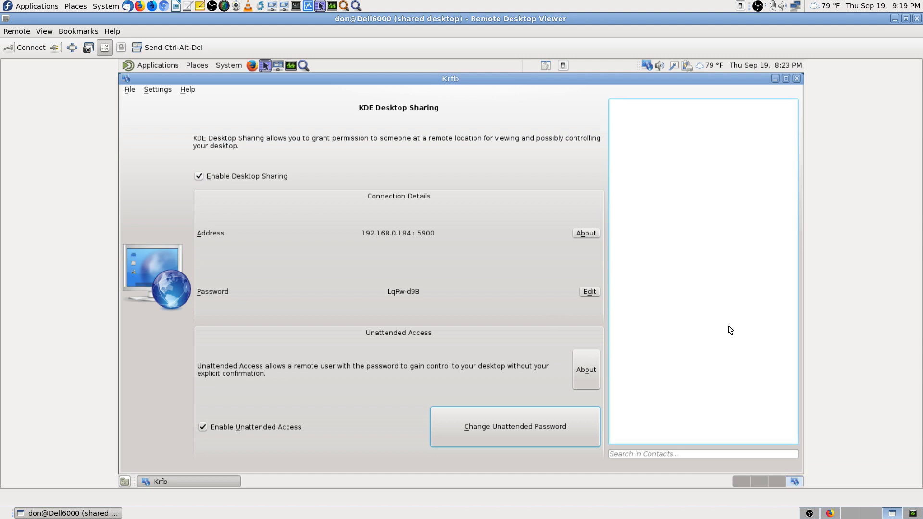
click(777, 480)
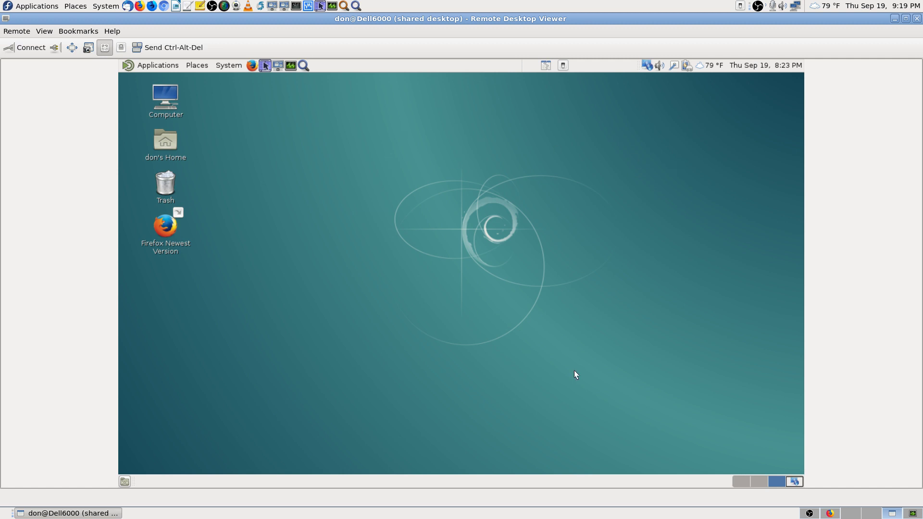
click(739, 482)
click(794, 481)
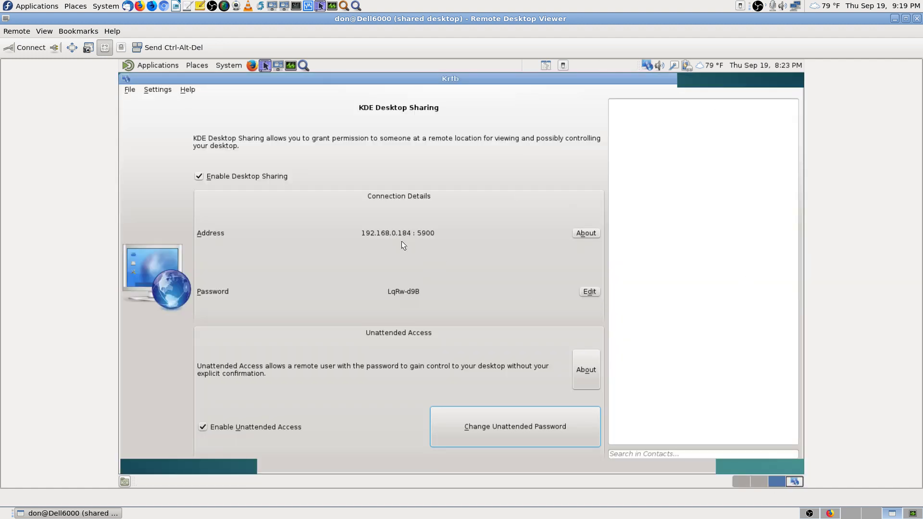
click(794, 478)
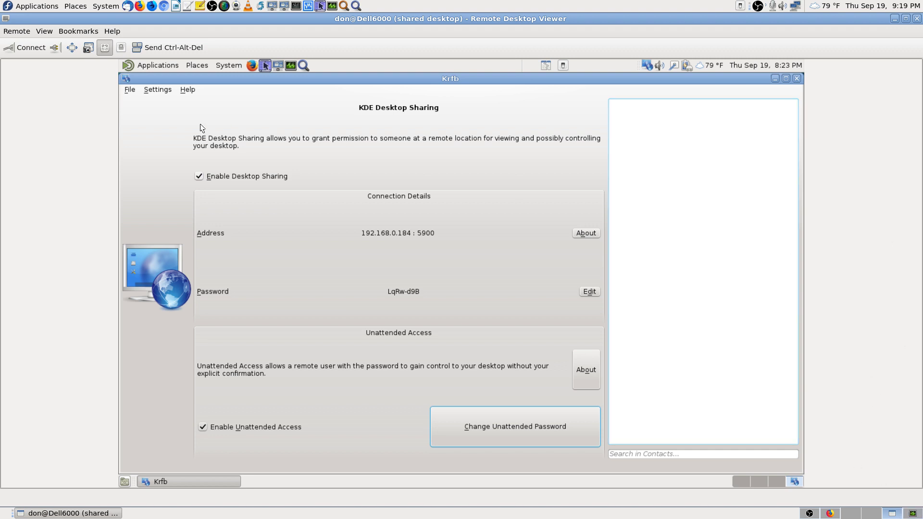
click(55, 48)
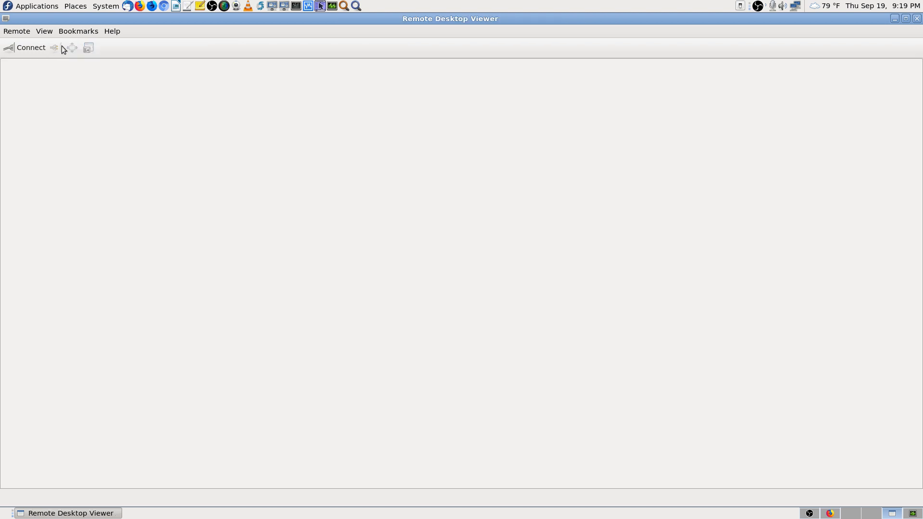
Step: Close the remote viewer, return to Firefox, close the iptables wiki tab and open a blank tab
click(917, 19)
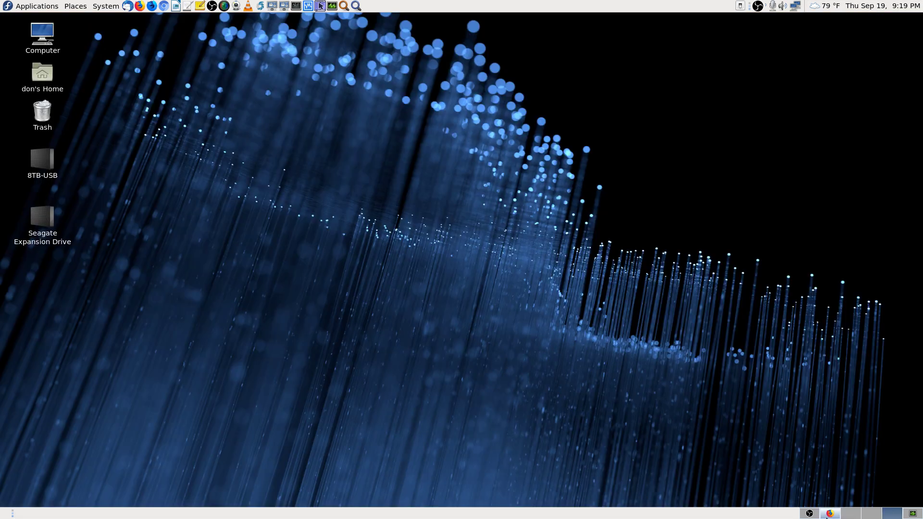
click(829, 514)
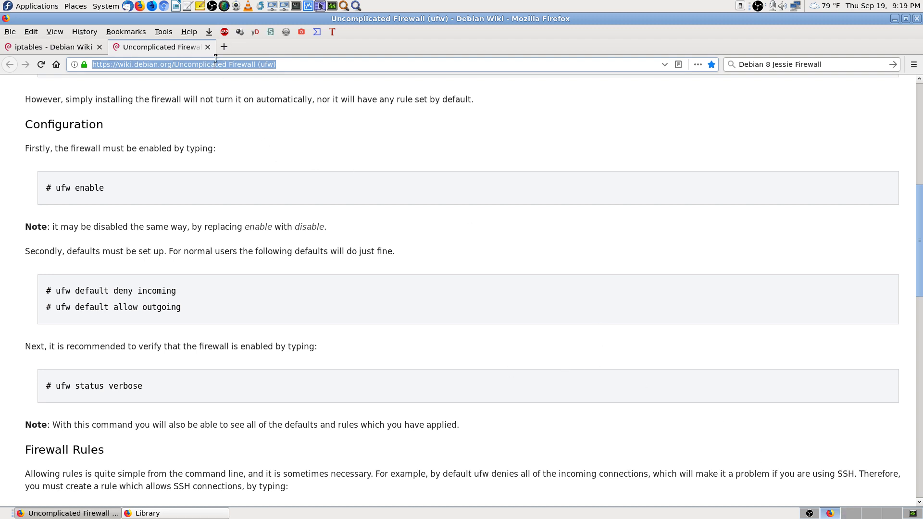
click(82, 50)
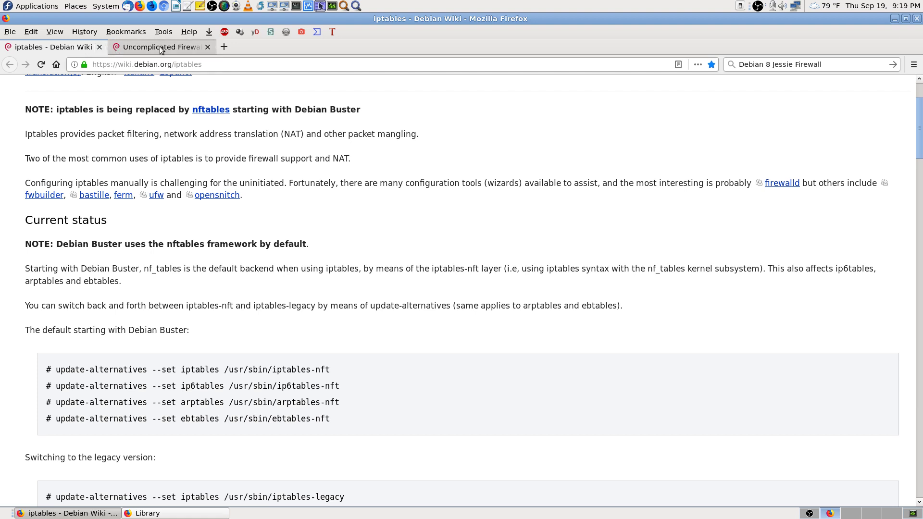
click(98, 47)
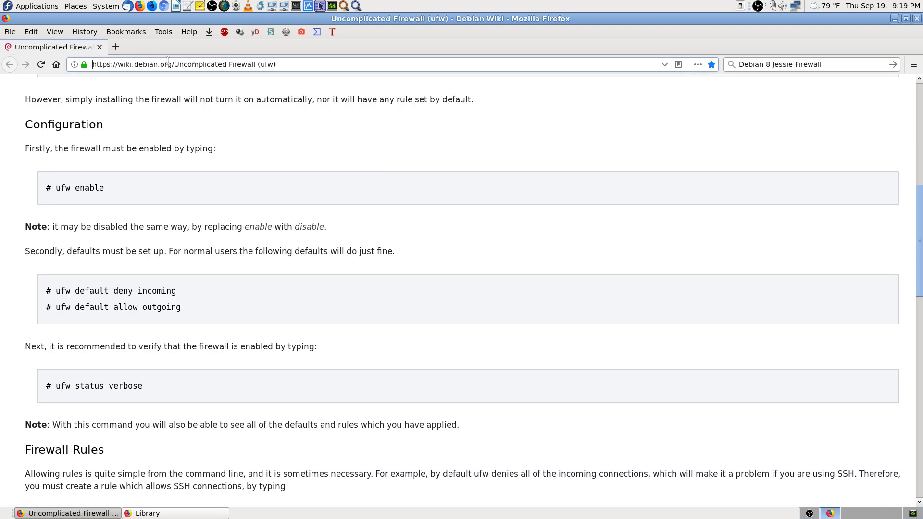
click(116, 47)
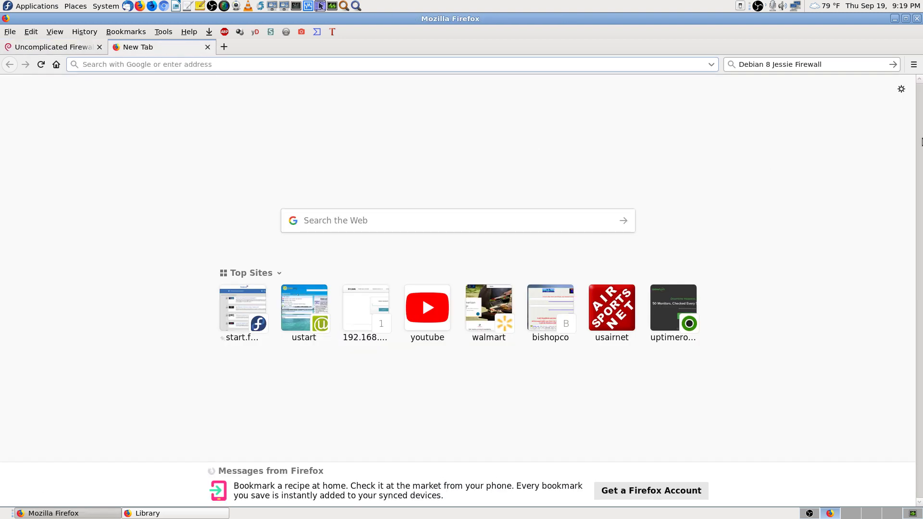
Step: Load the classifieds site at 192.168.0.184 and confirm it displays
text(192.168.0.1/)
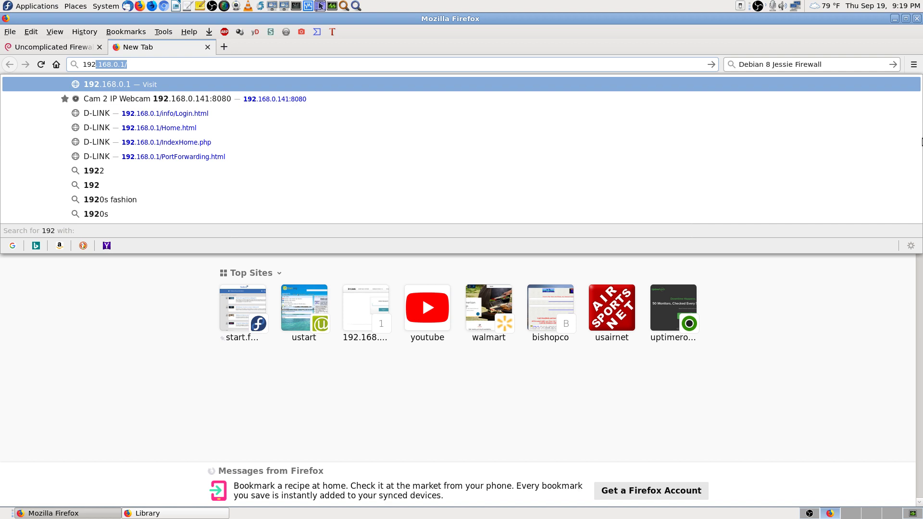
key(Right)
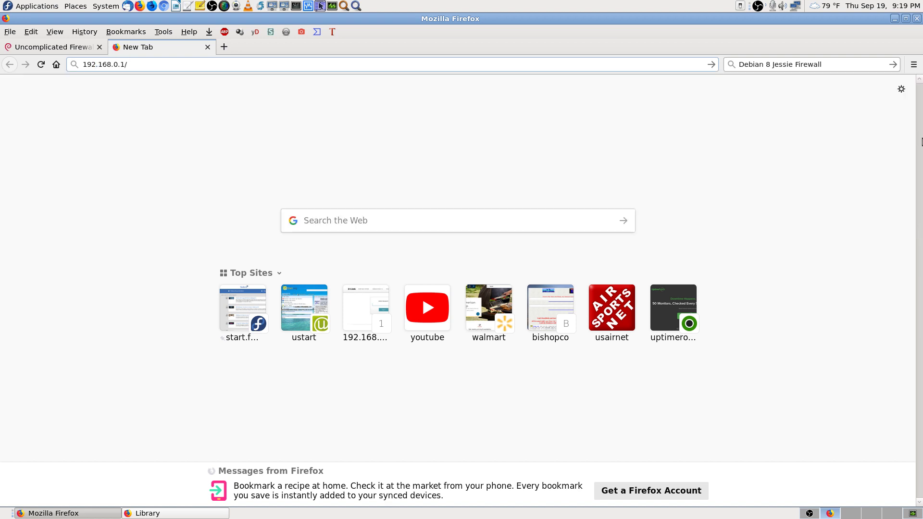
key(BackSpace)
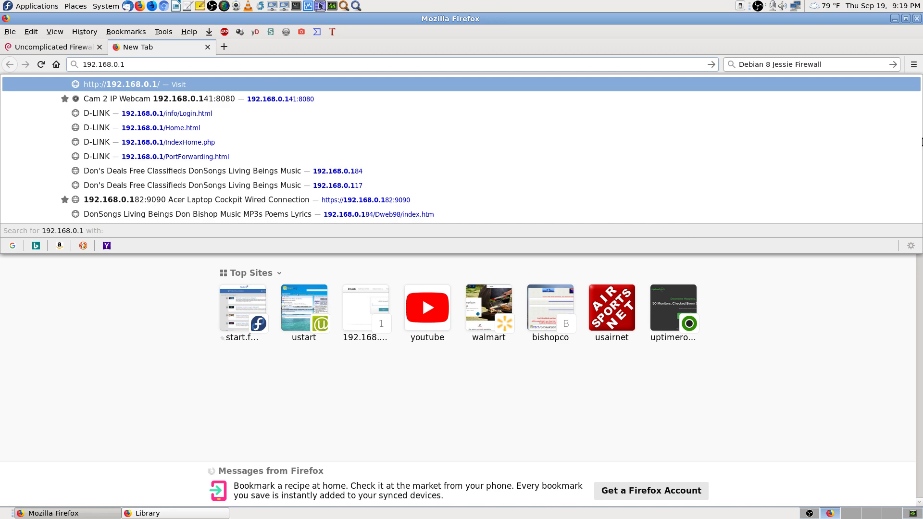
text(84)
key(Return)
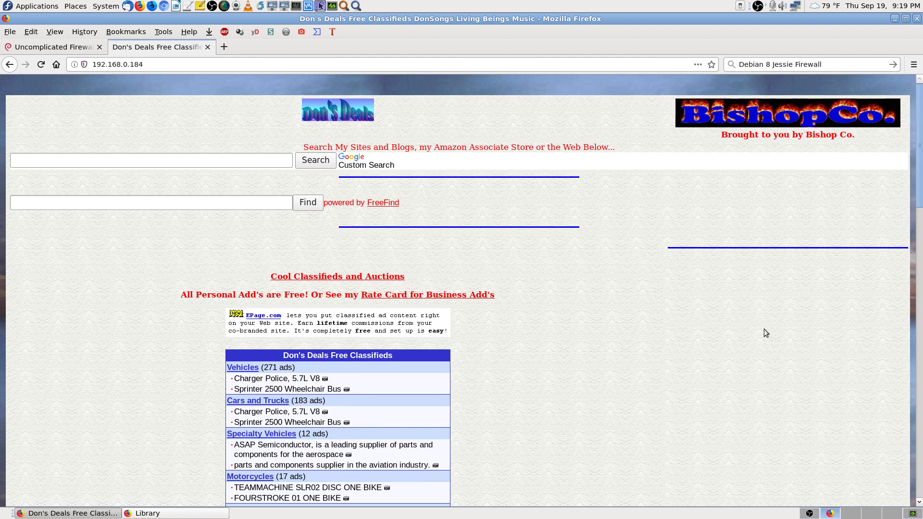
scroll(776, 335, down, 3)
scroll(783, 337, up, 3)
Step: Copy the server address 192.168.0.184 from the address bar
drag(141, 65, 91, 65)
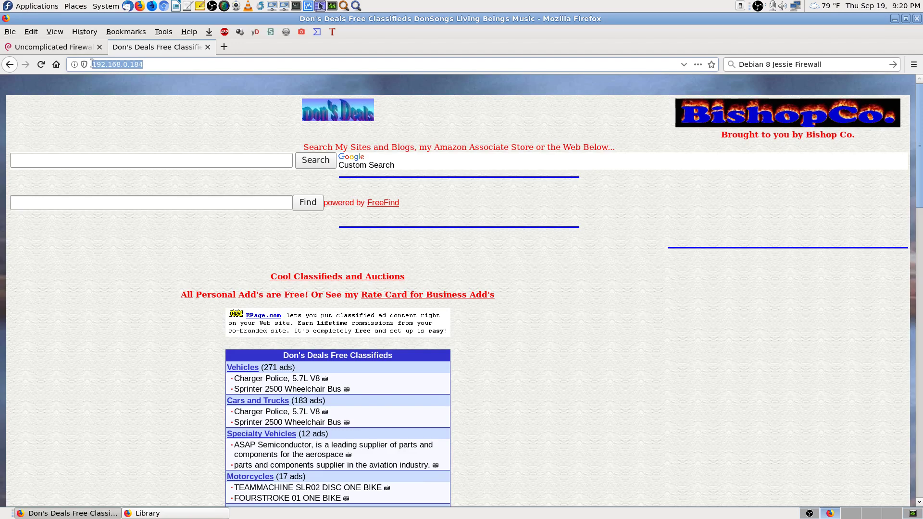
right_click(107, 66)
click(131, 99)
Step: Replace the address with 192.168.0.1 to reach the D-Link router admin login
click(77, 50)
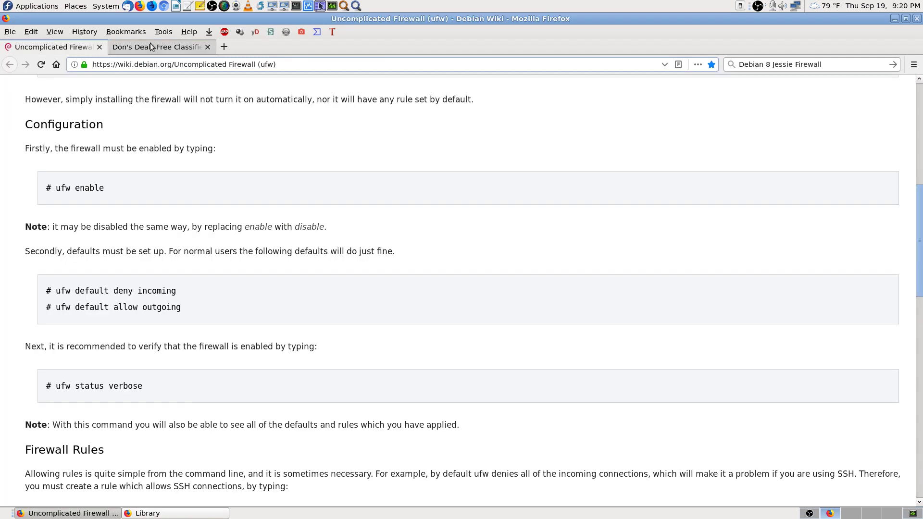
click(152, 47)
double_click(184, 64)
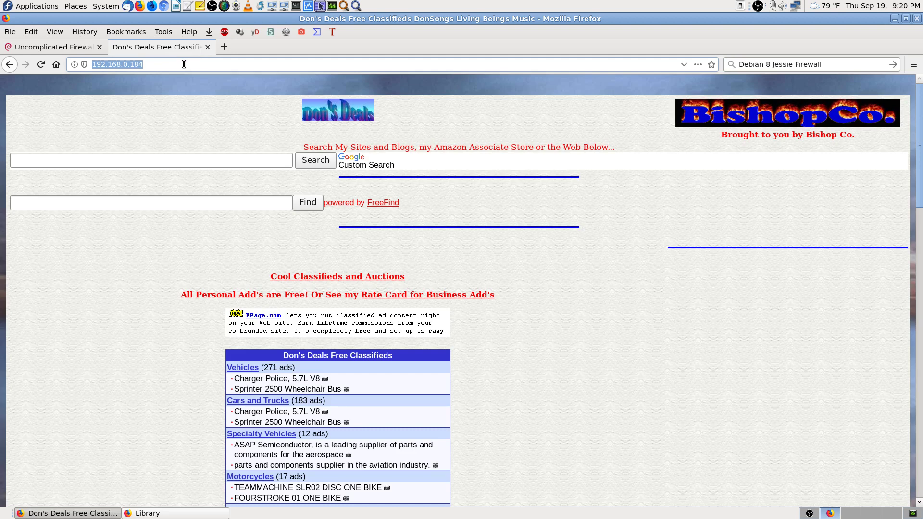
text(192.168.0.1)
key(Return)
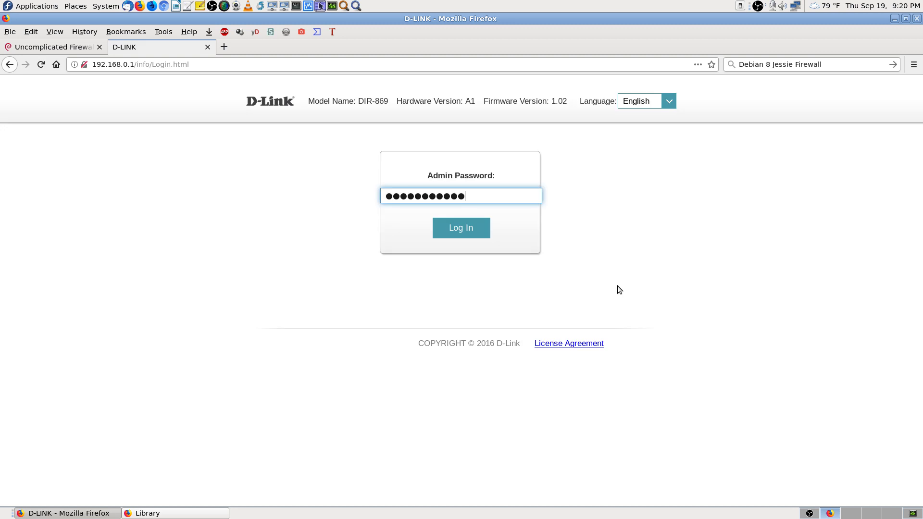
Step: Log in to the D-Link router admin and go to Features > Port Forwarding
click(454, 230)
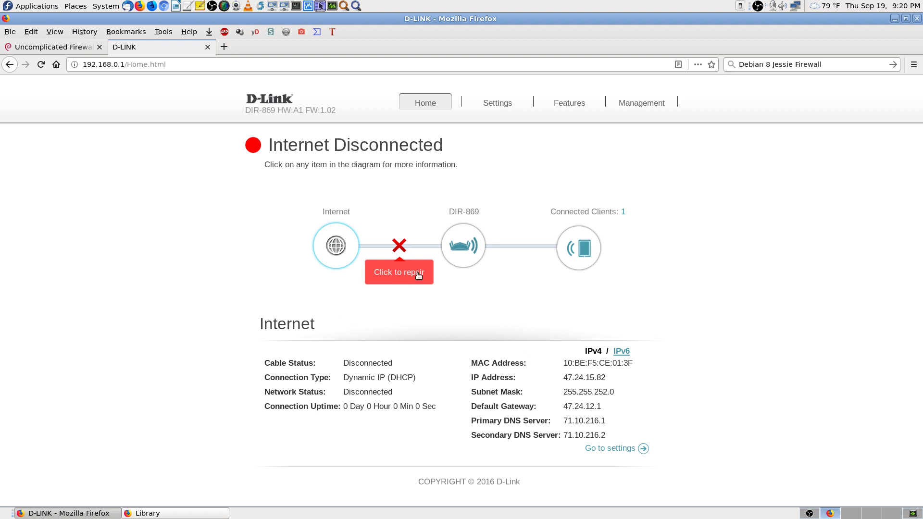
click(41, 64)
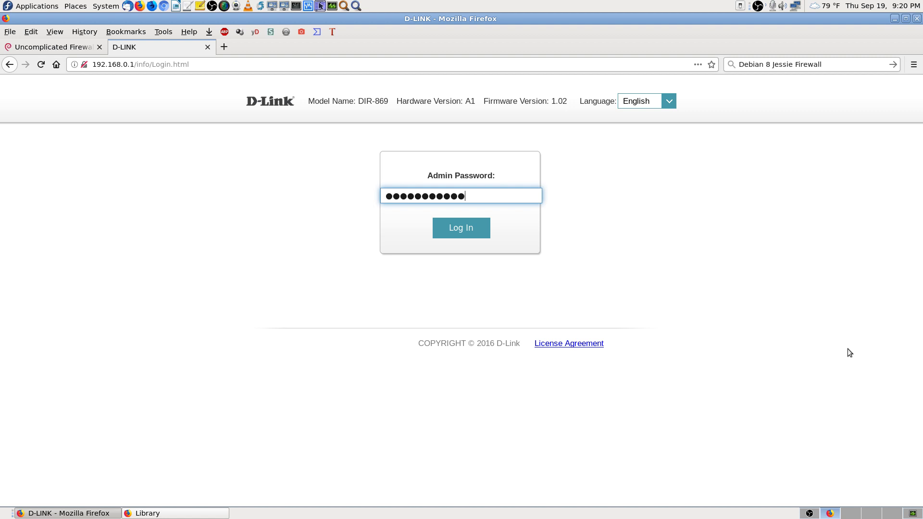
click(482, 236)
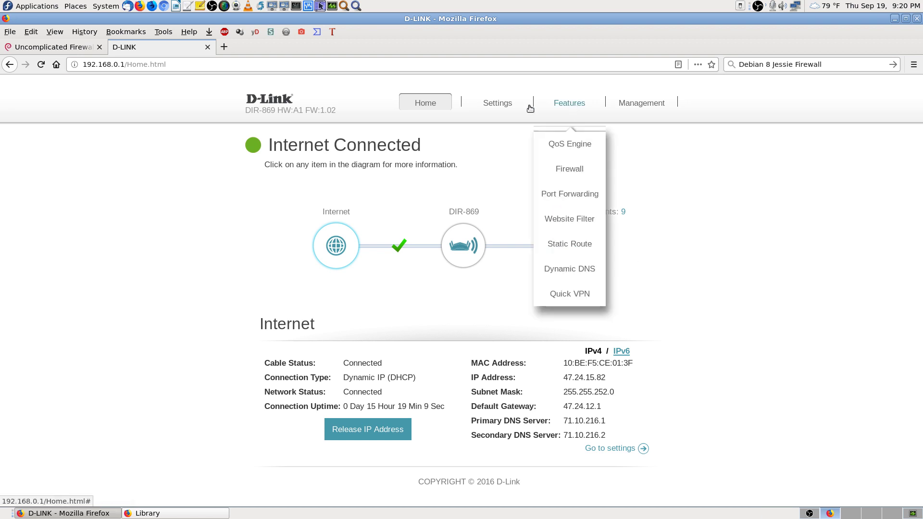
click(578, 105)
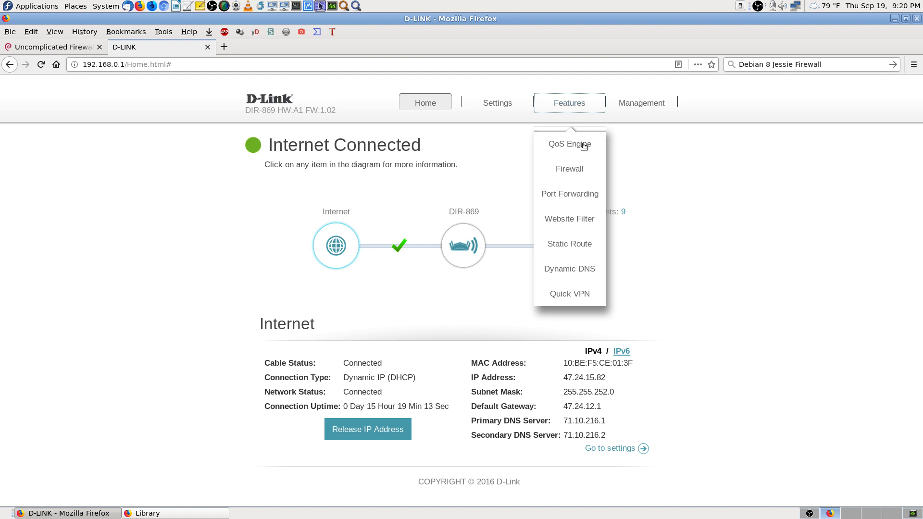
click(586, 195)
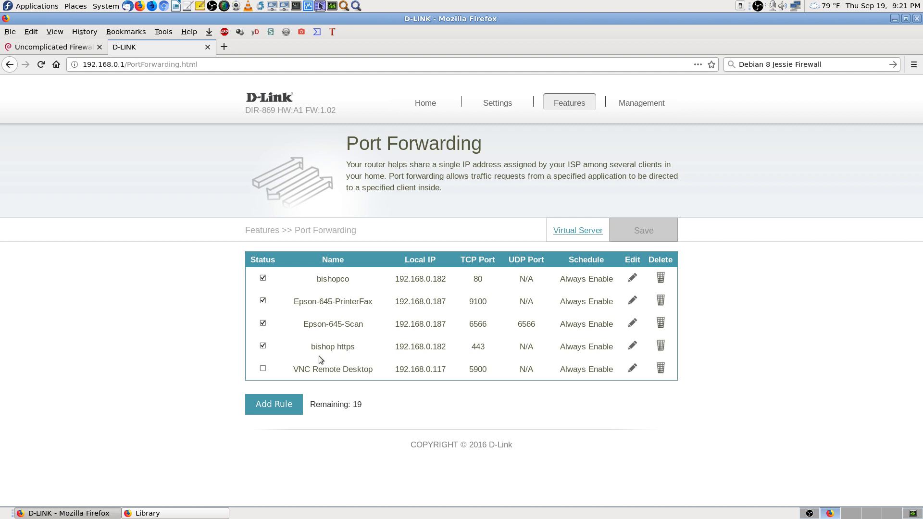
Step: Disable the bishop https rule and point bishopco to local IP 192.168.0.184, saving both
click(263, 345)
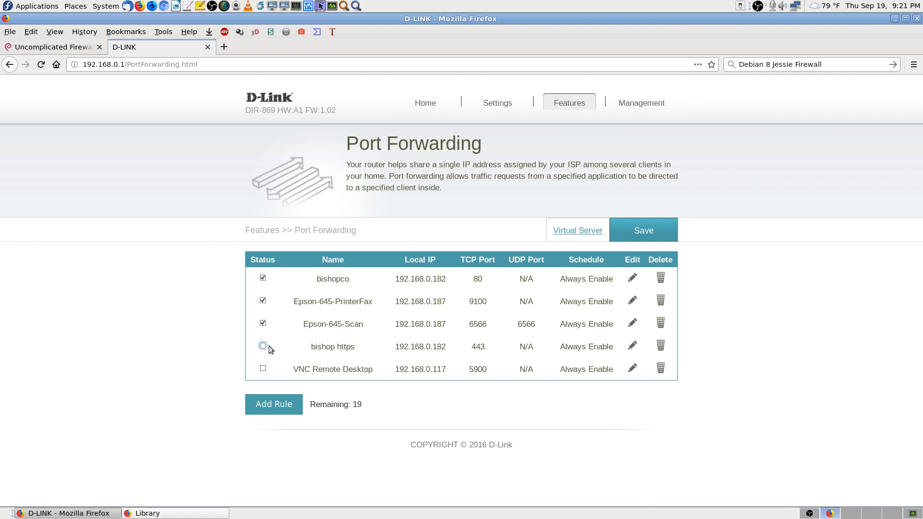
click(643, 230)
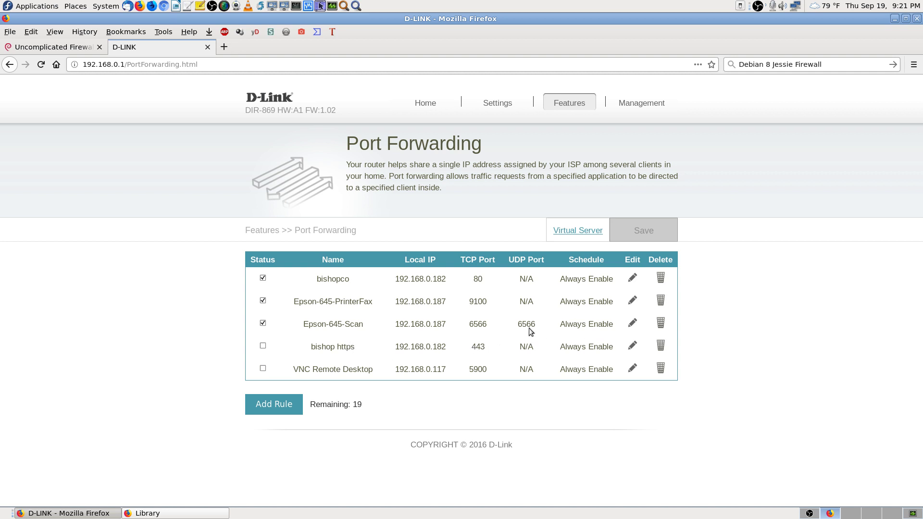
click(631, 279)
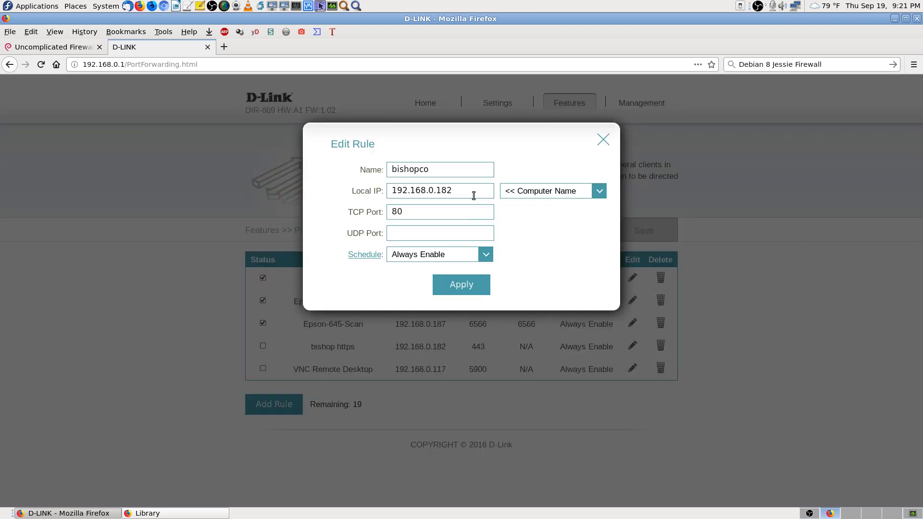
drag(474, 193, 26, 118)
key(ctrl+v)
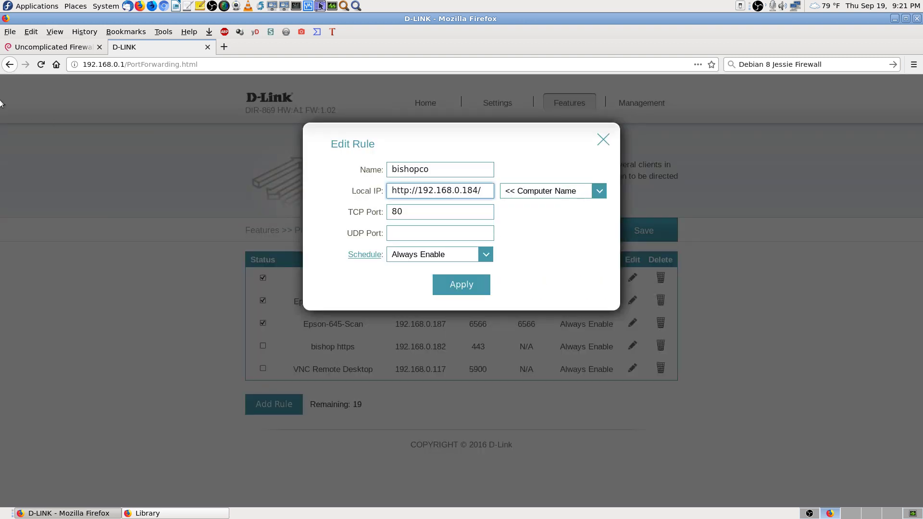
key(BackSpace)
key(Home)
key(Delete)
key(Delete)
key(Delete)
key(Delete)
key(Delete)
key(Delete)
key(Delete)
key(shift+Right)
key(shift+Right)
key(shift+Right)
key(shift+Right)
key(shift+Right)
key(shift+Right)
key(shift+Right)
key(shift+Right)
key(shift+Right)
key(shift+Right)
key(shift+Right)
key(shift+Right)
key(shift+Right)
key(ctrl+c)
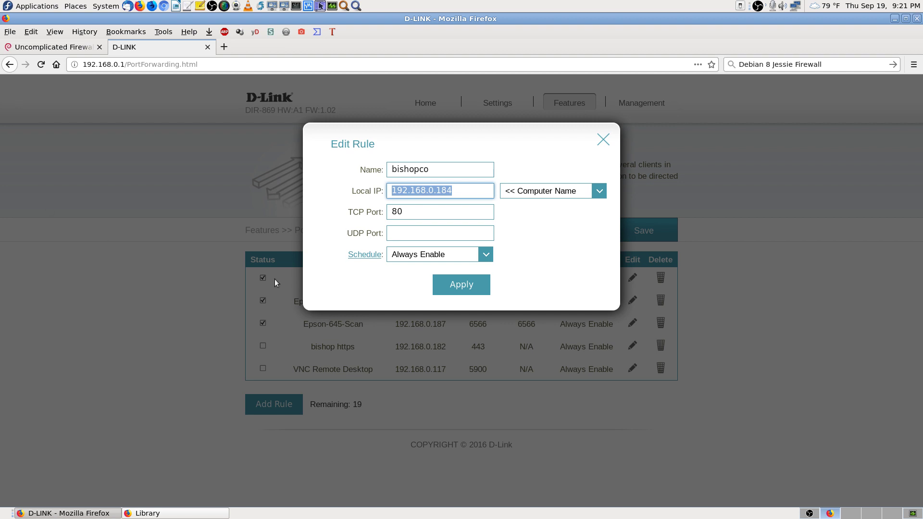
click(475, 285)
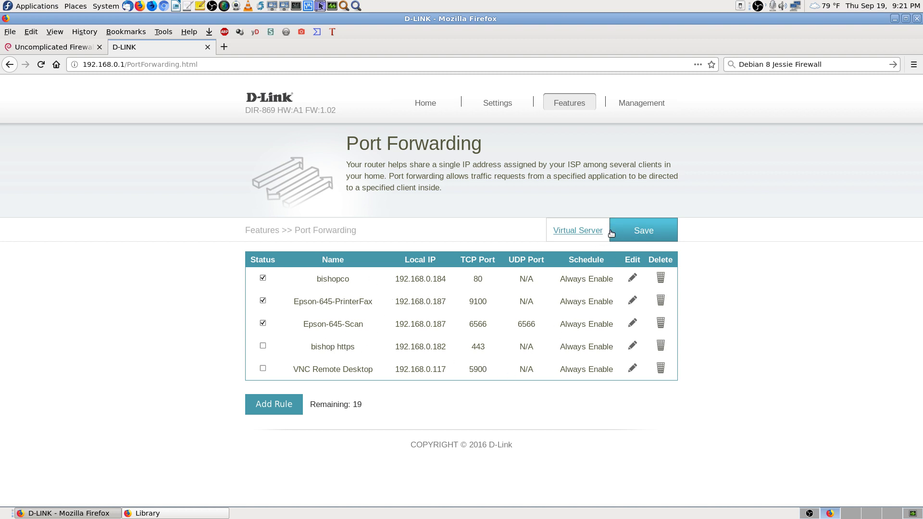
click(626, 230)
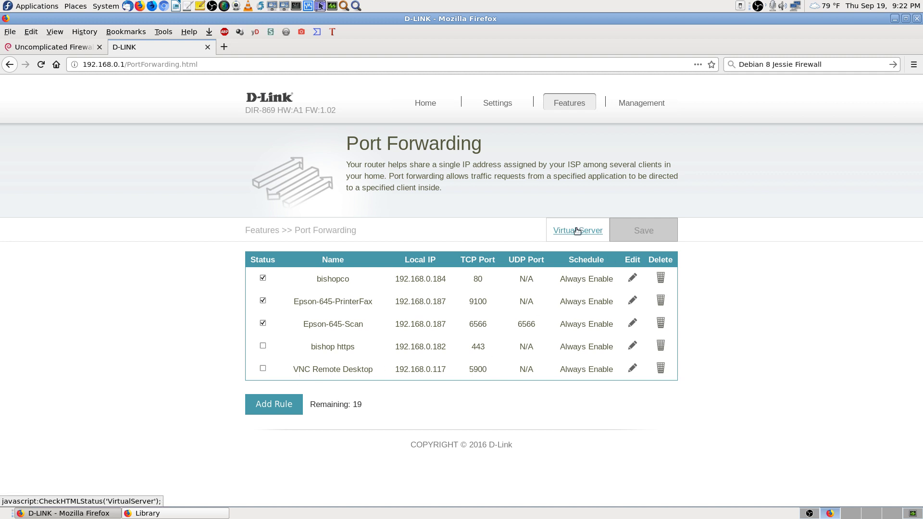
Step: Edit the Virtual Server HTTP rule to local IP 192.168.0.184, apply and save
click(577, 230)
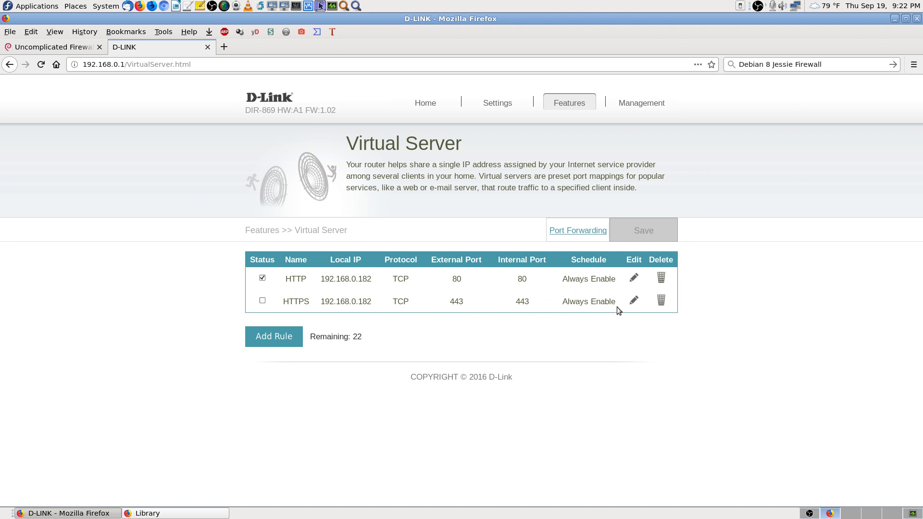
click(634, 278)
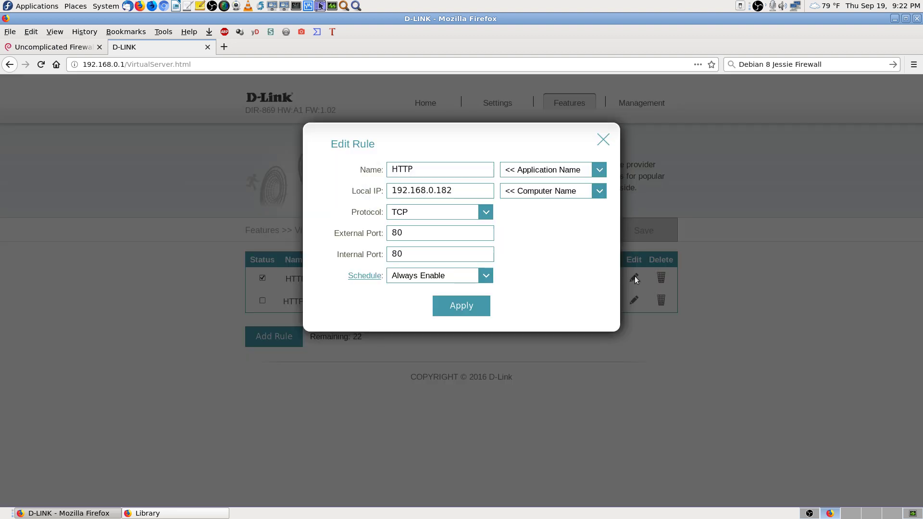
triple_click(457, 190)
key(ctrl+v)
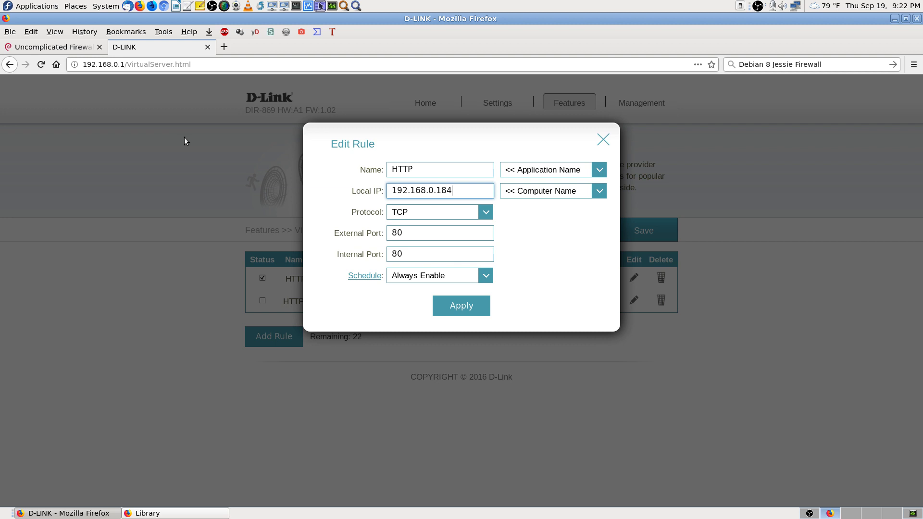
click(473, 306)
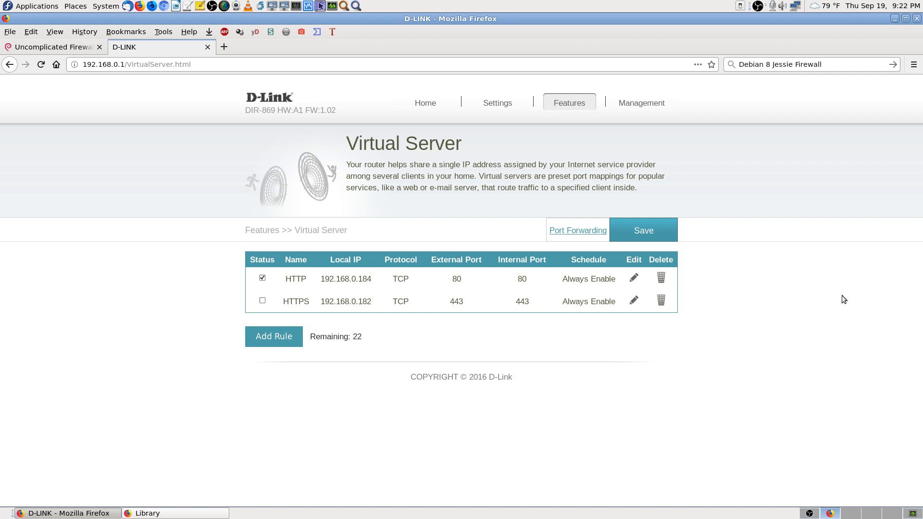
click(644, 230)
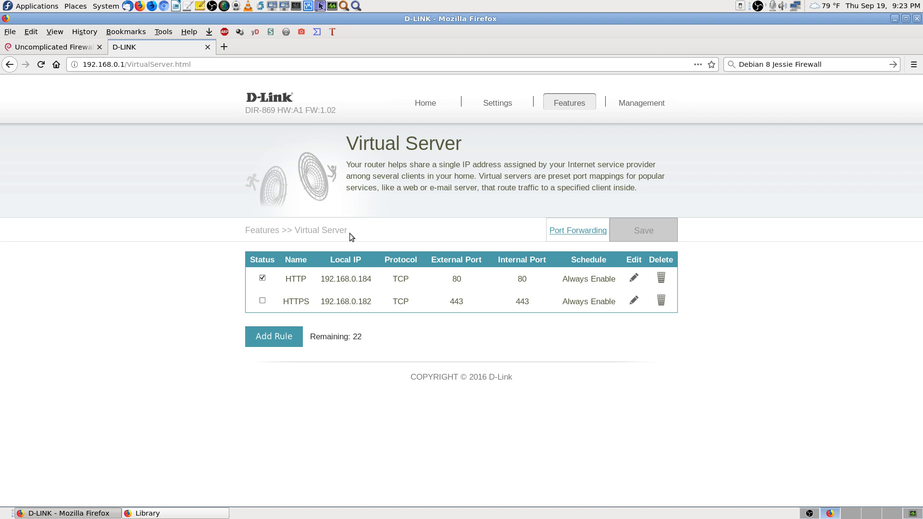
click(584, 233)
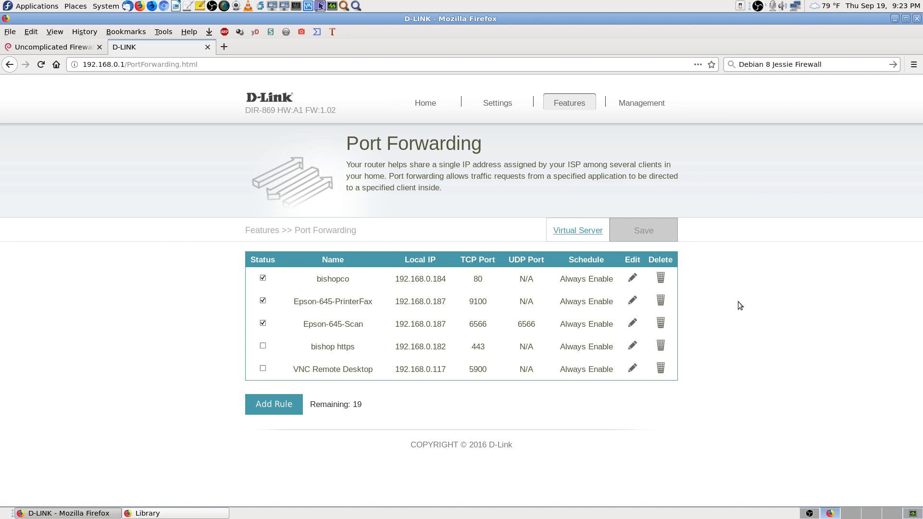
click(581, 231)
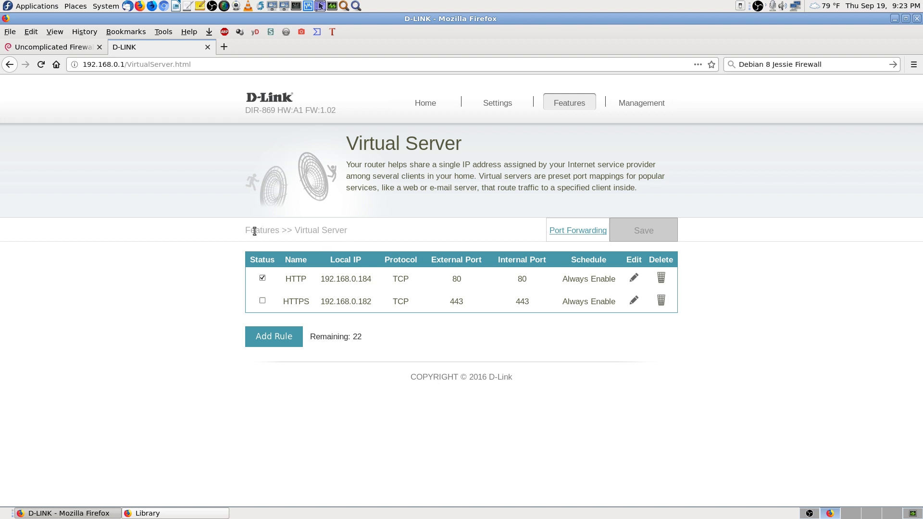
click(585, 233)
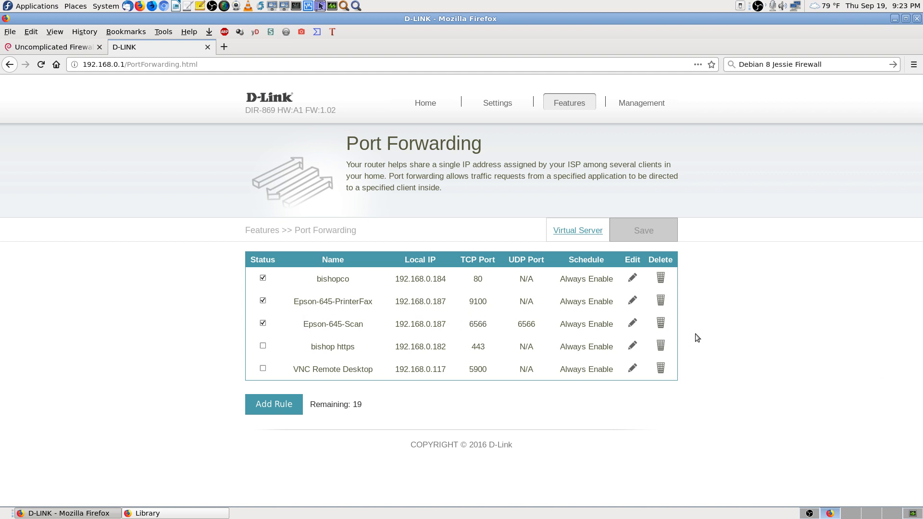
click(578, 231)
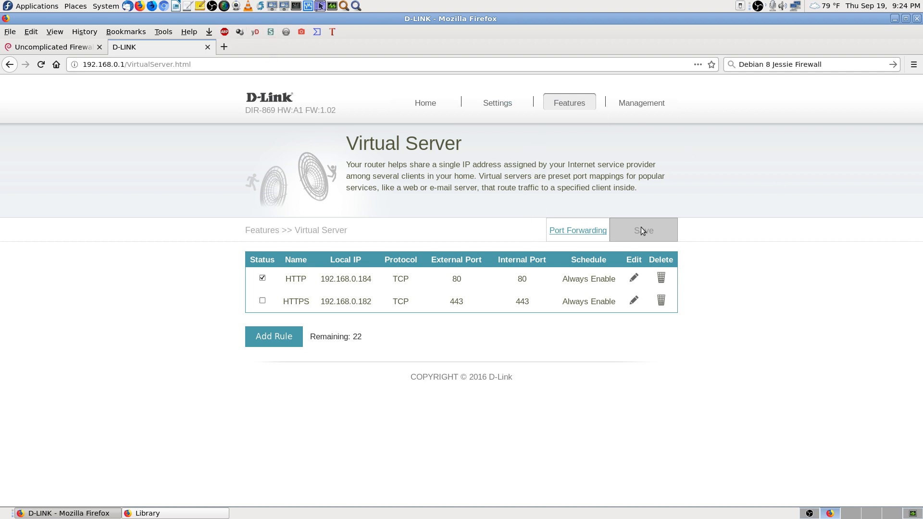
Step: Close the router tab, go to montastic.com and log in to see the checkpoints
click(207, 48)
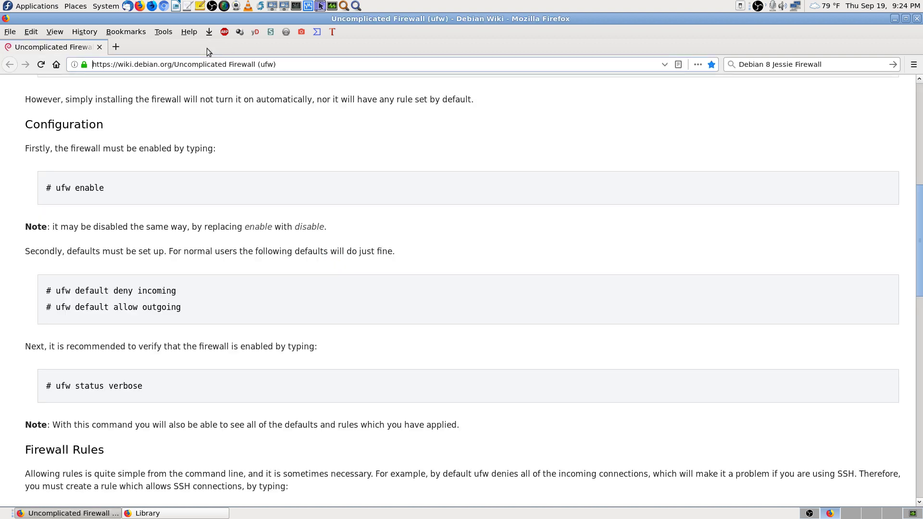
click(116, 42)
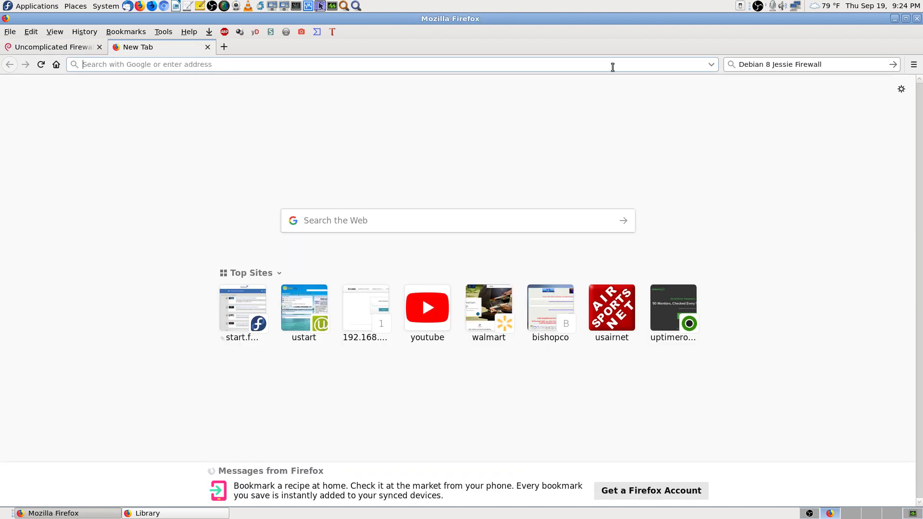
text(montastic.com/)
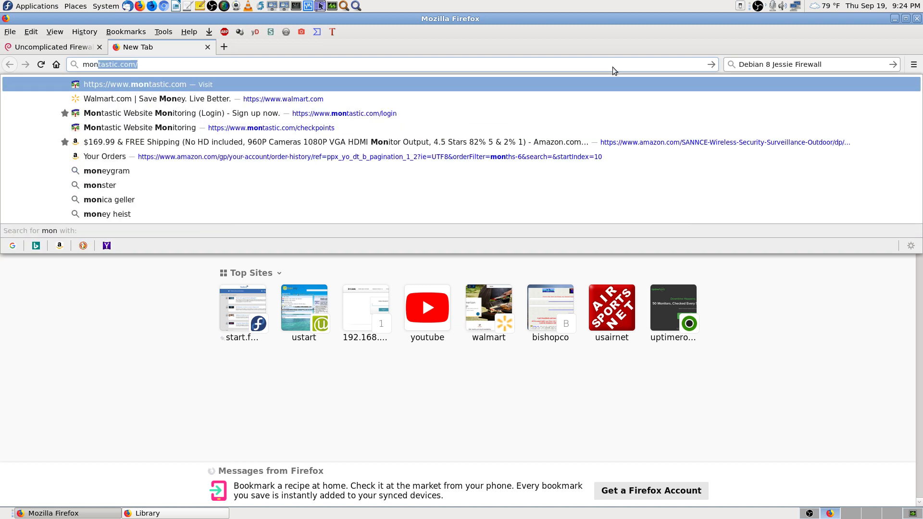
key(Return)
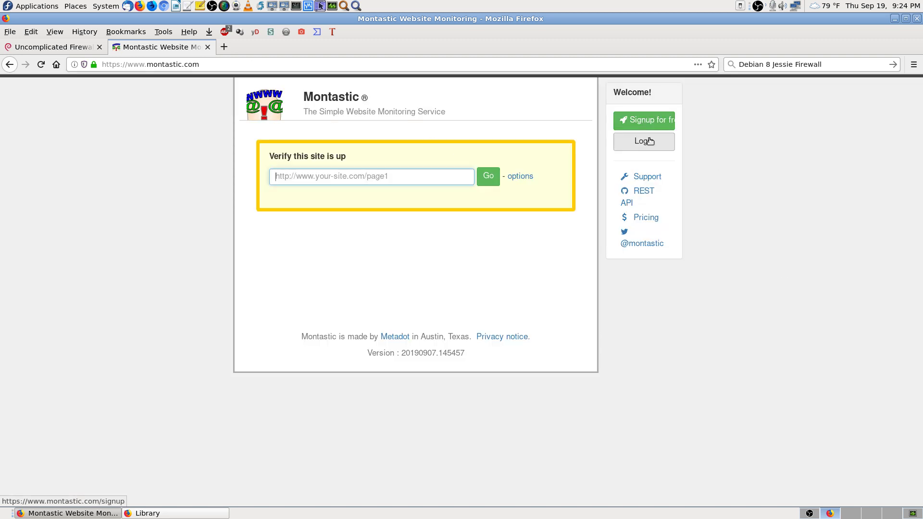
click(646, 141)
click(325, 225)
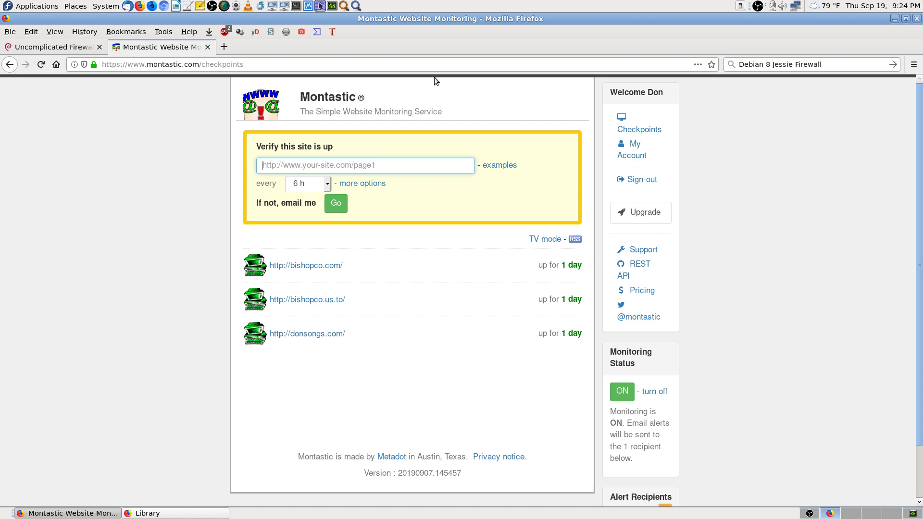
click(224, 47)
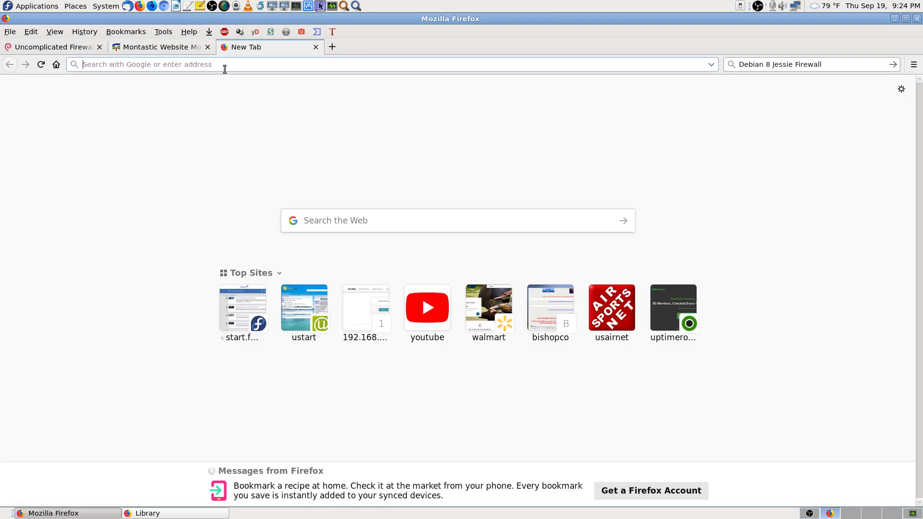
Step: Log in to uptimerobot.com and review the latest up and down events on the dashboard
text(uptimerobot.com/)
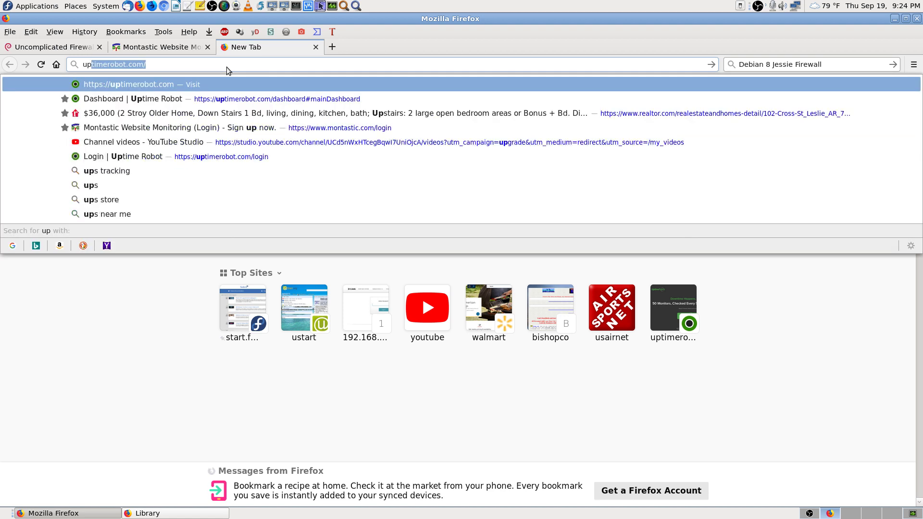
key(Return)
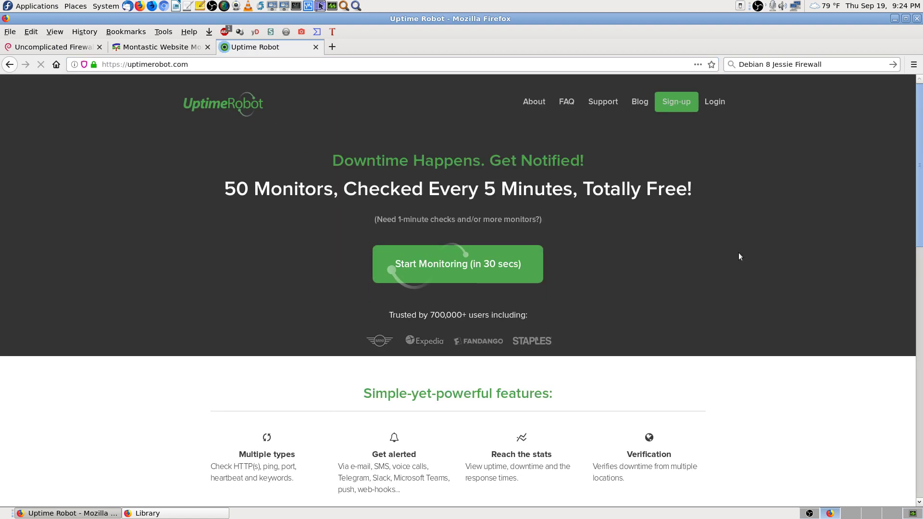
click(720, 106)
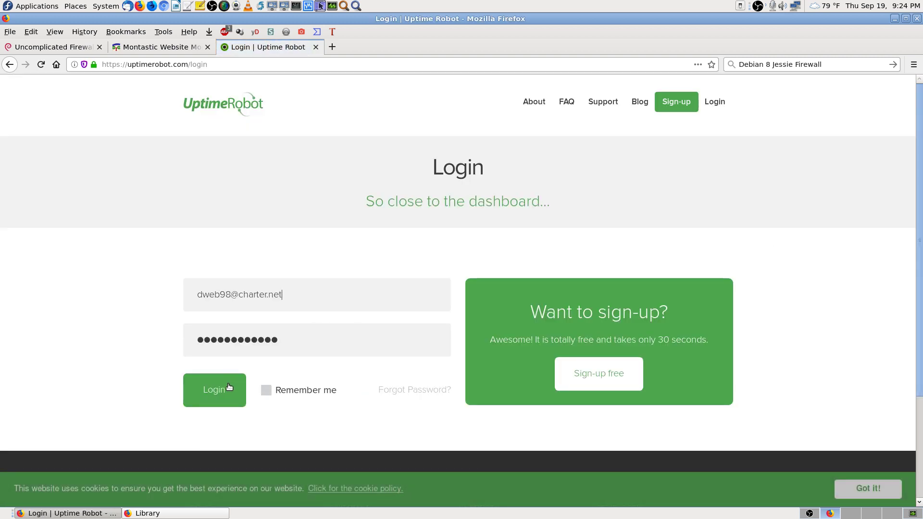
click(228, 388)
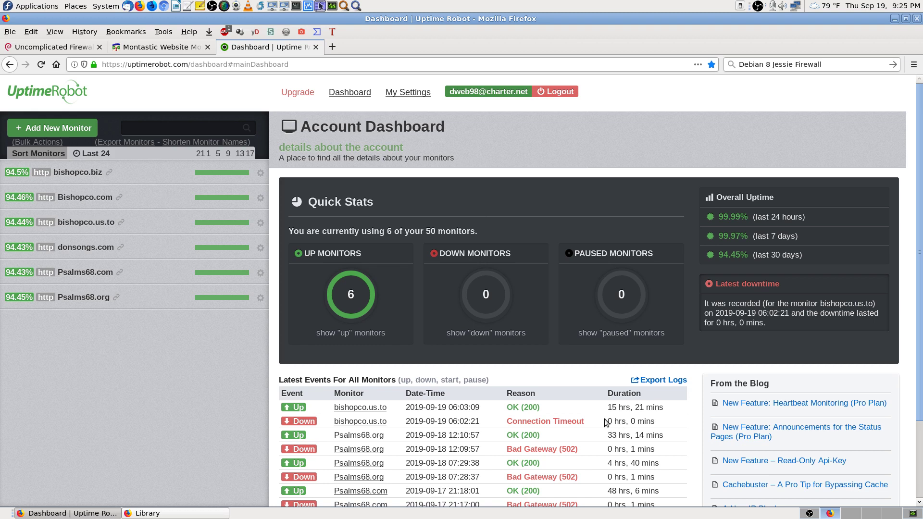
drag(605, 421, 667, 422)
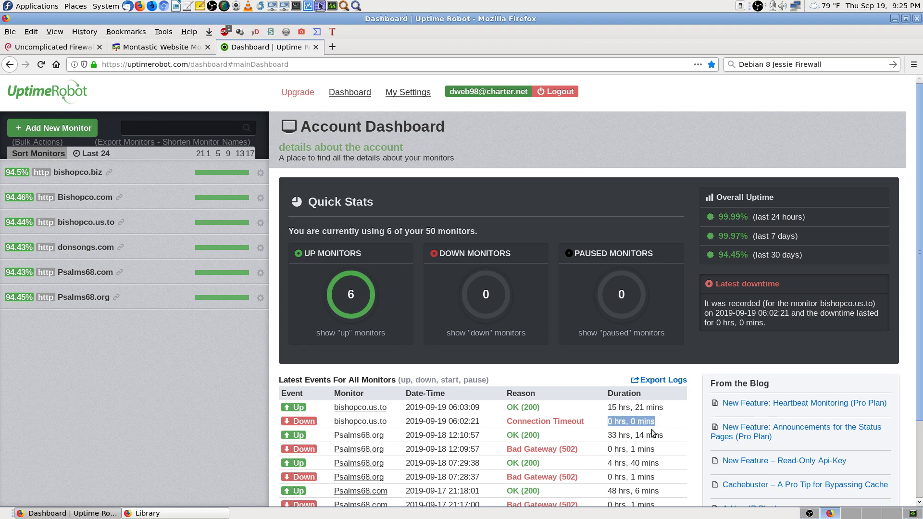
click(652, 430)
scroll(666, 428, down, 3)
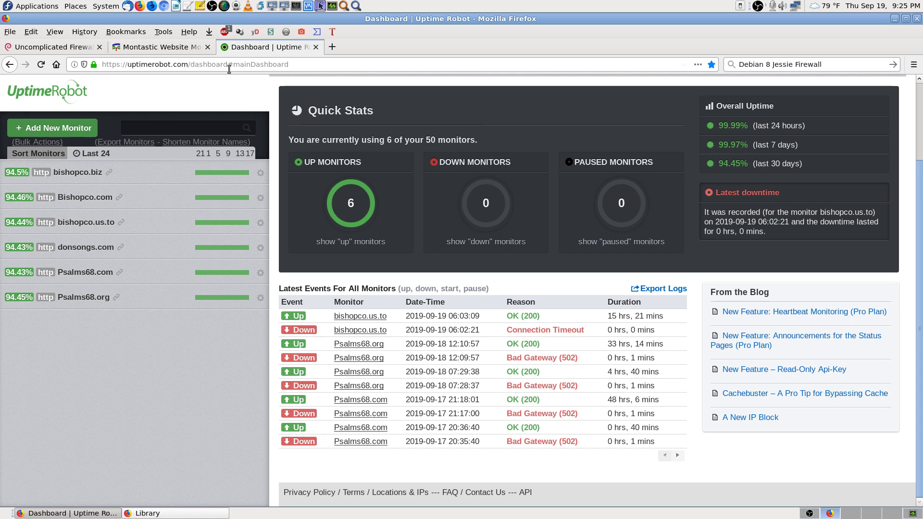
Step: Run immediate Montastic checks on bishopco.com, bishopco.us.to and donsongs.com
click(184, 51)
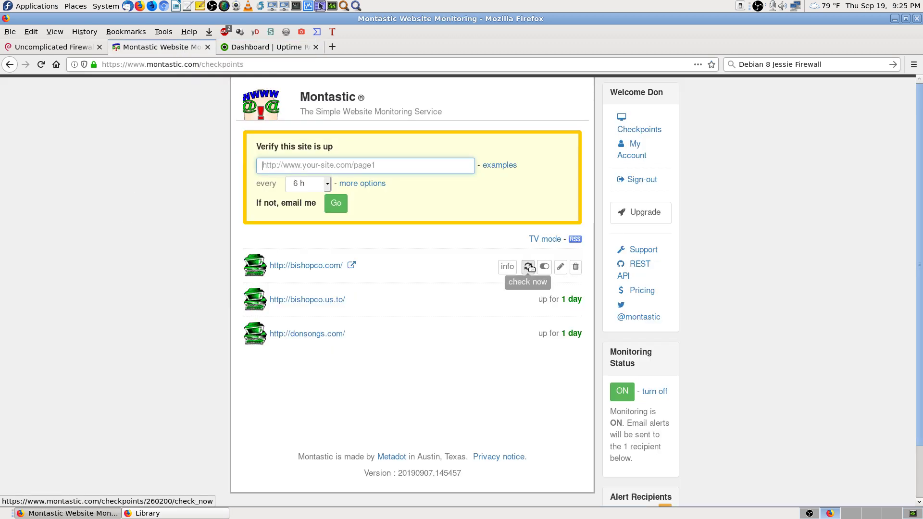
click(534, 269)
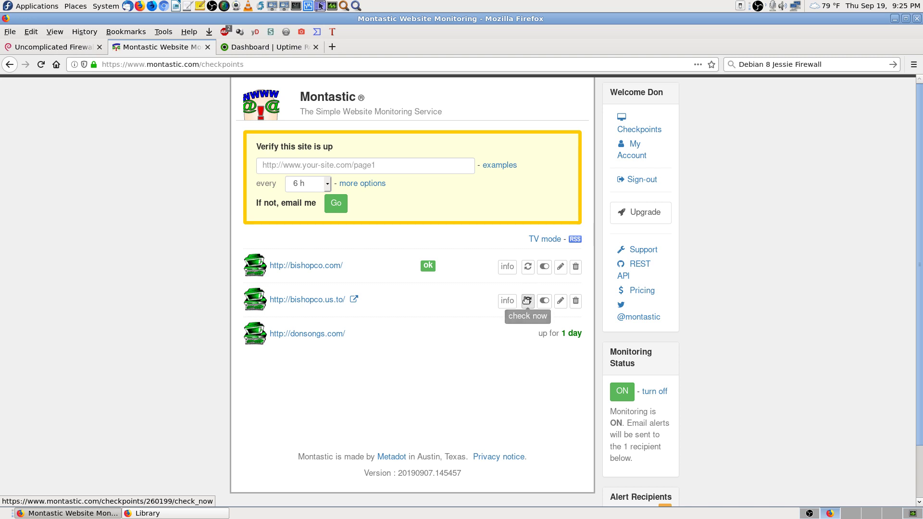
click(528, 301)
click(527, 337)
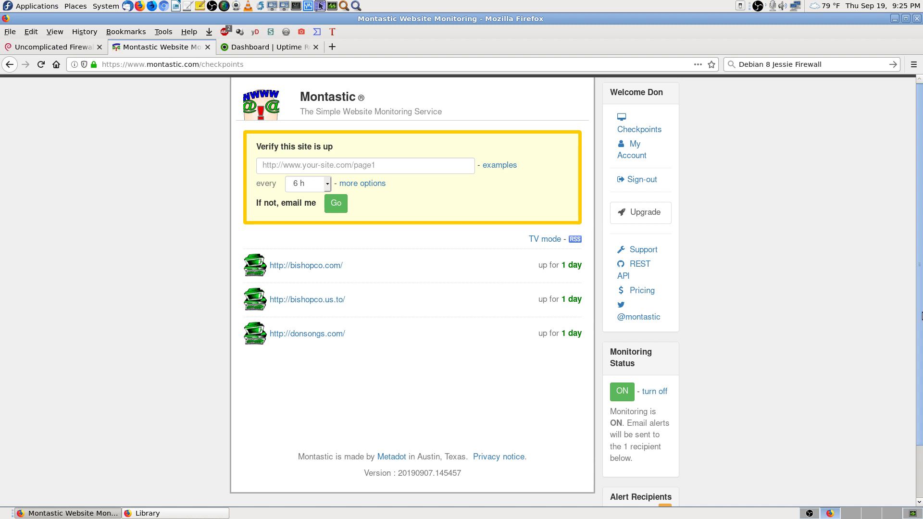
Step: Compare the browser tabs and finish on the UptimeRobot dashboard
click(271, 50)
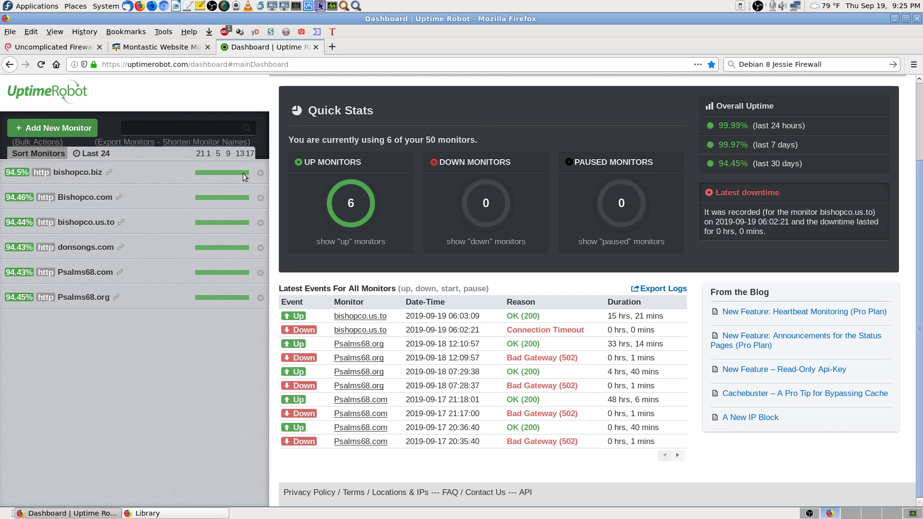
click(143, 47)
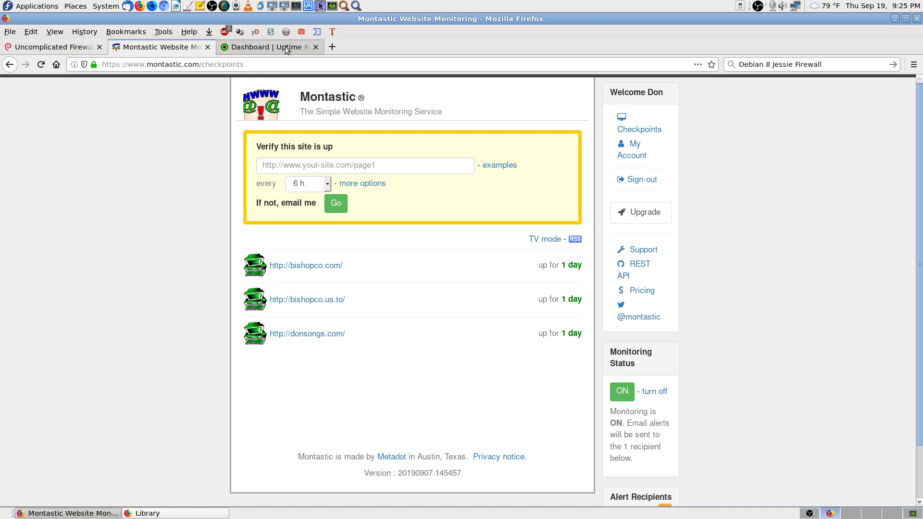
click(286, 50)
click(79, 47)
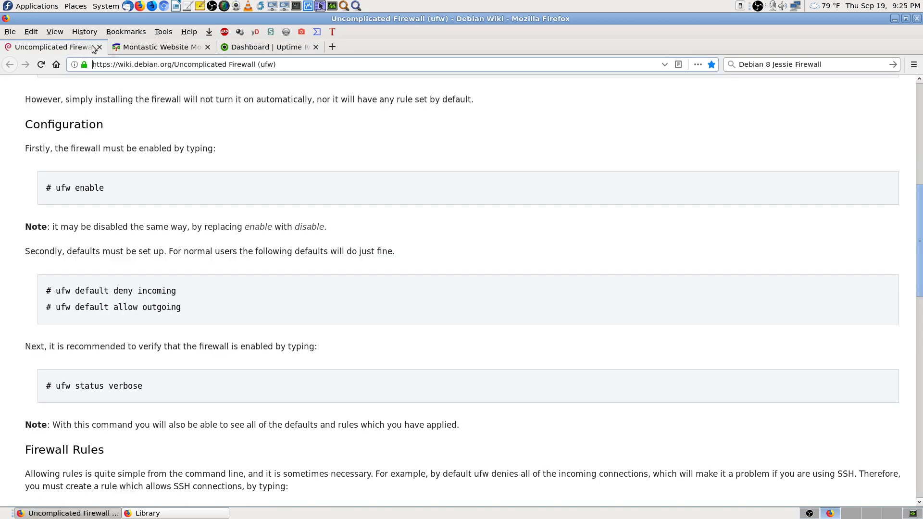
click(254, 47)
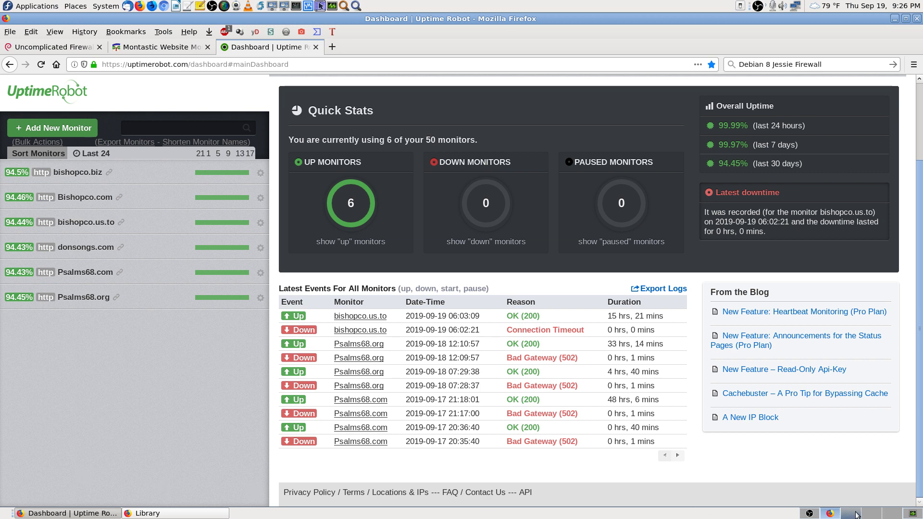
click(809, 514)
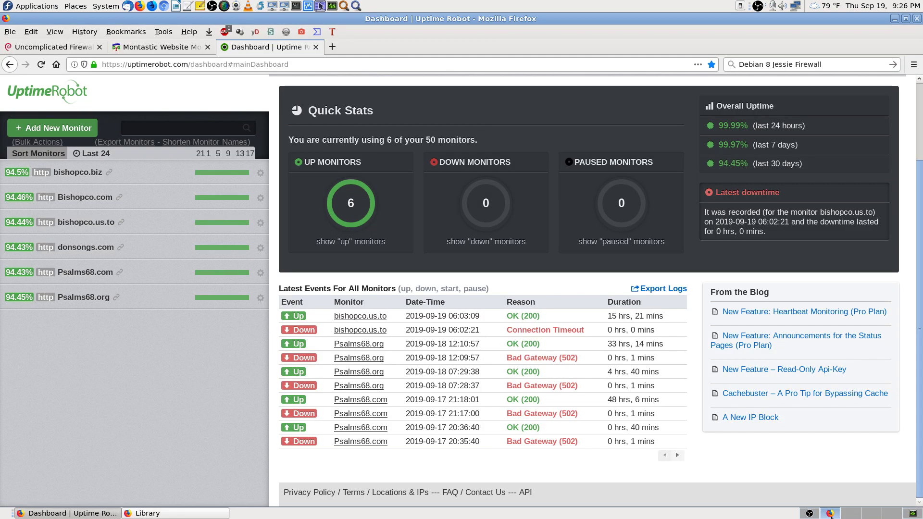
click(830, 513)
click(808, 513)
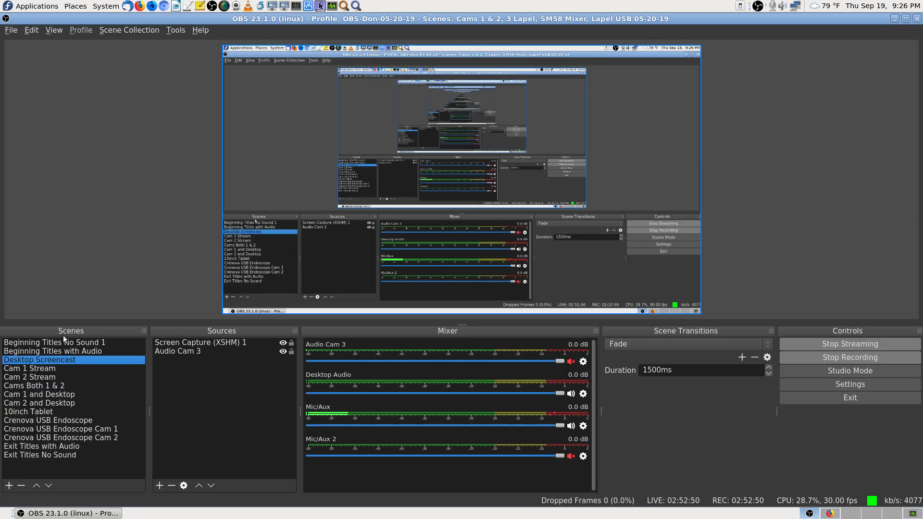
click(809, 514)
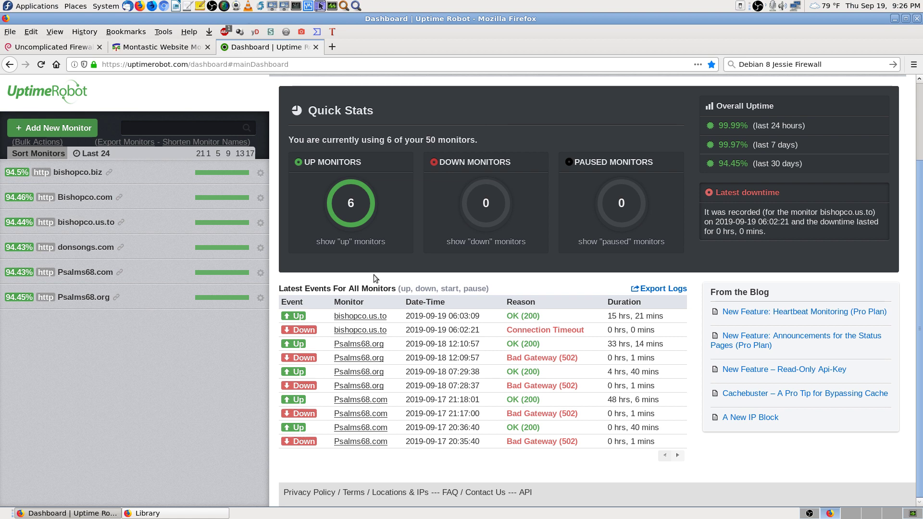
Step: In a new tab, load donsongs.com, then bishopco.com, then go back to DonSongs
click(332, 47)
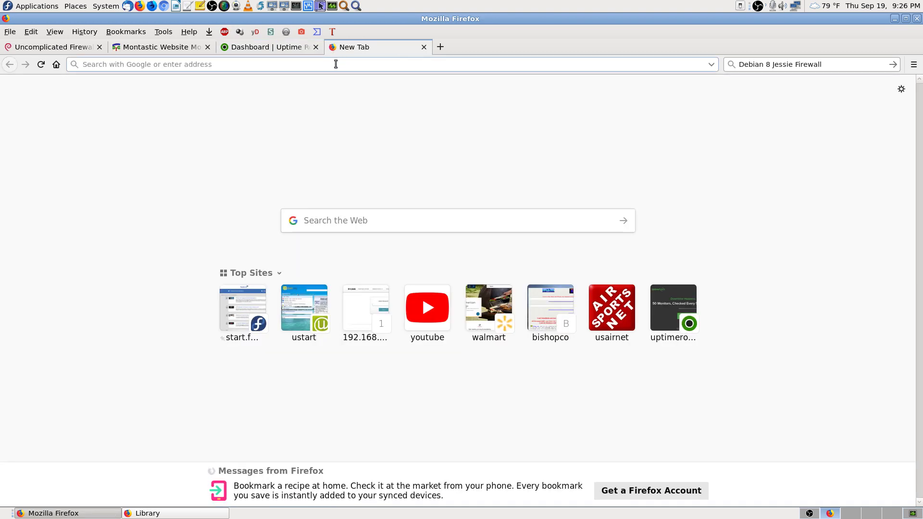
text(donsongs.com/)
key(Return)
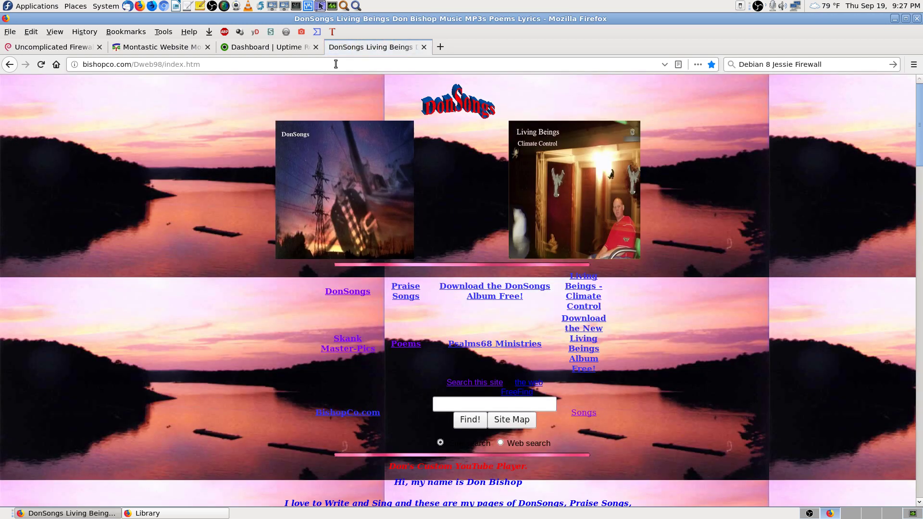
click(250, 66)
text(bishopco.com/)
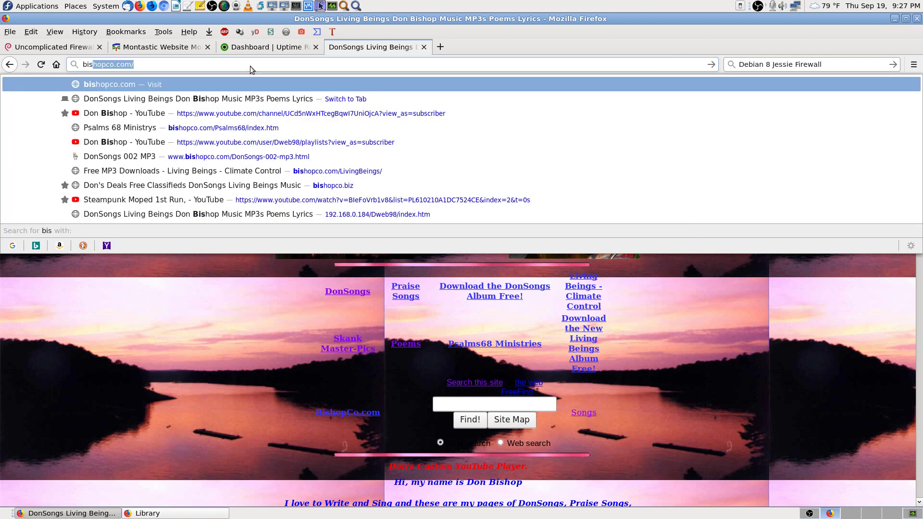
key(Return)
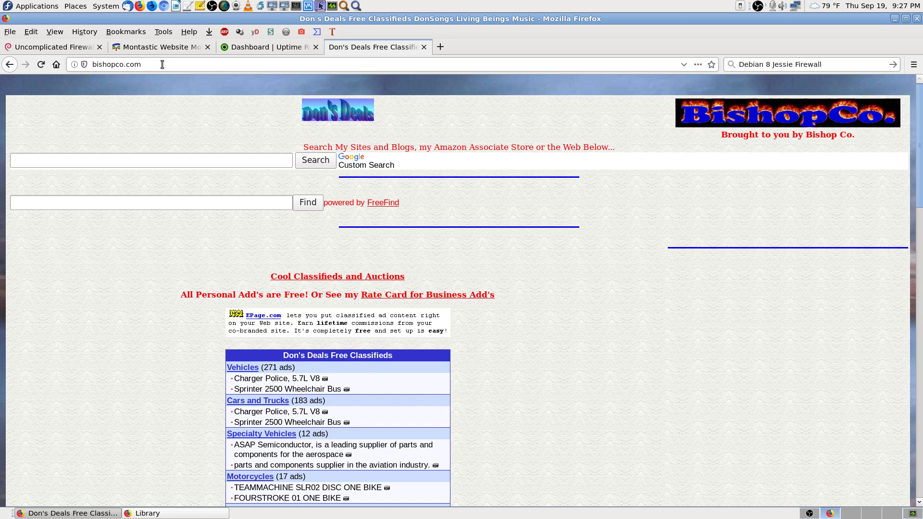
key(alt+Left)
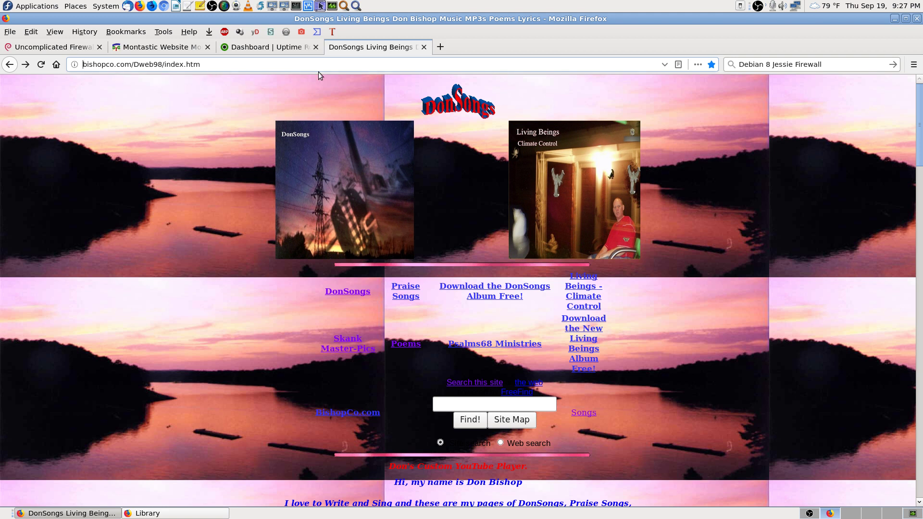
Step: Enter psalm68.org to load the Psalms 68 Ministries site, then close the test tab
click(303, 65)
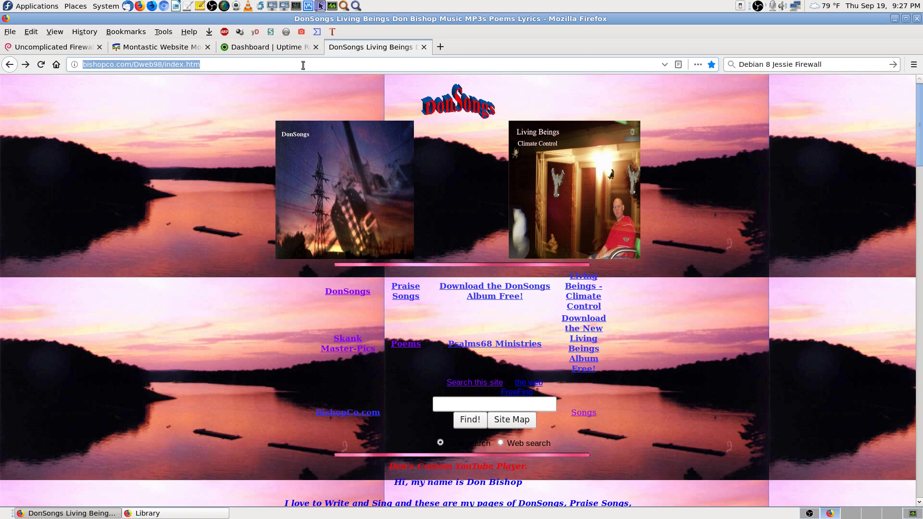
text(psalm68.org/)
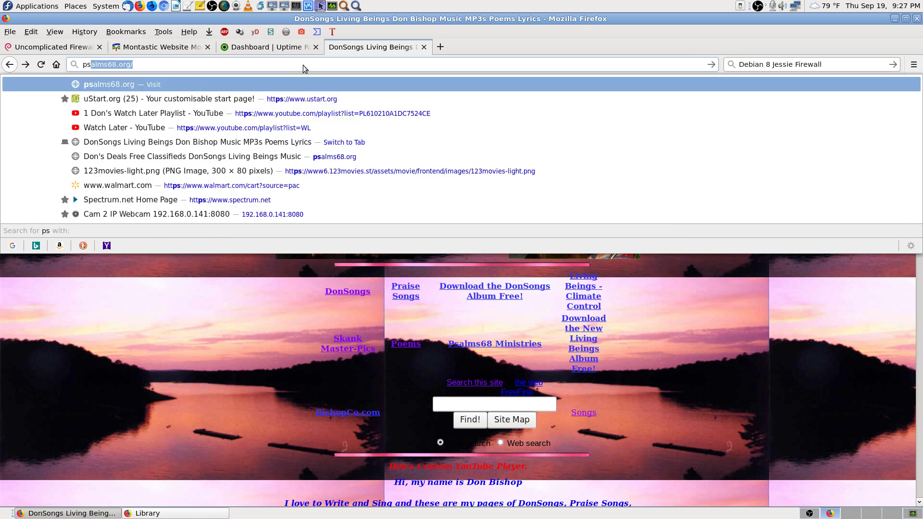
key(Return)
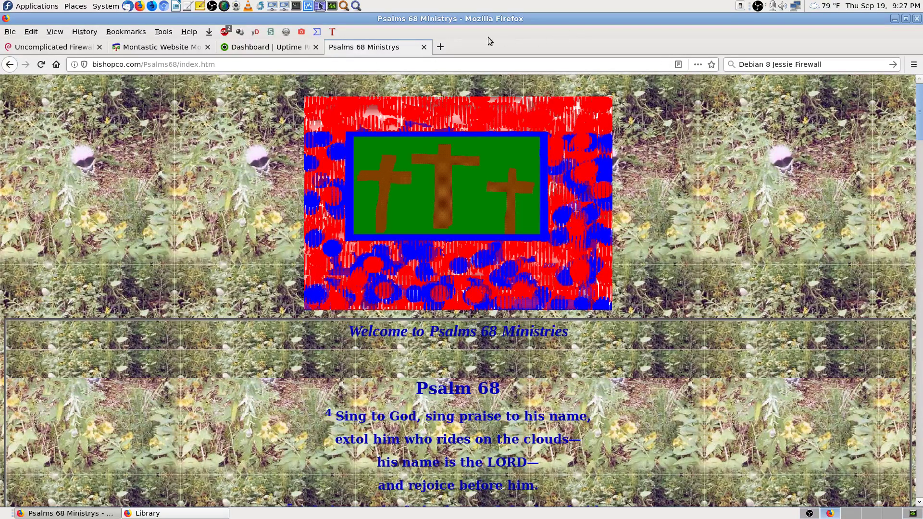
click(423, 47)
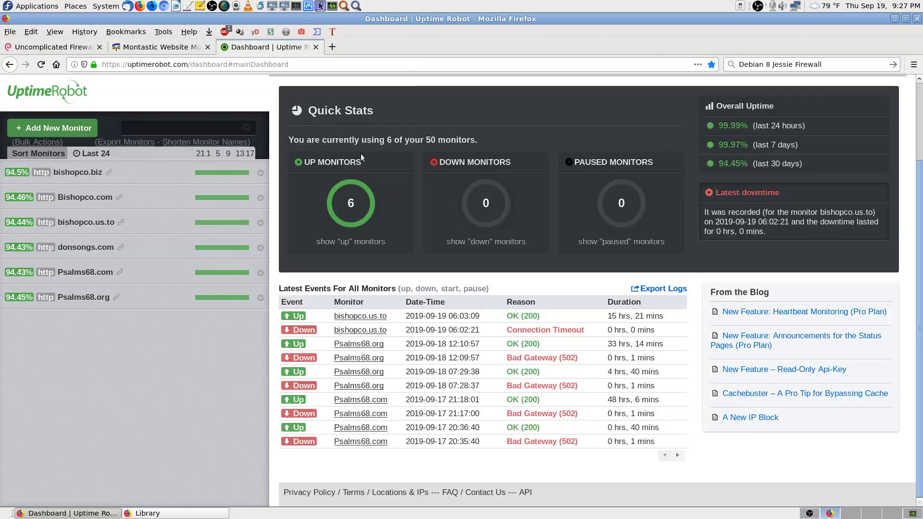
Step: Reload UptimeRobot, then re-check bishopco.com, bishopco.us.to and donsongs.com in Montastic before returning to UptimeRobot
click(41, 65)
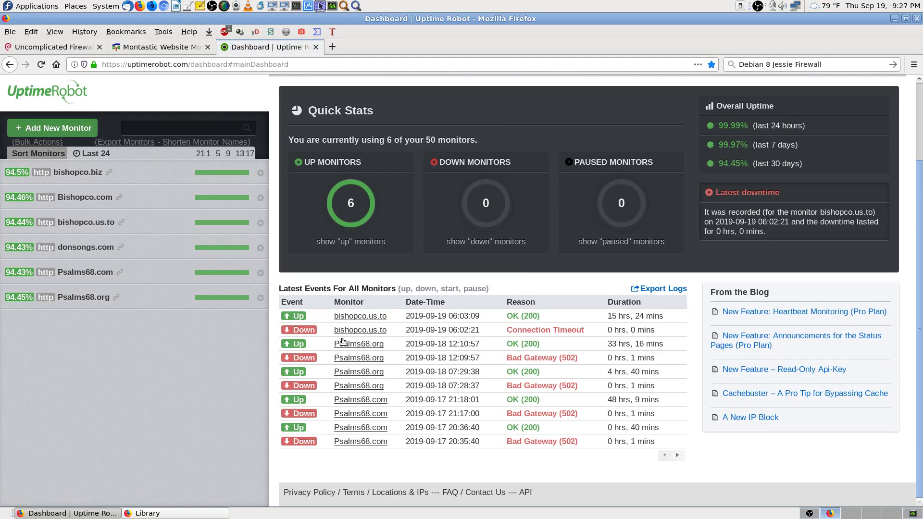
click(174, 48)
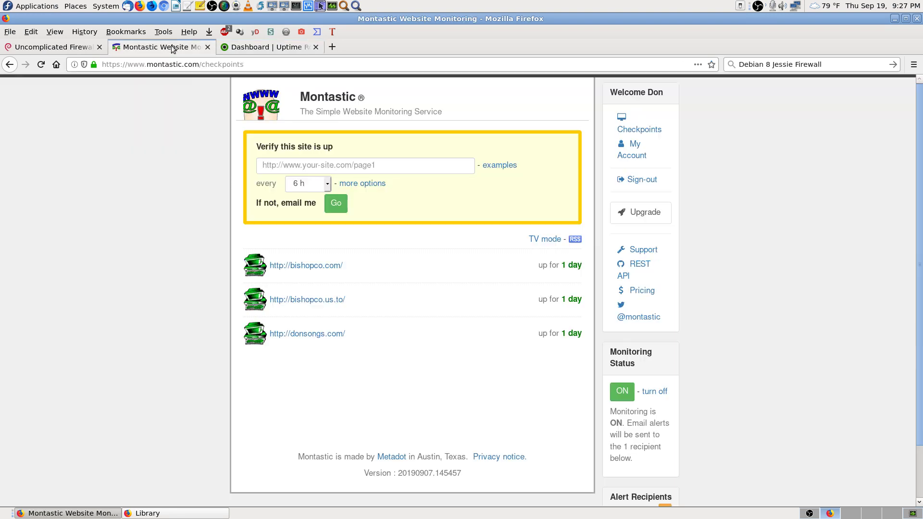
click(528, 267)
click(527, 301)
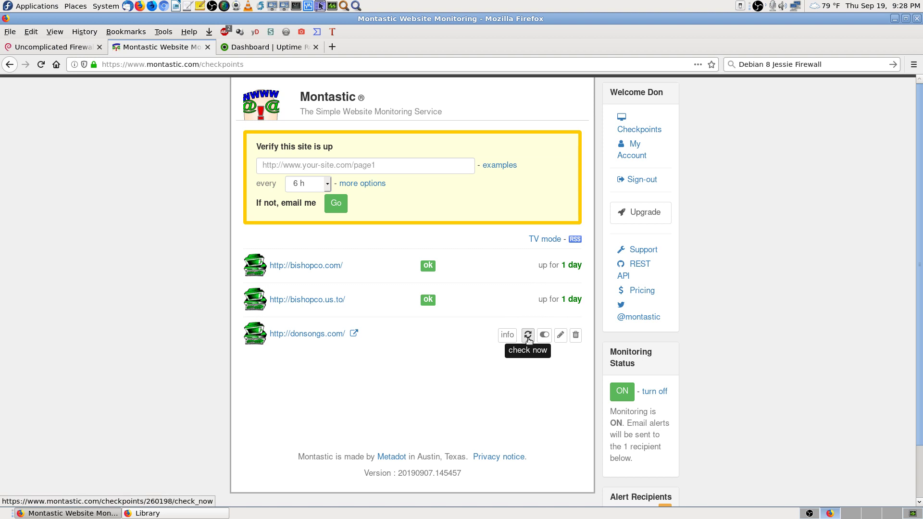
click(528, 334)
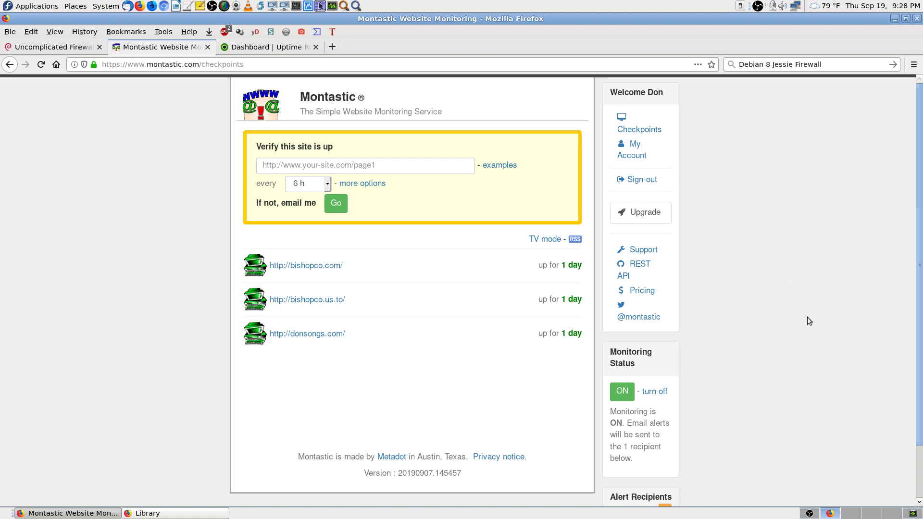
click(270, 47)
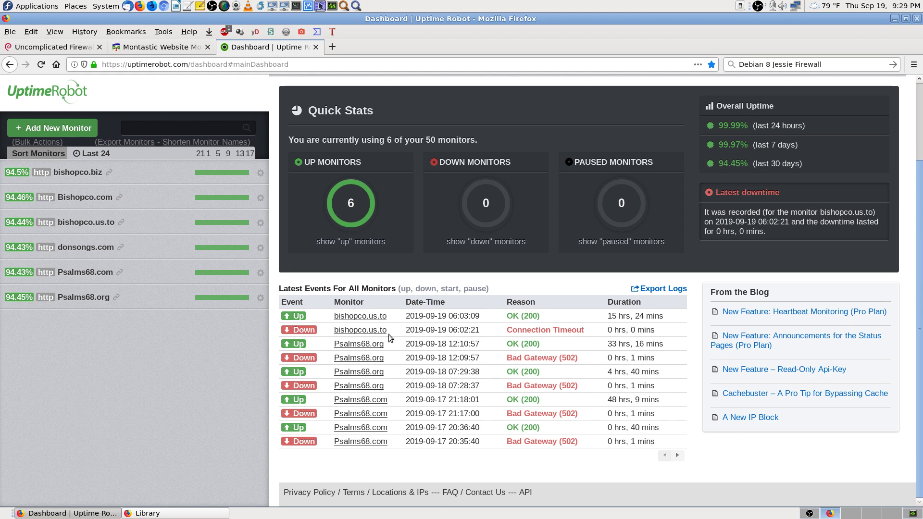
Step: Reload the UptimeRobot dashboard to confirm all six monitors are up
click(43, 66)
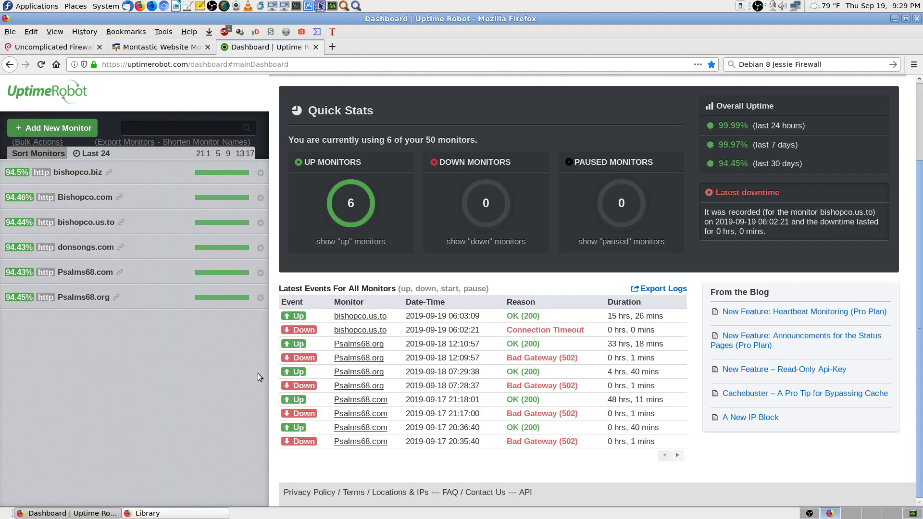
click(183, 48)
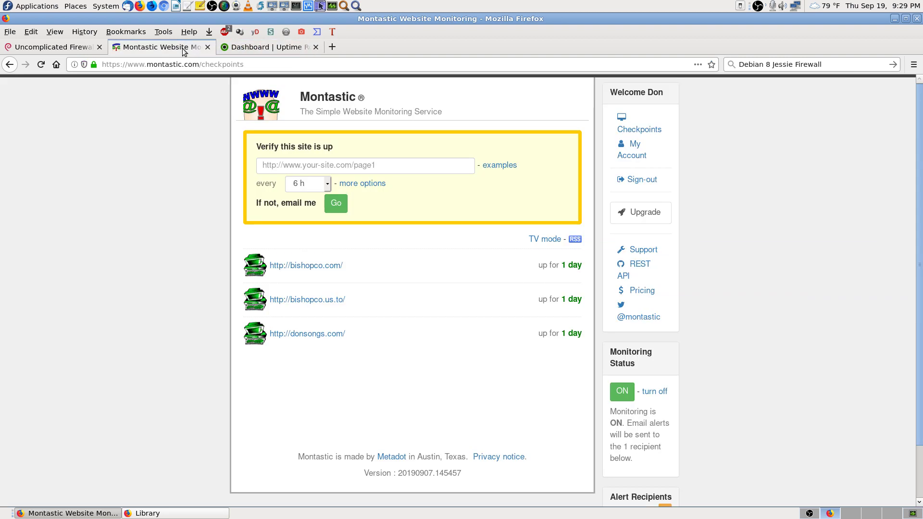
click(244, 46)
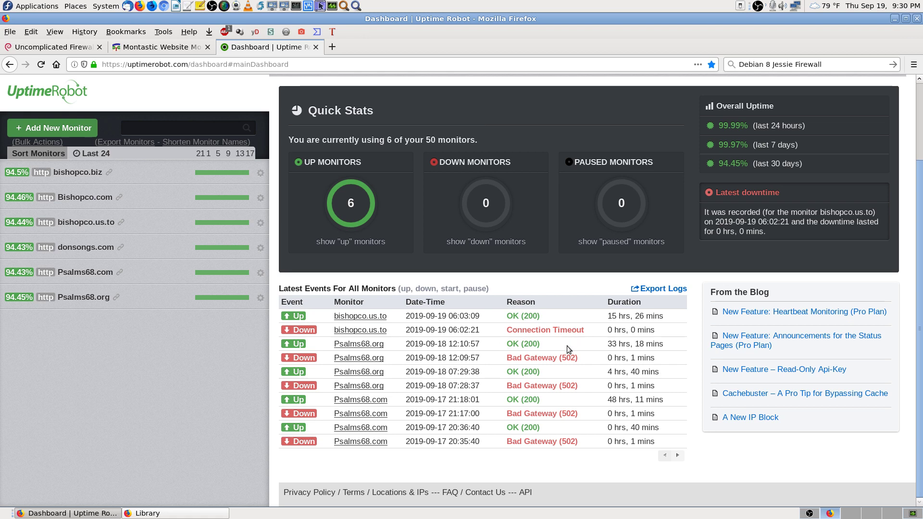
Step: Run immediate Montastic checks on bishopco.us.to and donsongs.com, then open a blank tab
click(170, 50)
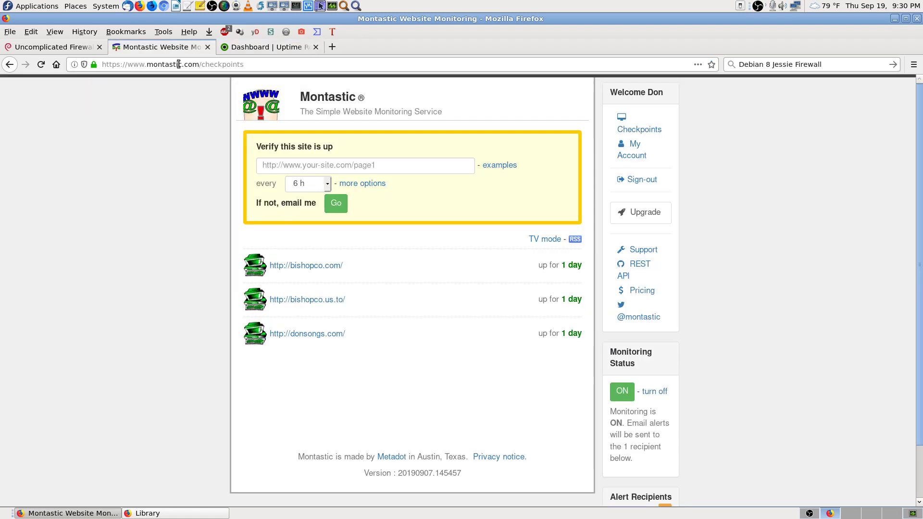
mouse_move(528, 270)
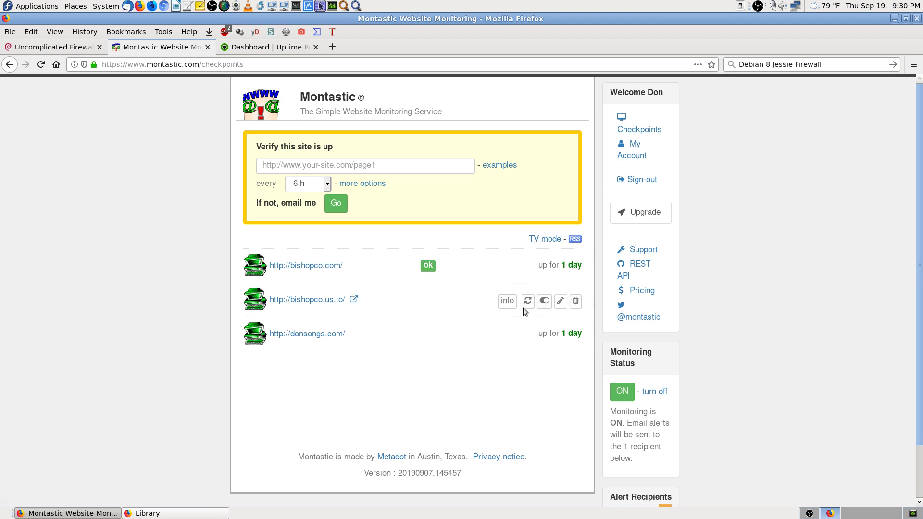
click(528, 301)
click(527, 336)
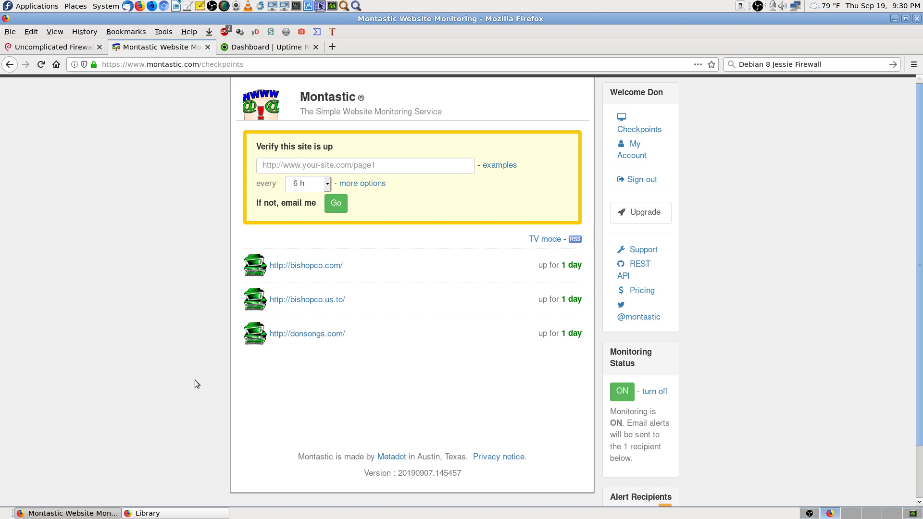
click(284, 50)
click(182, 51)
click(332, 47)
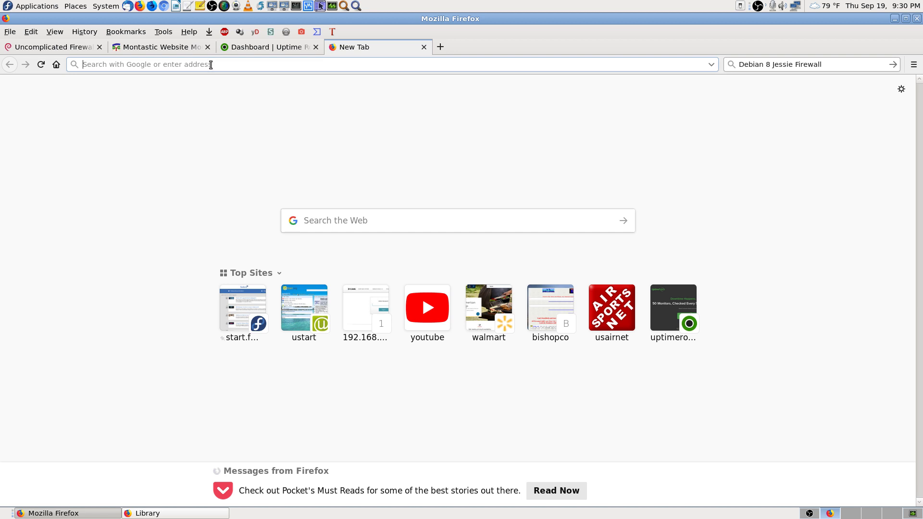
Step: Load donsongs.com in the new tab
text(donsongs.com/)
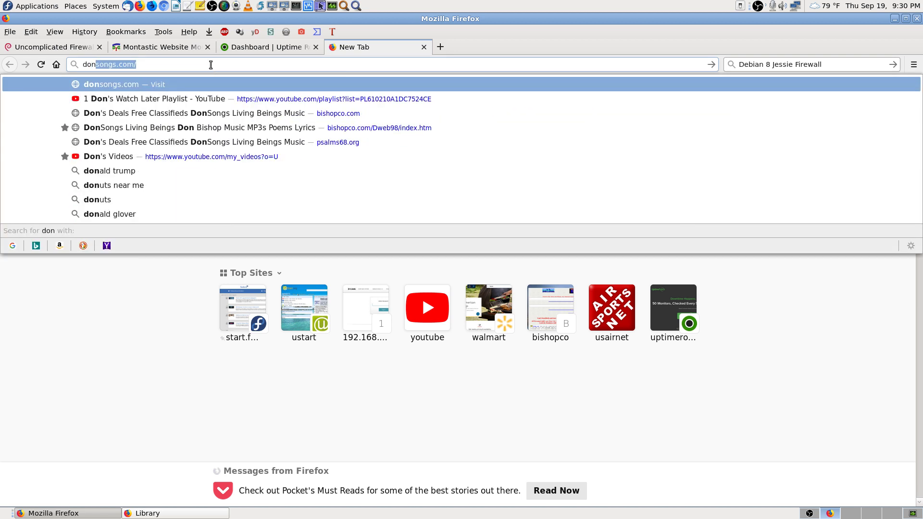
key(Down)
key(Down)
key(Return)
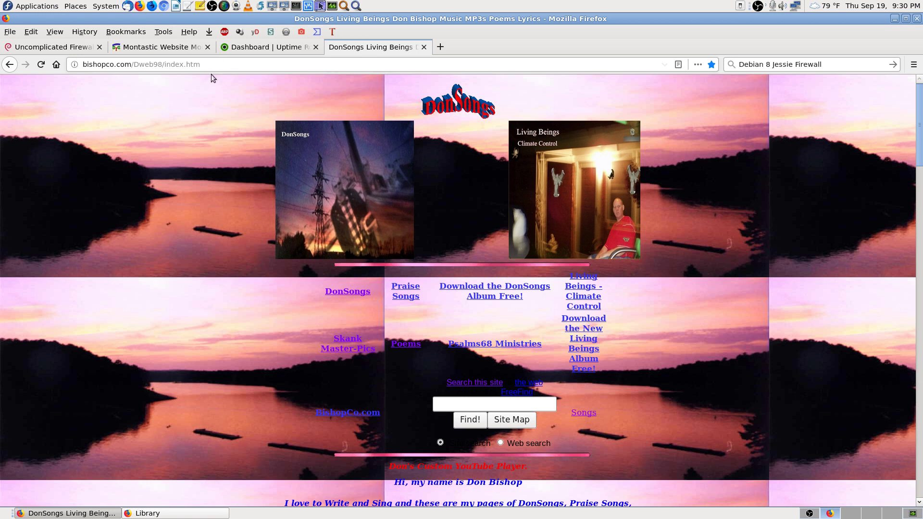
Step: Load bishopco.com, going back once after a mistyped address
click(239, 67)
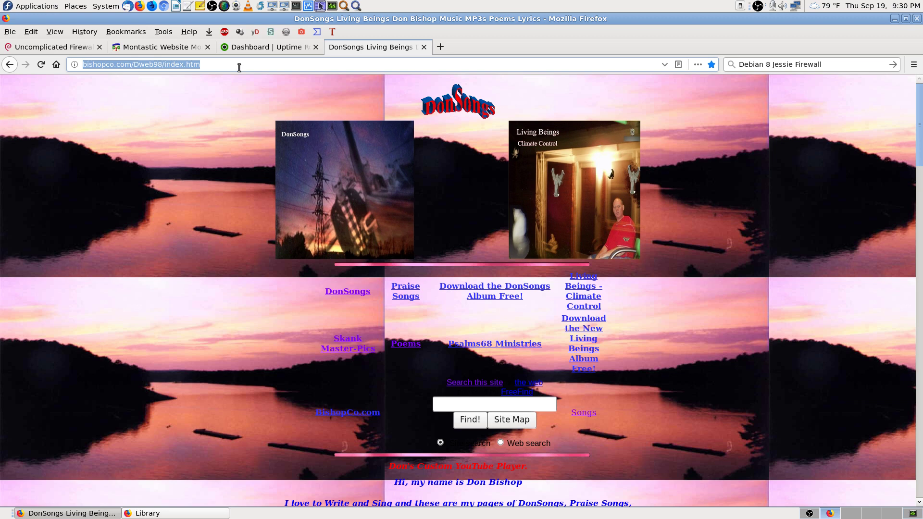
text(biah)
key(Return)
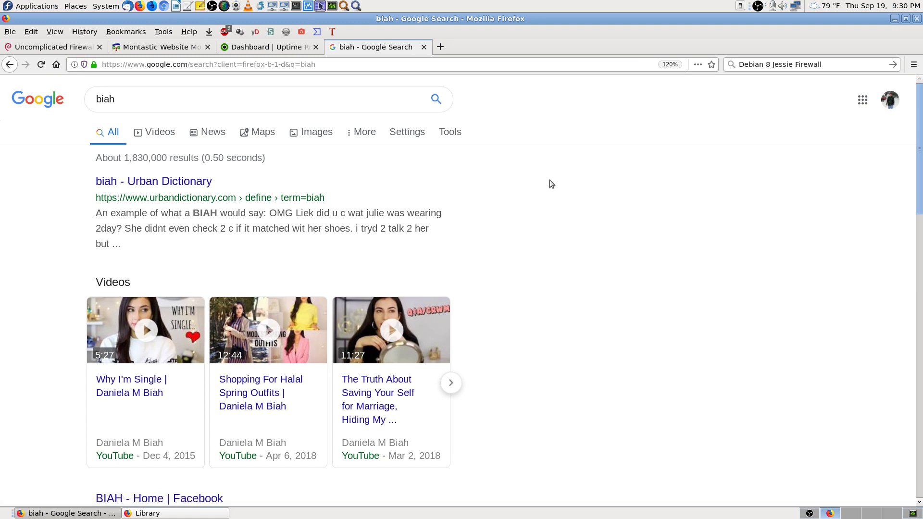
key(alt+Left)
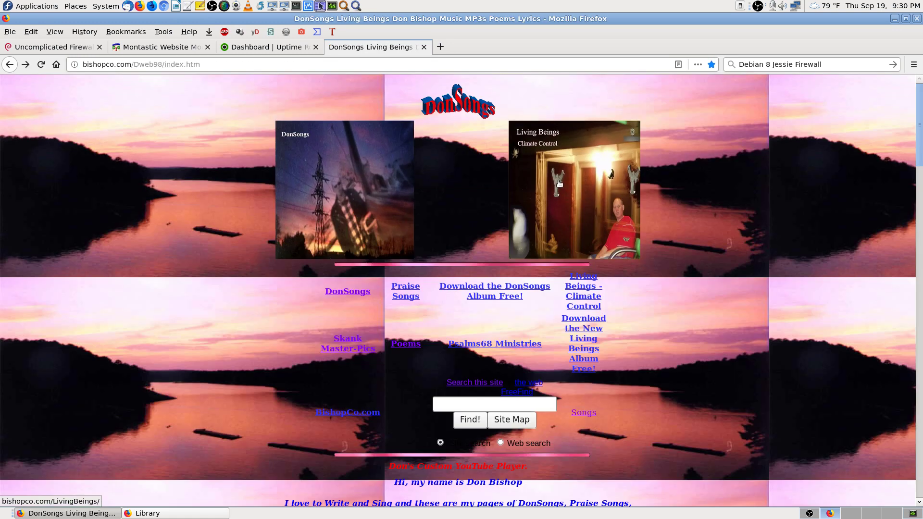
click(233, 61)
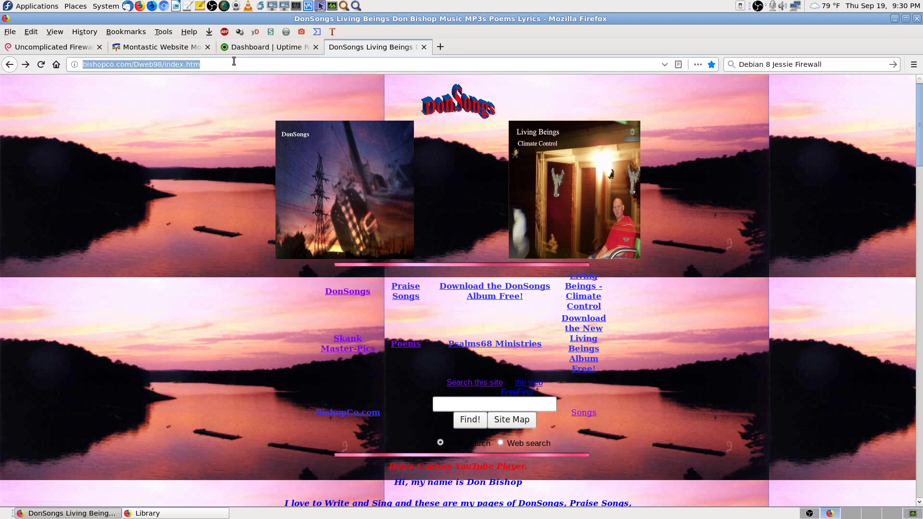
text(bishopco.com)
key(Return)
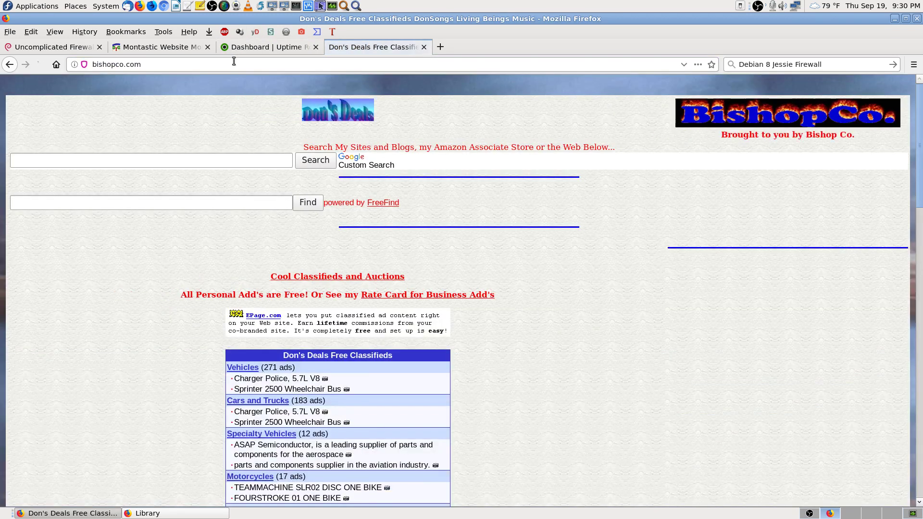
Step: Load psalms68.org, then close the test tab
click(233, 61)
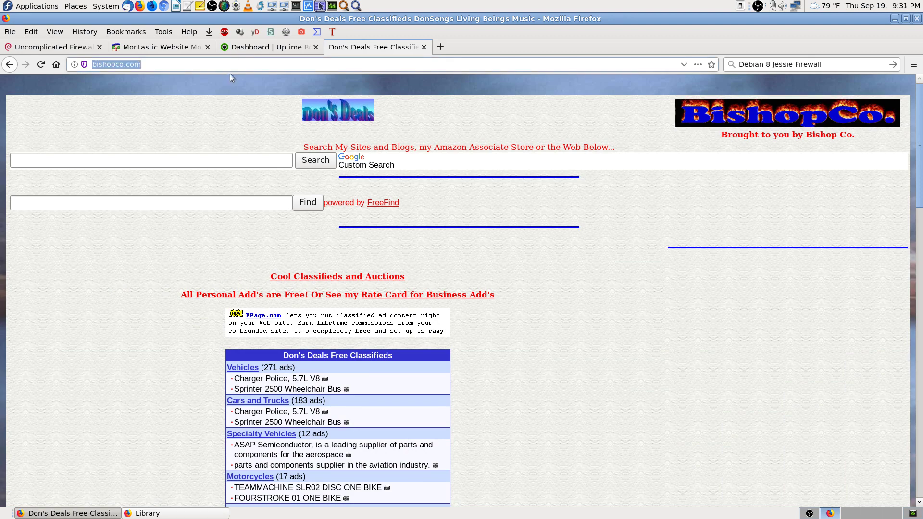
text(psalms68.org/)
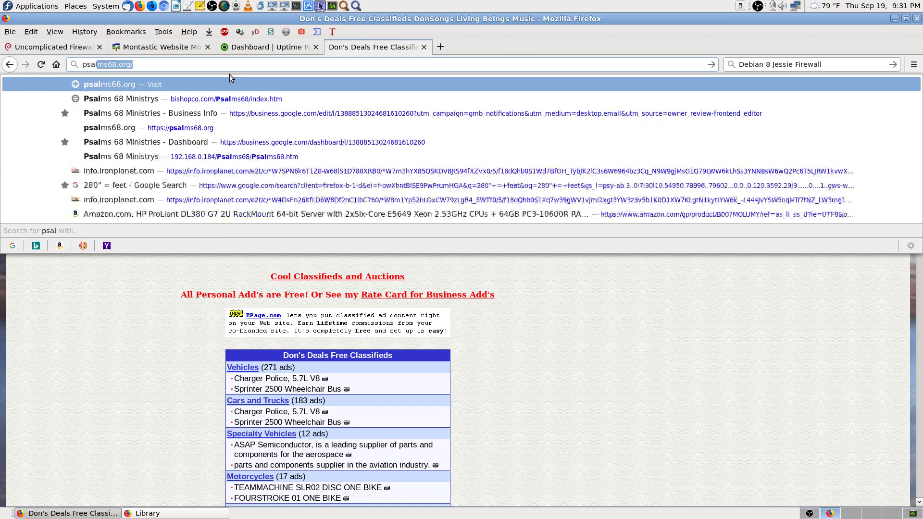
key(Return)
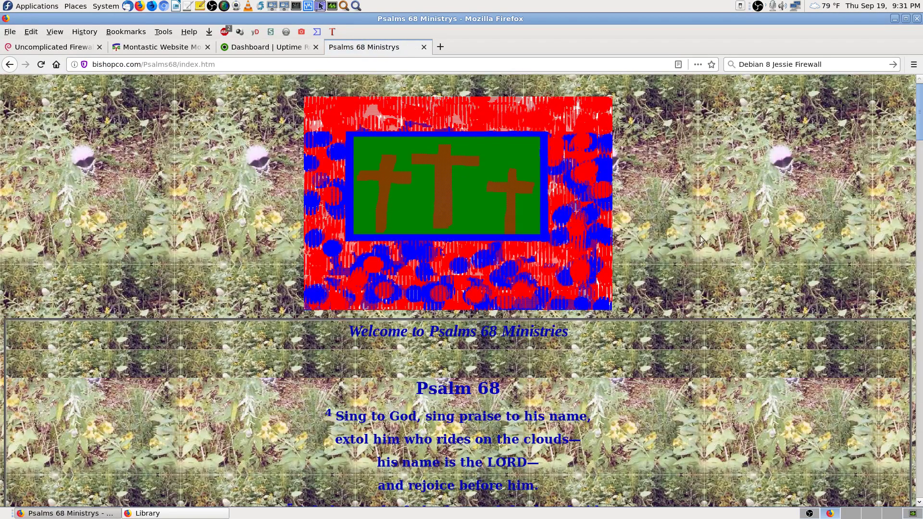
click(423, 47)
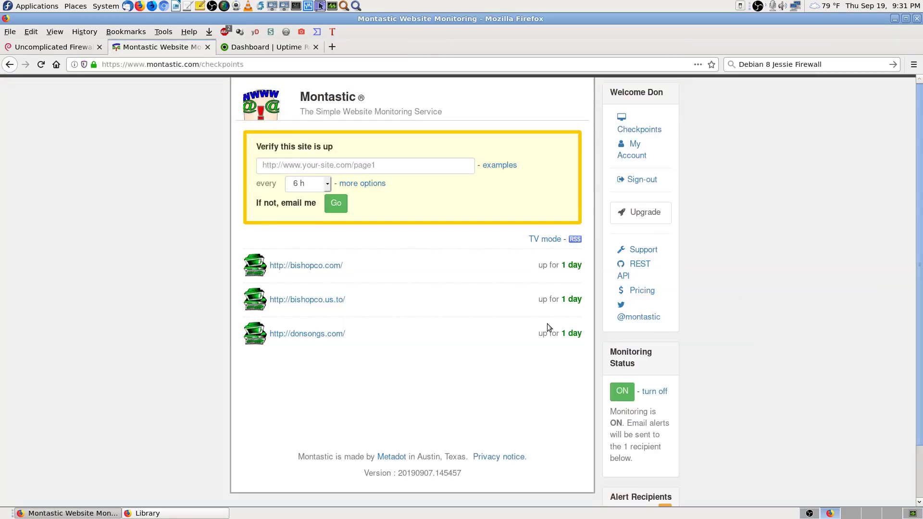
Step: Look over the UptimeRobot, Montastic and Uncomplicated Firewall wiki tabs, then switch to an empty workspace
click(265, 47)
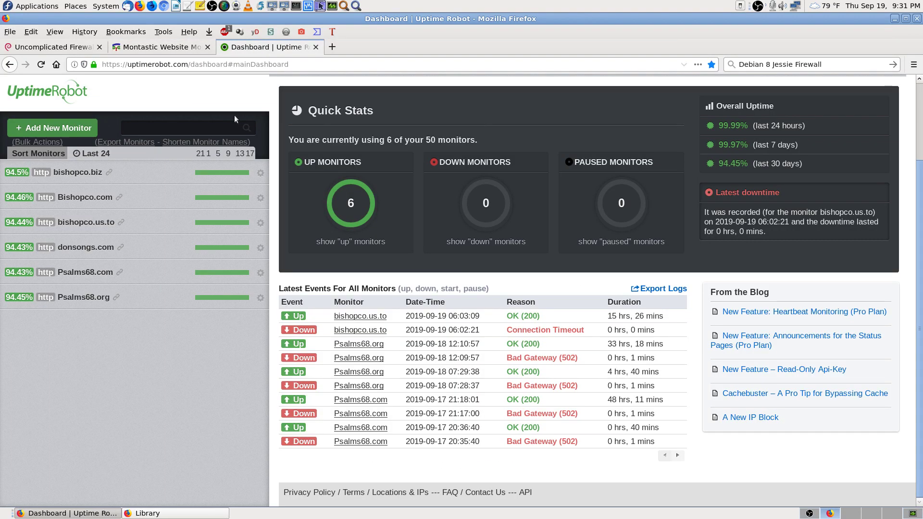
click(158, 47)
click(41, 48)
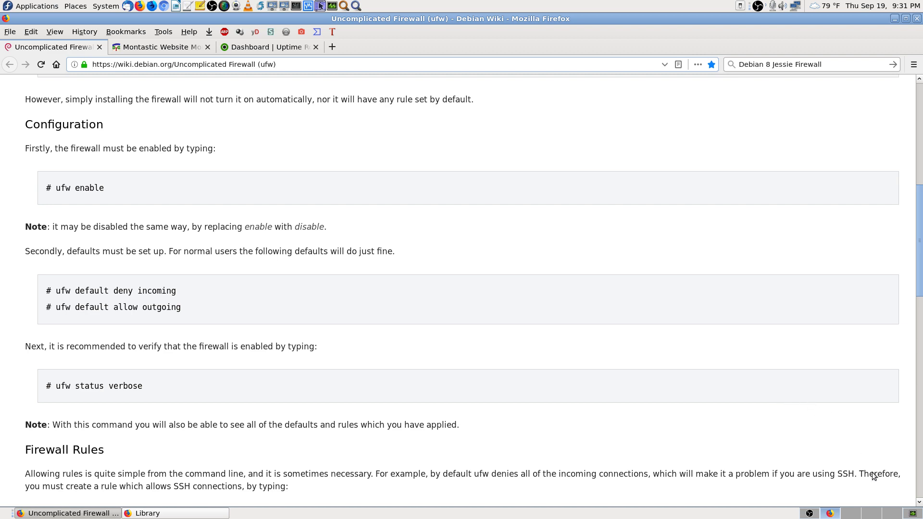
click(892, 513)
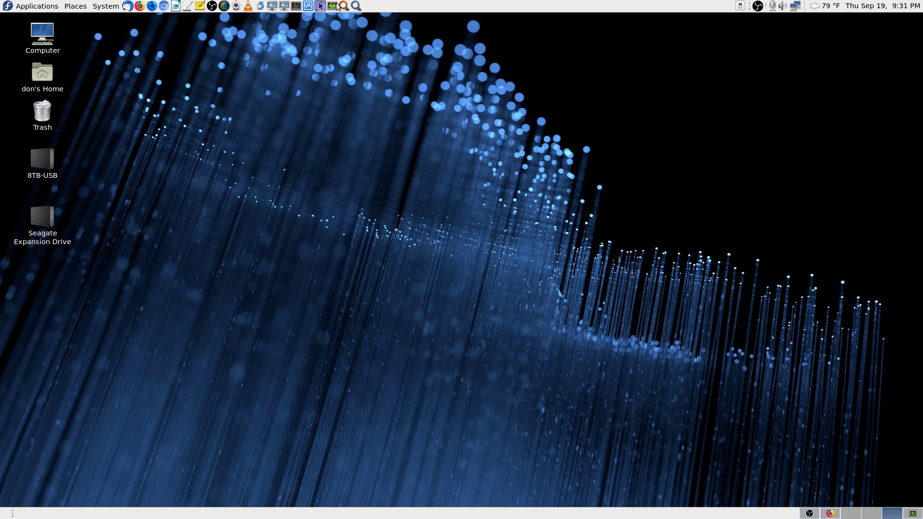
Step: Connect Remote Desktop Viewer to 192.168.0.184 with the VNC password, scaled to fit the viewer
click(319, 5)
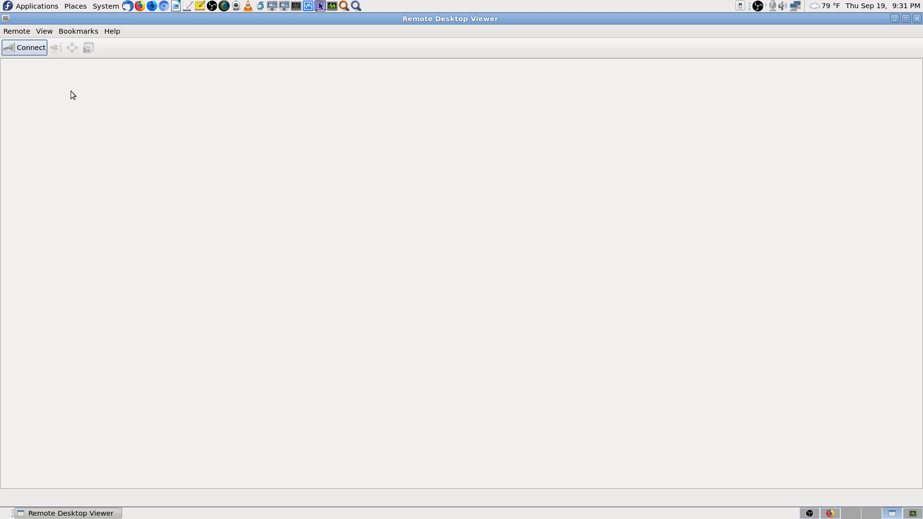
click(45, 55)
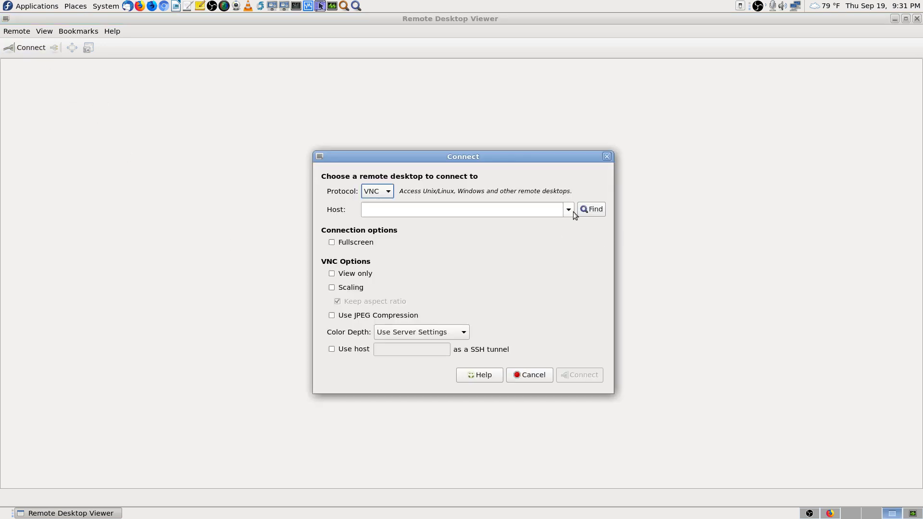
click(569, 213)
click(520, 232)
click(582, 375)
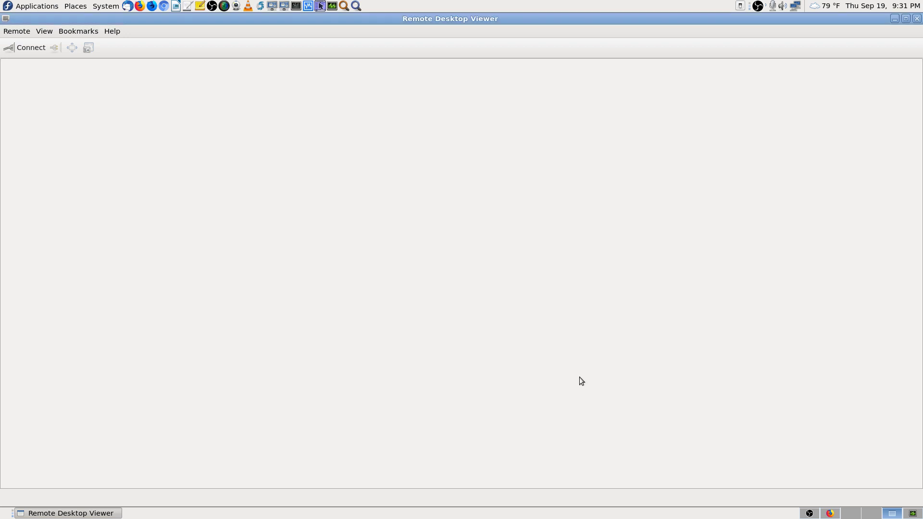
text(••)
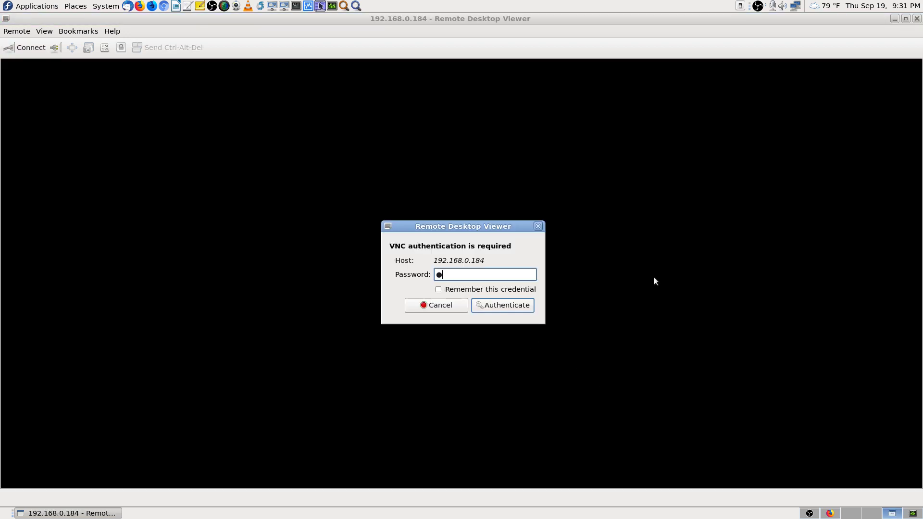
text(•••••)
key(Return)
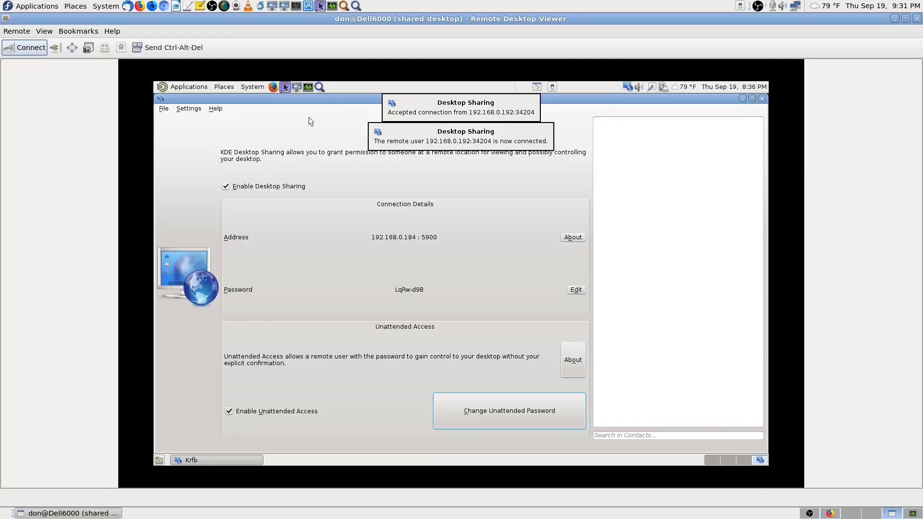
click(105, 47)
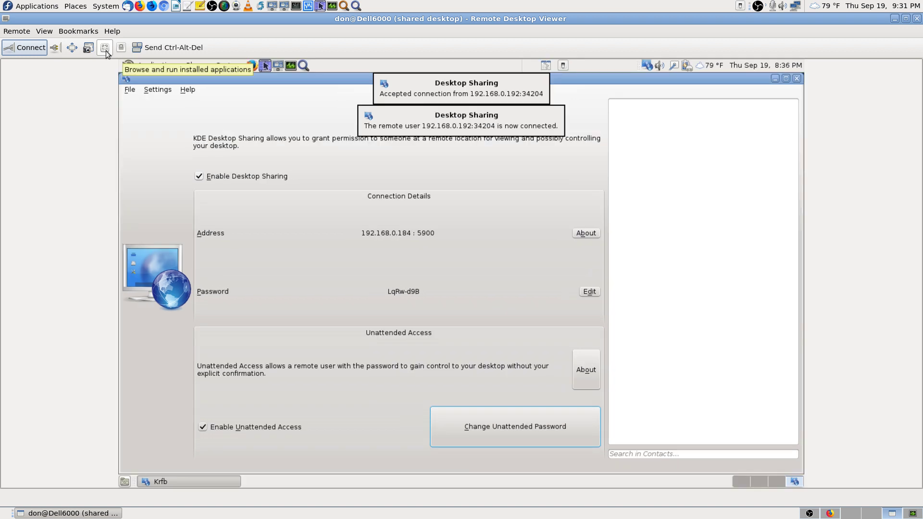
click(831, 513)
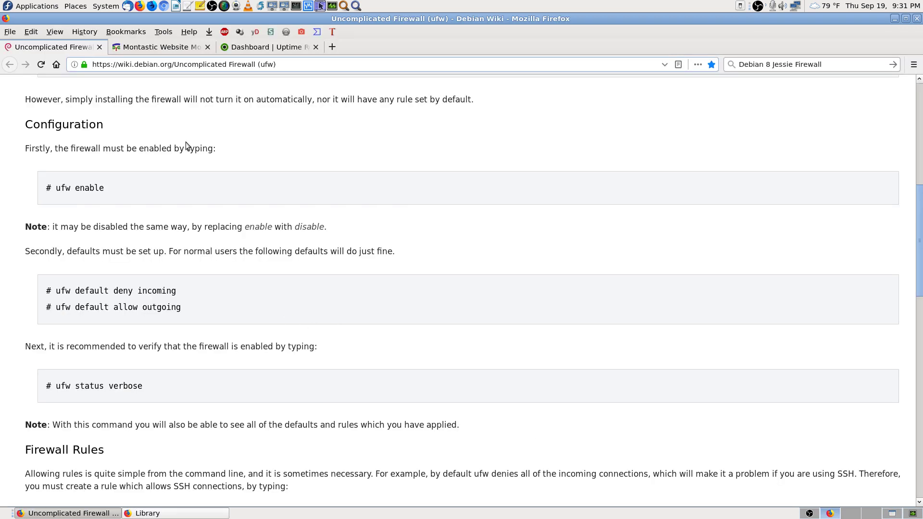
Step: Copy the 'ufw enable' command from the wiki page and return to the remote session
drag(104, 186, 55, 187)
right_click(81, 187)
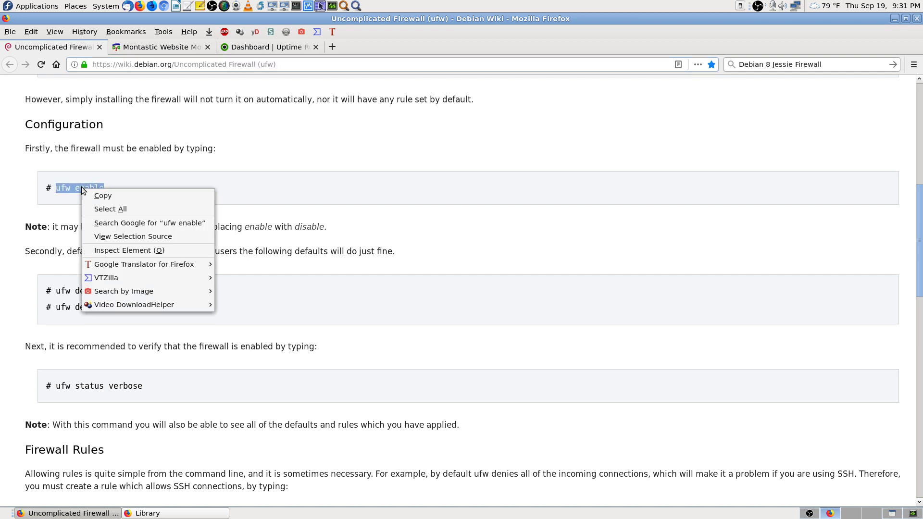
click(109, 196)
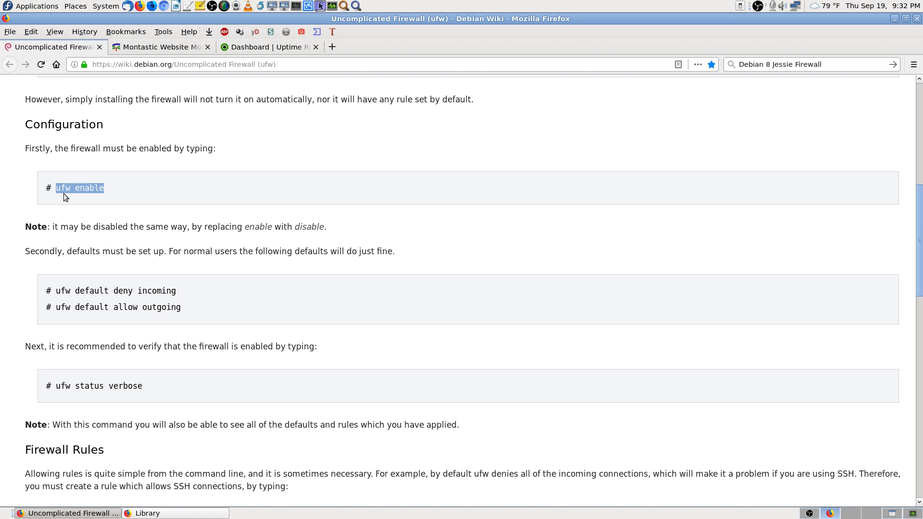
click(891, 513)
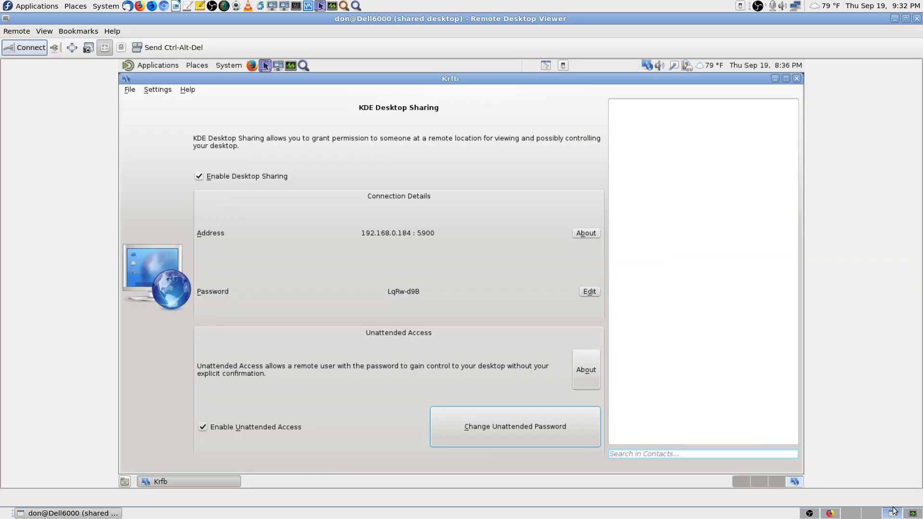
click(777, 481)
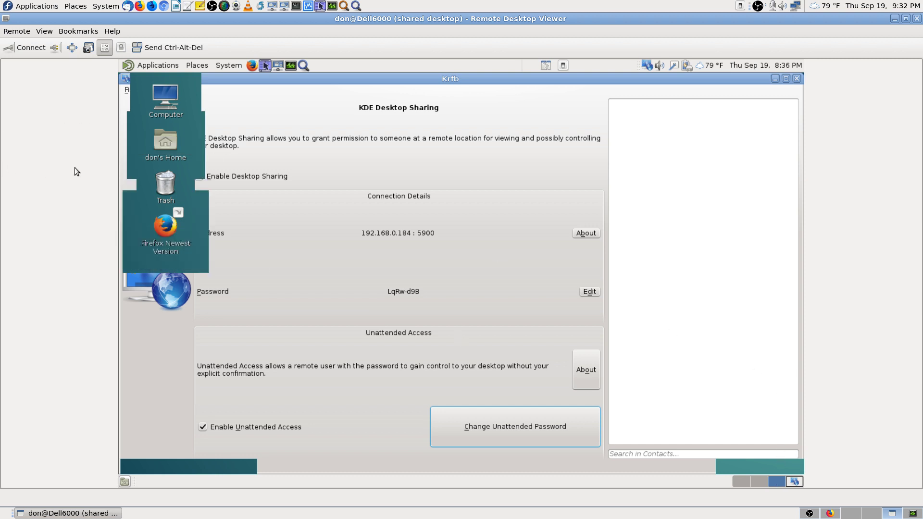
Step: Reconnect to 192.168.0.184 with the VNC password and scale the remote desktop to fit
click(54, 47)
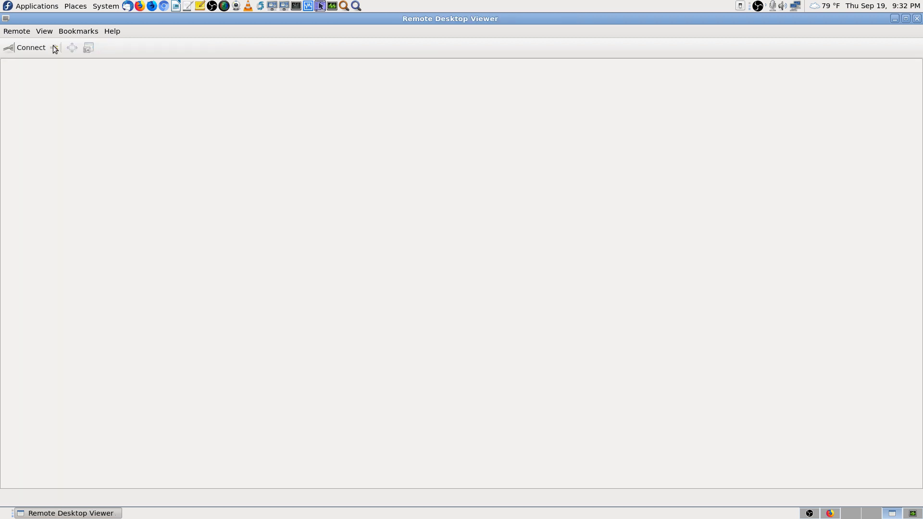
click(31, 48)
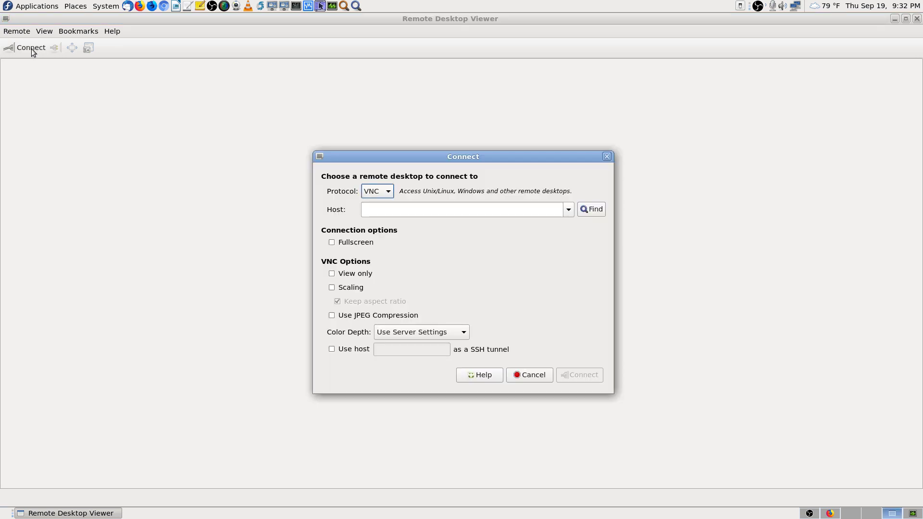
click(567, 210)
click(538, 233)
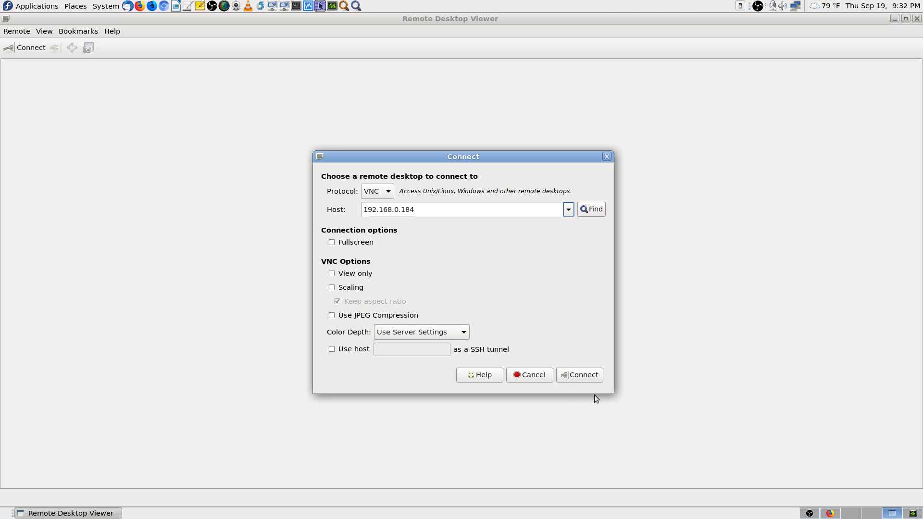
click(589, 374)
text(****)
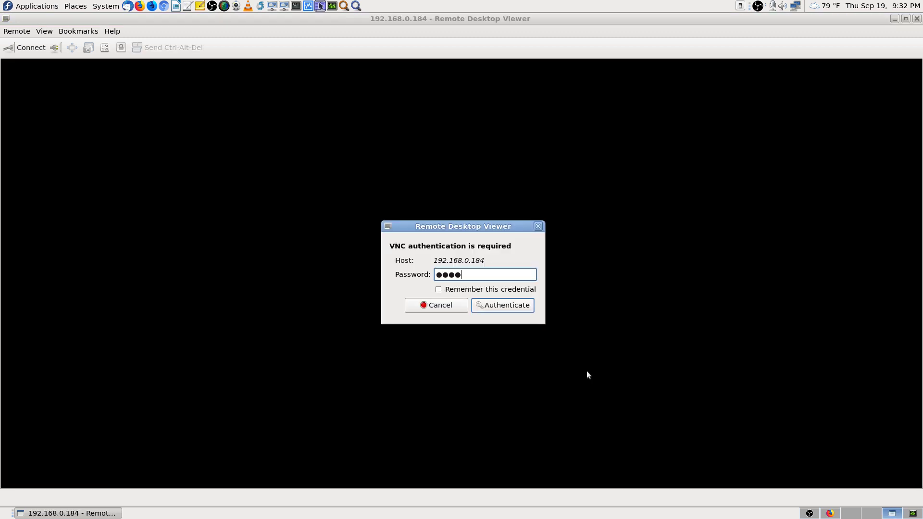
text(***)
key(Return)
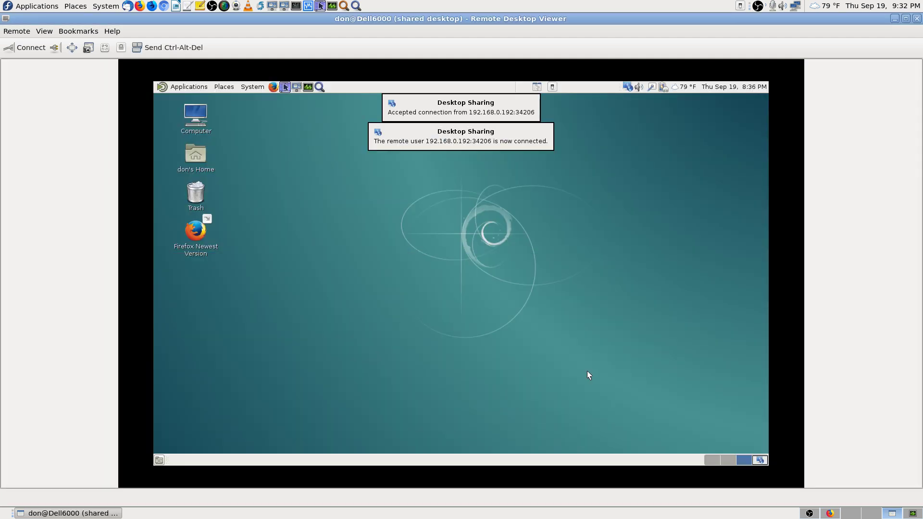
click(105, 48)
click(795, 483)
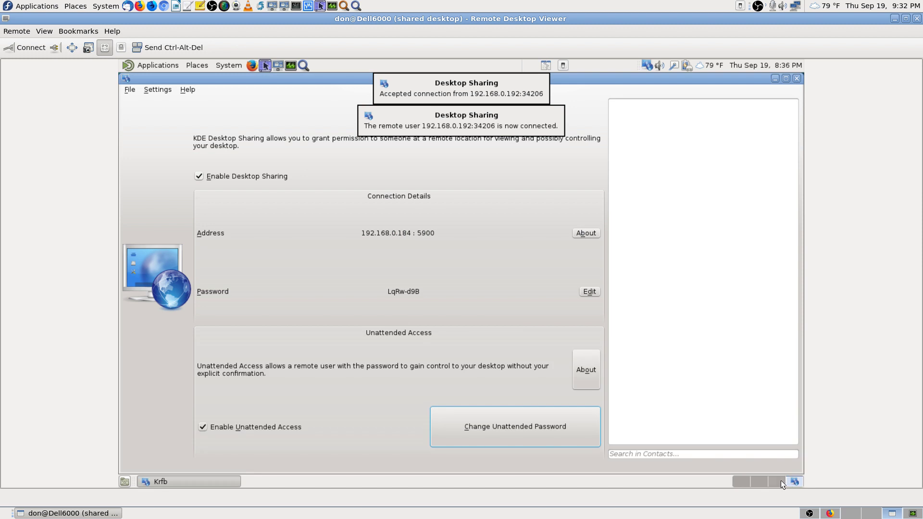
click(780, 480)
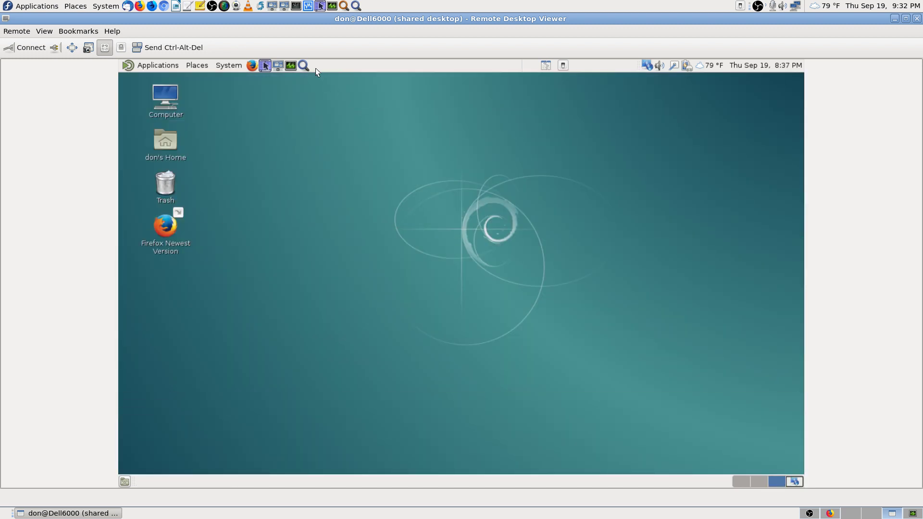
Step: Launch a maximized Root Terminal on the remote desktop, entering the administrative password
click(155, 66)
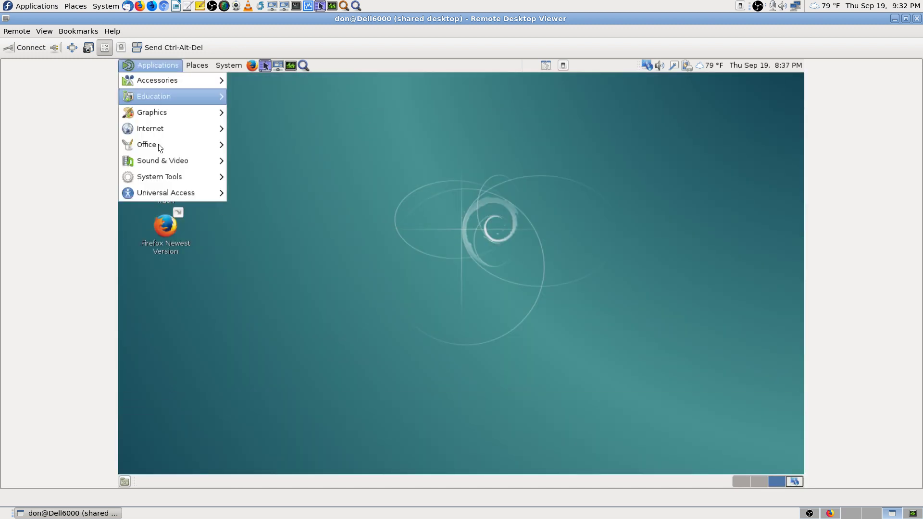
mouse_move(161, 177)
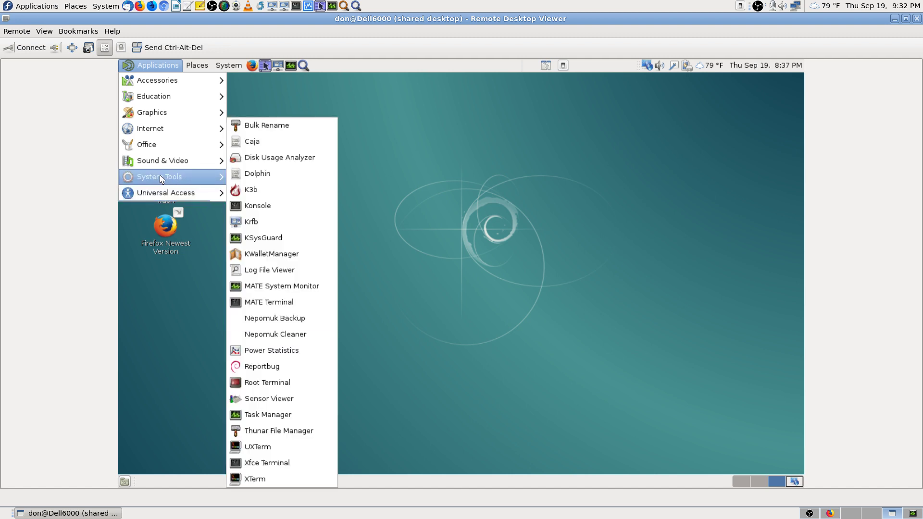
click(282, 383)
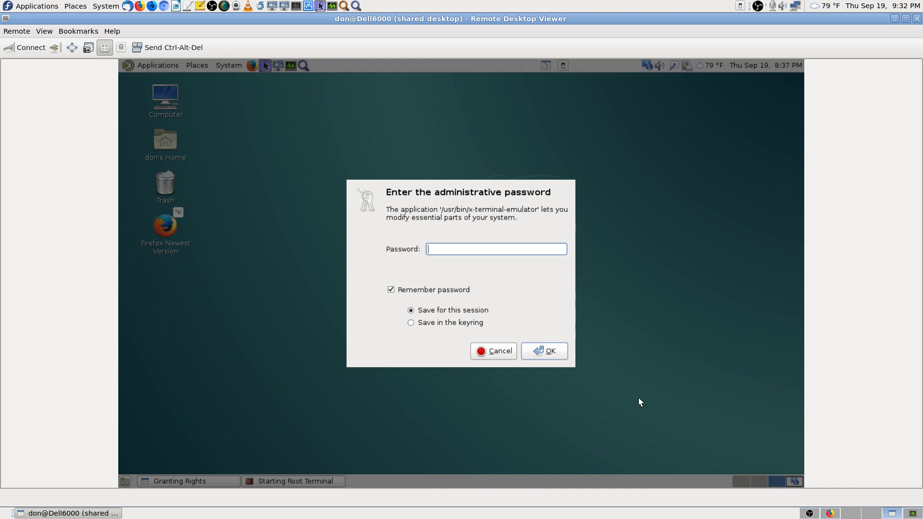
text(************)
key(Return)
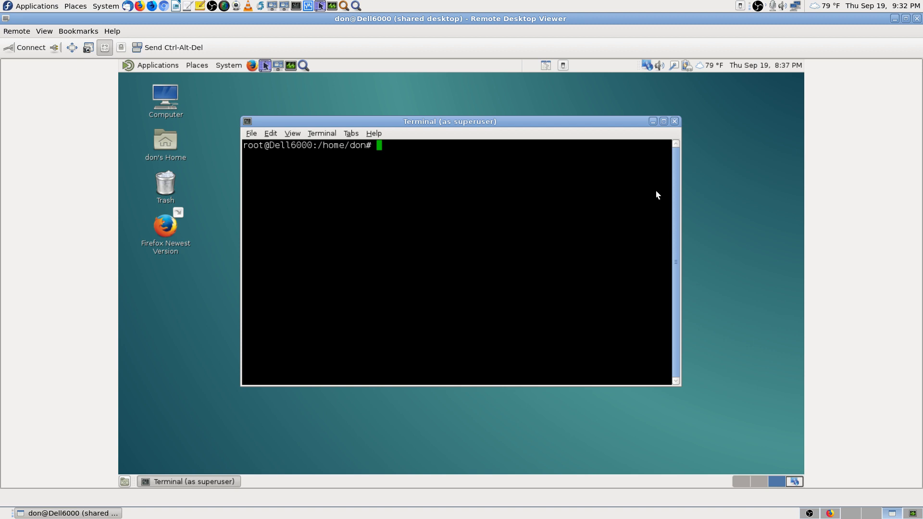
click(663, 121)
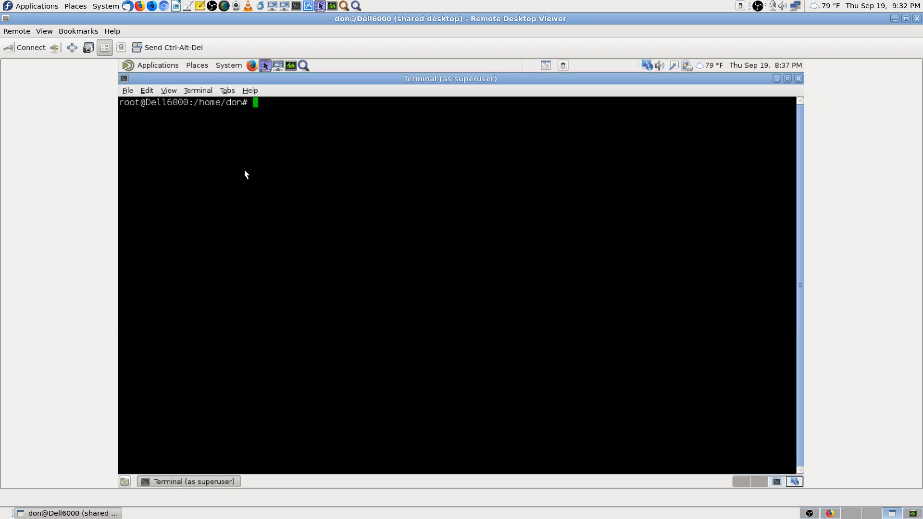
Step: Paste and run 'ufw enable' in the remote root terminal, then bring Firefox back
right_click(274, 137)
click(320, 187)
key(Return)
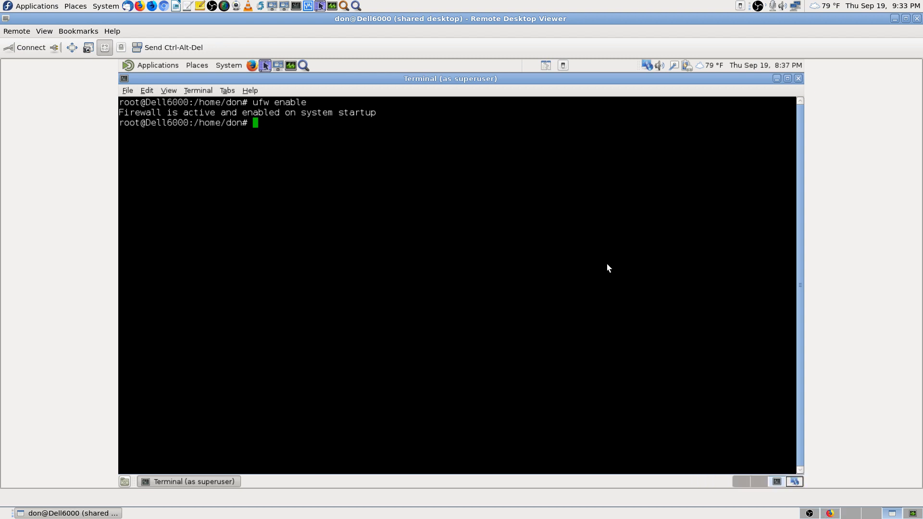
click(832, 514)
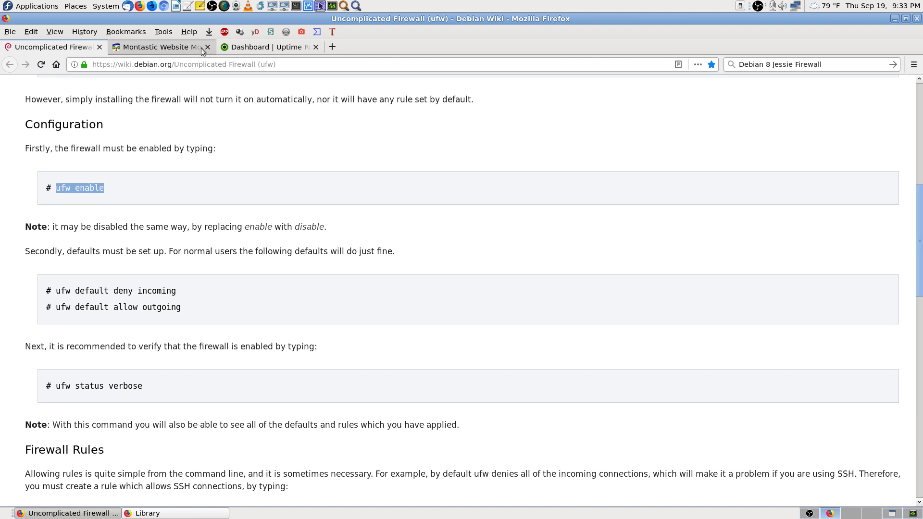
Step: Trigger immediate Montastic checks for bishopco.com, bishopco.us.to and donsongs.com
click(245, 48)
click(185, 50)
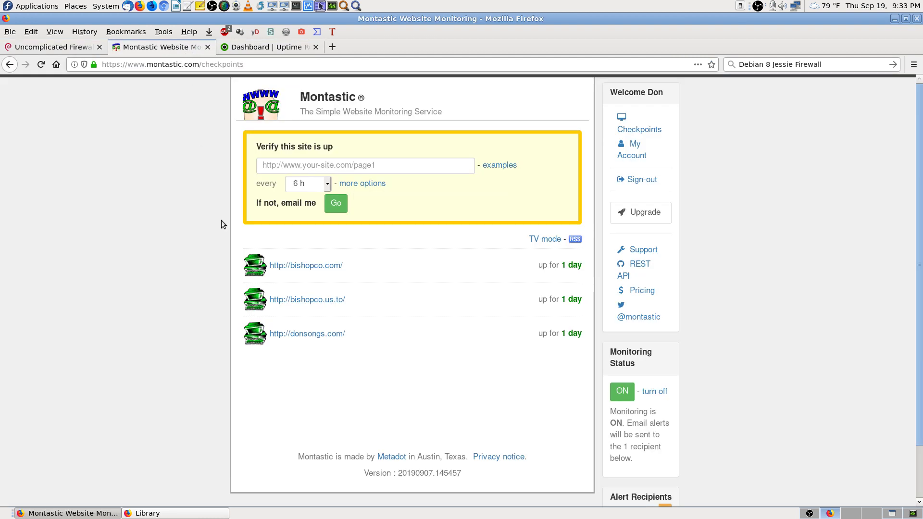
click(528, 268)
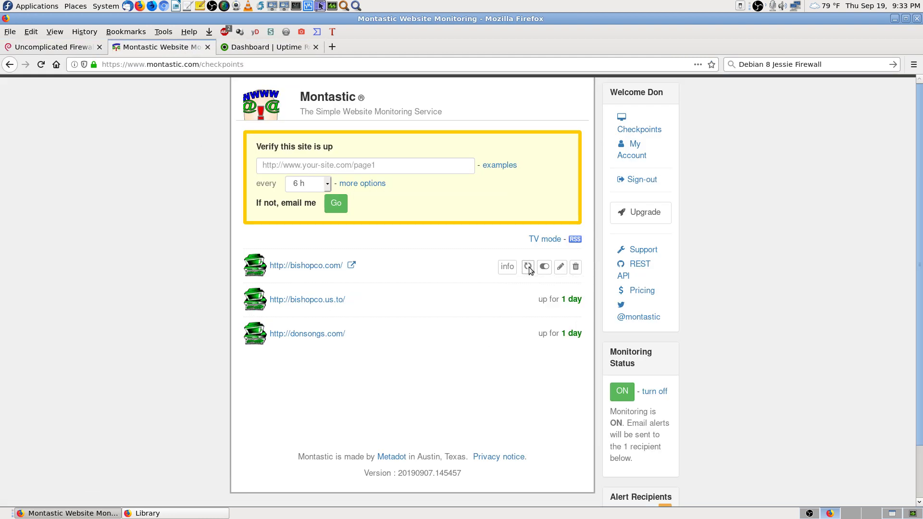
mouse_move(528, 303)
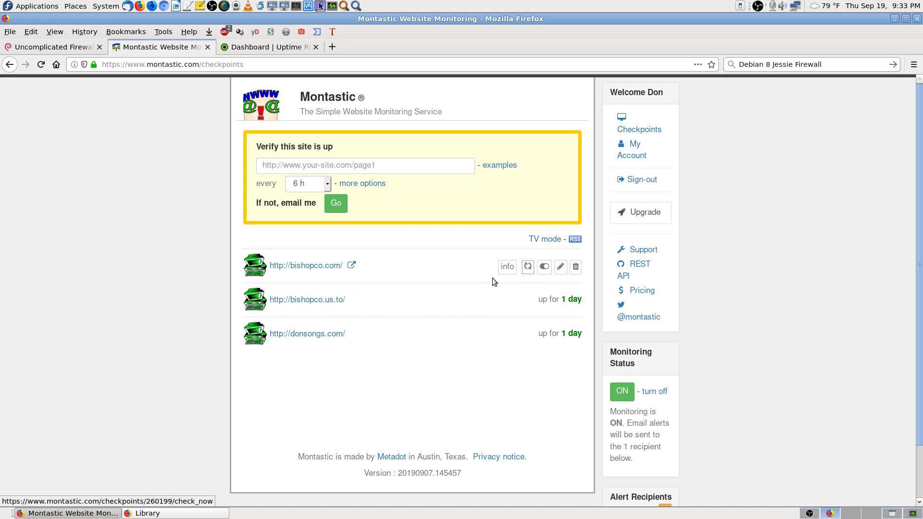
mouse_move(478, 321)
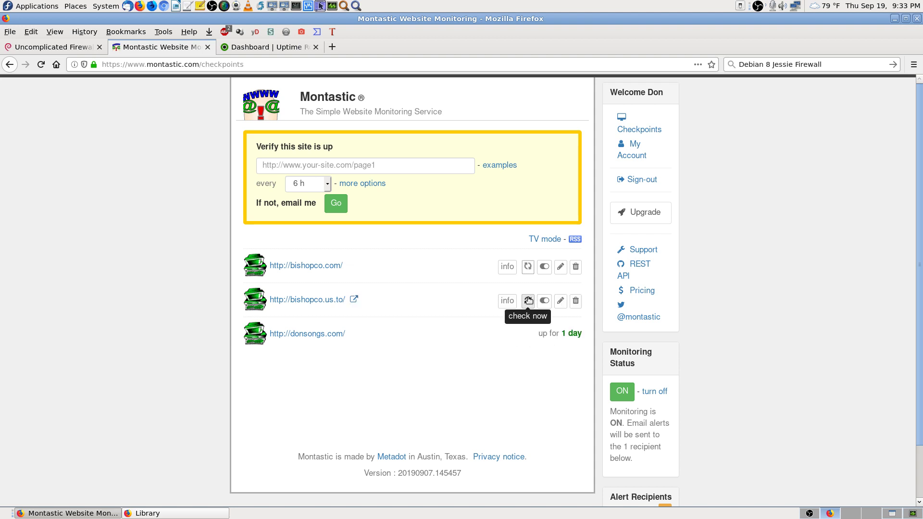
click(528, 301)
mouse_move(528, 358)
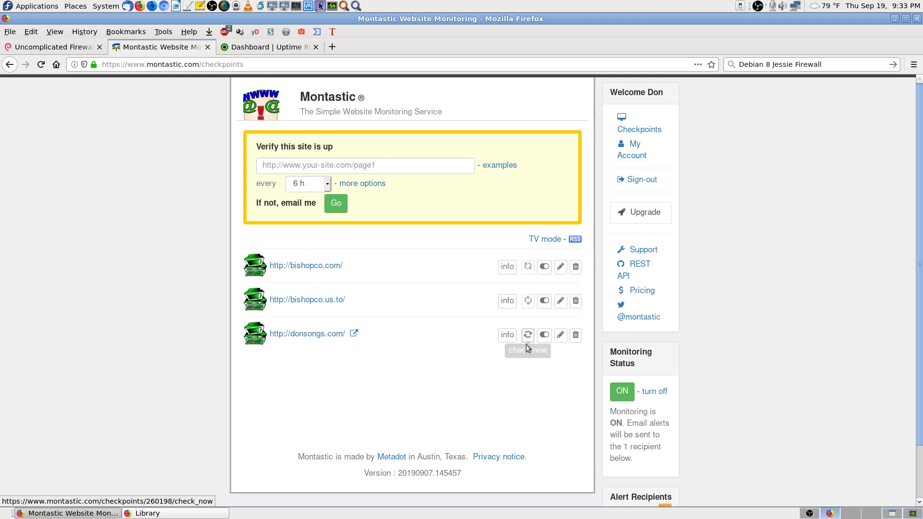
click(527, 342)
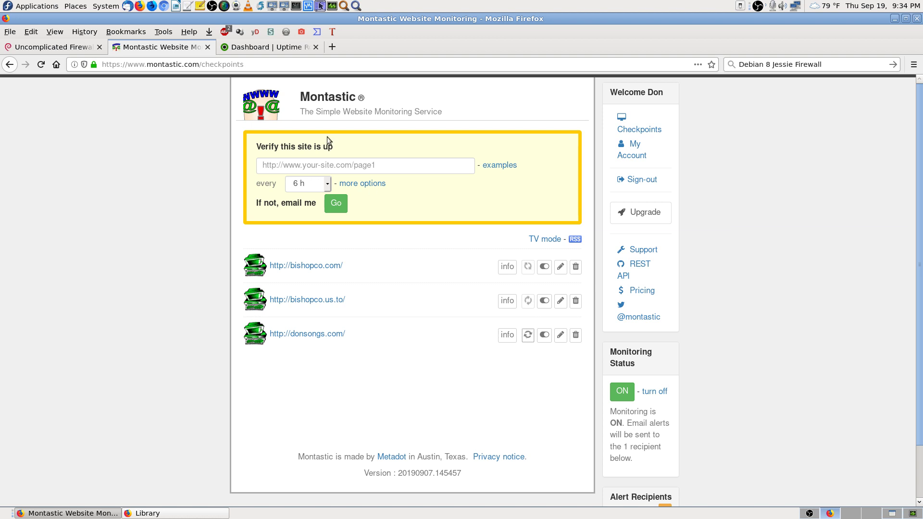
Step: Reload UptimeRobot to see all 6 monitors up, then return to Montastic and open a new tab
click(284, 50)
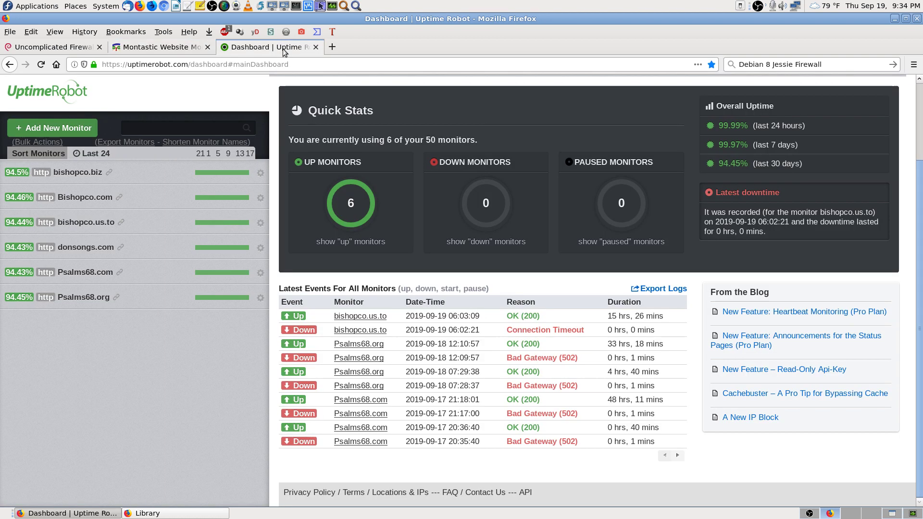
click(46, 66)
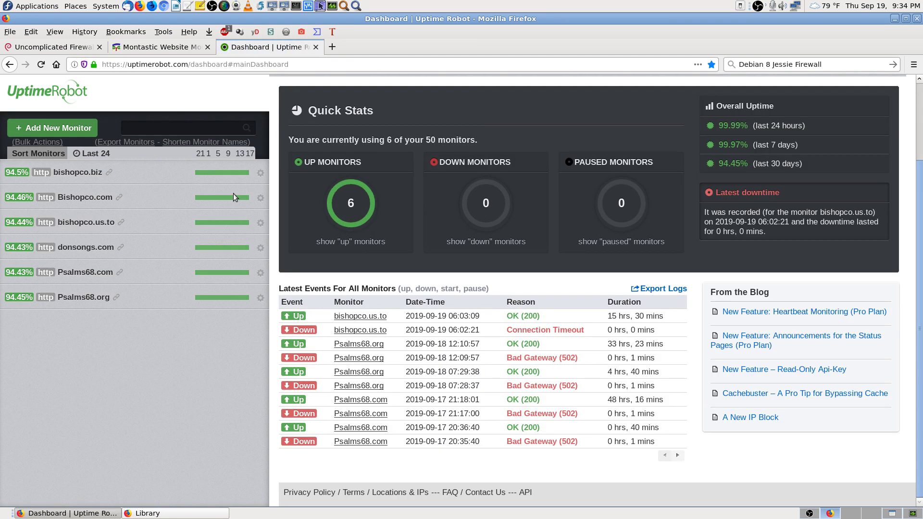
click(169, 48)
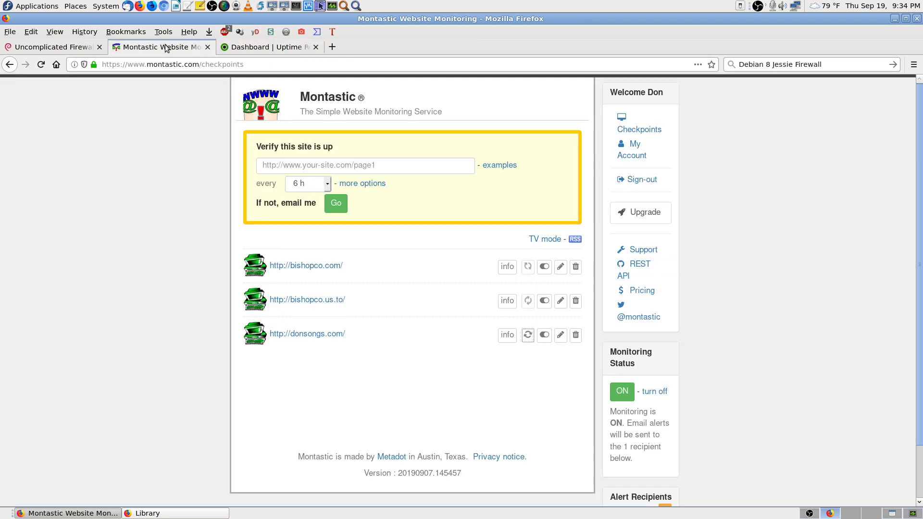
click(332, 46)
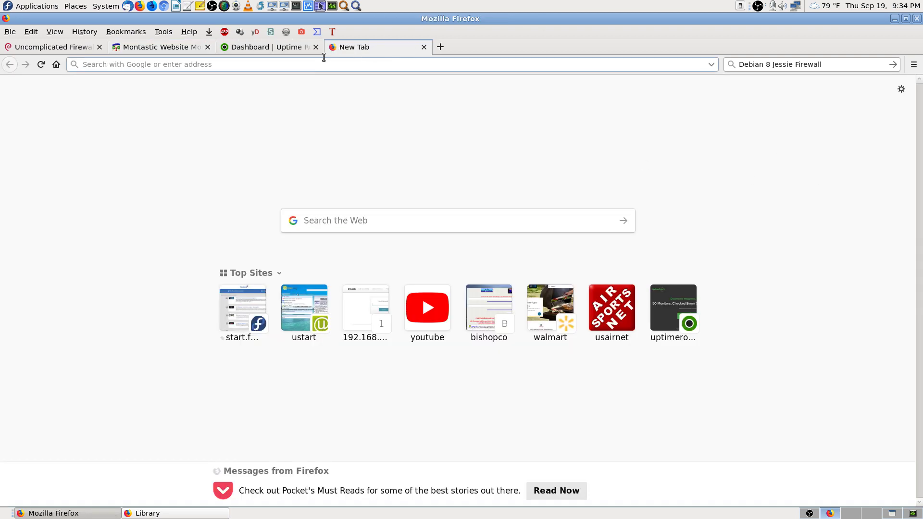
Step: Try loading donsongs.com and bishopco.com with the firewall enabled
click(272, 65)
text(donsongs.com/)
key(Return)
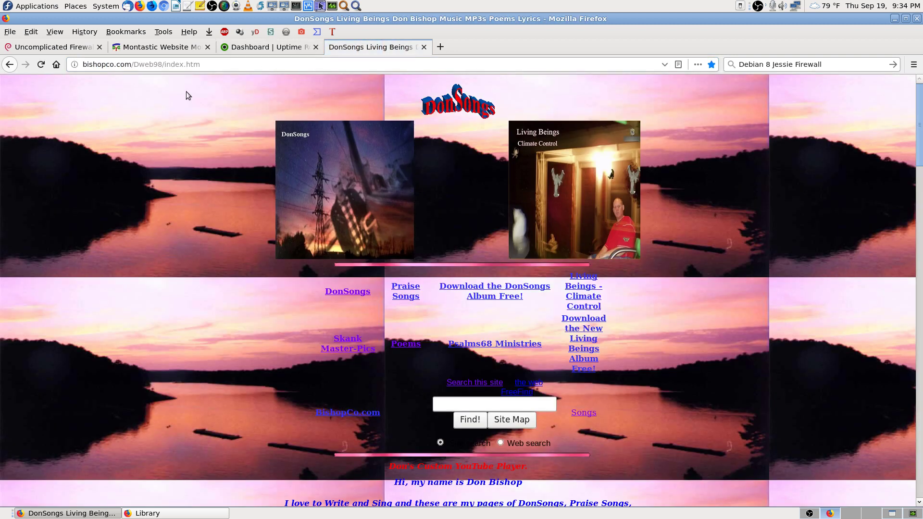
click(40, 68)
click(232, 66)
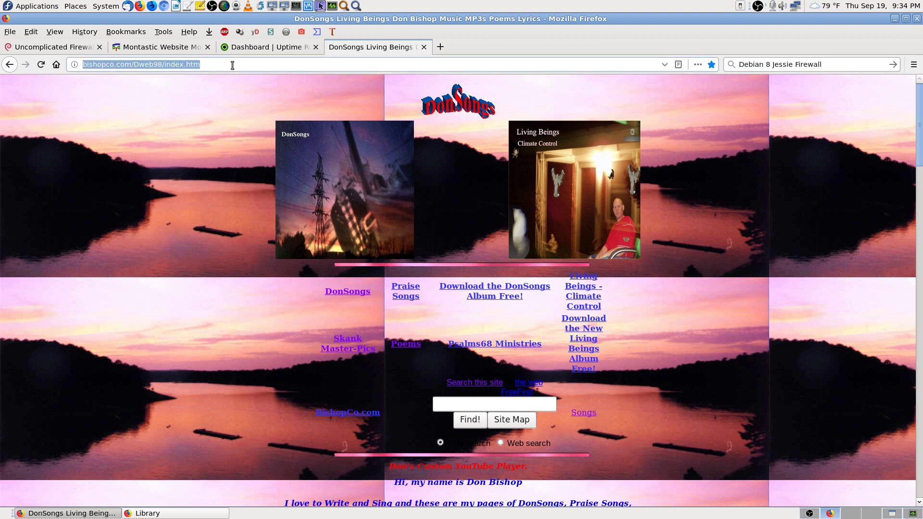
text(bishopco.com/)
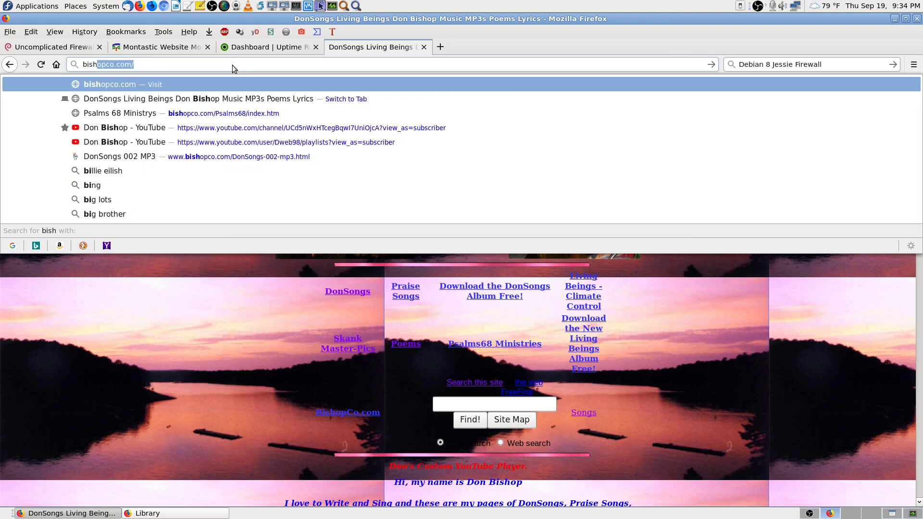
key(Return)
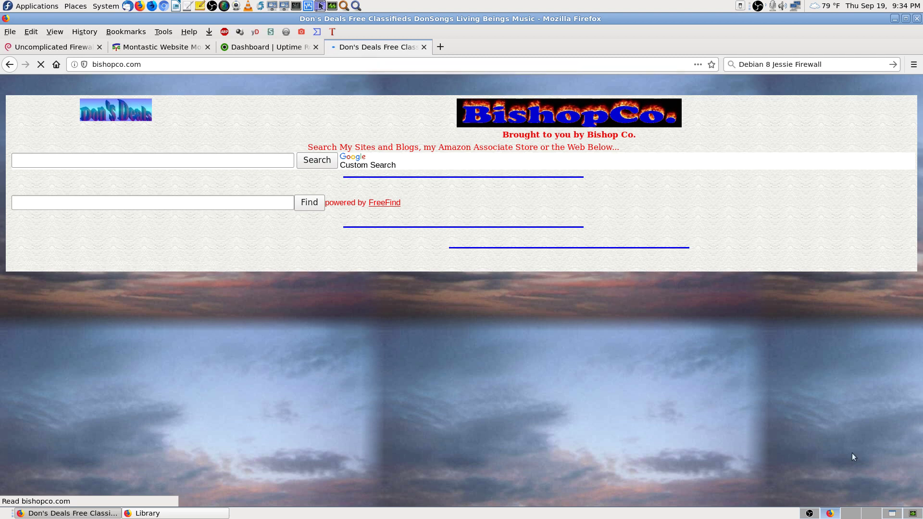
Step: Review Montastic's checkpoints, now reporting all three sites down, and glance at the remote terminal
click(183, 47)
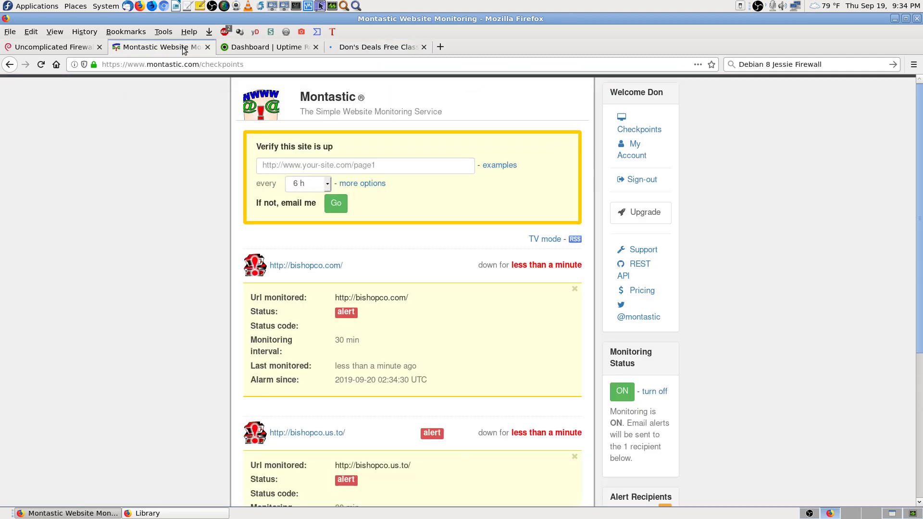
scroll(187, 252, down, 3)
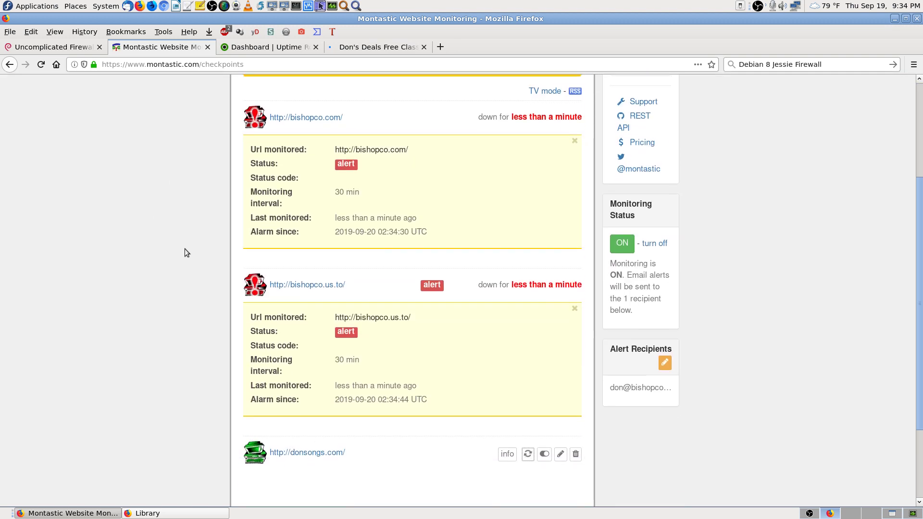
scroll(185, 249, down, 2)
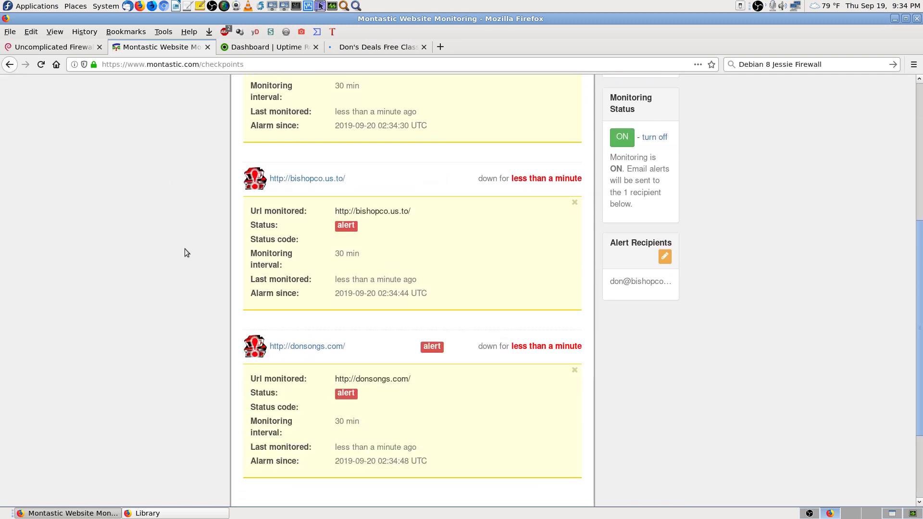
scroll(185, 249, up, 3)
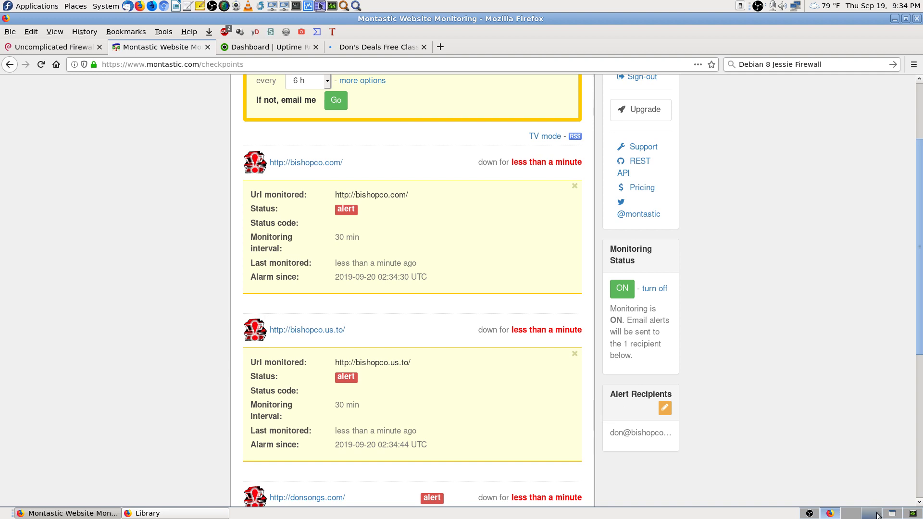
click(891, 514)
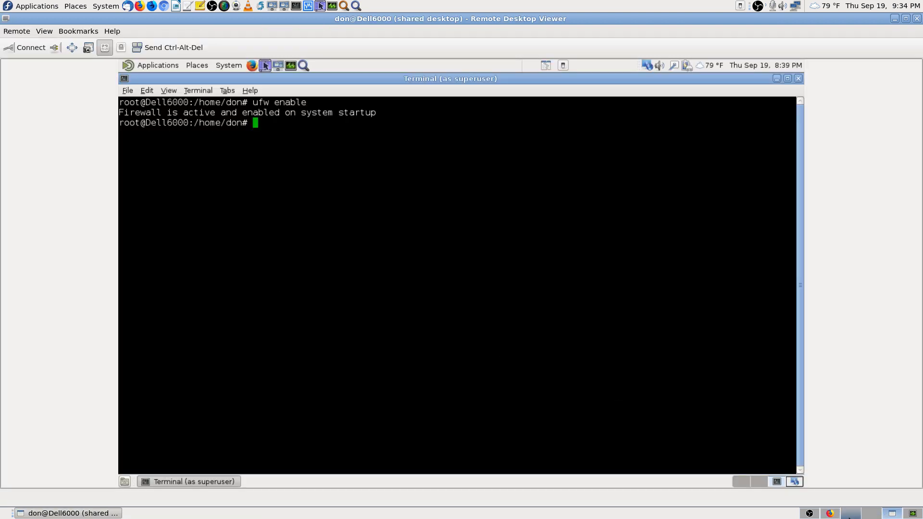
click(832, 514)
Step: Copy the word 'disable' from the Debian wiki ufw page
click(41, 46)
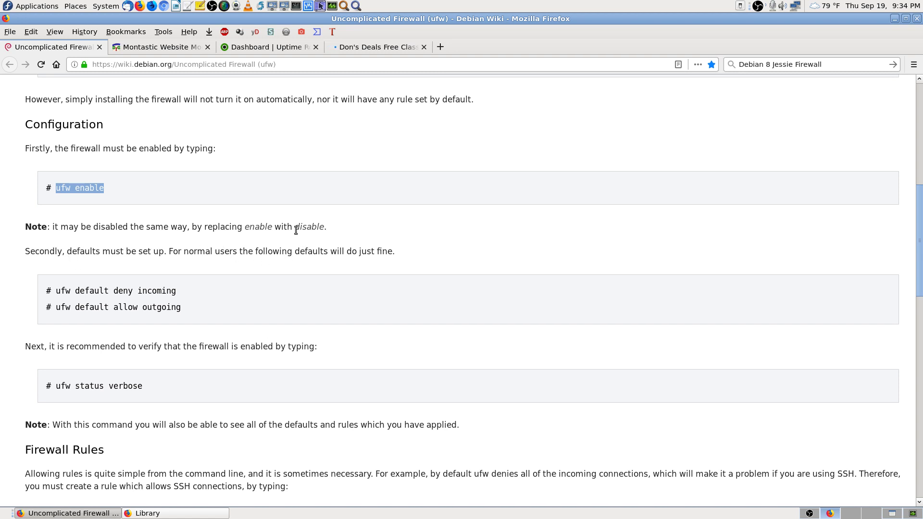
drag(294, 227, 322, 223)
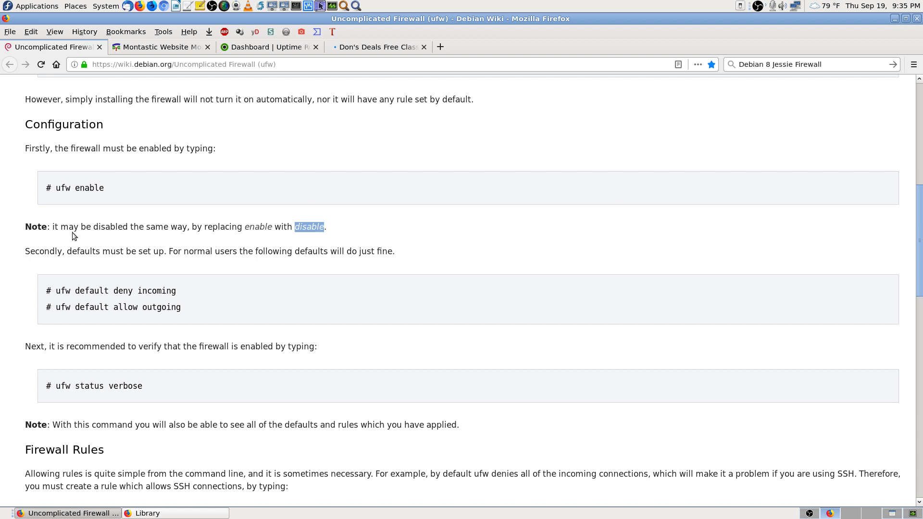
right_click(308, 227)
click(331, 235)
Step: Edit the recalled command into 'ufw disable' in the remote root terminal and run it
click(891, 512)
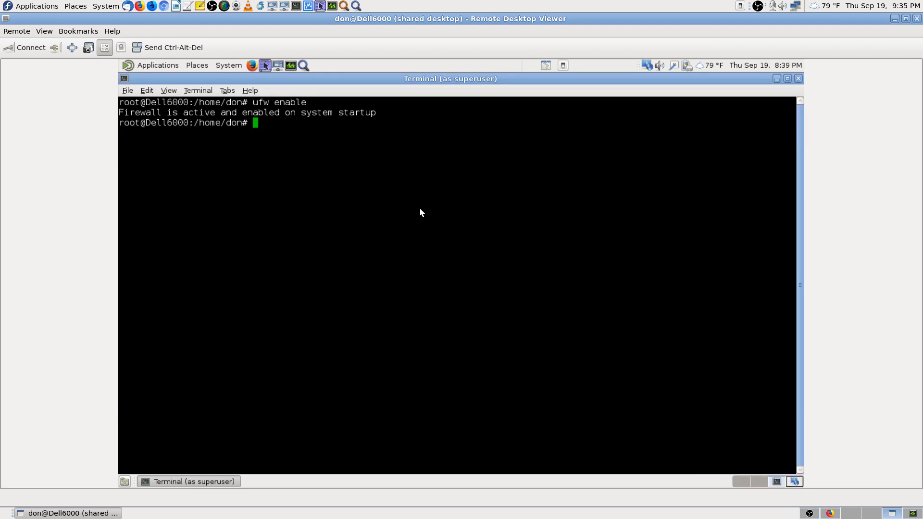
key(Up)
key(BackSpace)
key(BackSpace)
key(BackSpace)
key(BackSpace)
key(BackSpace)
key(BackSpace)
right_click(420, 209)
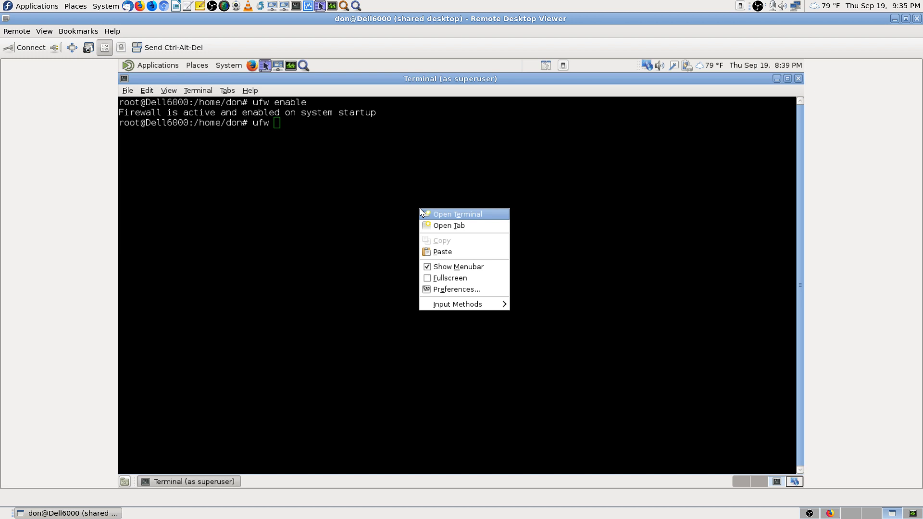
click(439, 249)
key(Left)
key(Left)
key(Left)
key(Left)
key(Left)
key(Left)
key(Left)
key(Left)
key(Left)
key(Left)
key(Left)
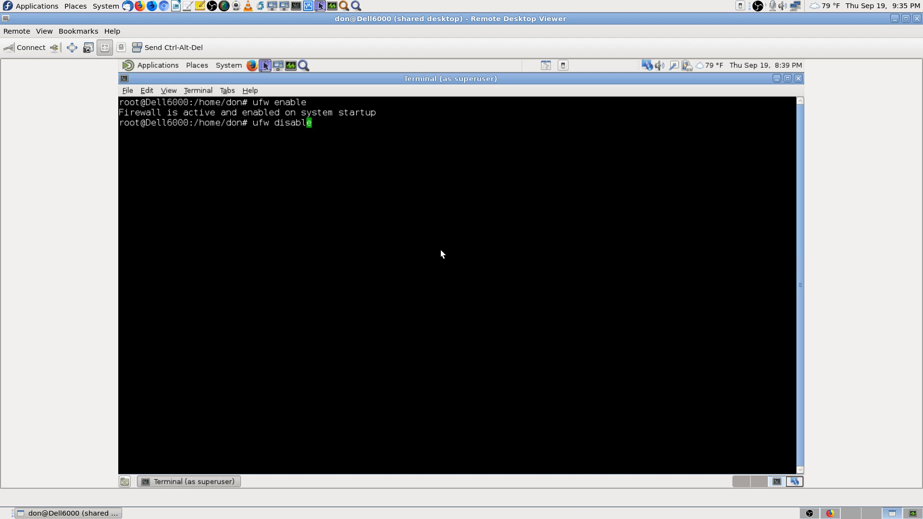
key(Right)
key(Right)
key(Right)
key(Right)
key(Right)
key(End)
key(Return)
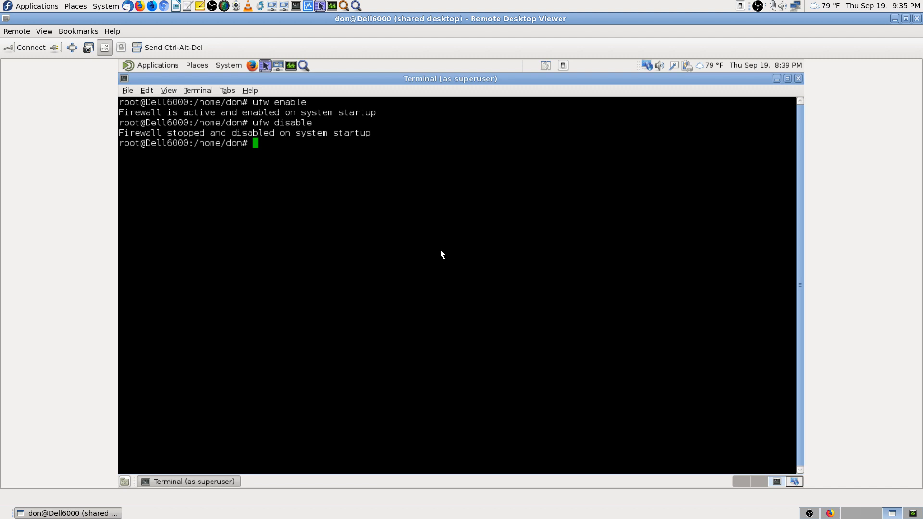
key(Print)
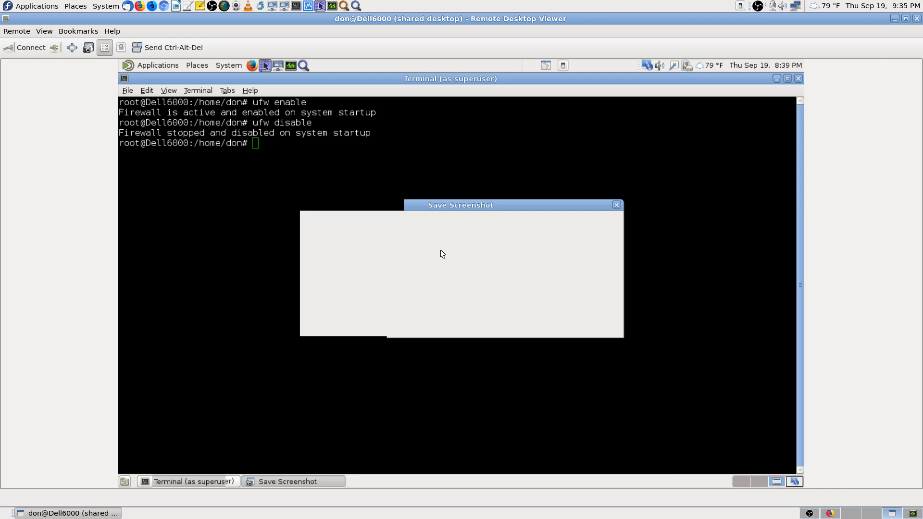
key(Escape)
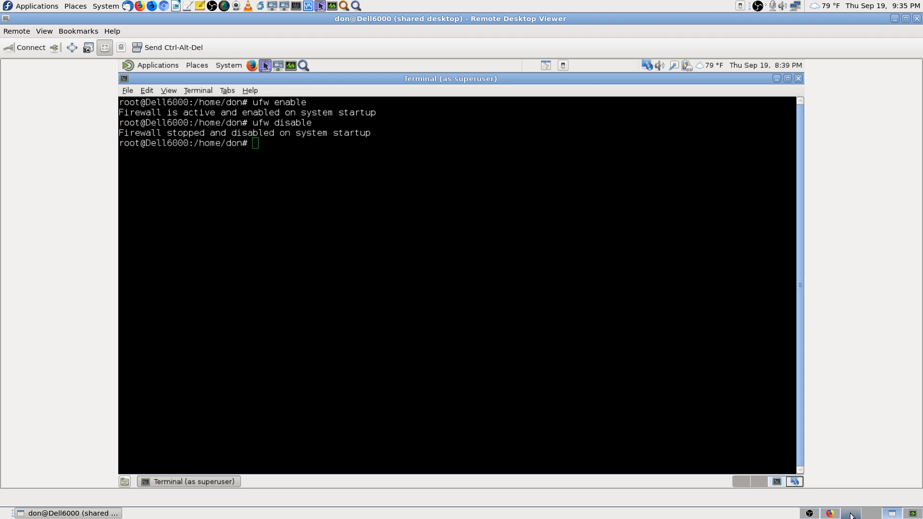
Step: View bishopco.com in the Don's Deals tab and reload the Uptime Robot dashboard
click(830, 513)
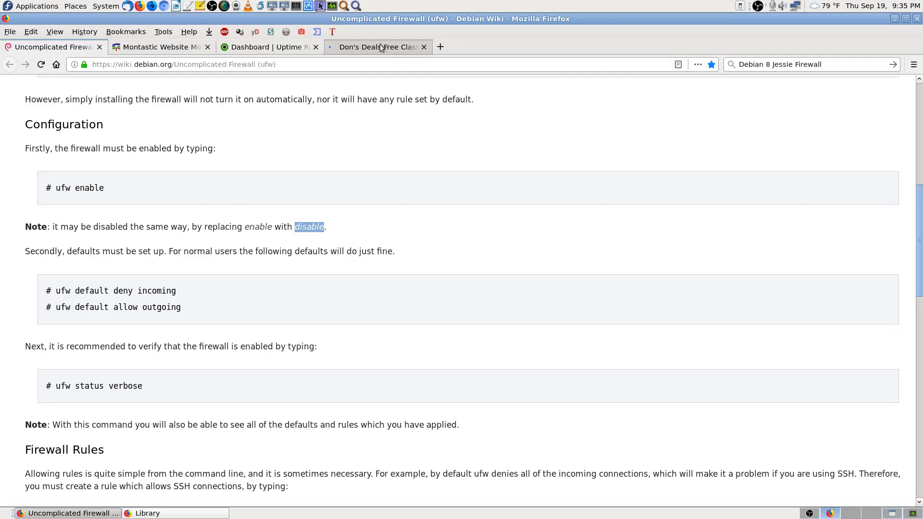
click(364, 52)
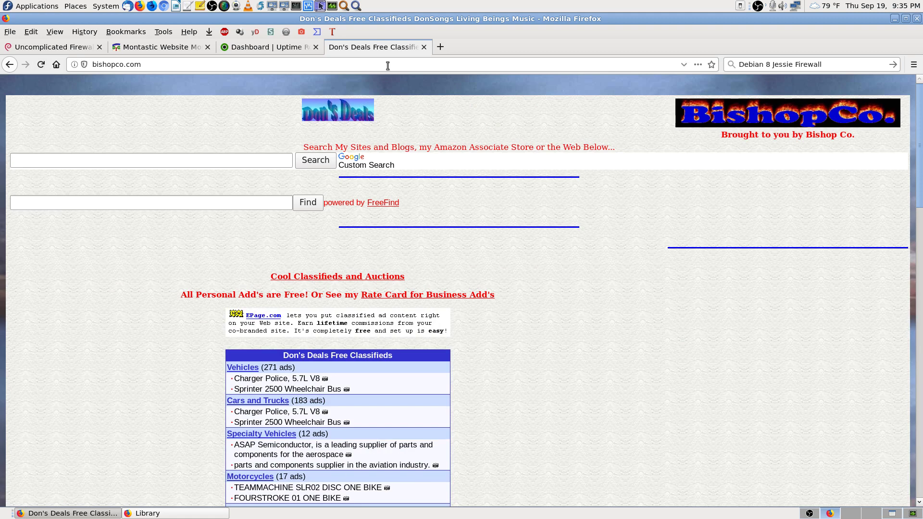
click(288, 47)
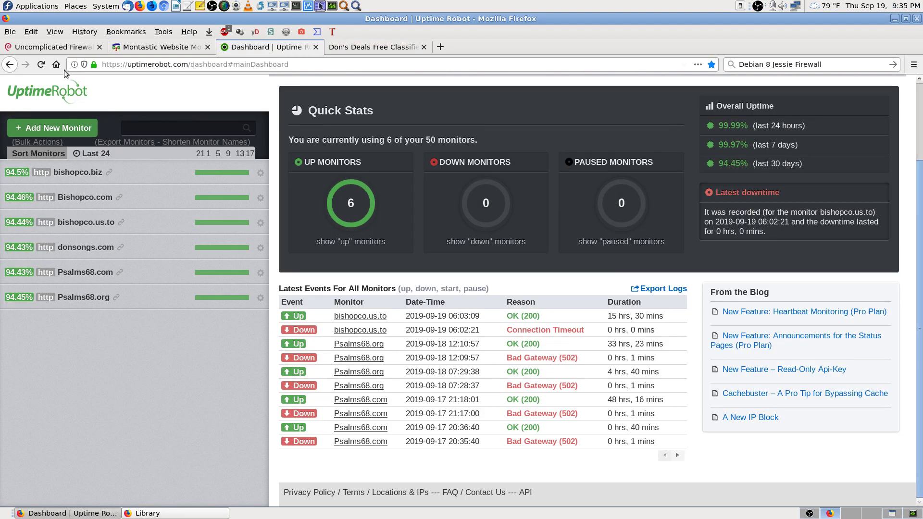
click(42, 66)
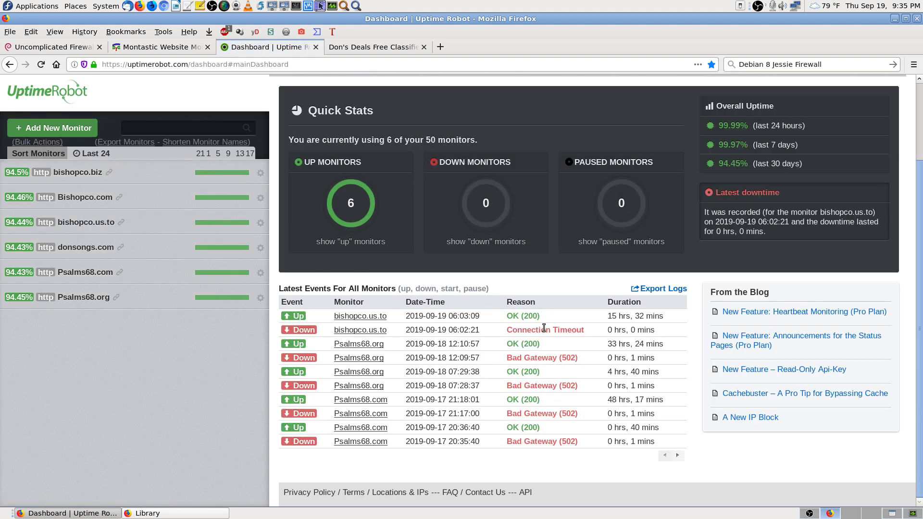
Step: Re-check bishopco.com, bishopco.us.to and donsongs.com in Montastic, then return to the remote terminal workspace
click(158, 47)
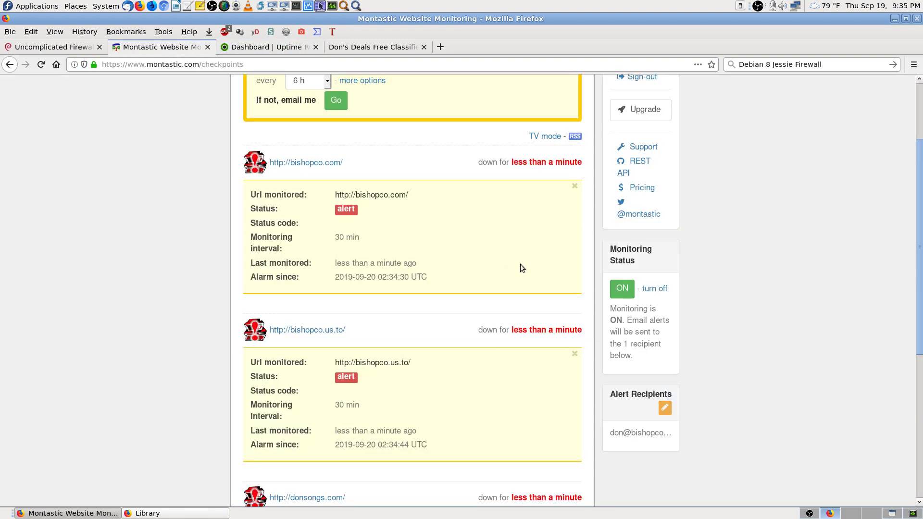
click(528, 166)
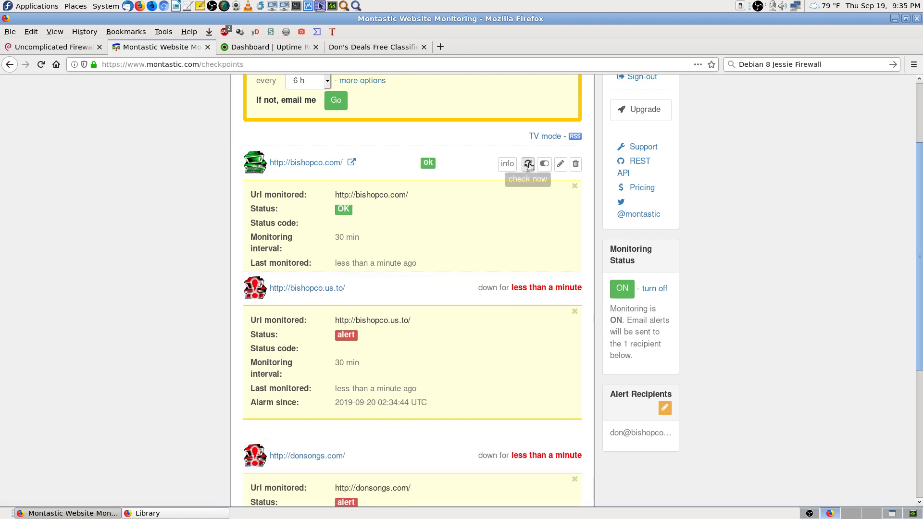
click(527, 199)
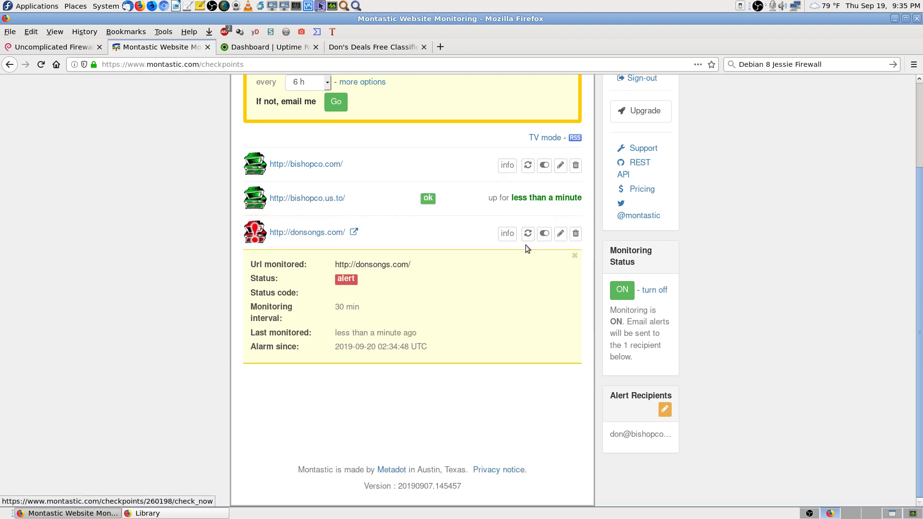
click(528, 233)
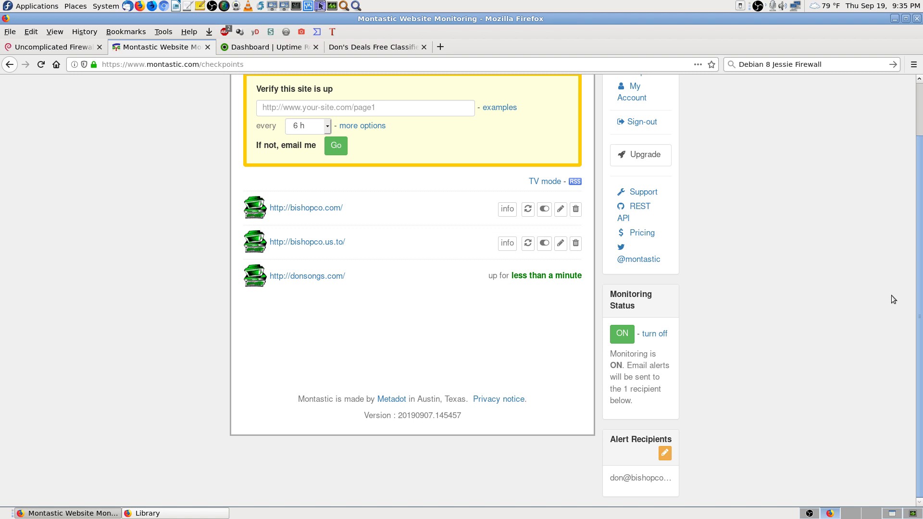
mouse_move(556, 270)
key(ctrl+alt+Right)
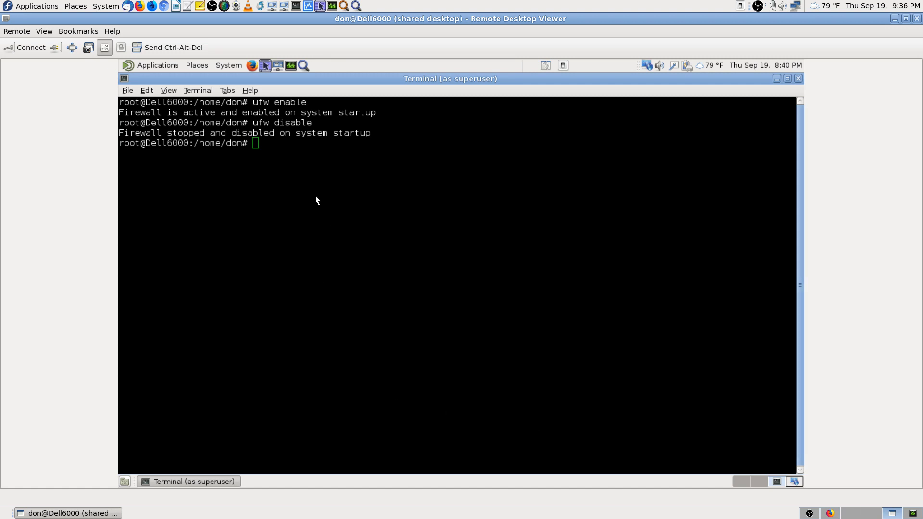
Step: Copy the Debian wiki ufw page address from Firefox
click(830, 513)
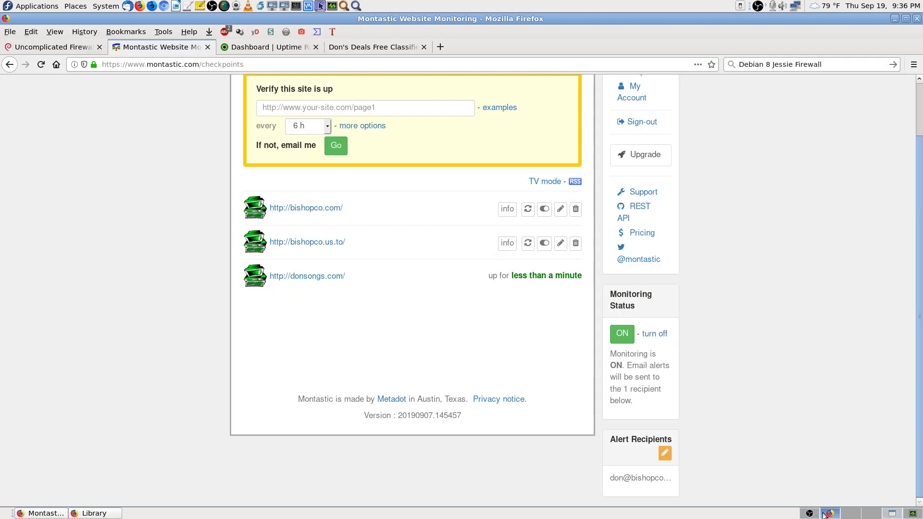
click(72, 47)
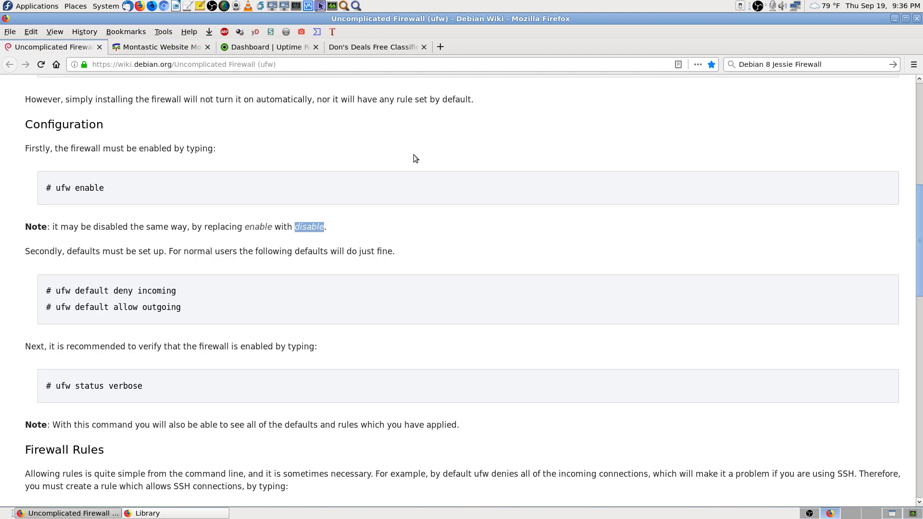
click(206, 65)
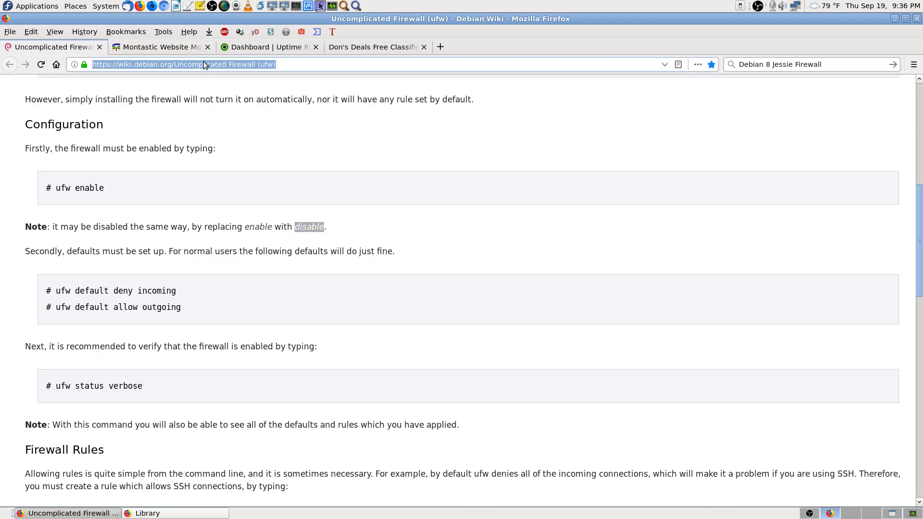
right_click(207, 64)
click(229, 99)
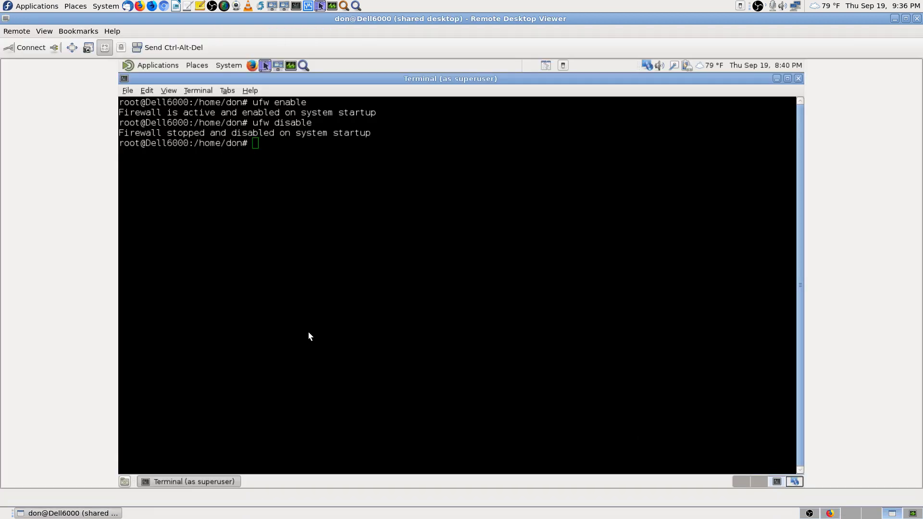
Step: Close the remote root terminal and launch Firefox on the remote Debian desktop
click(892, 513)
click(796, 77)
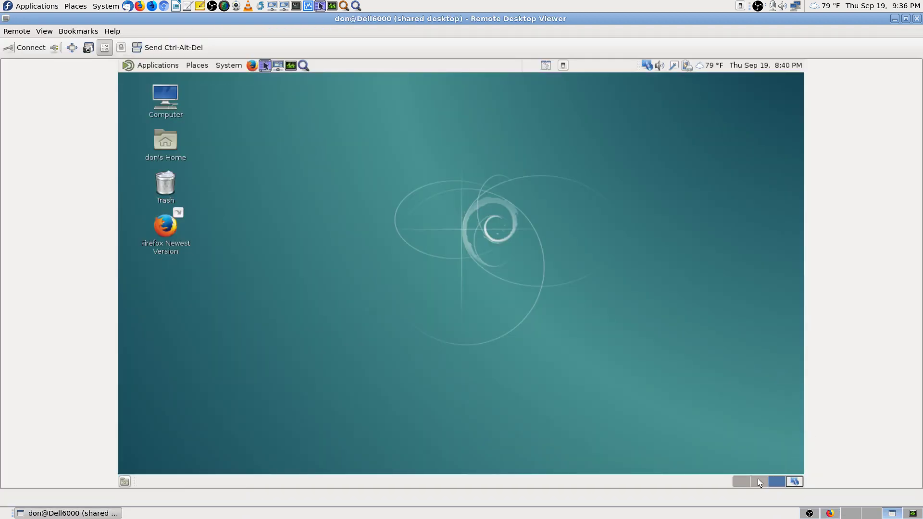
click(258, 66)
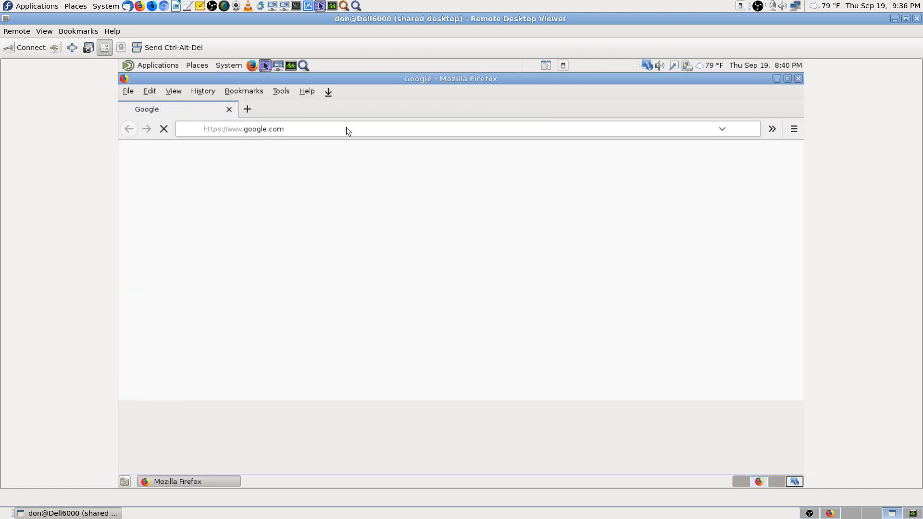
Step: Paste and load the ufw wiki address remotely, bookmark it in the Firewalls folder, and disconnect
right_click(345, 128)
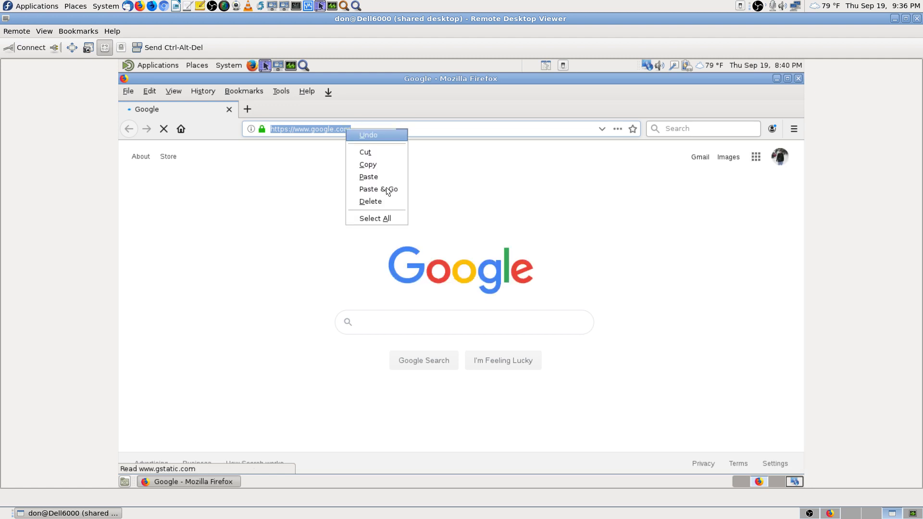
click(387, 189)
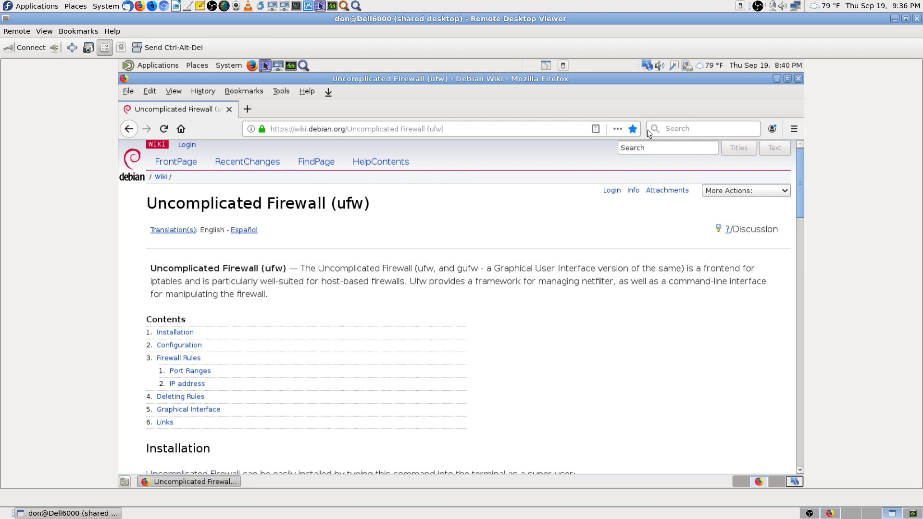
click(631, 128)
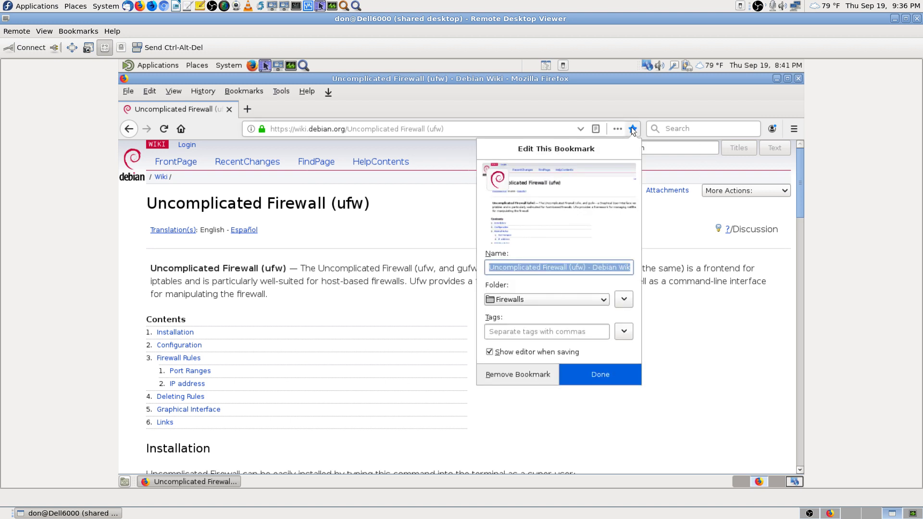
click(598, 368)
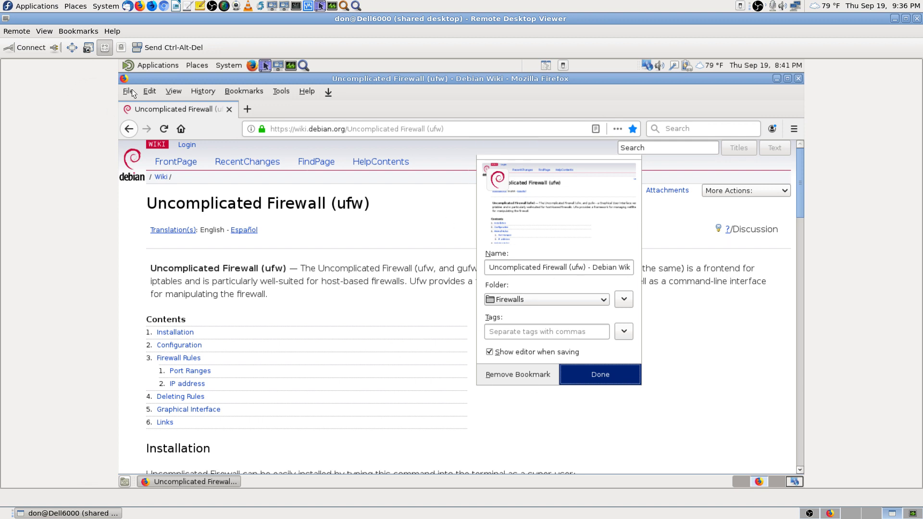
click(54, 48)
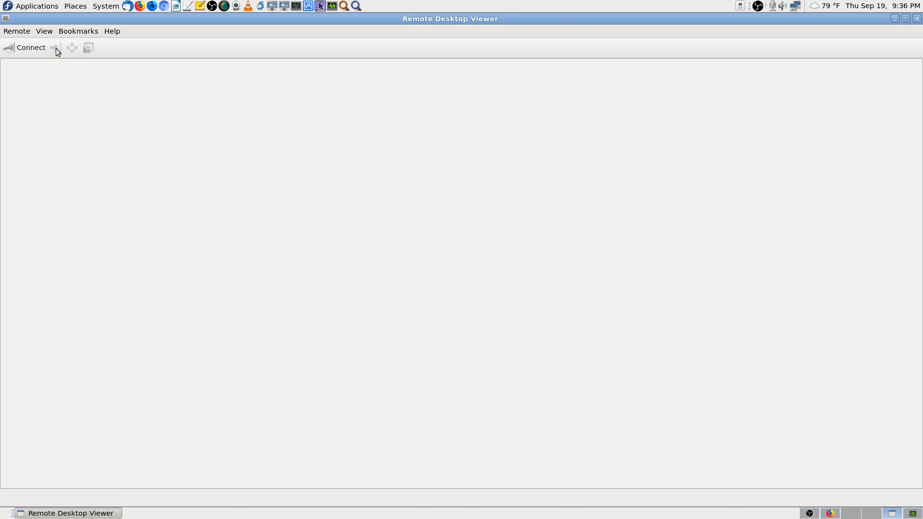
Step: Close Remote Desktop Viewer and the Debian wiki and Don's Deals tabs, then bring OBS Studio forward
click(917, 18)
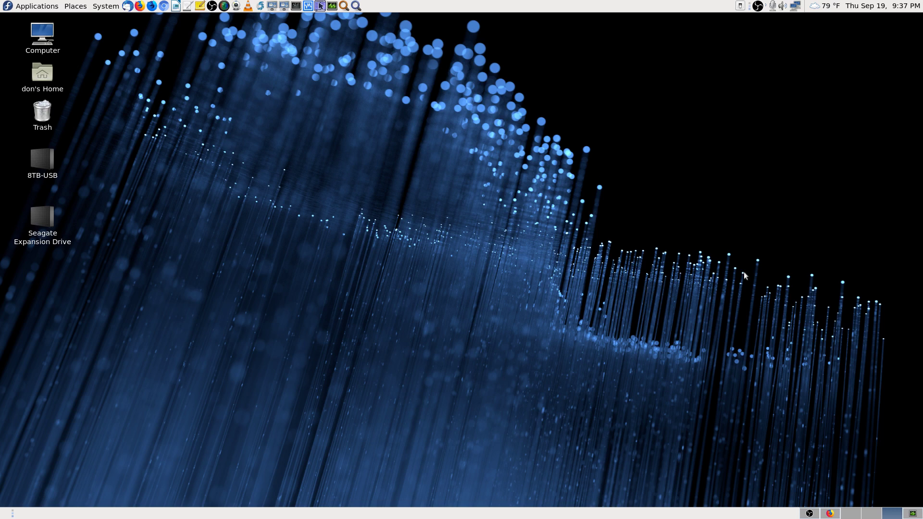
click(912, 513)
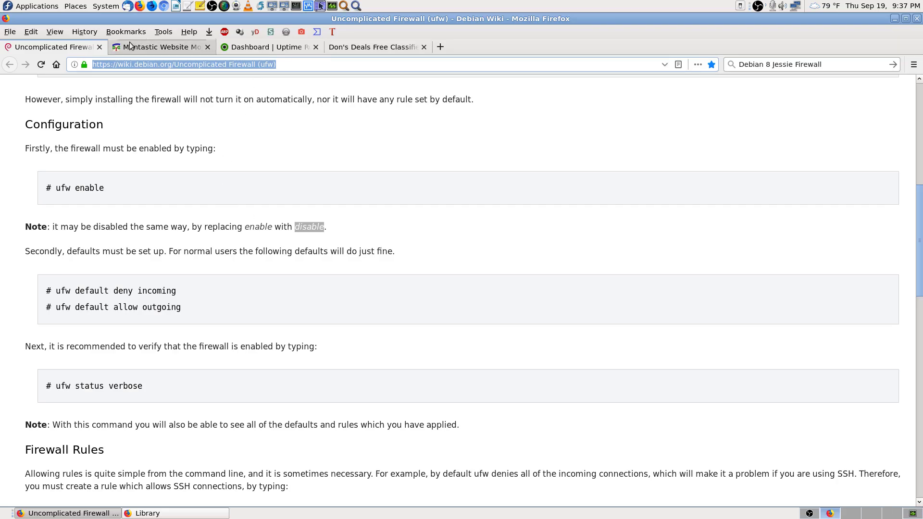
click(99, 47)
click(299, 52)
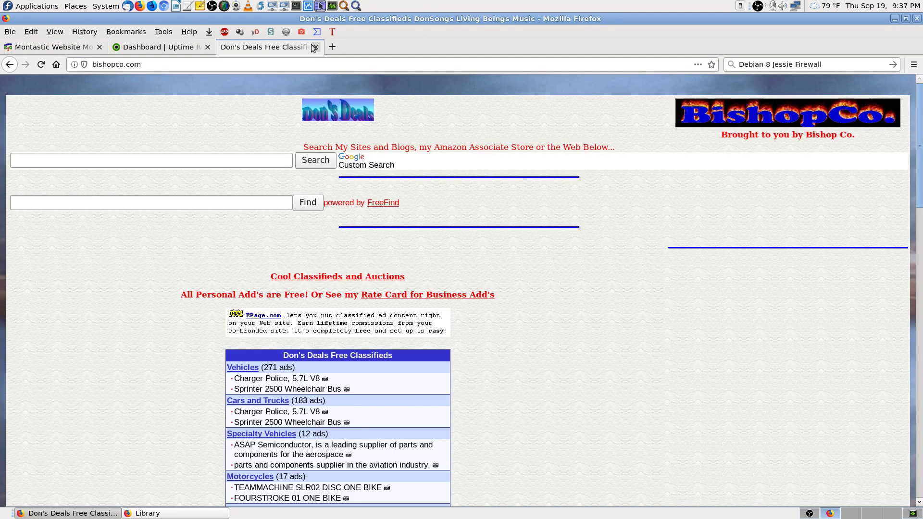
click(159, 46)
click(888, 512)
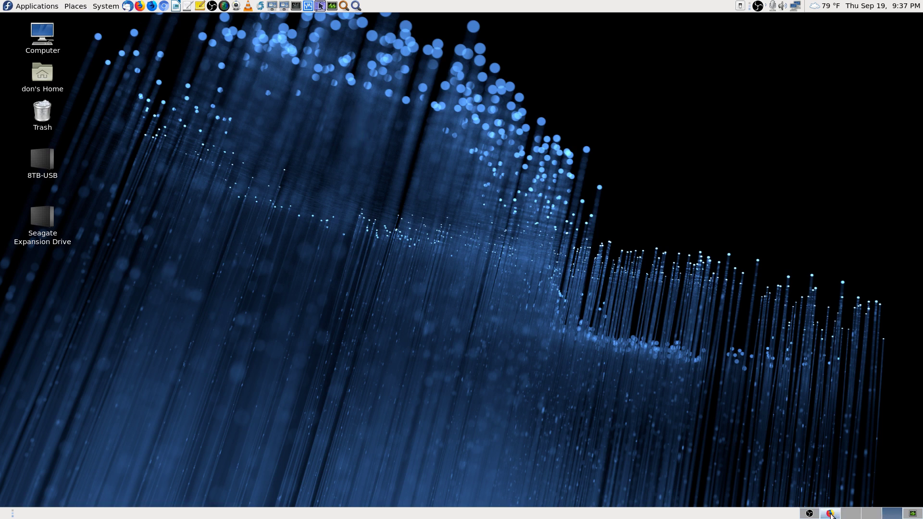
click(809, 515)
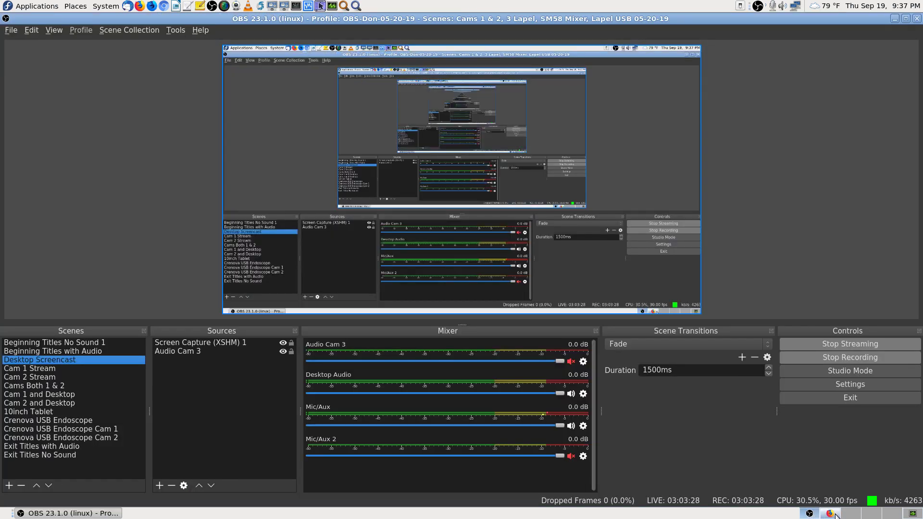
Step: Confirm OBS is still live and recording at 03:03:28, then return to Uptime Robot
click(867, 517)
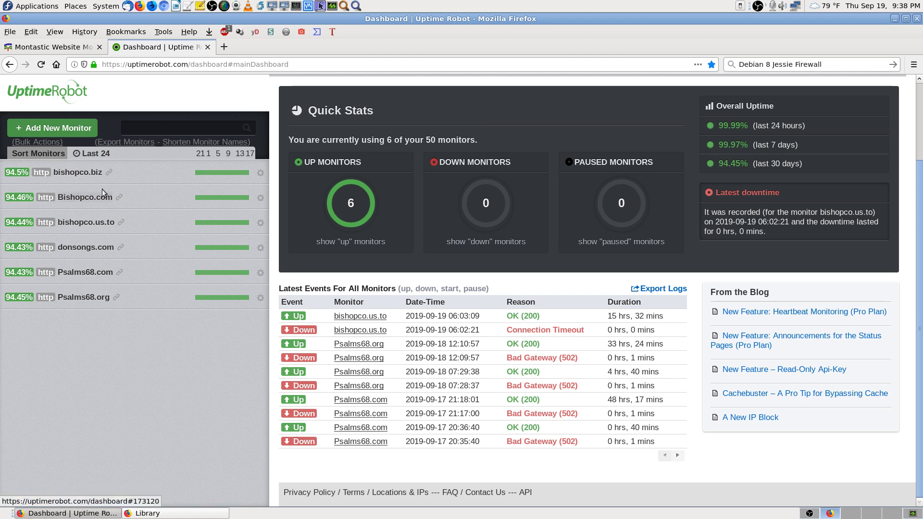
Step: Glance at OBS, then reload the Uptime Robot dashboard to show all 6 monitors up
click(809, 513)
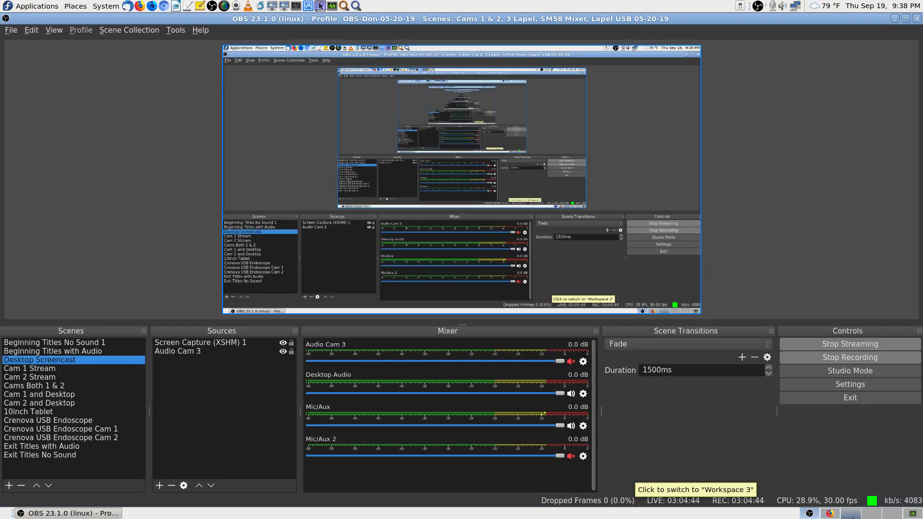
click(830, 514)
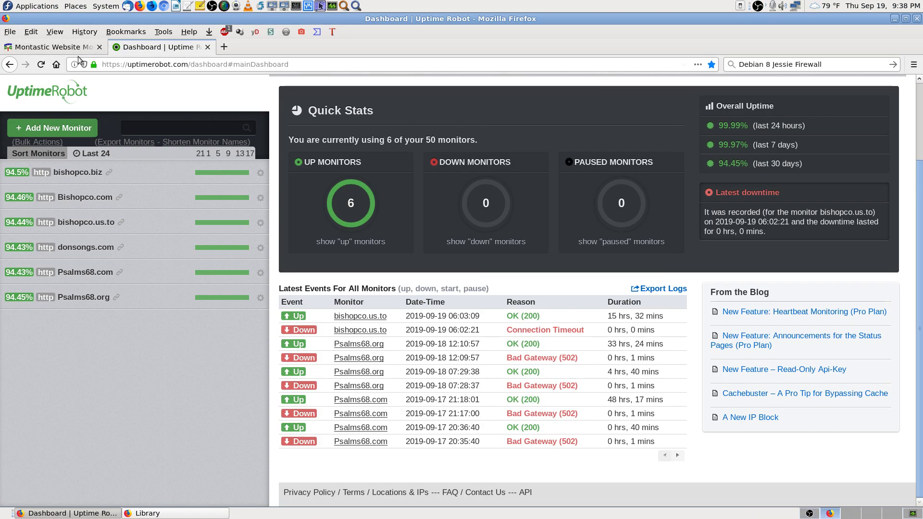
click(41, 64)
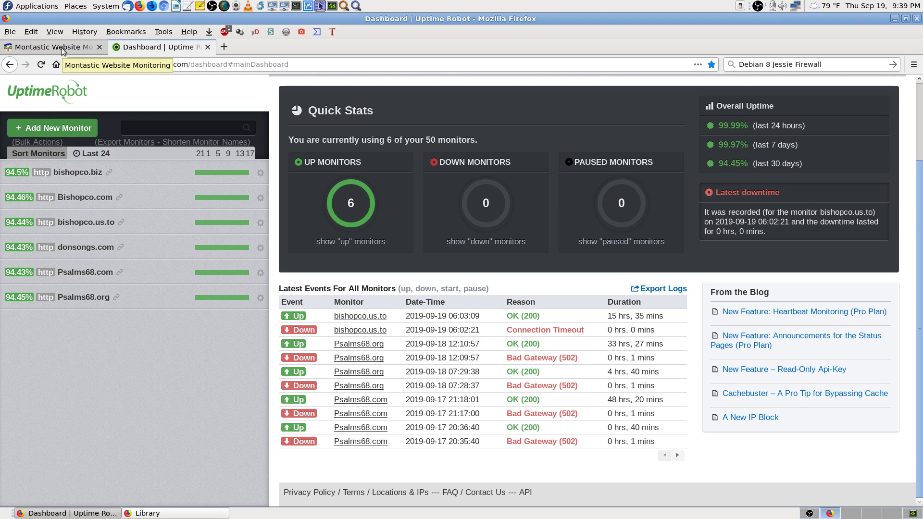
Step: Run immediate Montastic checks on bishopco.com, bishopco.us.to and donsongs.com
click(68, 50)
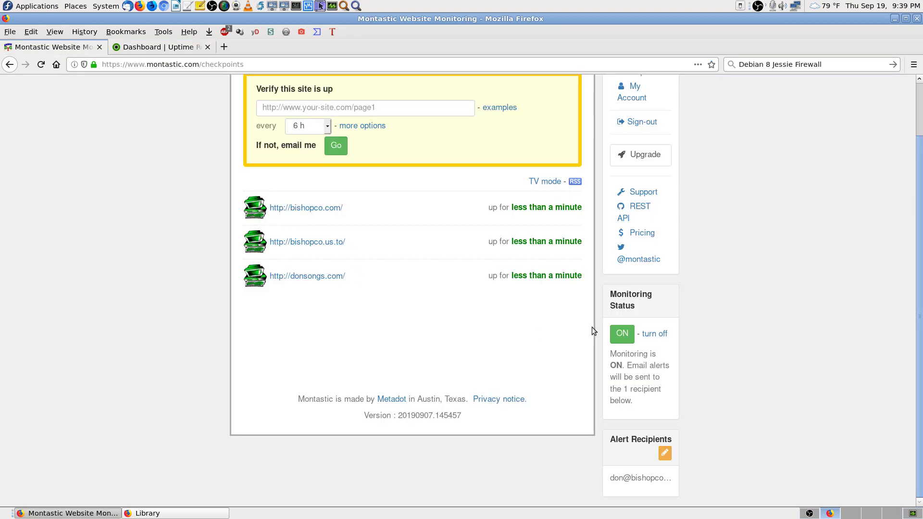
click(527, 209)
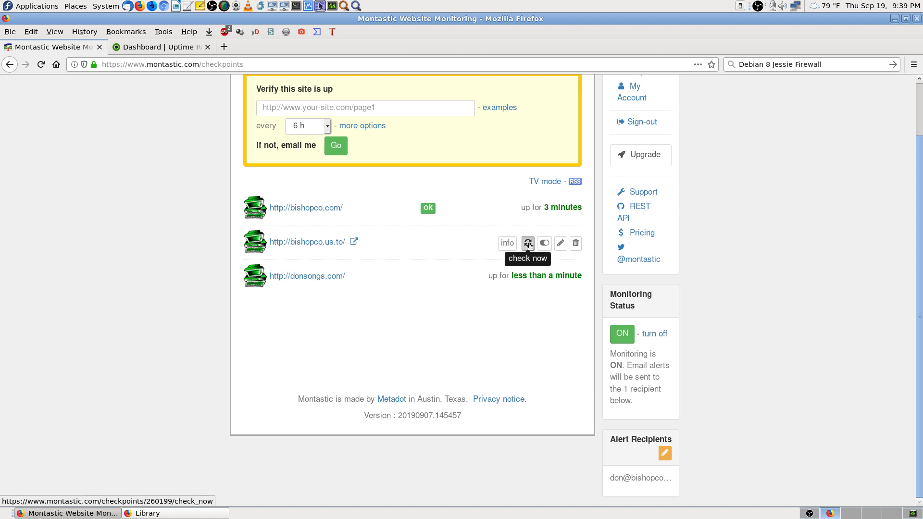
click(528, 244)
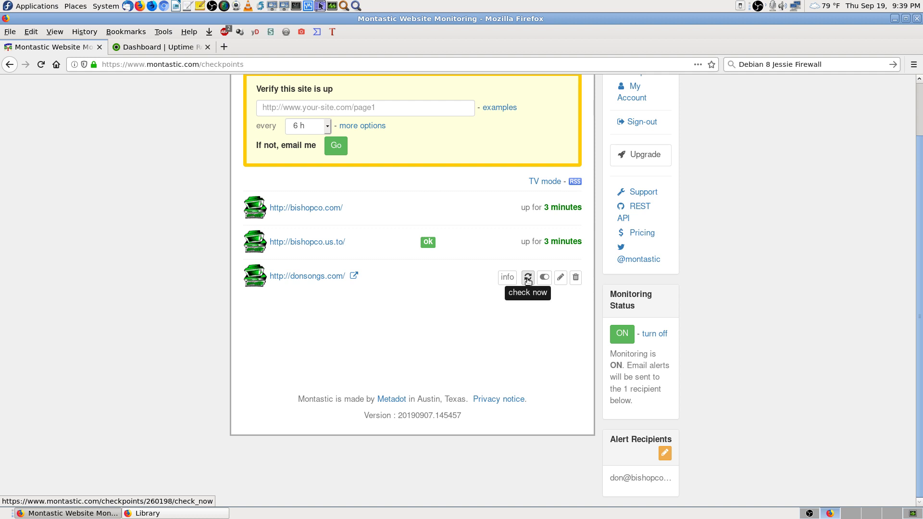
click(527, 277)
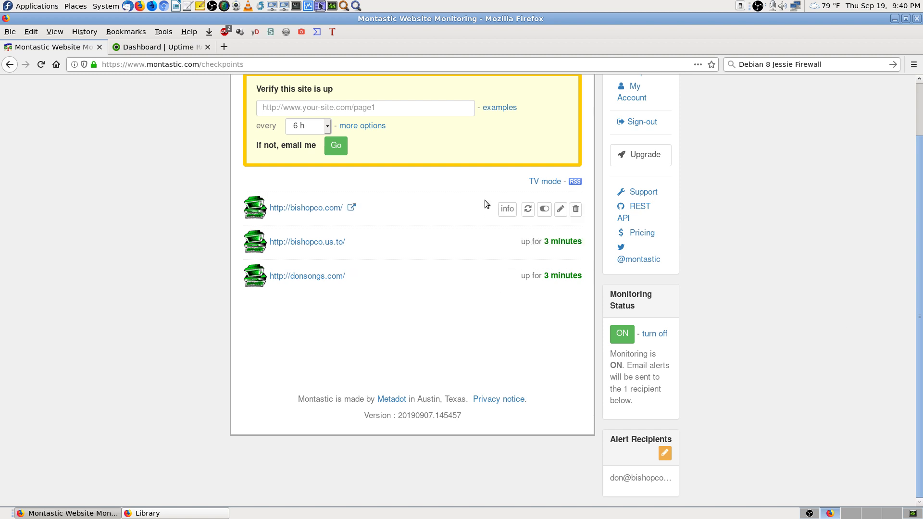
Step: Review the Uptime Robot dashboard's 6 up monitors and open a new blank tab
click(166, 48)
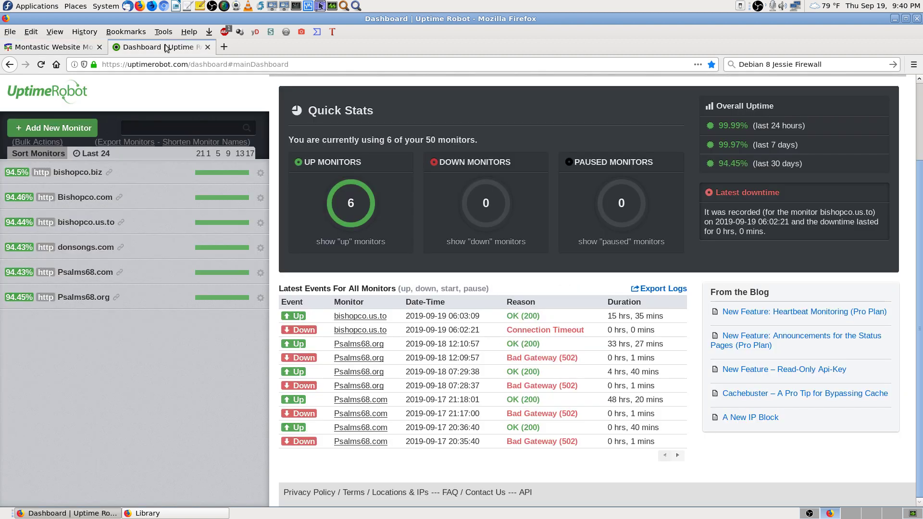
click(224, 46)
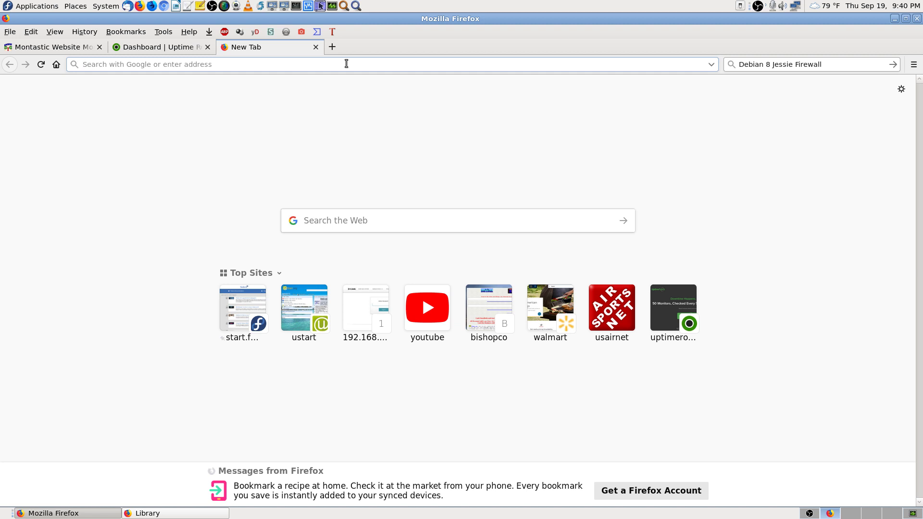
Step: Load donsongs.com, bishopco.com and psalms68.org in turn from the address bar
text(b)
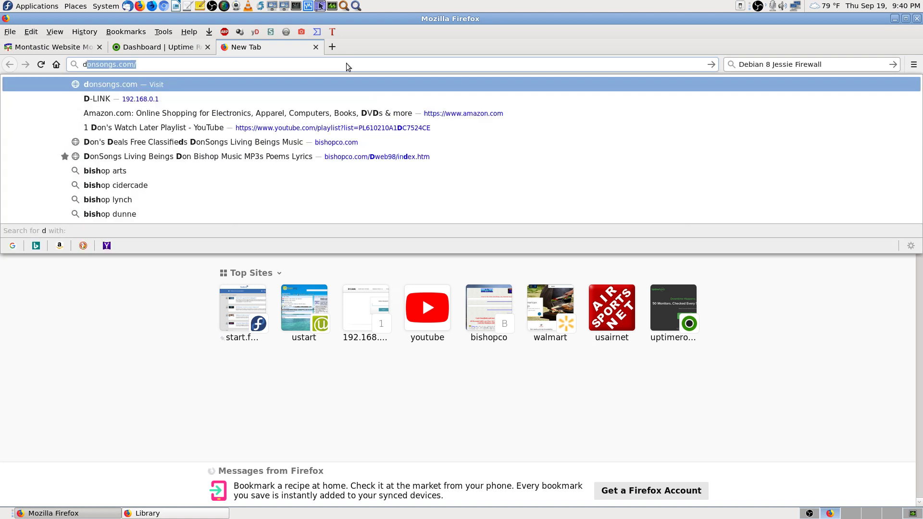
key(Return)
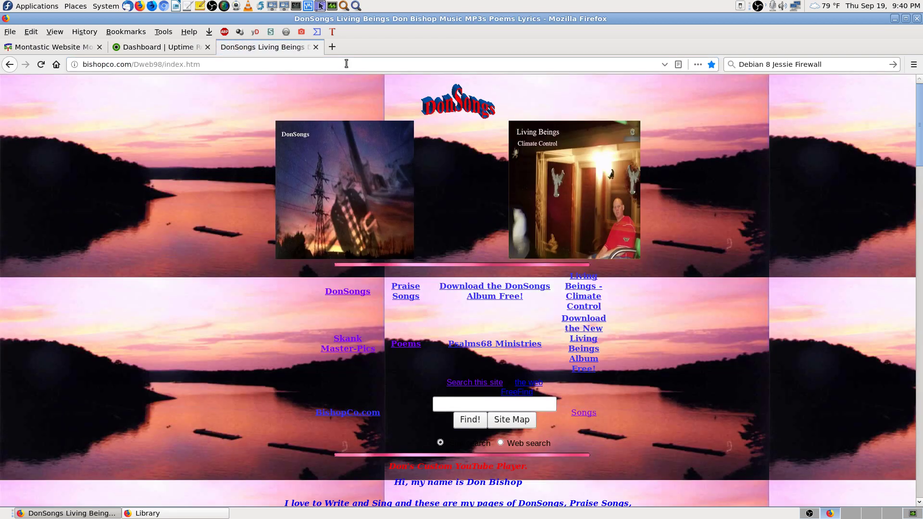
click(350, 64)
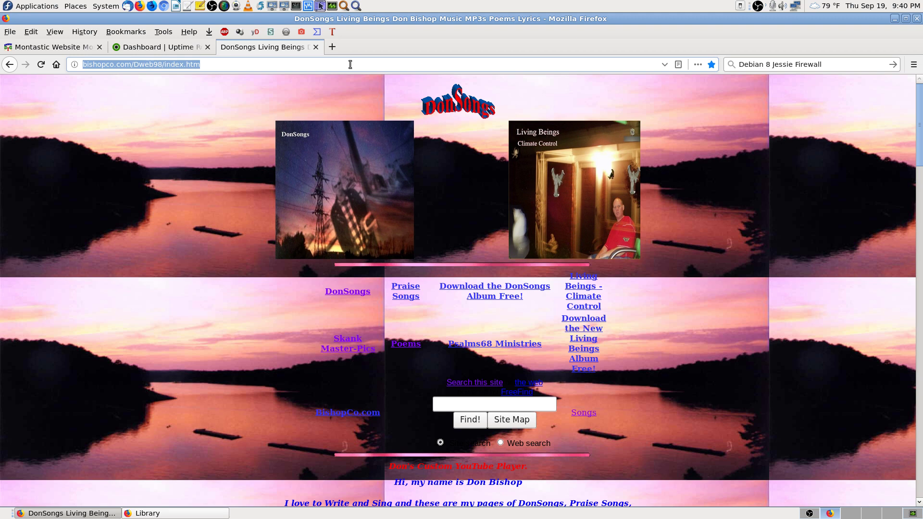
text(bishopco.com)
key(Return)
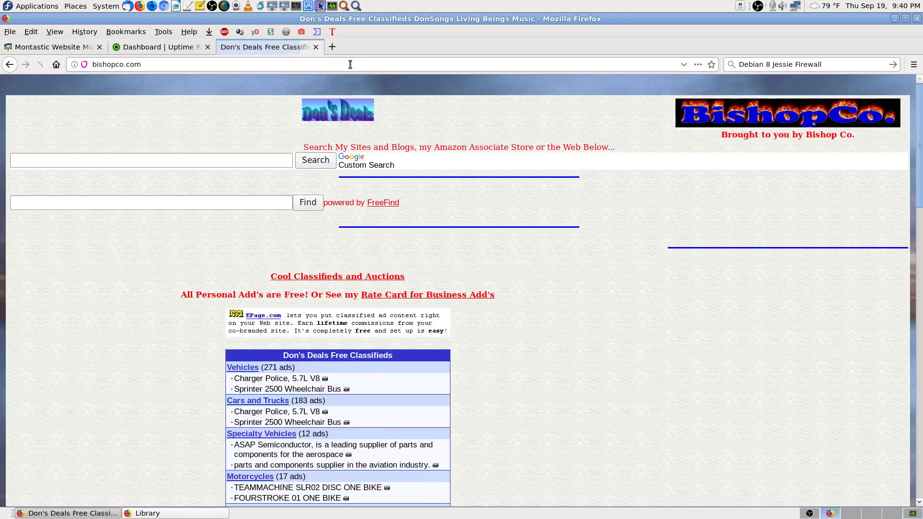
click(348, 64)
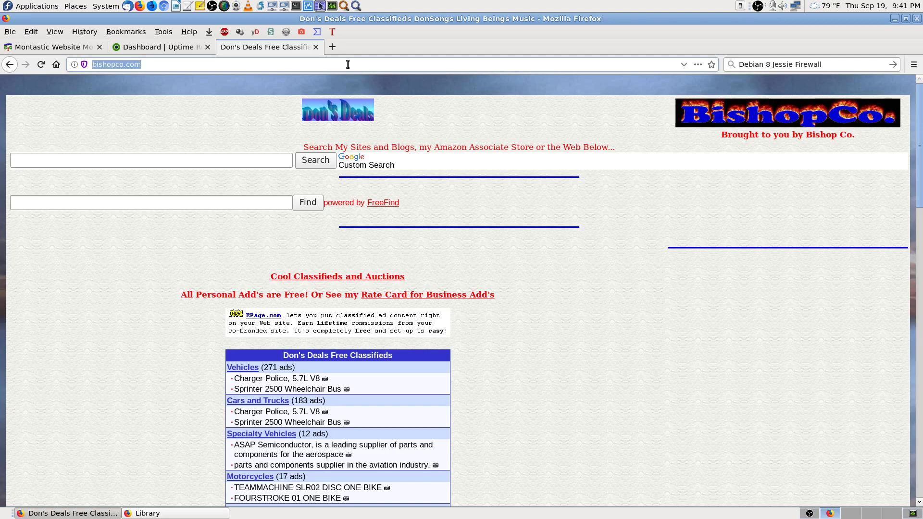
text(psalms68.org/)
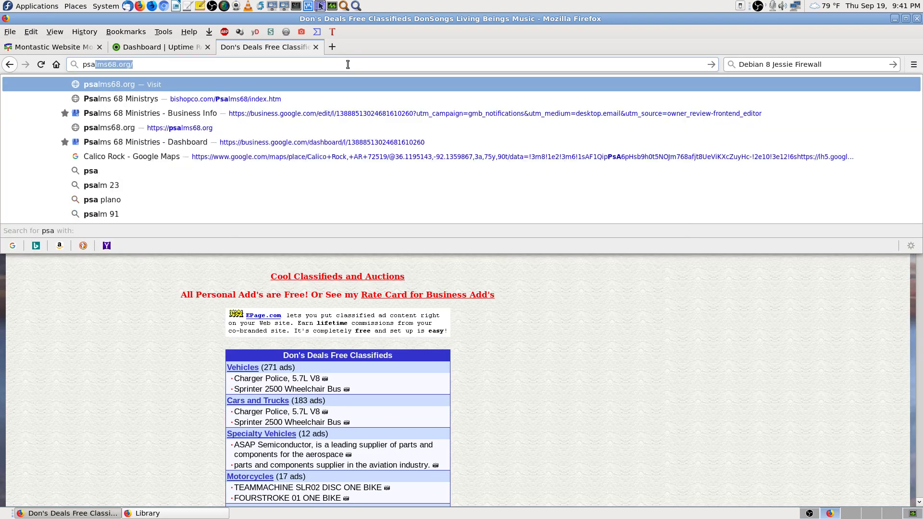
key(Return)
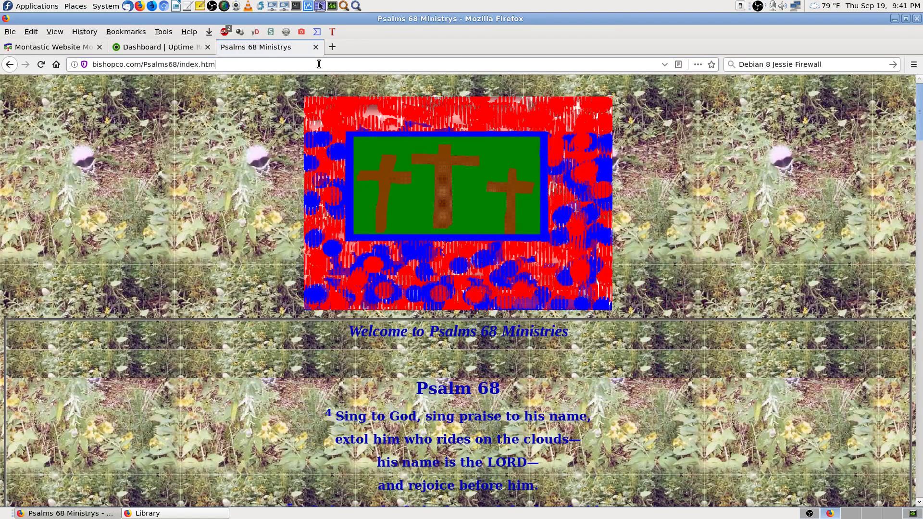
Step: Load psalms68.com, then edit the address to load bishopco.biz
click(319, 64)
text(psa)
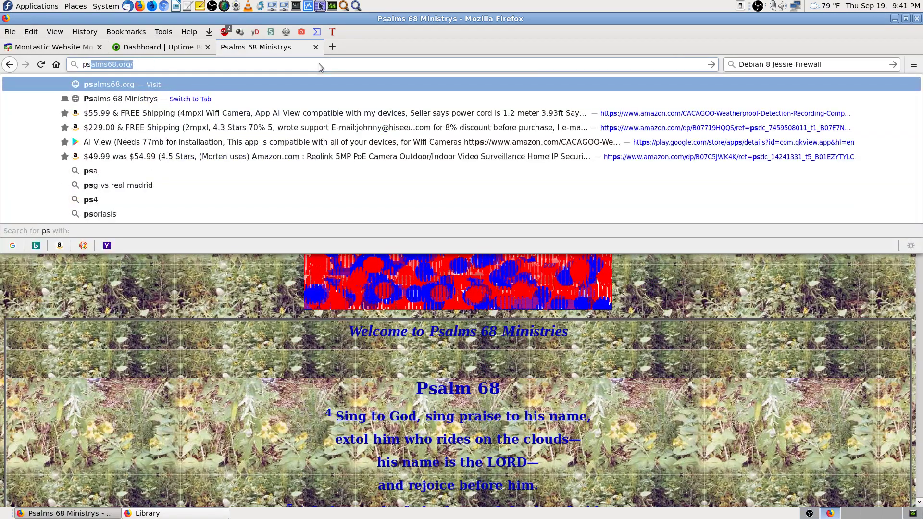
key(Escape)
key(BackSpace)
key(BackSpace)
key(BackSpace)
key(BackSpace)
key(BackSpace)
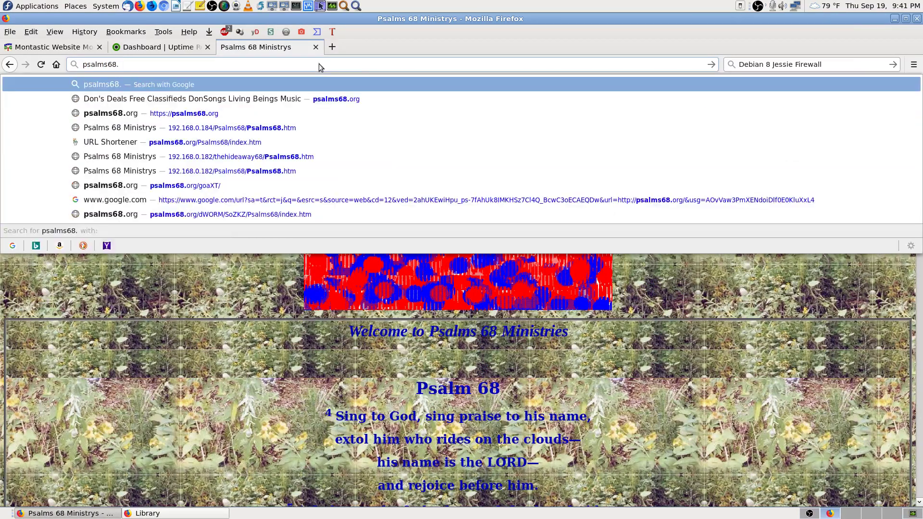
text(.com)
key(Return)
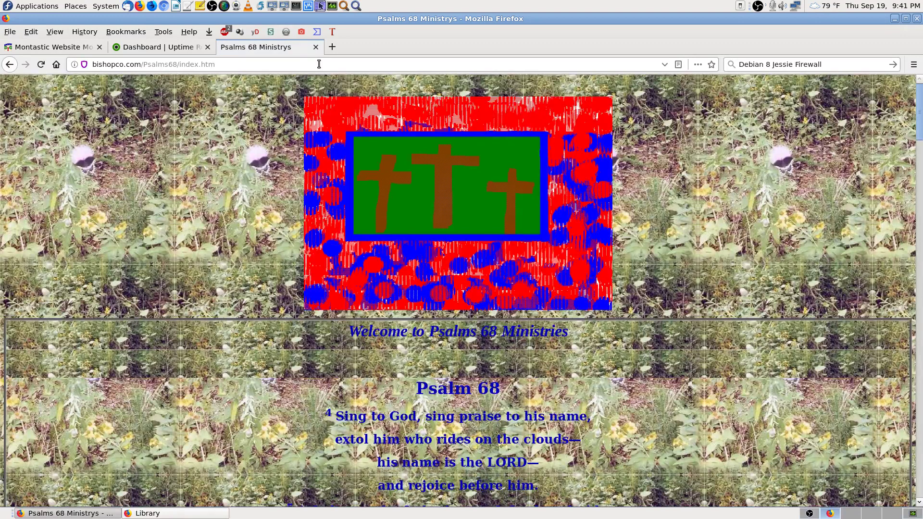
click(314, 65)
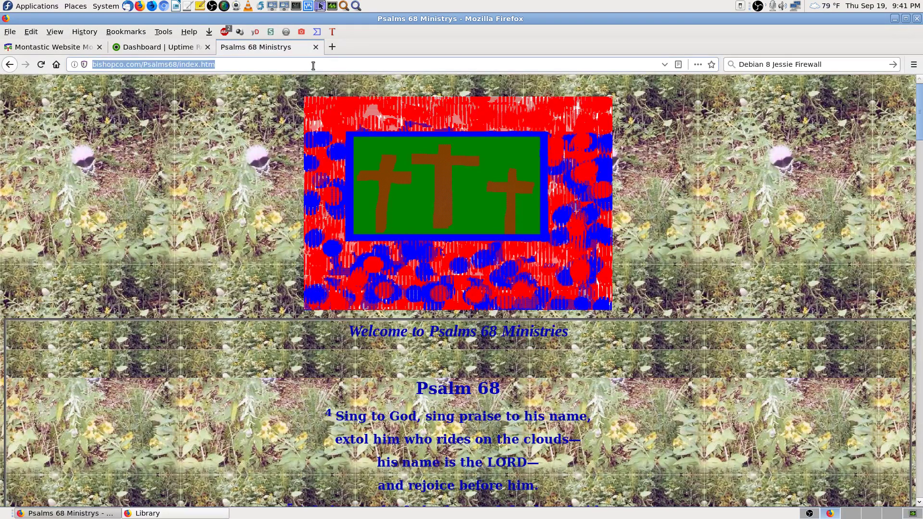
key(Home)
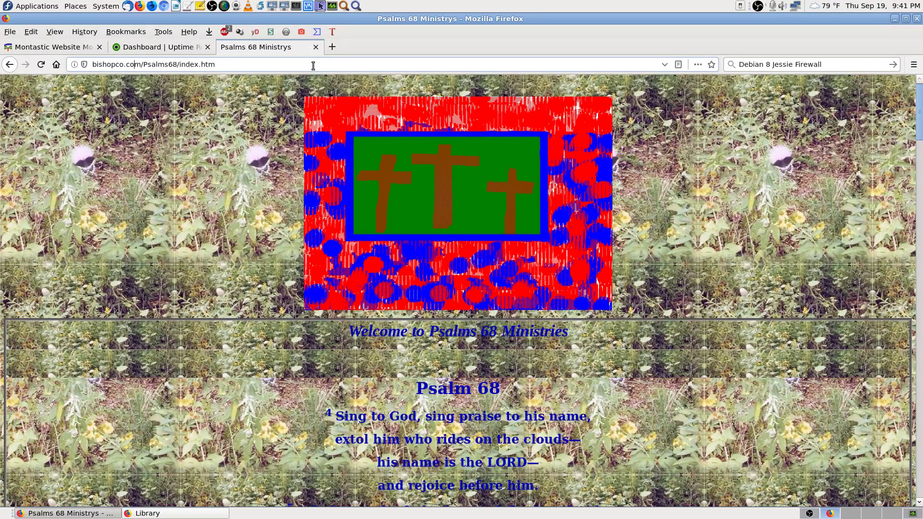
key(Delete)
key(Delete)
key(Delete)
key(Delete)
key(Delete)
key(Delete)
key(Delete)
key(Delete)
key(Delete)
key(Delete)
key(Delete)
key(Delete)
key(Delete)
key(Delete)
key(Delete)
key(Delete)
key(Delete)
key(Delete)
key(Delete)
key(Delete)
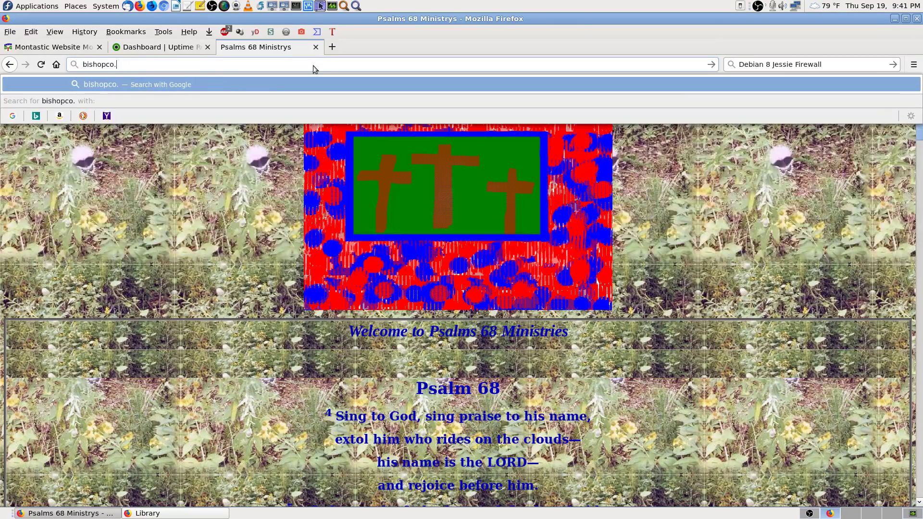
text(biz)
key(Return)
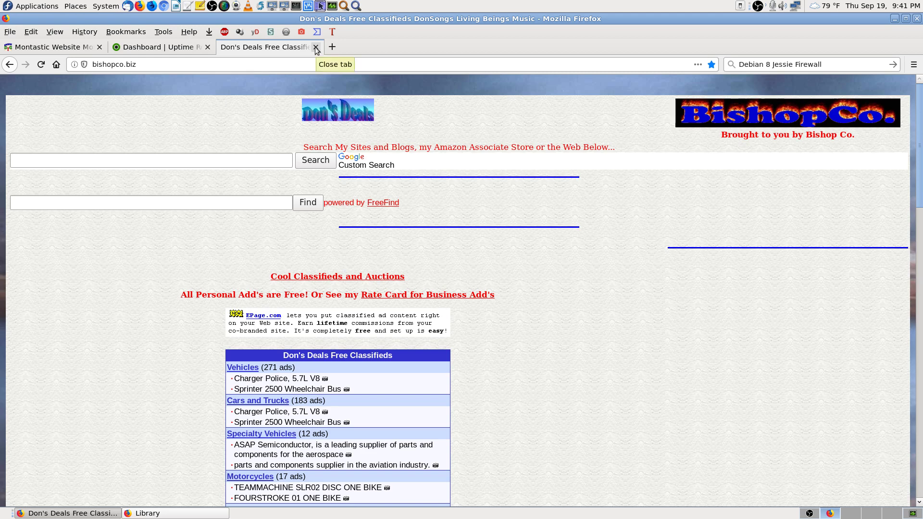
Step: Load the FreeDNS site from the address bar after correcting a mistyped address
click(283, 61)
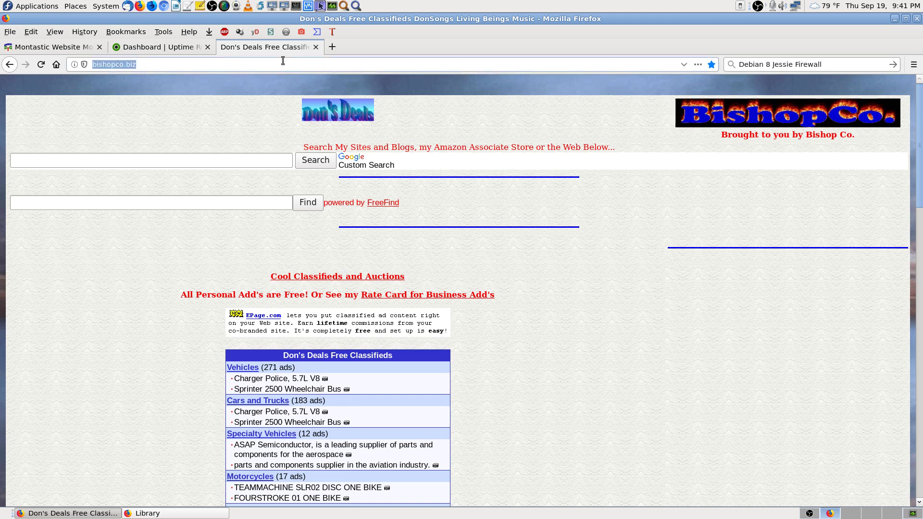
text(afraid)
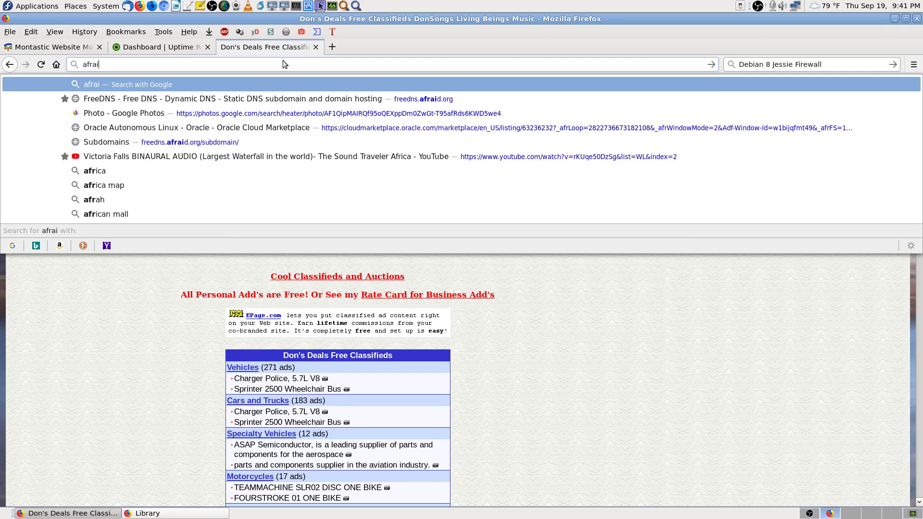
key(BackSpace)
key(BackSpace)
key(BackSpace)
key(BackSpace)
key(Escape)
key(BackSpace)
key(BackSpace)
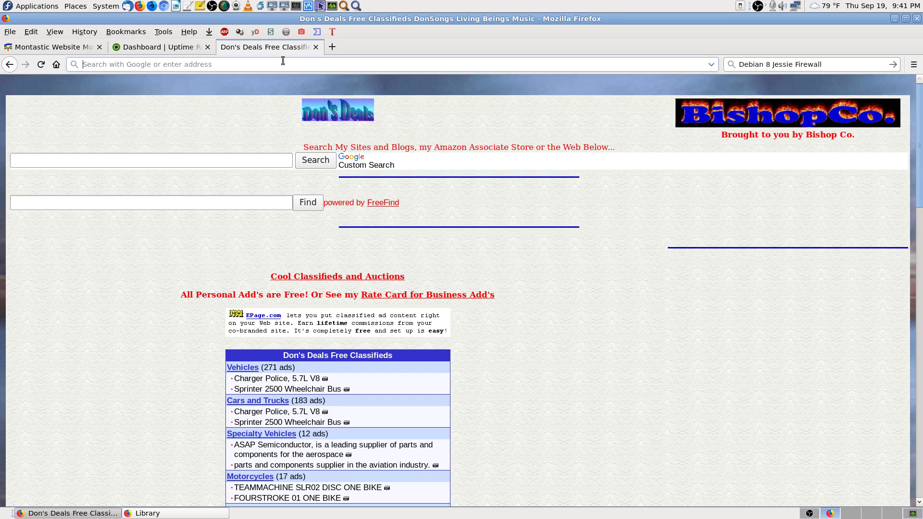
text(freedns.afraid.org)
key(Return)
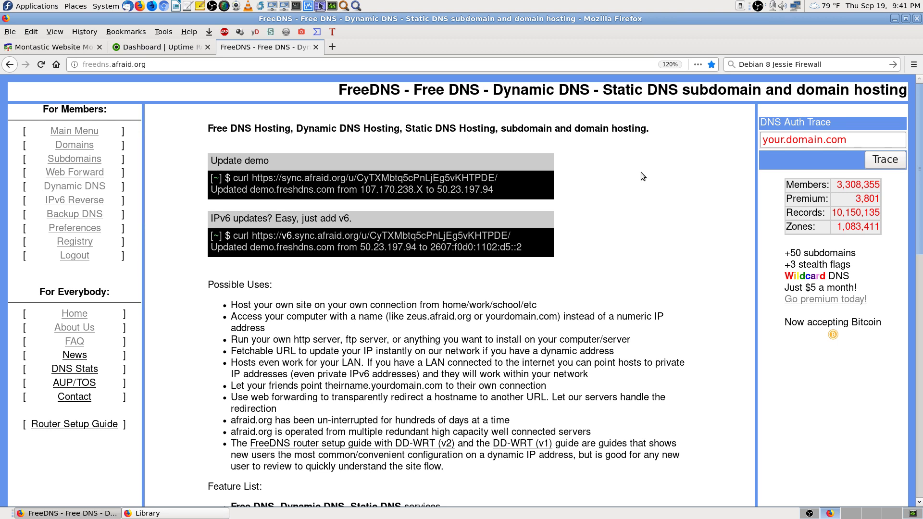
scroll(674, 215, down, 6)
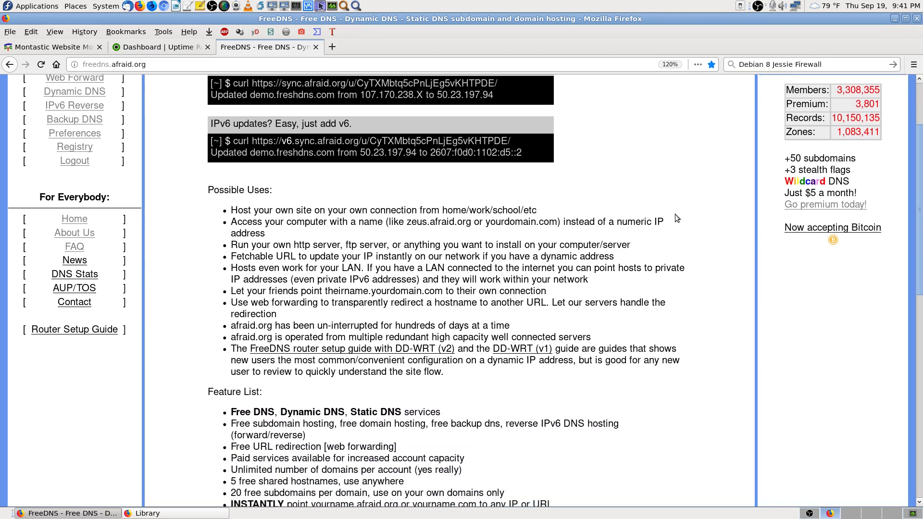
scroll(675, 215, up, 4)
scroll(674, 214, up, 3)
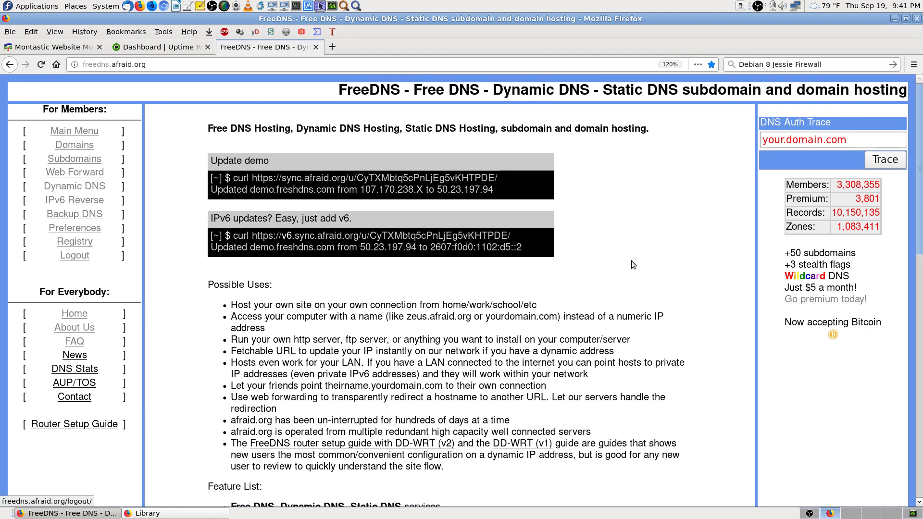
Step: Open FreeDNS Domains, Main Menu and Subdomains, each returning only the login form
click(85, 146)
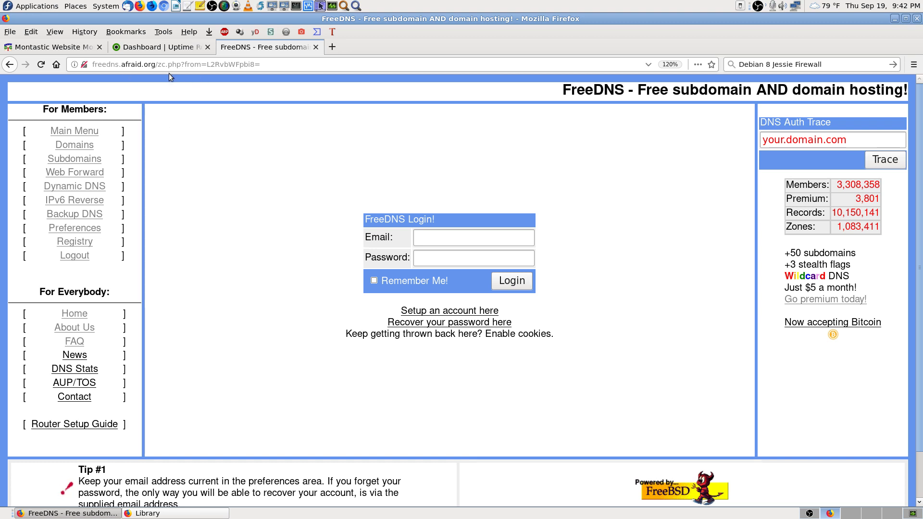
click(68, 129)
scroll(264, 356, down, 2)
scroll(264, 351, up, 2)
click(85, 160)
Step: Retry the FreeDNS Subdomains page, then close the FreeDNS tab
click(206, 513)
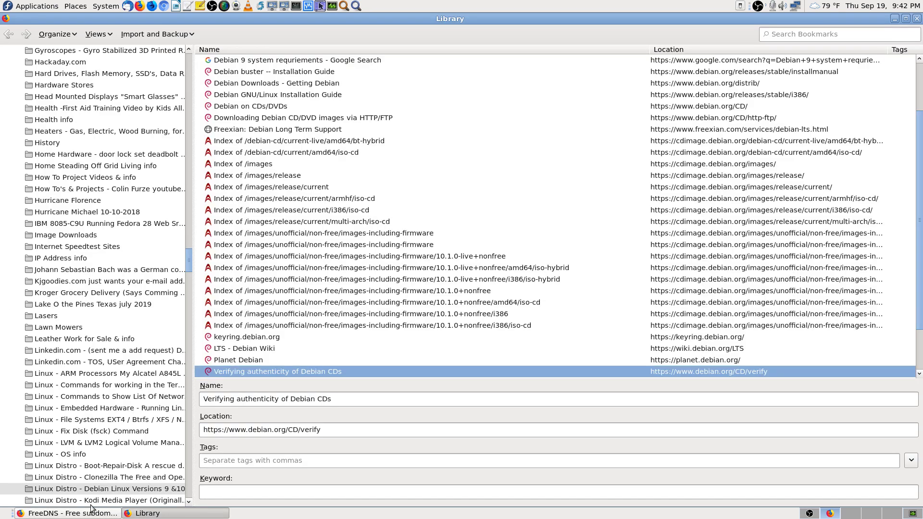
click(105, 511)
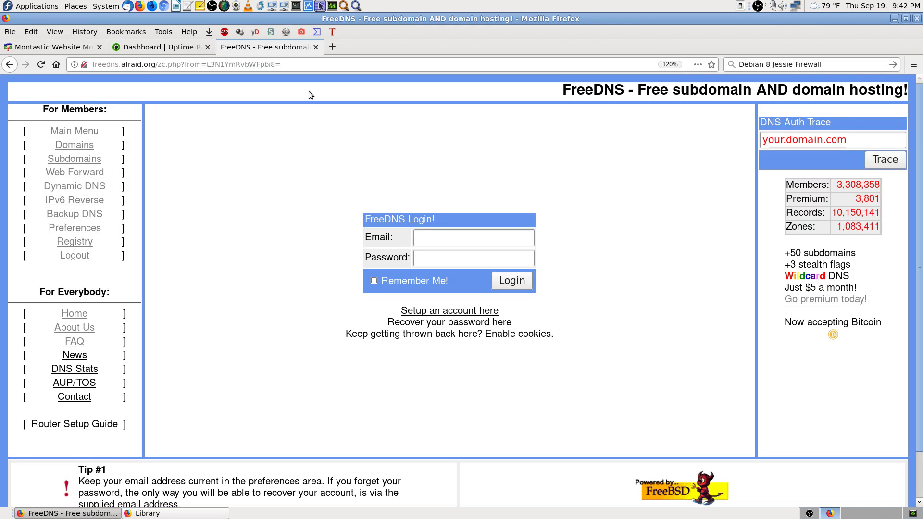
click(302, 62)
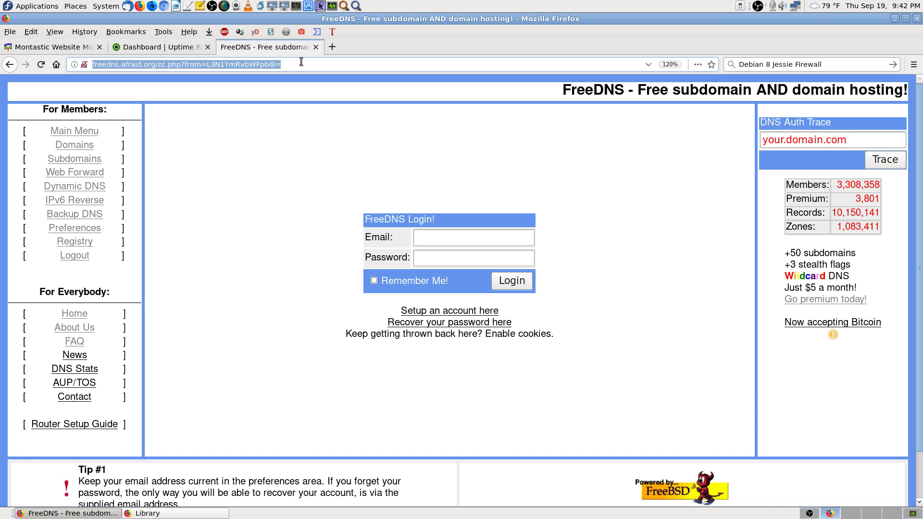
click(85, 161)
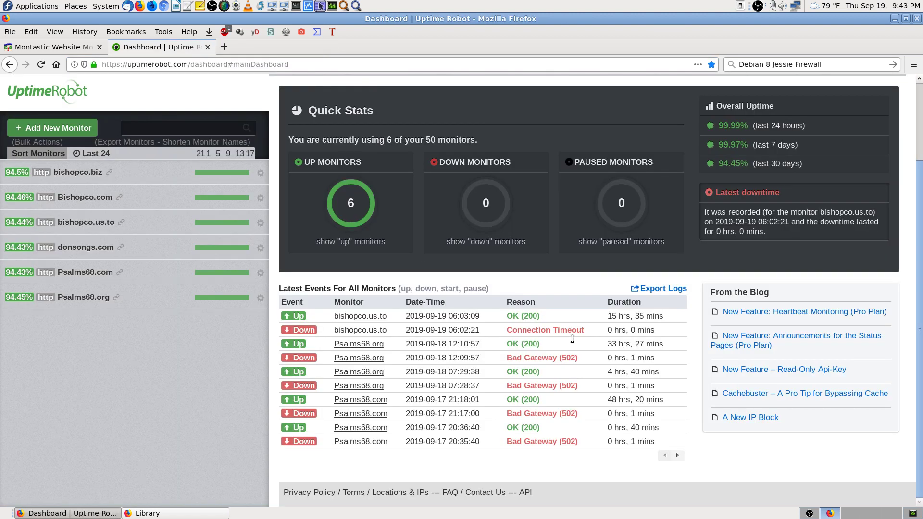
click(315, 46)
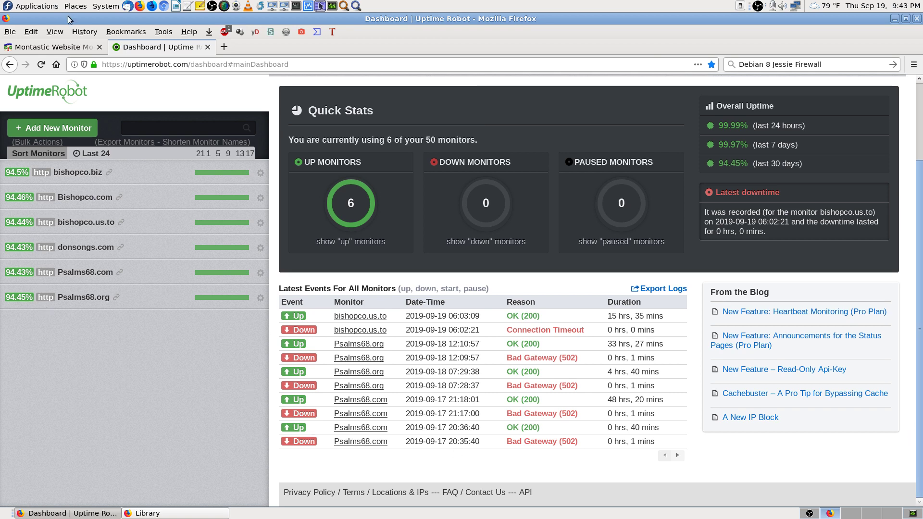
Step: Reload the UptimeRobot dashboard to see the new bishopco.biz Down and Up events
click(41, 65)
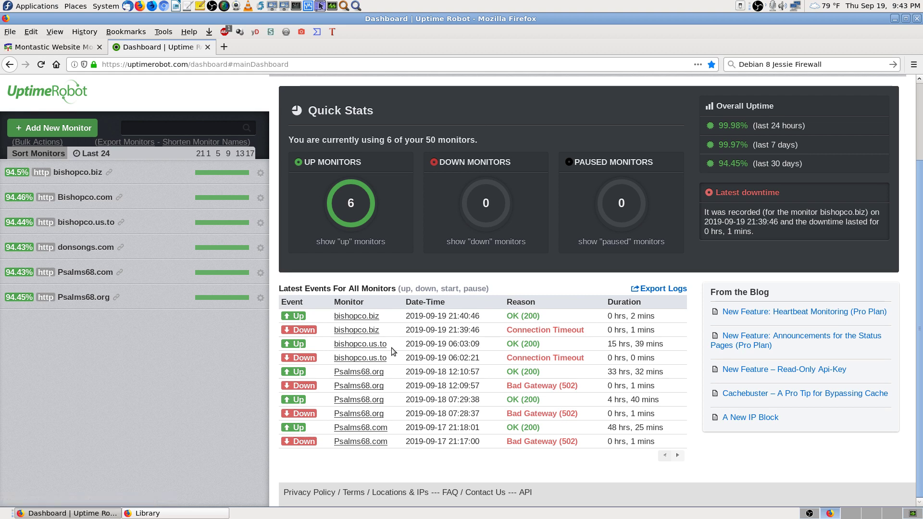
Step: Close the extra bishopco.us.to monitor tab and reload the UptimeRobot dashboard
middle_click(367, 344)
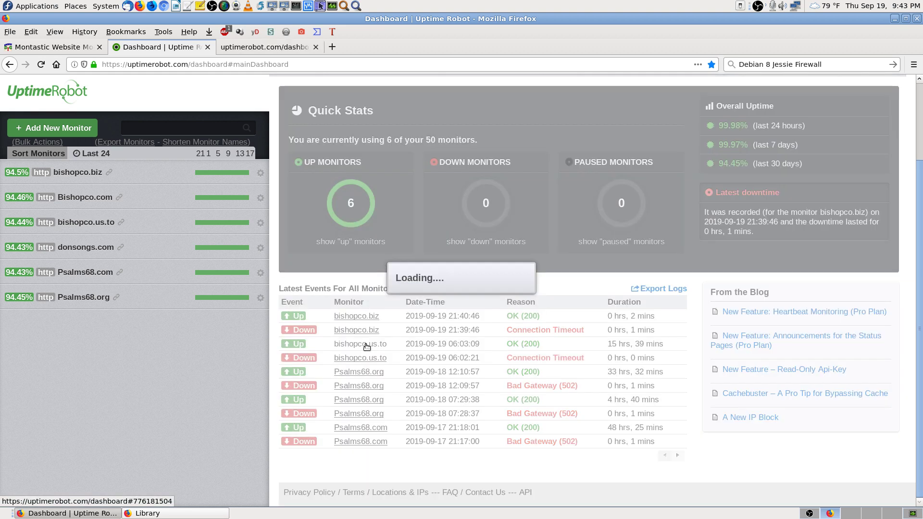
click(272, 47)
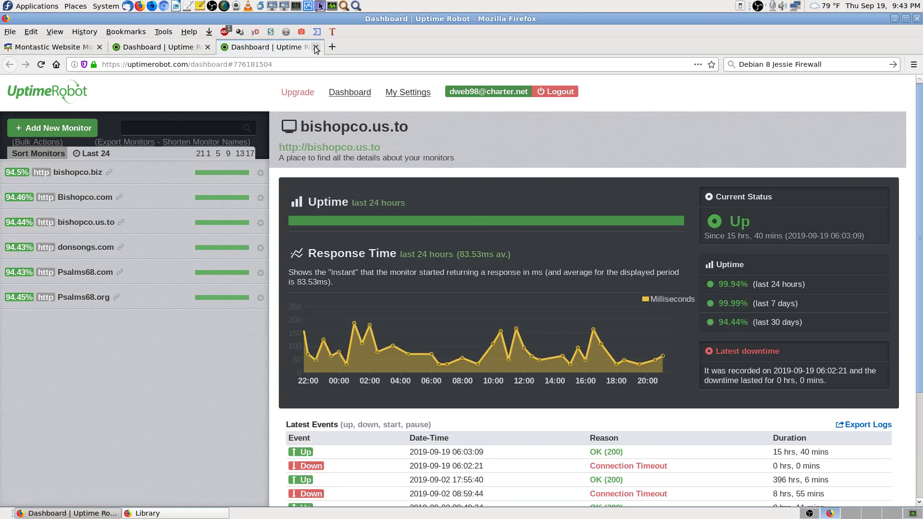
click(315, 47)
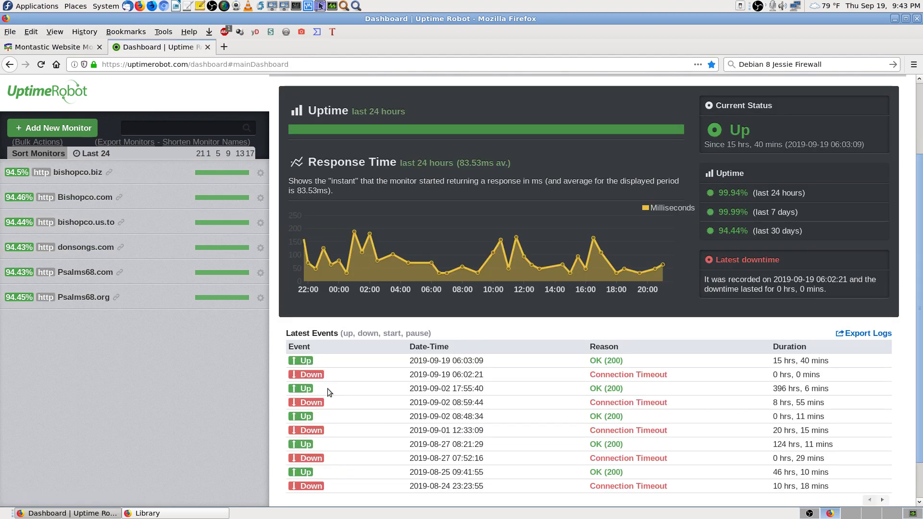
click(41, 64)
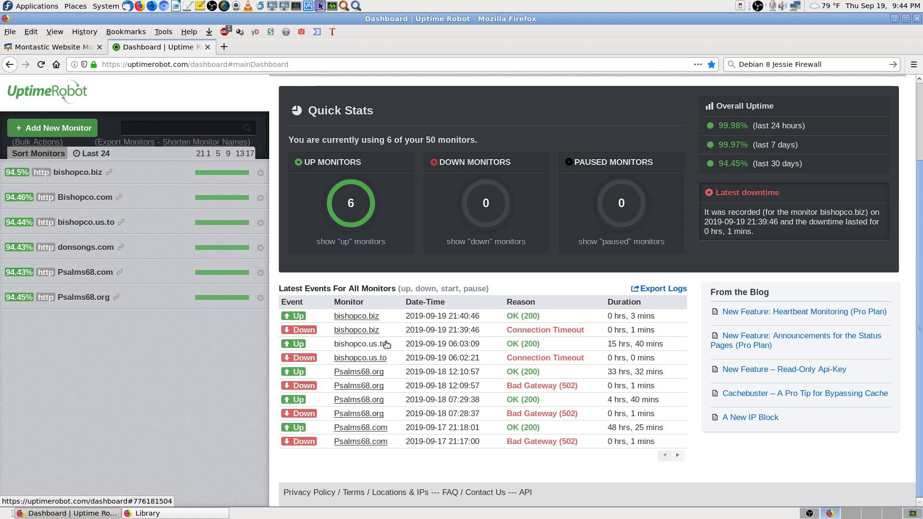
Step: Review bishopco.us.to monitor details: Up 15 hrs 40 mins, 99.94% uptime over 24 hours
click(385, 345)
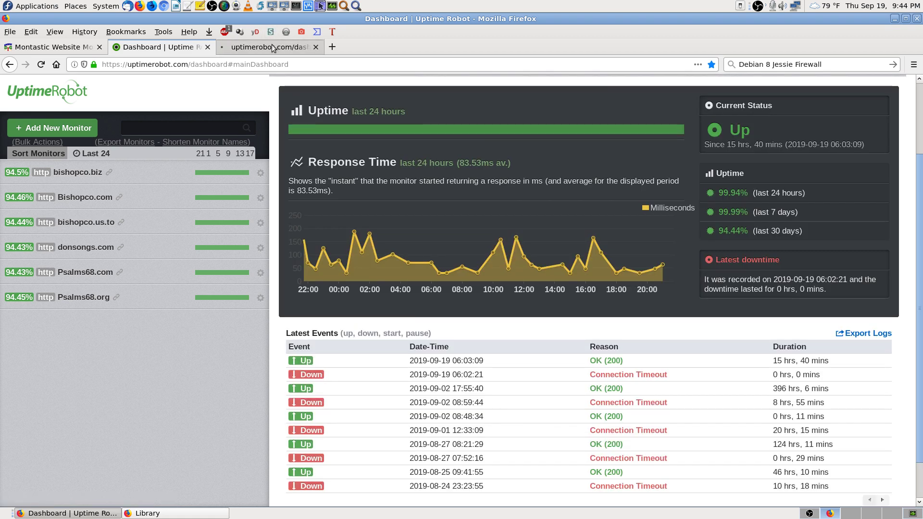
click(272, 48)
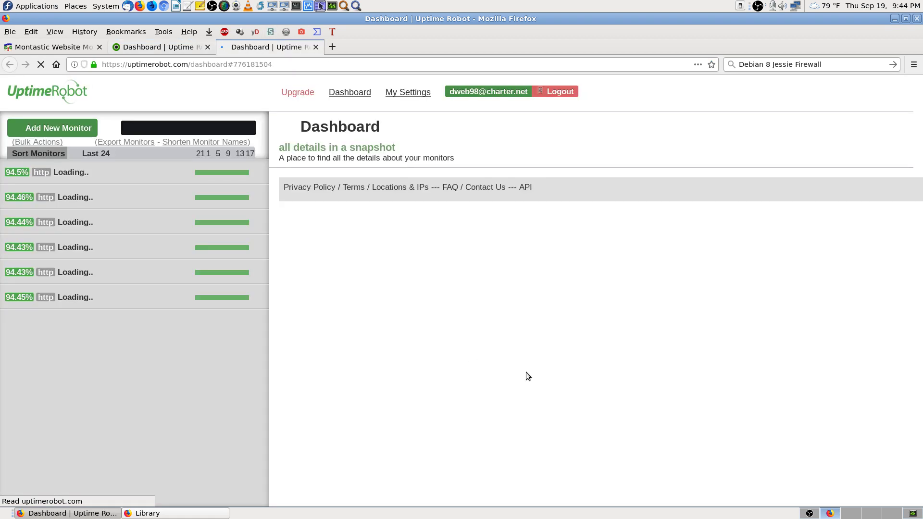
scroll(183, 392, down, 4)
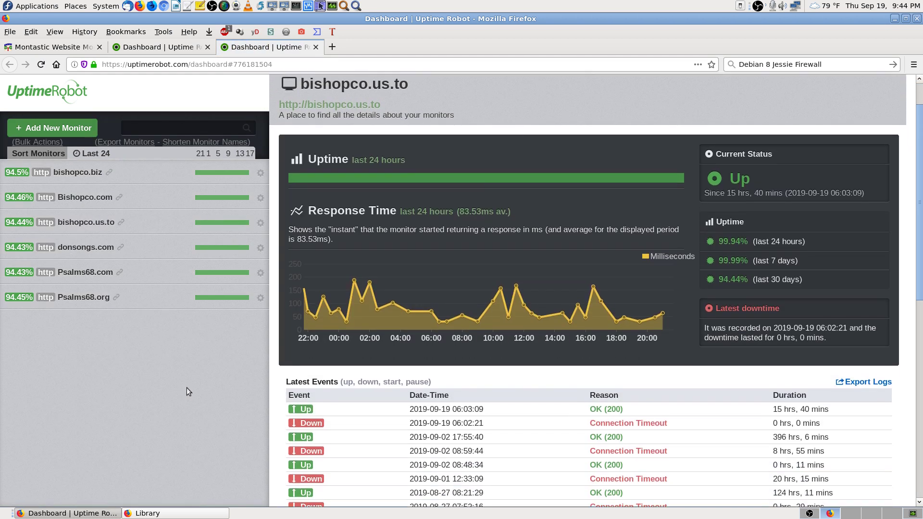
scroll(186, 387, down, 1)
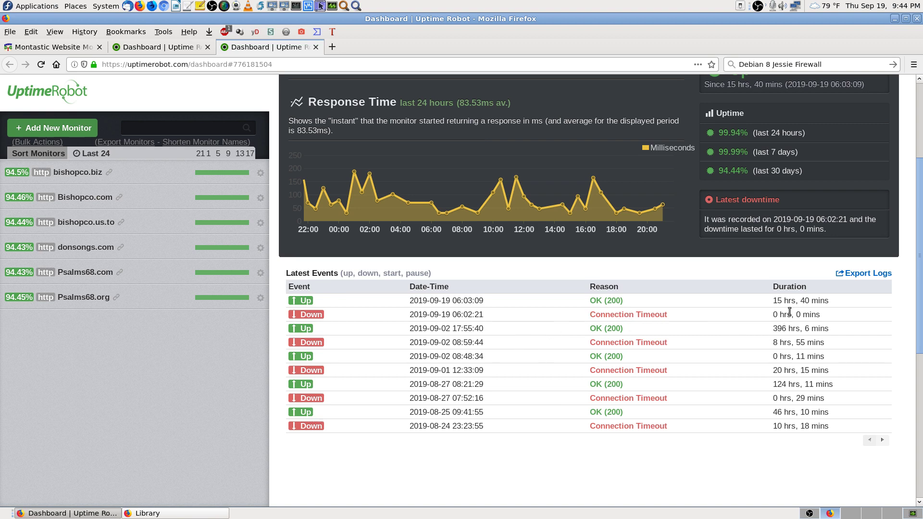
scroll(614, 326, up, 5)
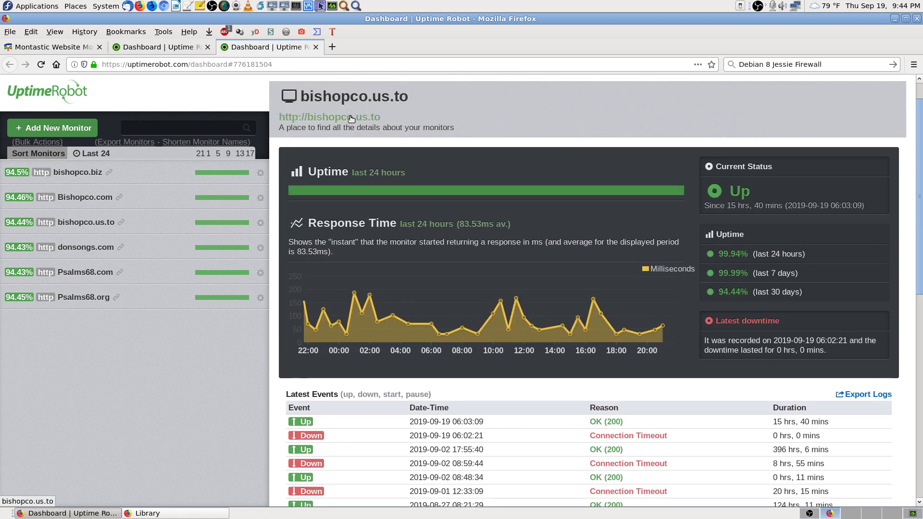
click(351, 116)
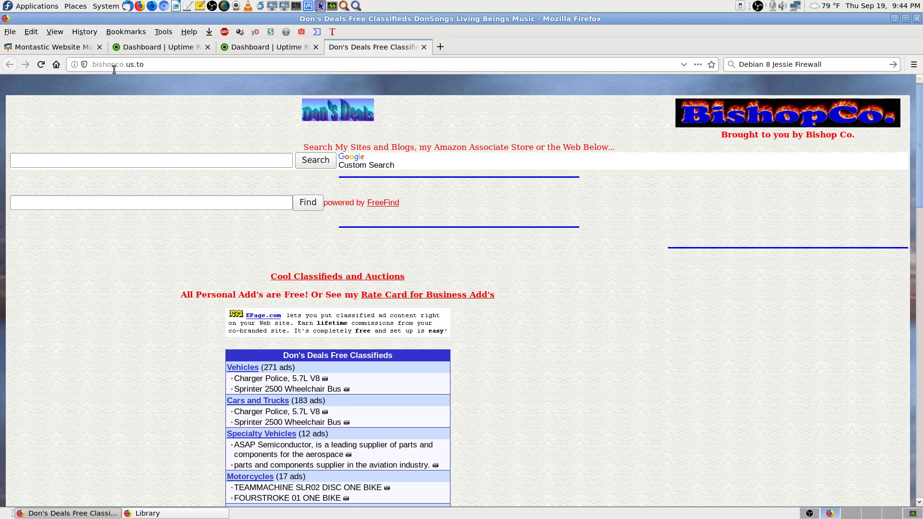
Step: Confirm the Don's Deals page loaded from the bishopco.us.to address, then close its tab
click(149, 64)
key(shift+Left)
key(shift+Left)
key(shift+Left)
key(shift+Left)
key(shift+Left)
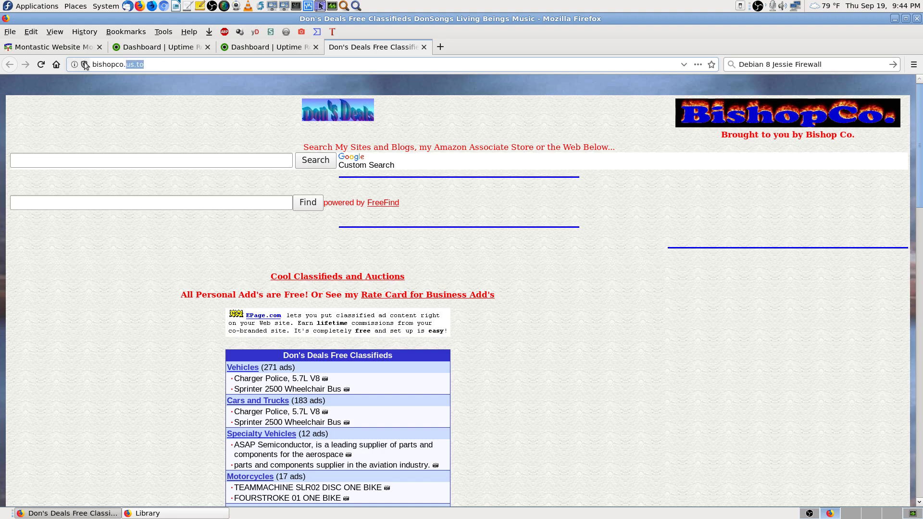
click(153, 64)
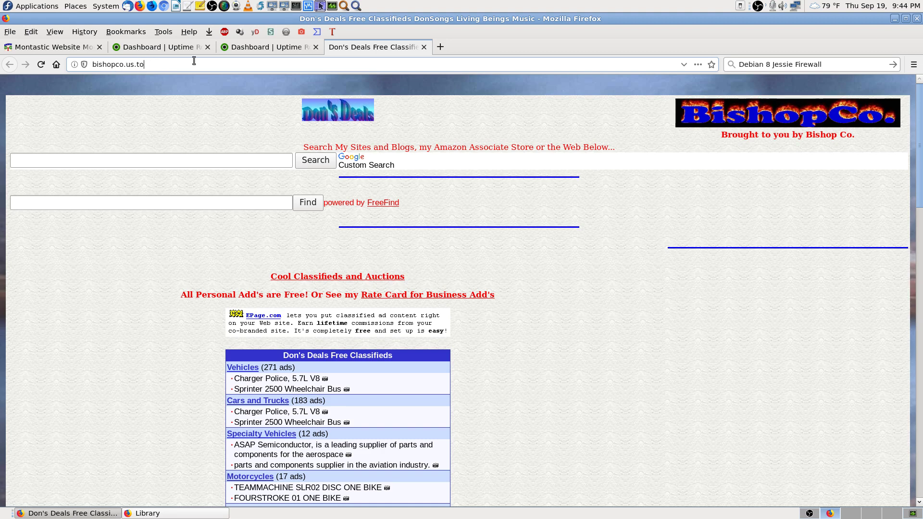
drag(154, 64, 80, 67)
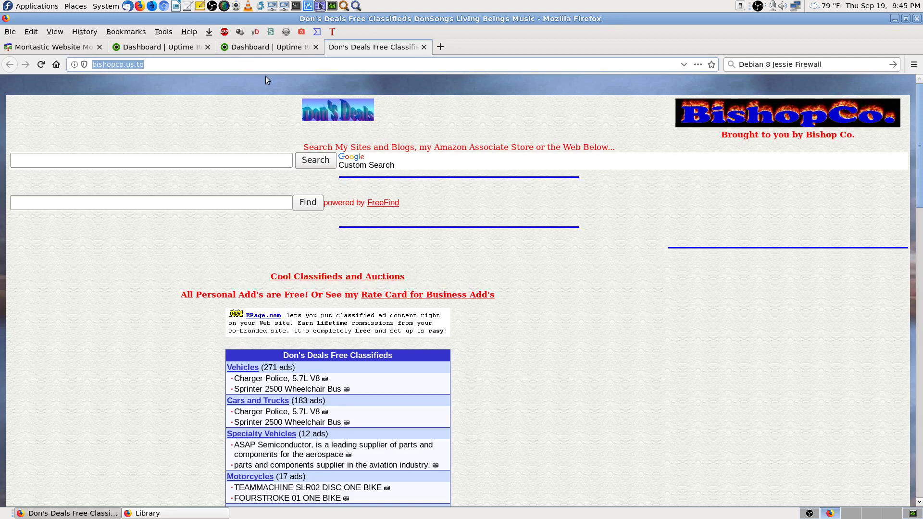
click(424, 47)
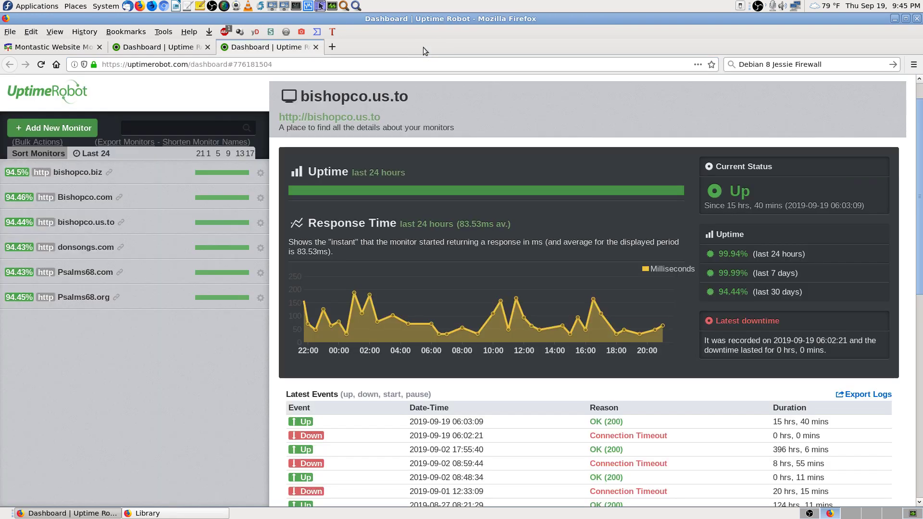
Step: Close the duplicate monitor tab and check Montastic shows all three sites up for 3 minutes
click(317, 47)
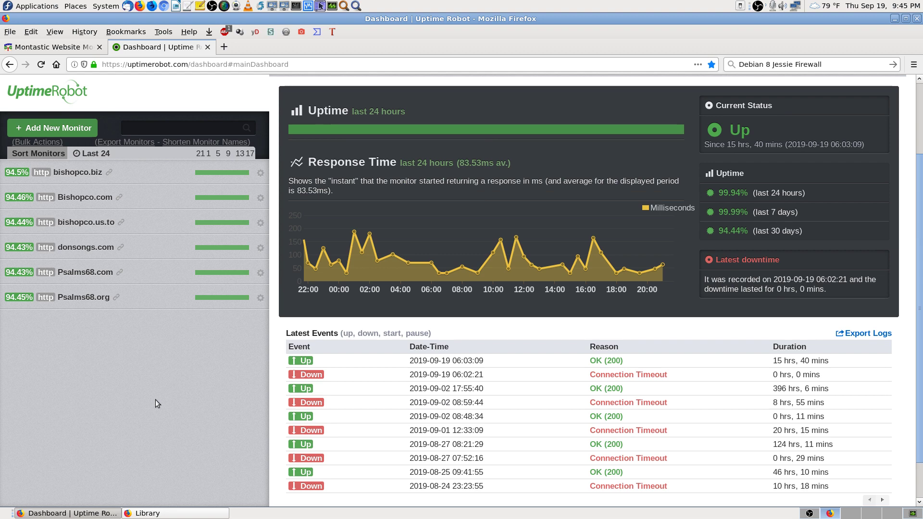
scroll(155, 404, up, 3)
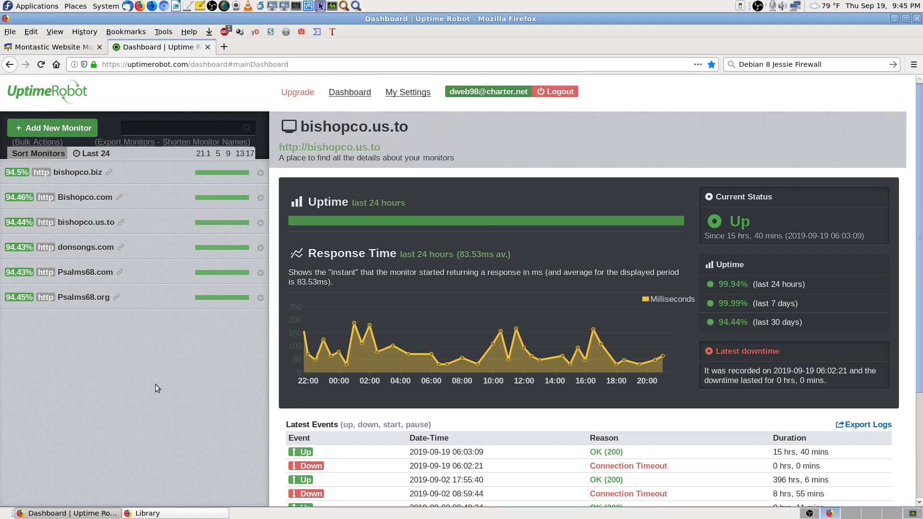
scroll(156, 401, down, 3)
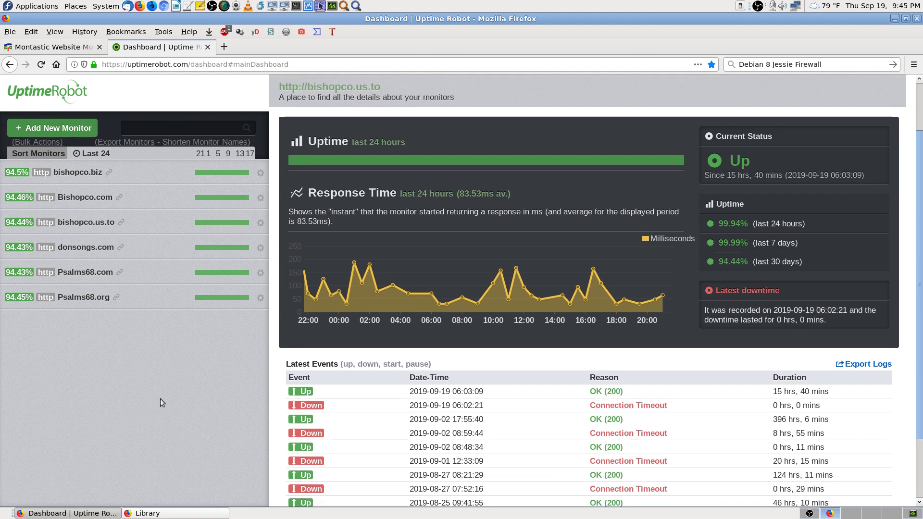
scroll(160, 397, up, 3)
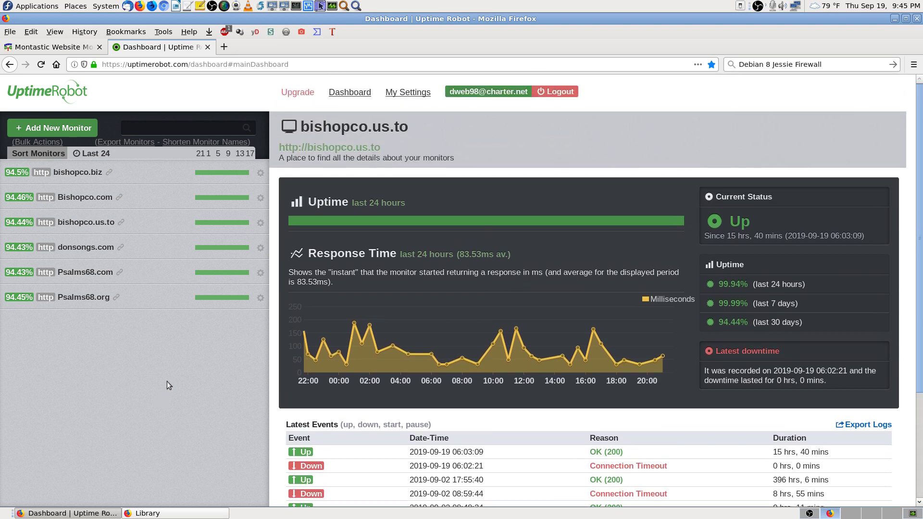
click(59, 48)
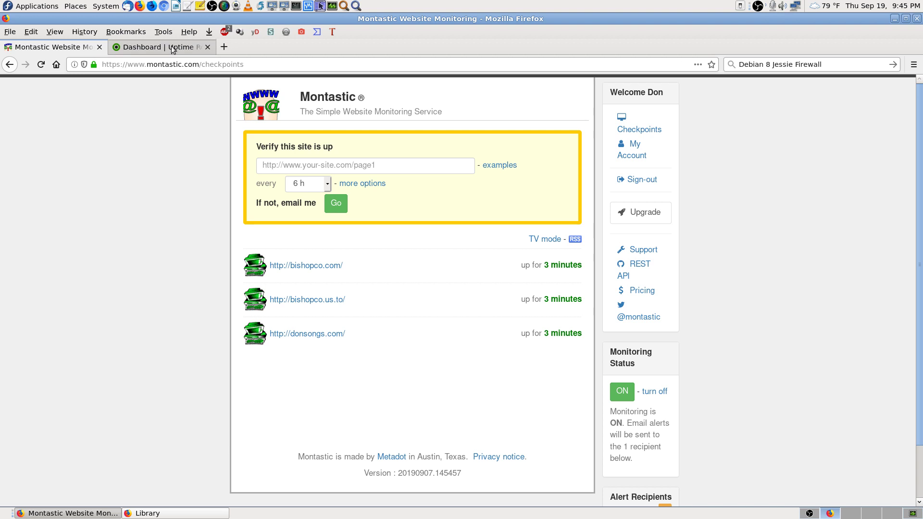
click(197, 47)
Step: Load donsongs.com in a new browser tab
click(225, 47)
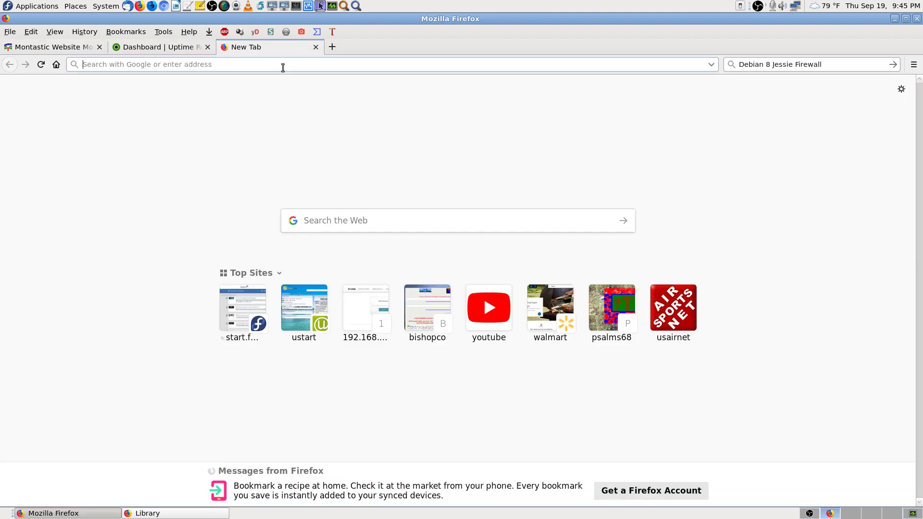
text(donsongs.com)
key(Return)
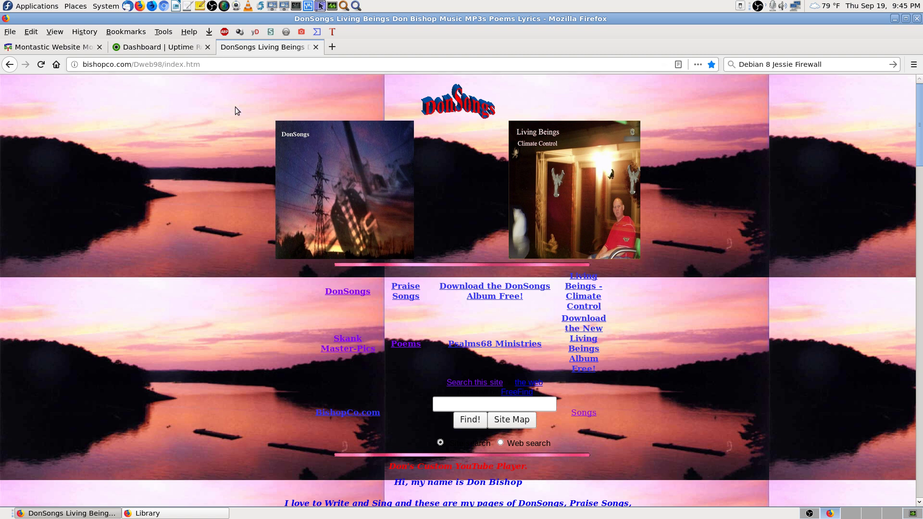
click(85, 64)
click(192, 90)
Step: Open and scroll the Living Beings album downloads page
mouse_move(921, 153)
mouse_down()
mouse_move(920, 443)
mouse_move(920, 153)
mouse_up()
click(590, 208)
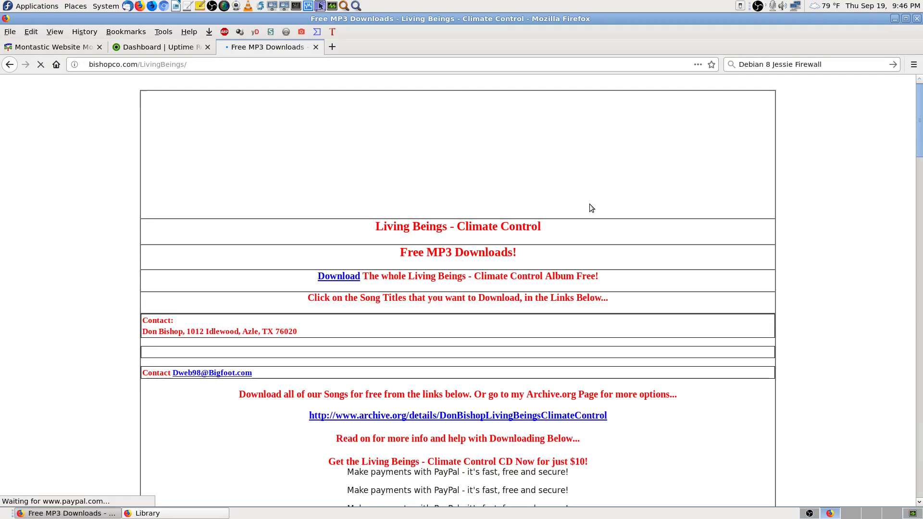
scroll(867, 383, down, 5)
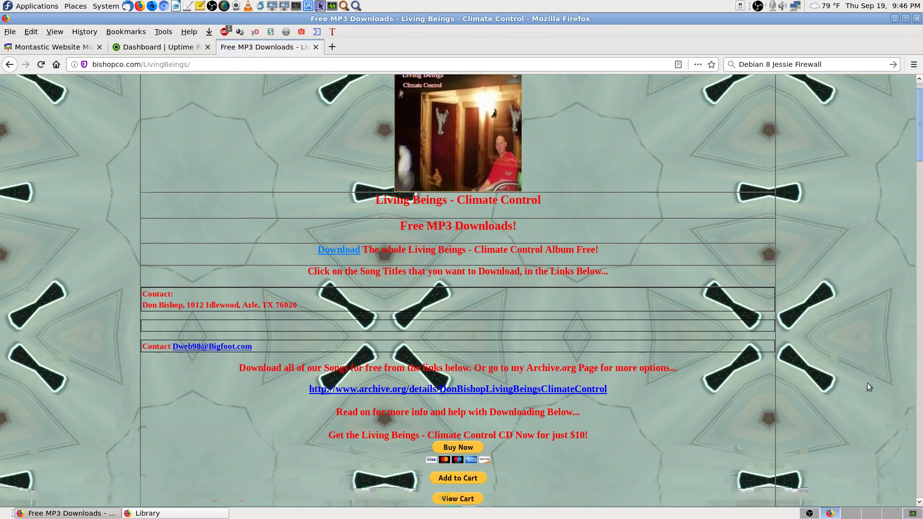
scroll(863, 384, down, 3)
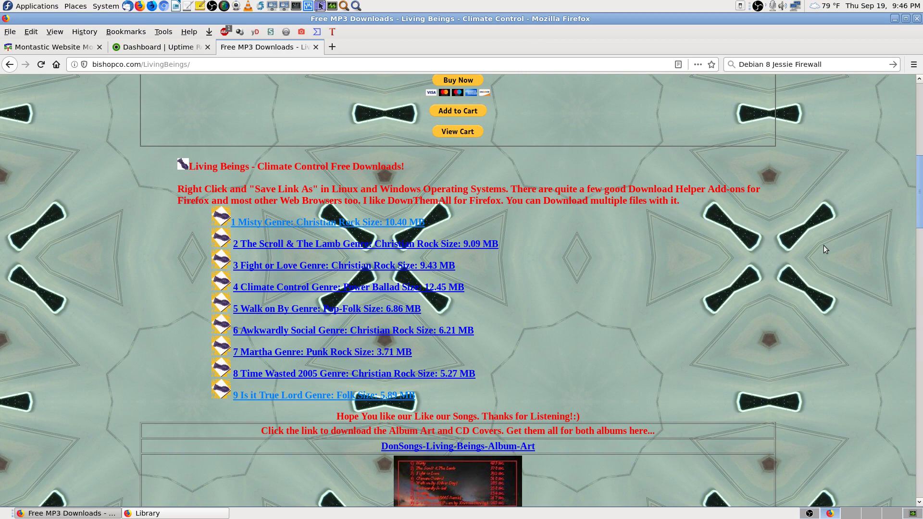
Step: Go back through the DonSongs 002 MP3 song list to the bishopco.com home page
key(alt+Left)
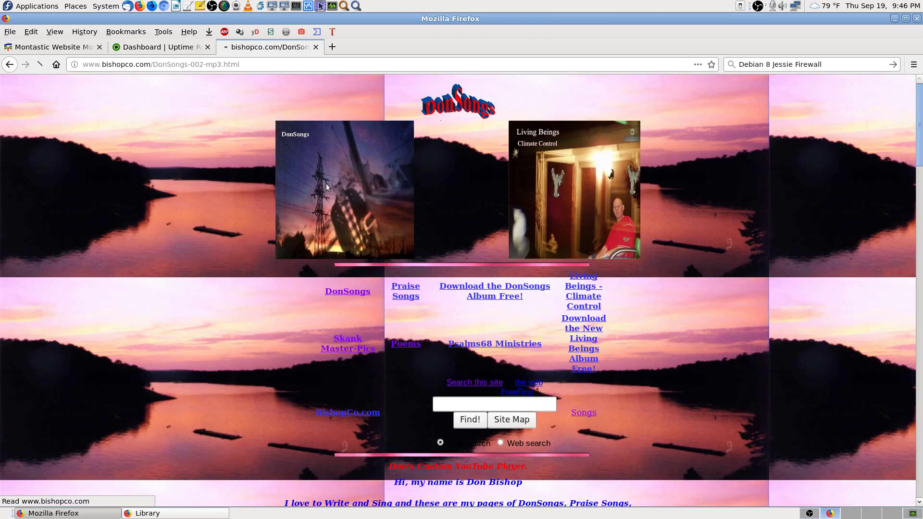
scroll(836, 325, down, 8)
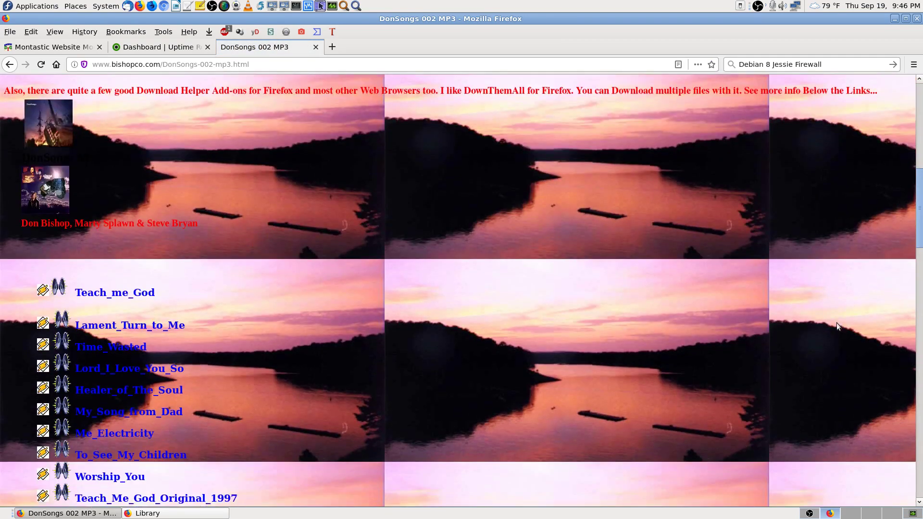
scroll(836, 326, down, 5)
scroll(200, 175, up, 2)
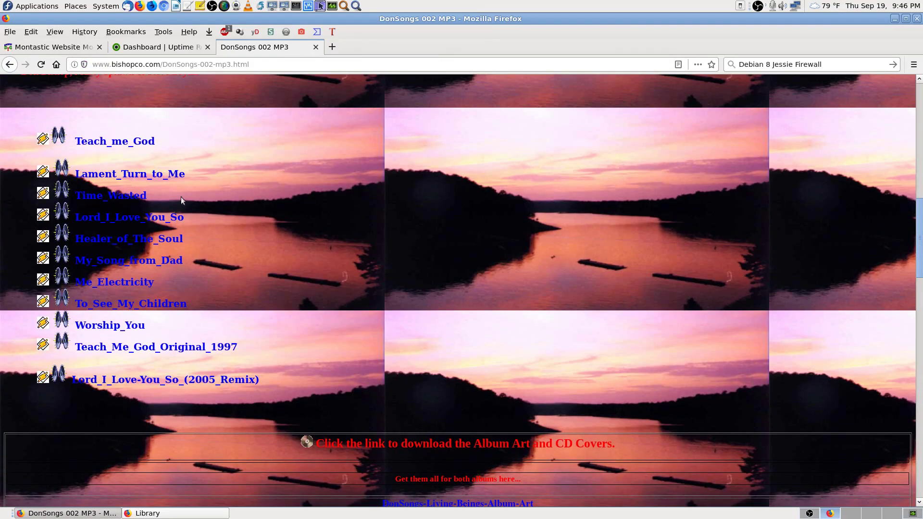
key(alt+Left)
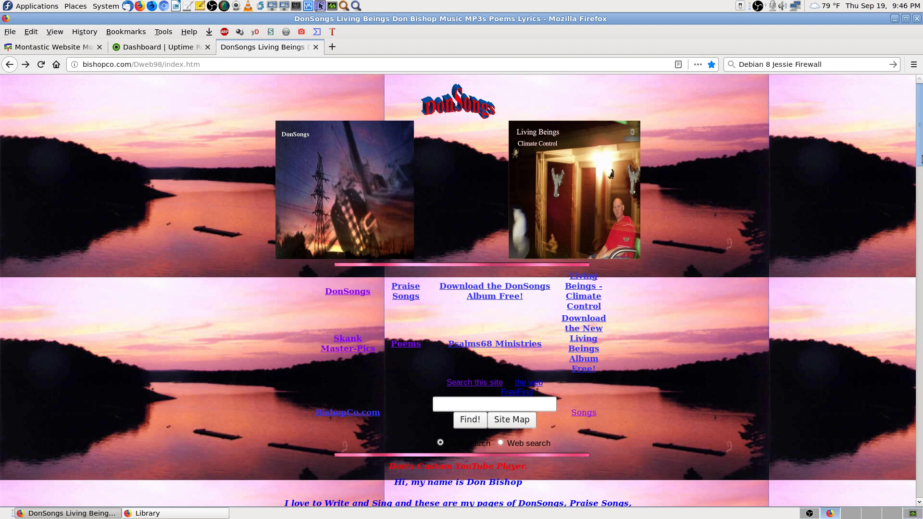
drag(920, 158, 892, 100)
Step: Close the DonSongs tab and the bookmarks Library window
click(316, 47)
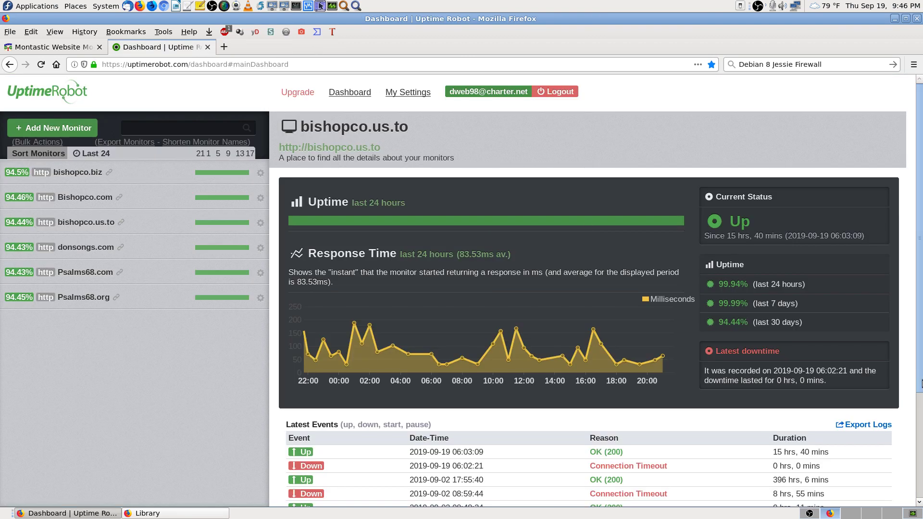
click(38, 48)
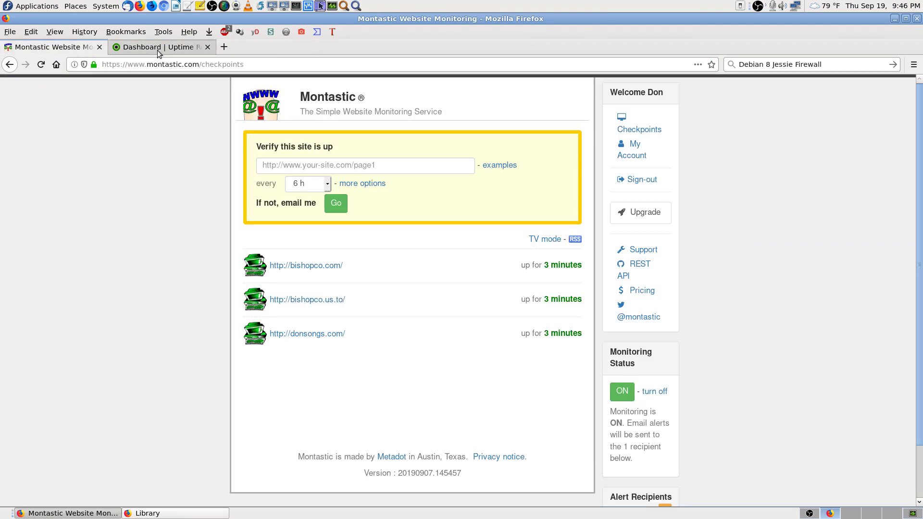
click(157, 48)
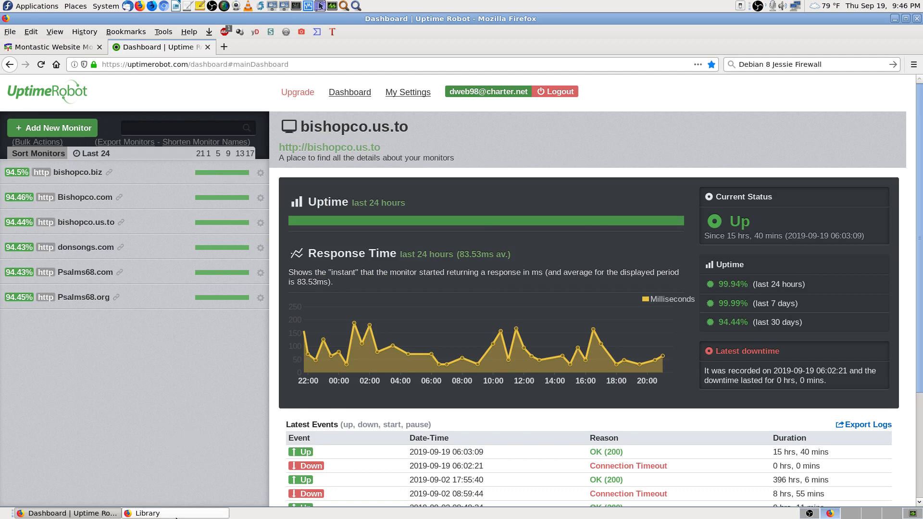
click(148, 513)
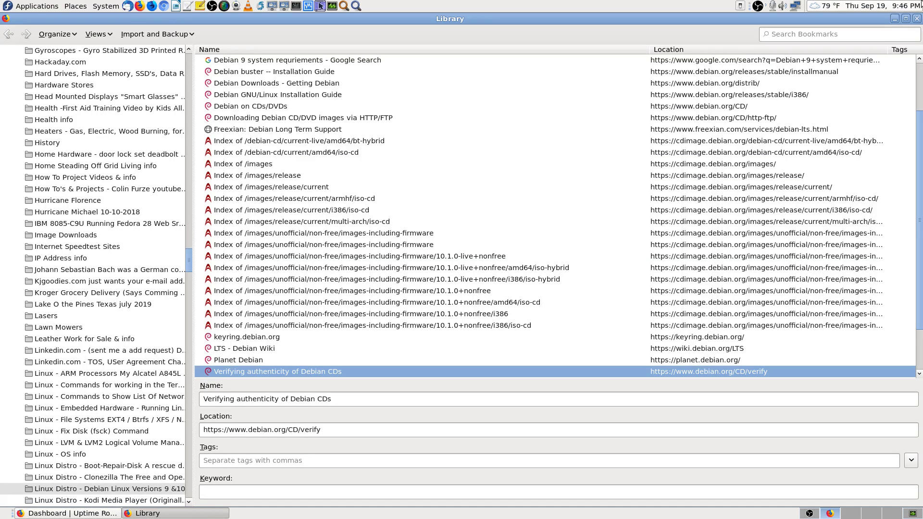
click(917, 18)
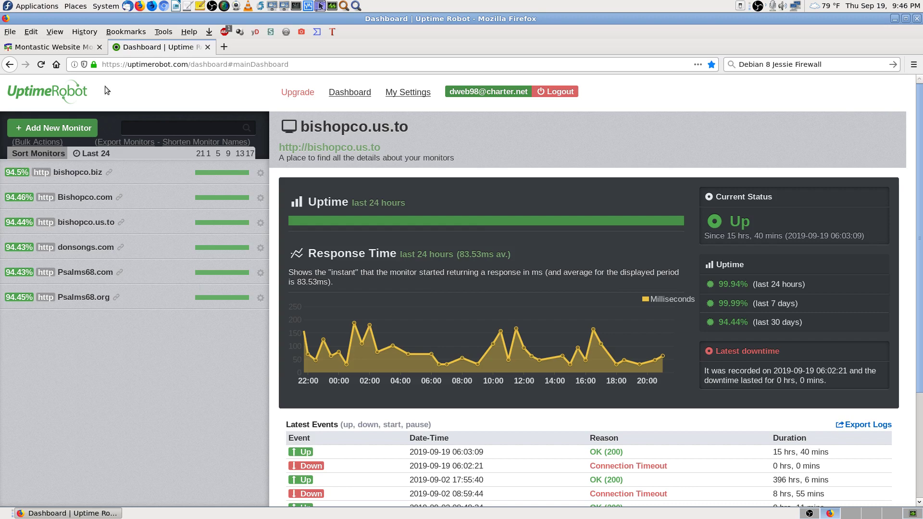
click(77, 47)
click(144, 47)
Step: Reload the UptimeRobot dashboard to confirm all 6 monitors up, then switch to Montastic
click(42, 65)
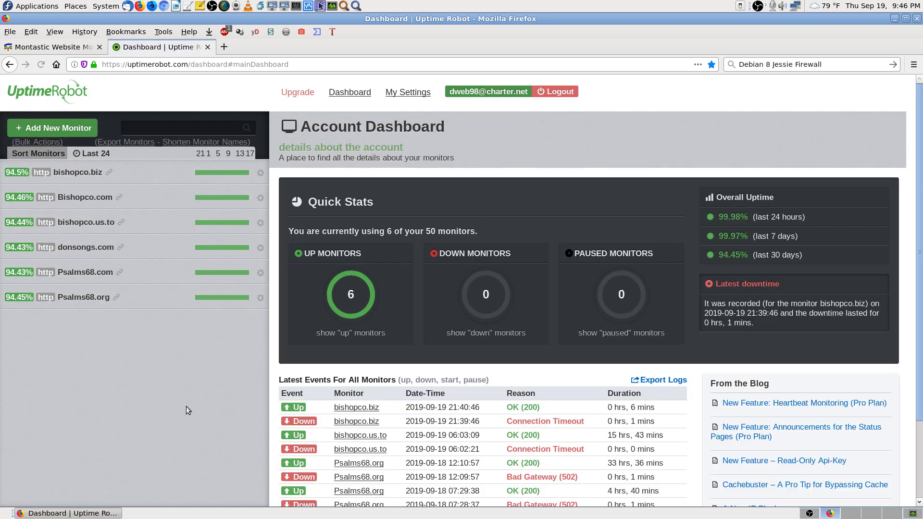
scroll(187, 404, down, 2)
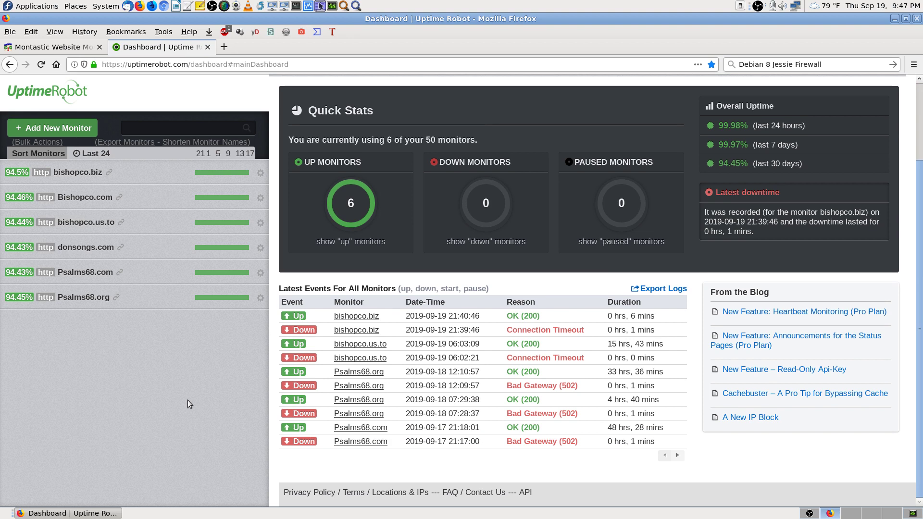
scroll(188, 400, up, 2)
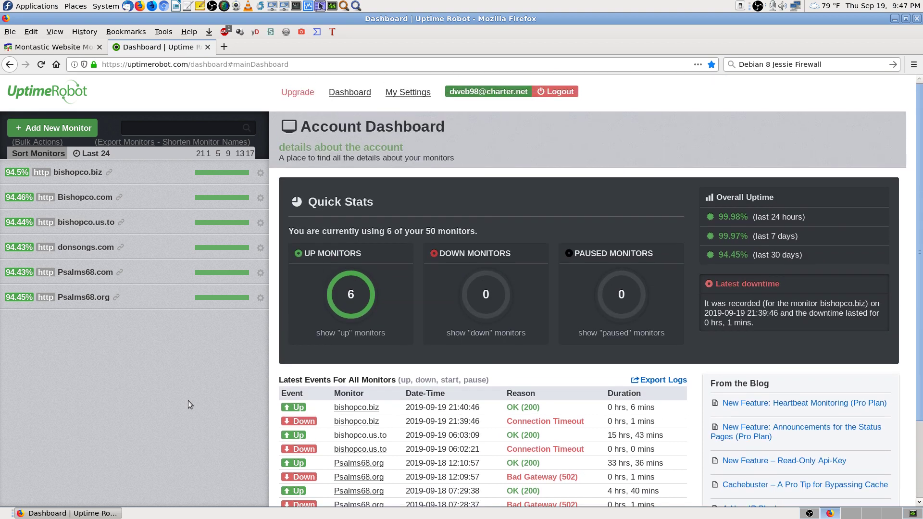
click(73, 47)
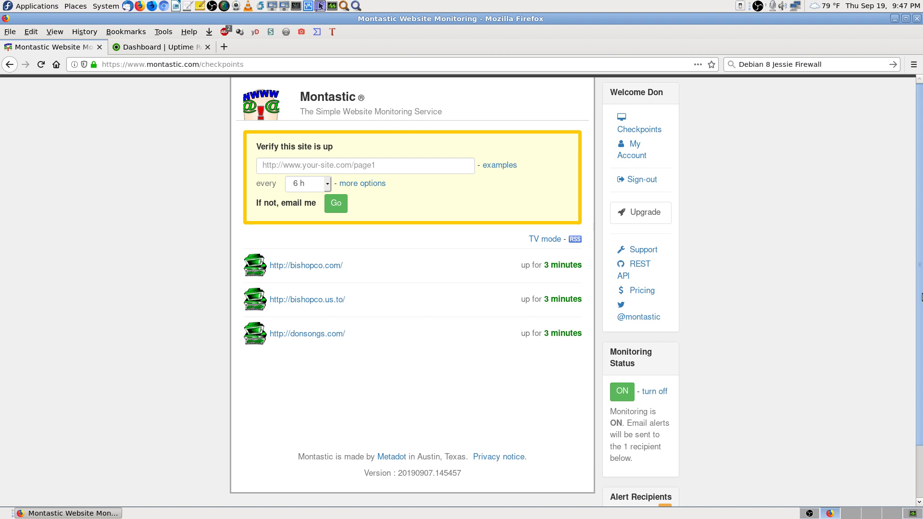
Step: Recheck bishopco.com, bishopco.us.to and donsongs.com in Montastic, confirming all up 12 minutes
scroll(921, 314, down, 1)
scroll(921, 314, up, 1)
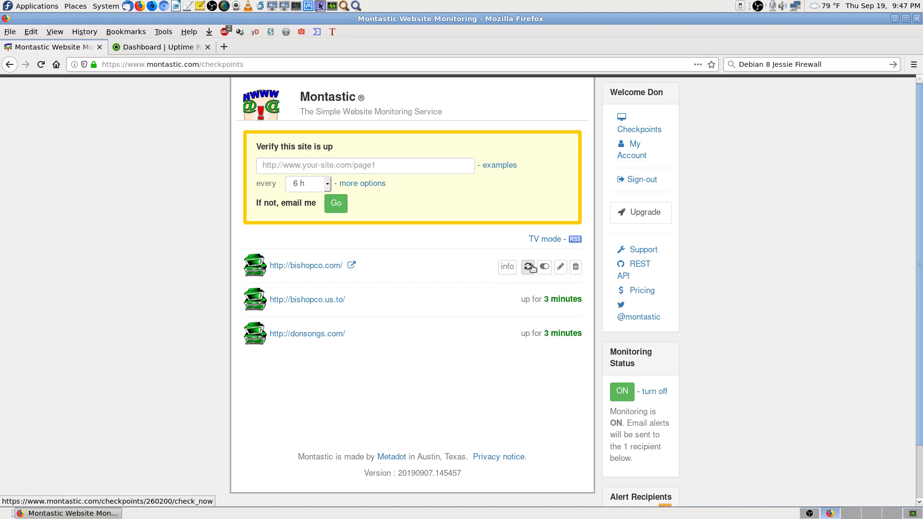
click(528, 266)
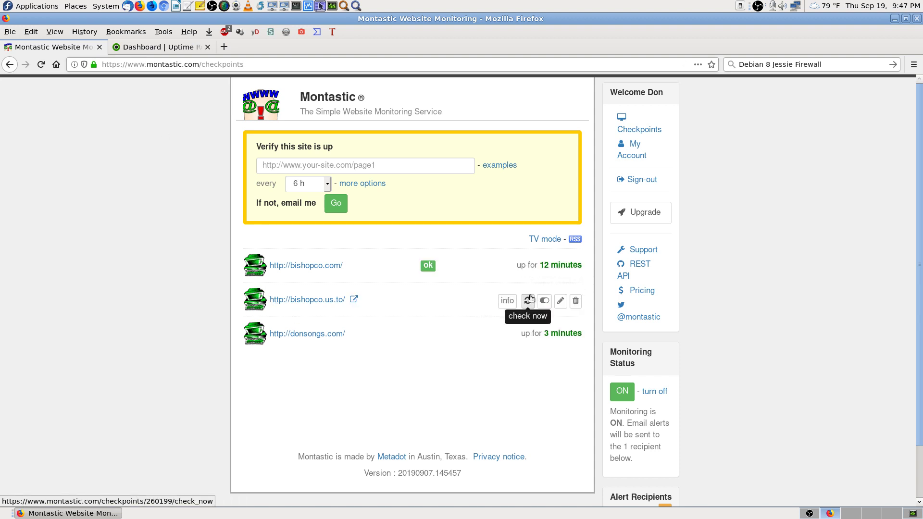
click(528, 300)
click(527, 337)
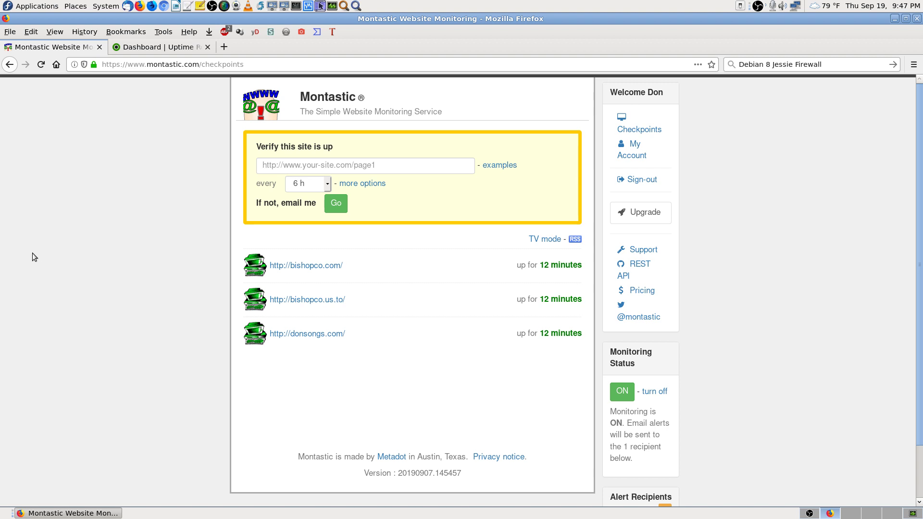
click(165, 49)
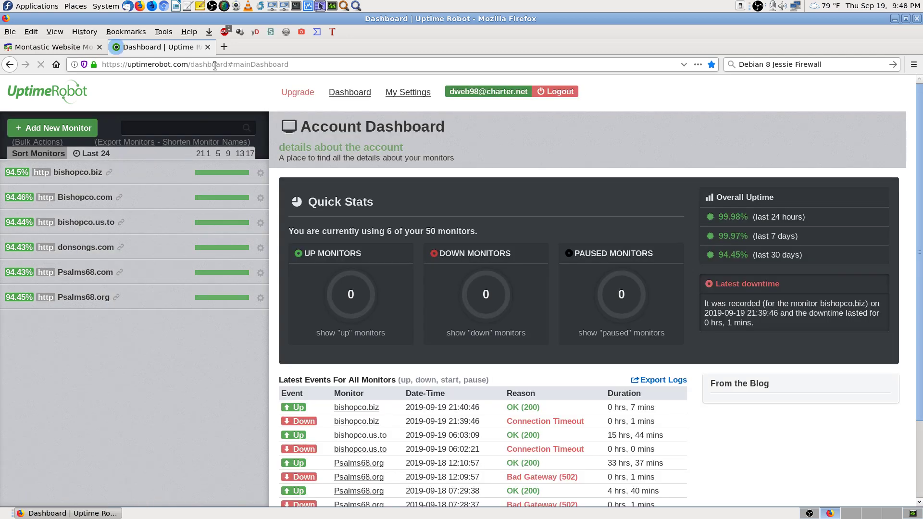
Step: Turn on the Bookmarks Toolbar and open the YouTube live dashboard bookmark
click(216, 66)
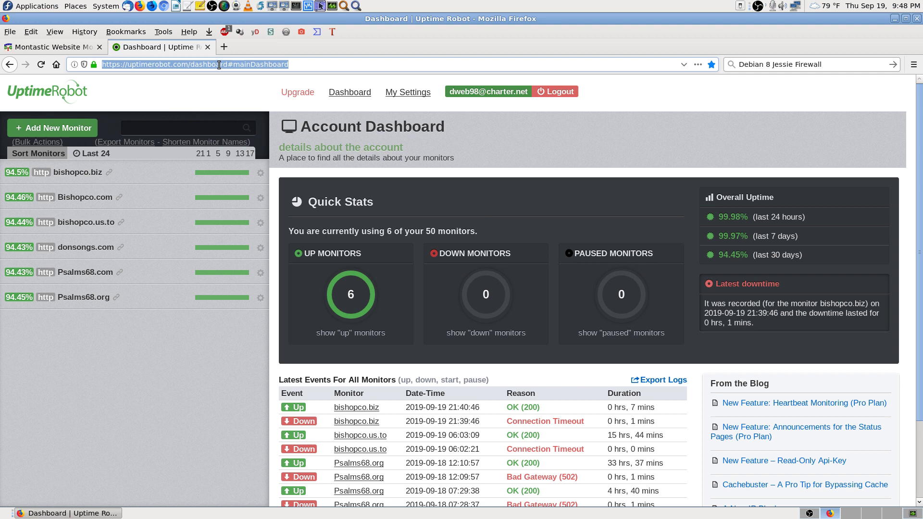
right_click(433, 39)
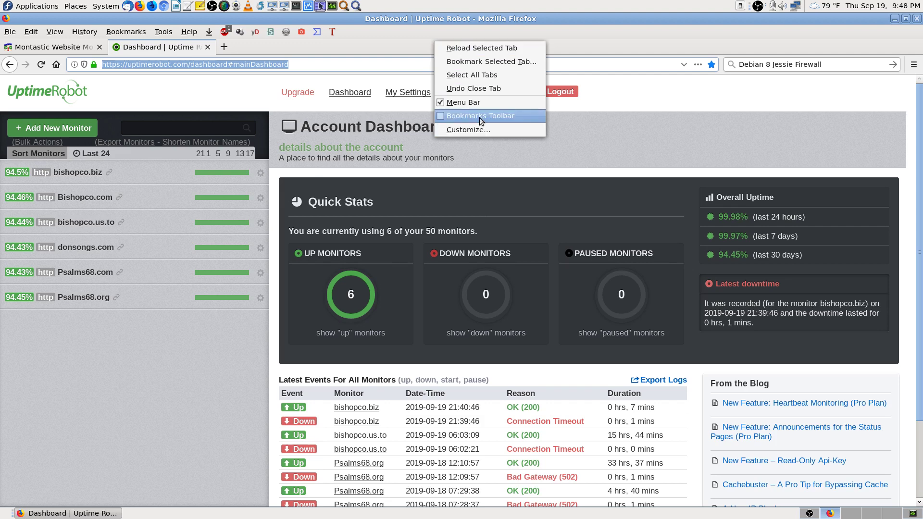
click(480, 117)
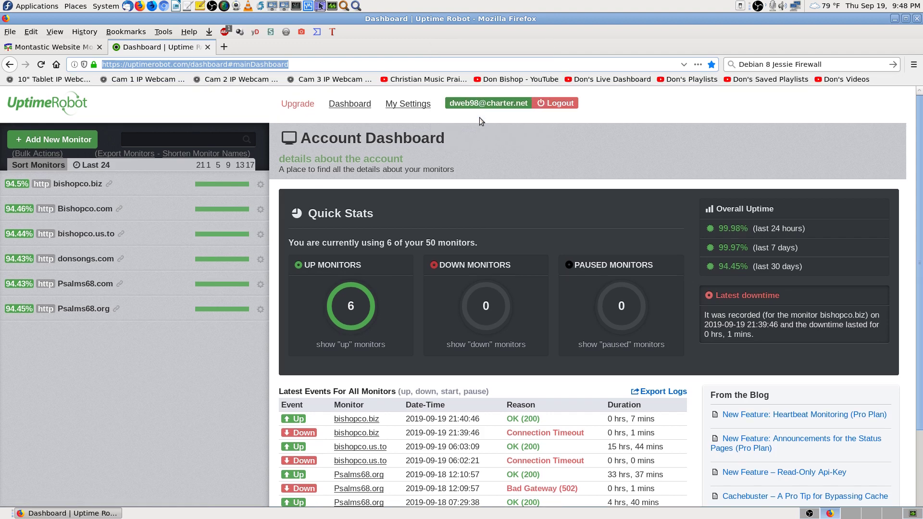
click(630, 79)
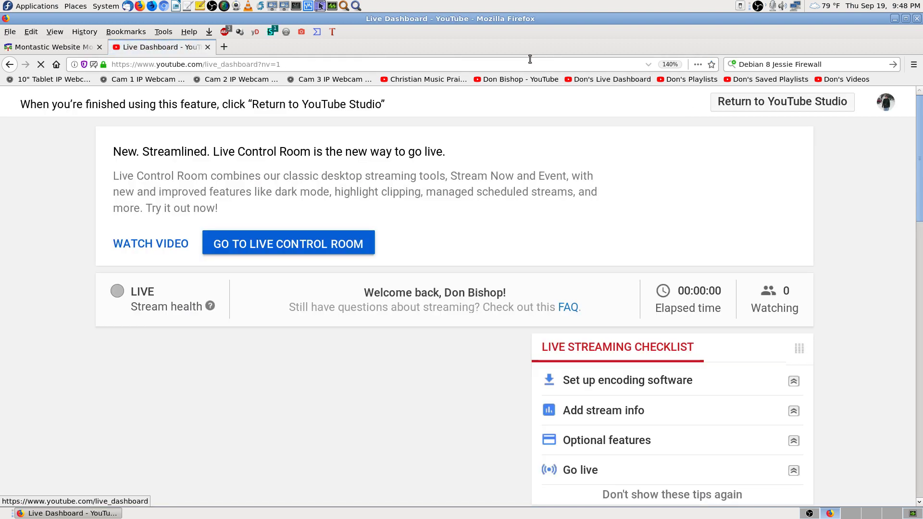
Step: Unmute the LIVE stream preview, then go back to the YouTube Studio channel dashboard
right_click(540, 46)
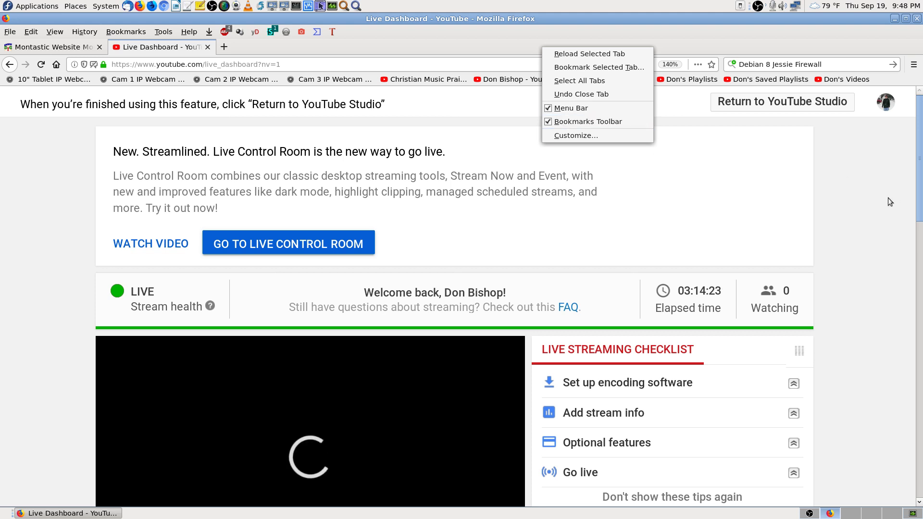
click(885, 198)
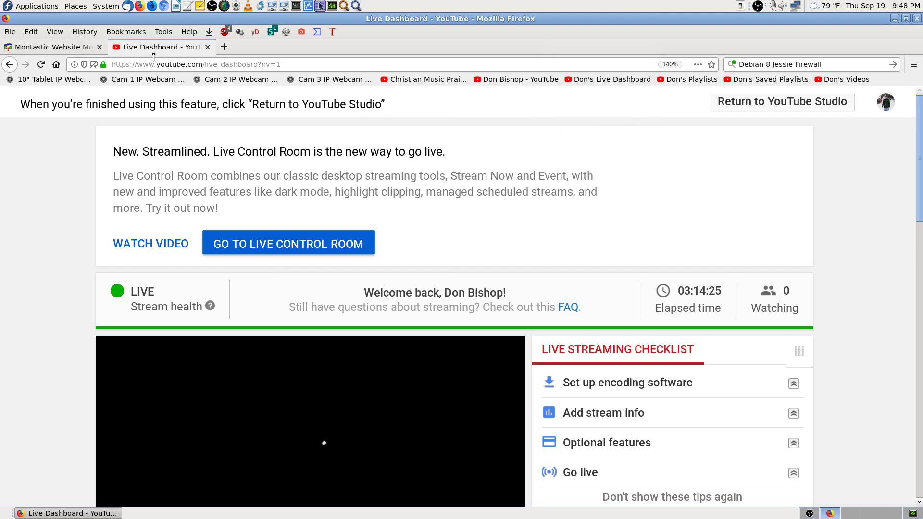
scroll(891, 297, down, 2)
scroll(891, 293, down, 3)
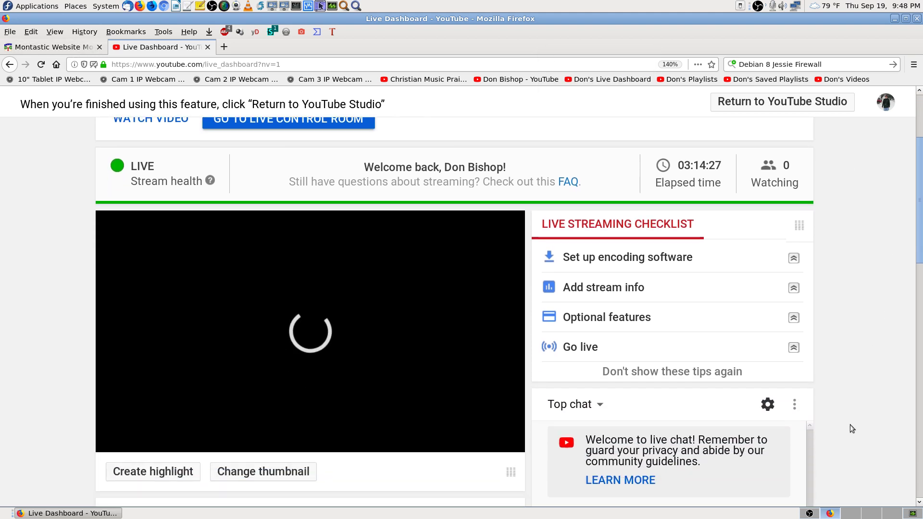
scroll(880, 409, up, 2)
scroll(879, 412, up, 1)
scroll(881, 412, down, 3)
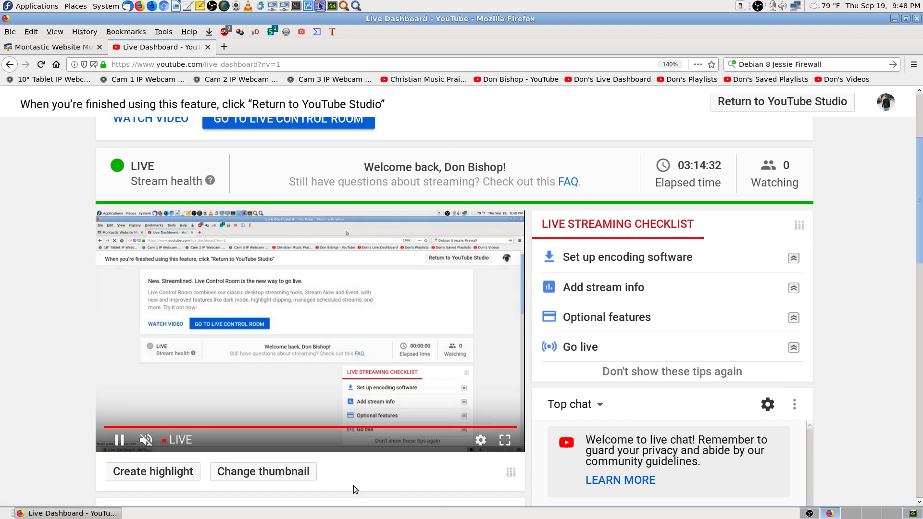
click(146, 440)
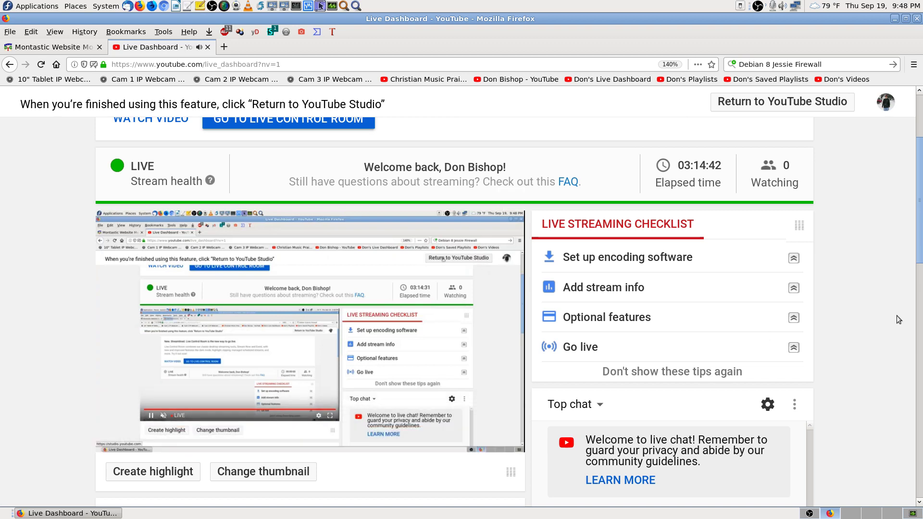
scroll(890, 332, up, 3)
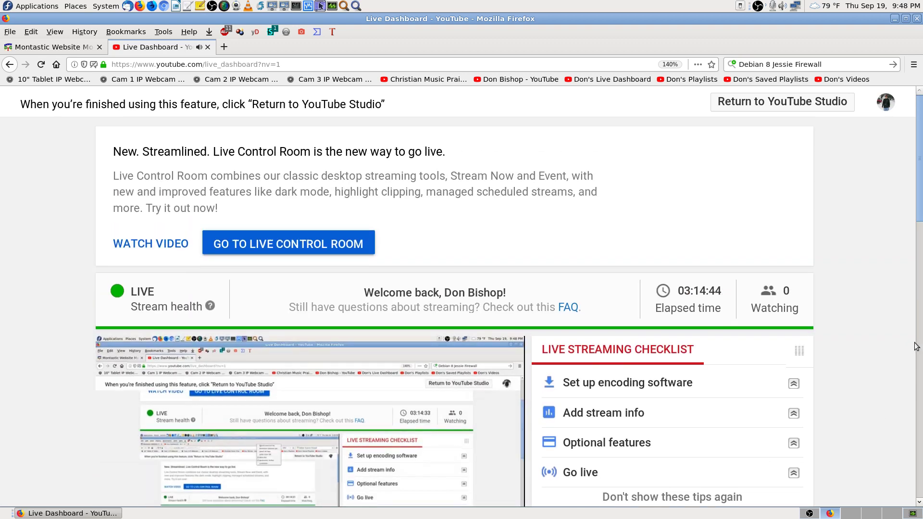
click(789, 101)
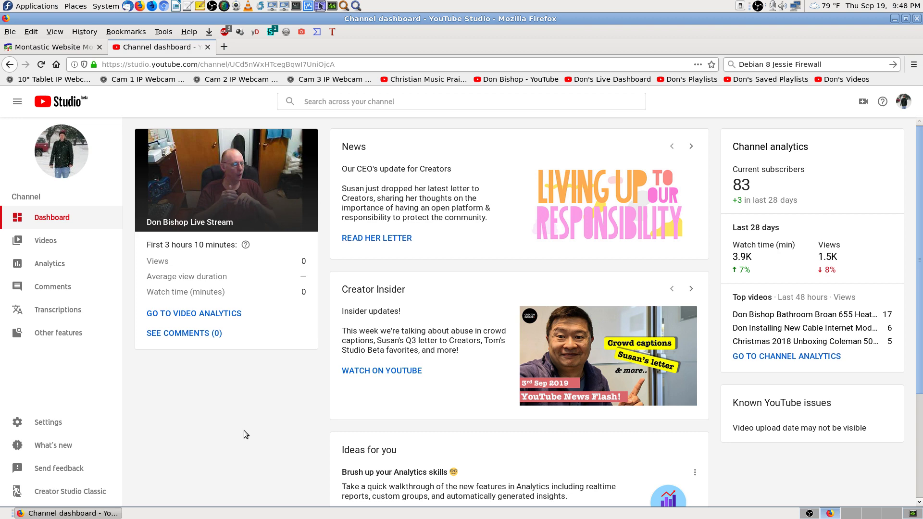
Step: Reopen the live dashboard bookmark, showing the stream LIVE at 03:15:19 elapsed
scroll(243, 431, down, 5)
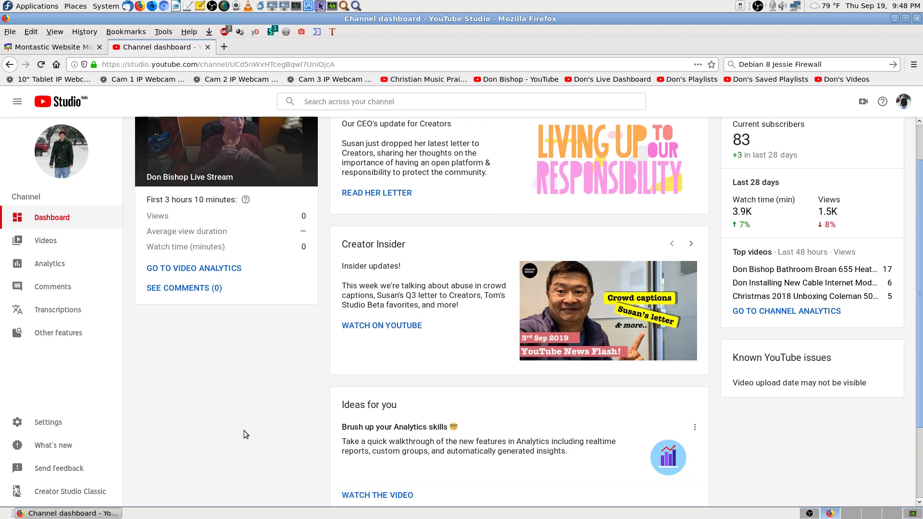
scroll(243, 431, up, 5)
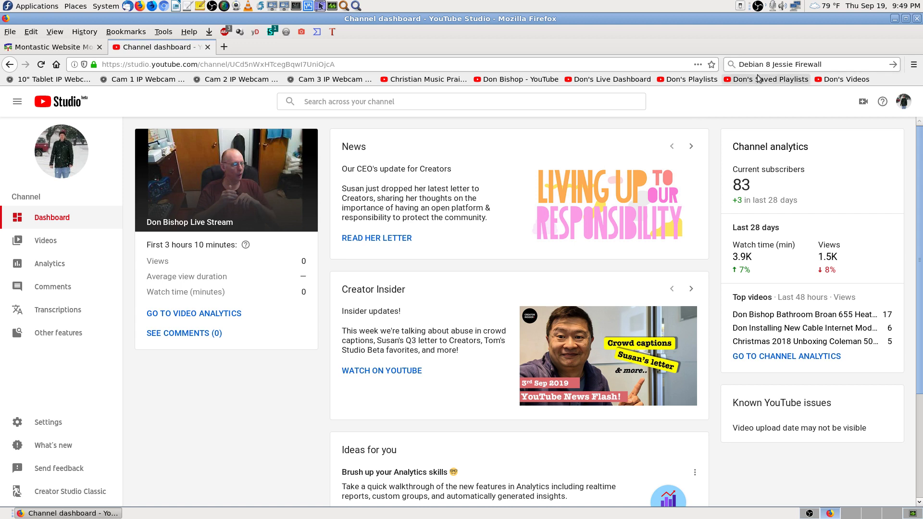
click(611, 79)
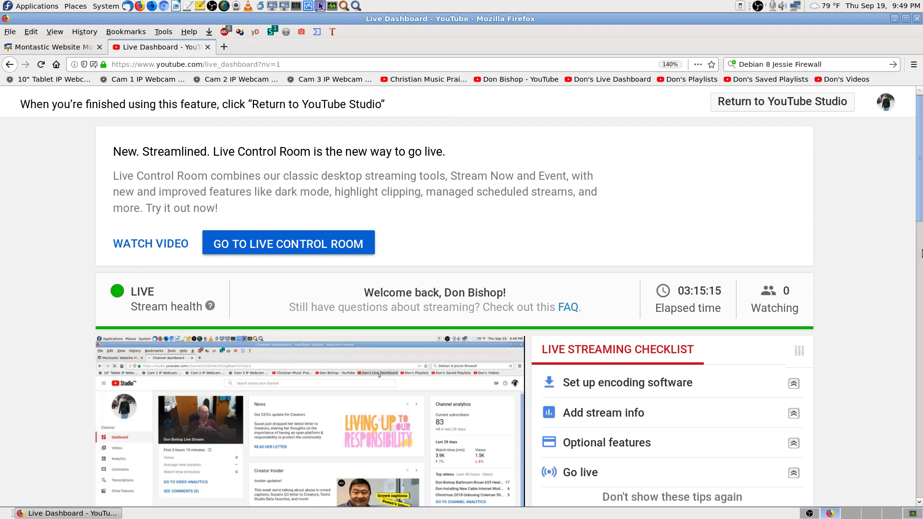
Step: Inspect the Adblock Plus stats and options for the Live Dashboard, then close them
click(224, 33)
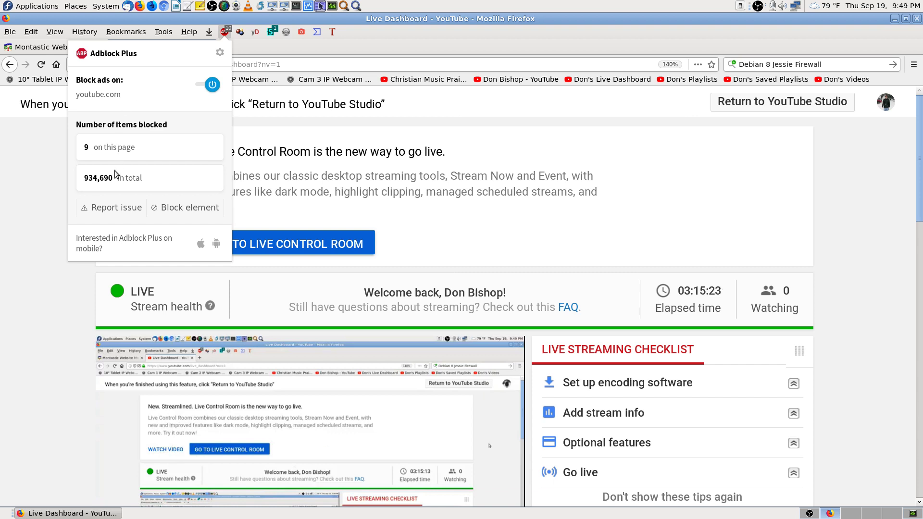
click(34, 174)
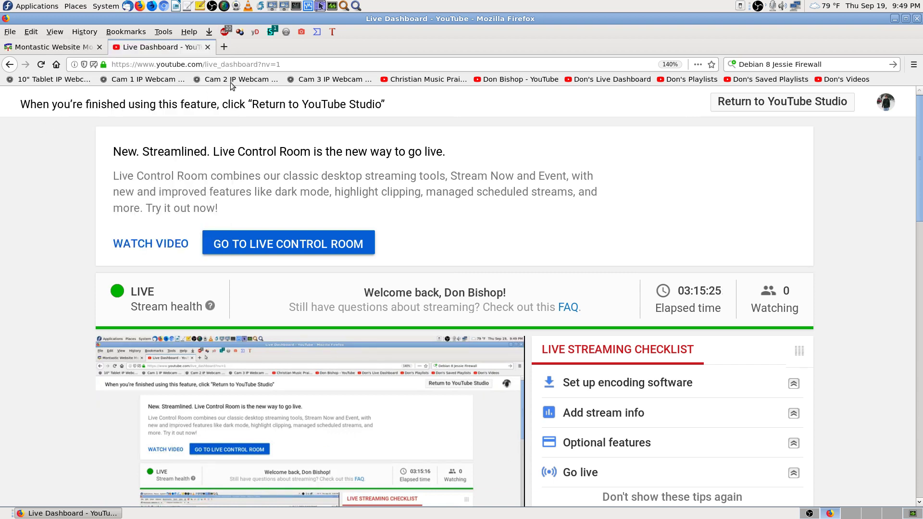
right_click(224, 33)
key(Escape)
click(224, 32)
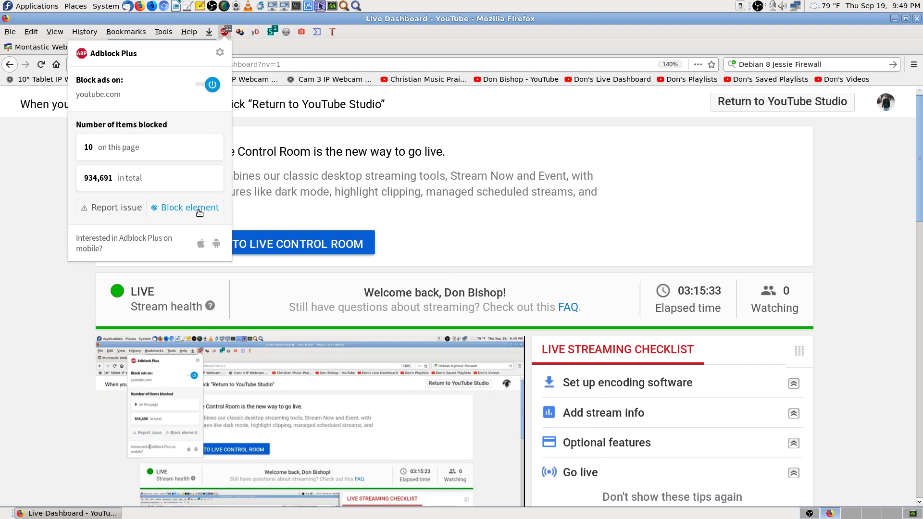
click(4, 314)
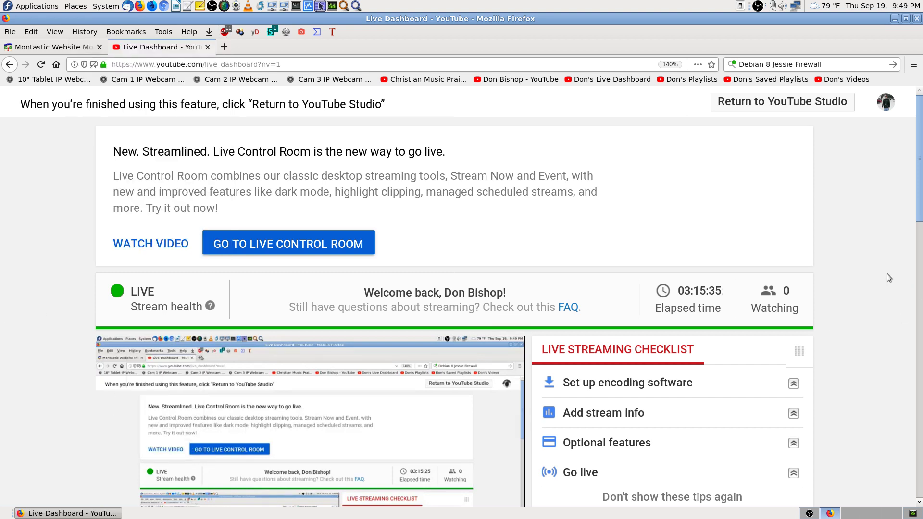
Step: Scroll through the Live Dashboard, then go to the channel's Playlists page showing 131 playlists
scroll(887, 274, down, 3)
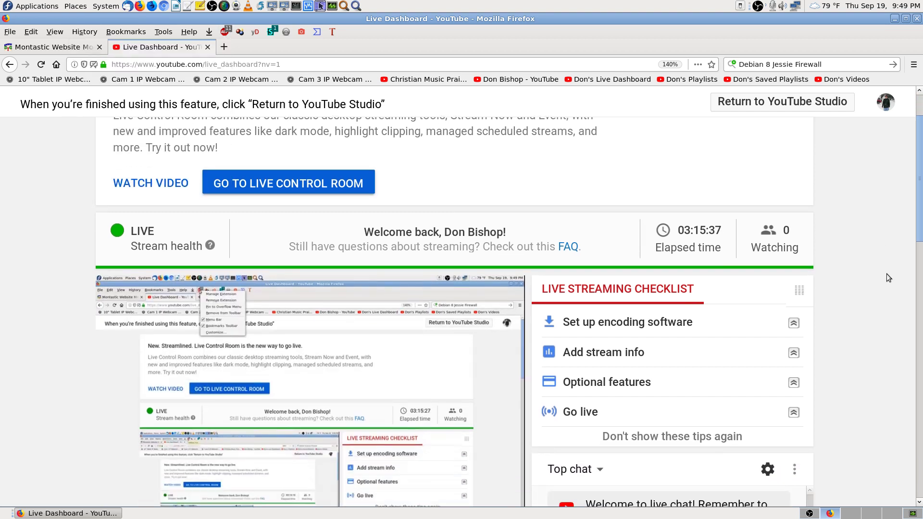
scroll(885, 283, up, 3)
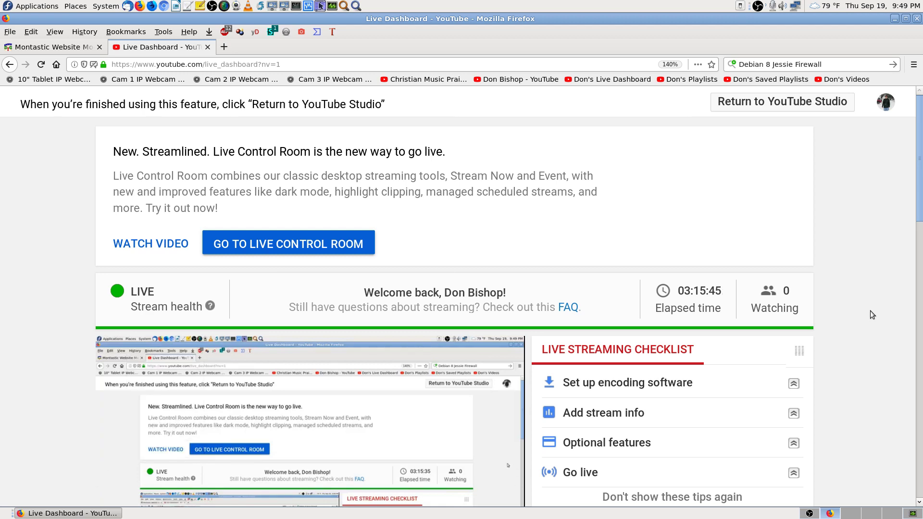
scroll(870, 310, down, 4)
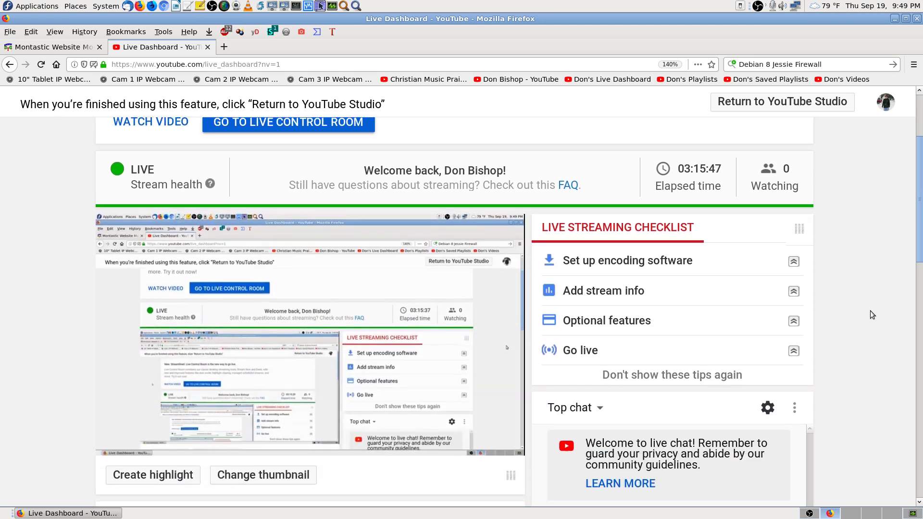
scroll(870, 311, up, 4)
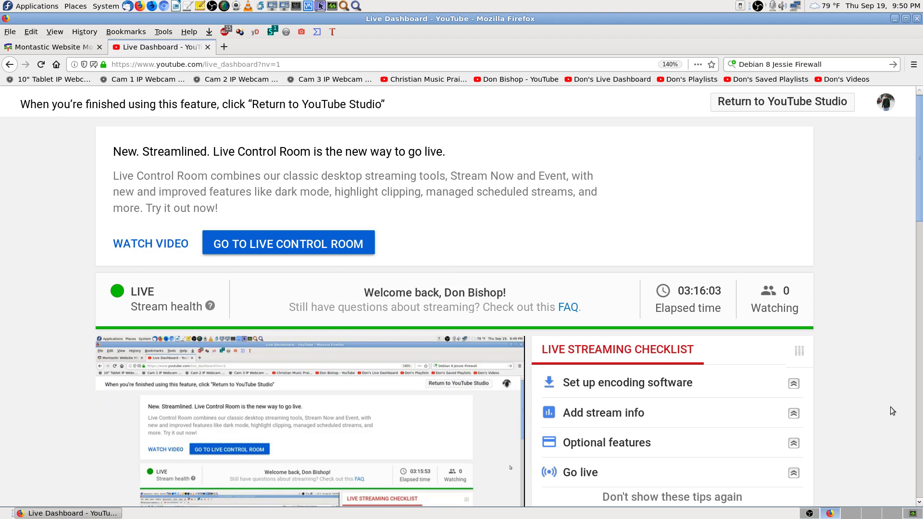
scroll(890, 407, down, 5)
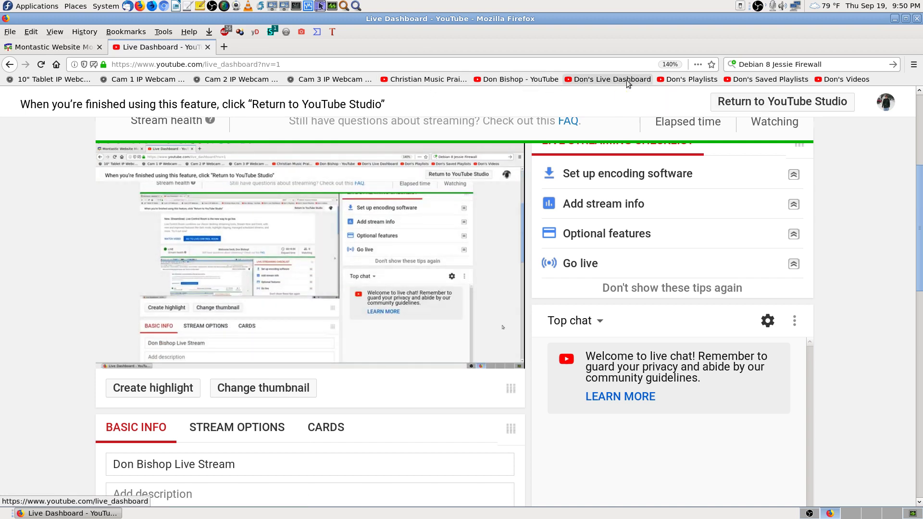
click(700, 80)
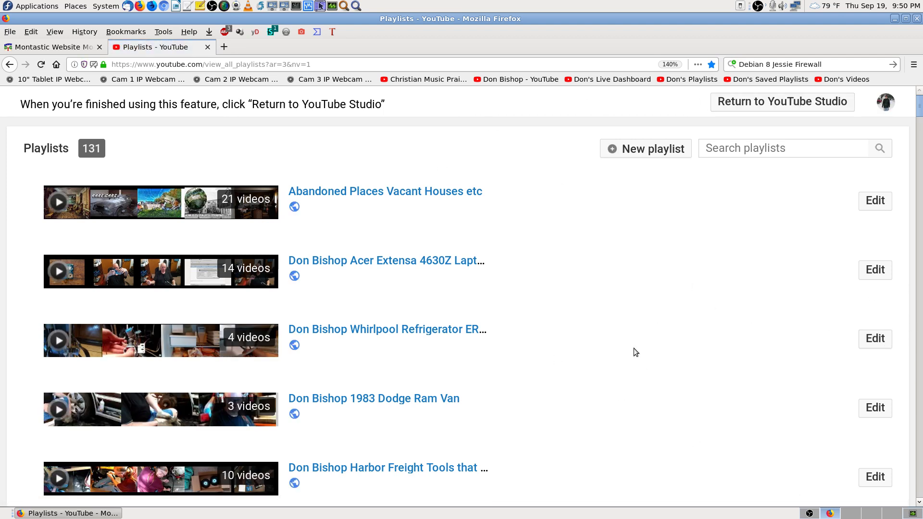
Step: Browse the saved playlists, then open the uploads list in YouTube Studio
click(769, 79)
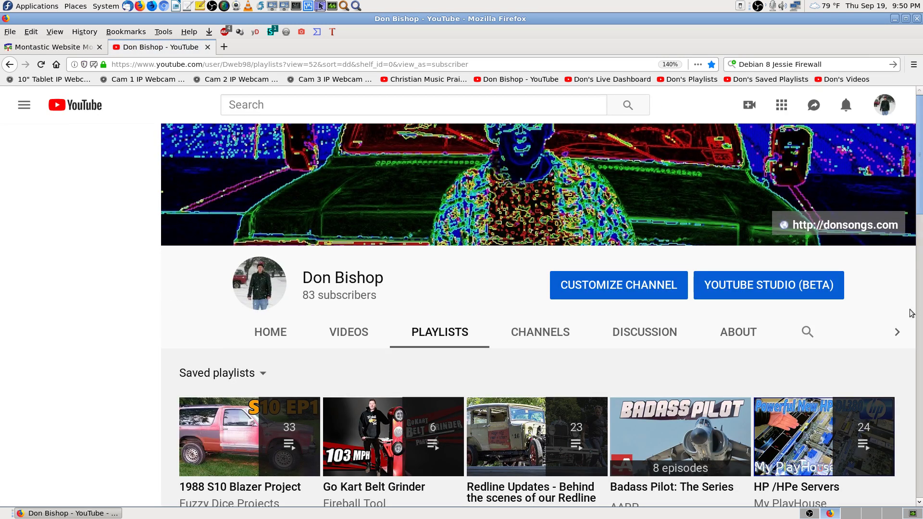
scroll(921, 317, down, 2)
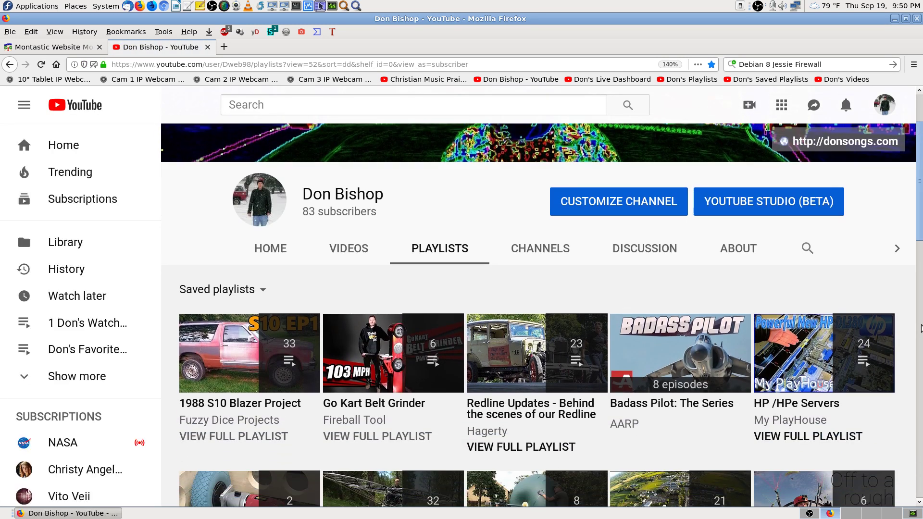
scroll(536, 423, down, 2)
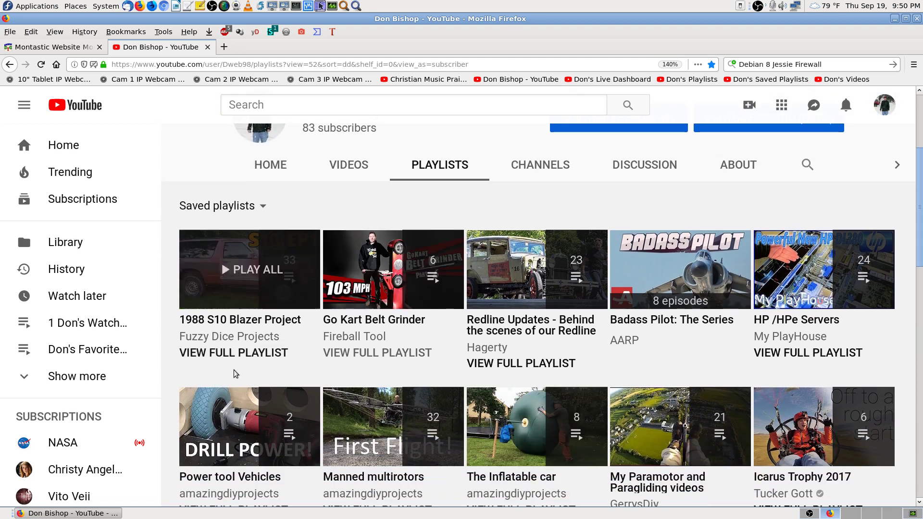
scroll(912, 357, down, 2)
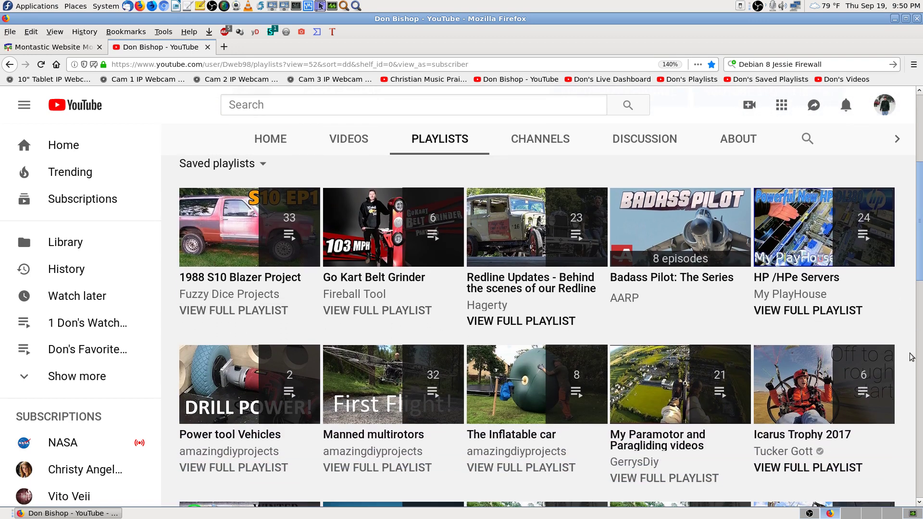
scroll(906, 357, down, 7)
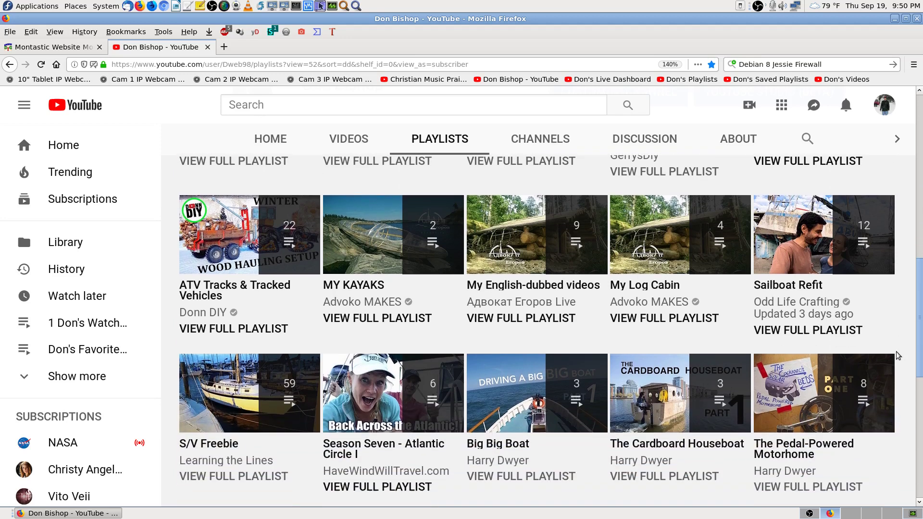
click(828, 81)
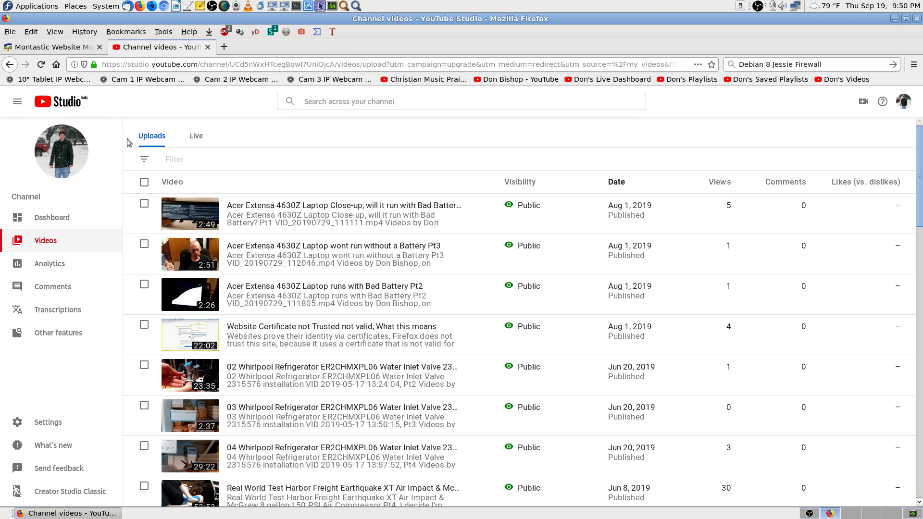
Step: View the channel's live streams in Studio, then open the public channel home page
click(201, 139)
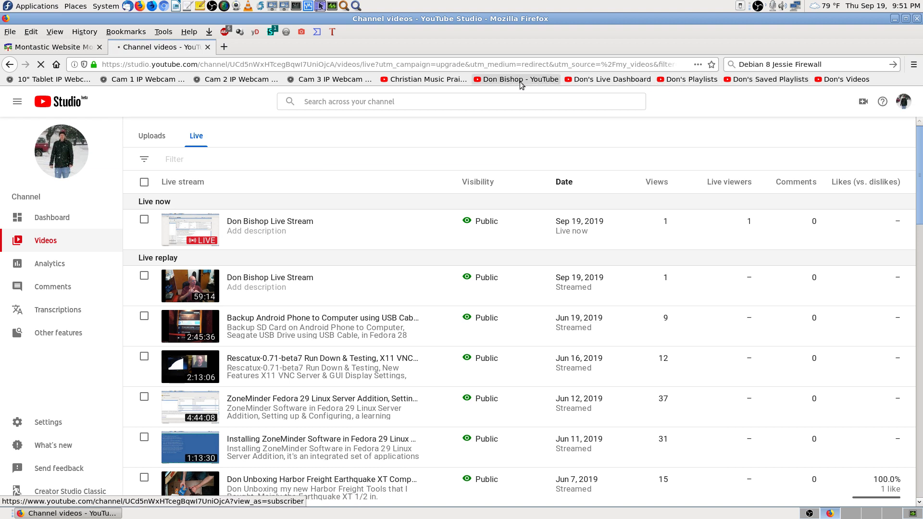
click(520, 82)
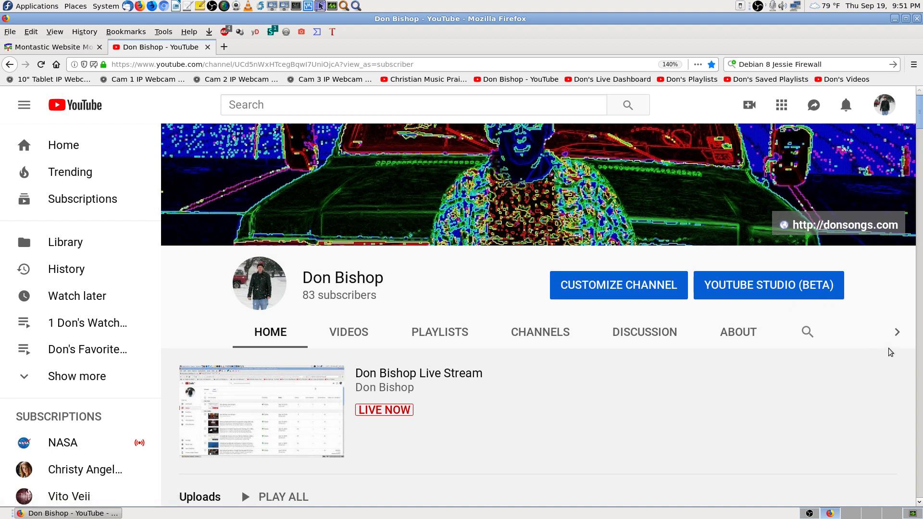
Step: Review the channel's Past live streams section, then return to the Live Dashboard
scroll(873, 388, down, 3)
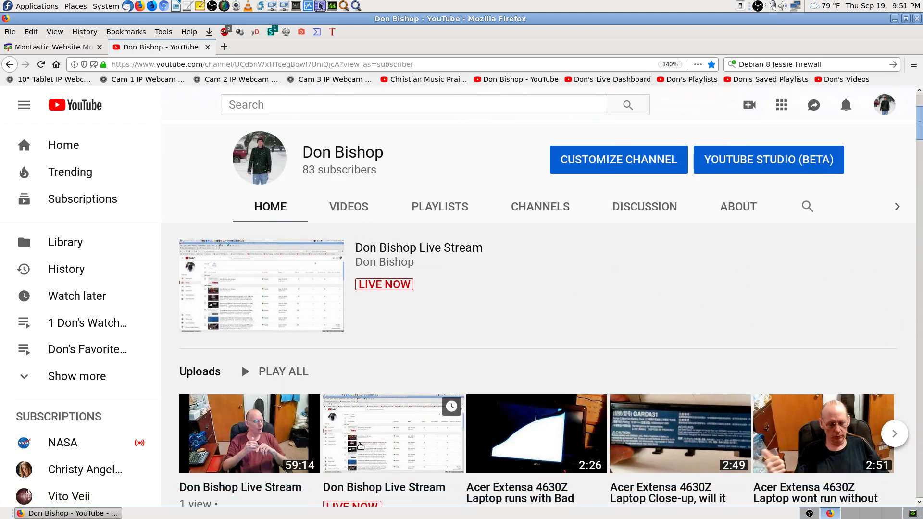
scroll(851, 276, down, 3)
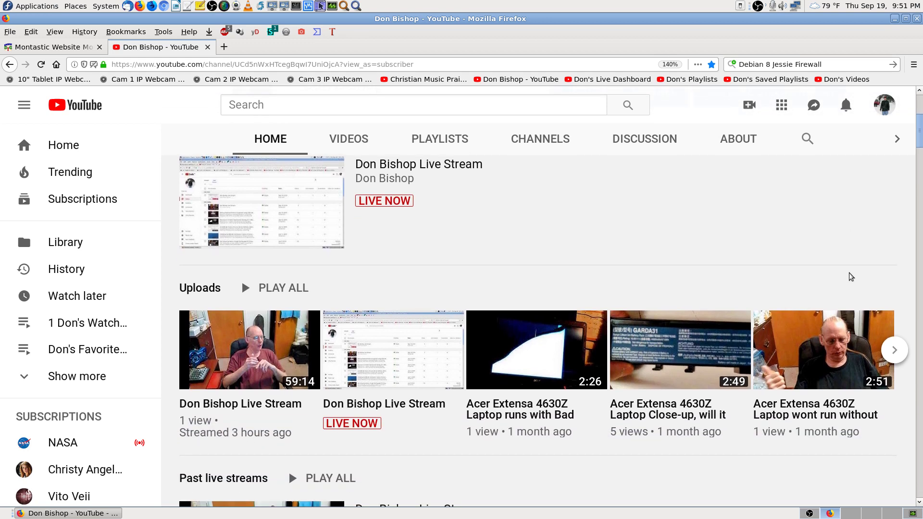
scroll(865, 383, down, 5)
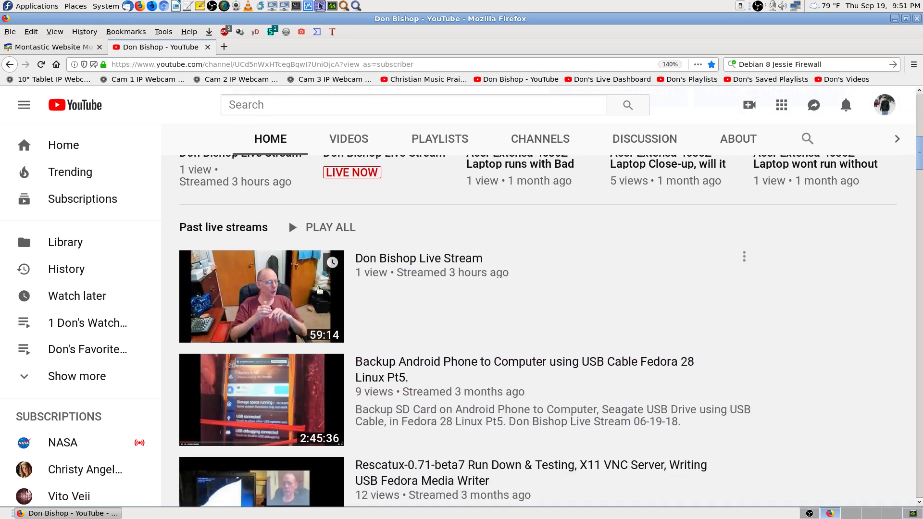
drag(920, 173, 920, 96)
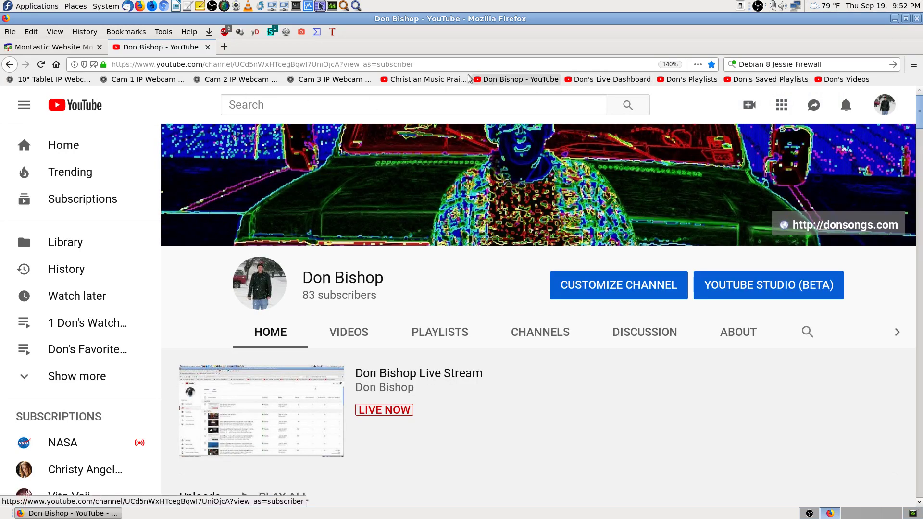
click(625, 79)
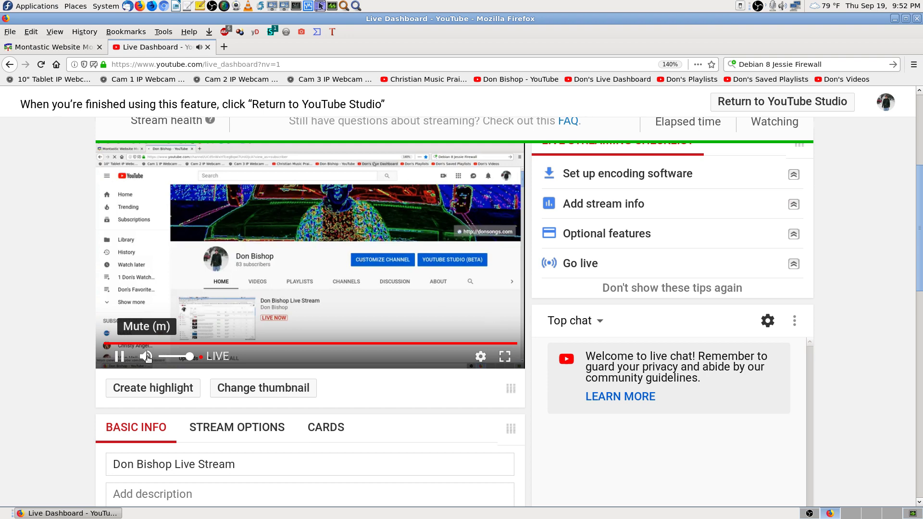
Step: Recheck bishopco.com, bishopco.us.to and donsongs.com in Montastic, then switch OBS to Cam 1 Stream
click(207, 47)
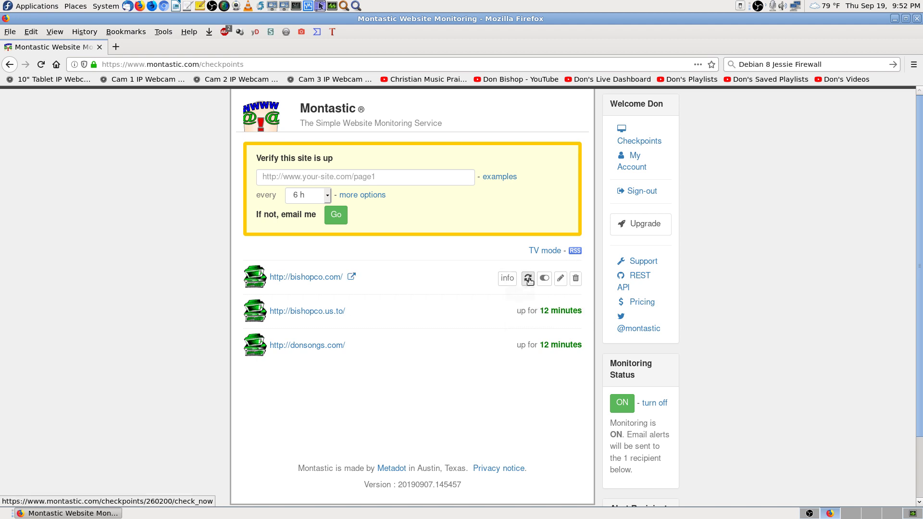
click(528, 277)
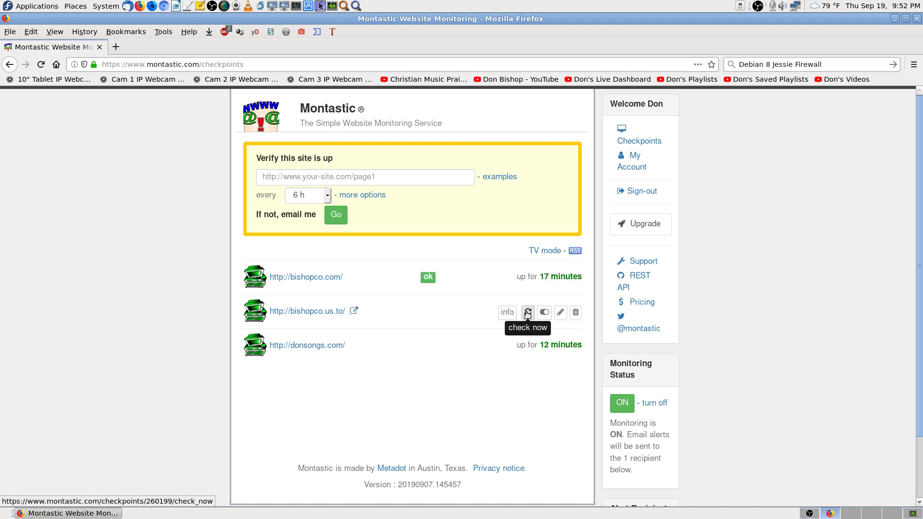
click(528, 314)
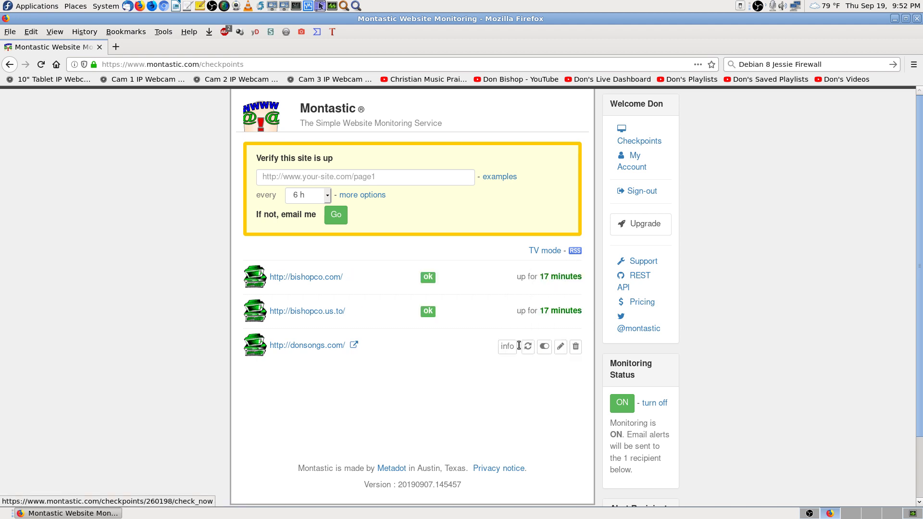
click(527, 346)
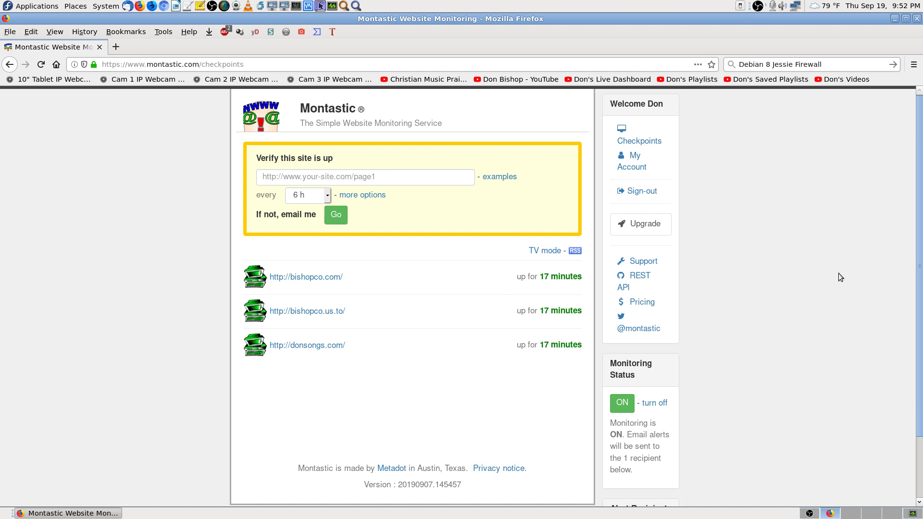
click(810, 513)
click(45, 368)
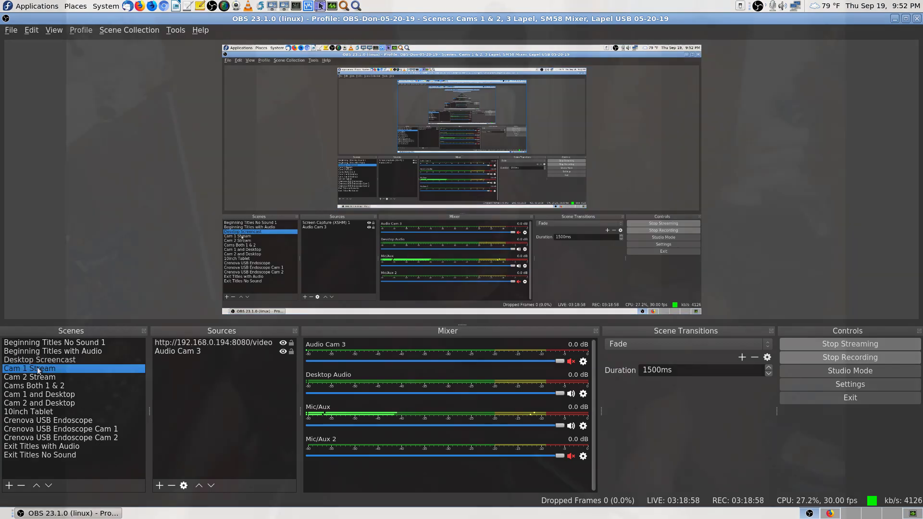